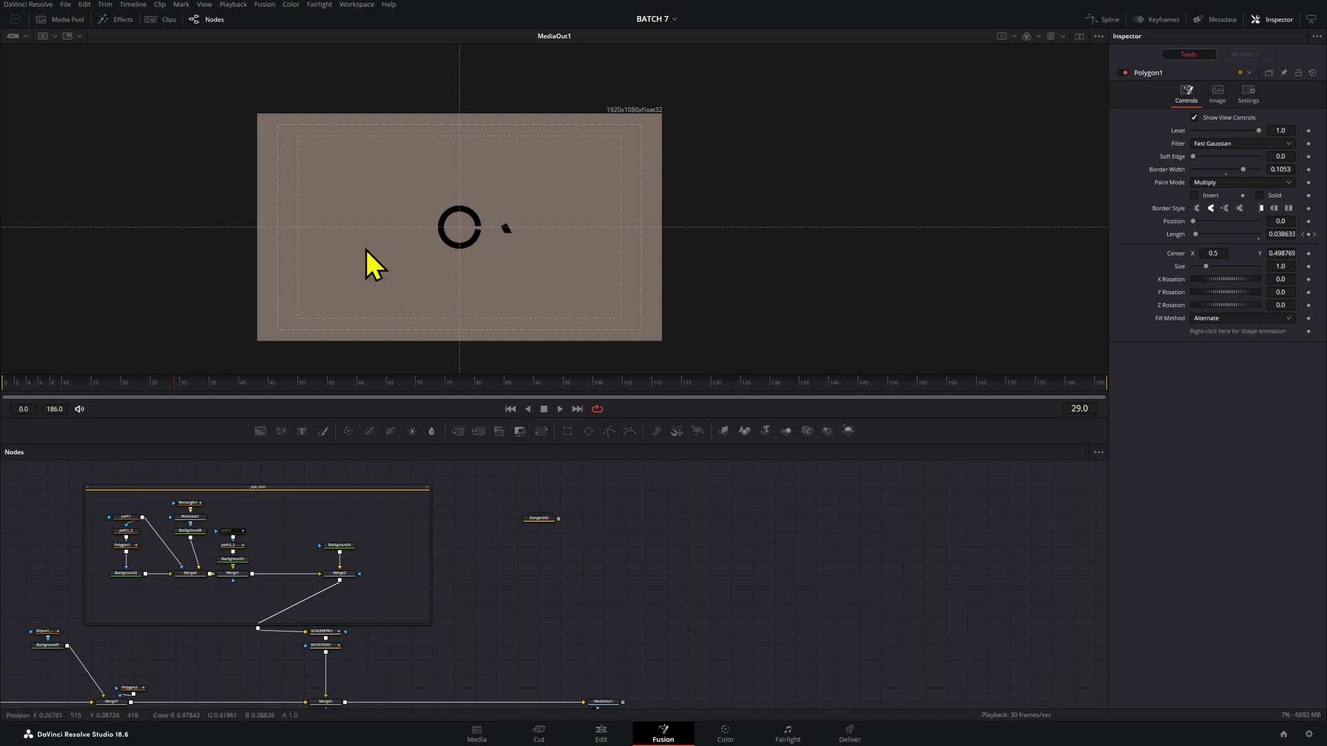
# - Check the Icon Animatin clip on the Edit page timeline and return to its Fusion composition
pyautogui.moveTo(903, 569); pyautogui.dragTo(881, 492)
pyautogui.click(596, 735)
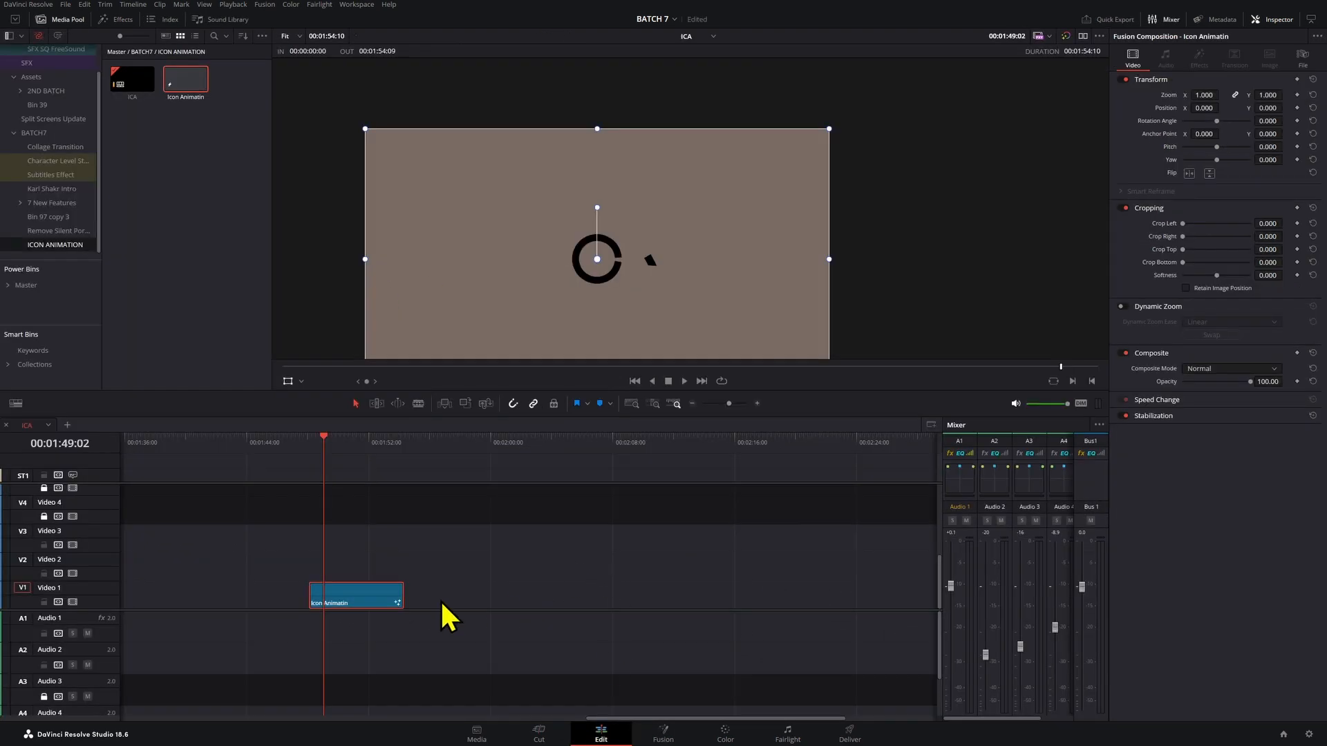
pyautogui.click(662, 734)
pyautogui.moveTo(657, 675); pyautogui.dragTo(436, 570)
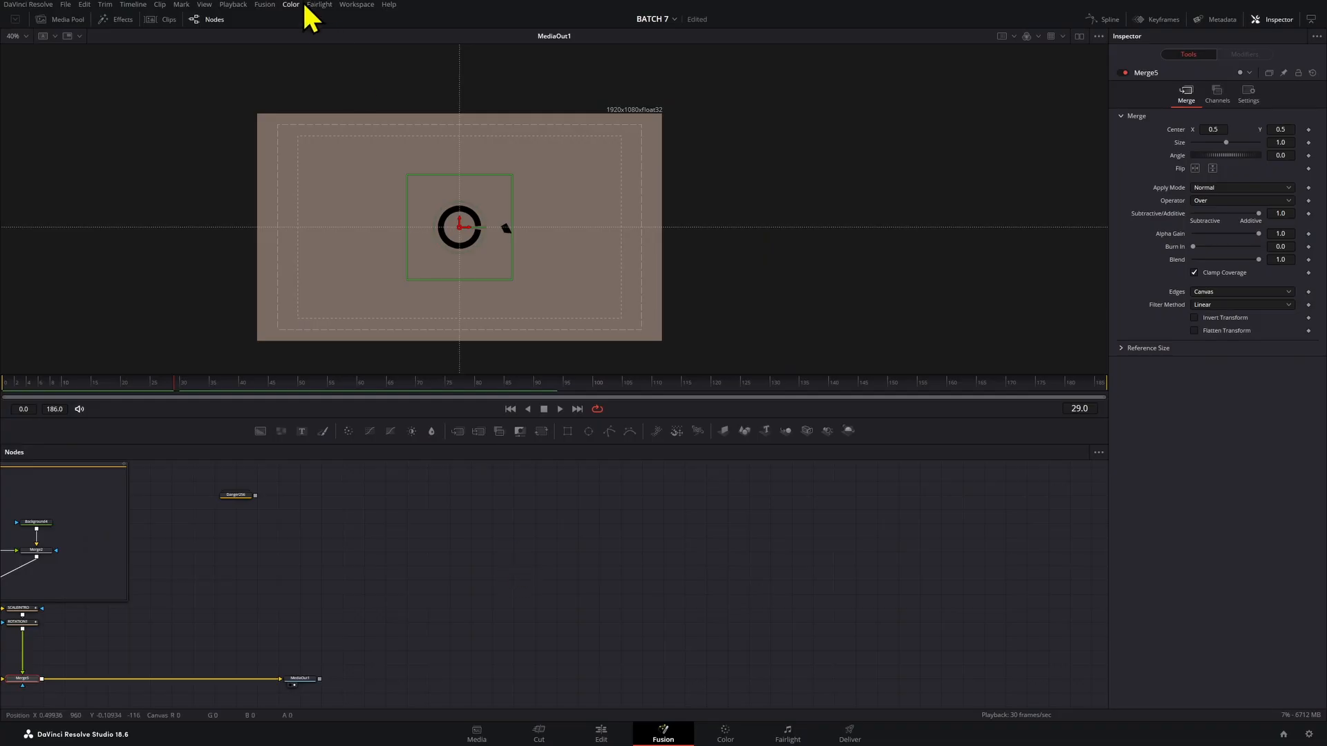
# - Import the eye icon SVG into the Fusion composition with an image size of 500 by 500
pyautogui.click(265, 6)
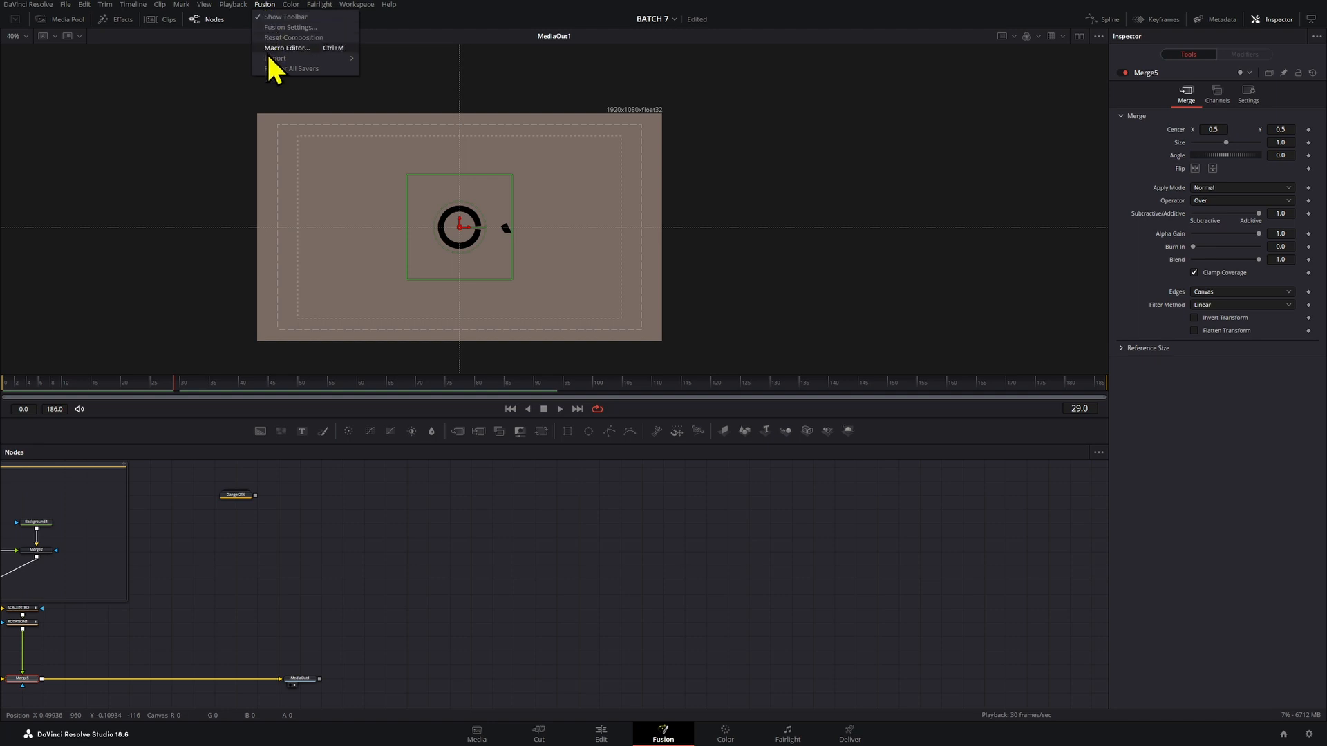
pyautogui.moveTo(275, 58)
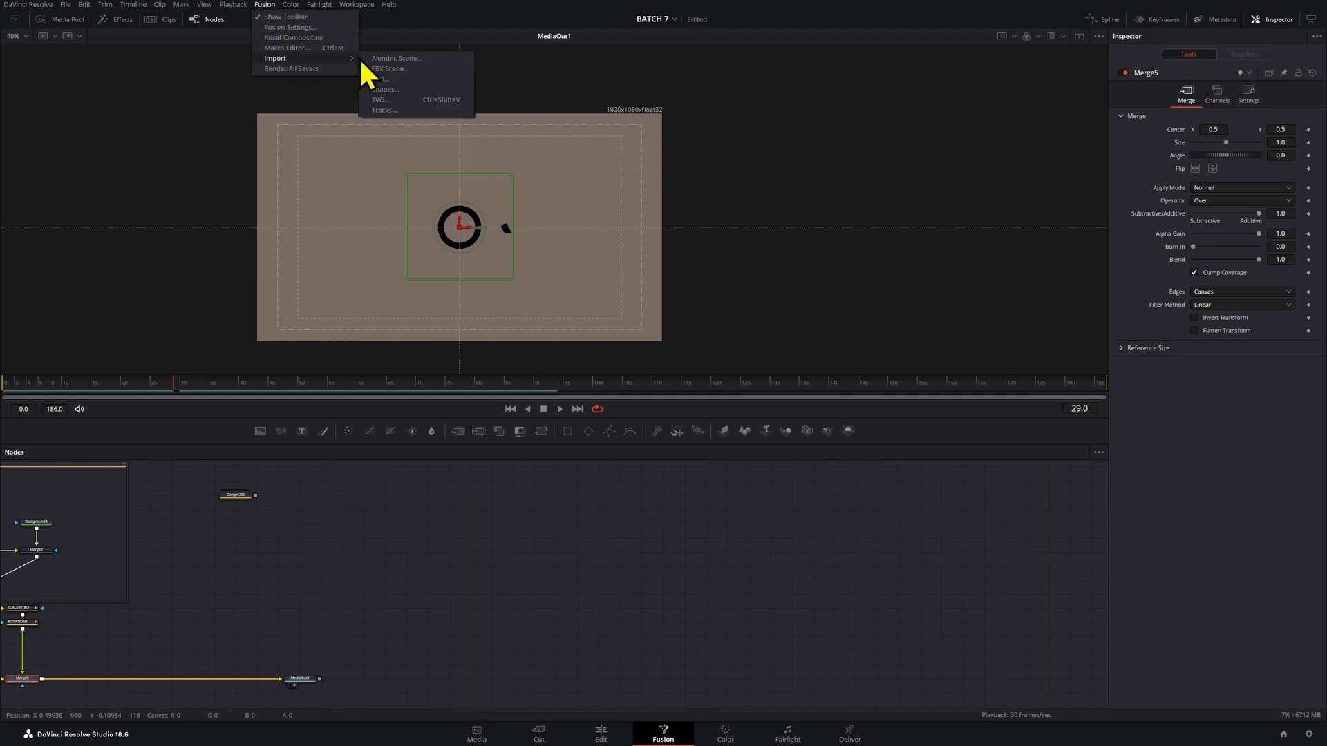
pyautogui.click(425, 101)
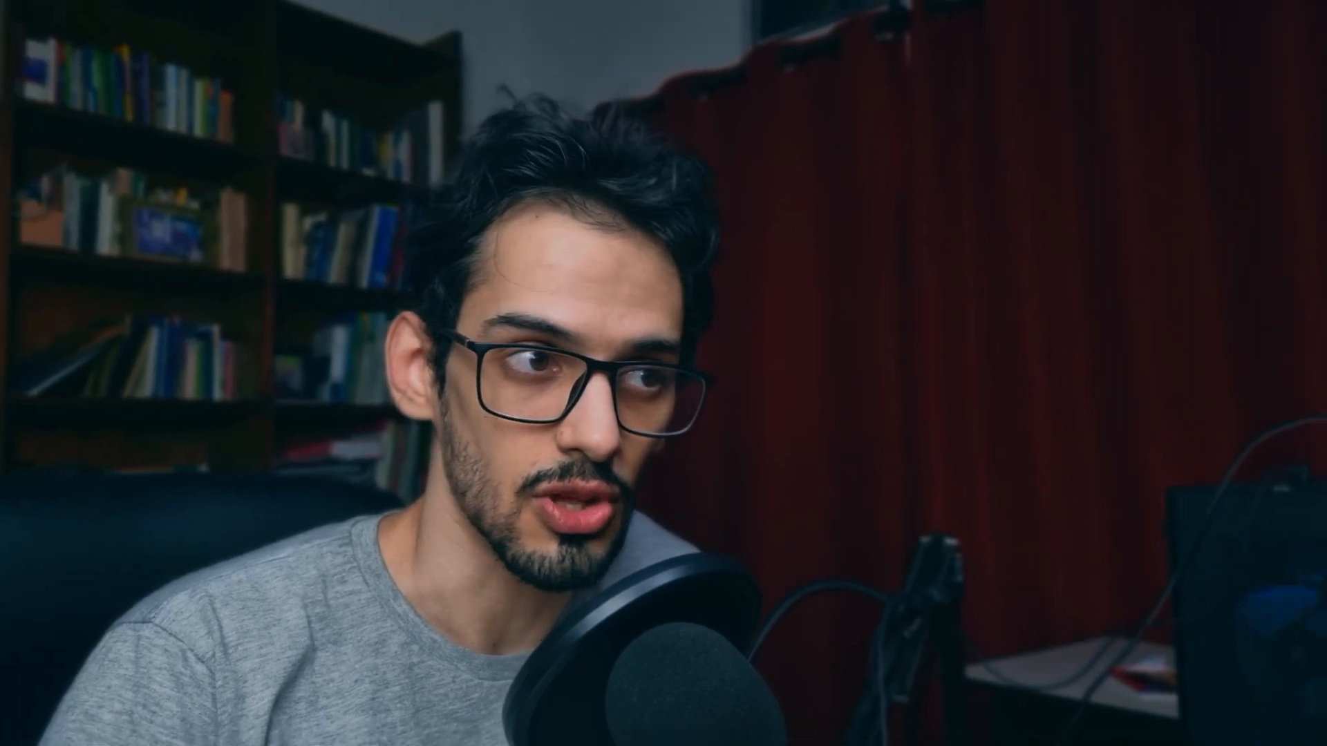
pyautogui.doubleClick(735, 335)
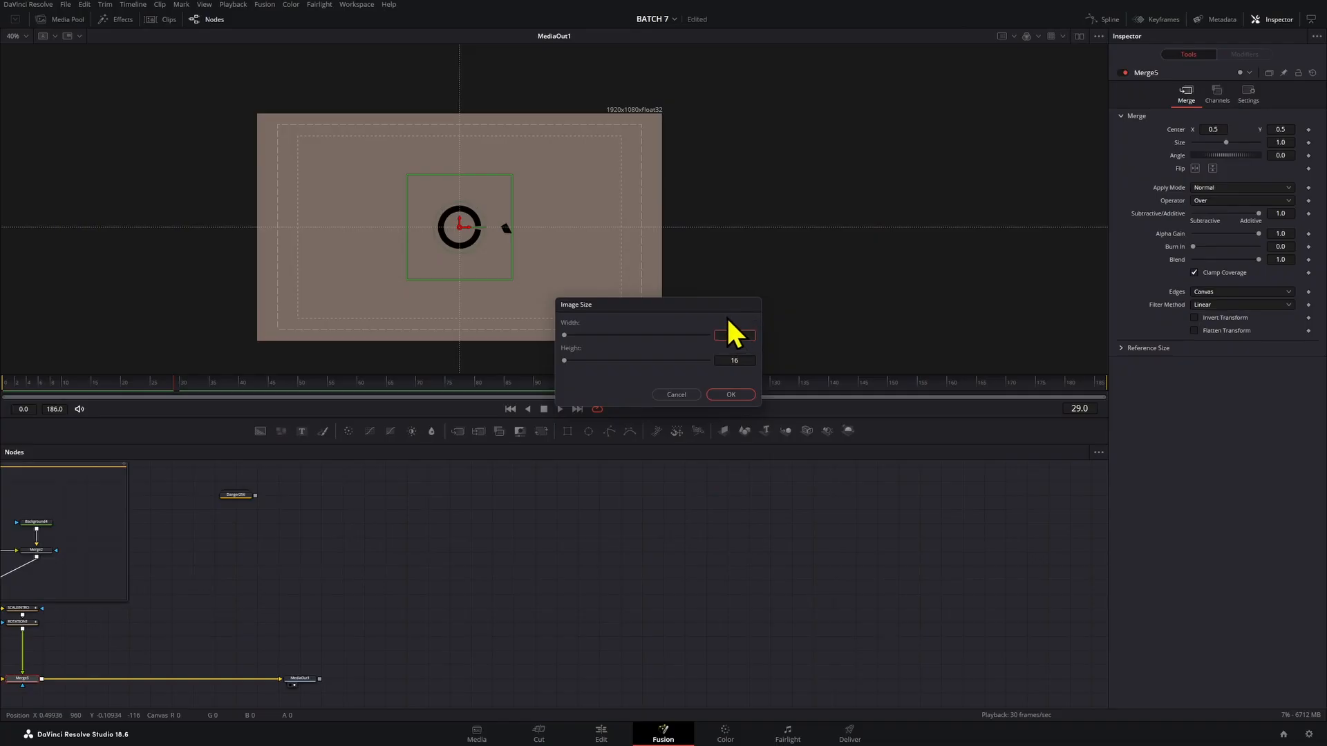
pyautogui.press('Tab')
pyautogui.click(729, 395)
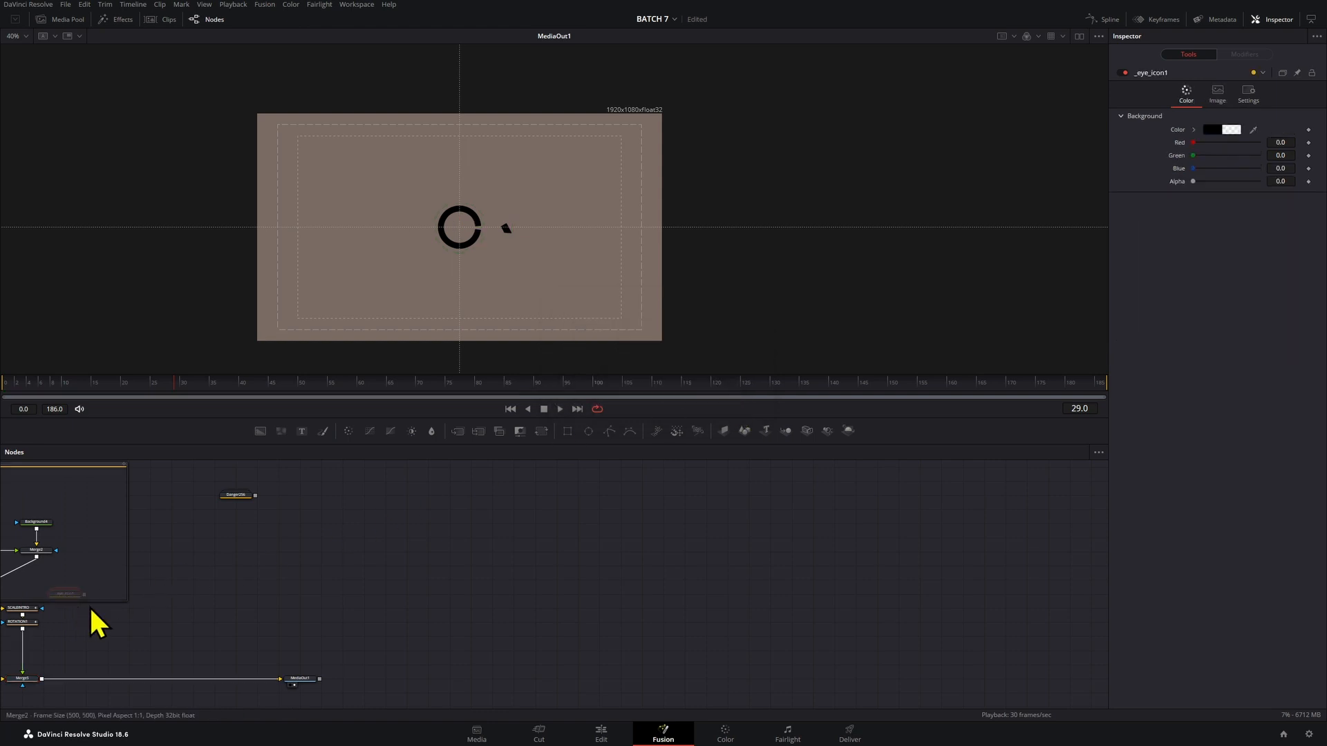
# - Move the imported _eye_icon1 group out of the existing icon group into empty space beyond MediaOut1
pyautogui.moveTo(48, 631); pyautogui.dragTo(260, 634)
pyautogui.scroll(3, 261, 634)
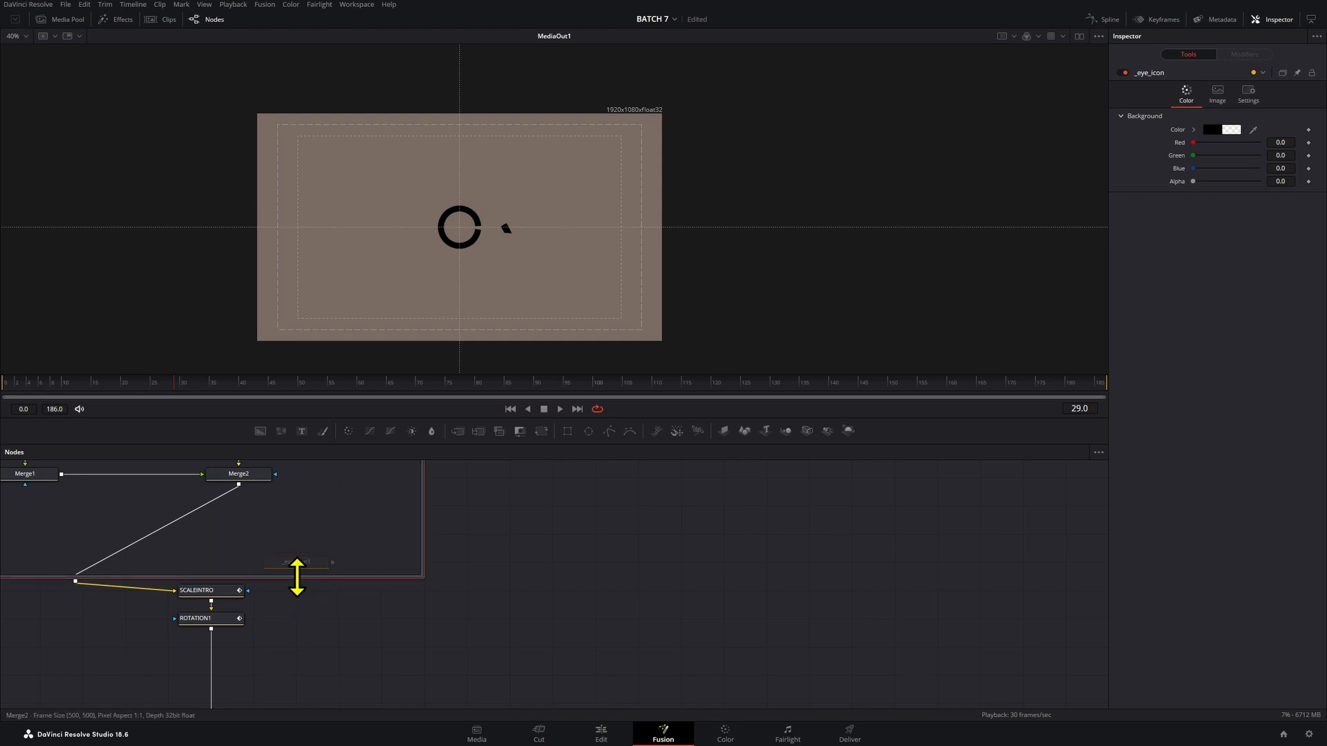
pyautogui.moveTo(300, 578); pyautogui.dragTo(974, 586)
pyautogui.scroll(-2, 874, 587)
pyautogui.moveTo(874, 587); pyautogui.dragTo(163, 589)
pyautogui.scroll(-4, 429, 592)
pyautogui.moveTo(430, 593); pyautogui.dragTo(233, 590)
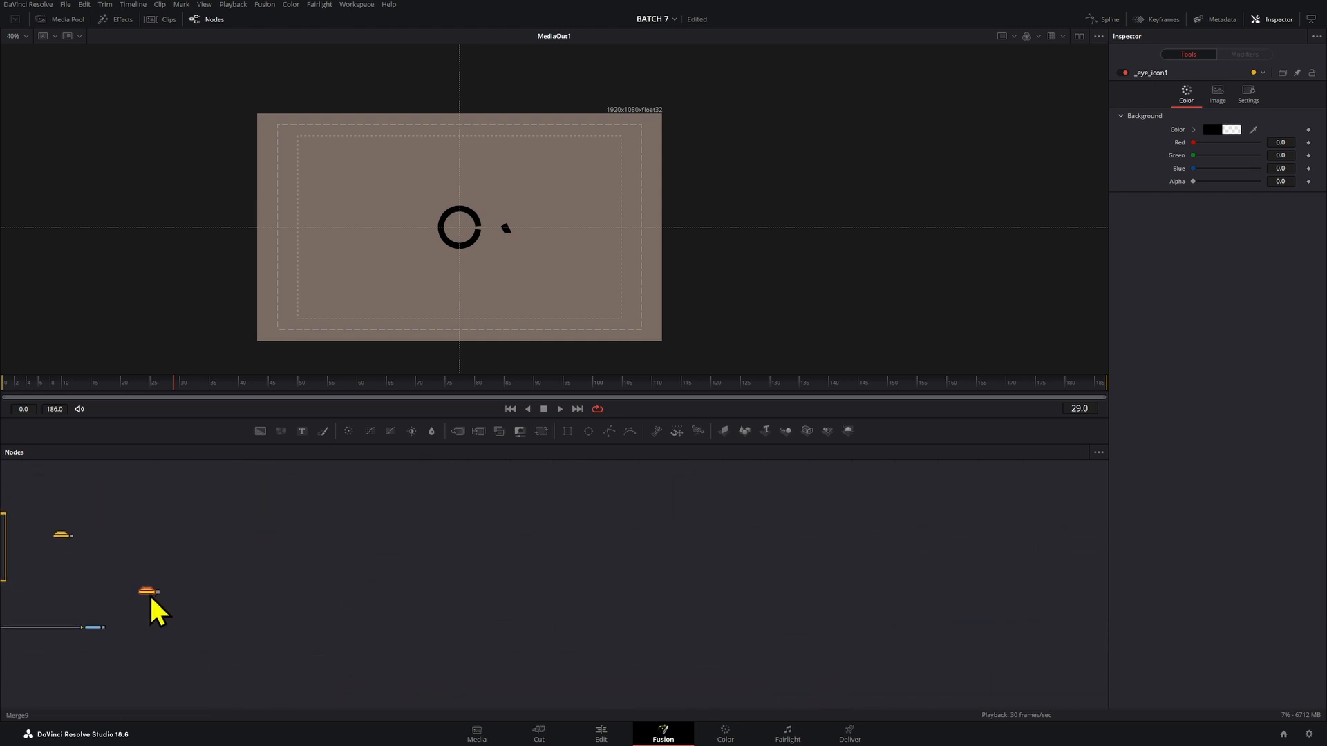
pyautogui.scroll(5, 525, 561)
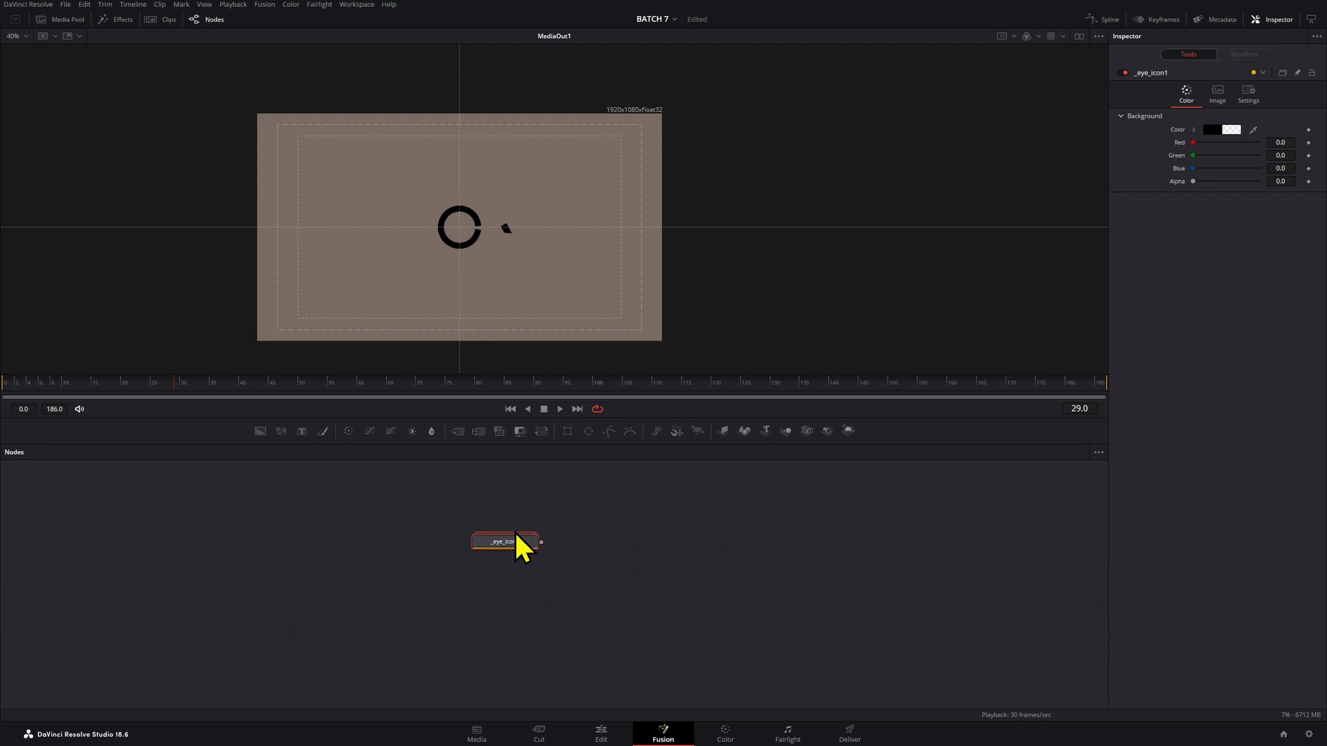
# - Preview the _eye_icon1 group in the viewer
pyautogui.press('1')
pyautogui.scroll(4, 484, 262)
pyautogui.scroll(-5, 482, 266)
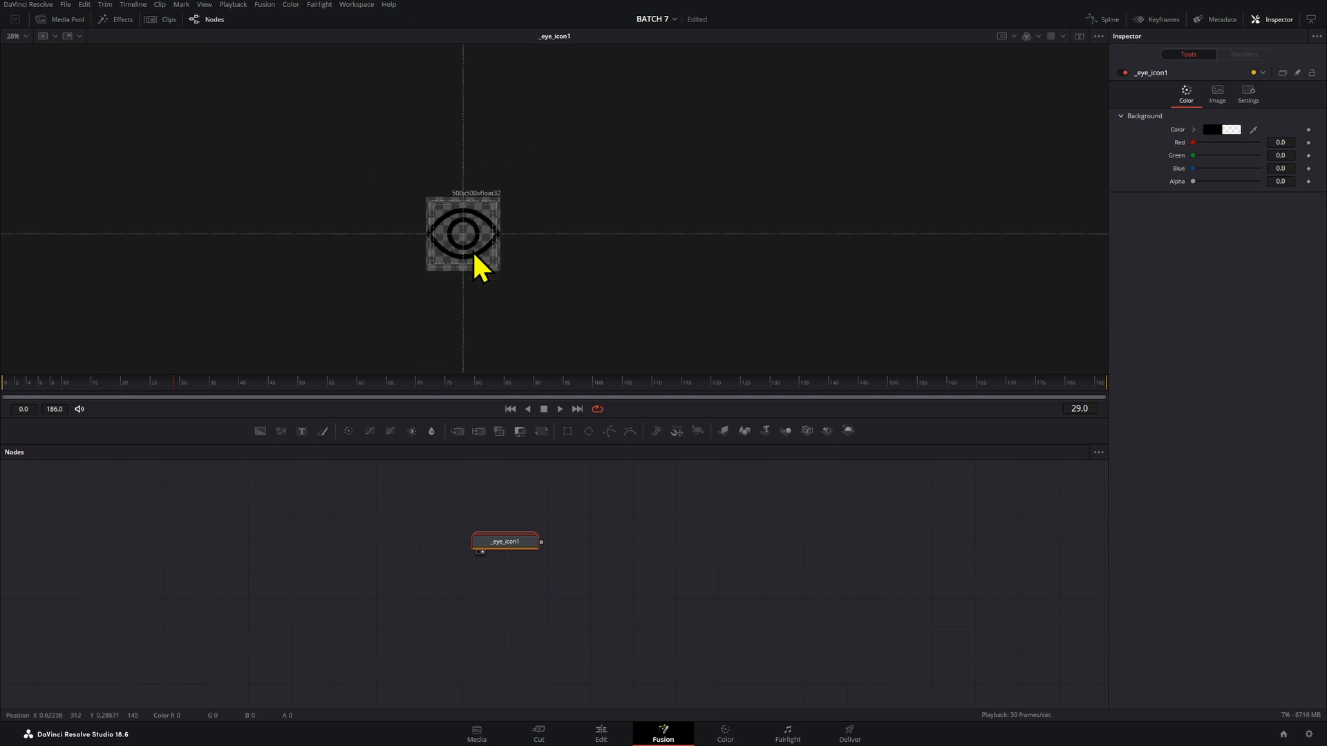
pyautogui.scroll(-1, 474, 253)
# - Merge the _eye_icon1 group over a new Background node with alpha 0 and display the merge in the viewer
pyautogui.moveTo(260, 431); pyautogui.dragTo(305, 682)
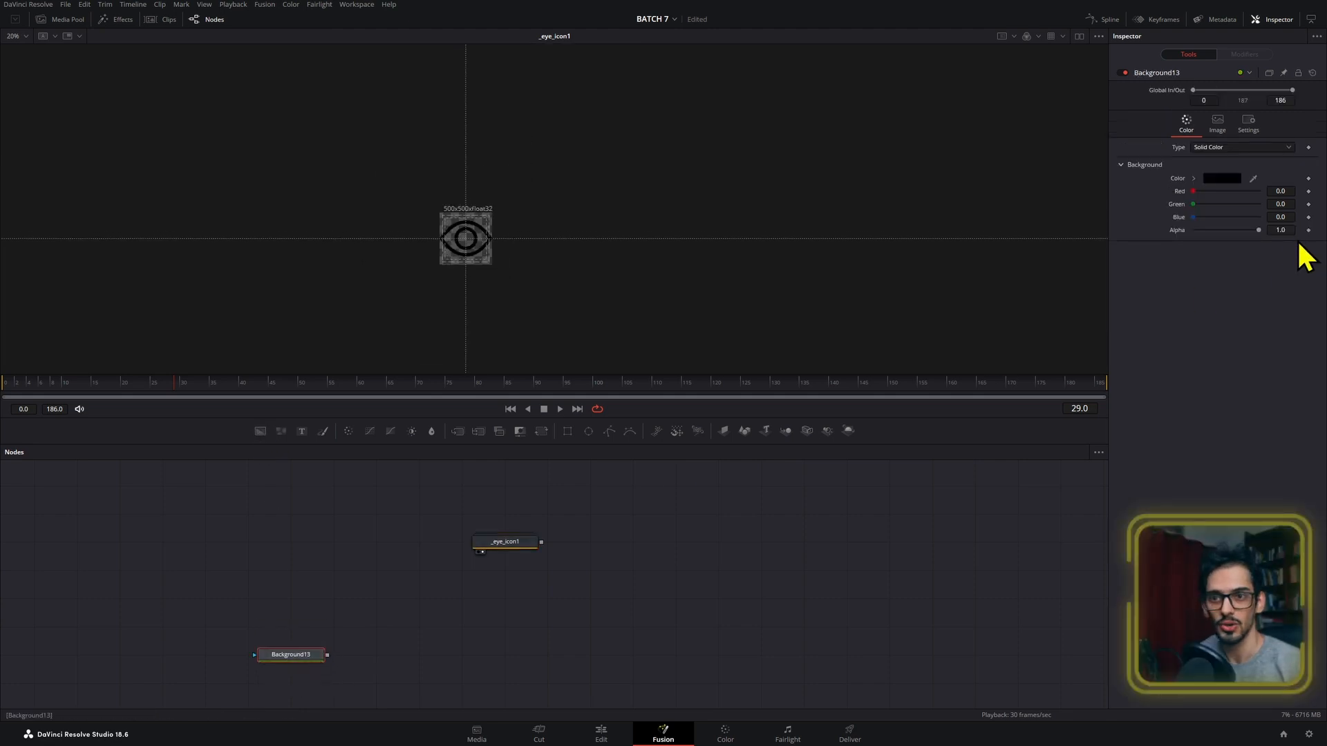
pyautogui.moveTo(1282, 230); pyautogui.dragTo(1265, 230)
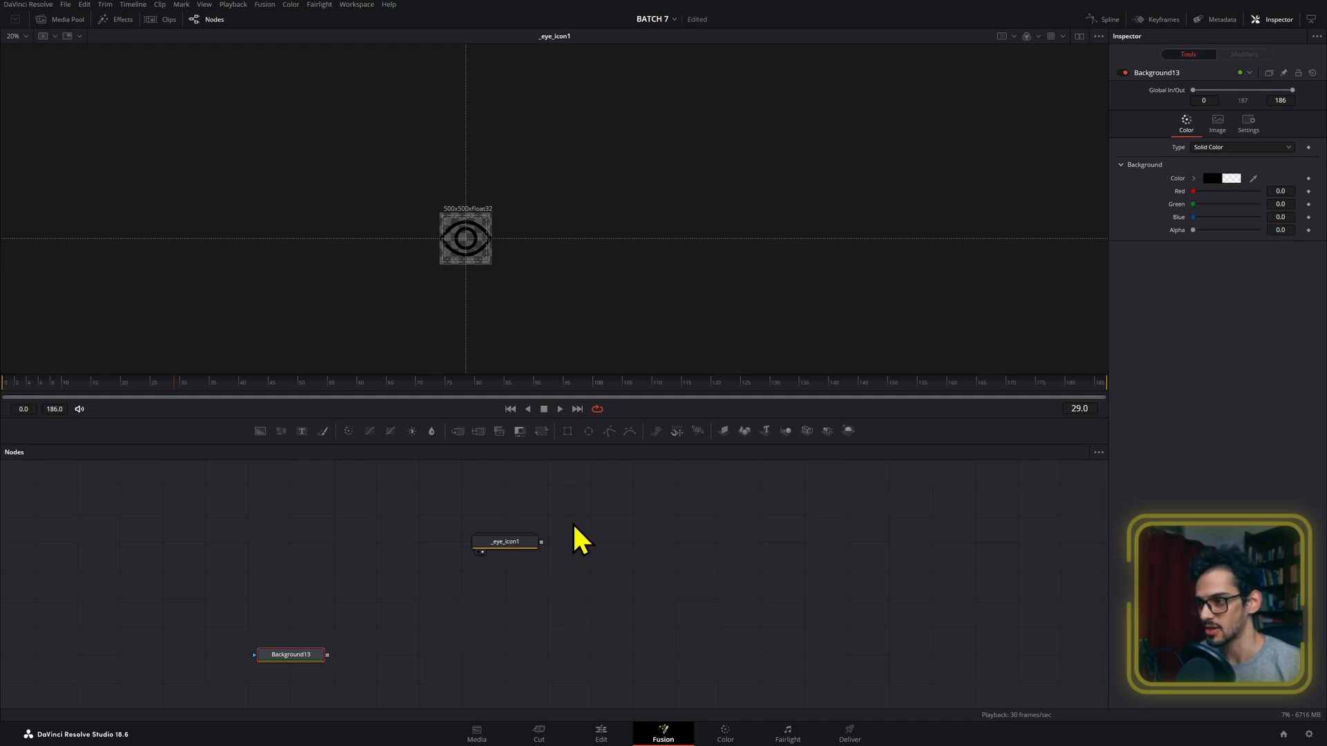
pyautogui.moveTo(541, 542); pyautogui.dragTo(329, 654)
pyautogui.press('1')
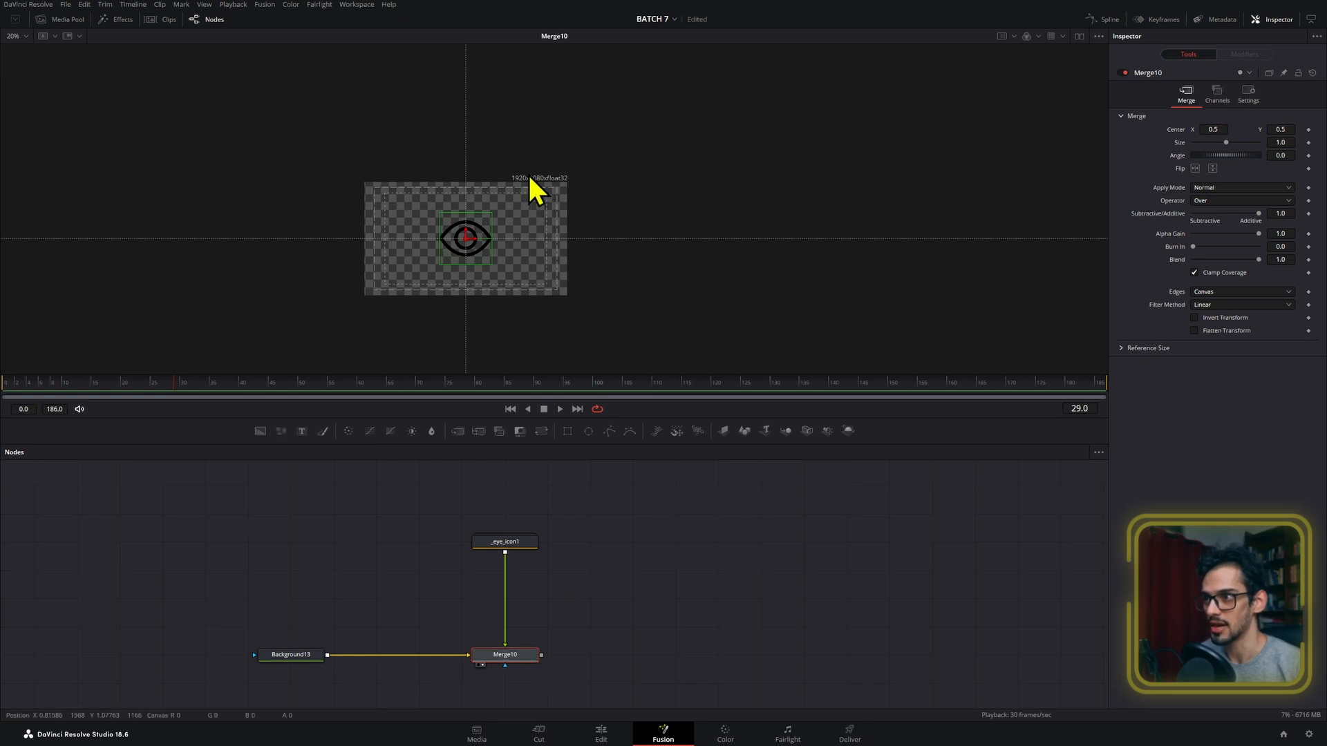
pyautogui.scroll(5, 527, 182)
pyautogui.scroll(-2, 457, 284)
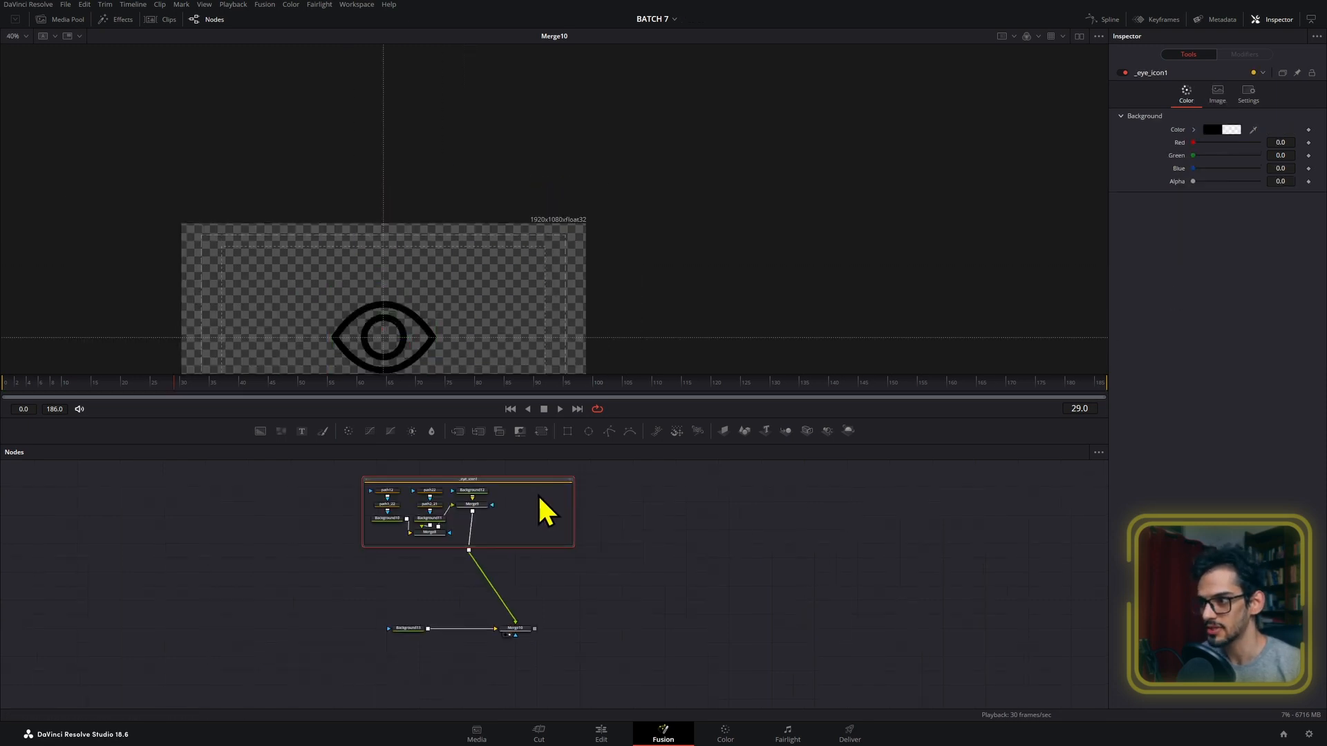
# - Rearrange Merge9 and Background12 inside the expanded _eye_icon1 group and reposition the group in the node graph
pyautogui.moveTo(520, 487); pyautogui.dragTo(525, 533)
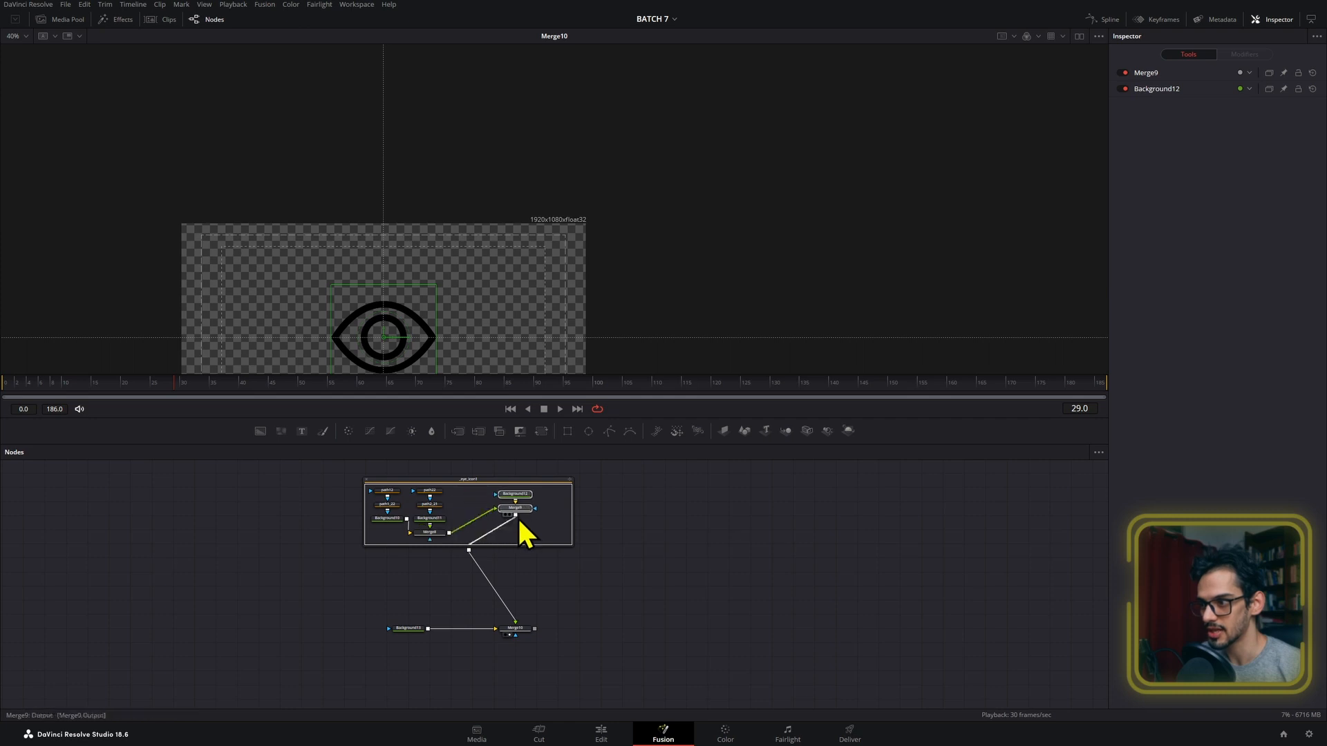
pyautogui.moveTo(529, 479); pyautogui.dragTo(487, 479)
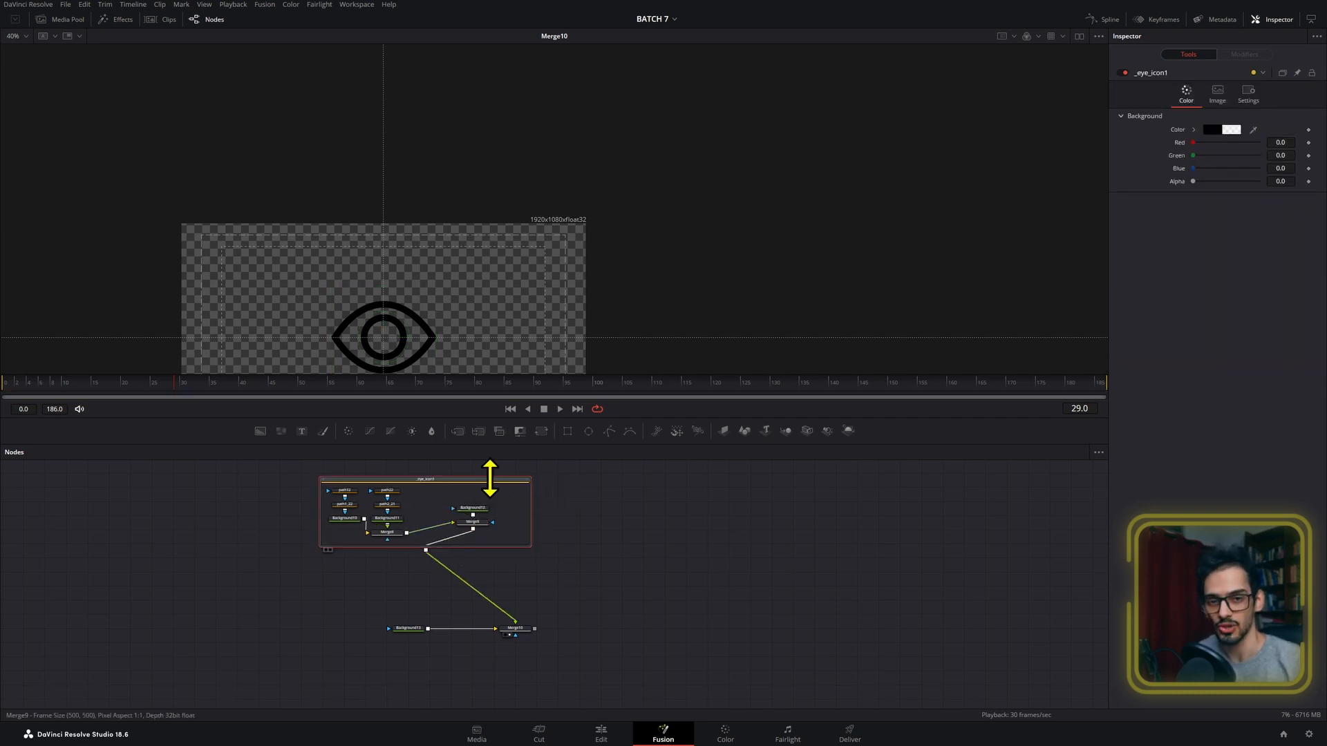
# - Insert a Transform node between the _eye_icon1 group and Merge10, placing it above the merge
pyautogui.click(521, 605)
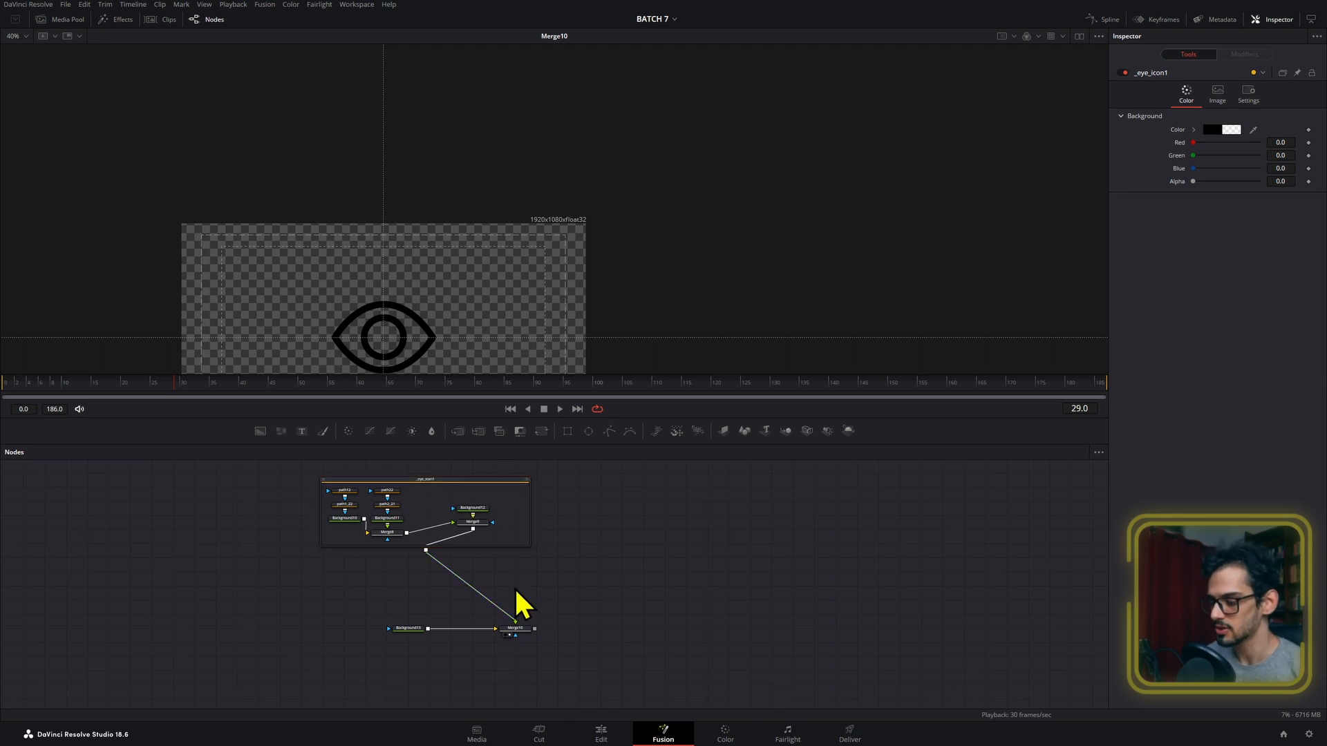
pyautogui.hotkey('shift', 'space')
pyautogui.write('trans')
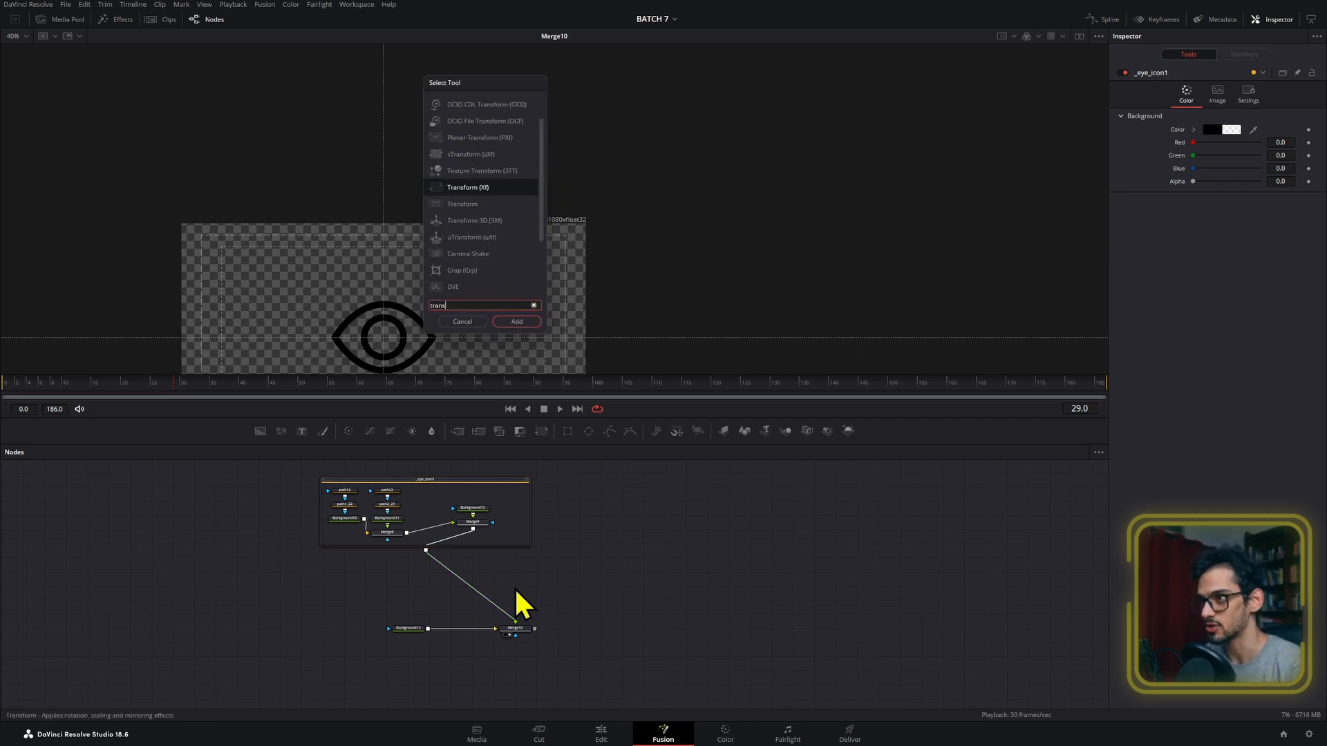
pyautogui.press('Return')
pyautogui.moveTo(515, 590)
pyautogui.mouseDown()
pyautogui.moveTo(462, 579)
pyautogui.moveTo(510, 571)
pyautogui.mouseUp()
# - Try to rename the Transform1 node to SCALE INTR
pyautogui.press('F2')
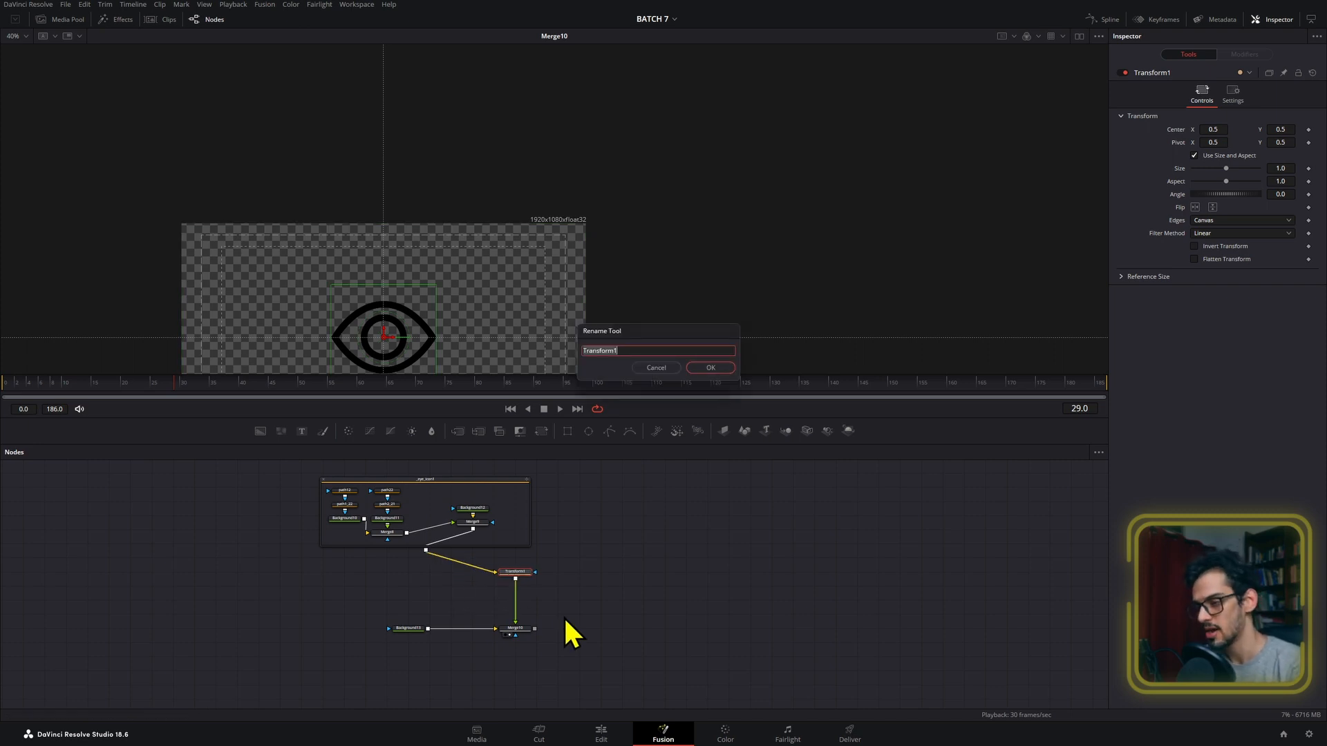
pyautogui.write('SCALE INTR')
pyautogui.press('Return')
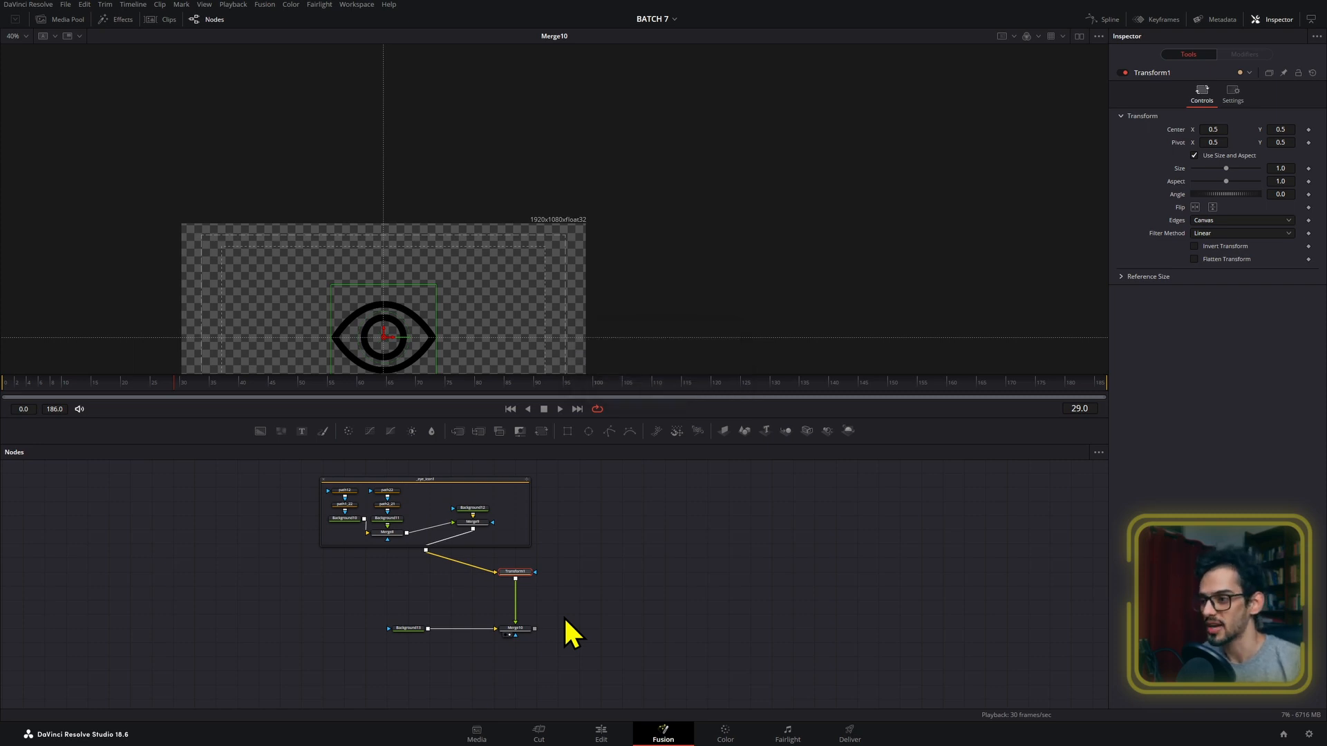
# - Rename the Transform1 node to SACLEINTRO1
pyautogui.press('F2')
pyautogui.write('SACLEINTRO1')
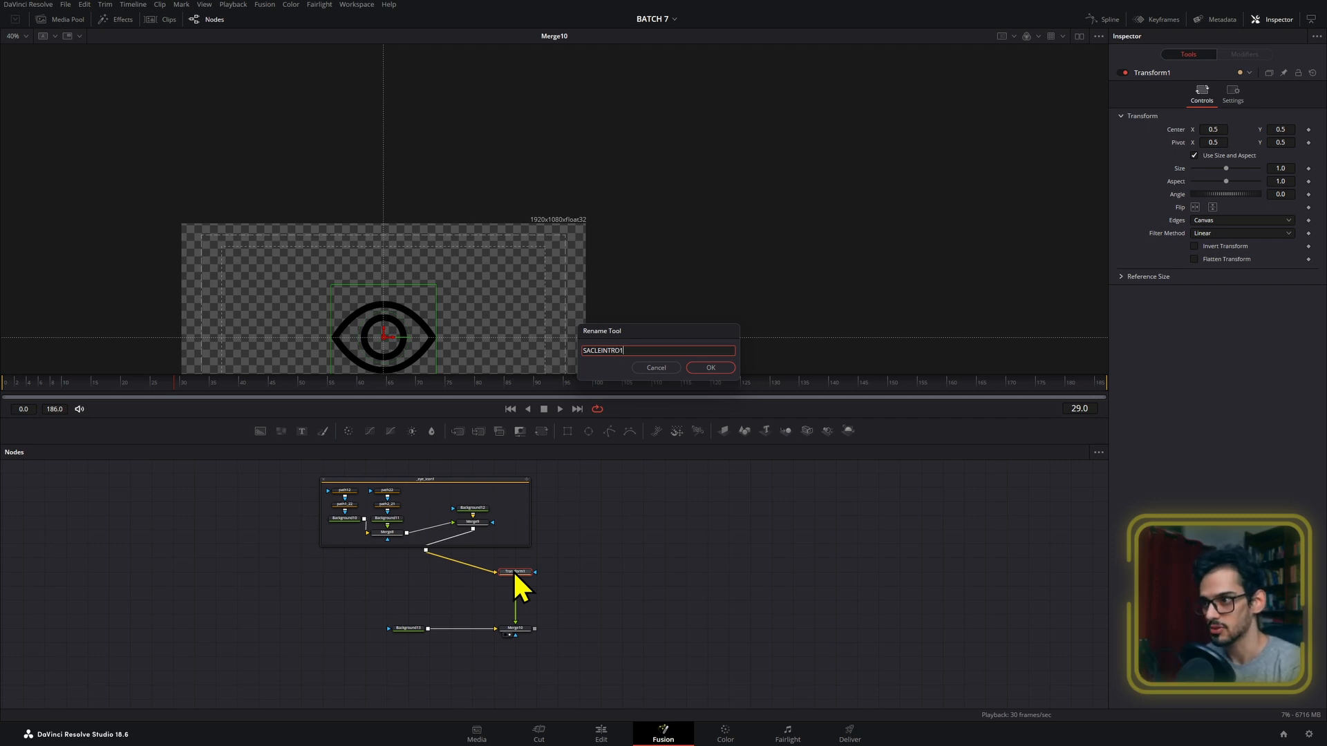
pyautogui.press('Return')
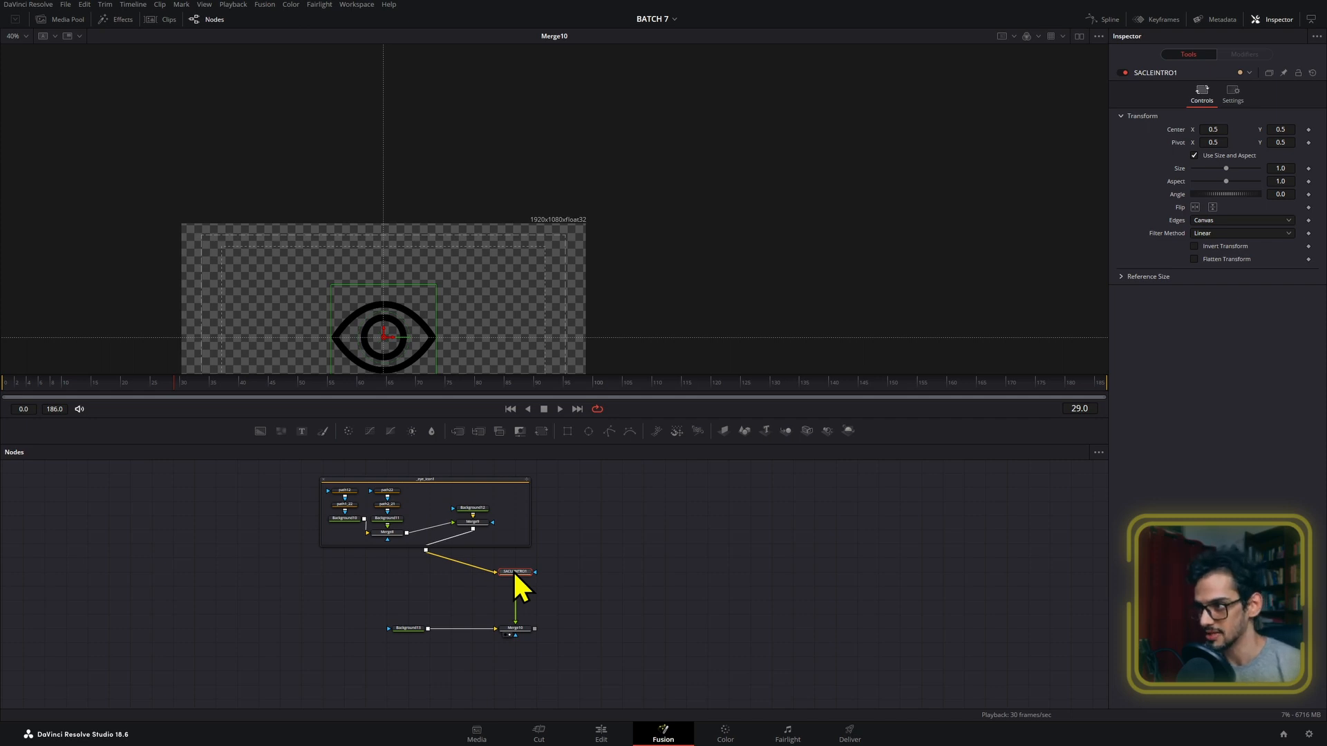
# - Display MediaOut1 in the viewer and play the existing icon animation from near its start
pyautogui.moveTo(536, 318); pyautogui.dragTo(657, 207)
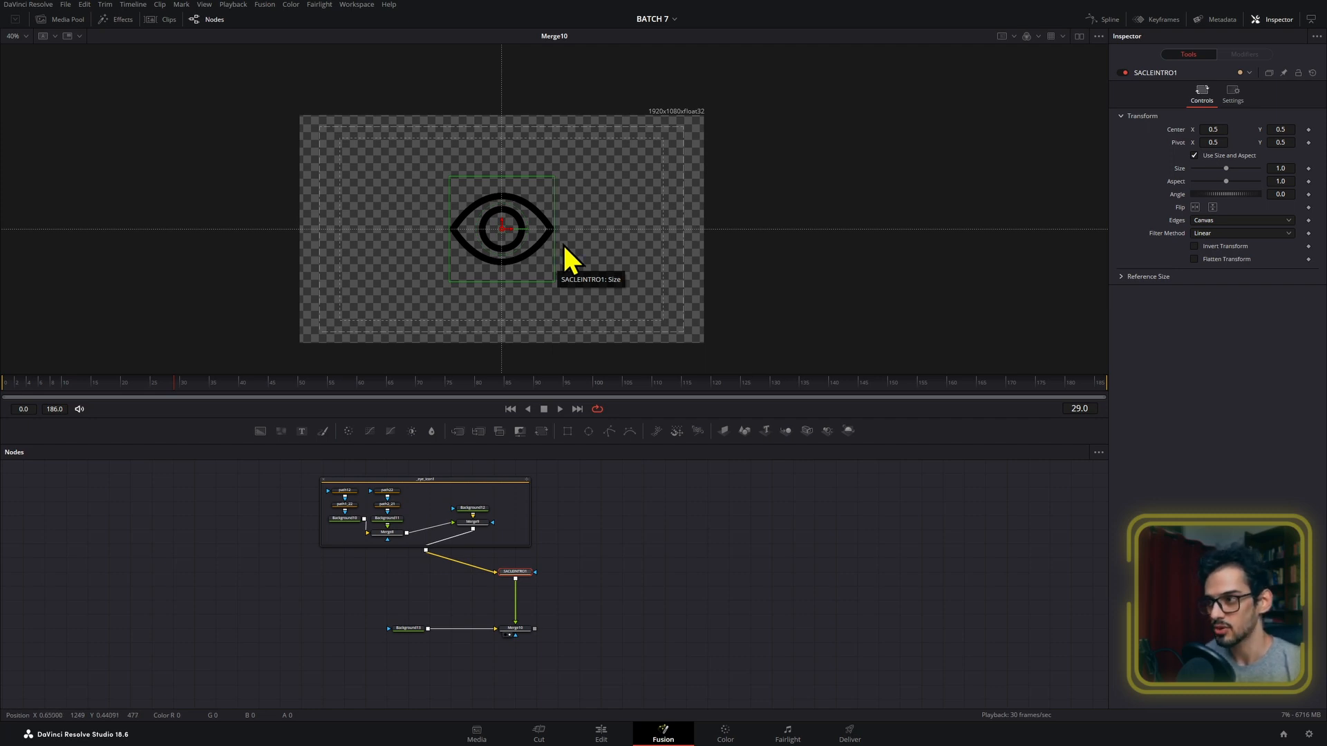
pyautogui.moveTo(207, 578); pyautogui.dragTo(862, 597)
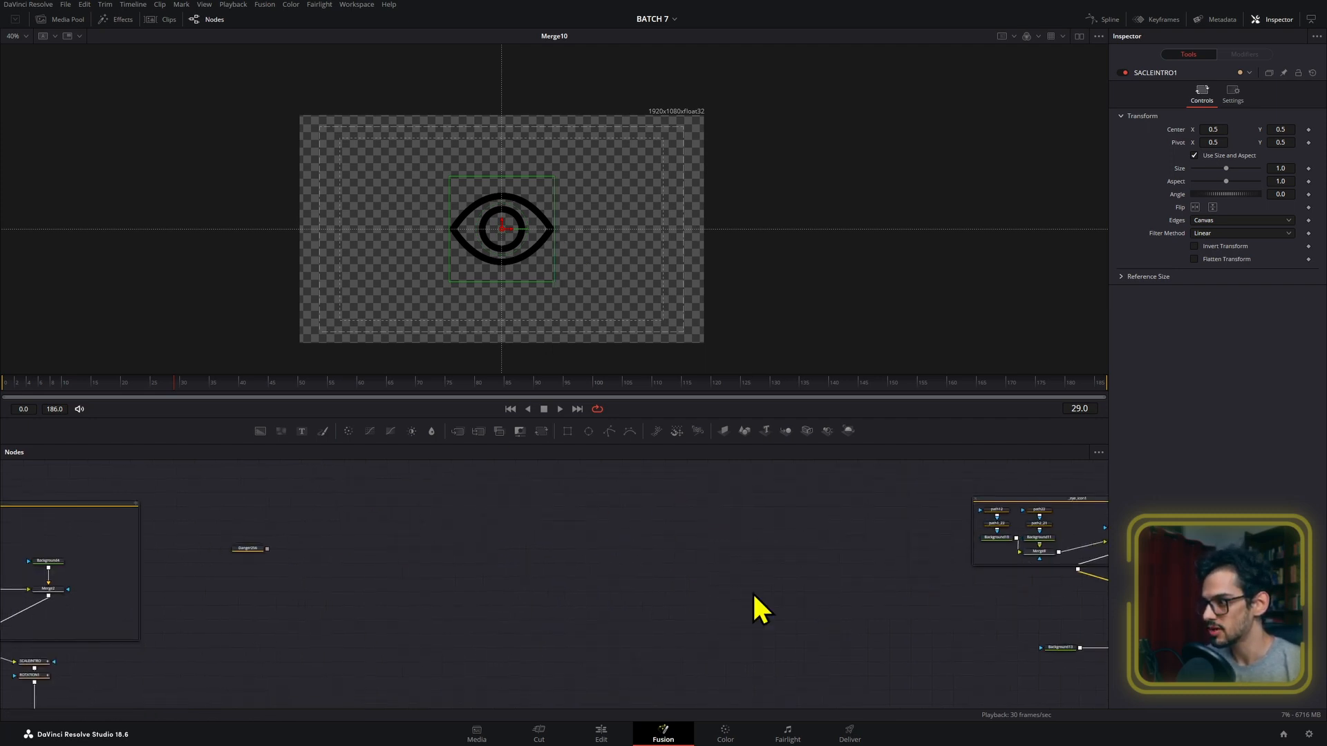
pyautogui.moveTo(231, 609); pyautogui.dragTo(479, 483)
pyautogui.click(552, 606)
pyautogui.press('2')
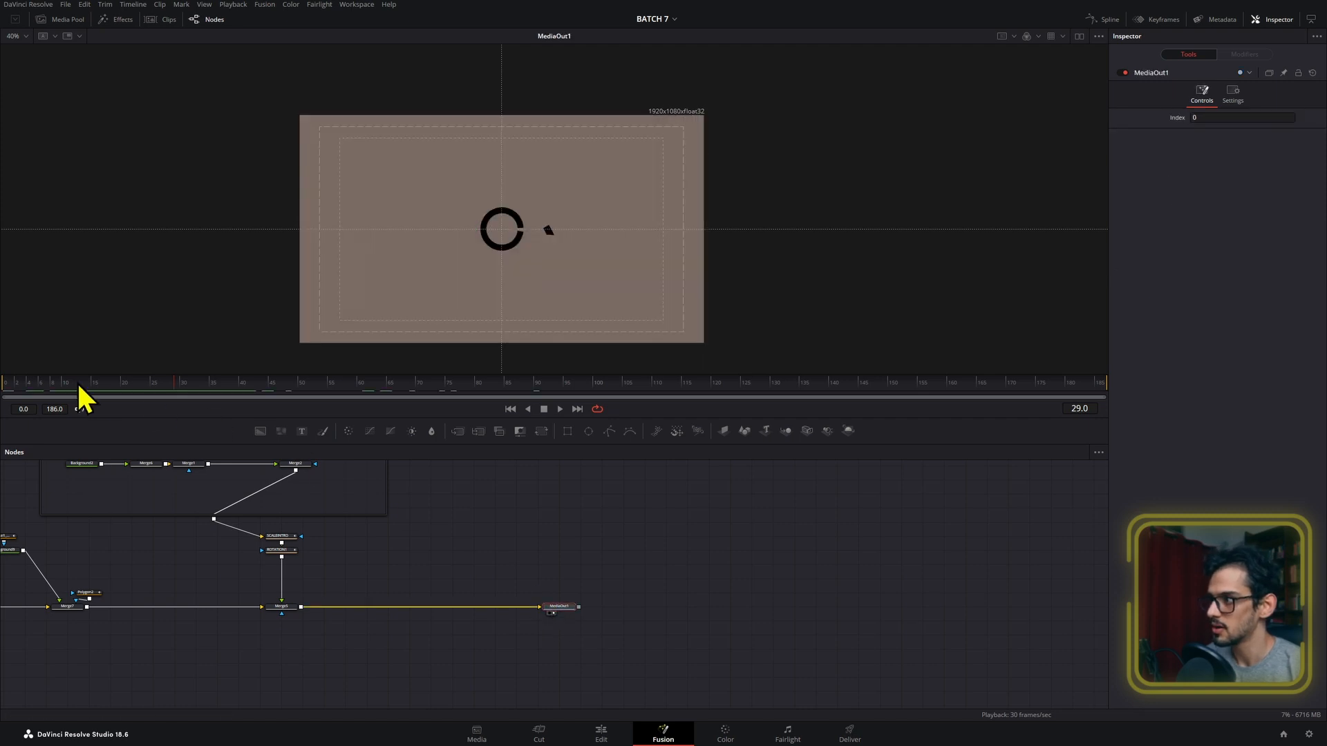
pyautogui.click(14, 383)
pyautogui.press('space')
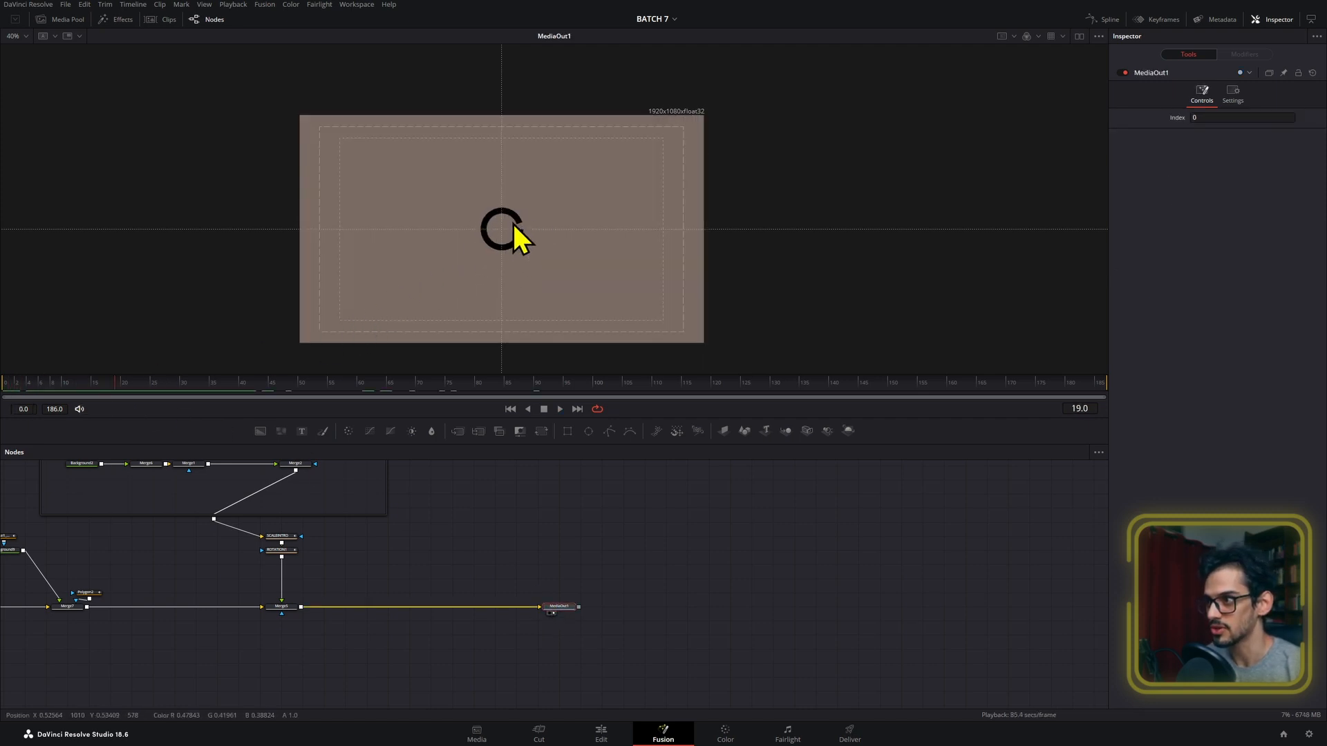
# - Return to the new eye icon nodes and preview SACLEINTRO1, followed by Merge10, in the viewer
pyautogui.moveTo(806, 524); pyautogui.dragTo(224, 493)
pyautogui.moveTo(782, 549); pyautogui.dragTo(513, 636)
pyautogui.scroll(3, 555, 517)
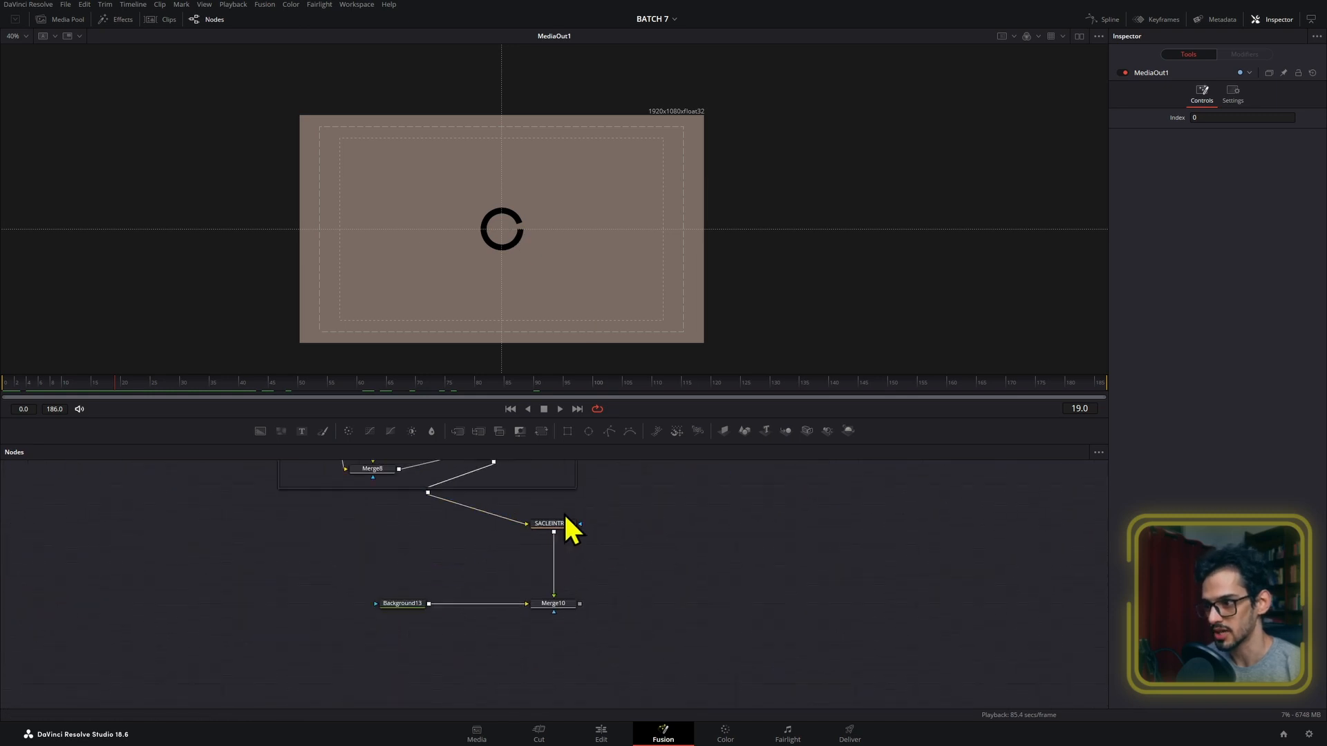
pyautogui.click(563, 523)
pyautogui.press('1')
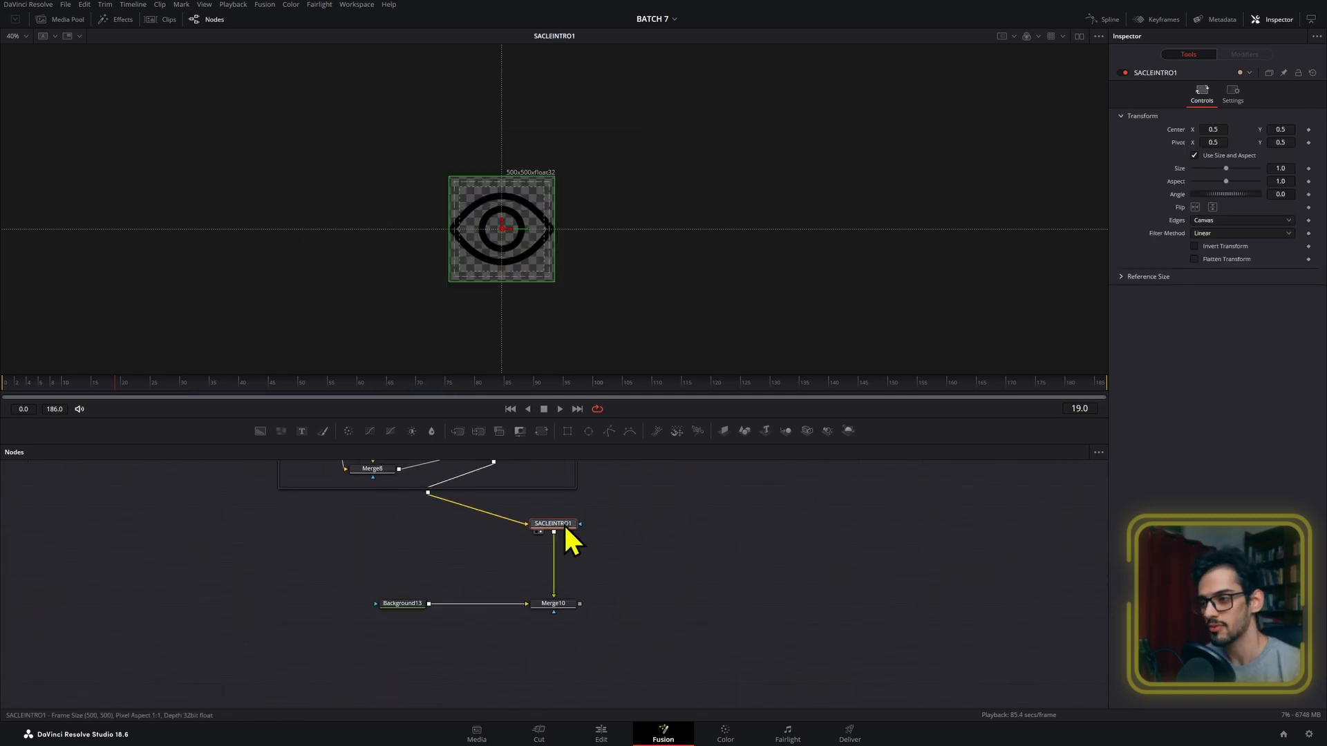
pyautogui.click(567, 604)
pyautogui.press('1')
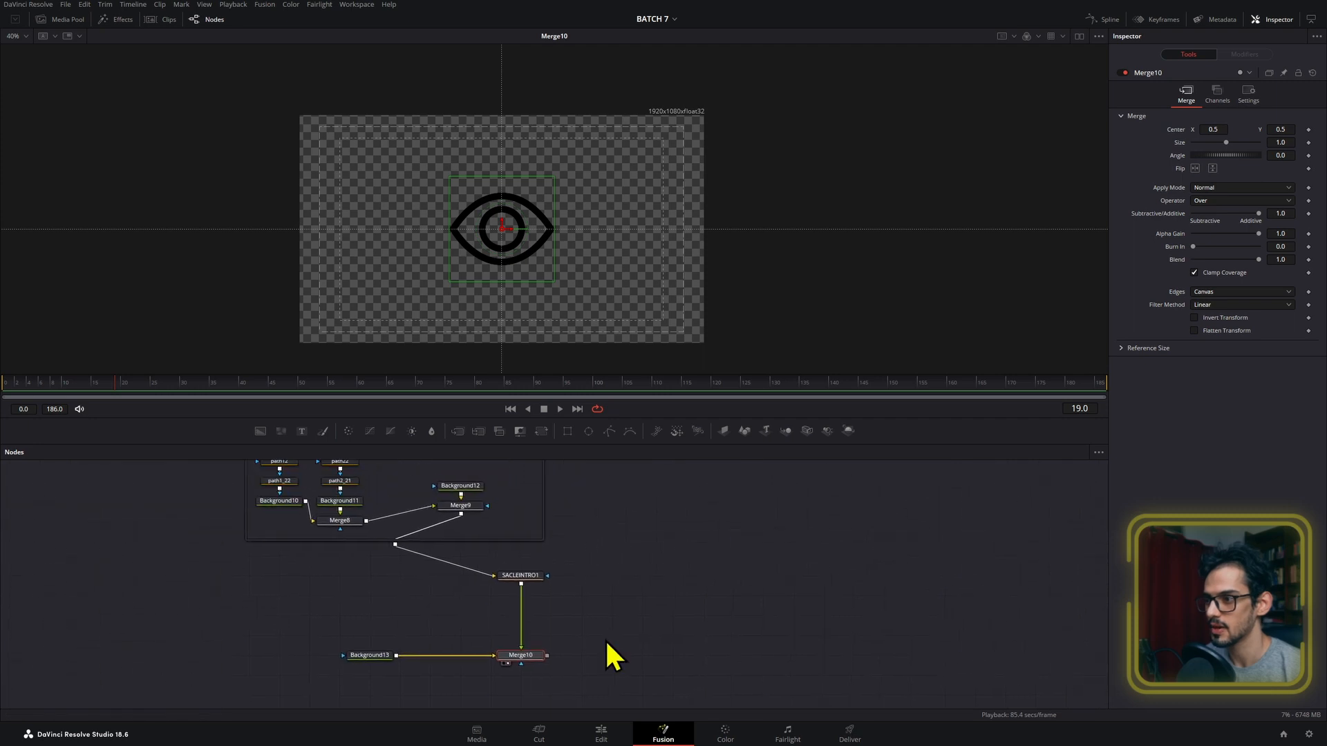
# - Add a Size keyframe of 1.0 on SACLEINTRO1 at about frame 24
pyautogui.click(523, 579)
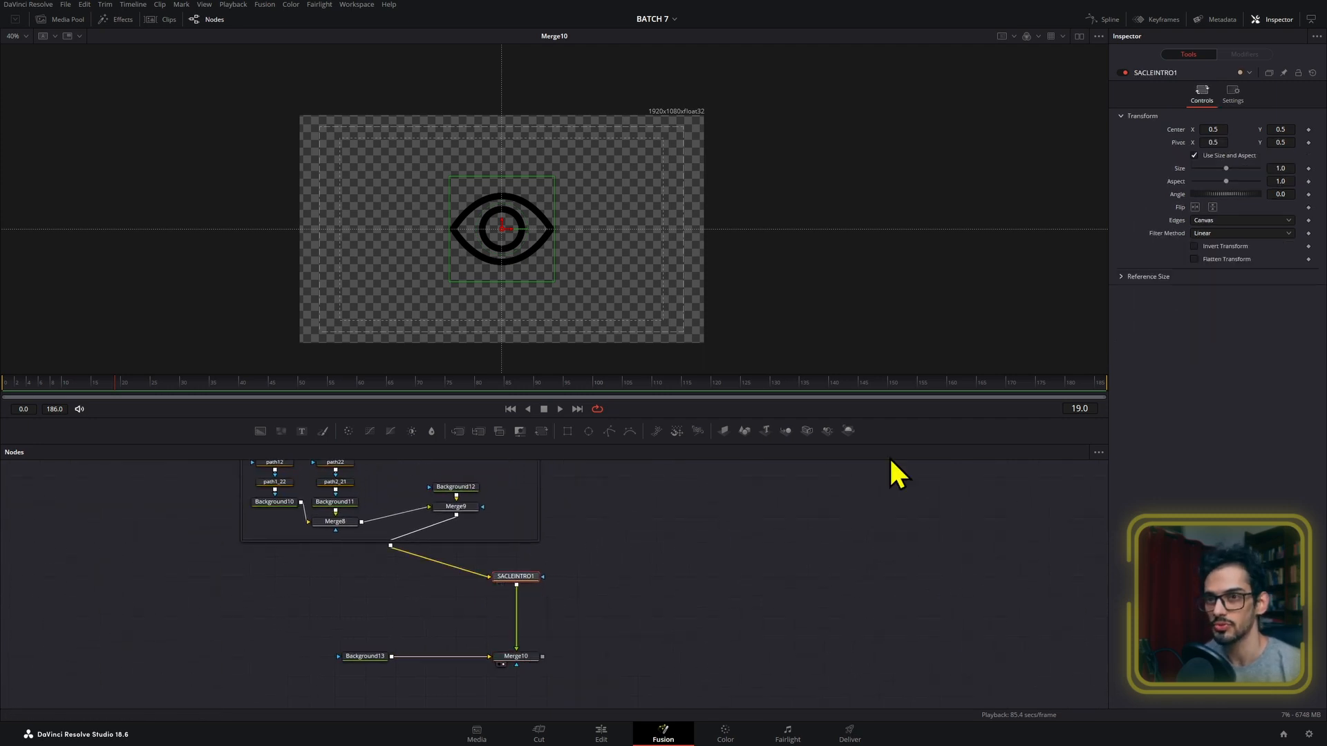
pyautogui.click(1308, 168)
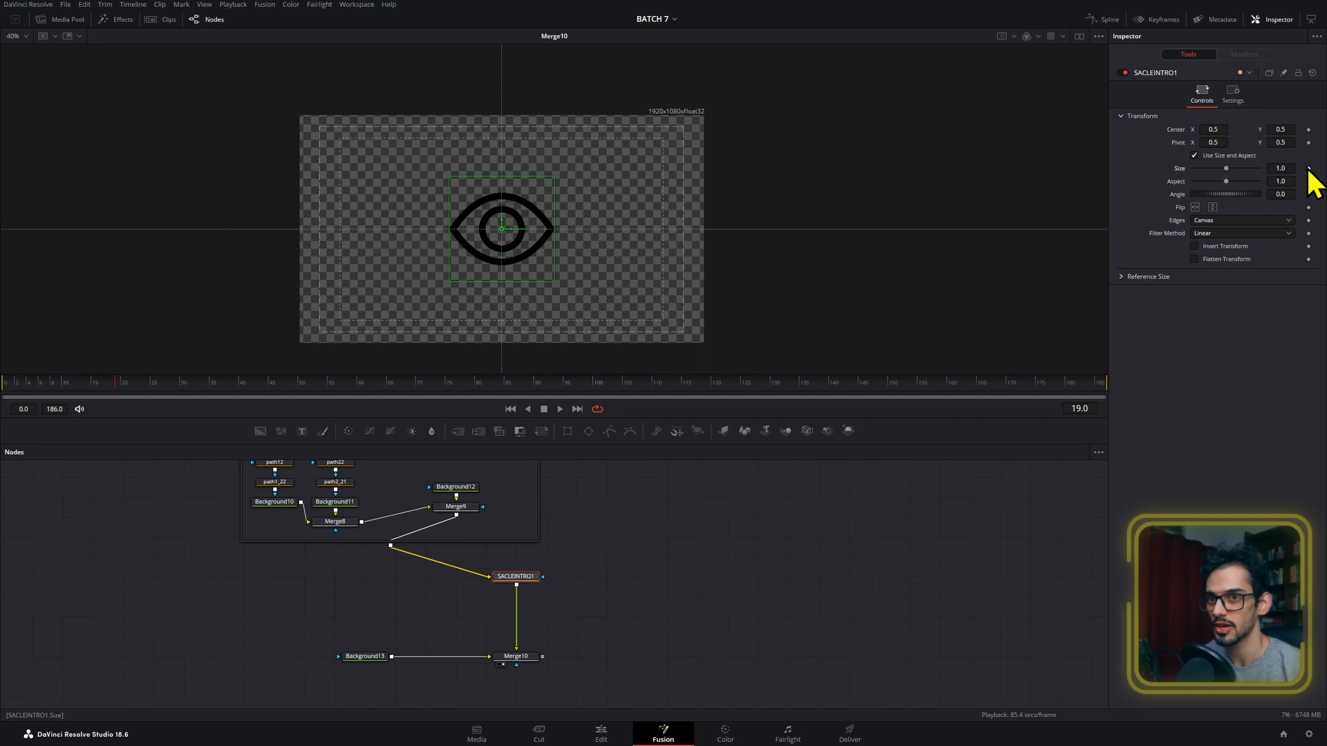
pyautogui.click(146, 385)
pyautogui.click(1308, 168)
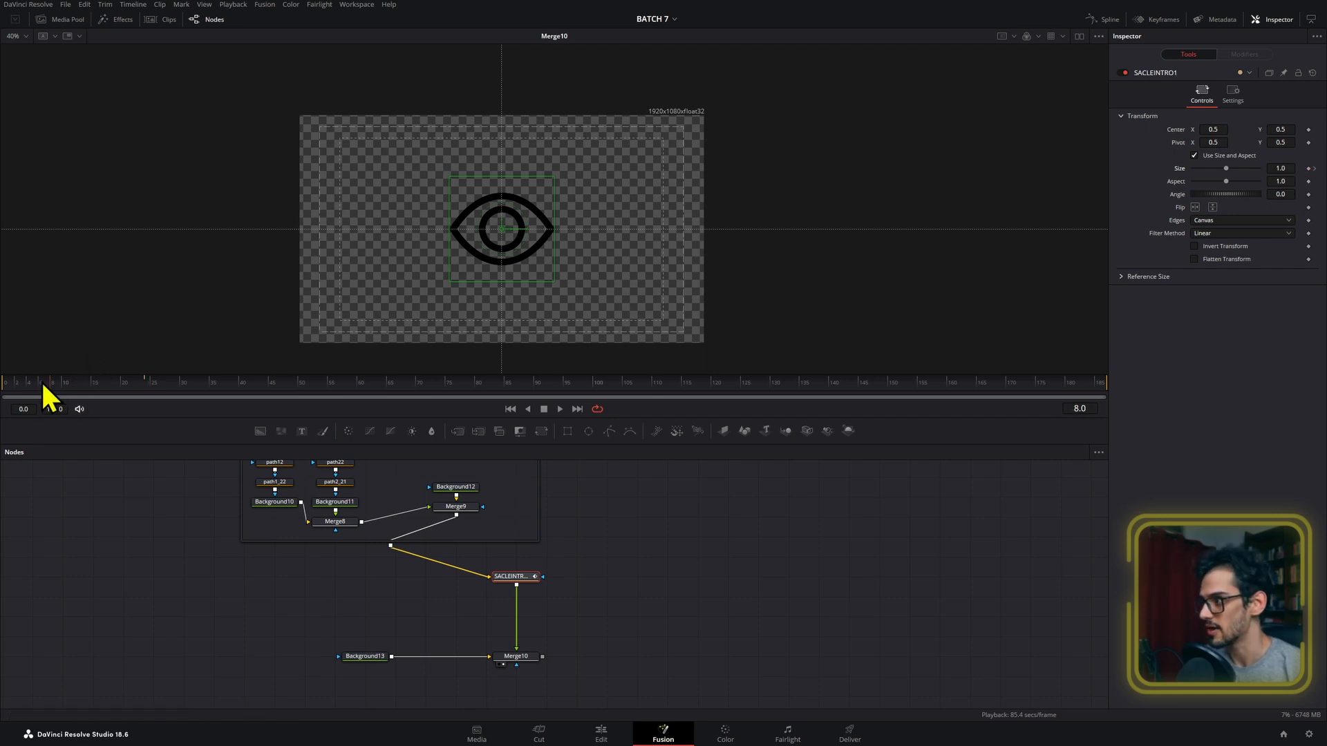
# - Set the SACLEINTRO1 Size to 0 at frame 0 to keyframe the start of the scale-in
pyautogui.moveTo(42, 384); pyautogui.dragTo(3, 384)
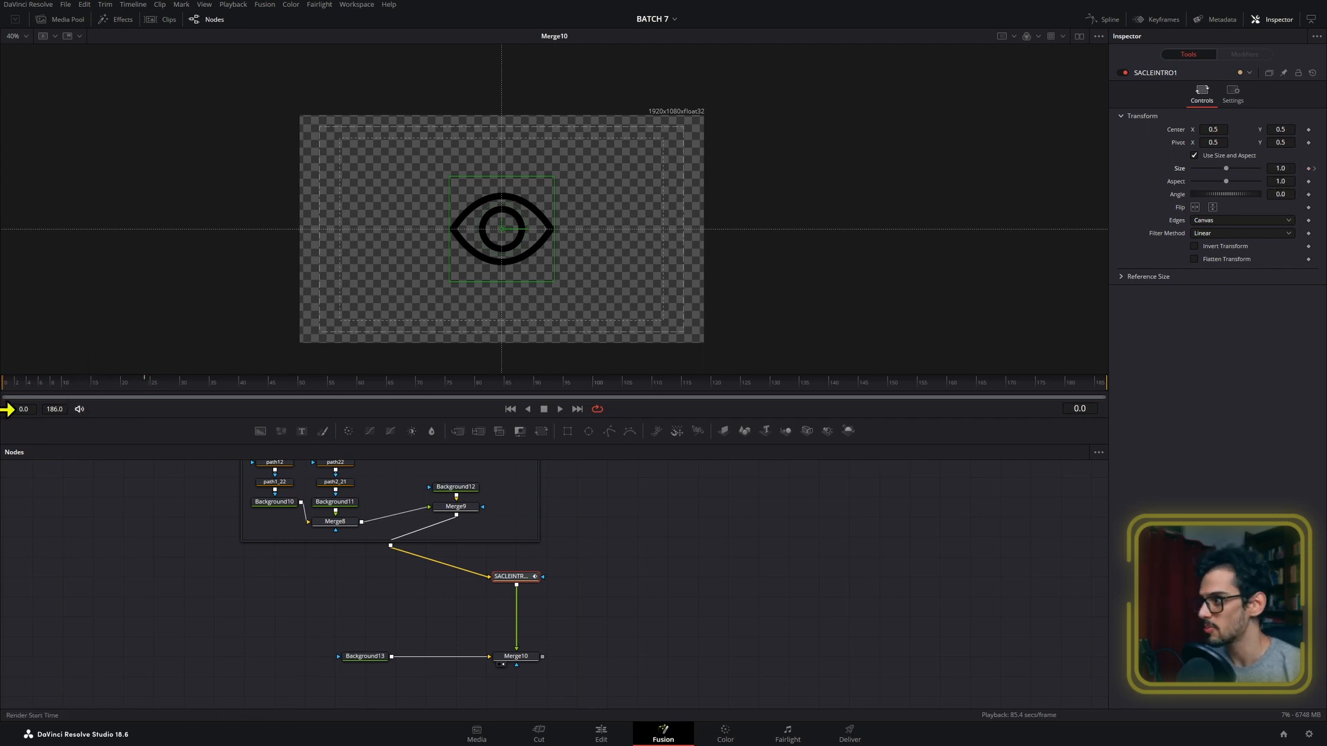
pyautogui.click(1282, 168)
pyautogui.write('0')
pyautogui.press('Return')
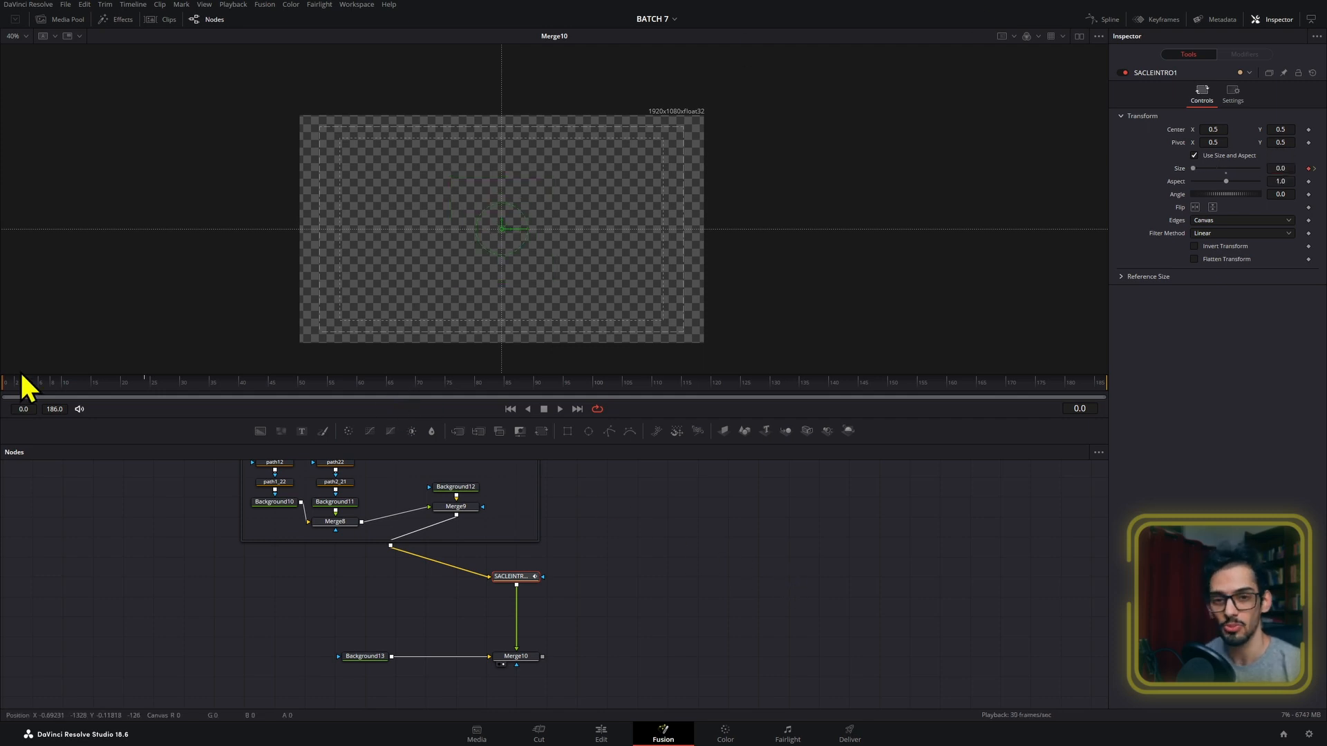
# - Smooth both Size keyframes of SACLEINTRO1 in the Spline editor, with Ease In about 90.9 and Ease Out about 65.9
pyautogui.moveTo(24, 385); pyautogui.dragTo(148, 399)
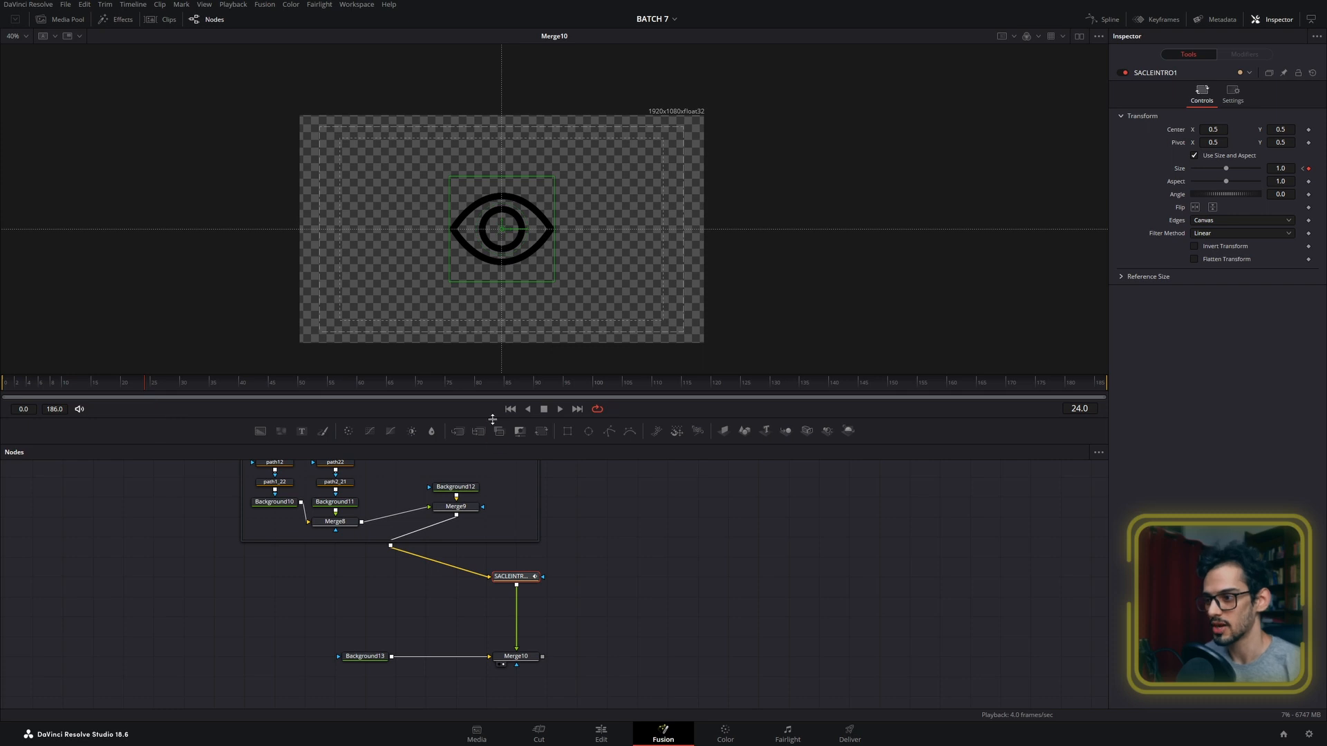
pyautogui.click(521, 580)
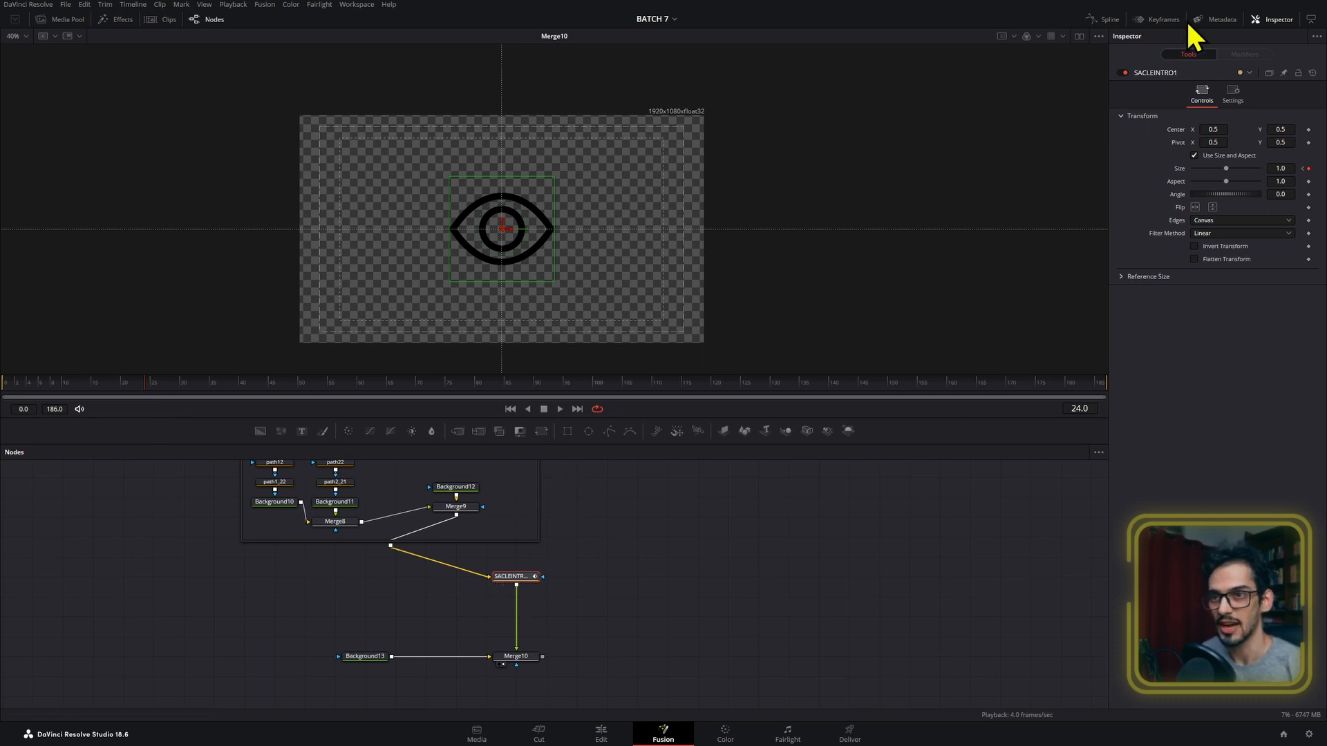
pyautogui.click(1102, 19)
pyautogui.click(621, 499)
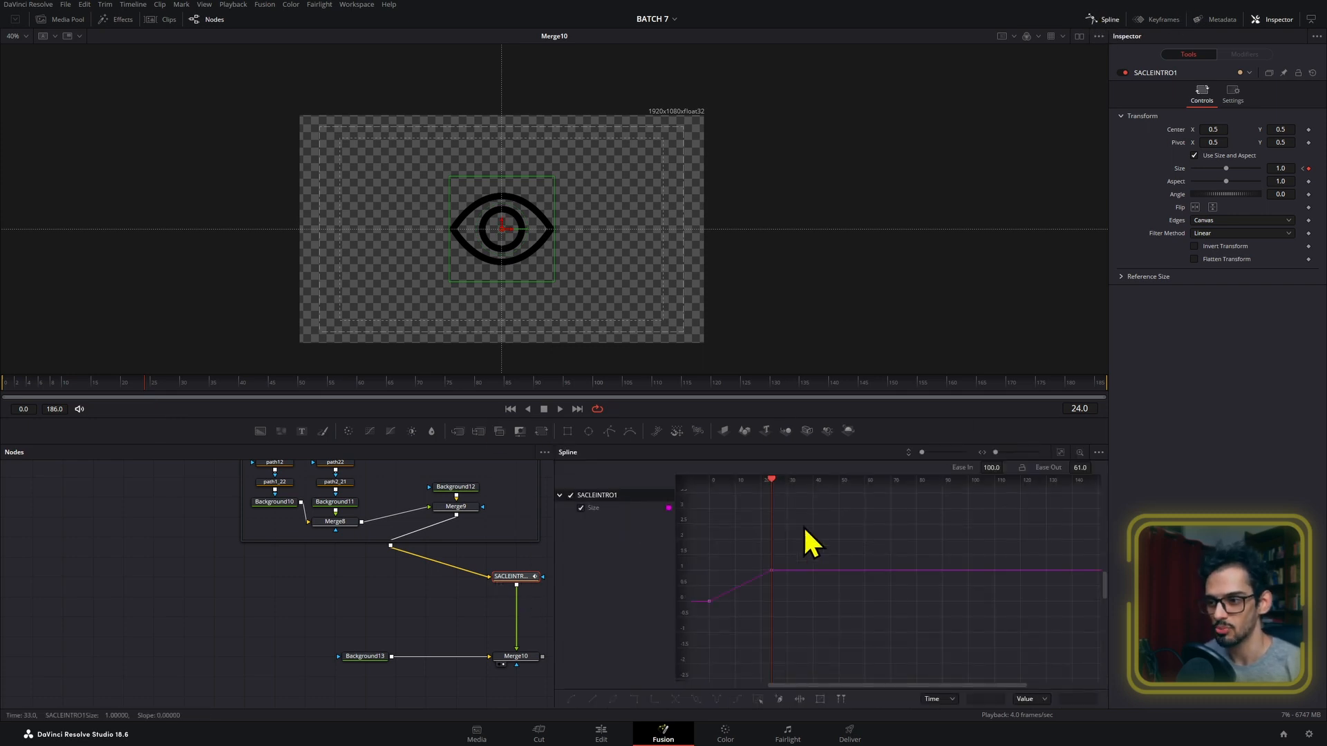
pyautogui.moveTo(817, 533); pyautogui.dragTo(684, 650)
pyautogui.moveTo(818, 571); pyautogui.dragTo(860, 562)
pyautogui.hotkey('shift', 's')
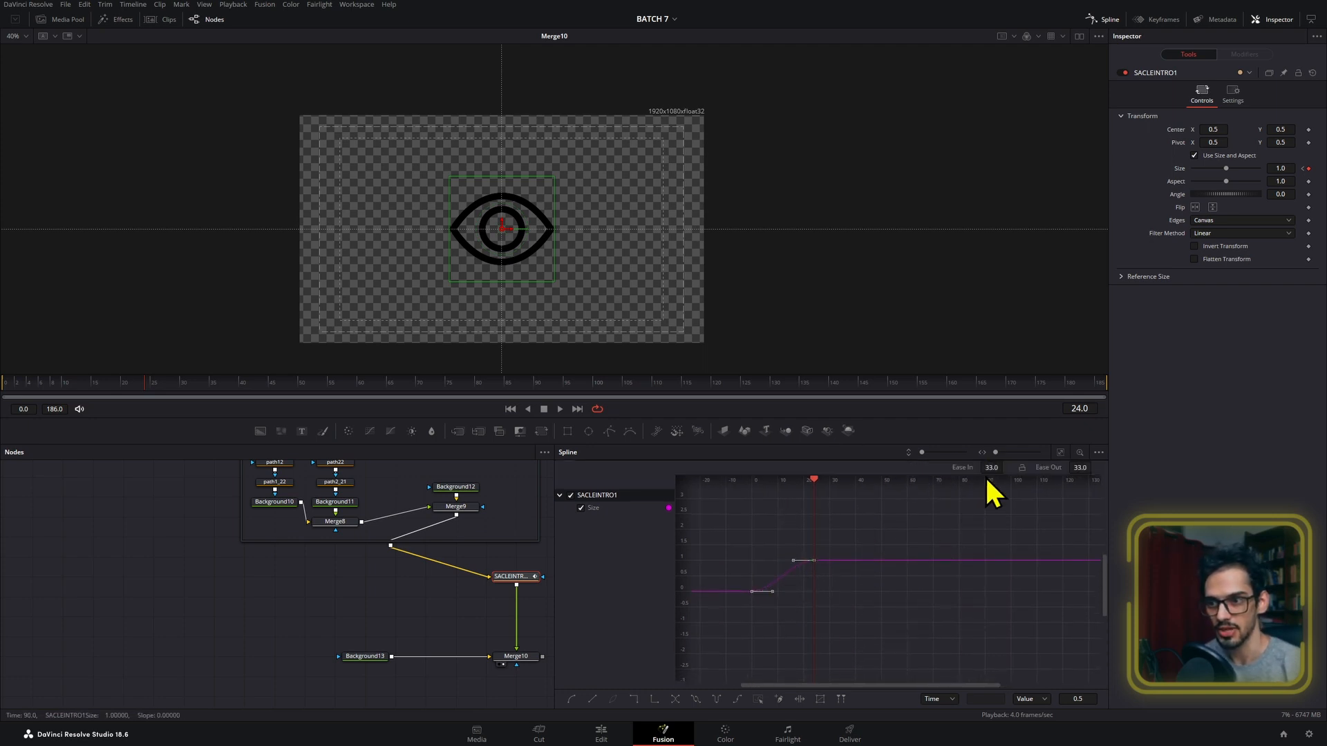
pyautogui.moveTo(1005, 467); pyautogui.dragTo(1094, 467)
# - Play the eased scale-in twice from frame 0 to check its motion
pyautogui.moveTo(162, 386); pyautogui.dragTo(2, 387)
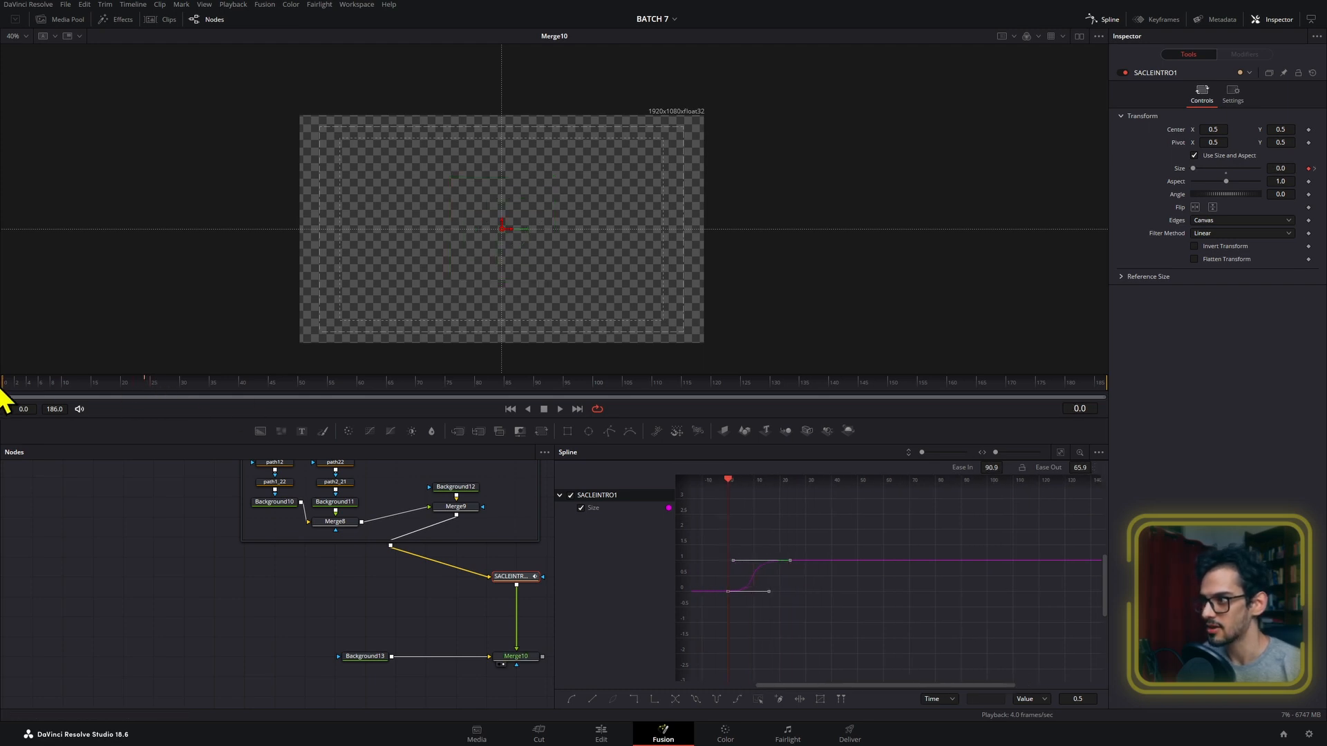
pyautogui.press('space')
pyautogui.press('space')
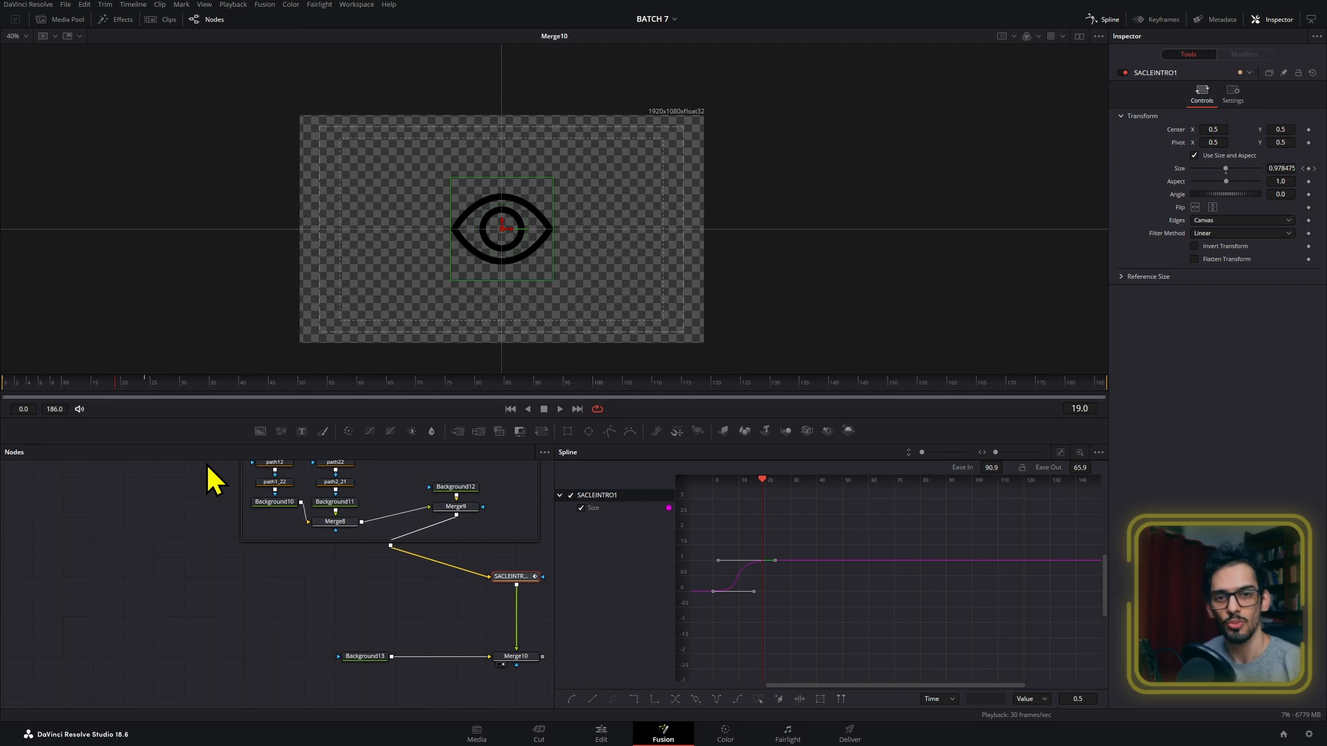
pyautogui.moveTo(89, 379); pyautogui.dragTo(7, 414)
pyautogui.press('space')
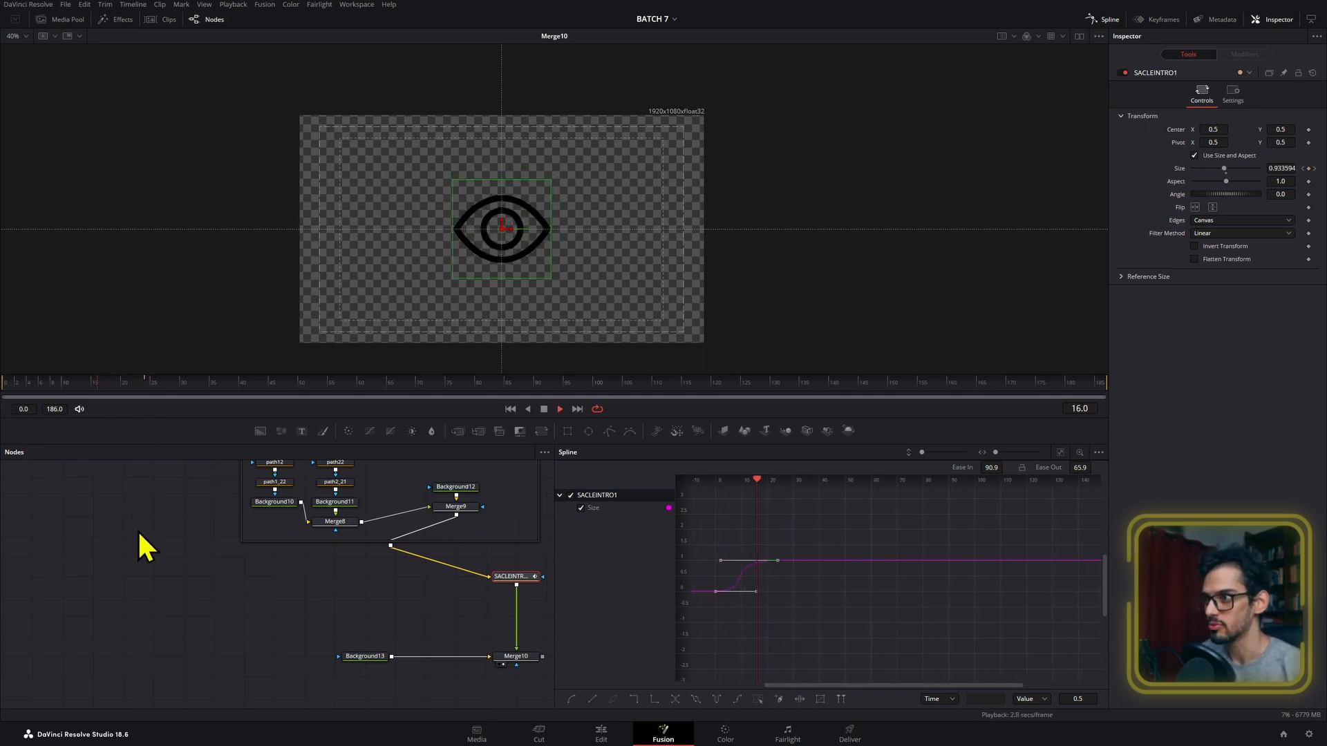
pyautogui.press('space')
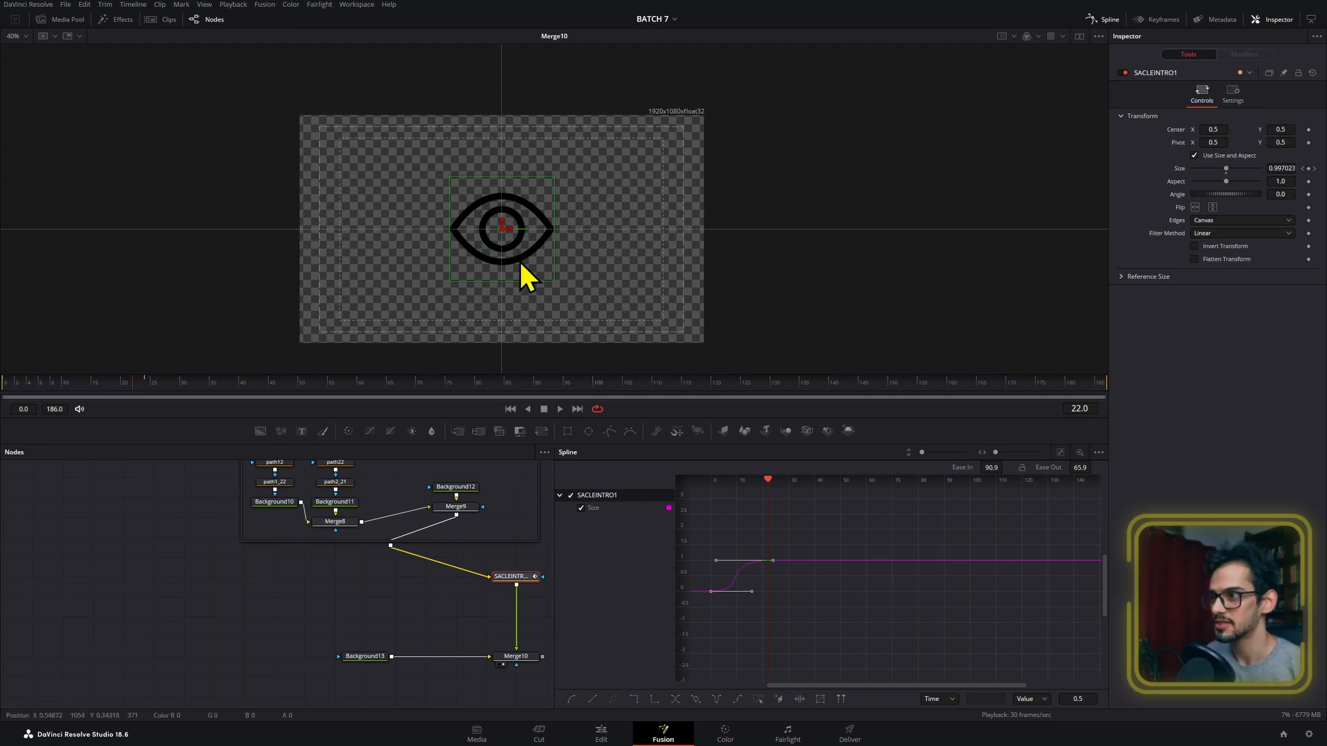
# - Widen the _eye_icon1 group and move the path12, path1_22 and Background10 branch away from the path22 branch
pyautogui.scroll(7, 520, 260)
pyautogui.scroll(2, 388, 556)
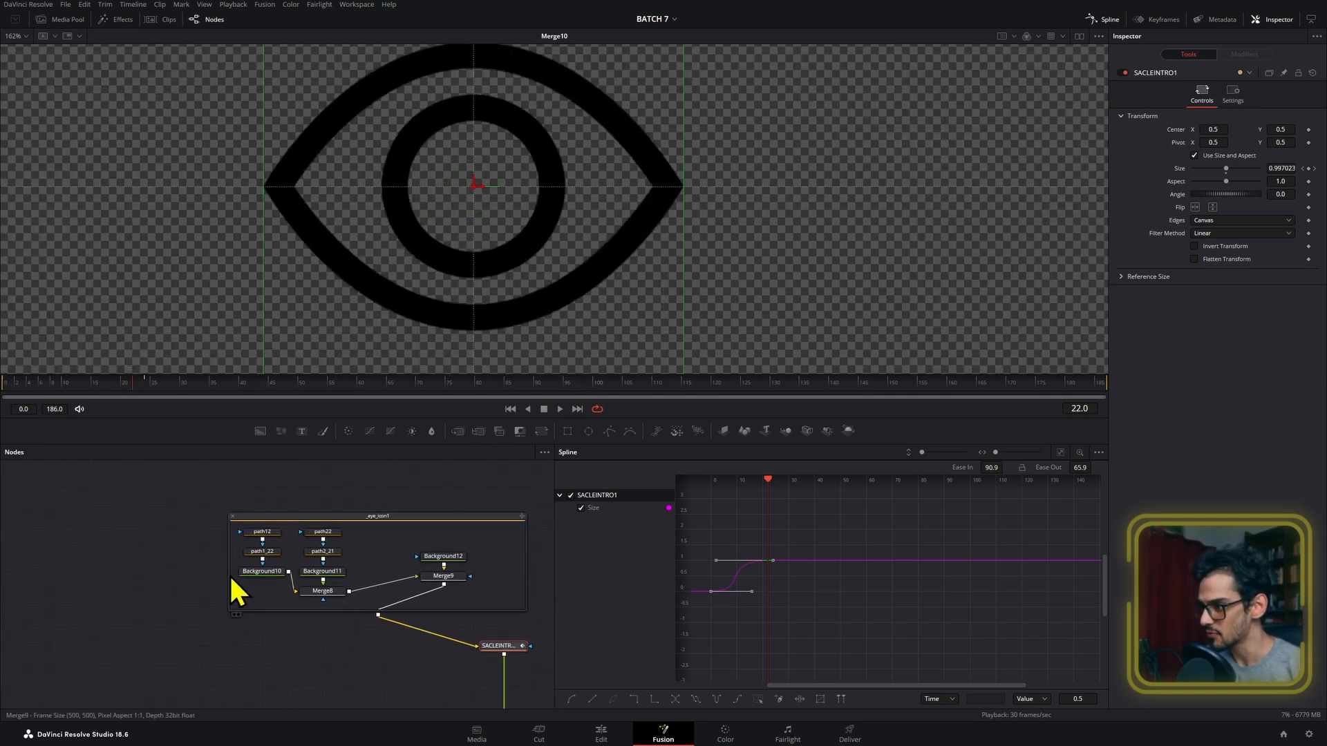
pyautogui.moveTo(230, 575); pyautogui.dragTo(125, 580)
pyautogui.moveTo(205, 529); pyautogui.dragTo(264, 585)
pyautogui.moveTo(263, 574); pyautogui.dragTo(173, 578)
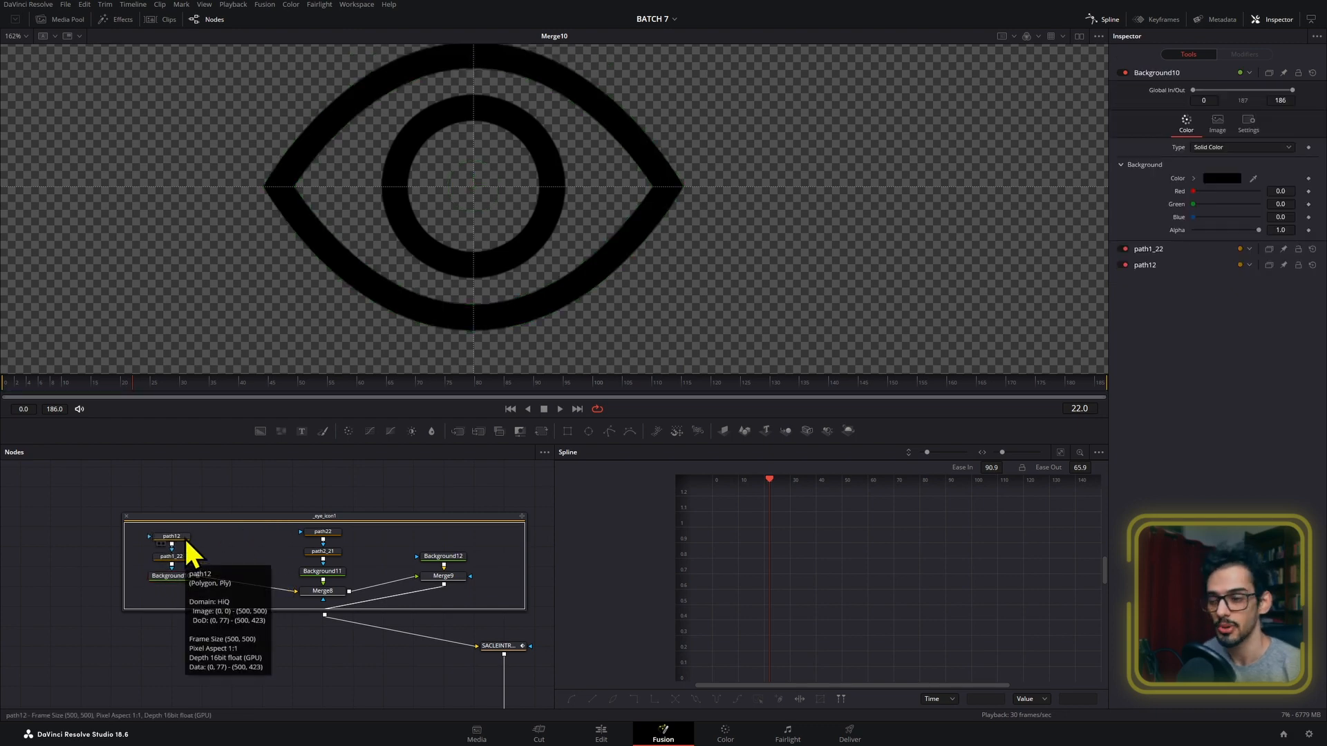
# - Extract path1_22 from its chain to inspect the path12 shape alone, and undo the extraction
pyautogui.click(180, 559)
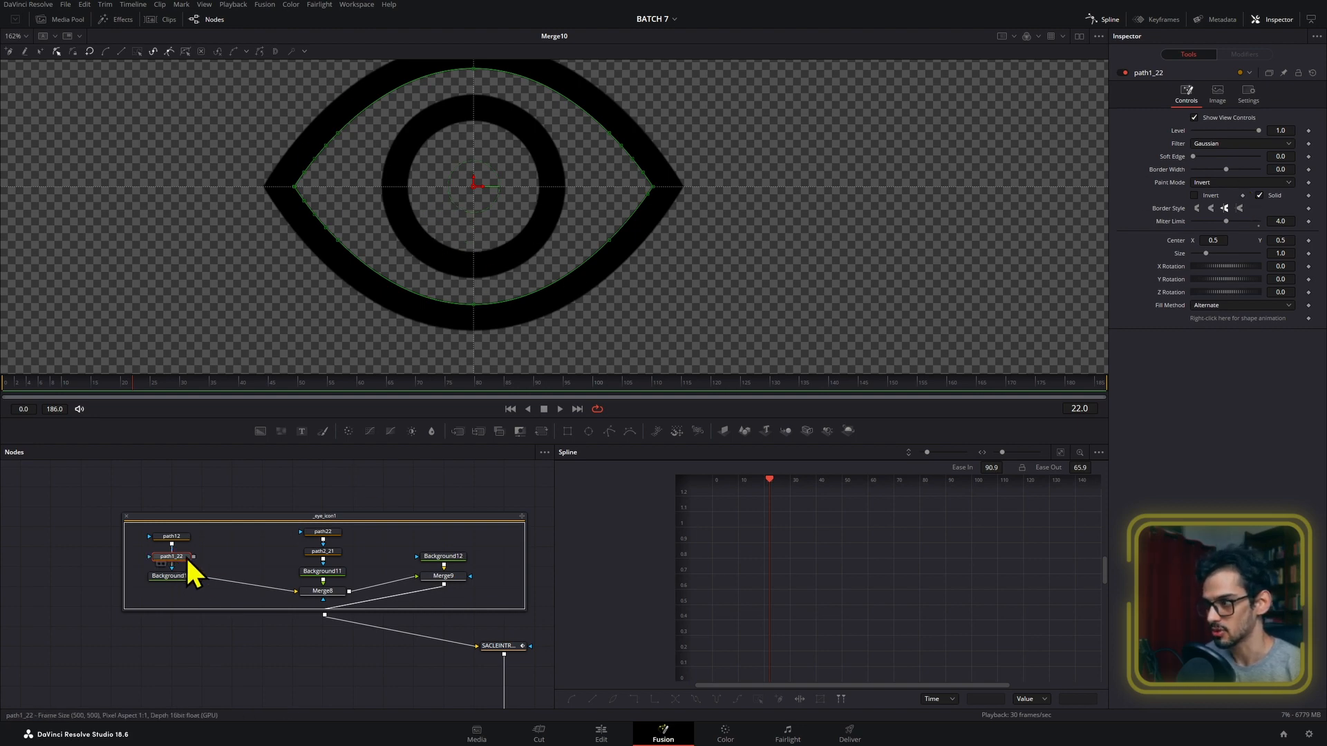
pyautogui.moveTo(187, 561); pyautogui.dragTo(225, 561)
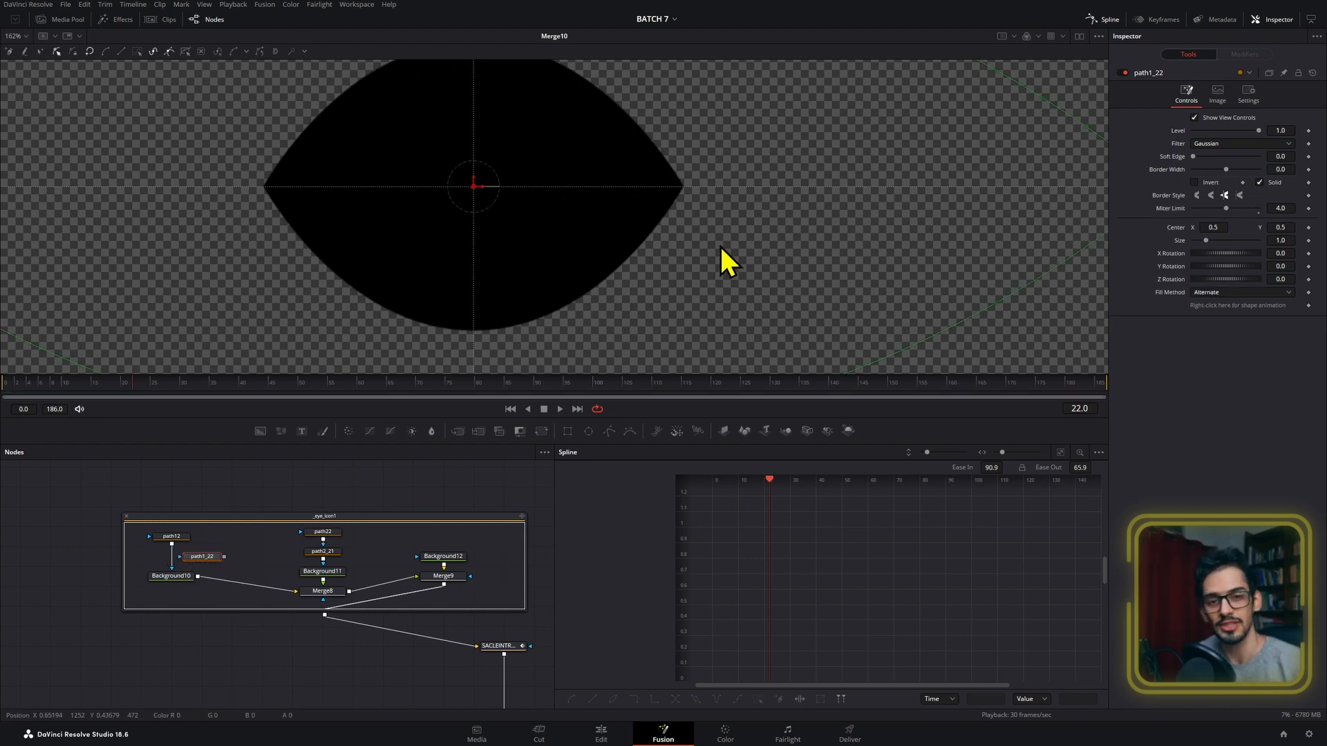
pyautogui.click(174, 536)
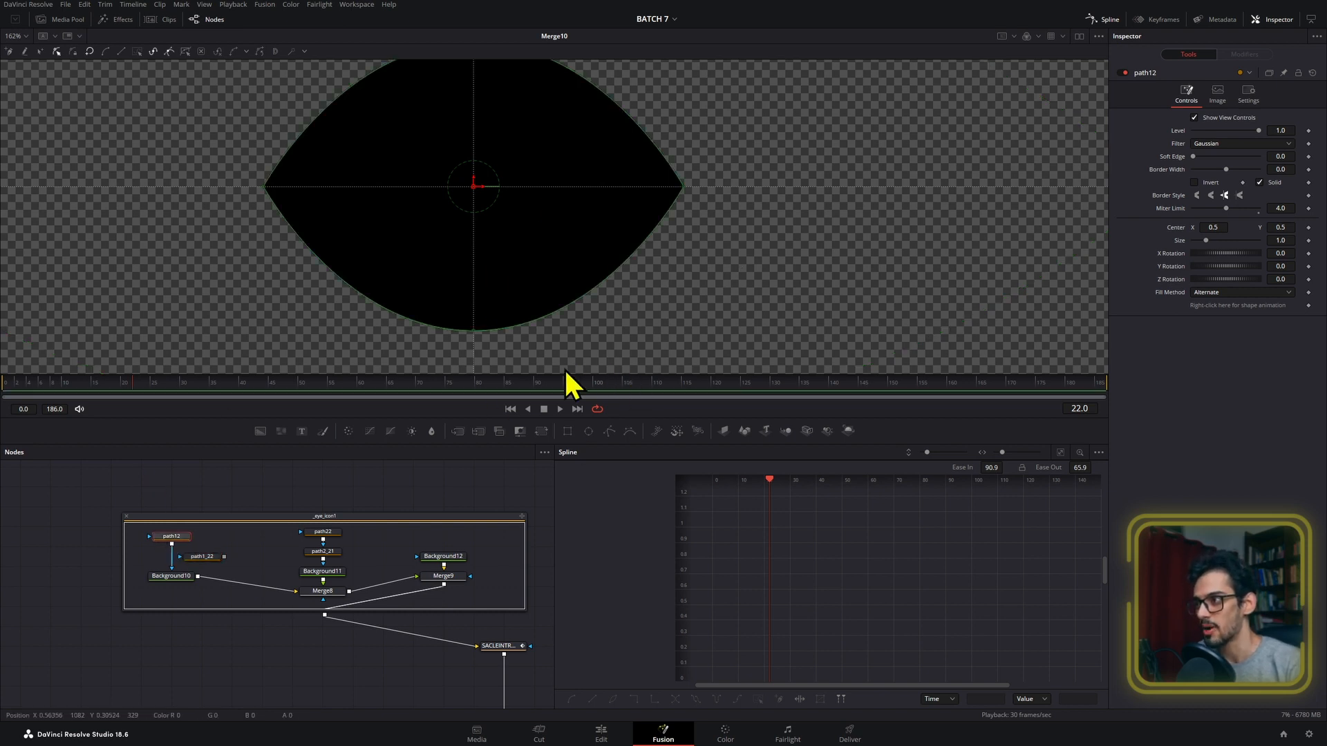
pyautogui.hotkey('ctrl', 'z')
pyautogui.click(174, 558)
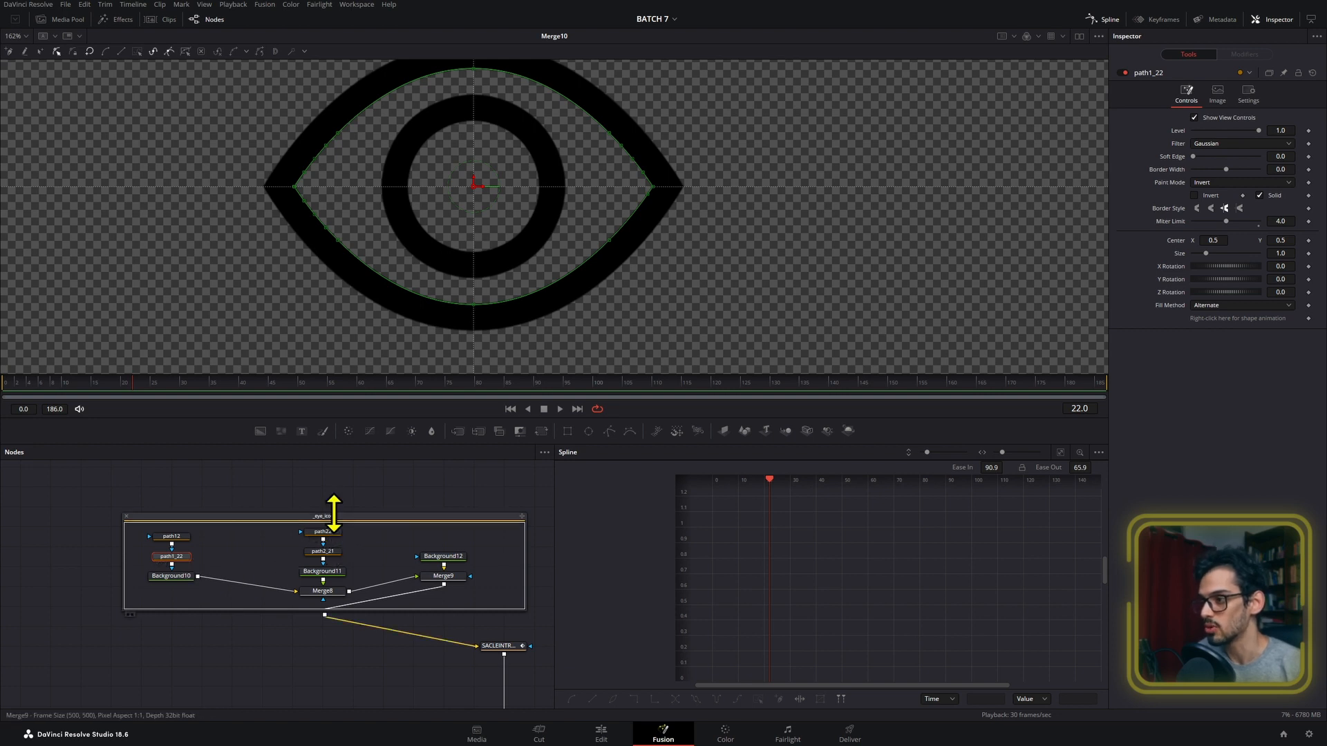
# - Extend the _eye_icon1 group upward, raise the Background11 branch with its two masks, and select path2_21
pyautogui.moveTo(333, 513); pyautogui.dragTo(329, 461)
pyautogui.moveTo(344, 517); pyautogui.dragTo(325, 538)
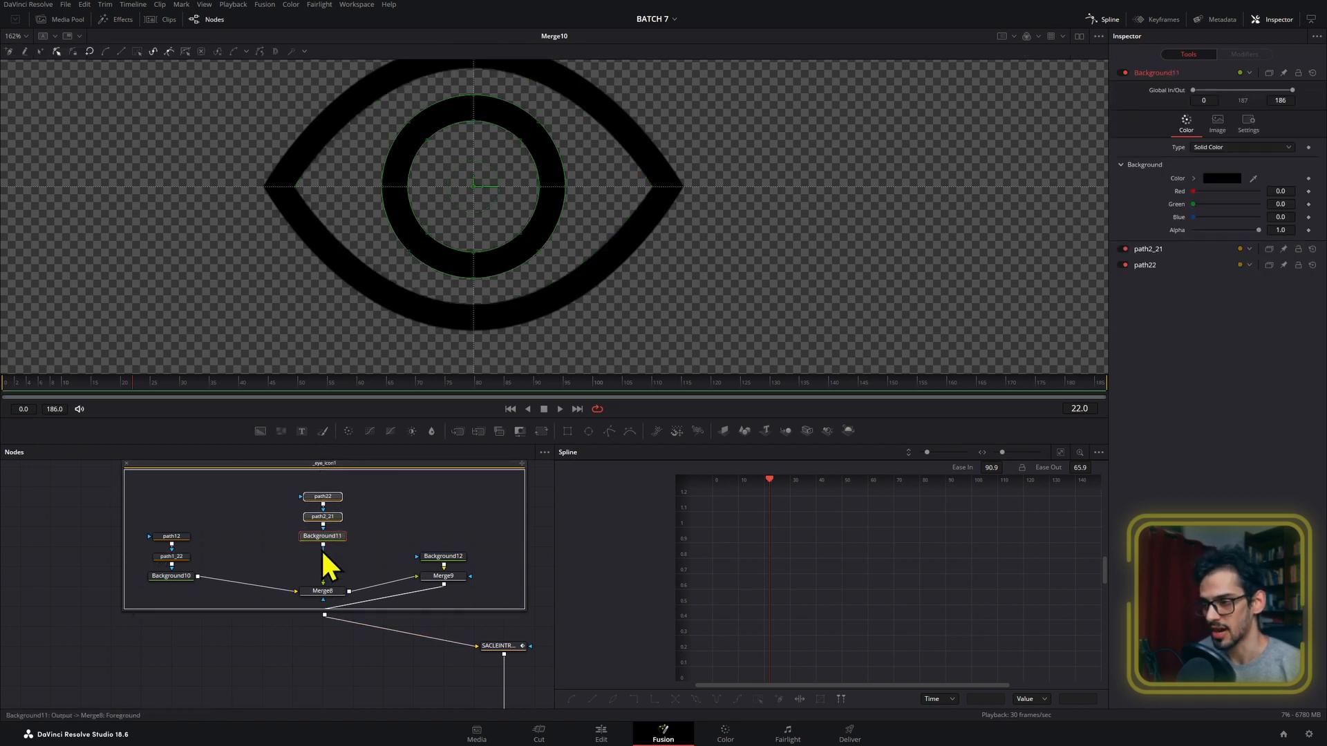
pyautogui.click(323, 517)
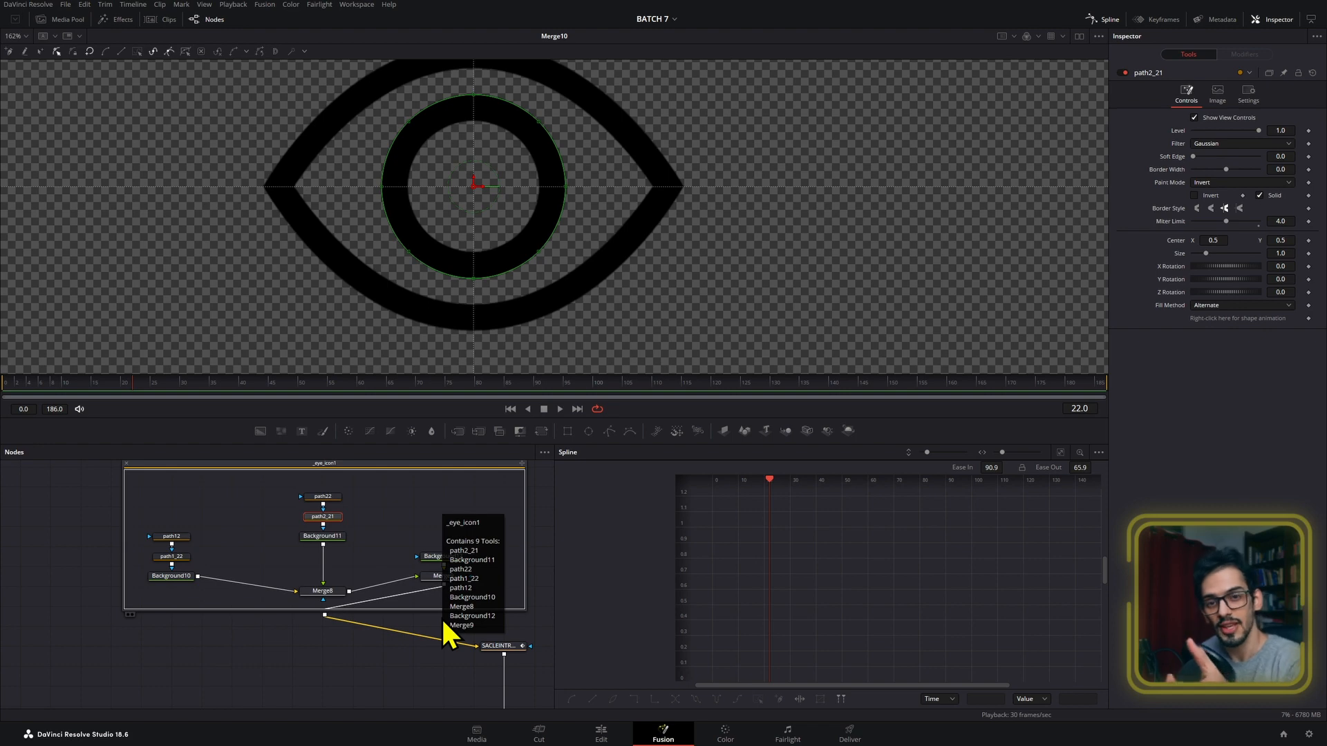
# - Display MediaOut1 in the viewer and scrub frames 22 to 33 to examine how the reference strokes animate
pyautogui.scroll(-4, 434, 599)
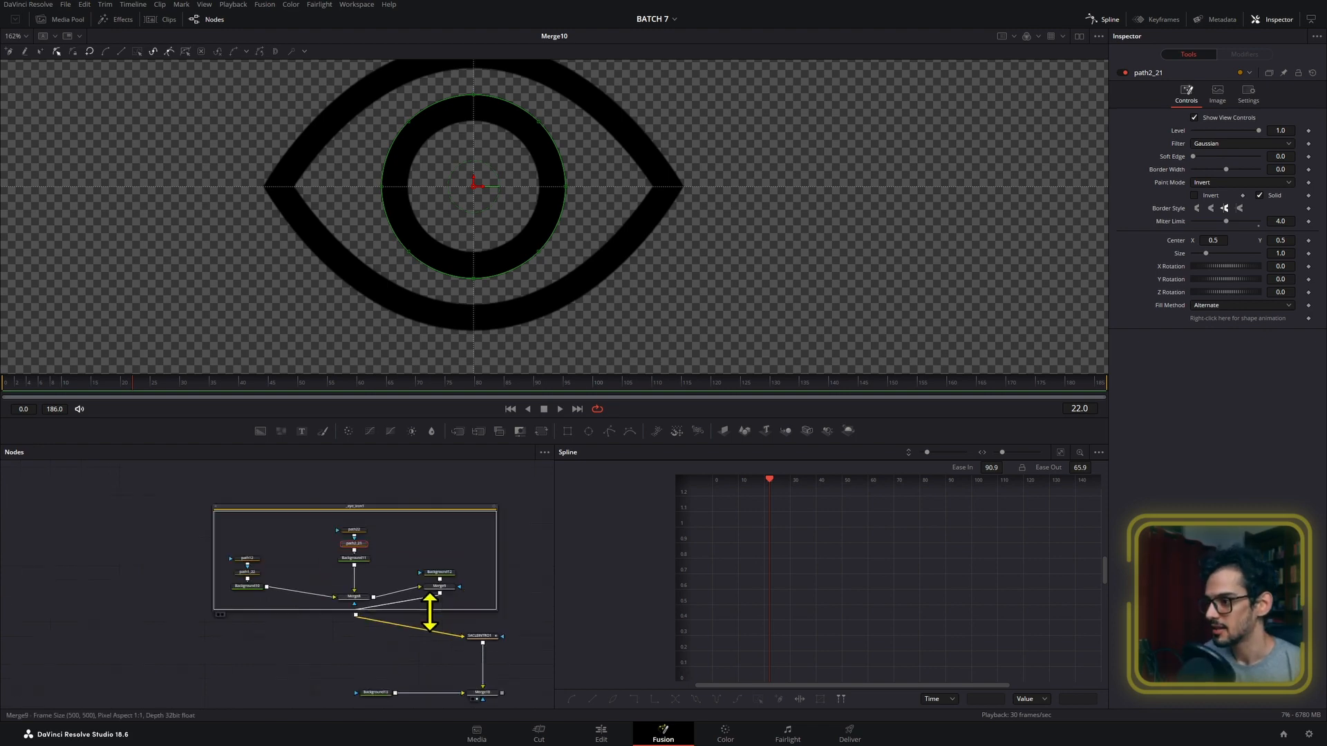
pyautogui.scroll(4, 349, 609)
pyautogui.click(367, 621)
pyautogui.press('1')
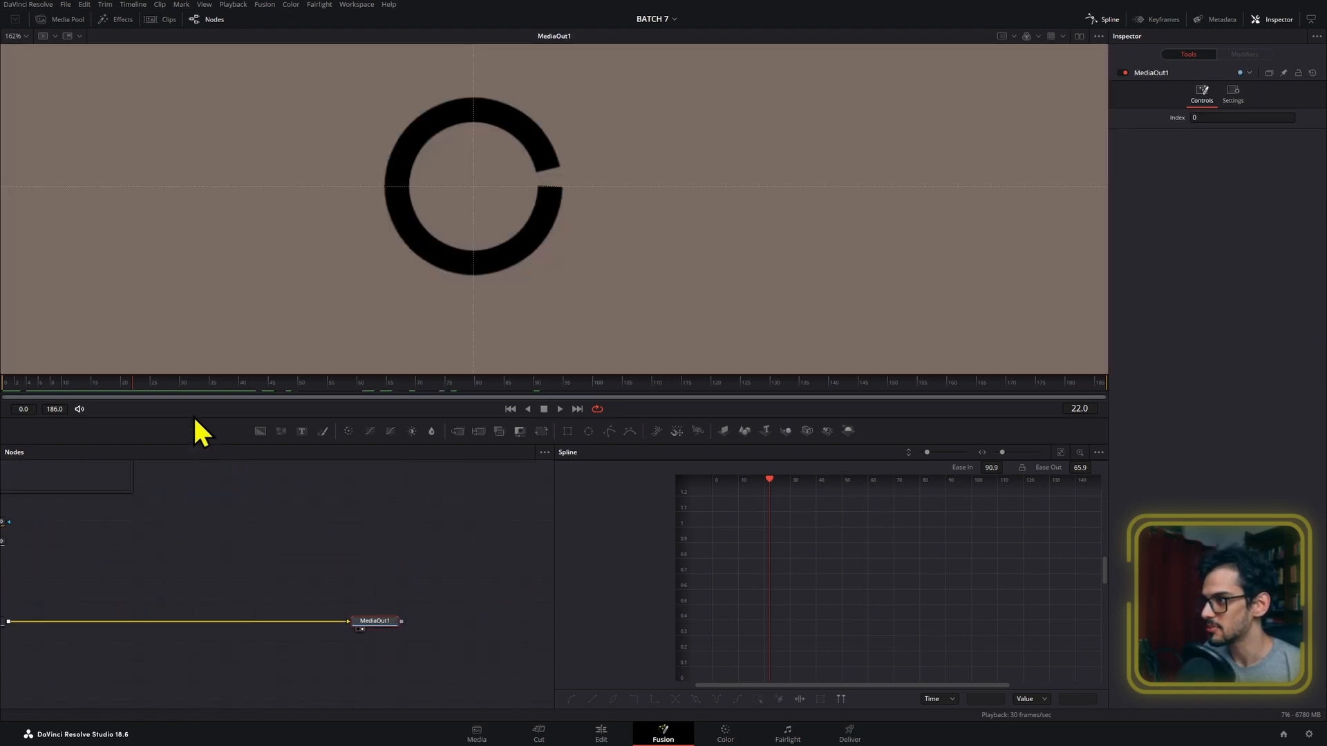
pyautogui.moveTo(140, 387)
pyautogui.mouseDown()
pyautogui.moveTo(227, 387)
pyautogui.moveTo(198, 382)
pyautogui.mouseUp()
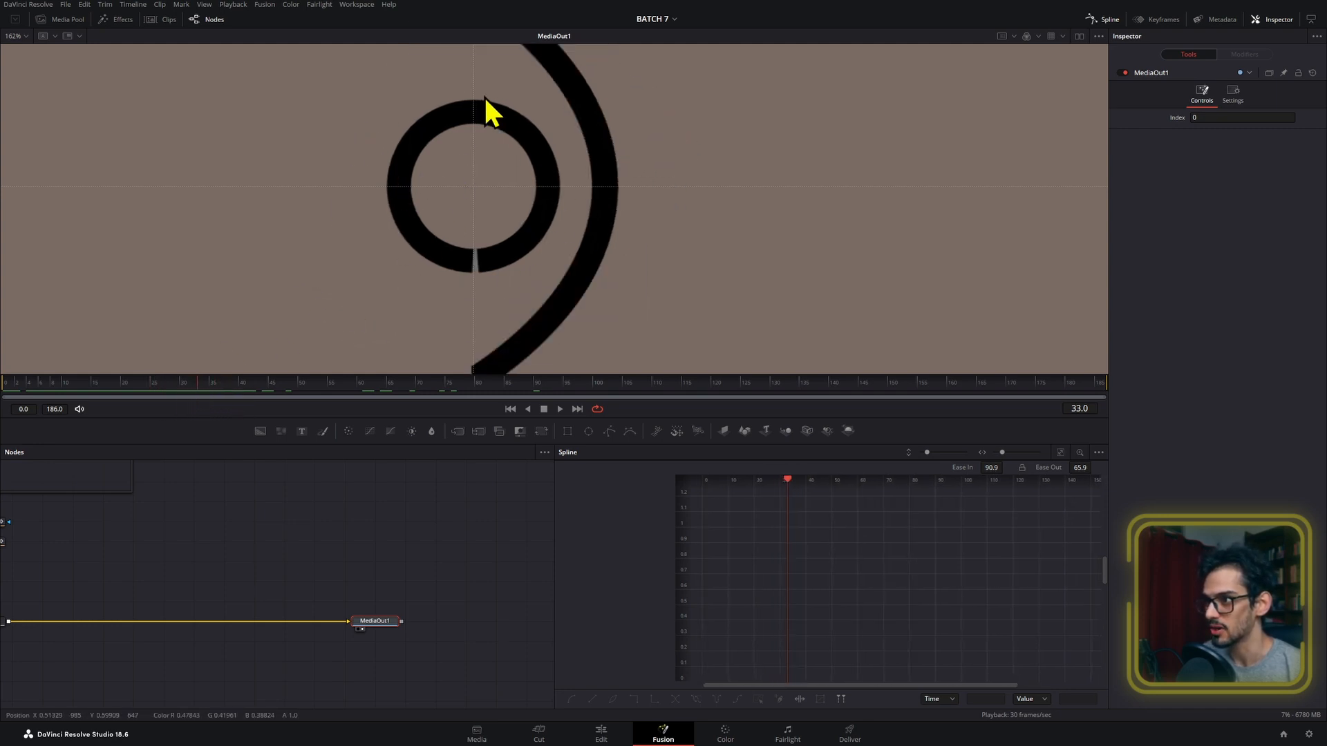
pyautogui.scroll(-4, 482, 207)
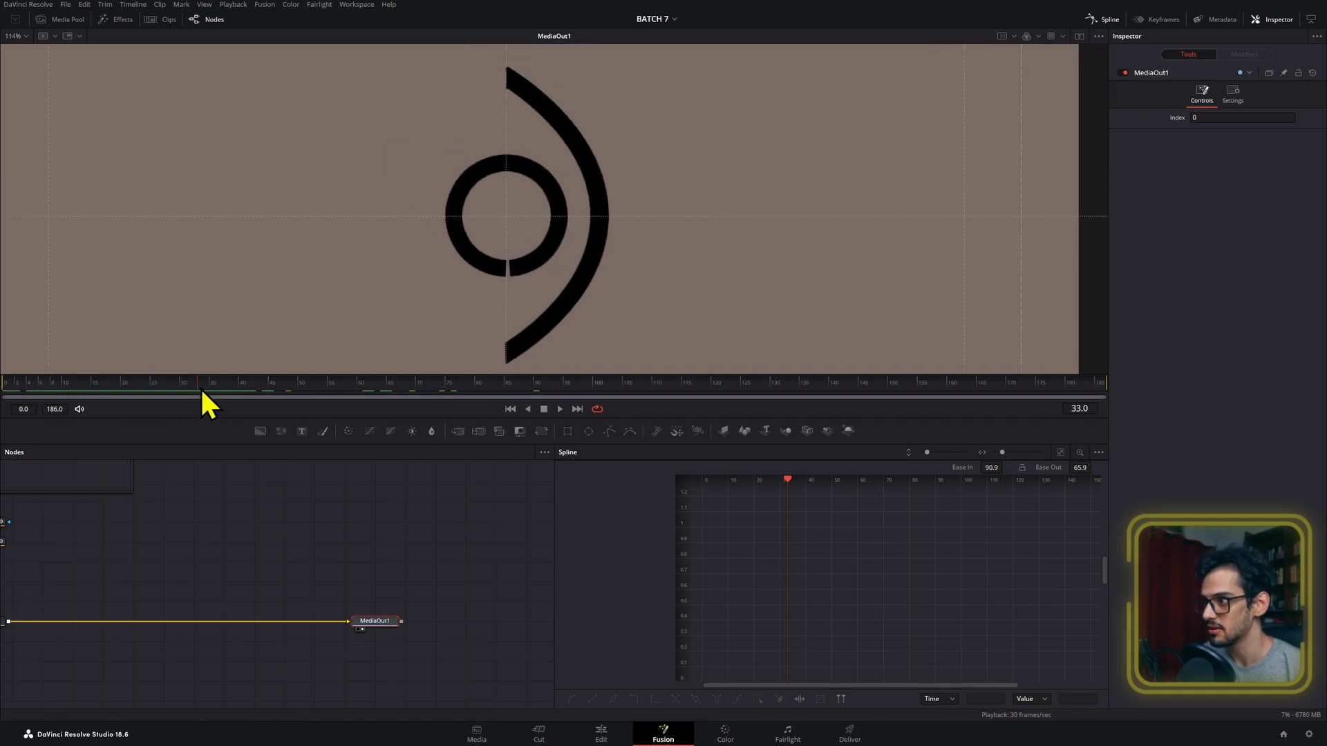
pyautogui.moveTo(200, 384)
pyautogui.mouseDown()
pyautogui.moveTo(222, 384)
pyautogui.moveTo(170, 386)
pyautogui.moveTo(261, 394)
pyautogui.moveTo(180, 409)
pyautogui.mouseUp()
# - Return to the _eye_icon1 group and display it in the viewer for a close look at the iris ring
pyautogui.moveTo(387, 526); pyautogui.dragTo(114, 532)
pyautogui.scroll(-4, 376, 587)
pyautogui.moveTo(376, 587); pyautogui.dragTo(82, 545)
pyautogui.moveTo(347, 529); pyautogui.dragTo(333, 541)
pyautogui.scroll(4, 338, 544)
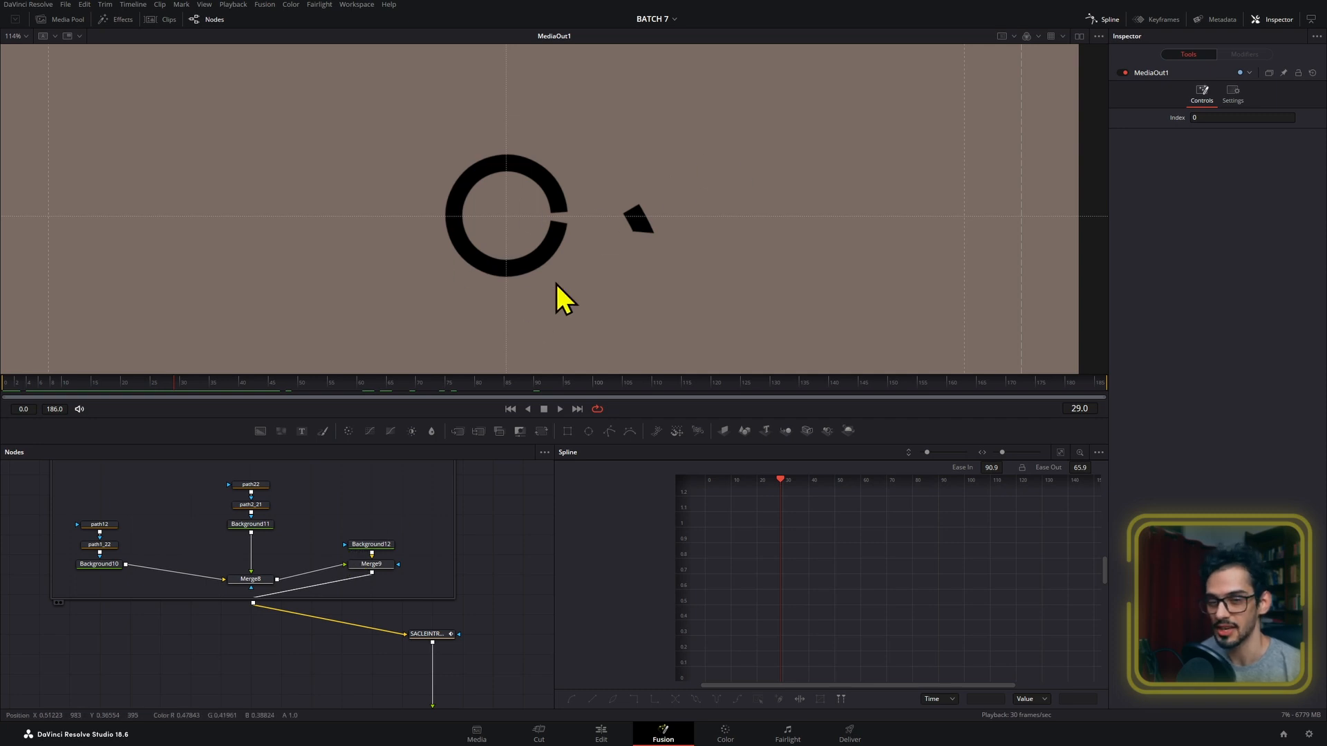
pyautogui.click(266, 508)
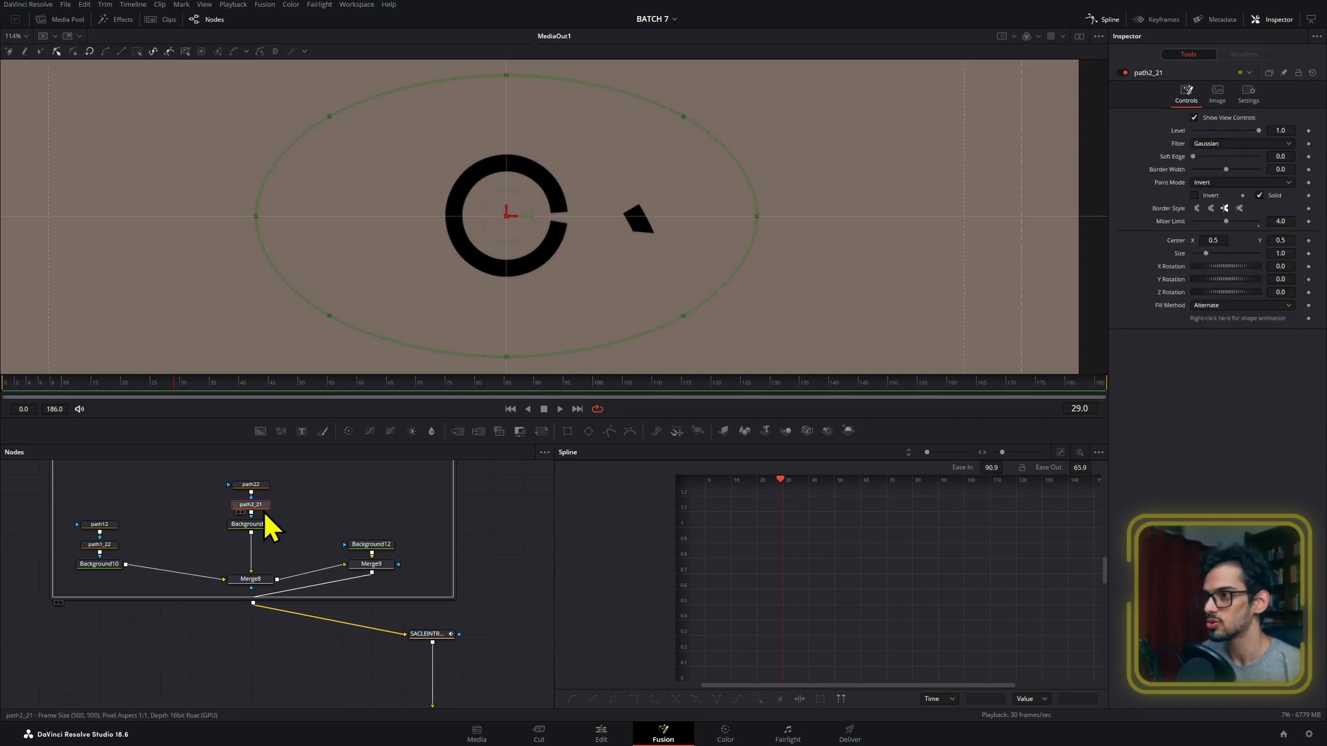
pyautogui.scroll(3, 335, 510)
pyautogui.click(297, 546)
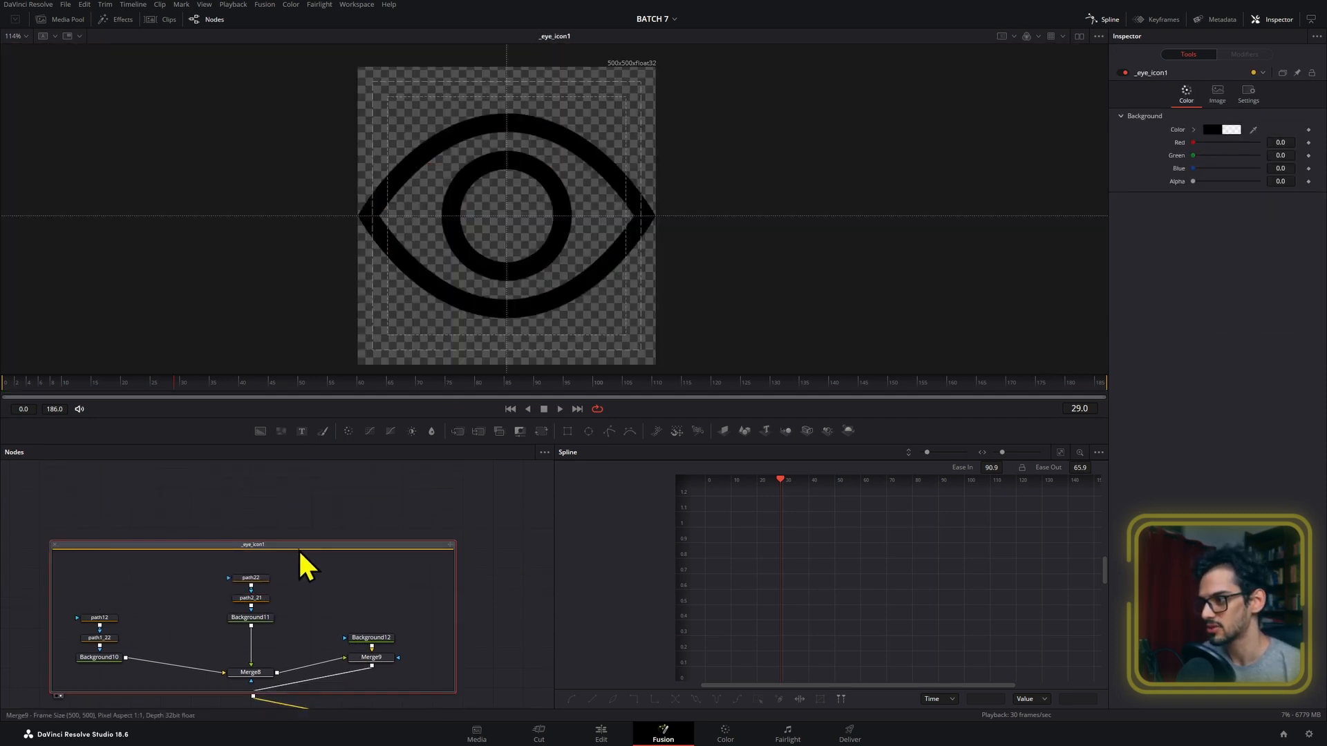
pyautogui.scroll(6, 484, 304)
# - Disable path22, turn off Solid on path2_21, and set its Border Width to 0.0588 to form a stroked ring
pyautogui.click(251, 578)
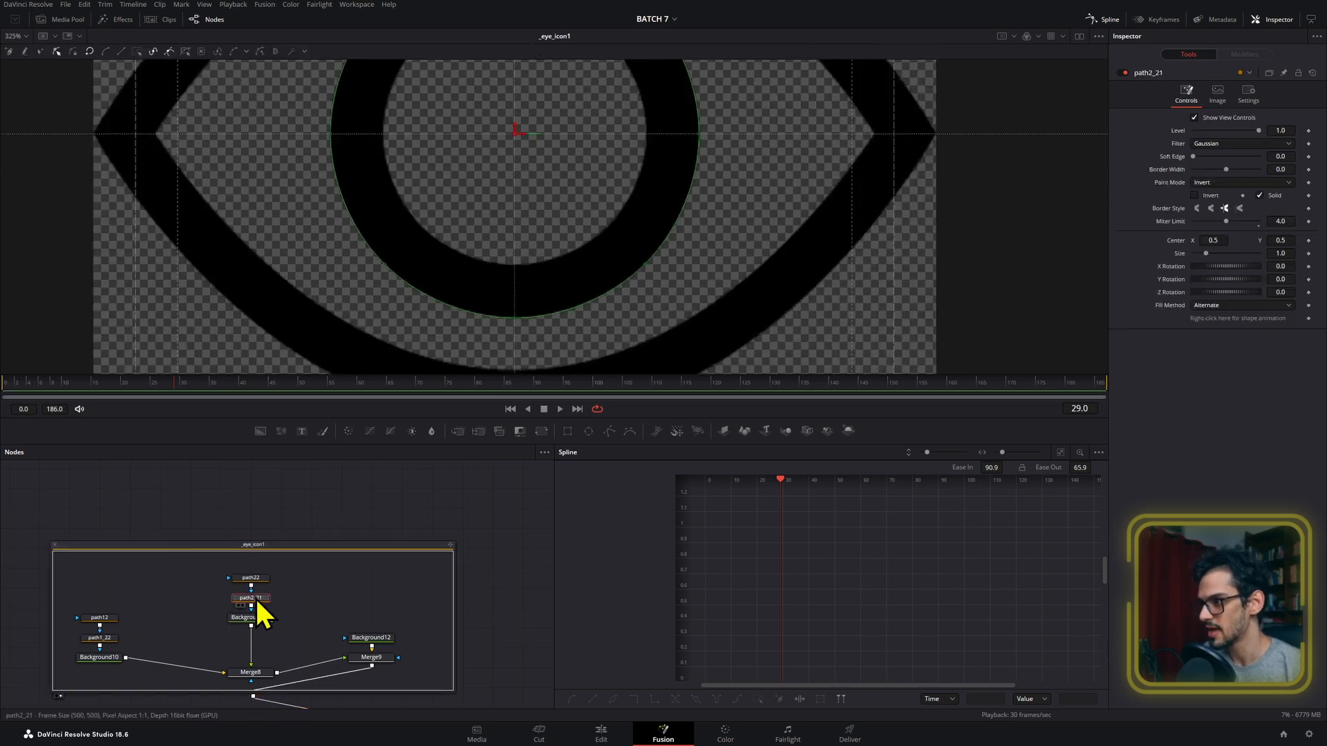
pyautogui.hotkey('ctrl', 'p')
pyautogui.click(255, 599)
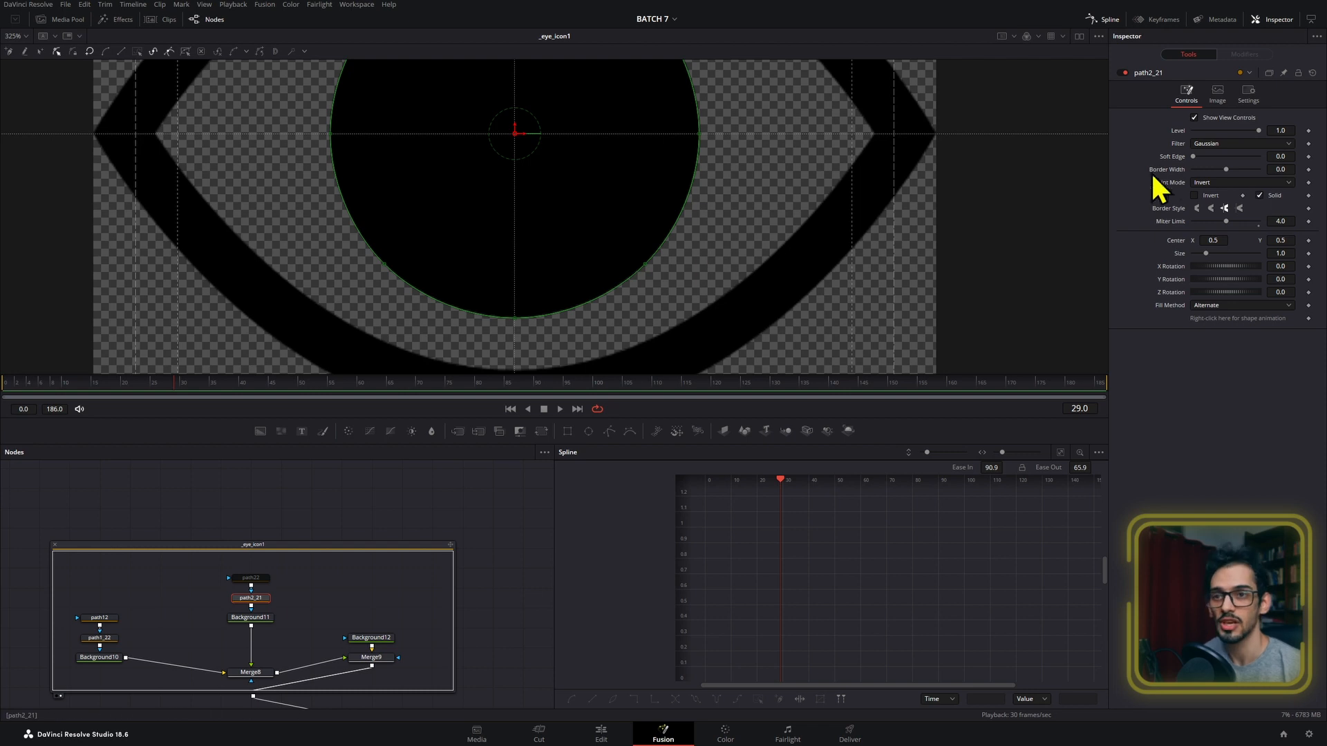
pyautogui.click(1274, 198)
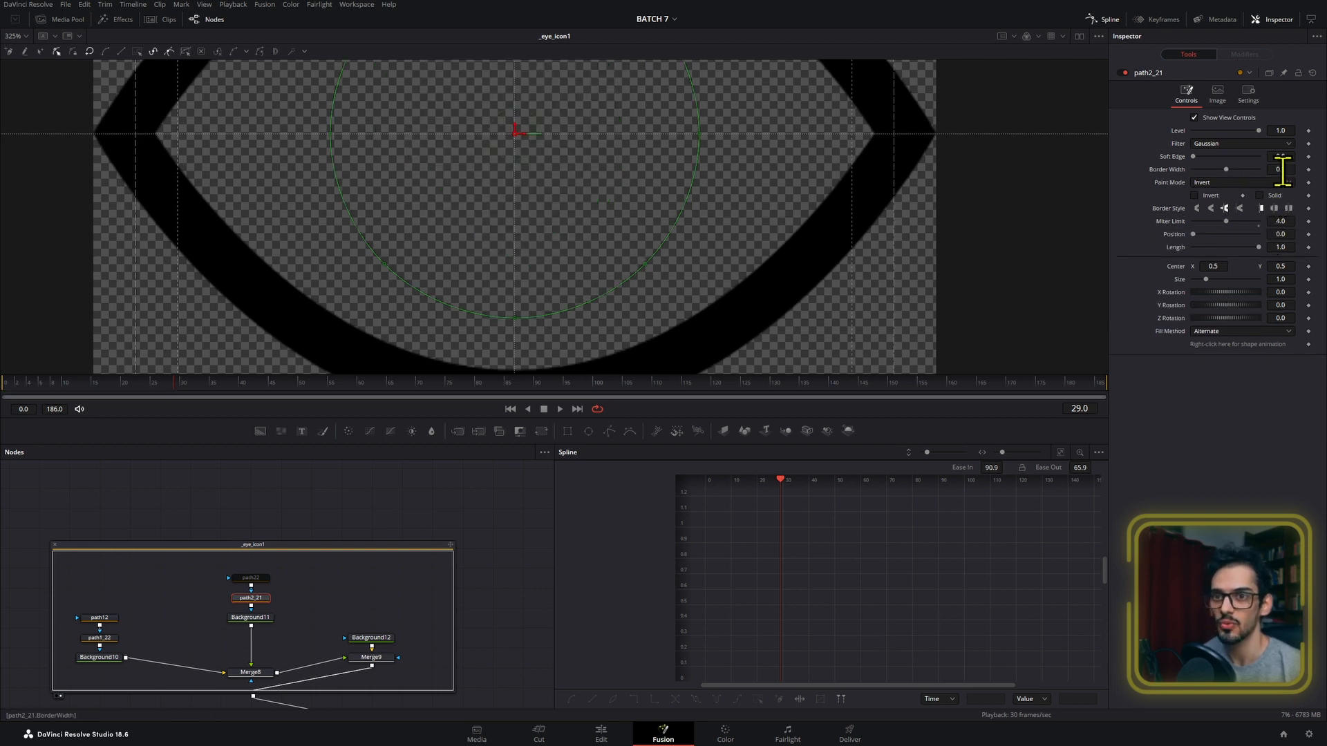
pyautogui.moveTo(1280, 169); pyautogui.dragTo(1305, 170)
pyautogui.scroll(-3, 860, 228)
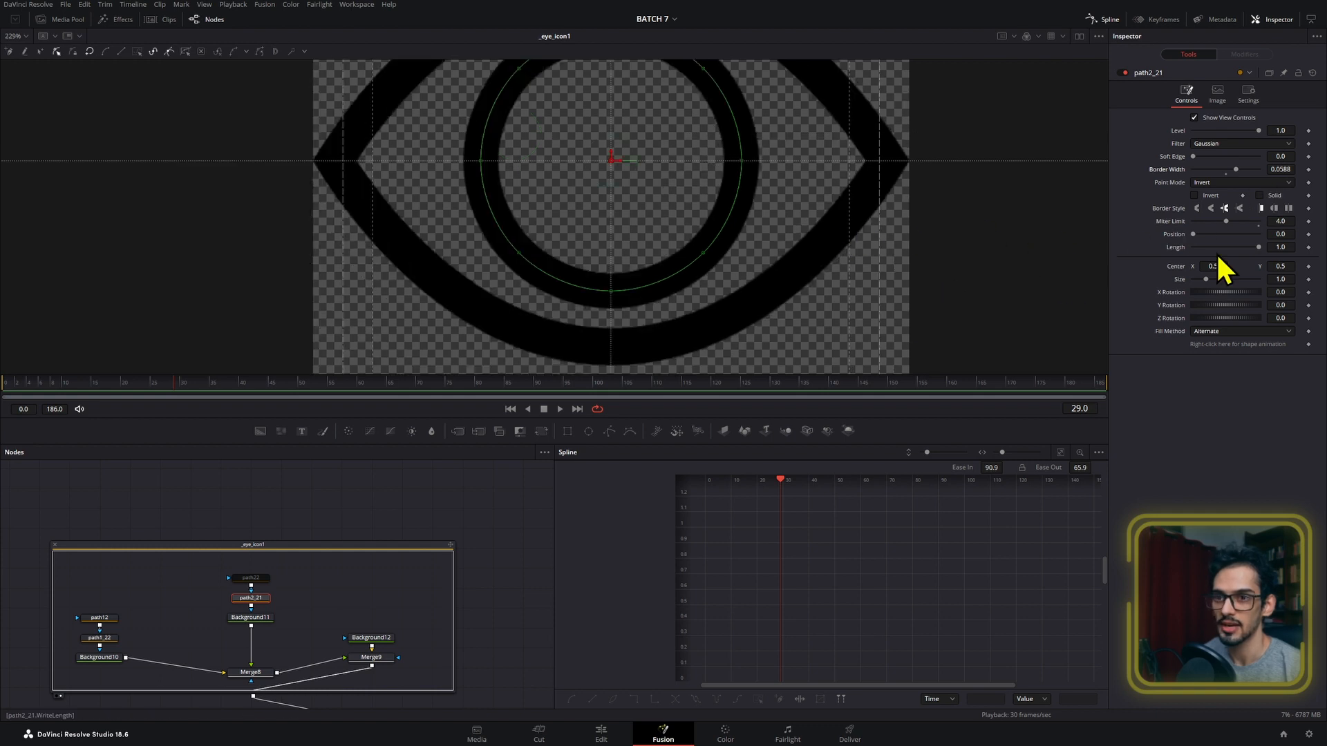
# - Set path2_21's Size to 0.853, toggling path22 to check the ring's alignment and leaving path22 disabled
pyautogui.moveTo(1279, 279); pyautogui.dragTo(1263, 279)
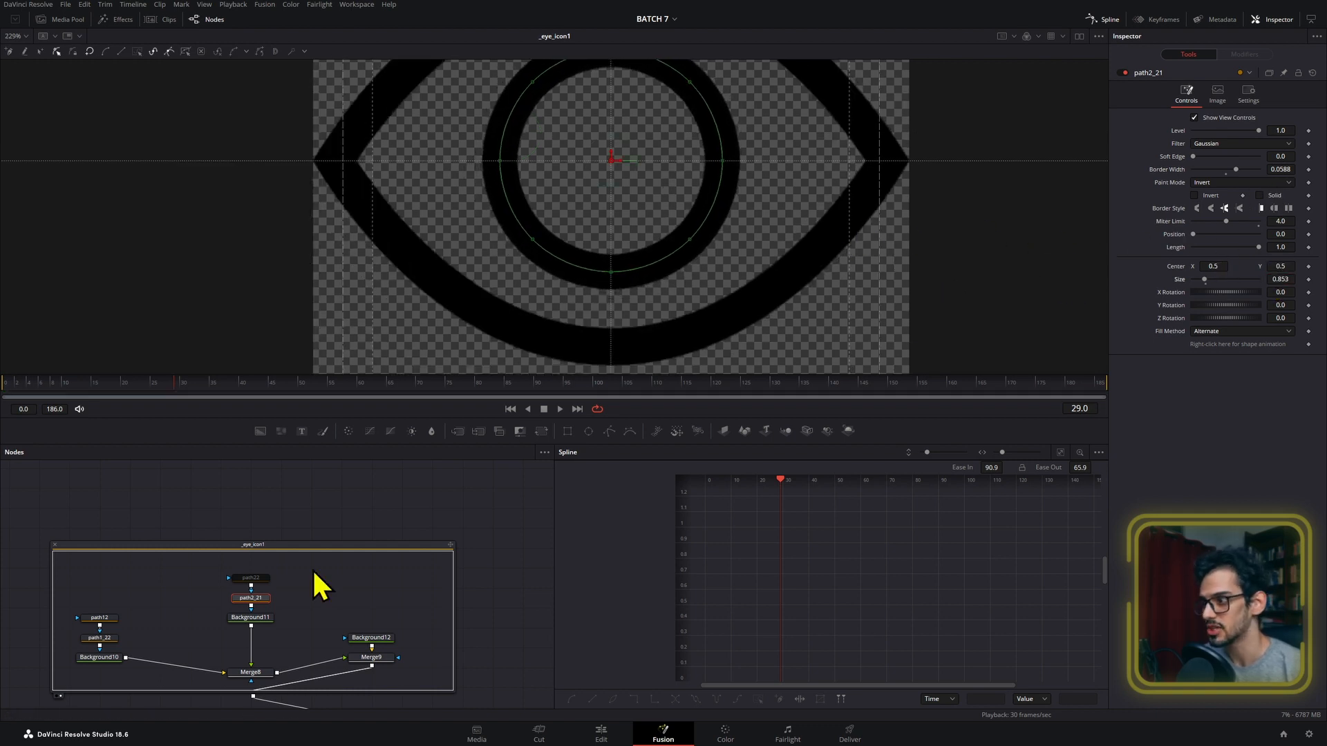
pyautogui.click(265, 580)
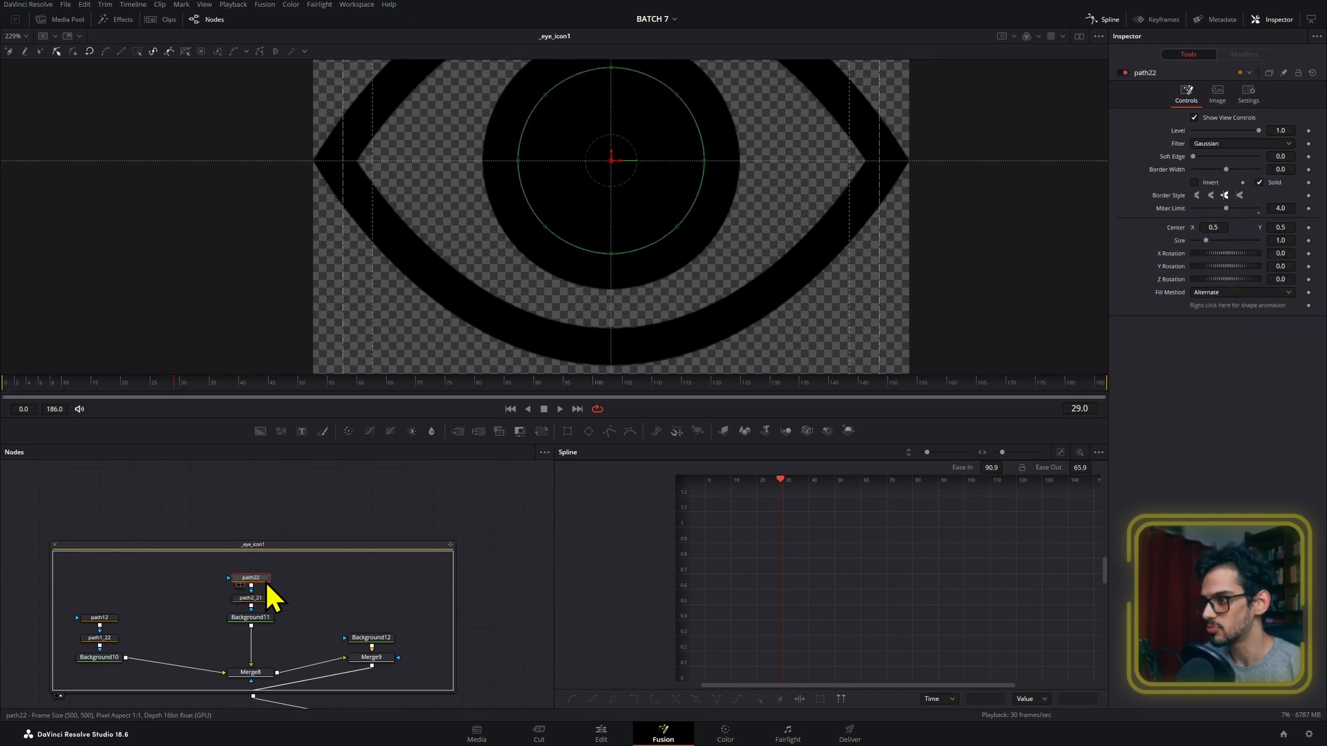
pyautogui.click(265, 596)
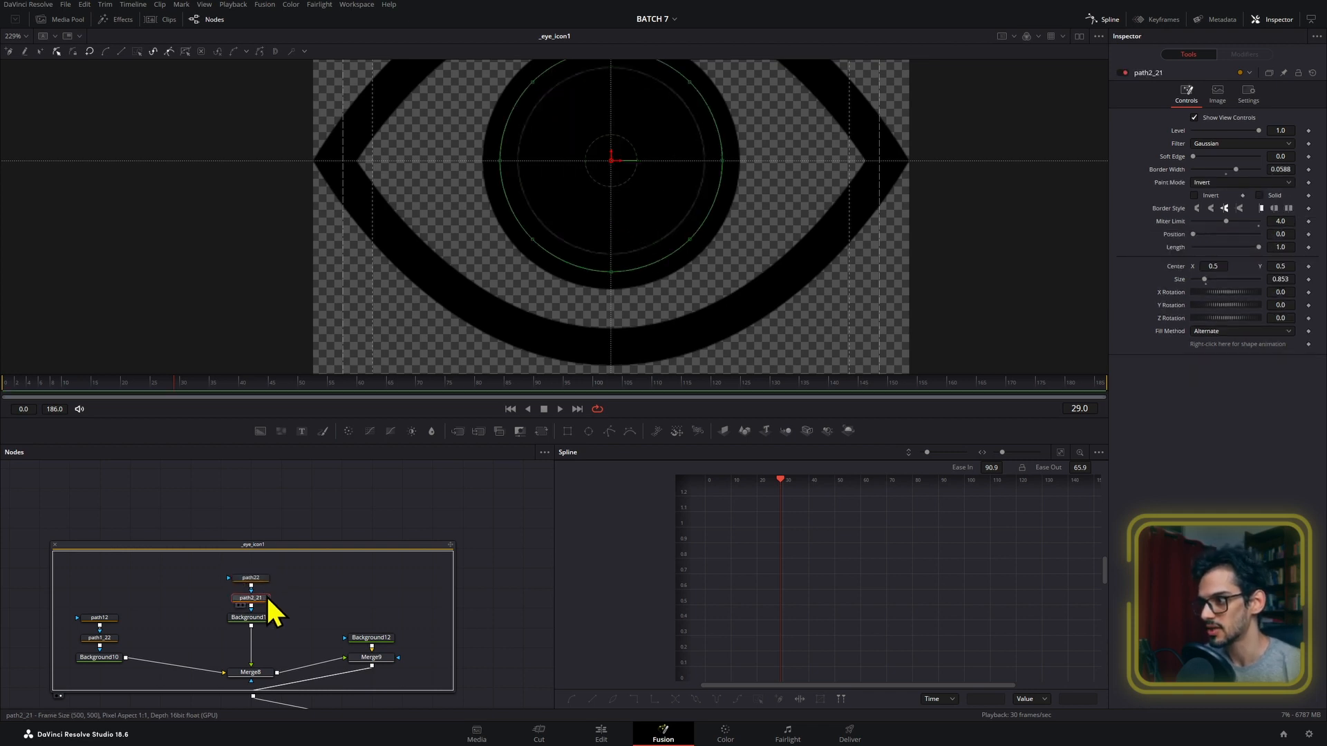
pyautogui.moveTo(1280, 279); pyautogui.dragTo(1276, 279)
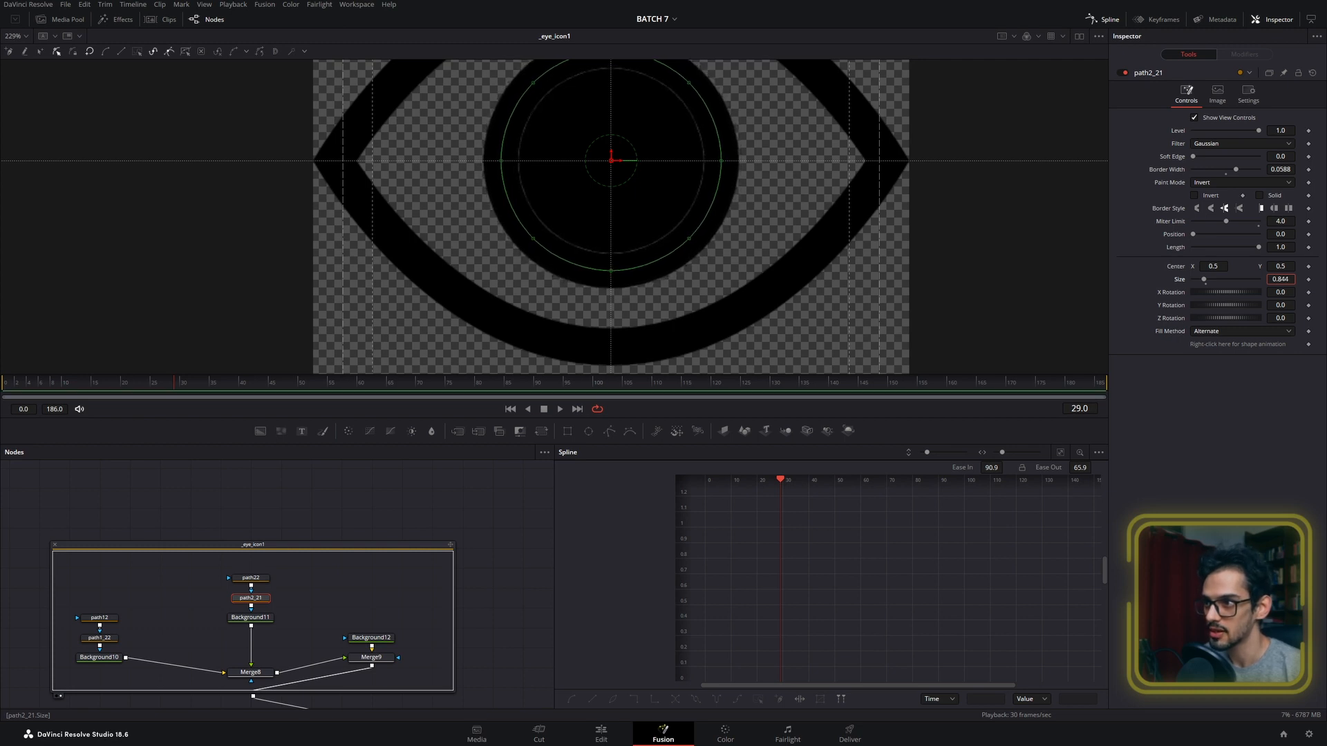
pyautogui.click(266, 579)
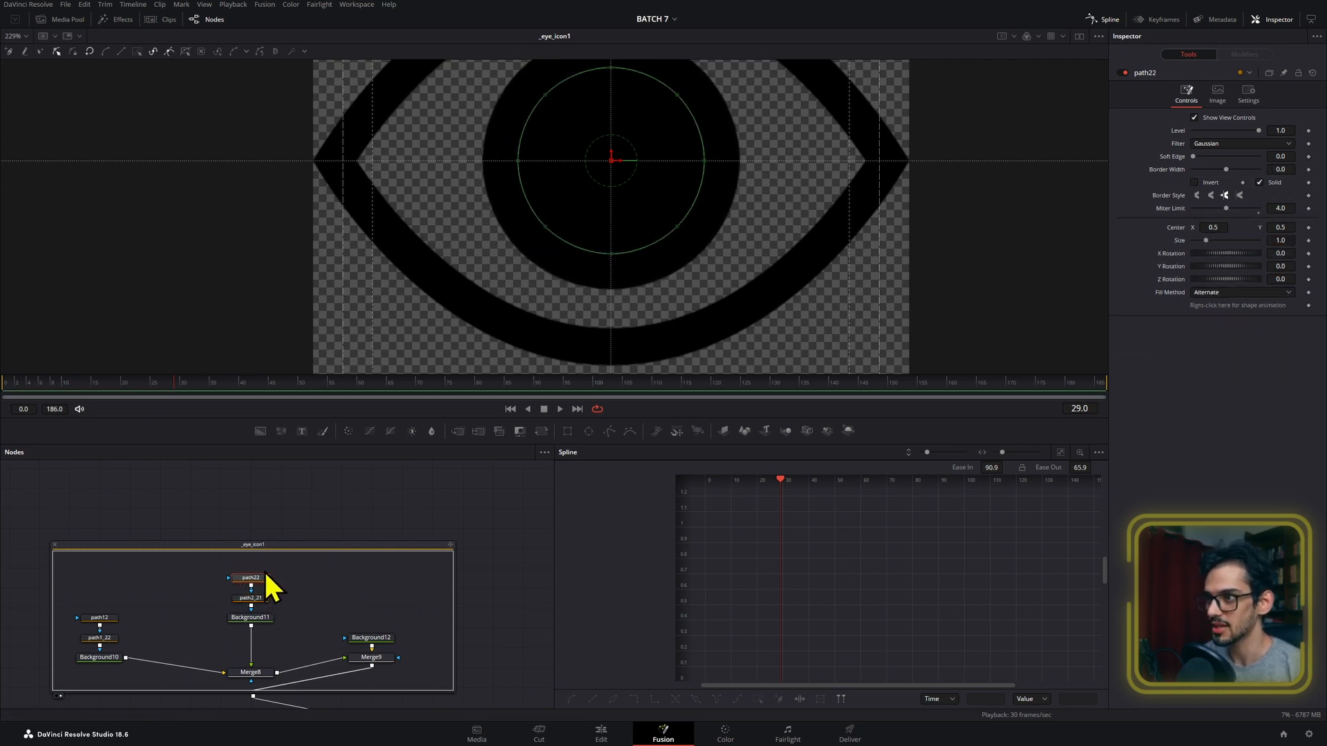
pyautogui.hotkey('ctrl', 'p')
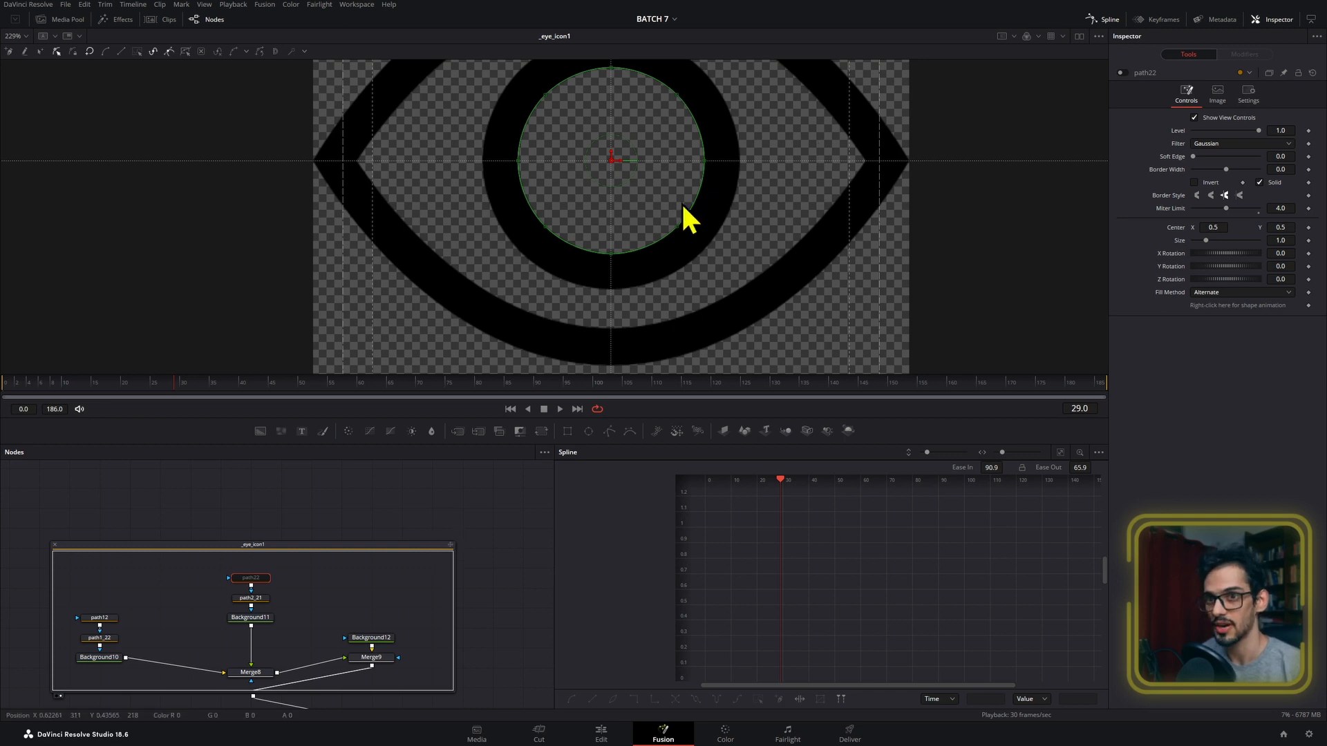
# - Reduce path2_21's Length to 0.975 to open a small gap in the ring, with the playhead at frame 24
pyautogui.moveTo(681, 206); pyautogui.dragTo(654, 241)
pyautogui.click(256, 599)
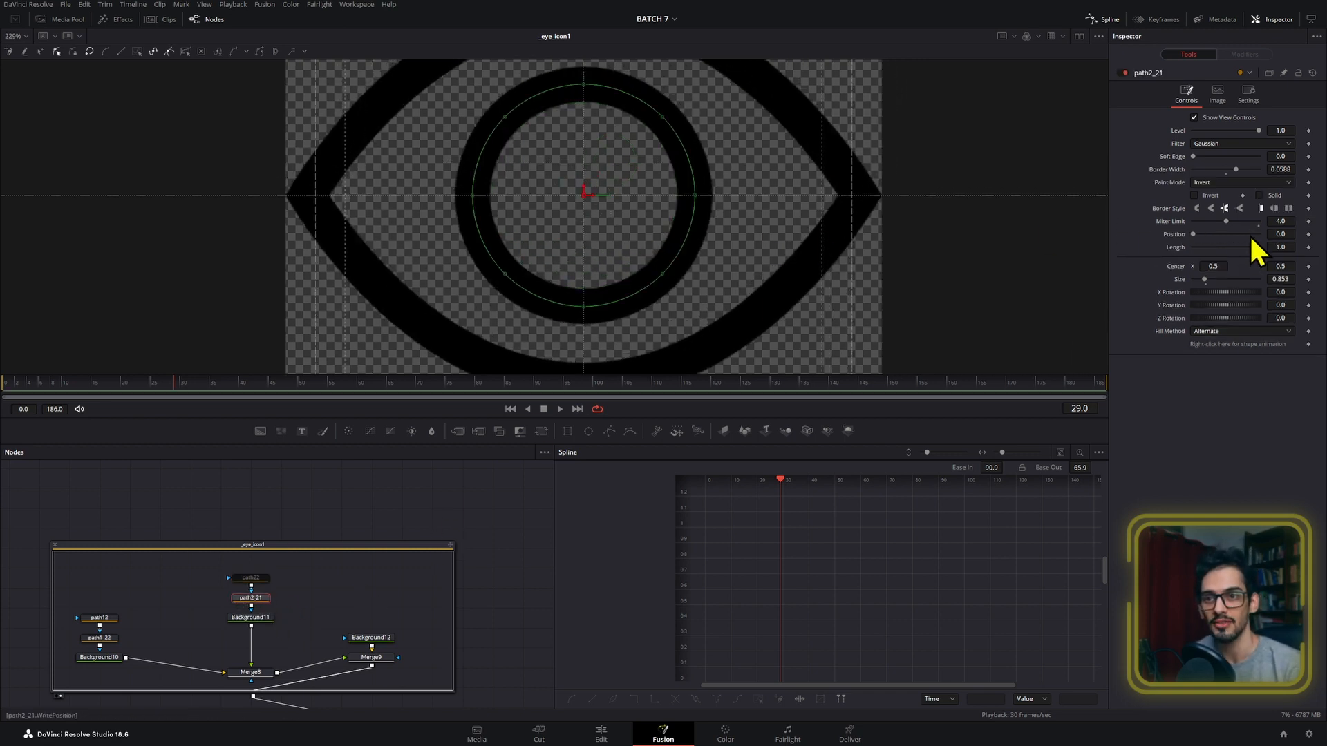
pyautogui.moveTo(1259, 247)
pyautogui.mouseDown()
pyautogui.moveTo(1196, 247)
pyautogui.moveTo(1278, 246)
pyautogui.moveTo(1264, 247)
pyautogui.mouseUp()
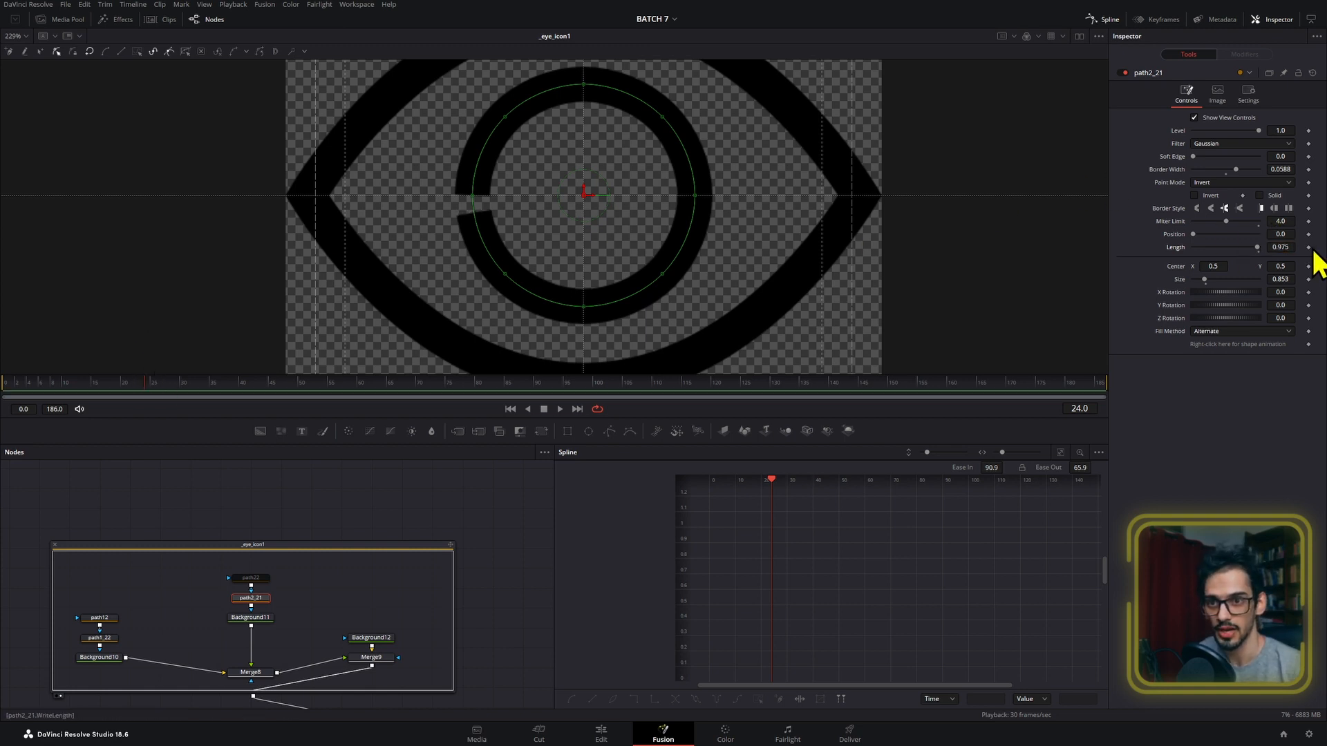
# - Keyframe path2_21's Length at 0.975 on frame 24 and at 0 on frame 0
pyautogui.click(95, 393)
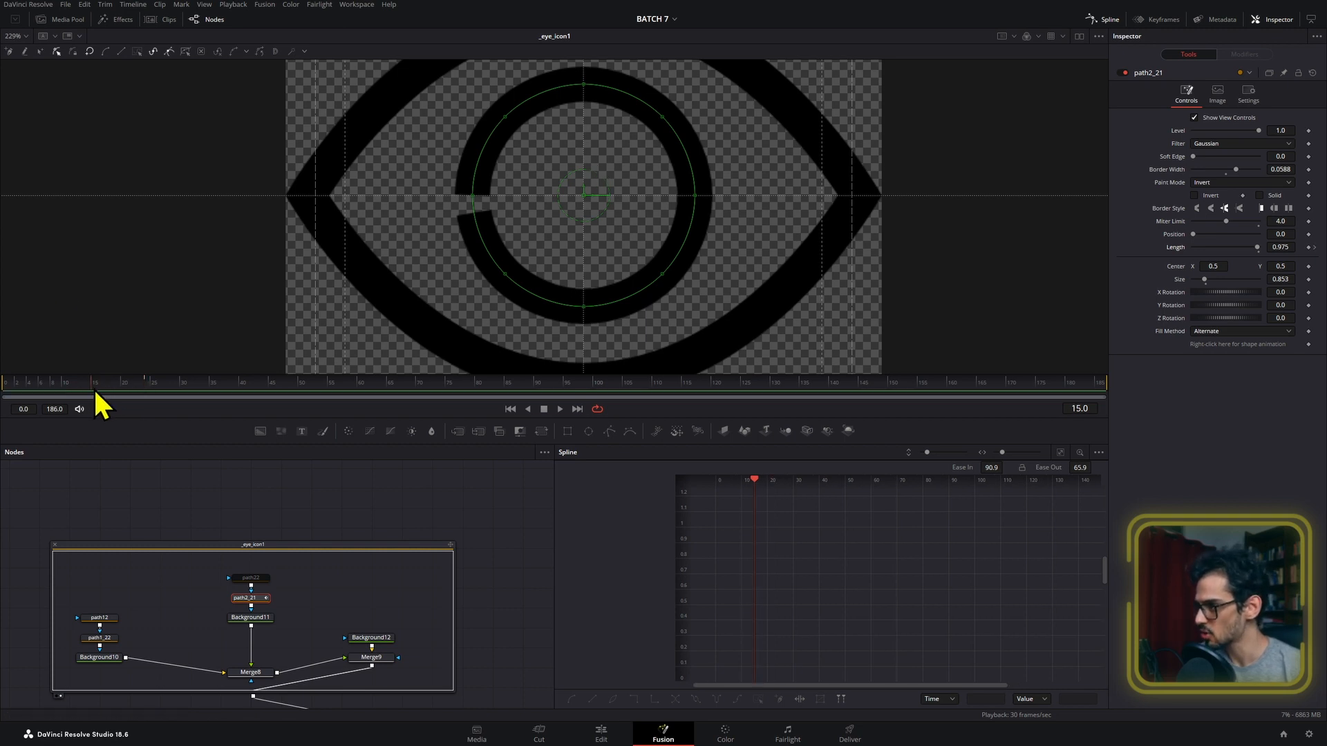
pyautogui.moveTo(96, 392); pyautogui.dragTo(2, 394)
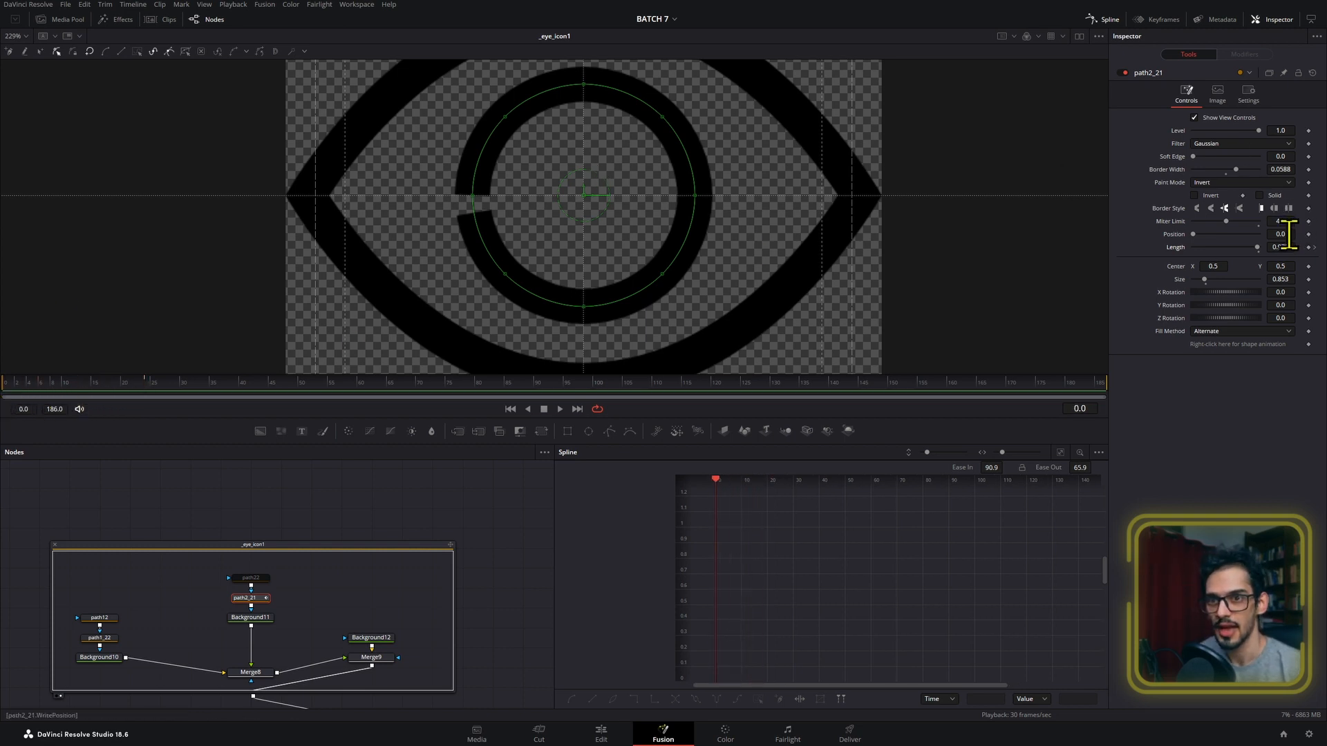
pyautogui.moveTo(1282, 247); pyautogui.dragTo(1193, 247)
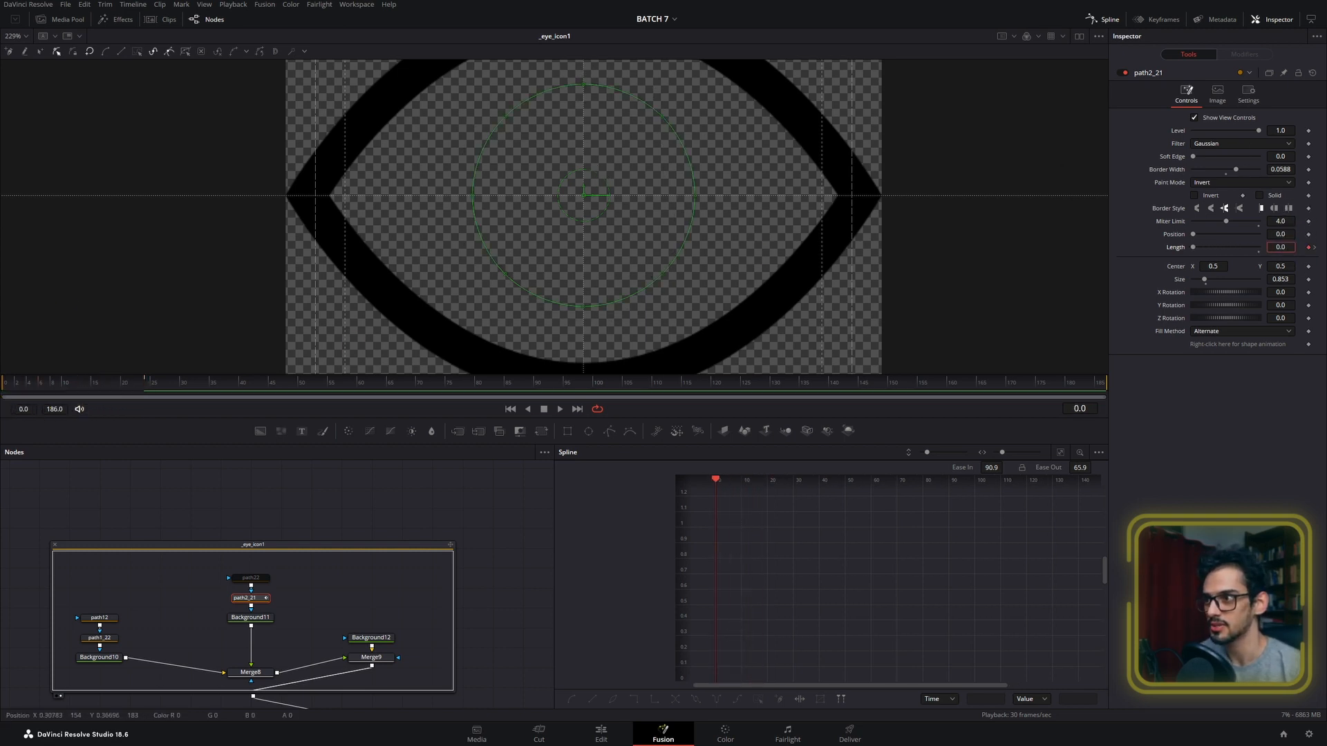
# - Return to a single viewer framing the whole eye and display path2_21's Length curve in the spline editor
pyautogui.click(1110, 21)
pyautogui.click(1110, 21)
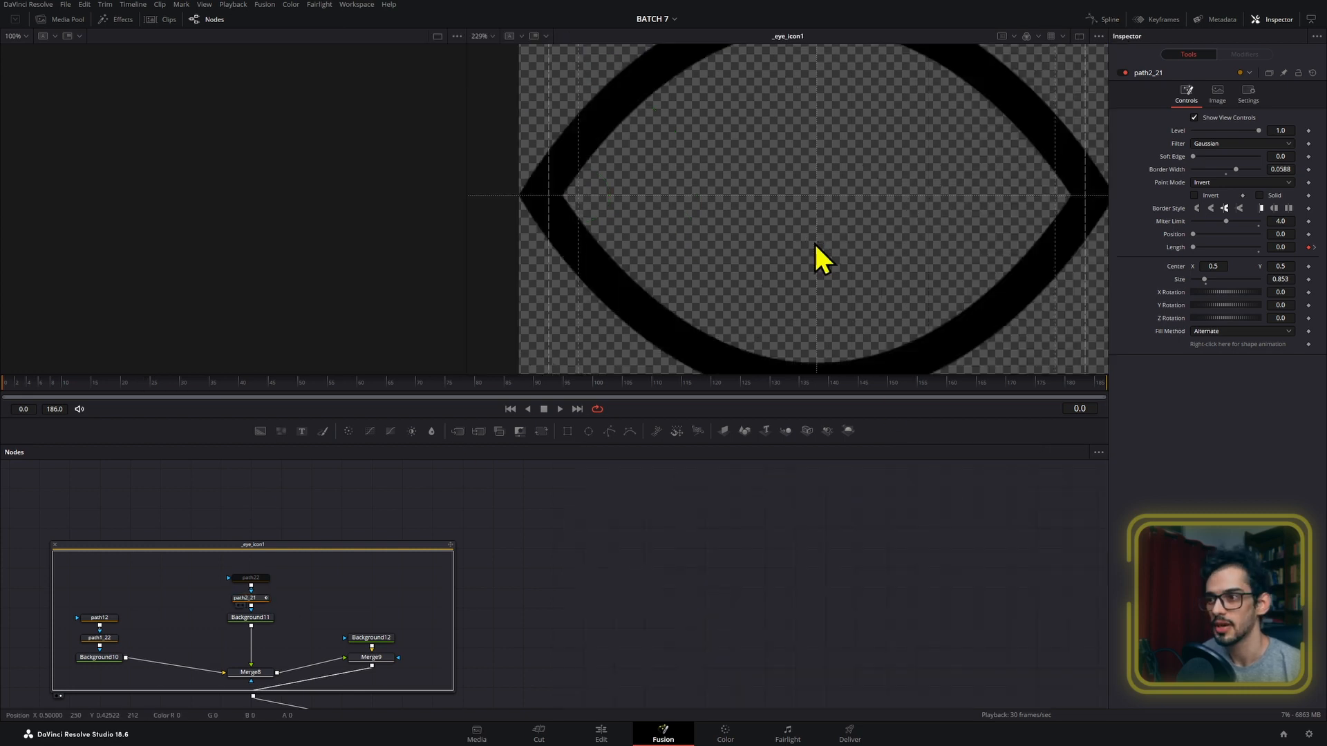
pyautogui.moveTo(816, 249); pyautogui.dragTo(627, 204)
pyautogui.click(1079, 36)
pyautogui.scroll(-2, 553, 222)
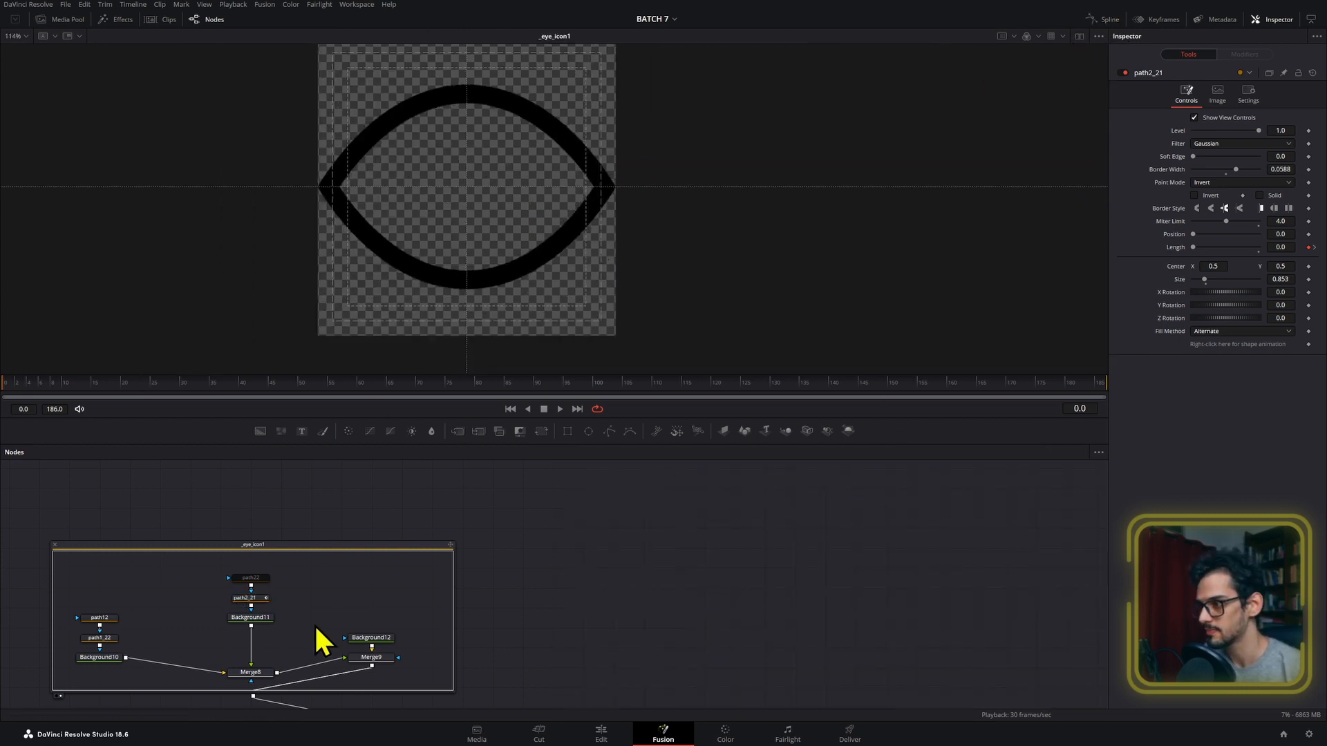
pyautogui.click(260, 599)
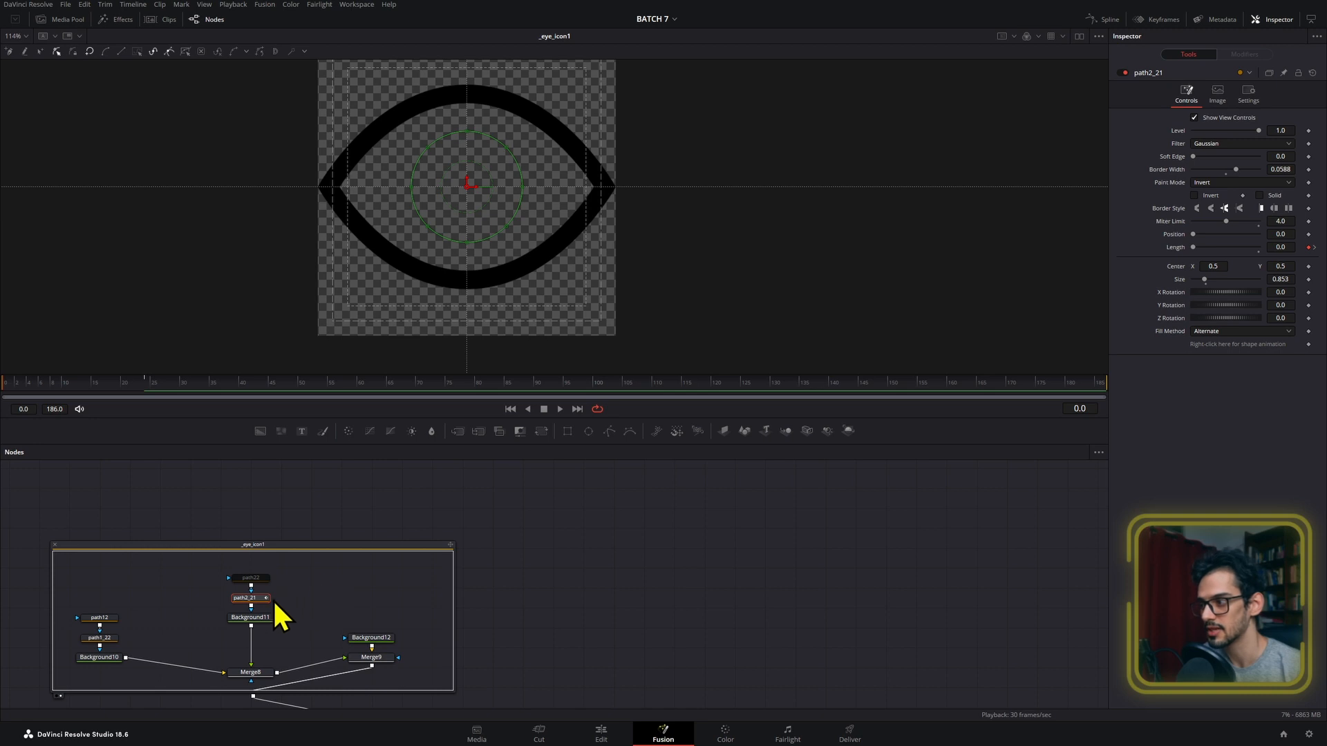
pyautogui.click(1094, 20)
pyautogui.click(594, 497)
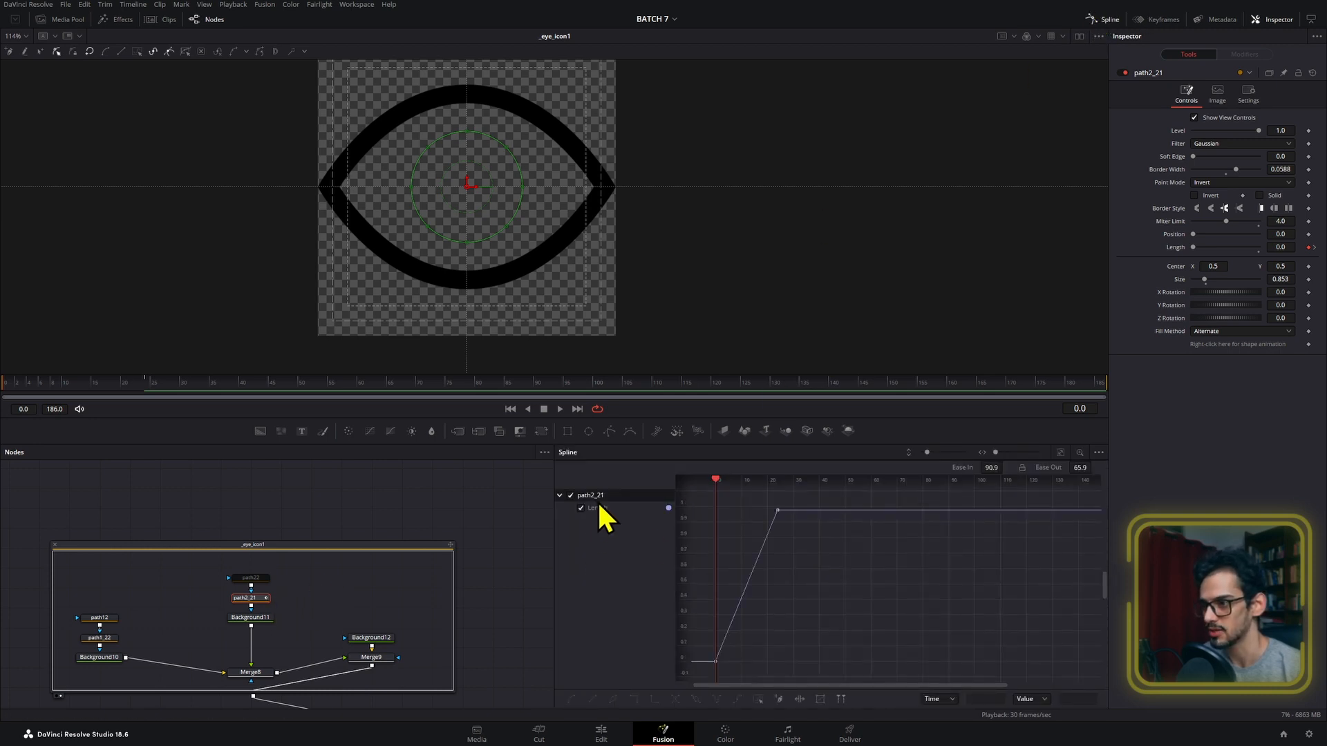
# - Smooth path2_21's Length curve with Ease In 84 and Ease Out 75, and play back the ring's write-on
pyautogui.moveTo(850, 511); pyautogui.dragTo(739, 737)
pyautogui.moveTo(837, 605); pyautogui.dragTo(807, 575)
pyautogui.hotkey('shift', 's')
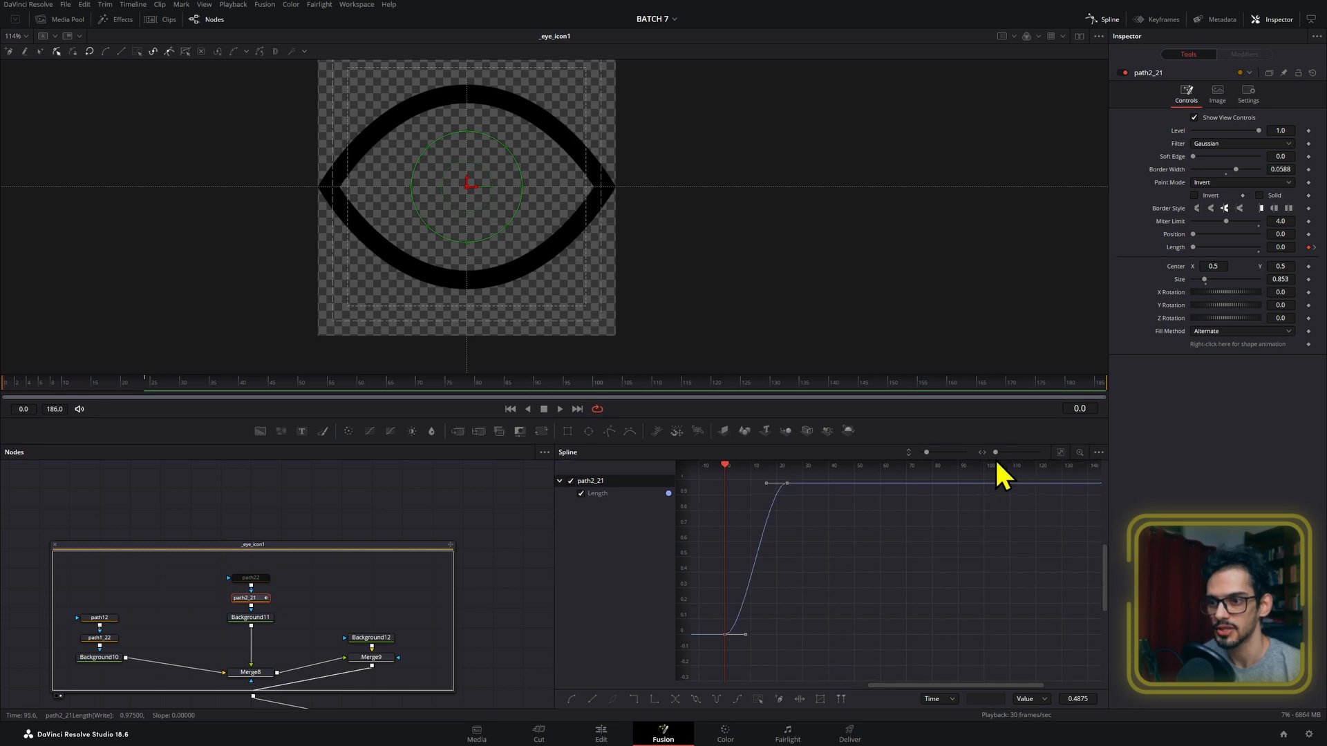
pyautogui.press('t')
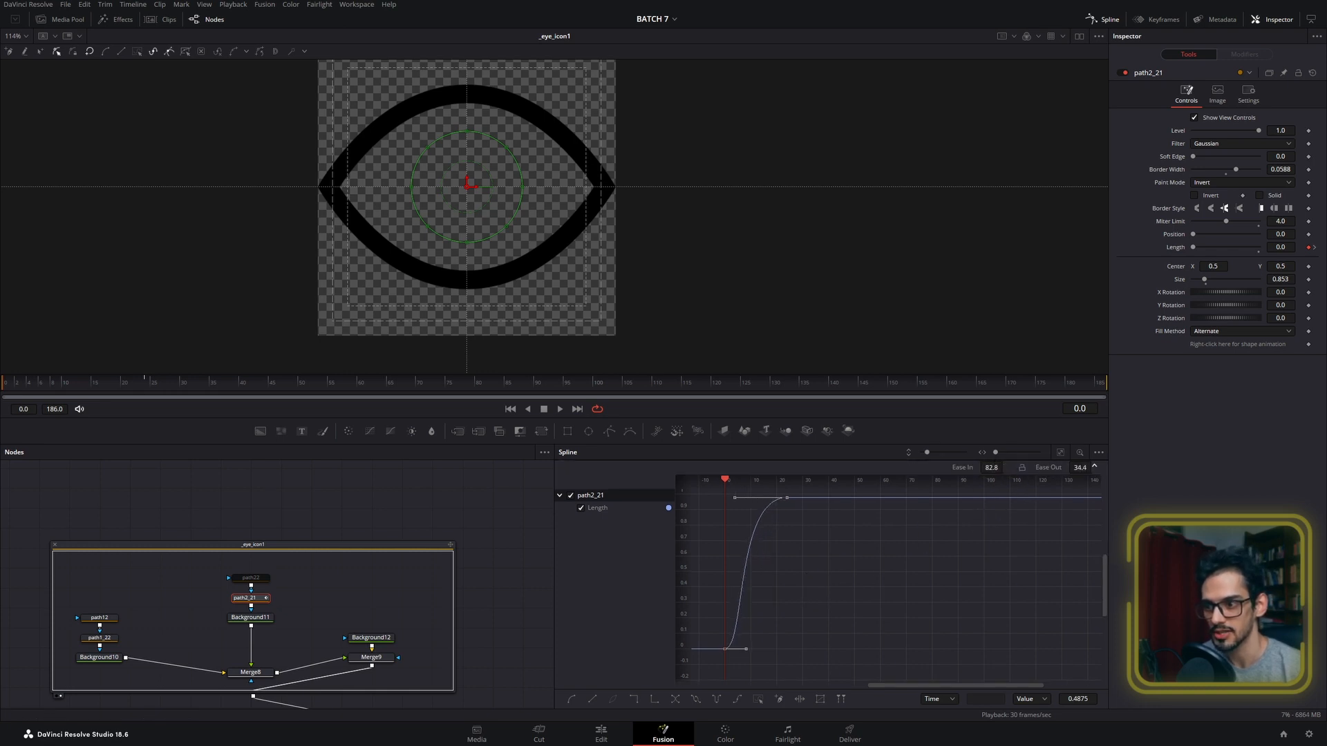
pyautogui.moveTo(1080, 467); pyautogui.dragTo(1107, 467)
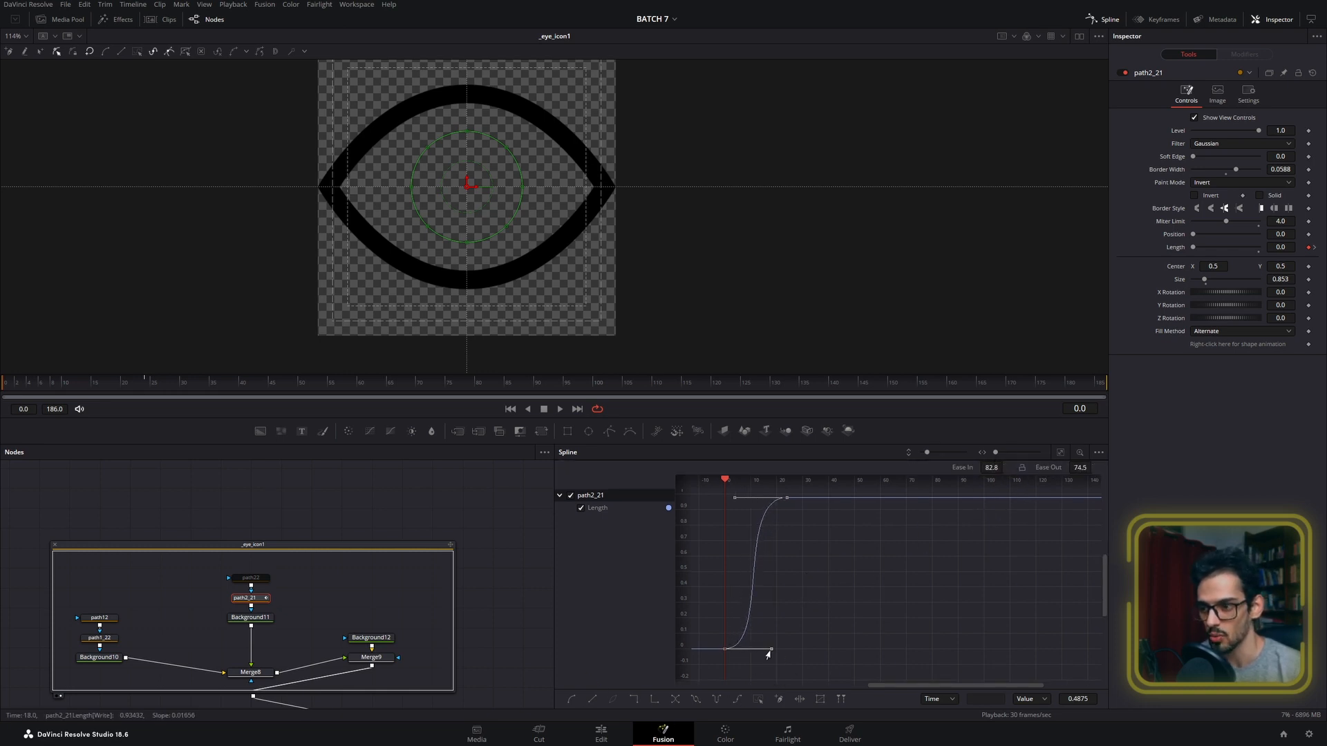
pyautogui.moveTo(770, 648); pyautogui.dragTo(771, 649)
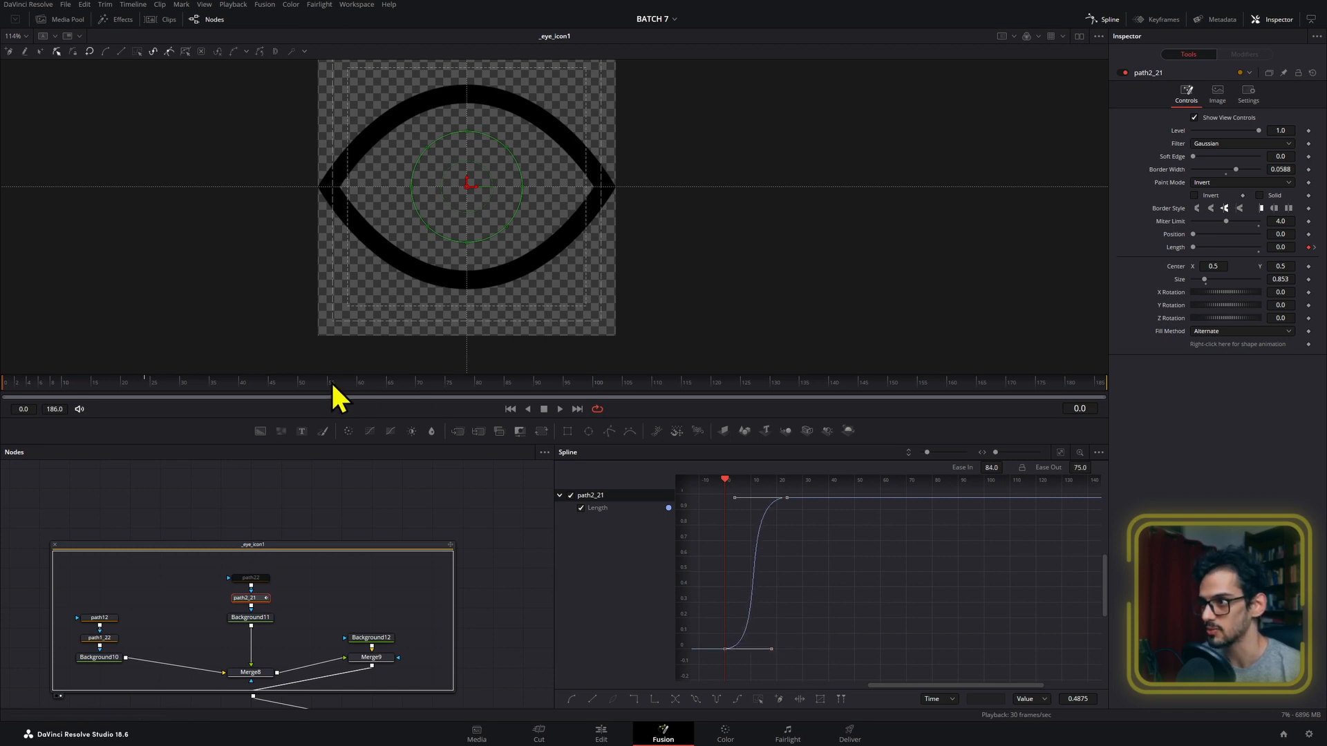
pyautogui.press('space')
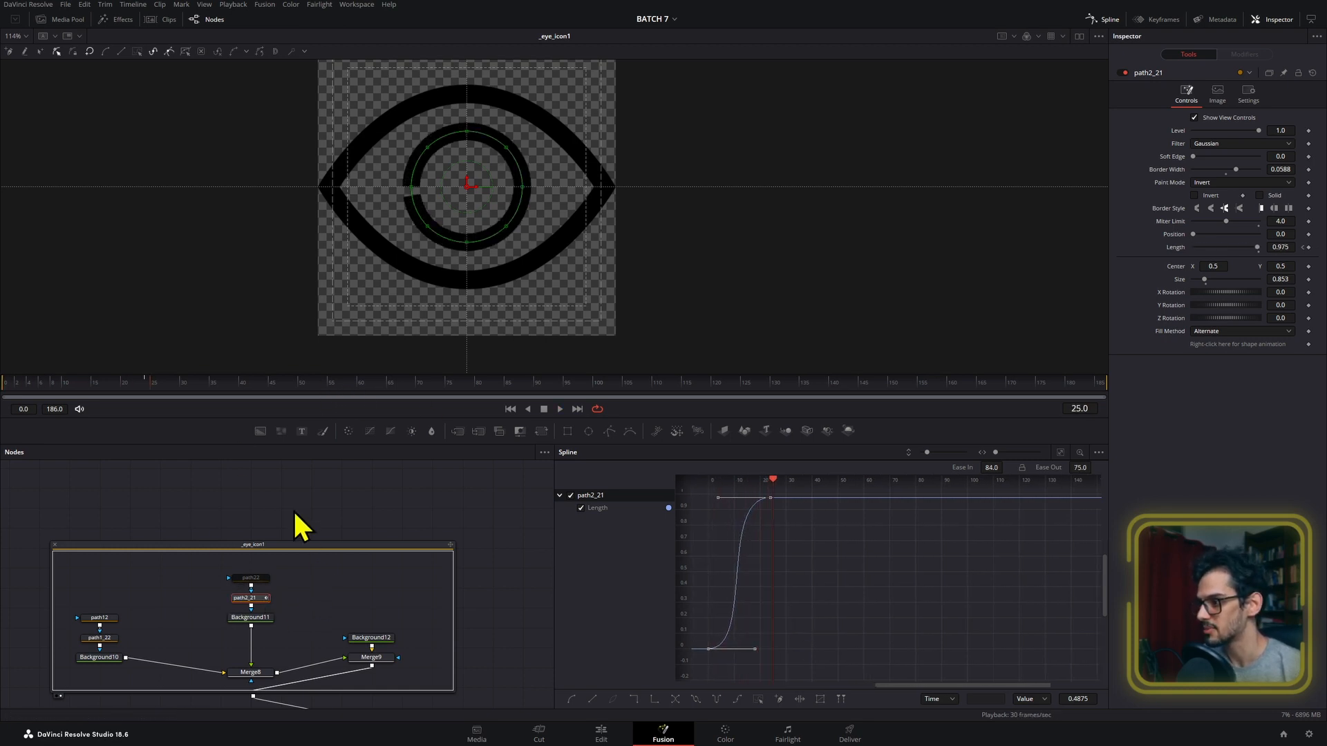
# - Display Merge10 in the viewer and add a Size keyframe of 1.0 to SACLEINTRO1 at frame 27
pyautogui.moveTo(422, 638); pyautogui.dragTo(354, 506)
pyautogui.click(367, 599)
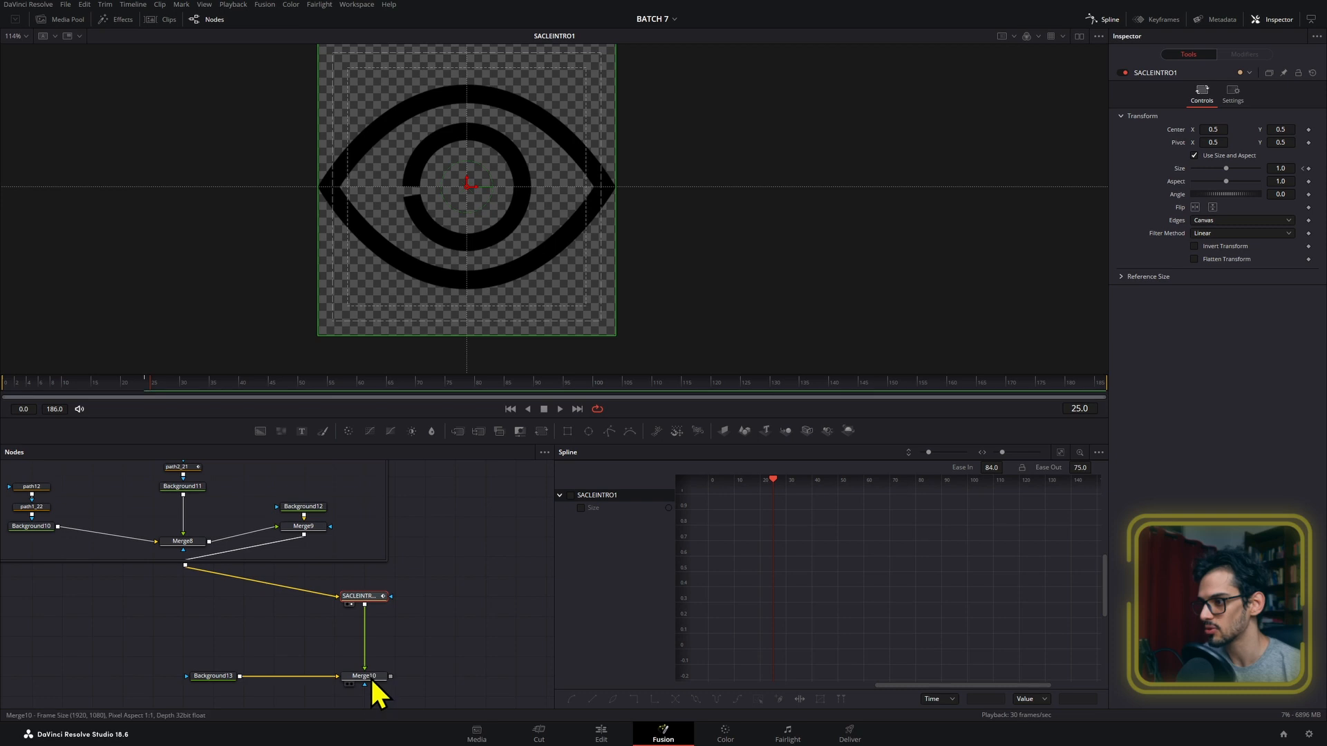
pyautogui.click(349, 685)
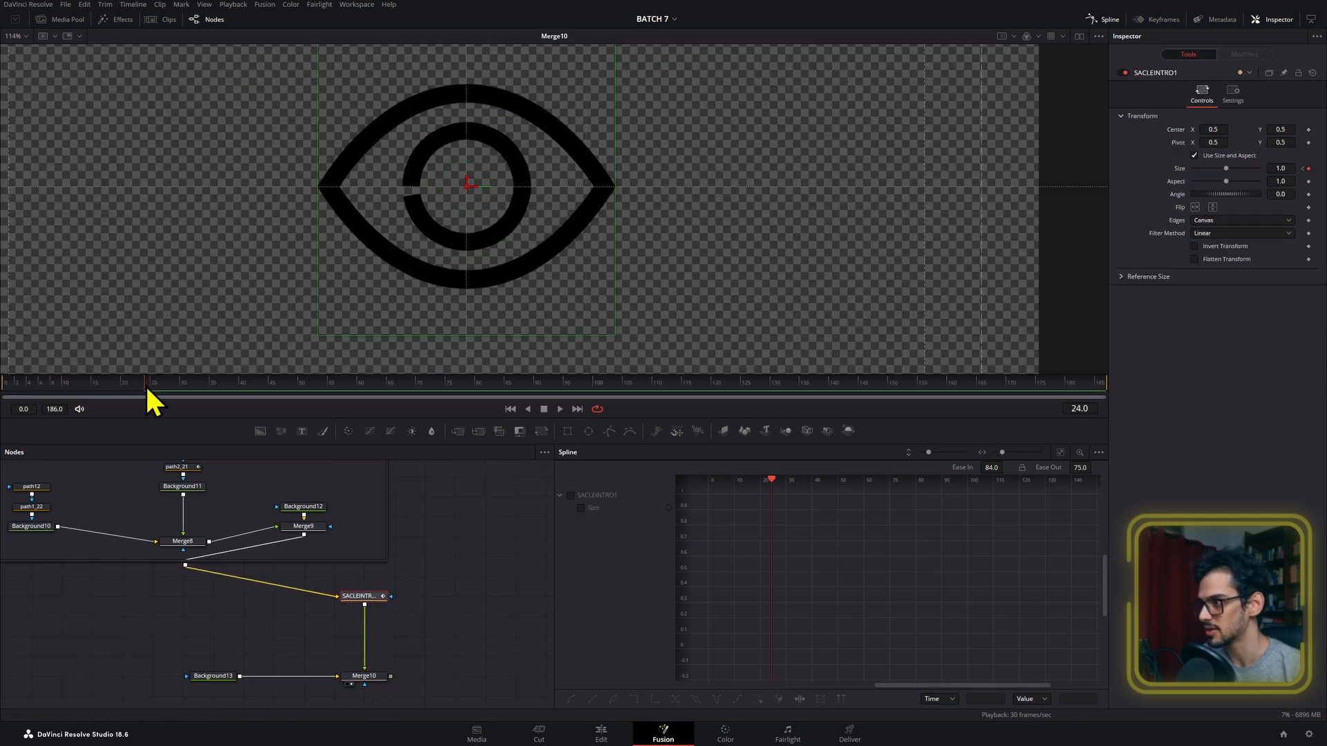
pyautogui.click(612, 509)
pyautogui.scroll(5, 756, 550)
pyautogui.moveTo(730, 547); pyautogui.dragTo(751, 546)
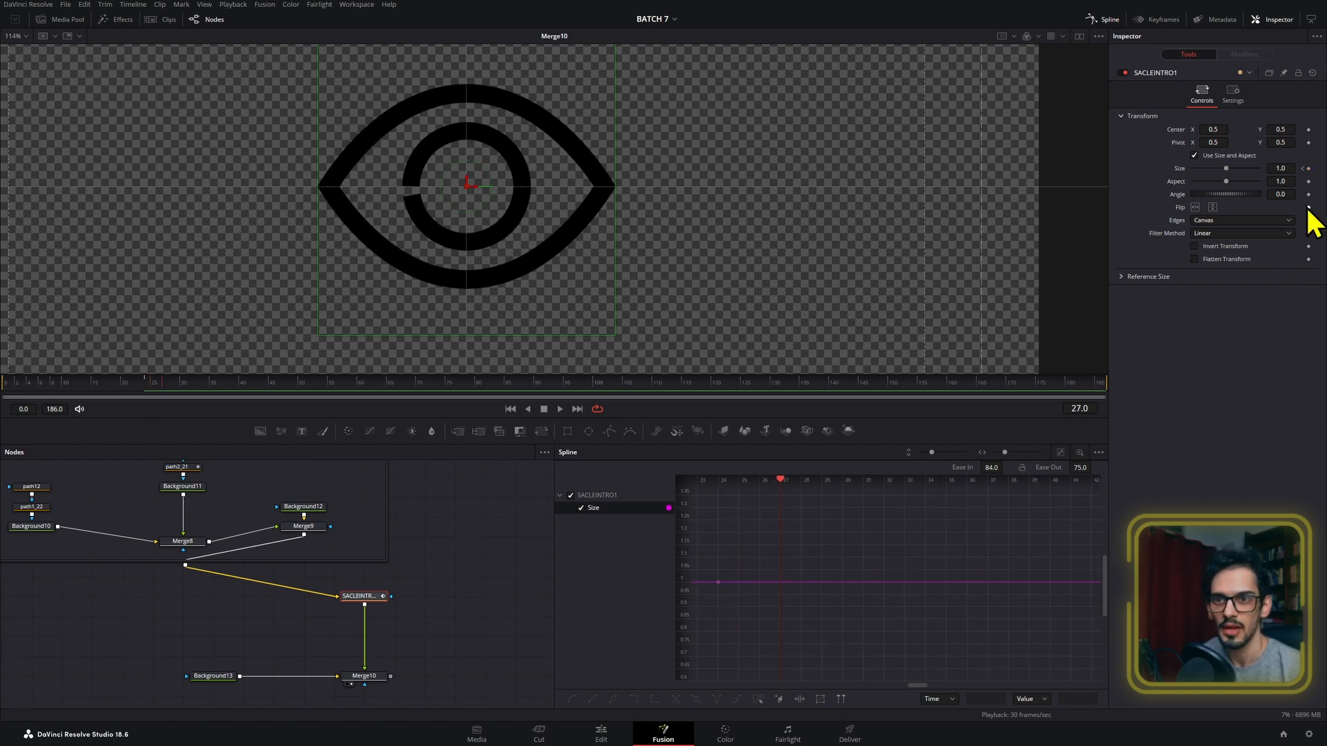
pyautogui.click(1308, 168)
# - Raise the outgoing handle of SACLEINTRO1's frame 24 Size keyframe with Ease Out 44 for an overshoot, and play back the intro
pyautogui.moveTo(838, 547); pyautogui.dragTo(743, 631)
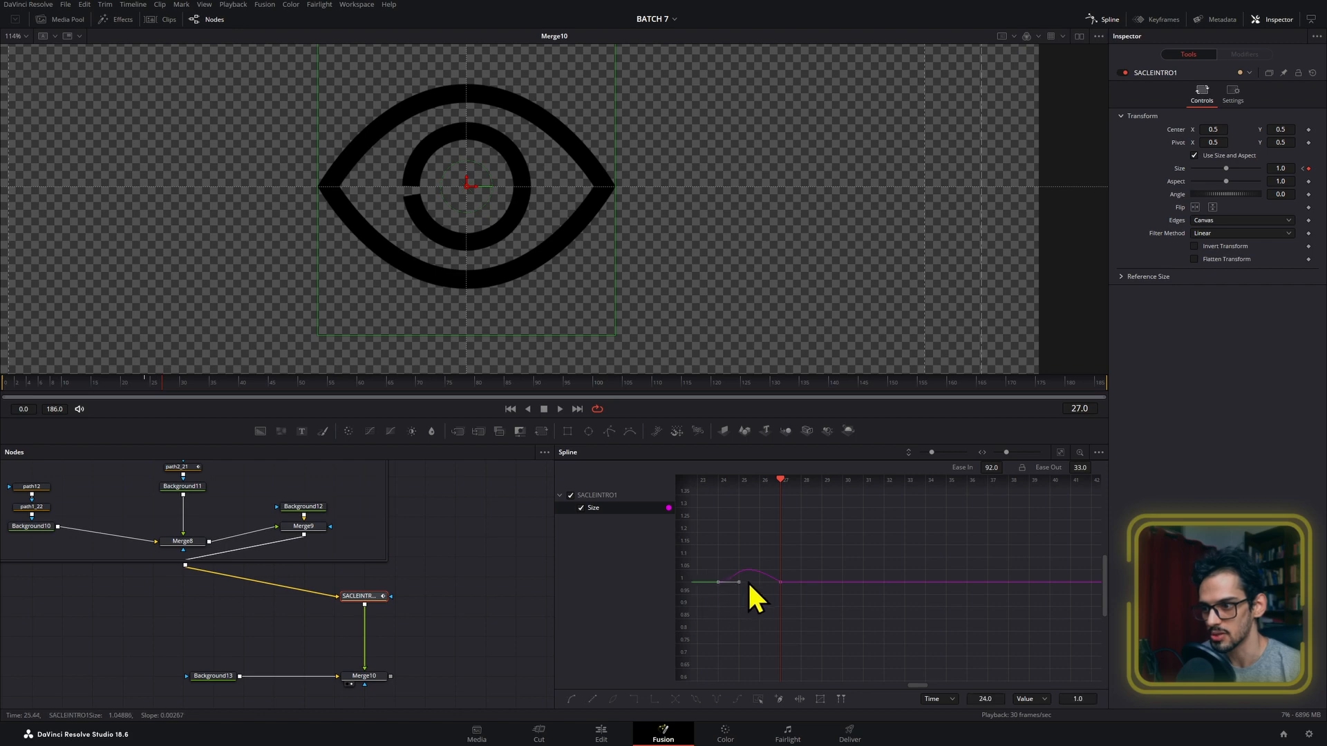
pyautogui.click(740, 585)
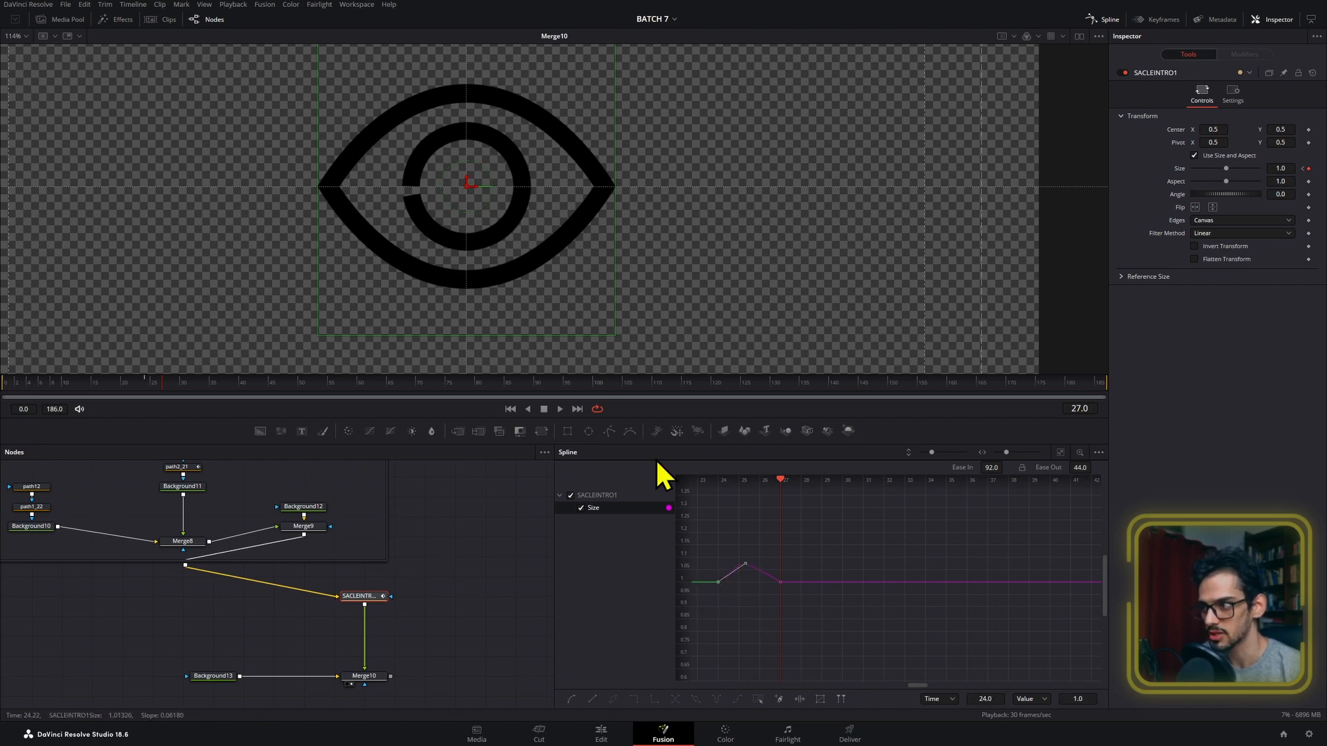
pyautogui.moveTo(153, 375); pyautogui.dragTo(2, 384)
pyautogui.press('space')
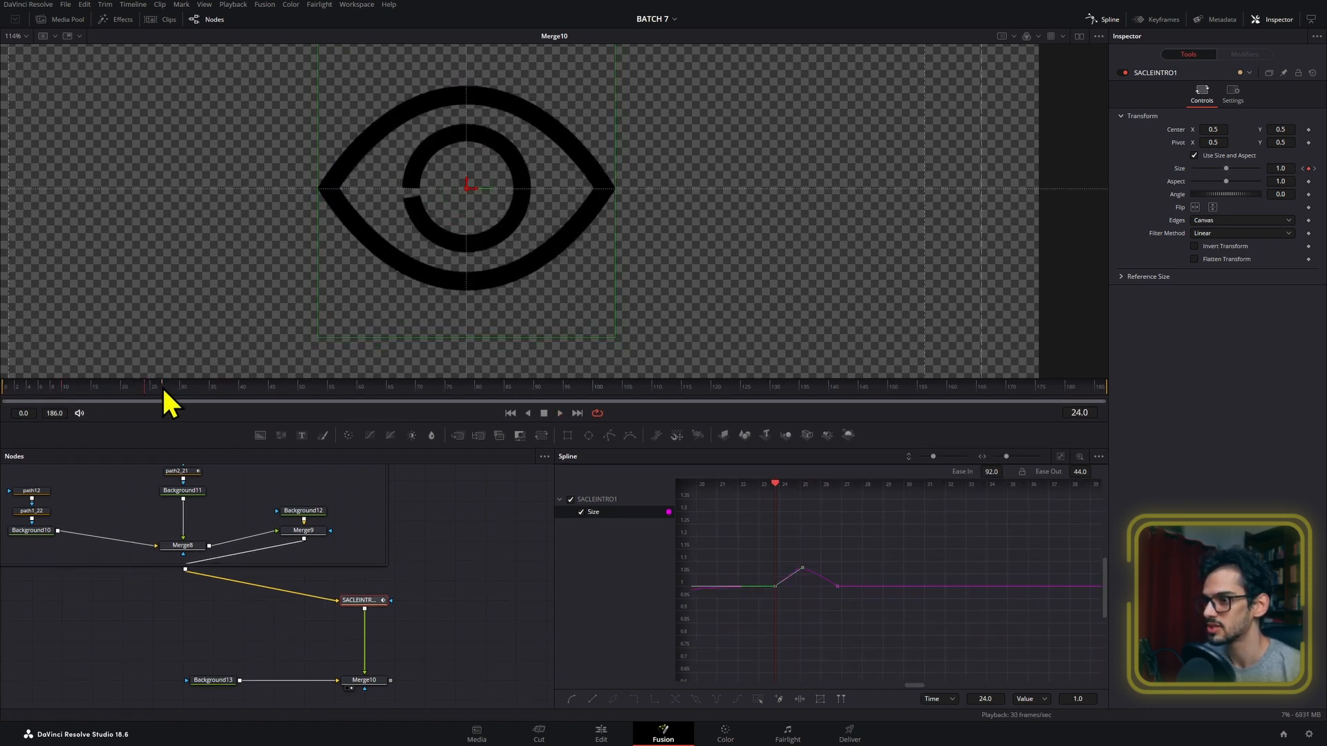
# - Extend the incoming handle of the frame 27 Size keyframe to Ease In 100 and replay the intro
pyautogui.moveTo(827, 583); pyautogui.dragTo(795, 561)
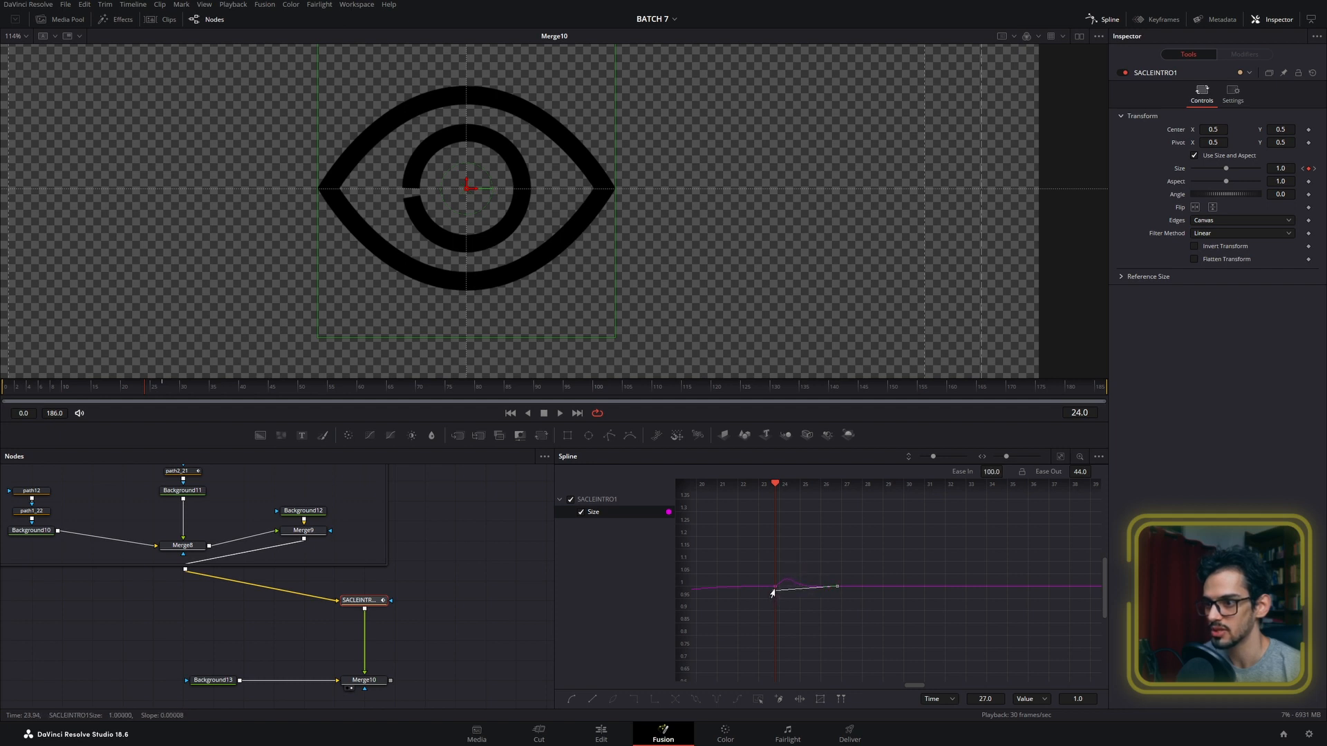
pyautogui.moveTo(112, 391); pyautogui.dragTo(44, 387)
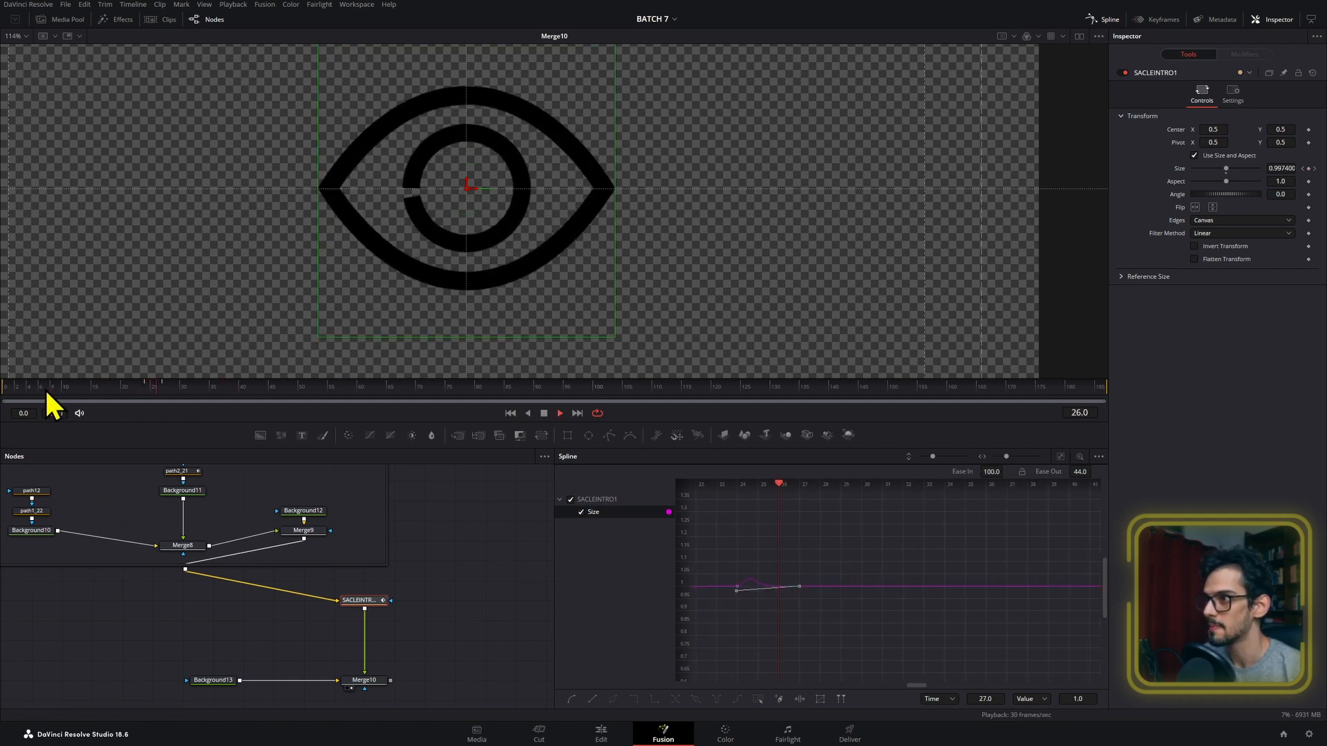
pyautogui.press('space')
pyautogui.scroll(-2, 622, 347)
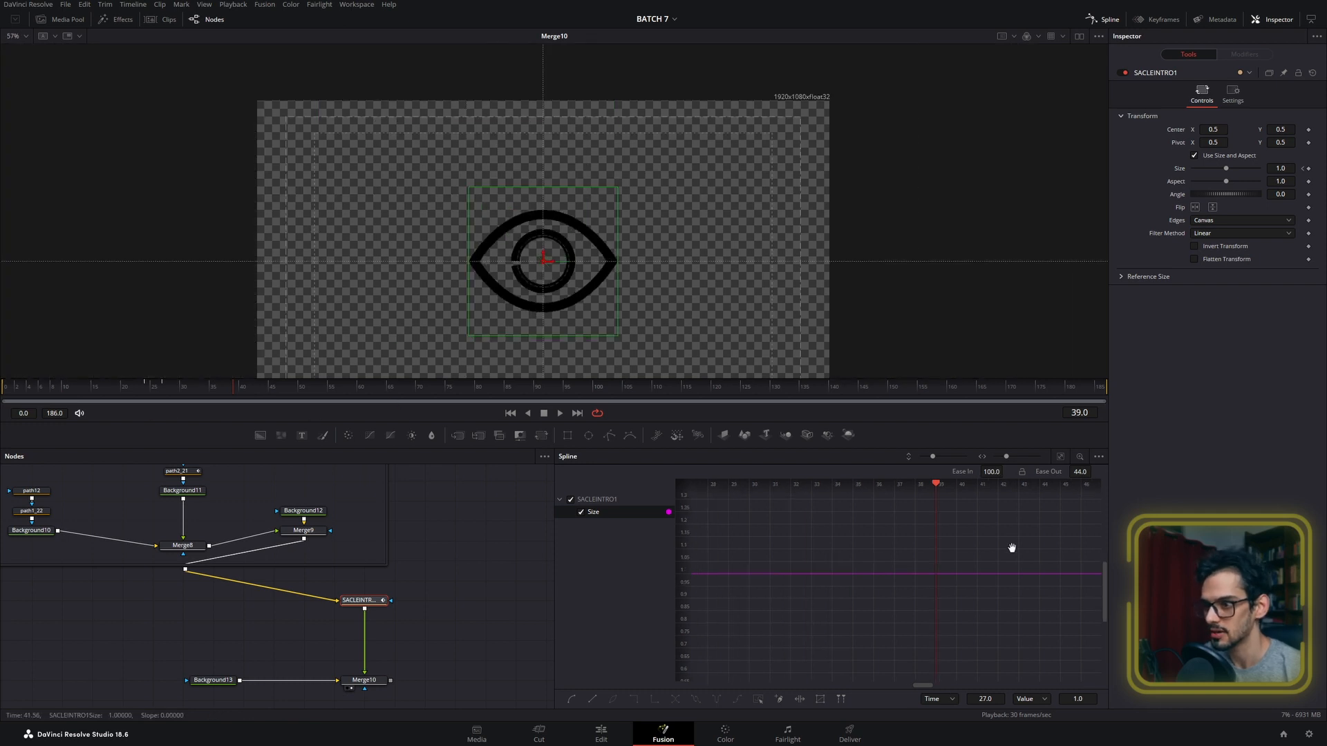
# - Reshape the outgoing handle of the frame 24 Size keyframe to Ease Out 40 and replay the scale-in intro
pyautogui.moveTo(749, 552); pyautogui.dragTo(849, 585)
pyautogui.click(824, 593)
pyautogui.click(143, 389)
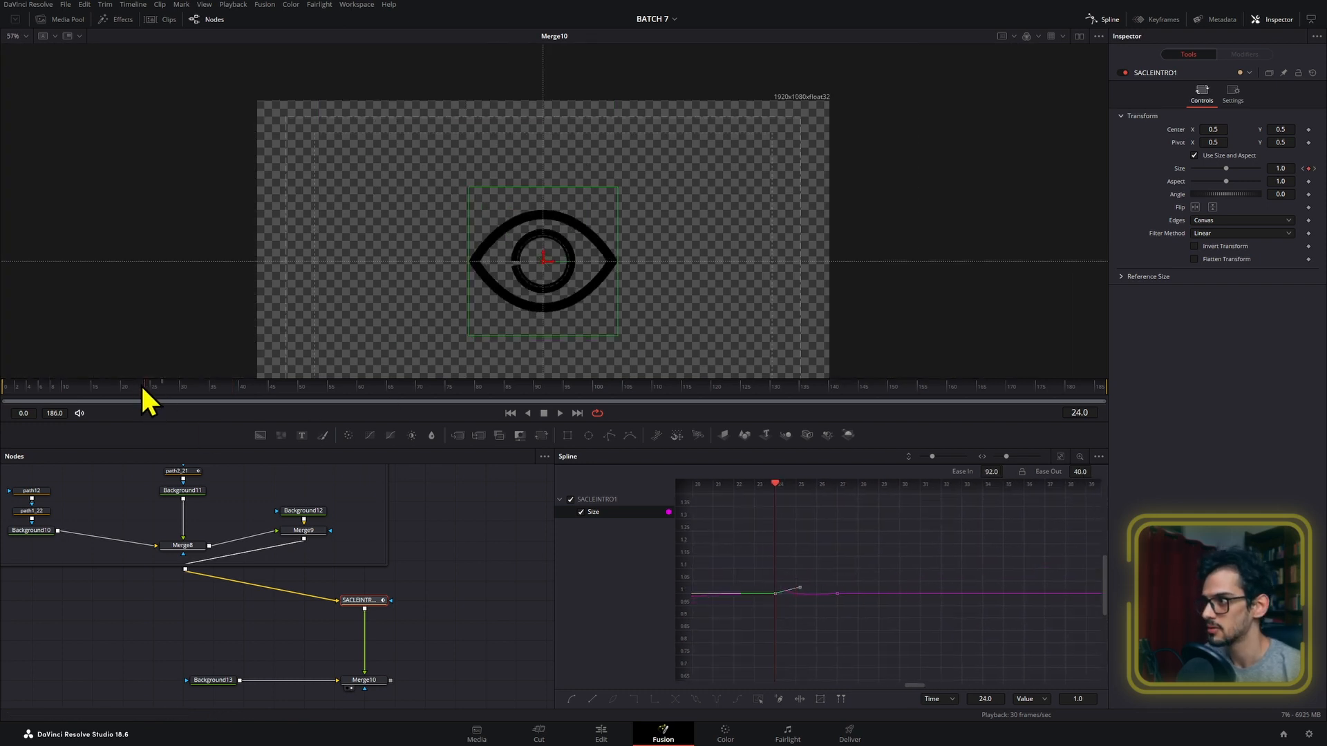
pyautogui.press('space')
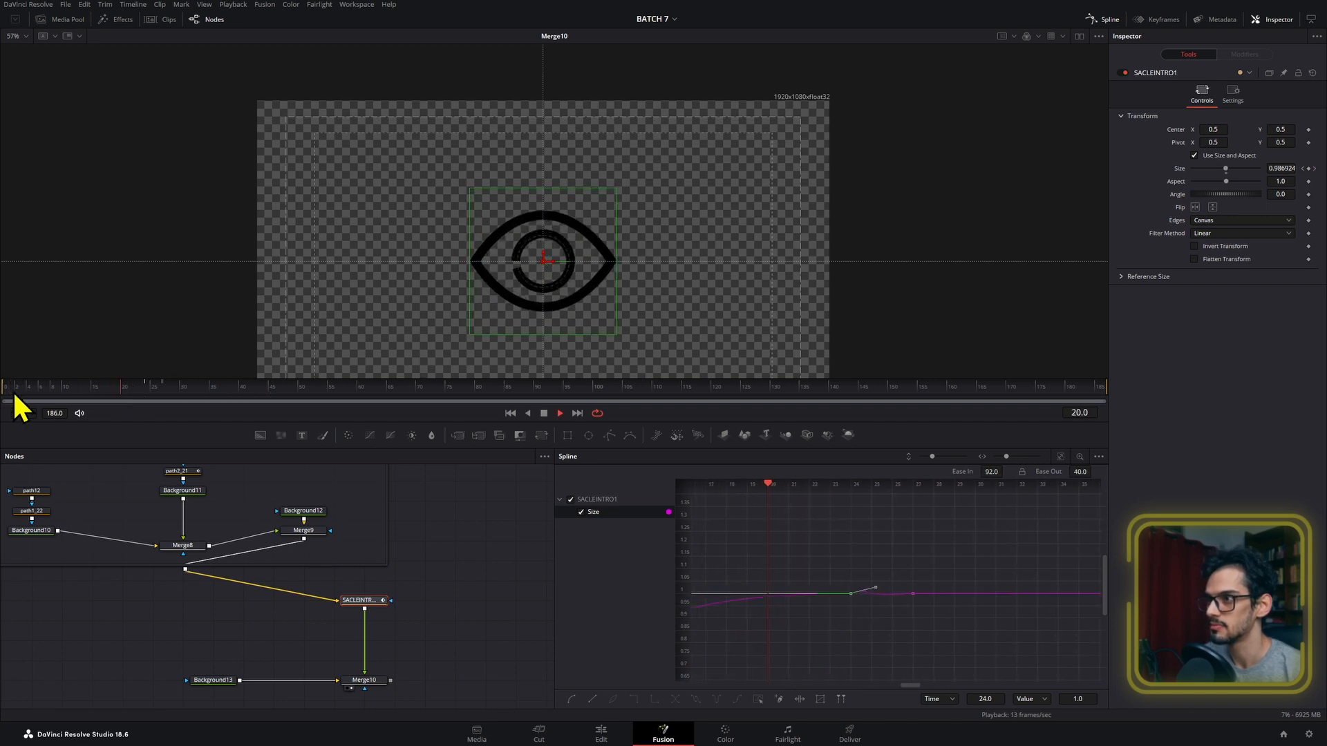
pyautogui.click(413, 543)
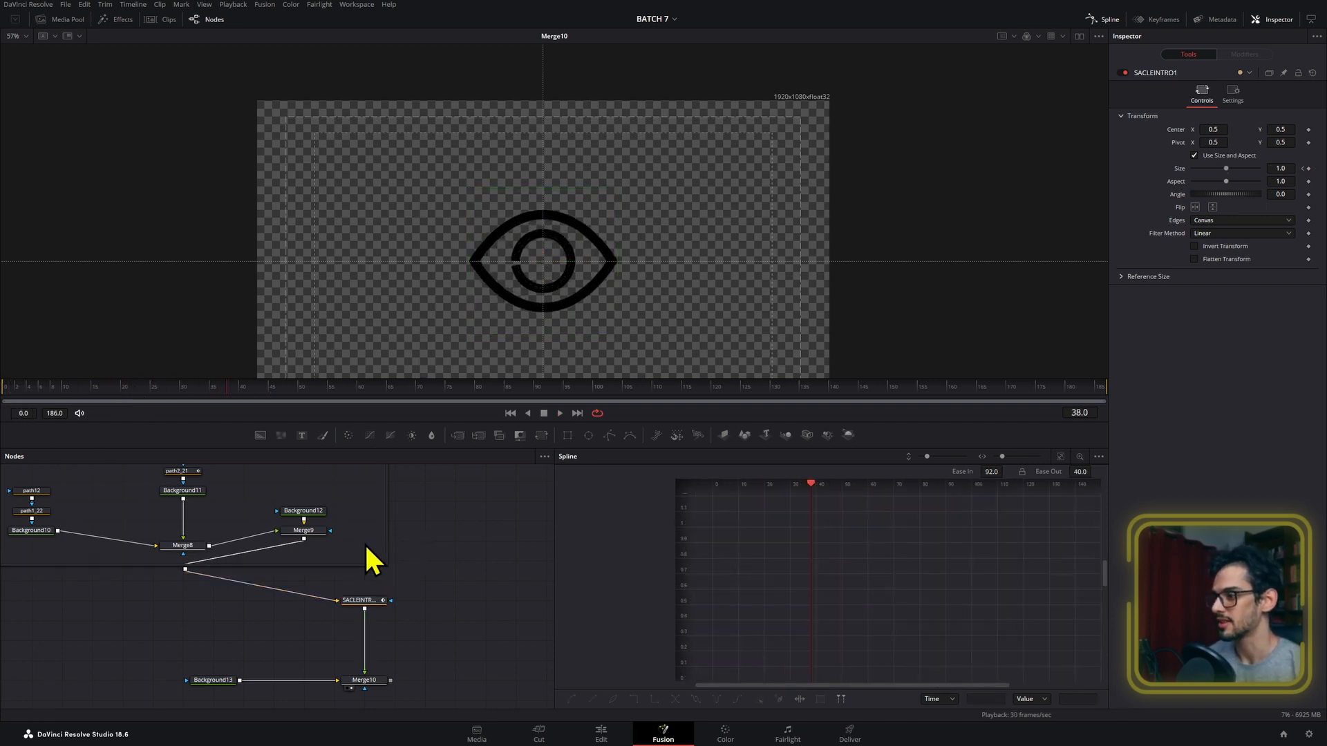
pyautogui.moveTo(365, 547); pyautogui.dragTo(481, 579)
pyautogui.click(28, 387)
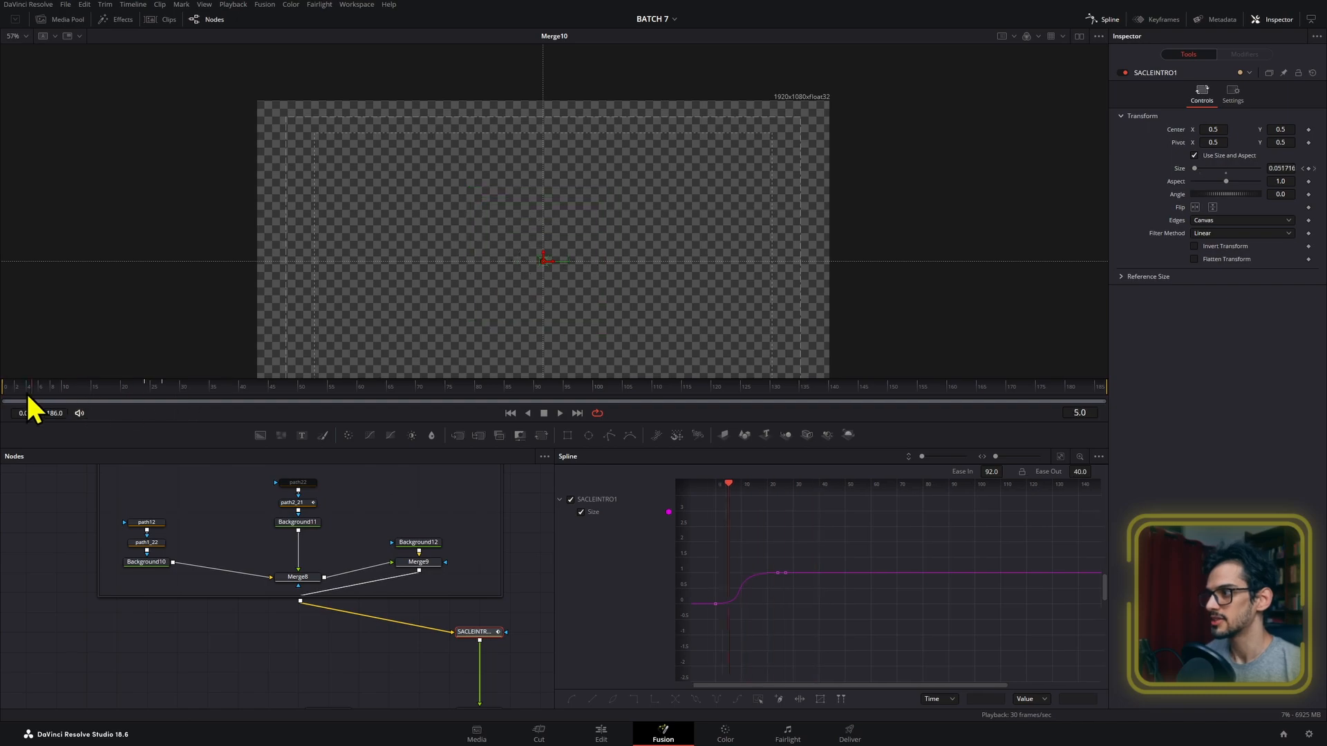
pyautogui.press('space')
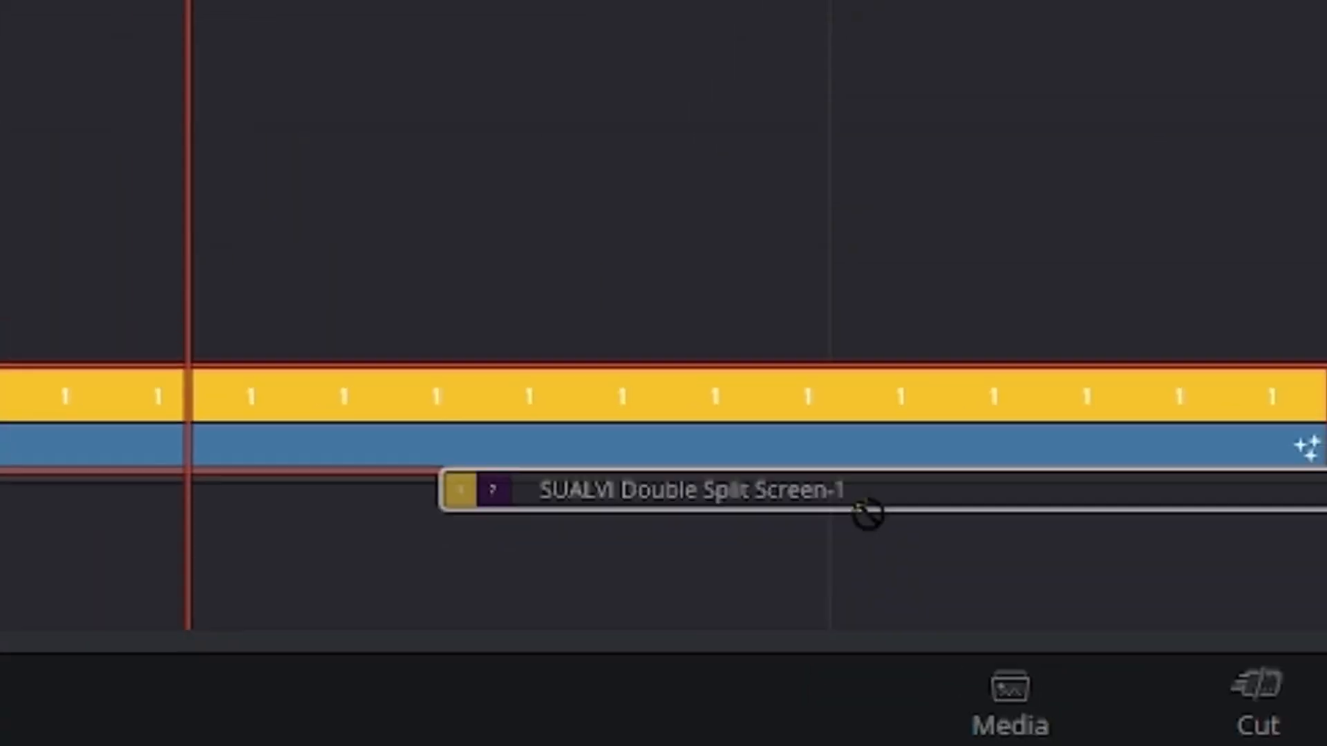
pyautogui.moveTo(865, 512); pyautogui.dragTo(803, 408)
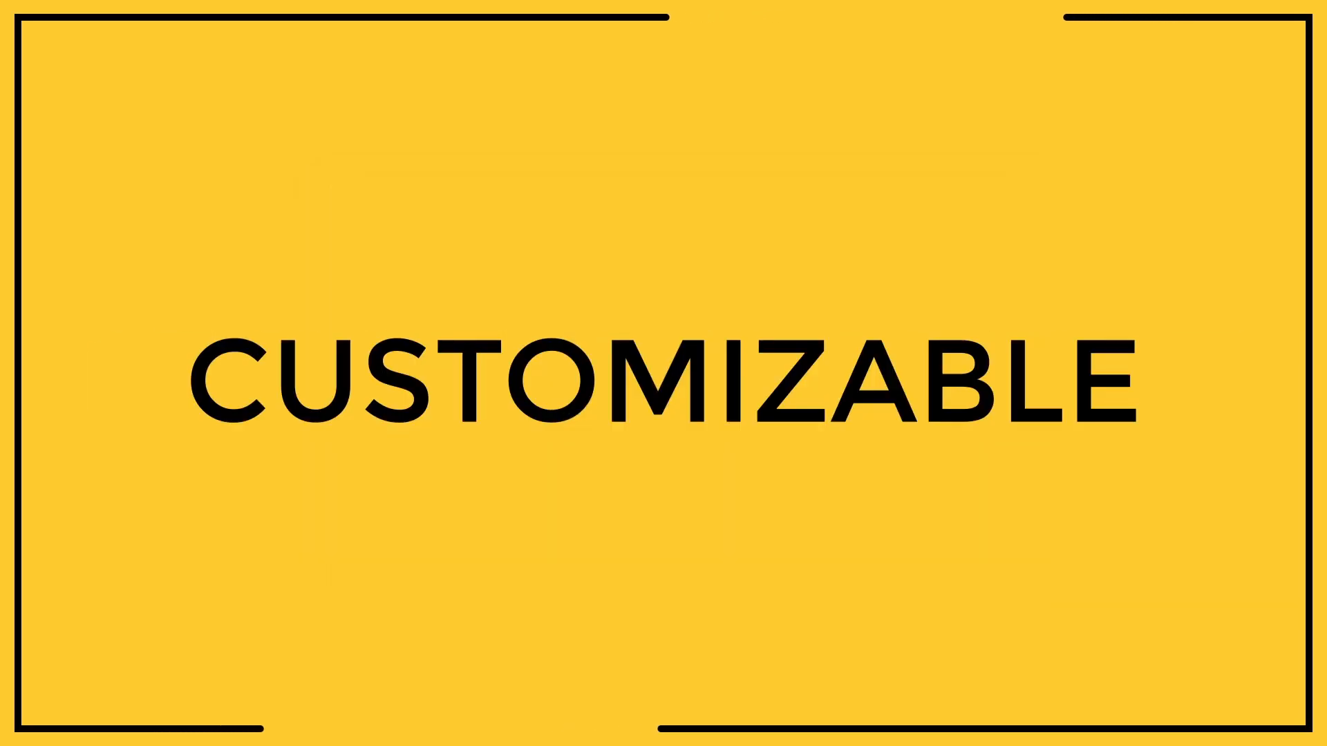
pyautogui.moveTo(592, 283); pyautogui.dragTo(429, 249)
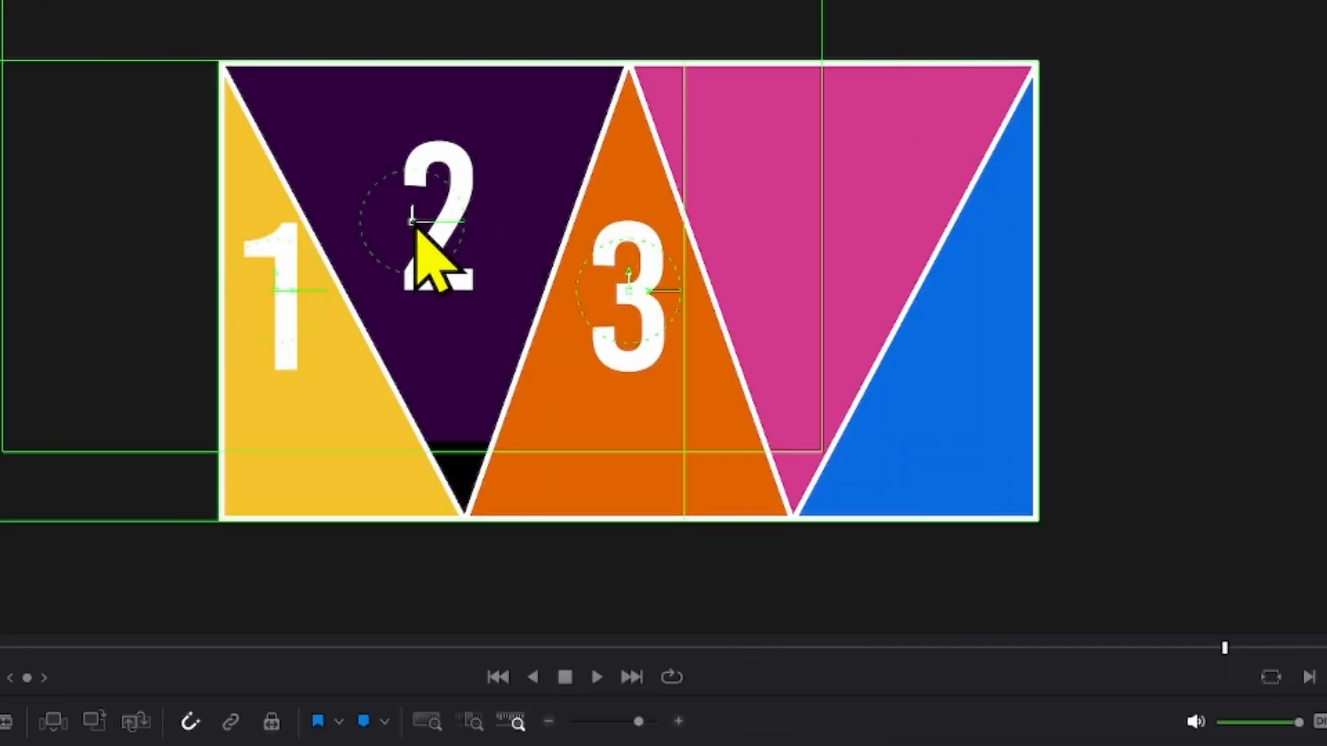
pyautogui.moveTo(844, 480); pyautogui.dragTo(991, 563)
pyautogui.moveTo(419, 300); pyautogui.dragTo(430, 303)
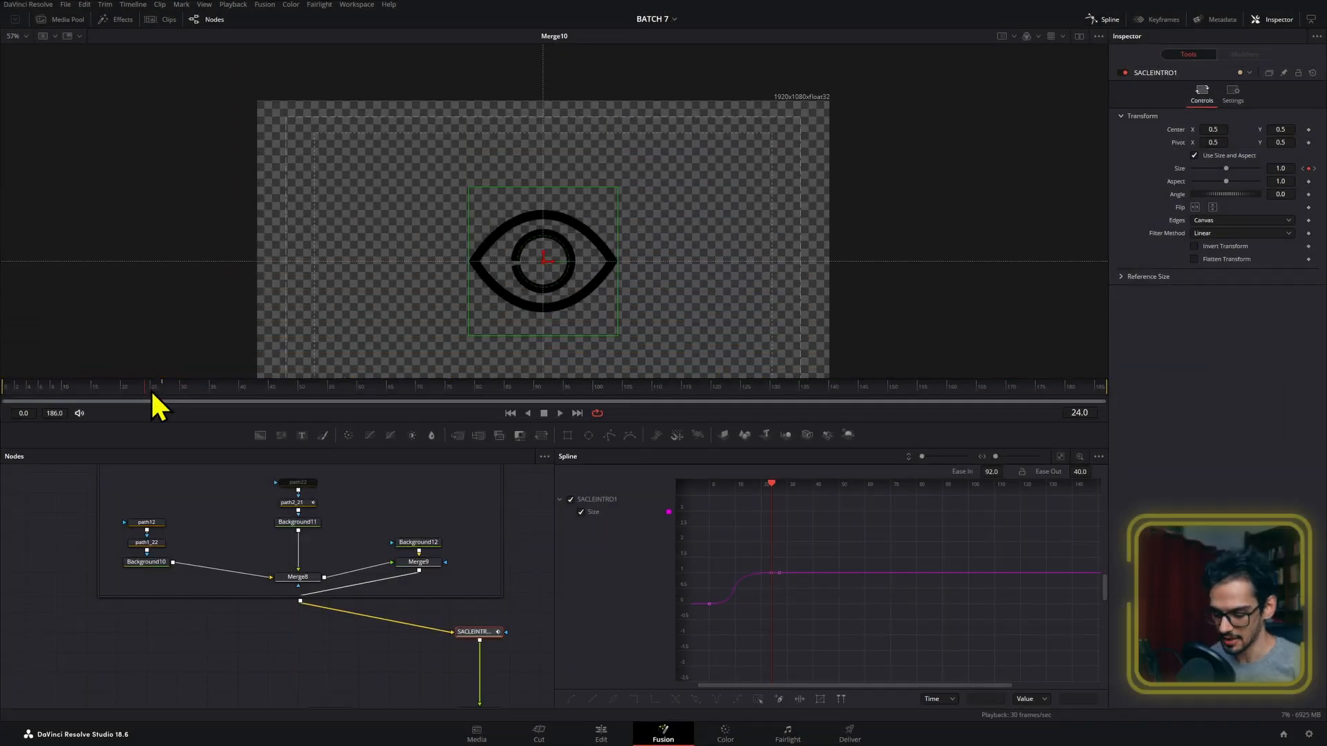
# - Move path12 and path1_22 up to make room and insert a Polygon mask between path1_22 and Background10
pyautogui.moveTo(122, 499); pyautogui.dragTo(164, 503)
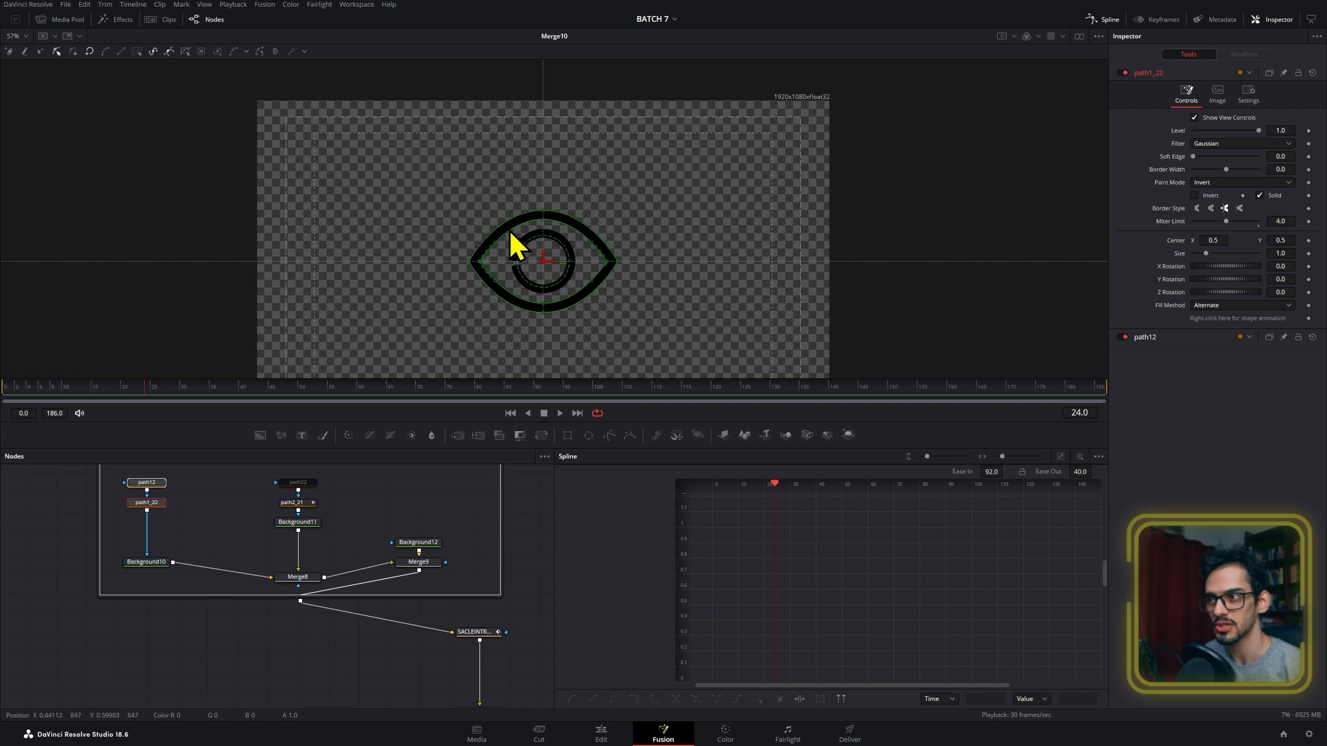
pyautogui.scroll(3, 532, 251)
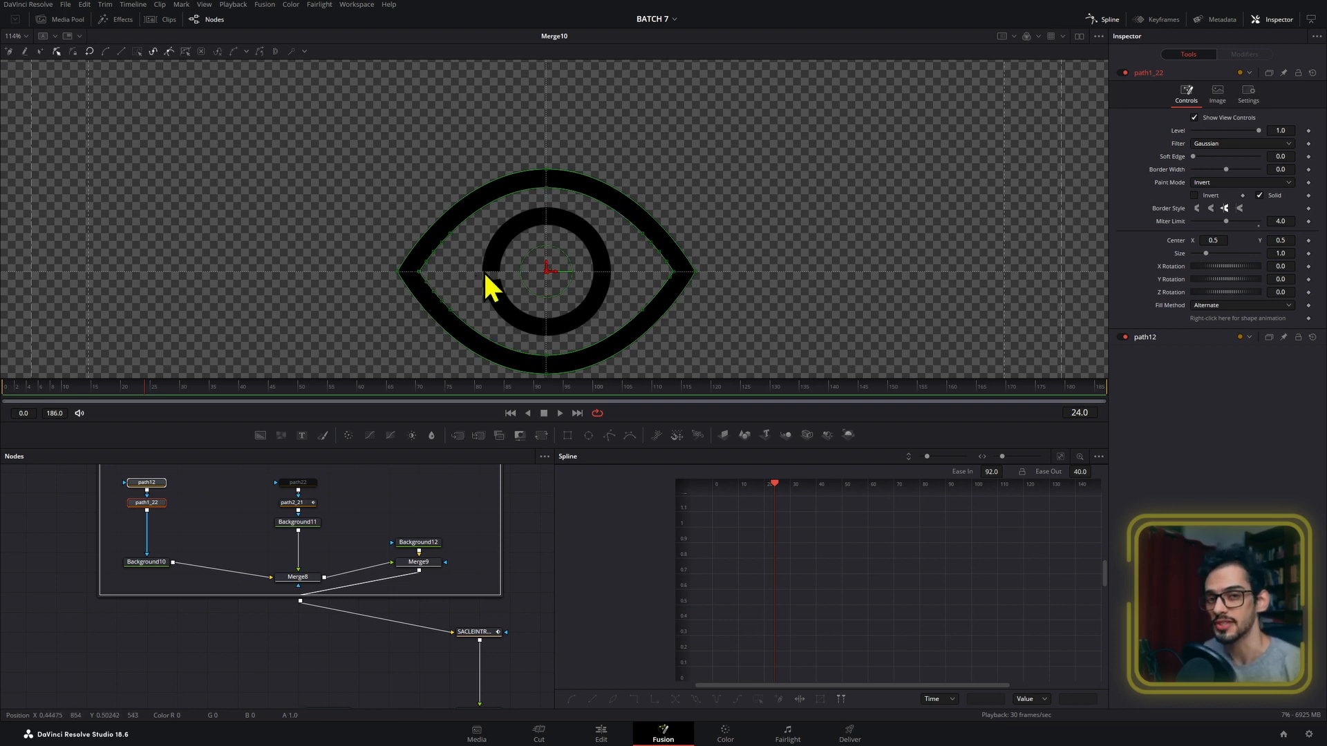
pyautogui.click(191, 526)
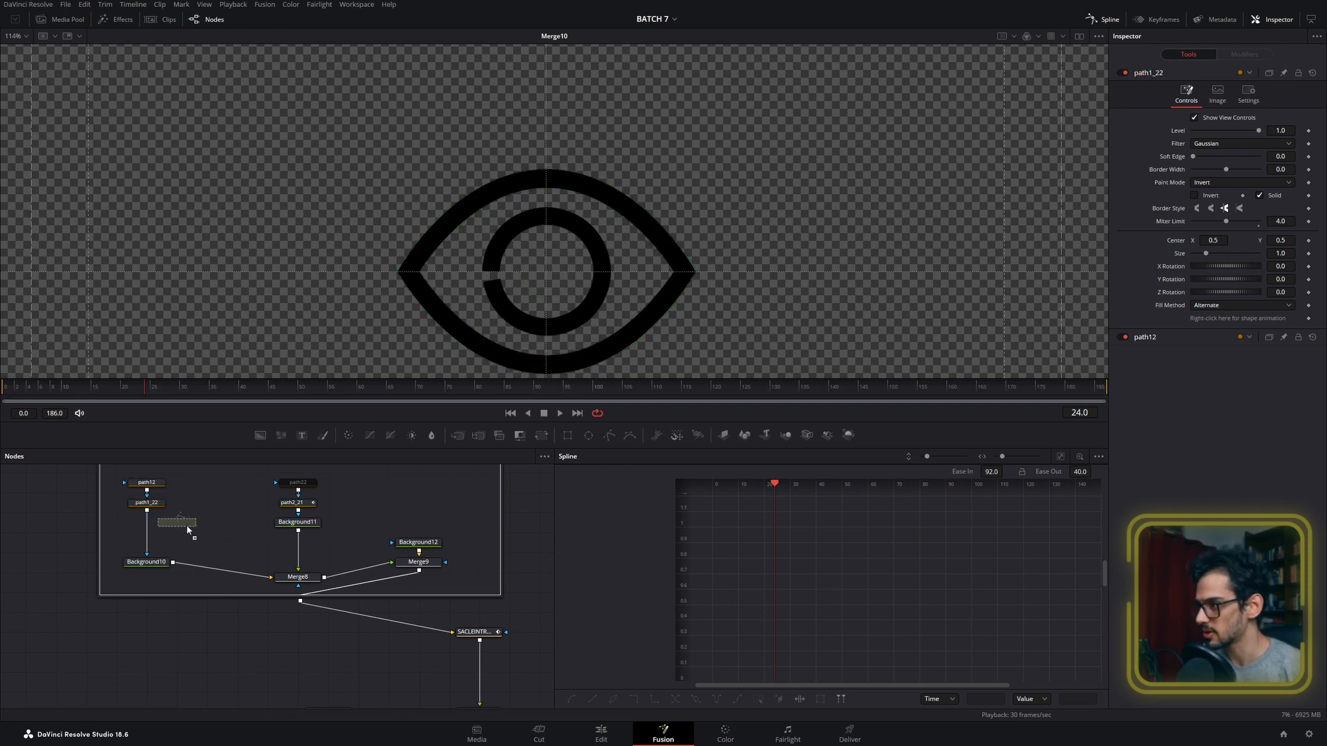
pyautogui.moveTo(188, 530); pyautogui.dragTo(187, 540)
pyautogui.moveTo(148, 533); pyautogui.dragTo(152, 530)
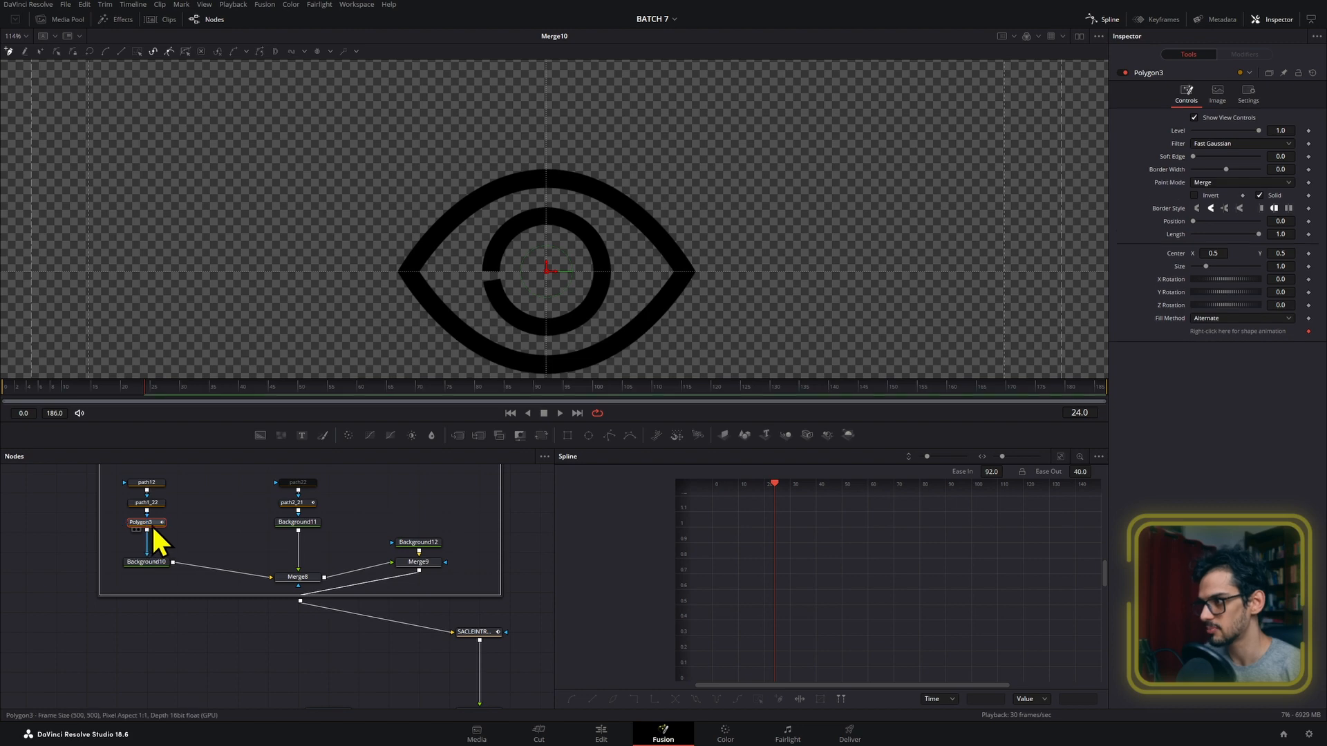
# - Draw the Polygon3 path along the middle of the eye outline, from the left corner through the bottom, right and top points back to the left corner
pyautogui.click(408, 273)
pyautogui.click(546, 365)
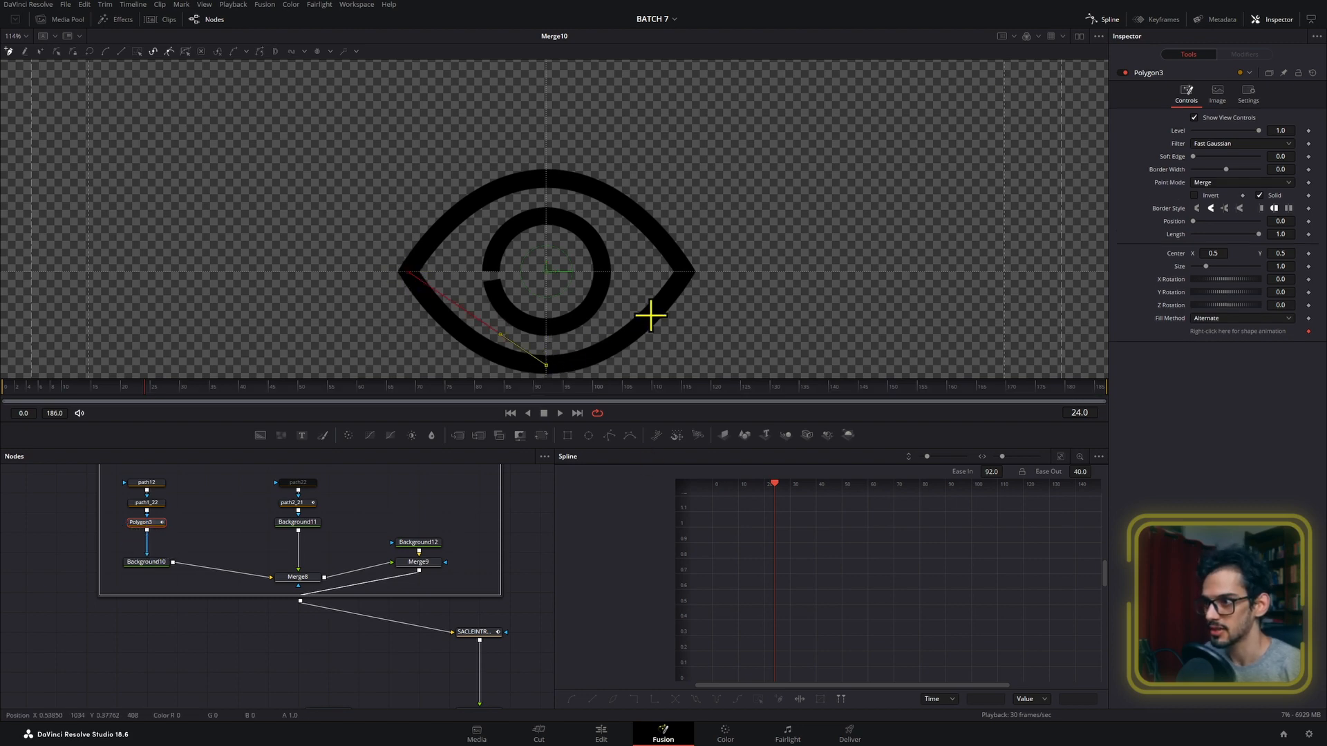
pyautogui.click(683, 273)
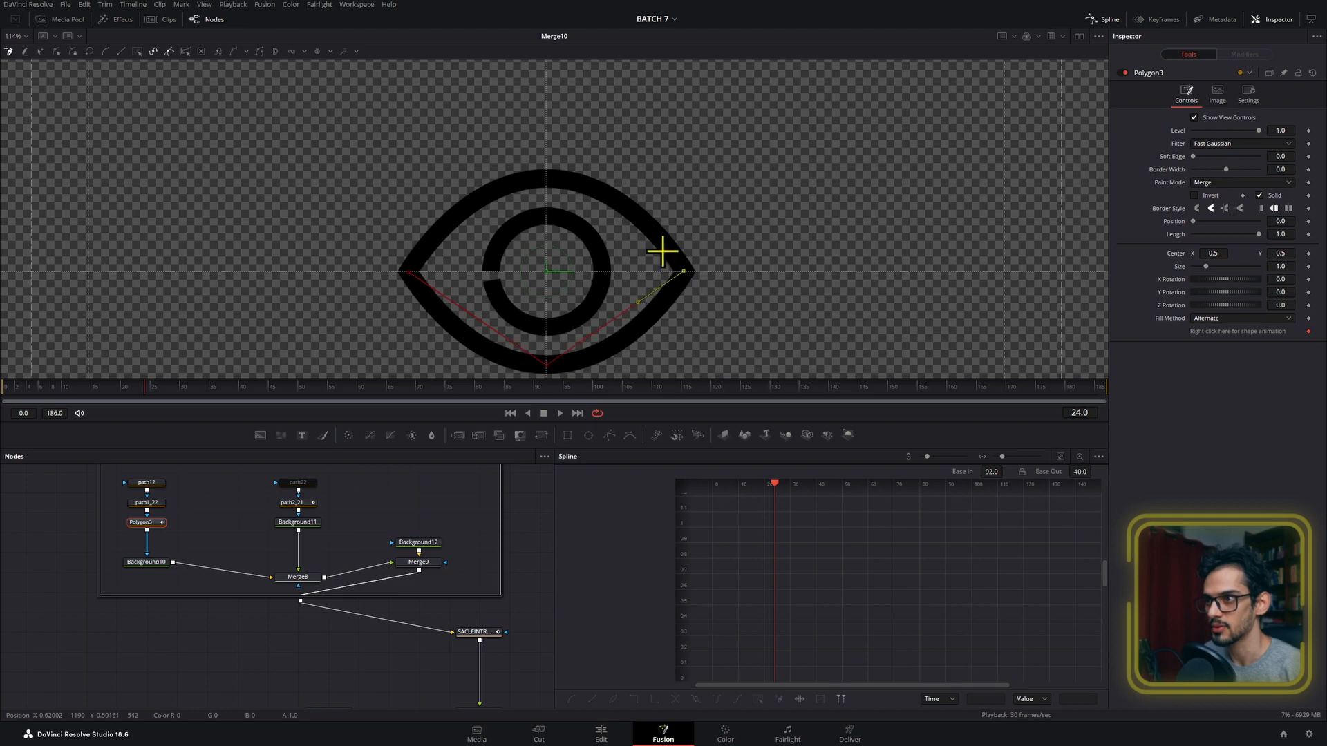
pyautogui.click(547, 177)
pyautogui.click(411, 269)
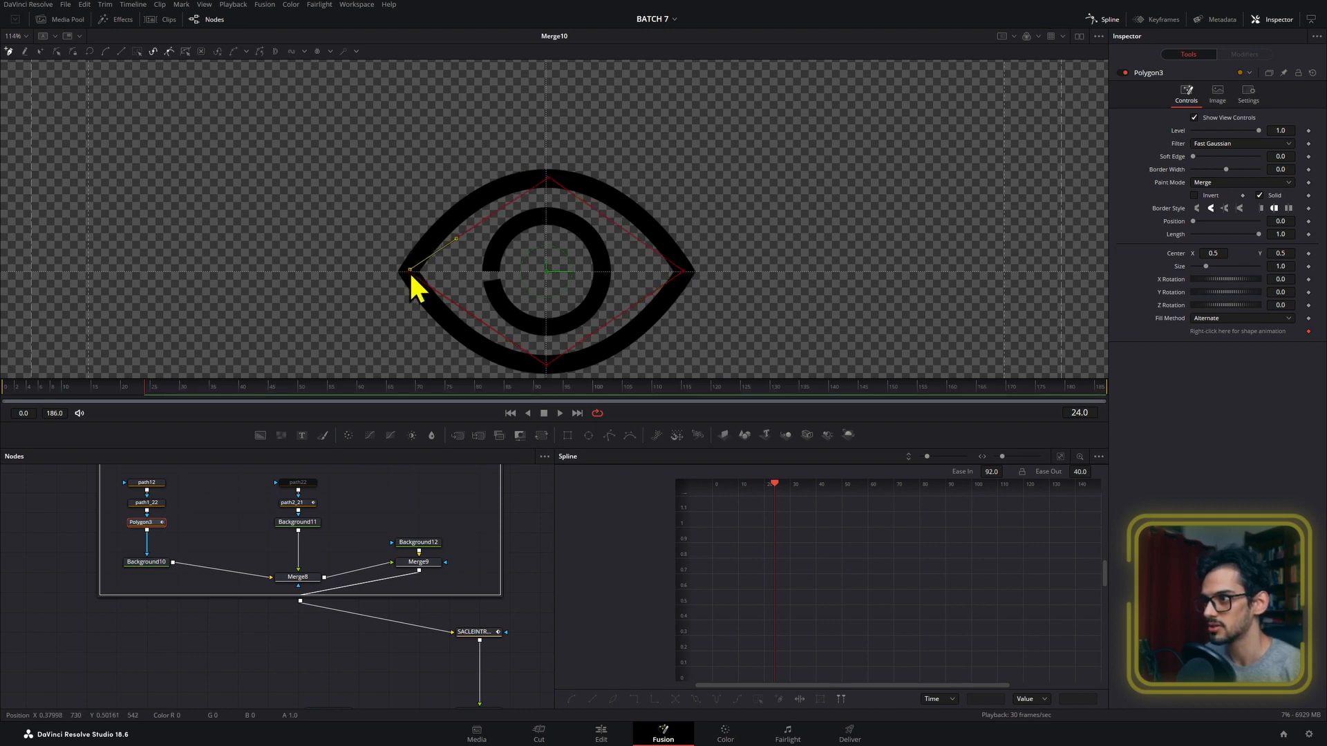
# - Bring Polygon3's start and end points together on the horizontal centre line at the eye's left corner
pyautogui.scroll(15, 408, 274)
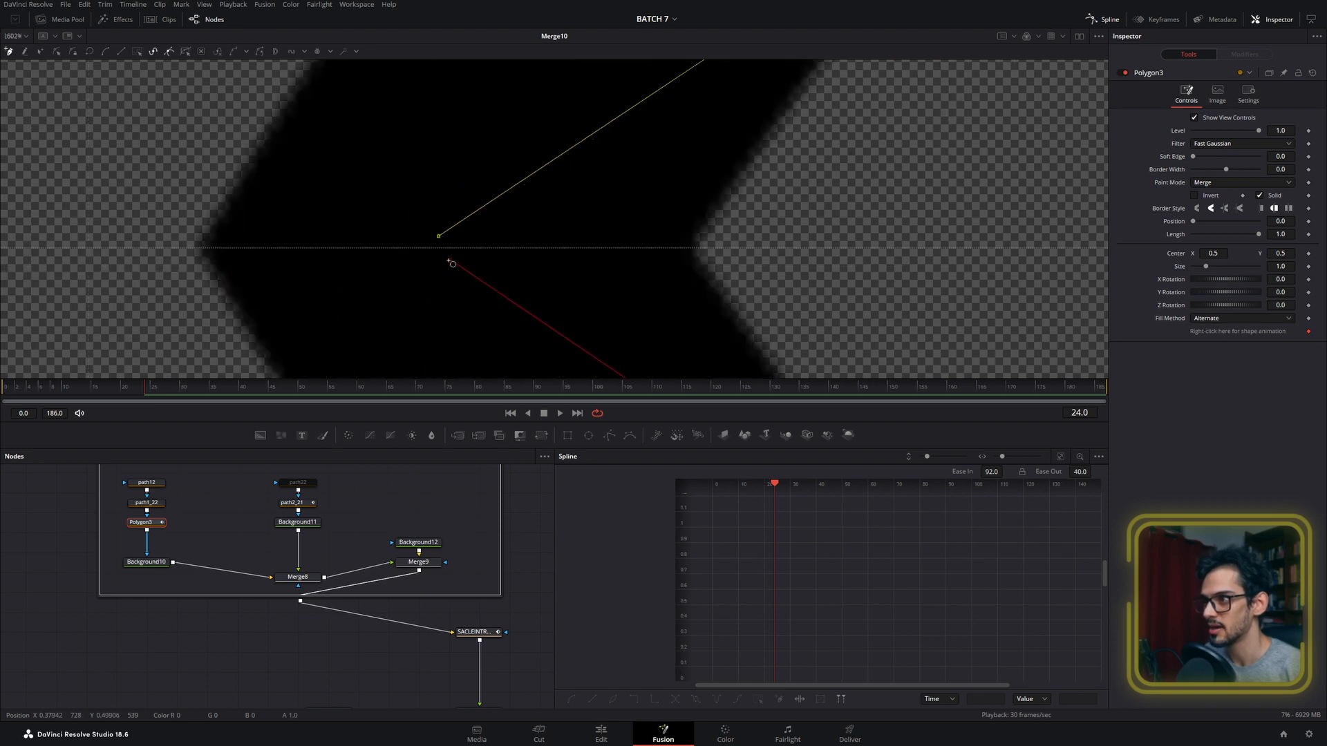
pyautogui.click(453, 261)
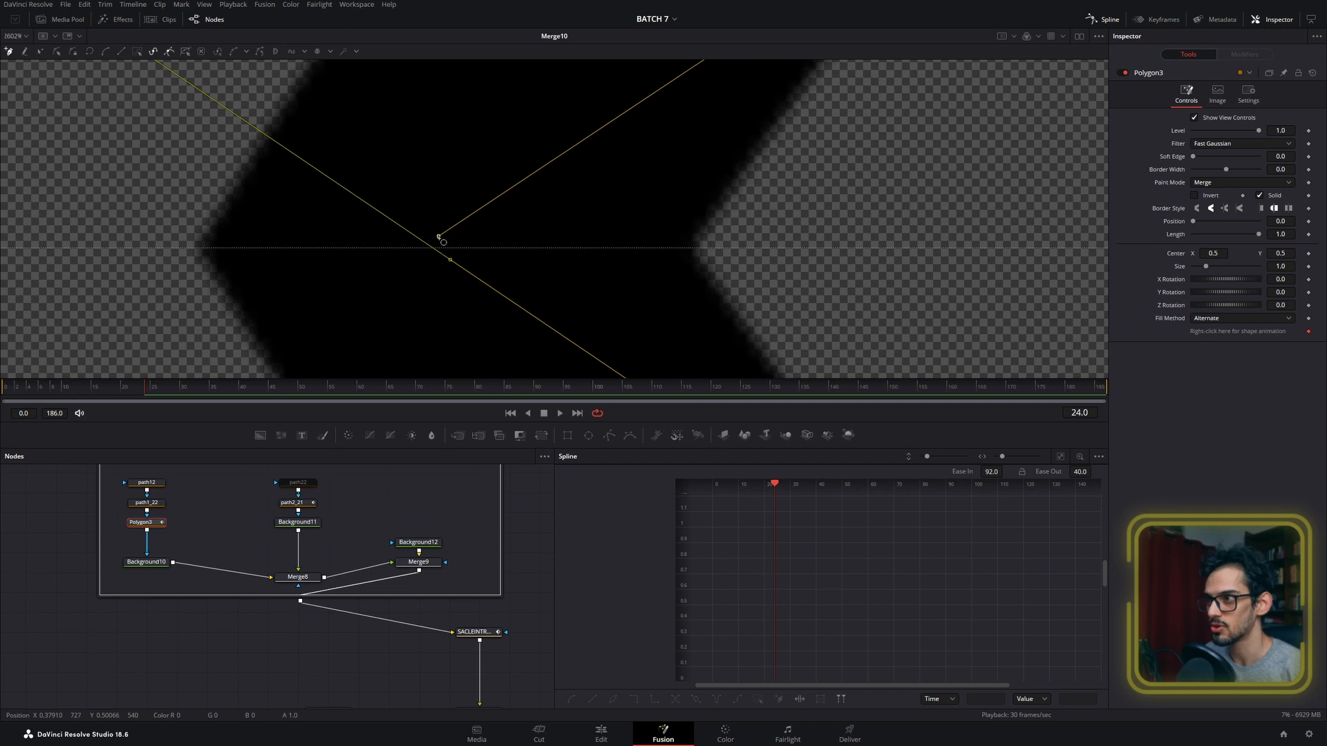
pyautogui.click(439, 237)
pyautogui.hotkey('ctrl', 'z')
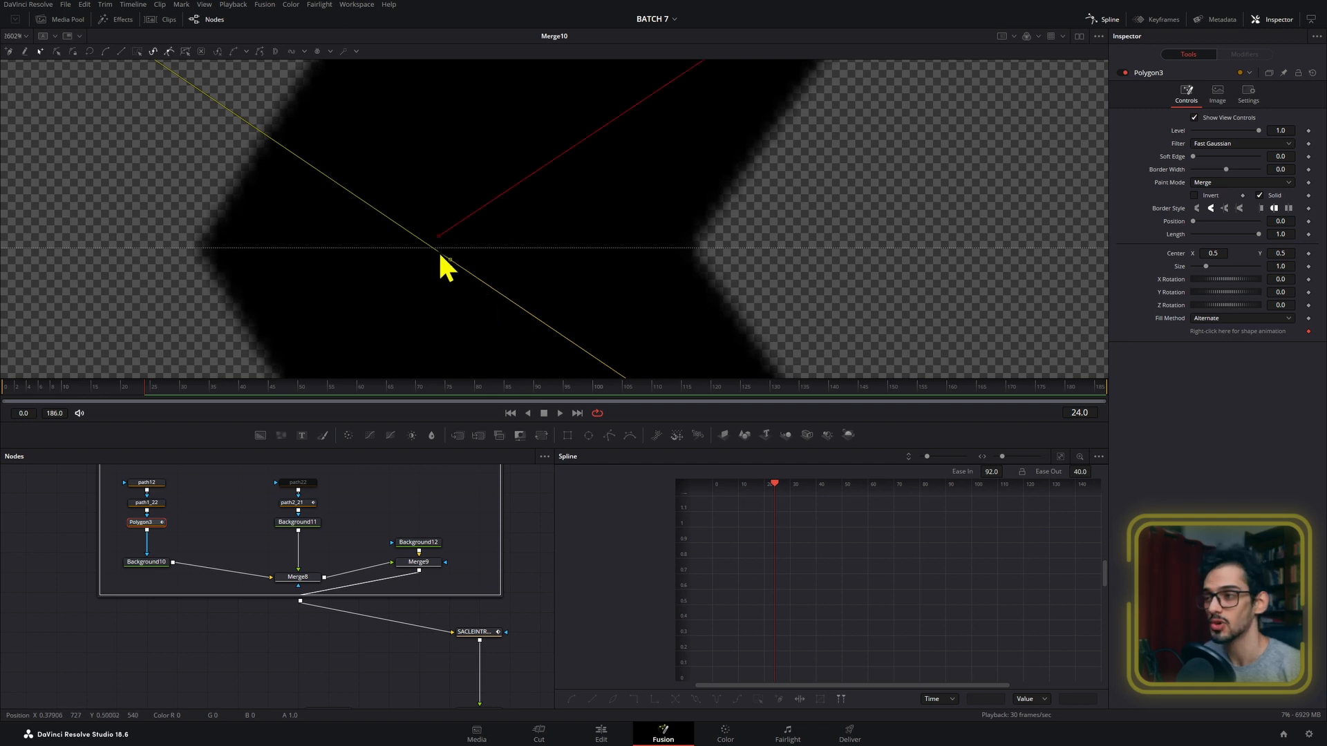
pyautogui.moveTo(450, 259)
pyautogui.mouseDown()
pyautogui.moveTo(432, 252)
pyautogui.moveTo(442, 237)
pyautogui.moveTo(437, 252)
pyautogui.mouseUp()
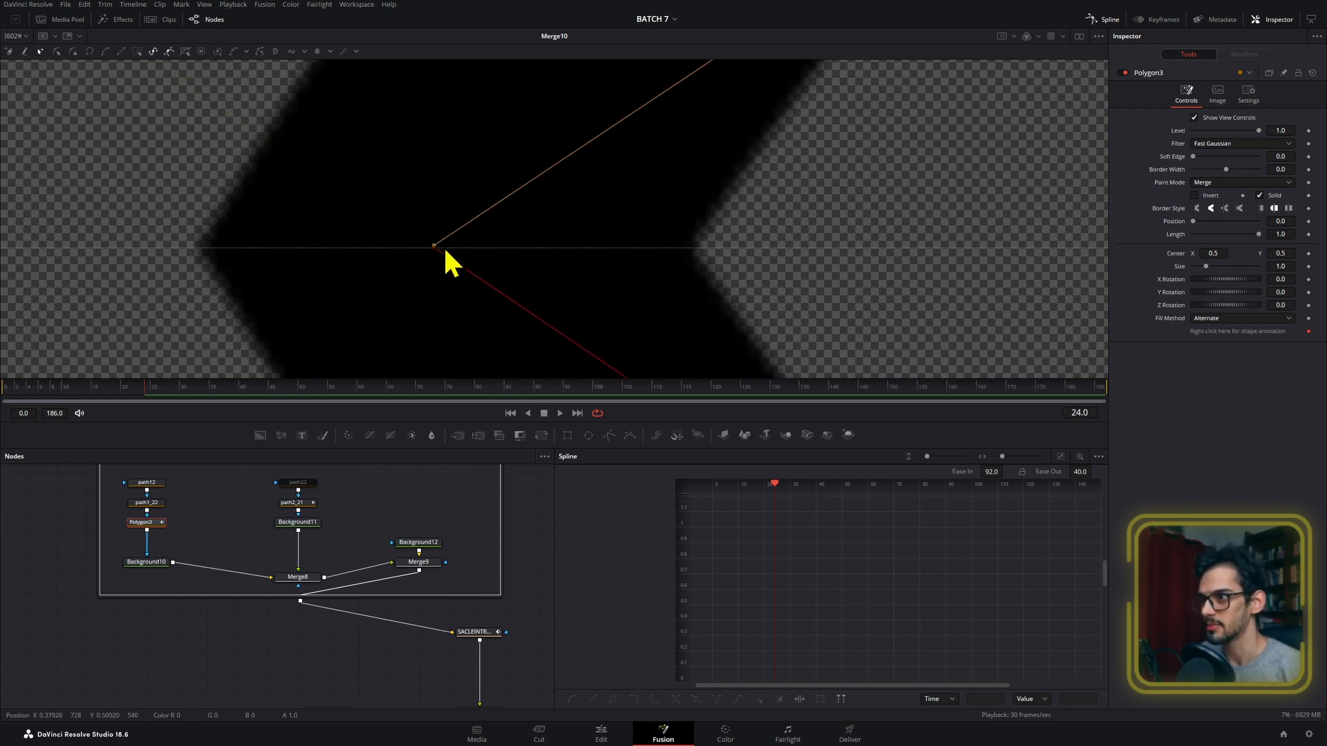
pyautogui.scroll(-10, 445, 248)
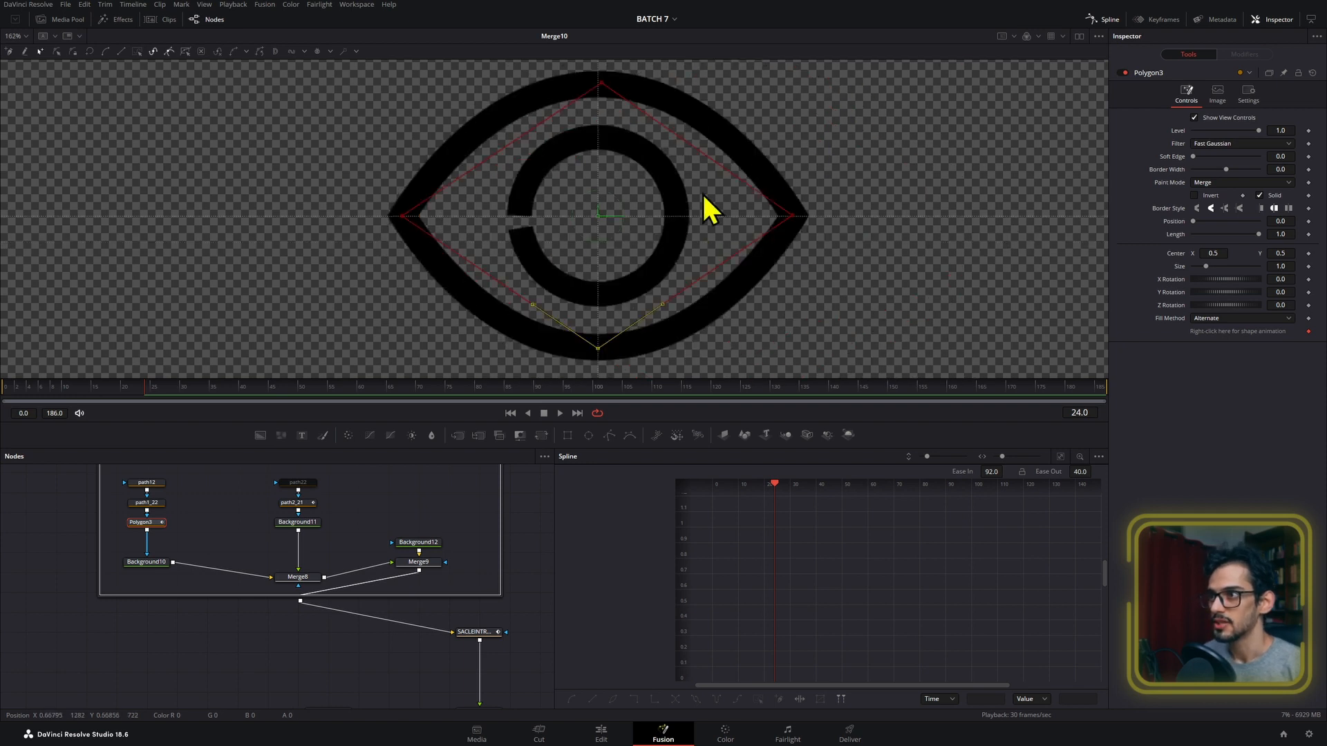
# - Smooth all Polygon3 points and shorten both handles of the right corner point so the path follows the eye outline
pyautogui.hotkey('ctrl', 'a')
pyautogui.hotkey('shift', 's')
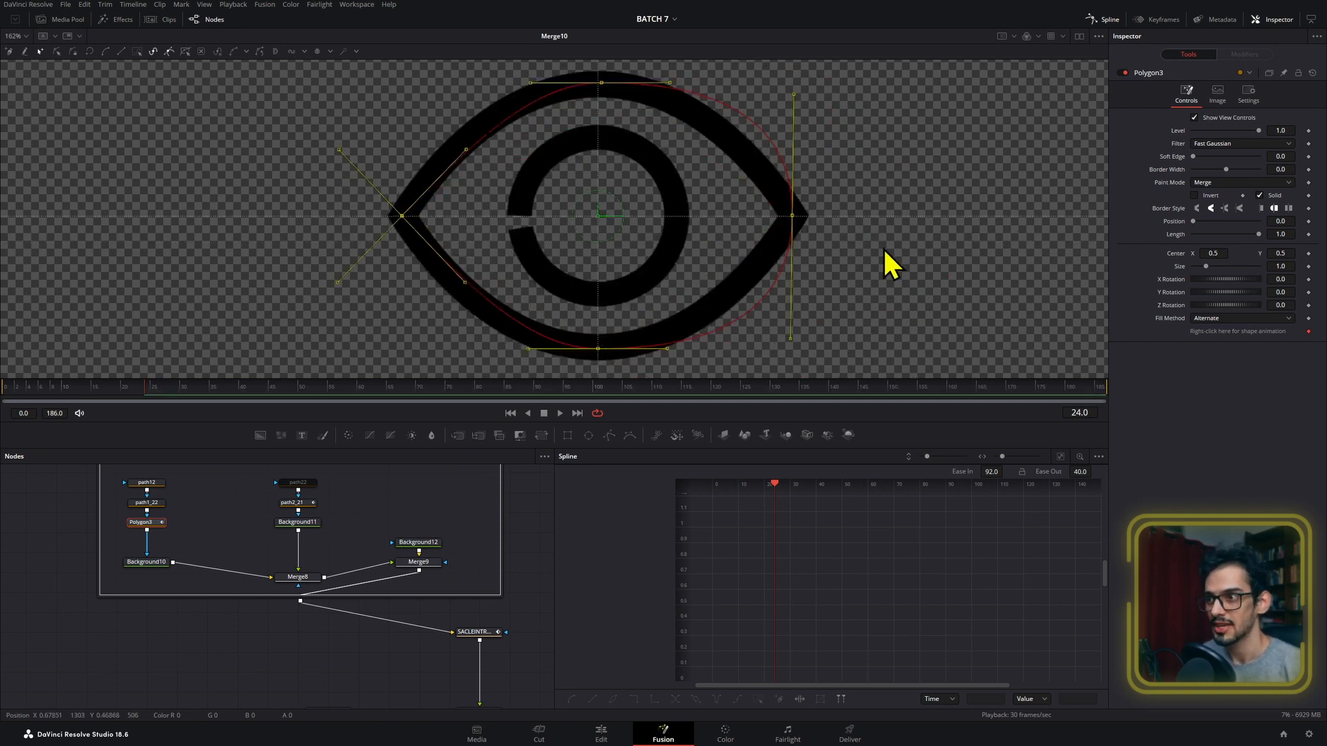
pyautogui.click(841, 306)
pyautogui.click(792, 215)
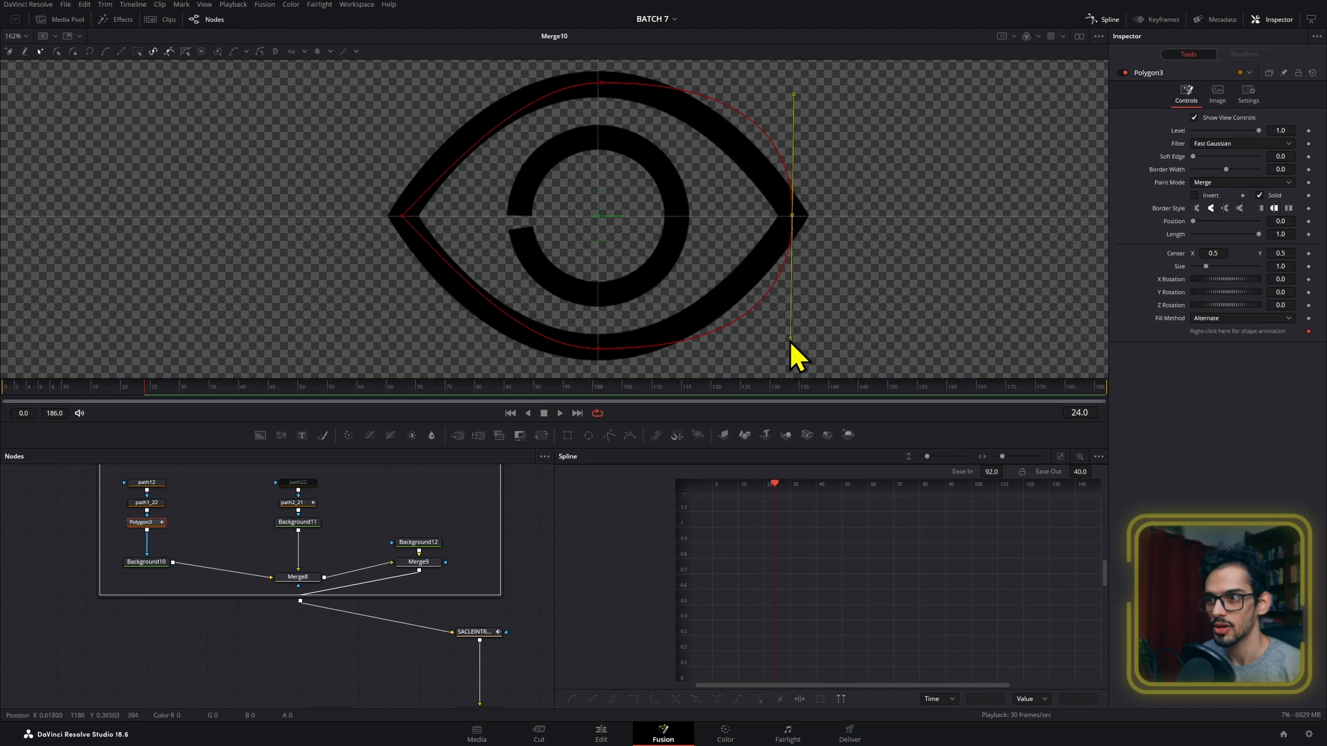
pyautogui.moveTo(792, 340); pyautogui.dragTo(791, 257)
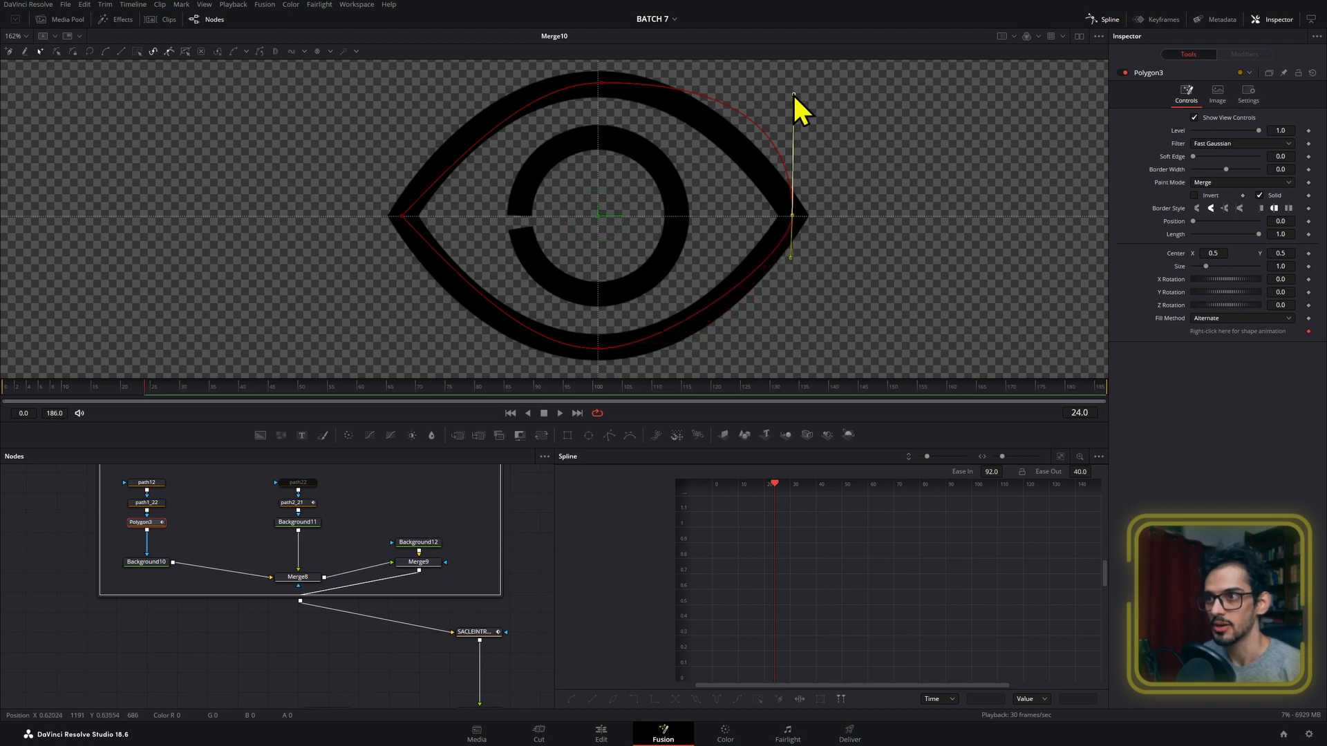
pyautogui.moveTo(793, 93); pyautogui.dragTo(792, 177)
# - Align Polygon3's top point with the vertical centre line of the eye
pyautogui.scroll(3, 754, 252)
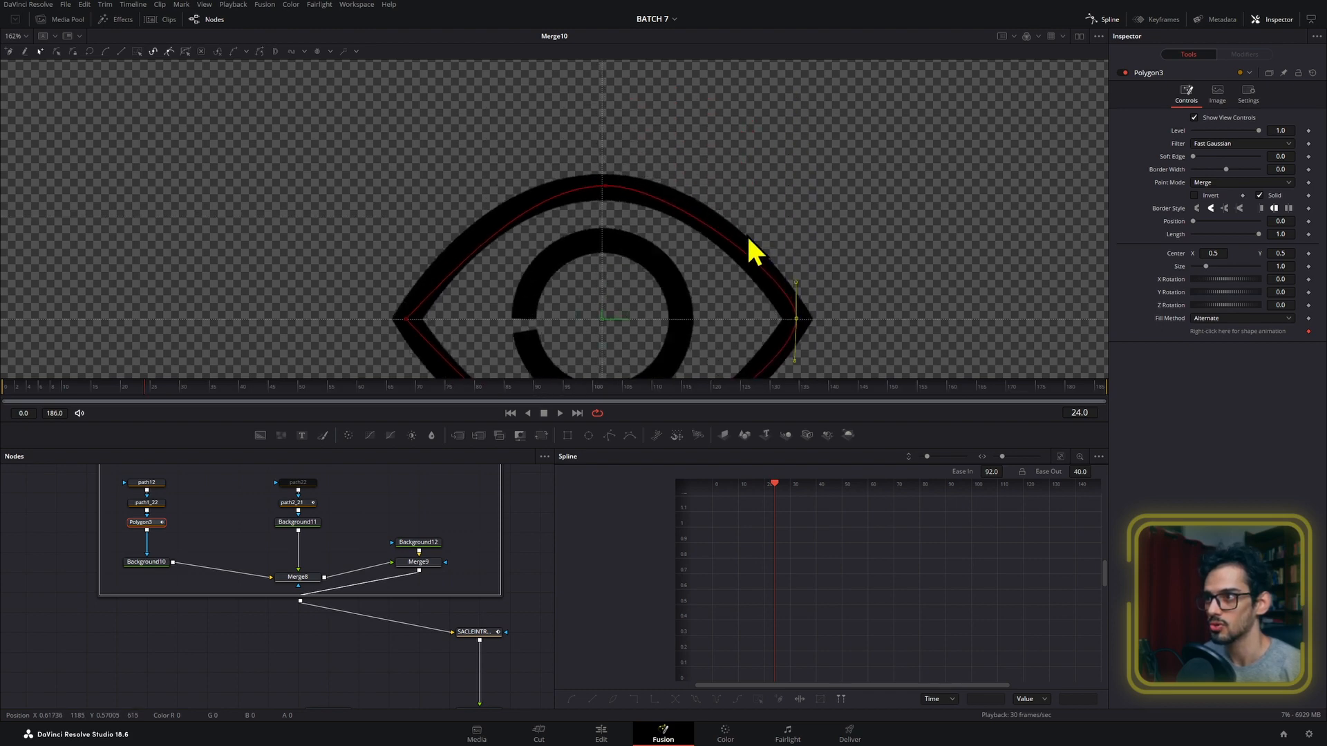
pyautogui.click(603, 186)
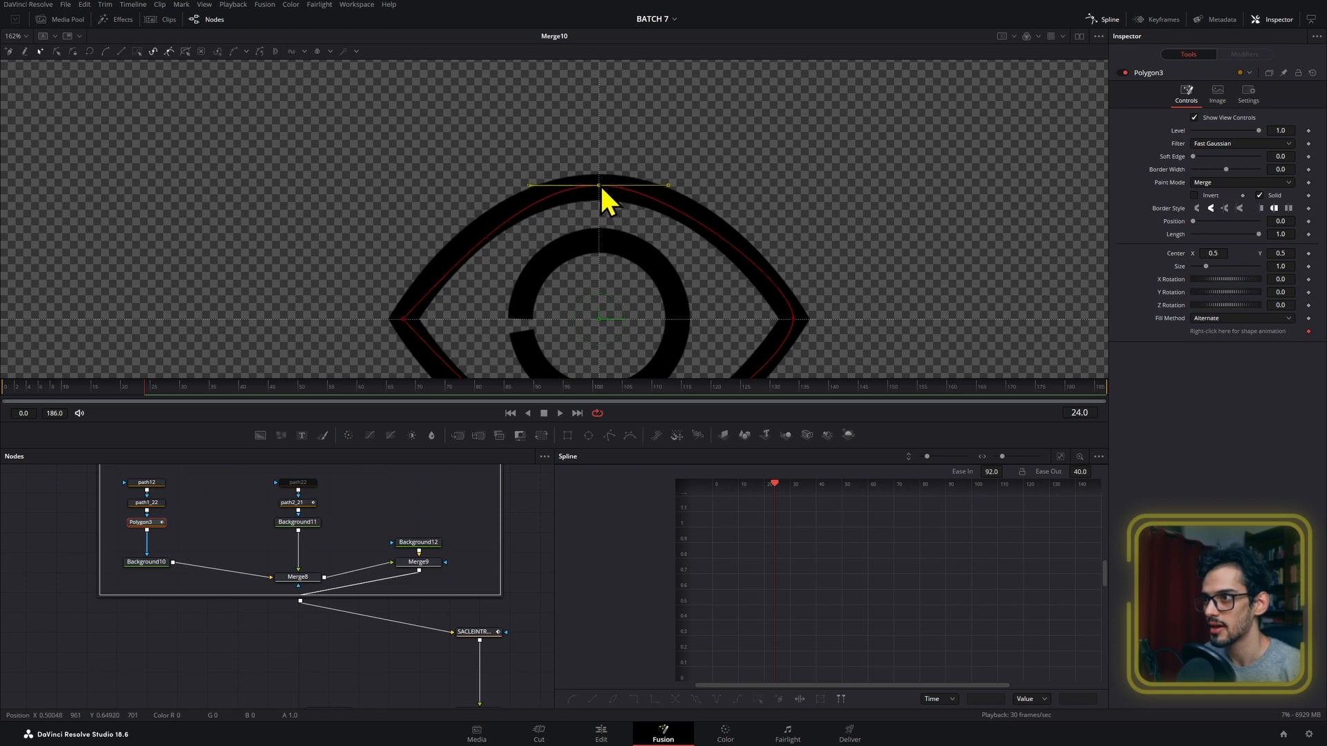
pyautogui.scroll(-2, 605, 200)
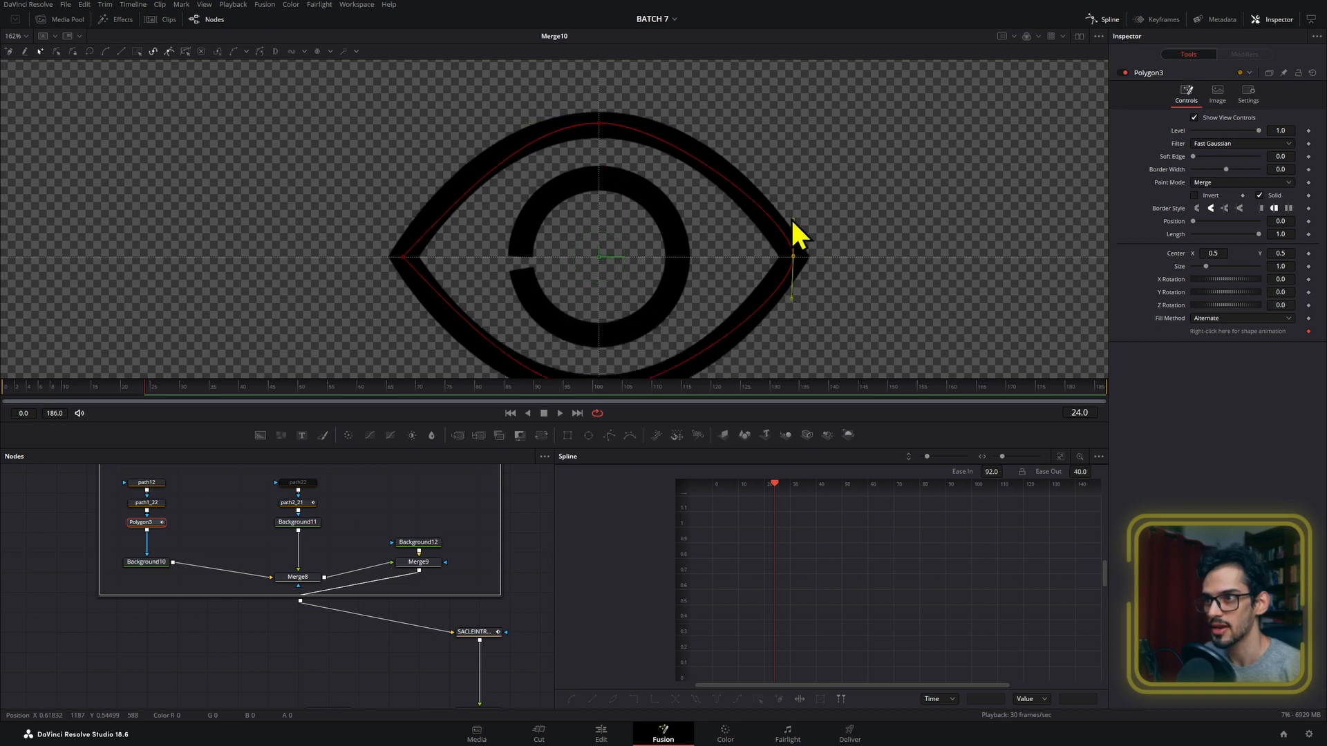
pyautogui.scroll(-2, 792, 235)
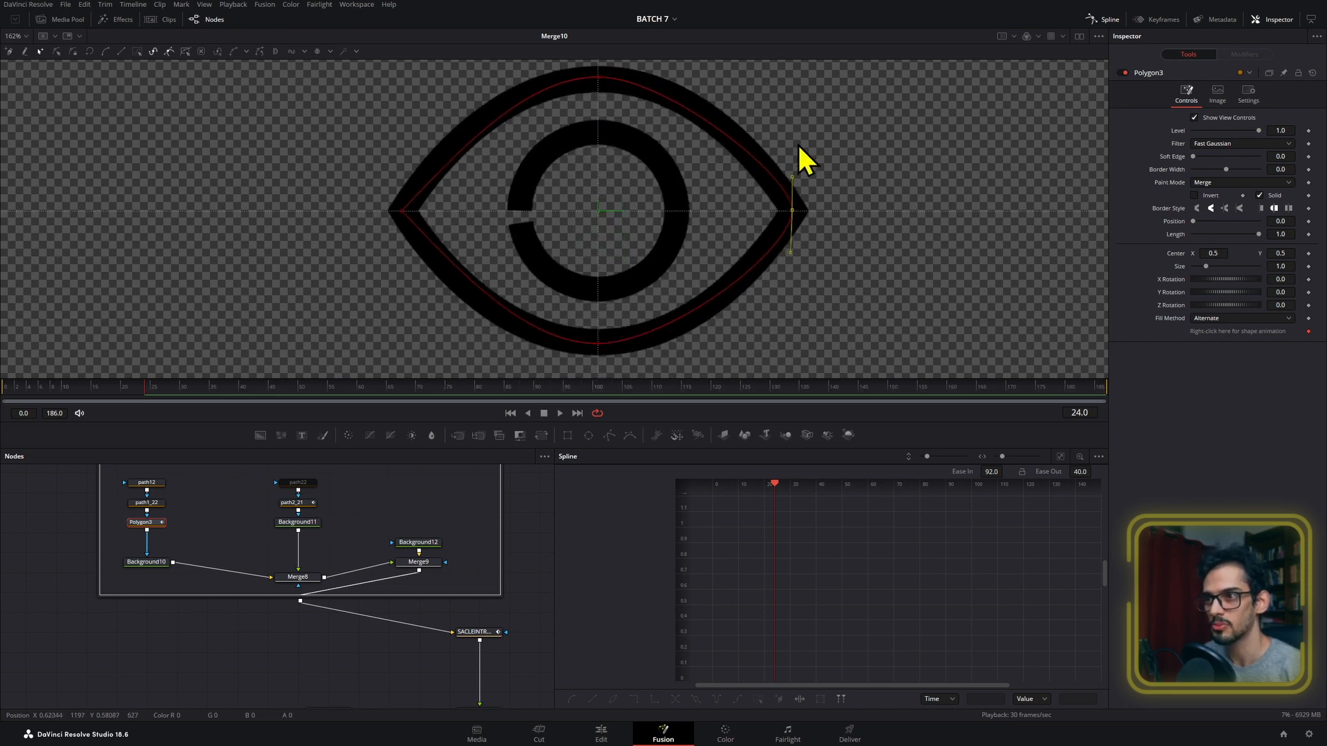
pyautogui.moveTo(798, 144); pyautogui.dragTo(791, 214)
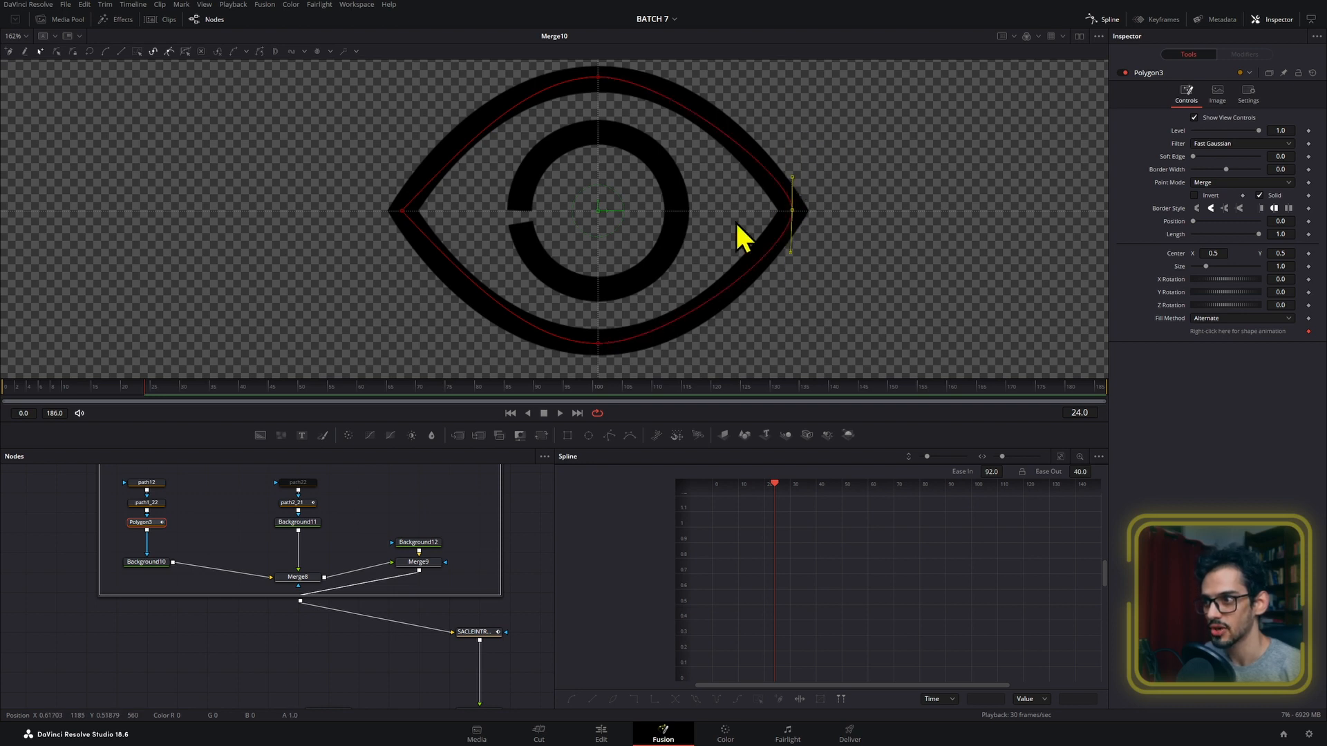
# - Make the inner handles of both left corner points short and nearly vertical so the path stays inside the outline
pyautogui.click(402, 210)
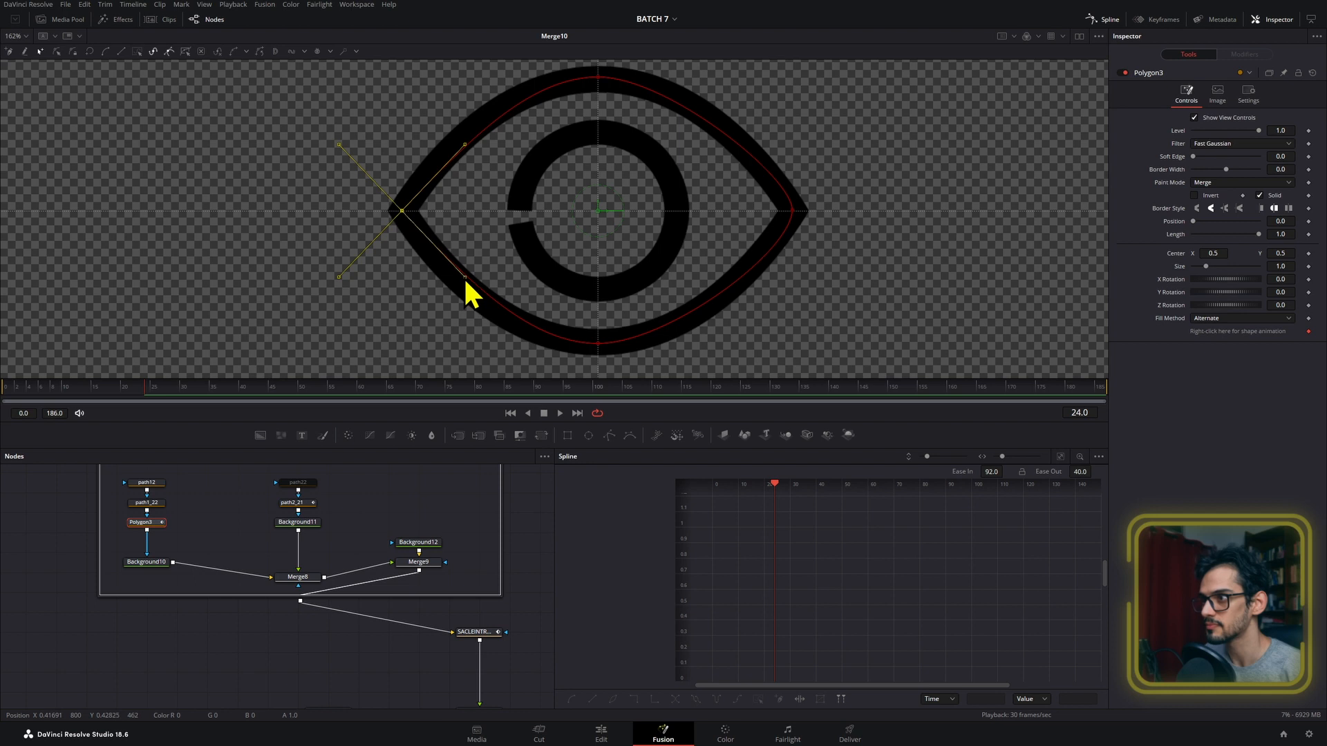
pyautogui.moveTo(465, 278); pyautogui.dragTo(401, 231)
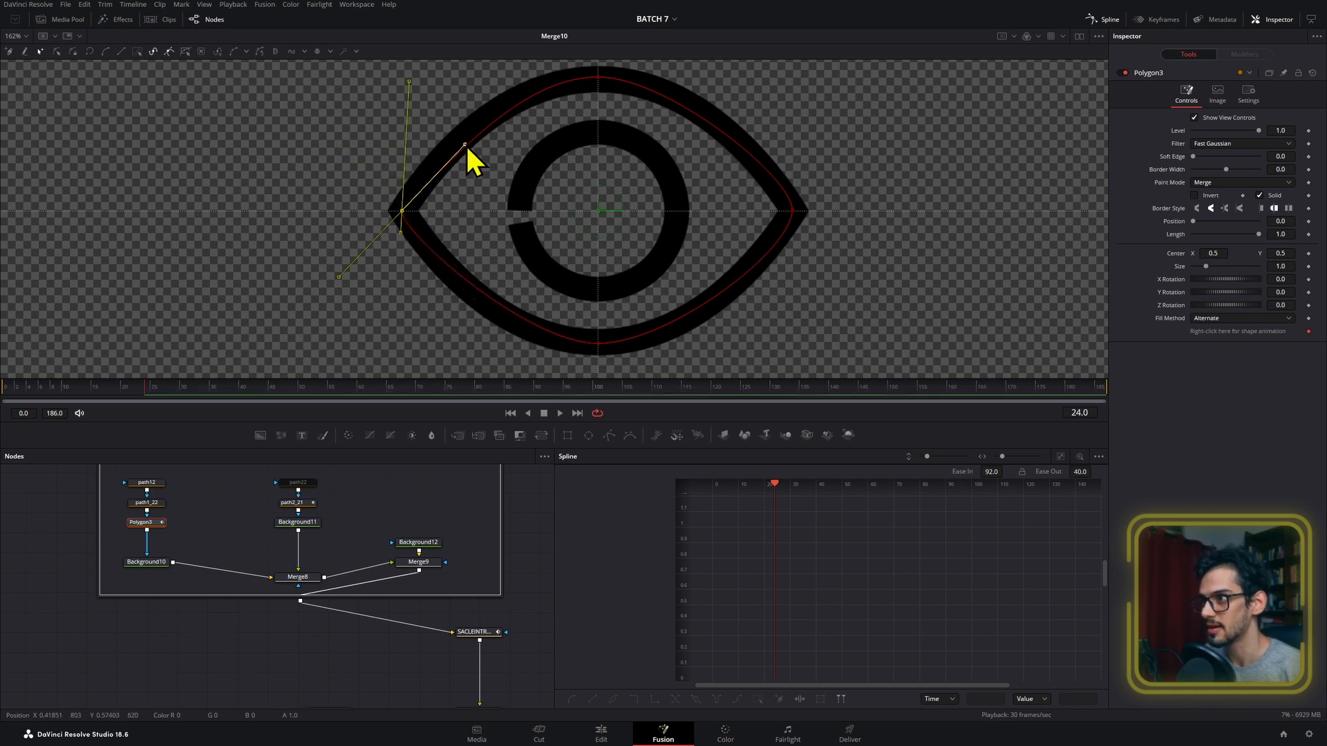
pyautogui.moveTo(466, 145); pyautogui.dragTo(403, 185)
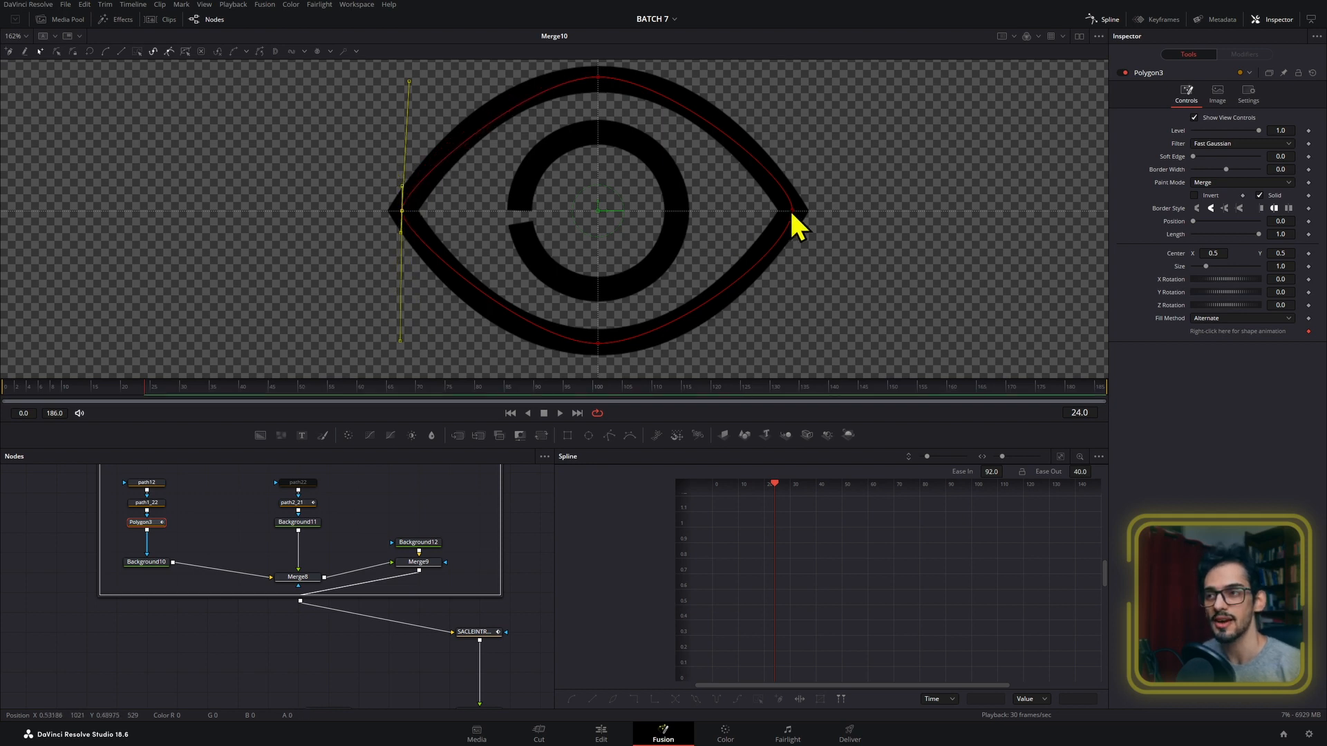
# - Turn off Solid for Polygon3 and raise its Border Width to about 0.0305
pyautogui.click(1261, 197)
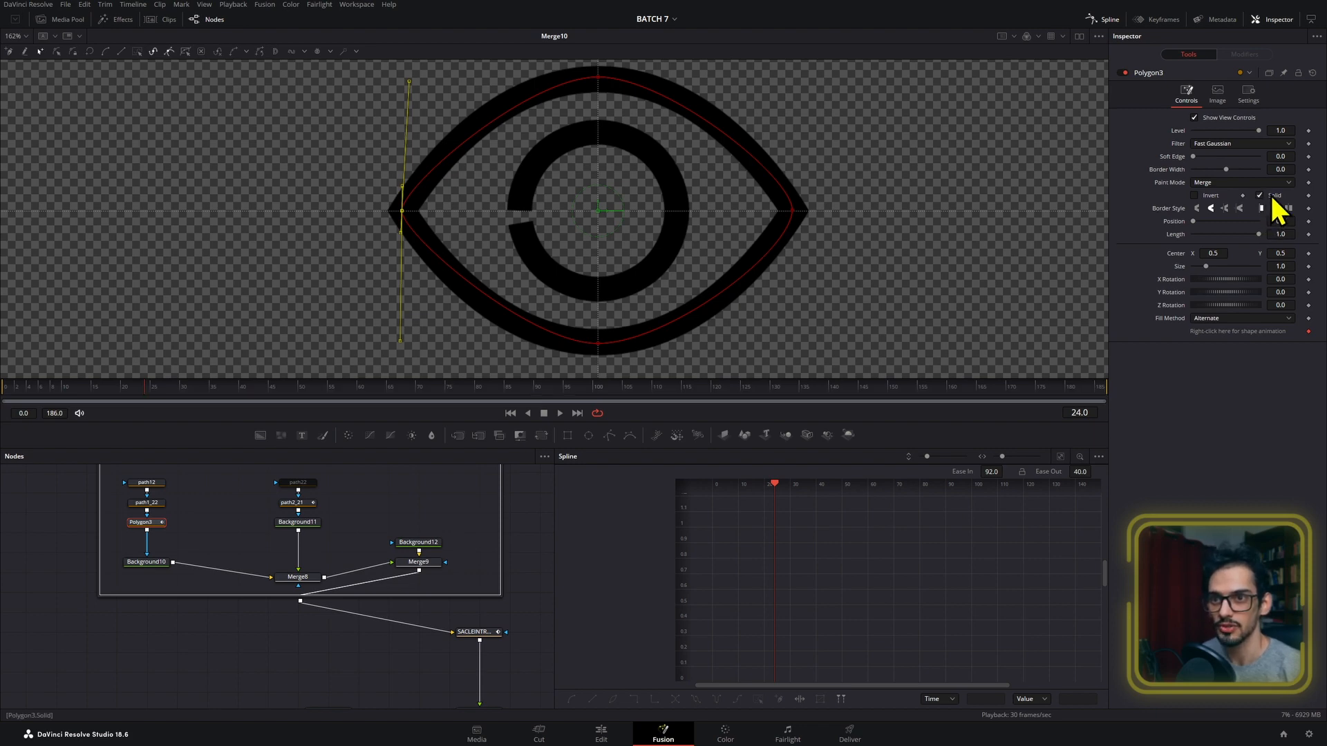
pyautogui.click(1272, 197)
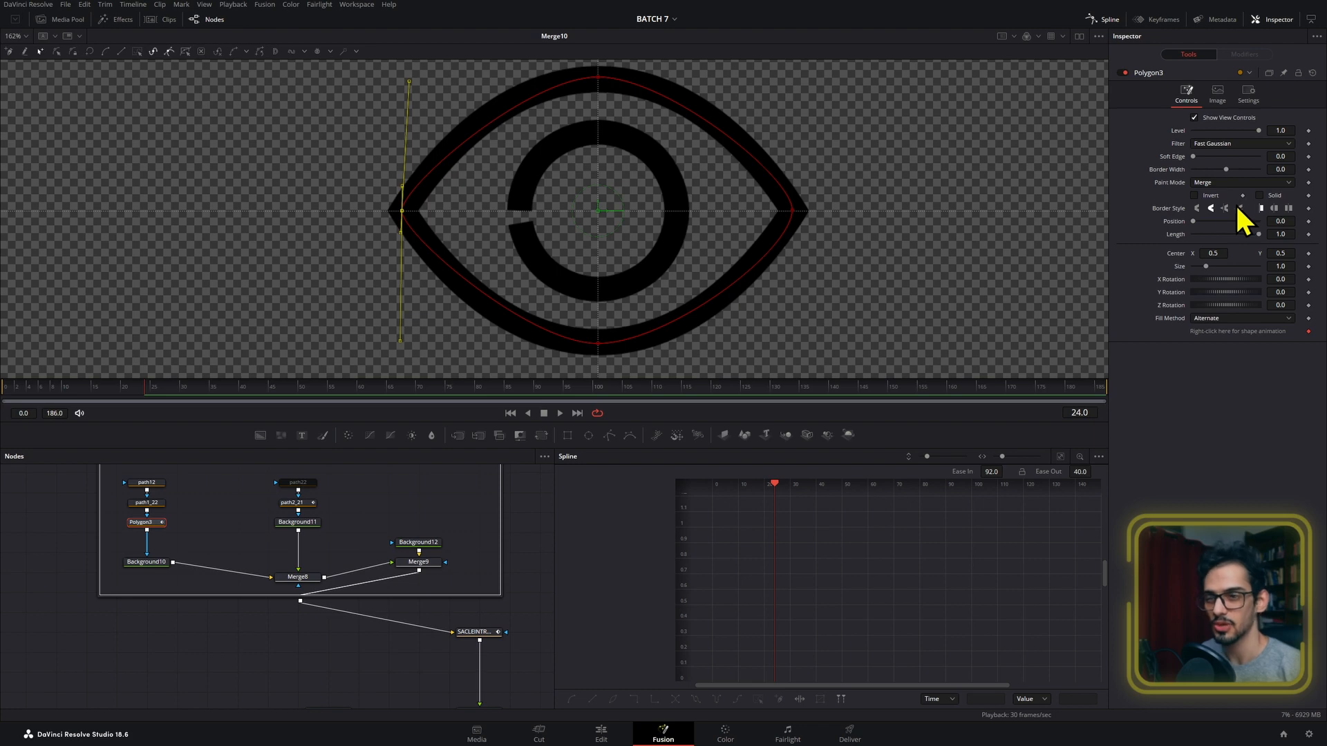
pyautogui.scroll(4, 407, 220)
pyautogui.scroll(-2, 415, 221)
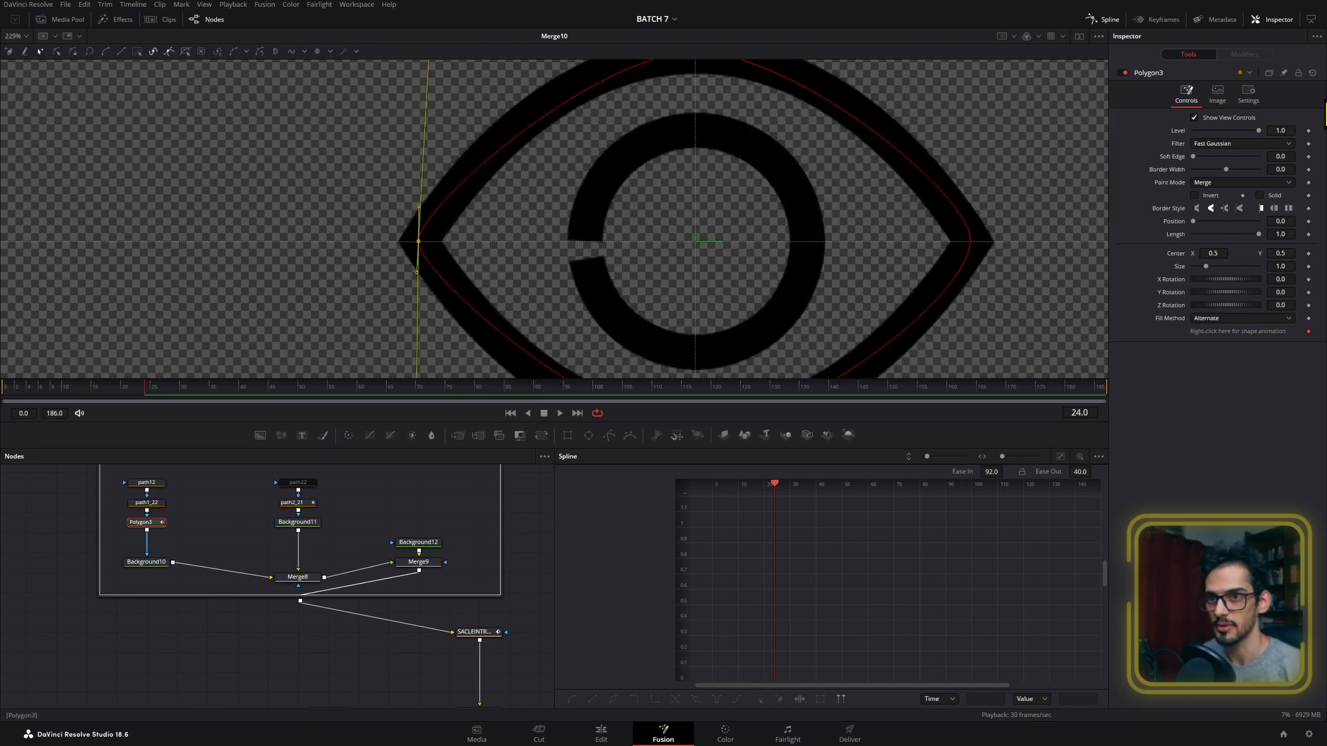
pyautogui.moveTo(1280, 169)
pyautogui.mouseDown()
pyautogui.moveTo(1300, 168)
pyautogui.moveTo(1268, 169)
pyautogui.mouseUp()
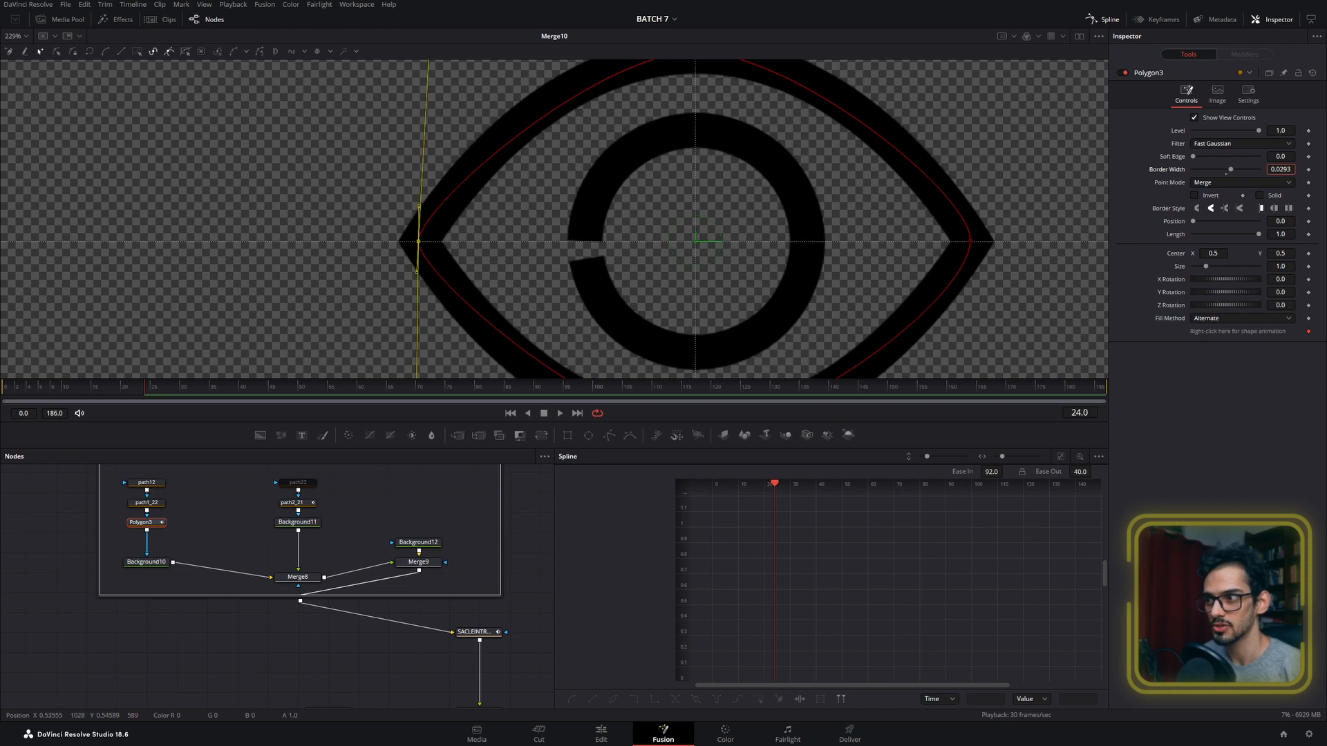
# - Set Polygon3's Paint Mode to Multiply and increase its Border Width to 0.0957
pyautogui.click(1200, 184)
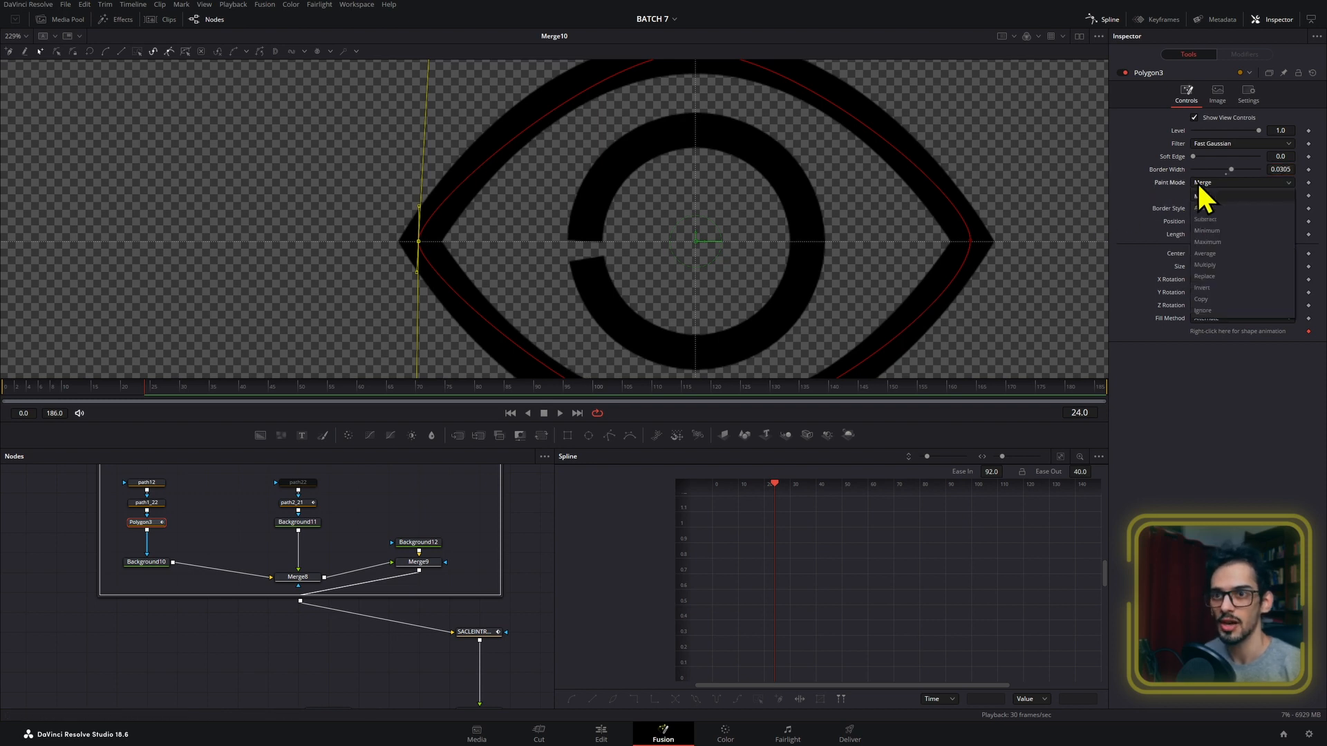
pyautogui.click(1229, 263)
pyautogui.moveTo(870, 147); pyautogui.dragTo(843, 153)
pyautogui.moveTo(1278, 168); pyautogui.dragTo(1322, 168)
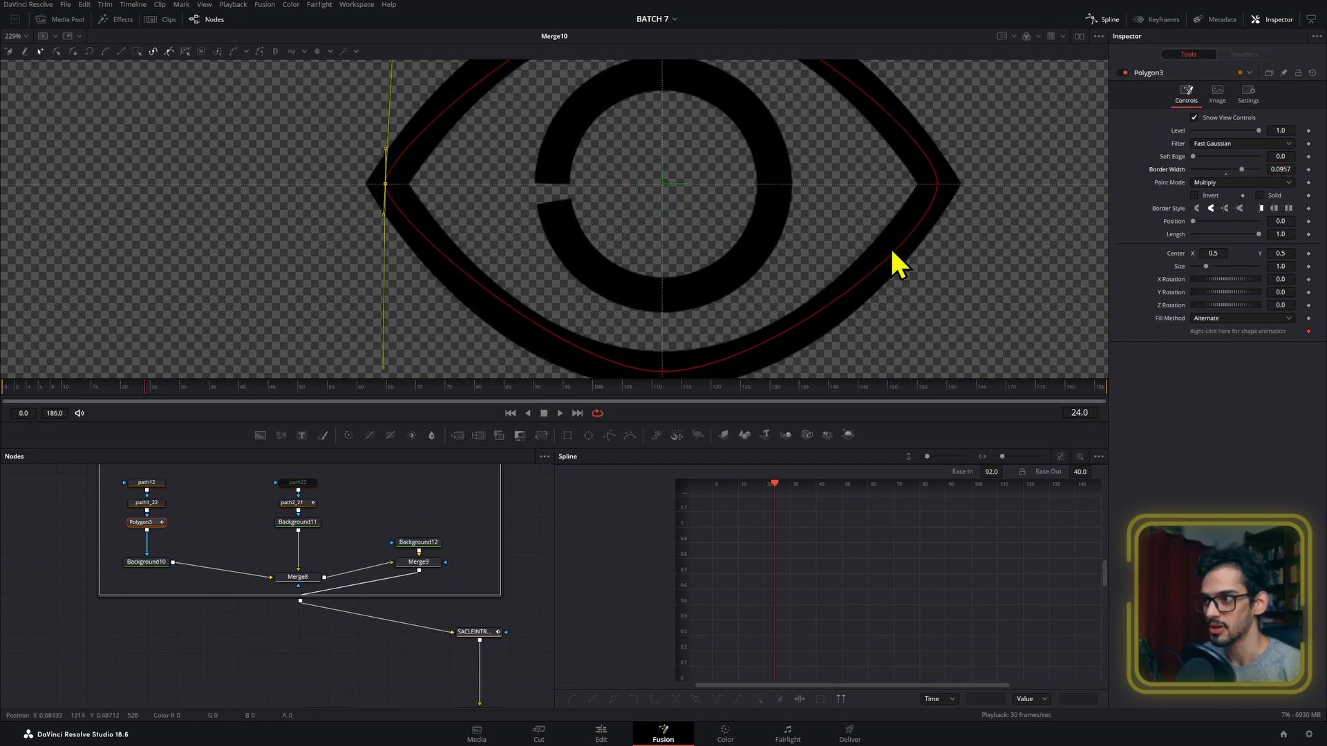
# - Slightly lengthen both handles of Polygon3's bottom point to centre the curve in the eye outline
pyautogui.moveTo(711, 324); pyautogui.dragTo(564, 352)
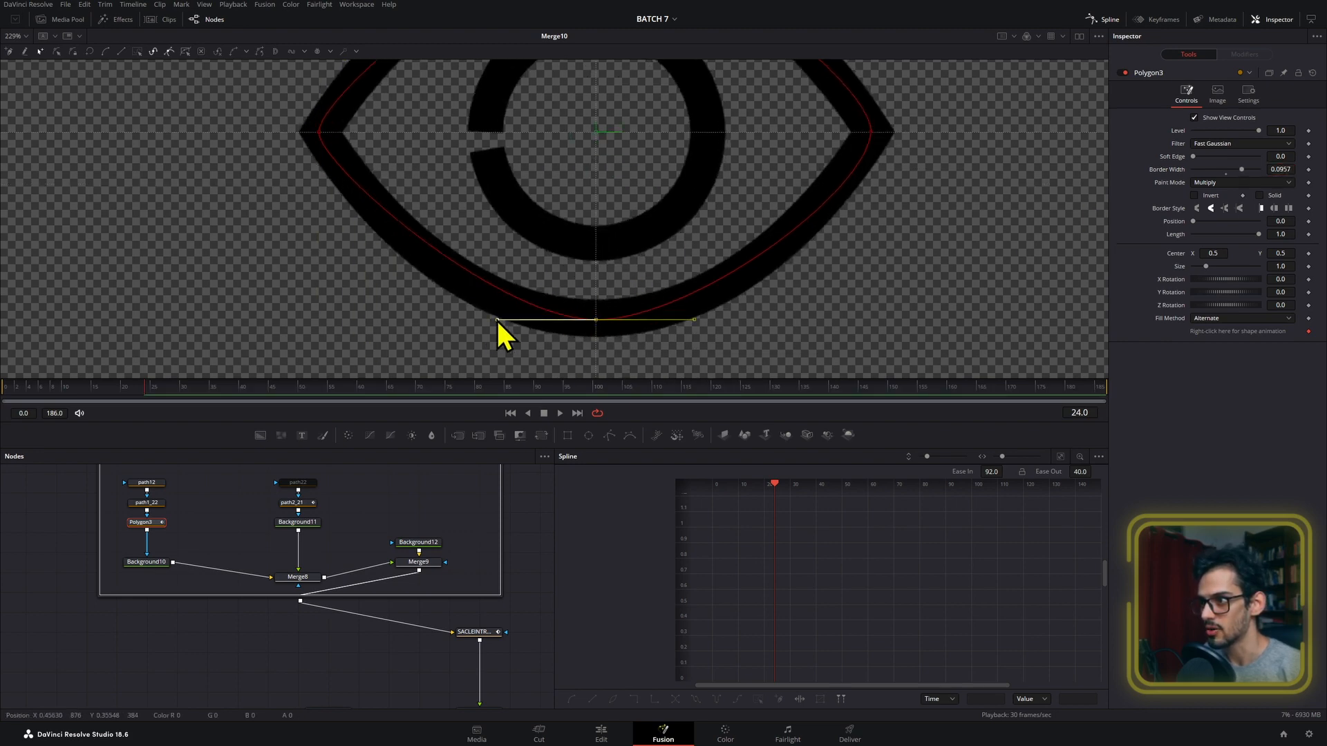
pyautogui.moveTo(497, 319); pyautogui.dragTo(483, 320)
pyautogui.moveTo(694, 320); pyautogui.dragTo(707, 320)
# - Check the border's coverage around the whole eye outline and reduce Polygon3's Border Width to 0.0923
pyautogui.moveTo(850, 138); pyautogui.dragTo(877, 261)
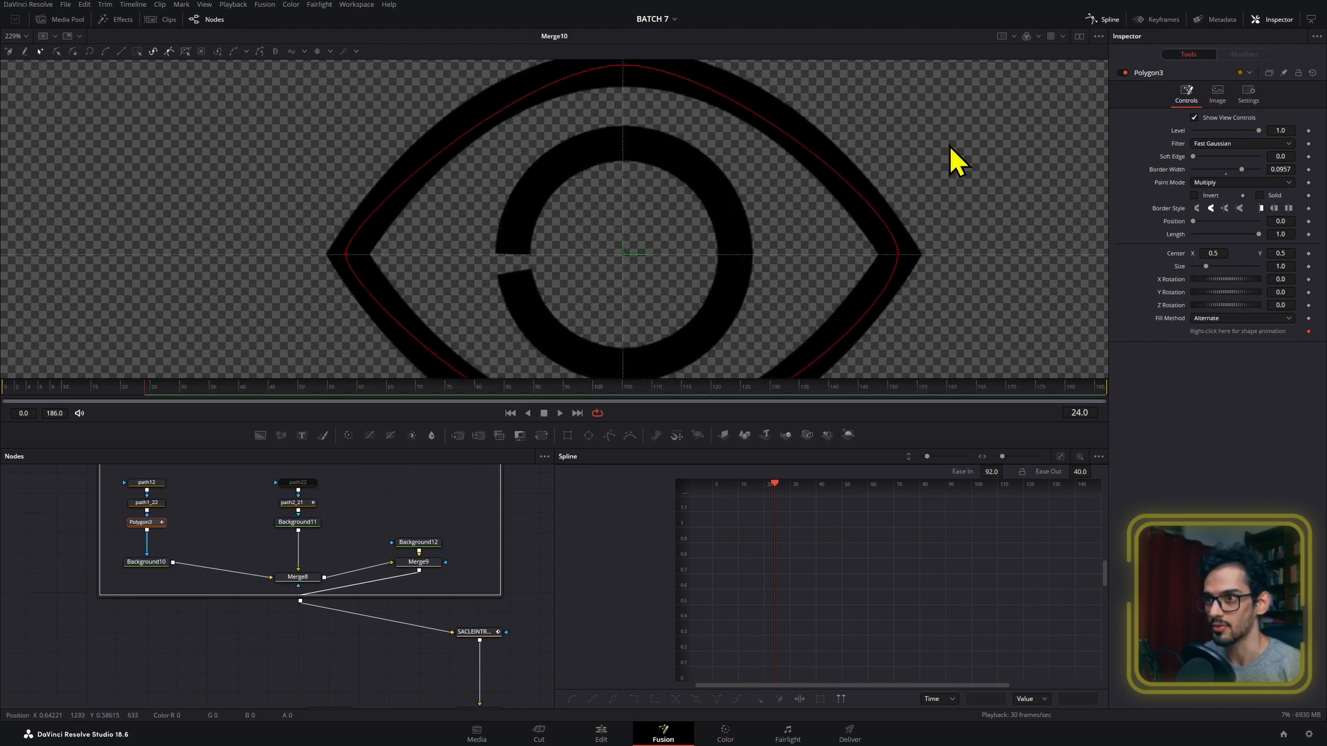
pyautogui.moveTo(981, 235); pyautogui.dragTo(834, 292)
pyautogui.scroll(-4, 775, 196)
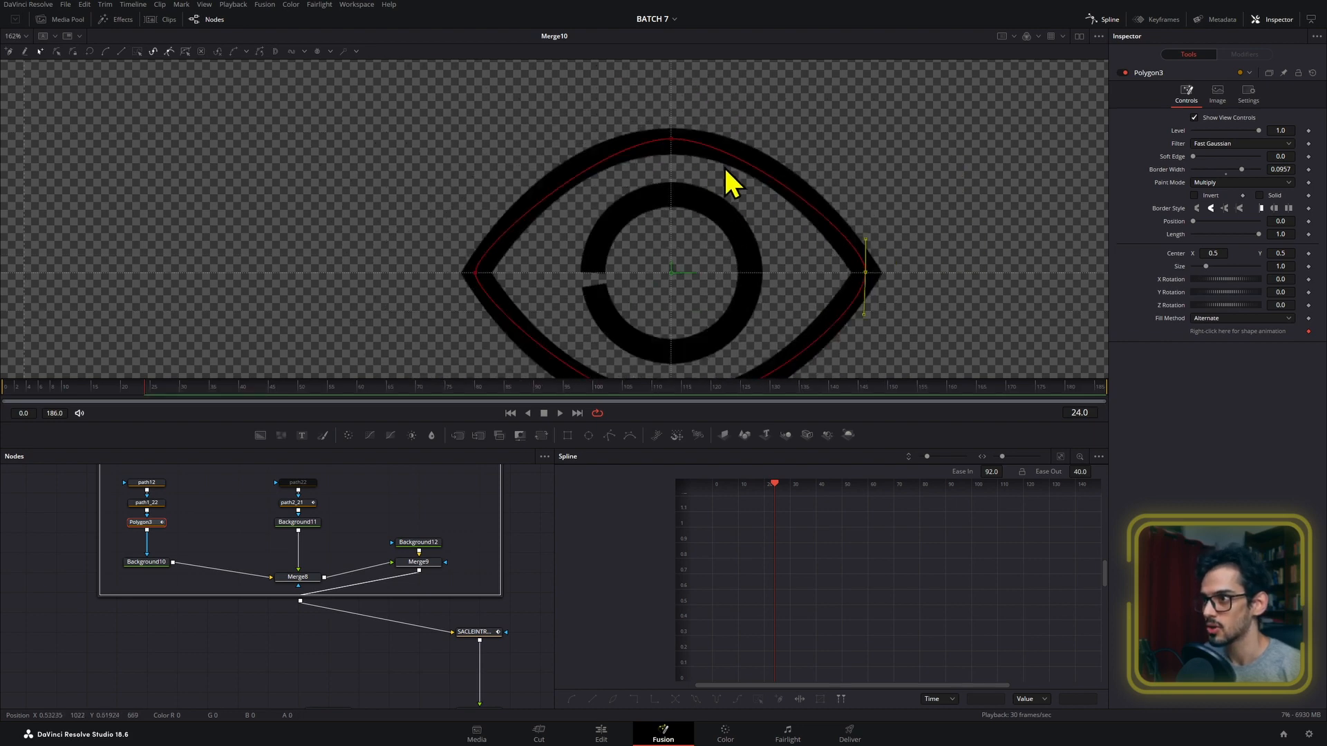
pyautogui.moveTo(725, 170); pyautogui.dragTo(692, 118)
pyautogui.moveTo(1278, 169); pyautogui.dragTo(1276, 169)
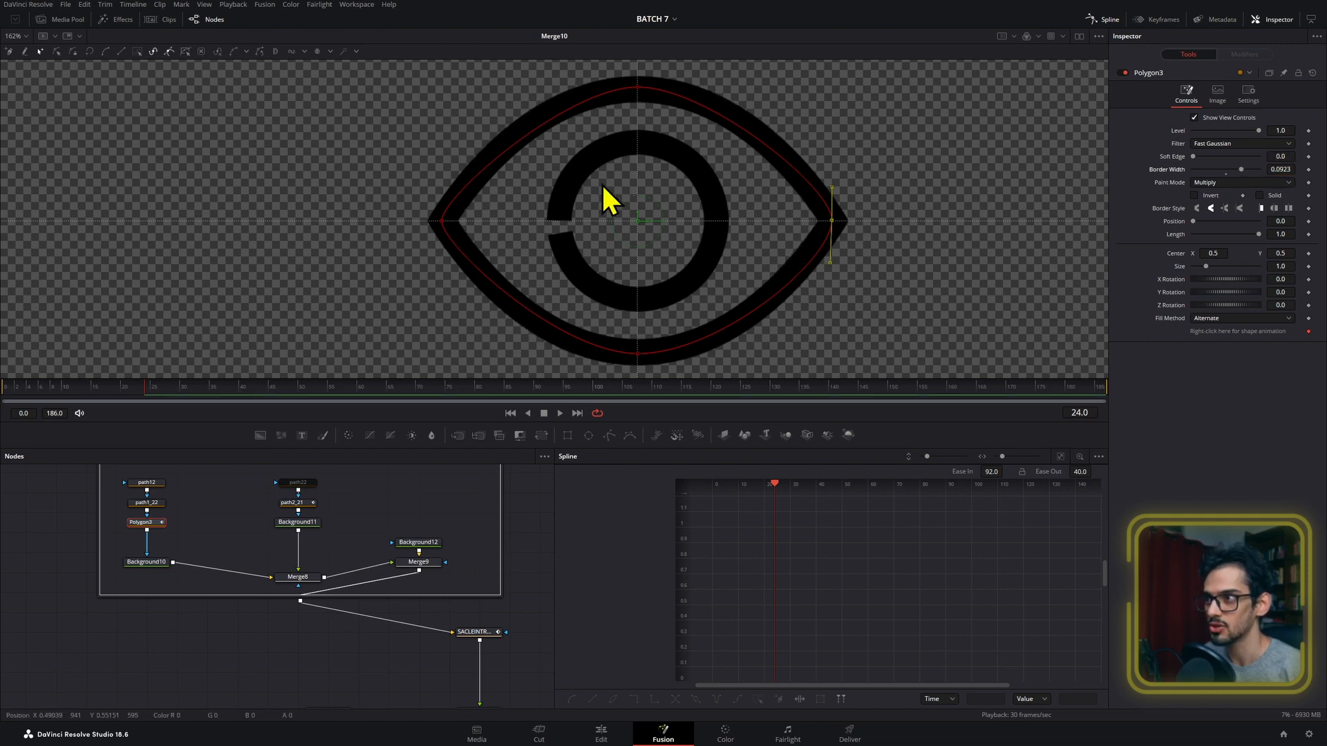
pyautogui.click(637, 87)
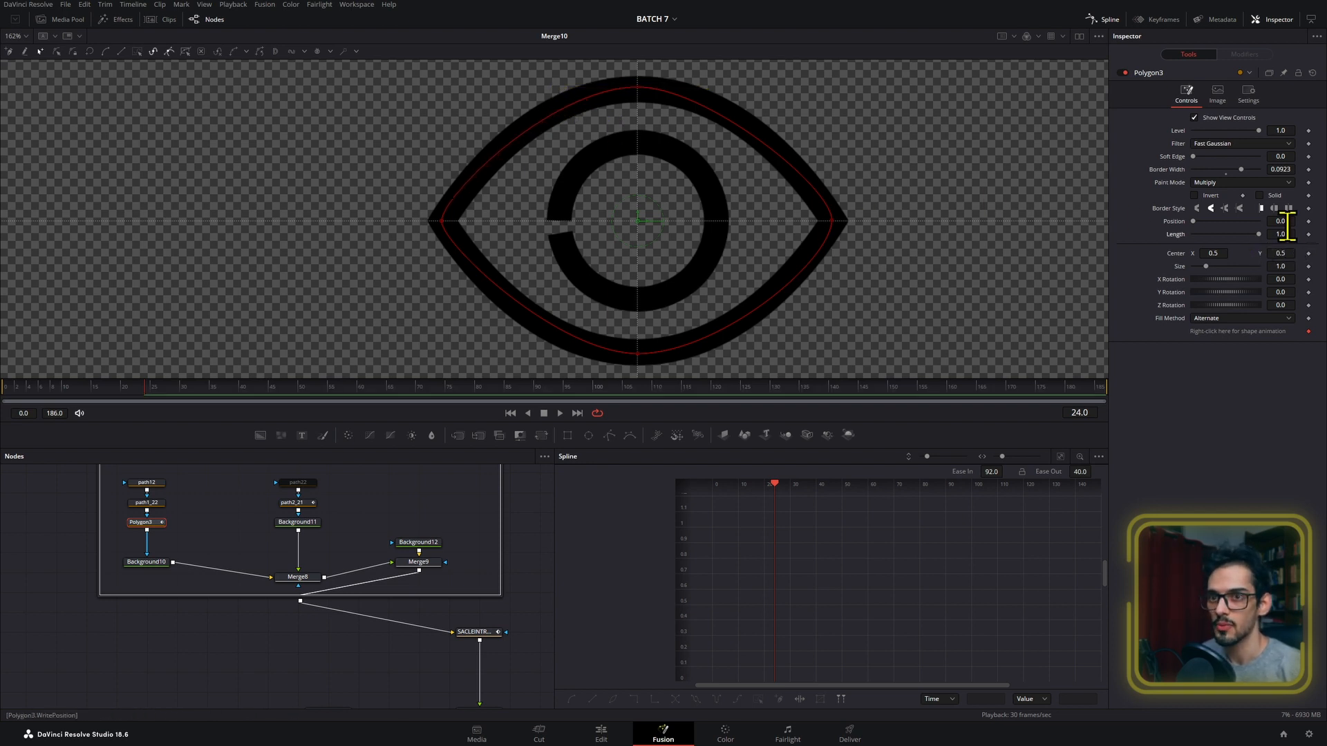
# - Reduce Polygon3's Length to 0.503 and tilt the right corner point's upper handle outward to level the cut end
pyautogui.moveTo(1285, 235); pyautogui.dragTo(1211, 236)
pyautogui.scroll(4, 819, 228)
pyautogui.scroll(-4, 889, 204)
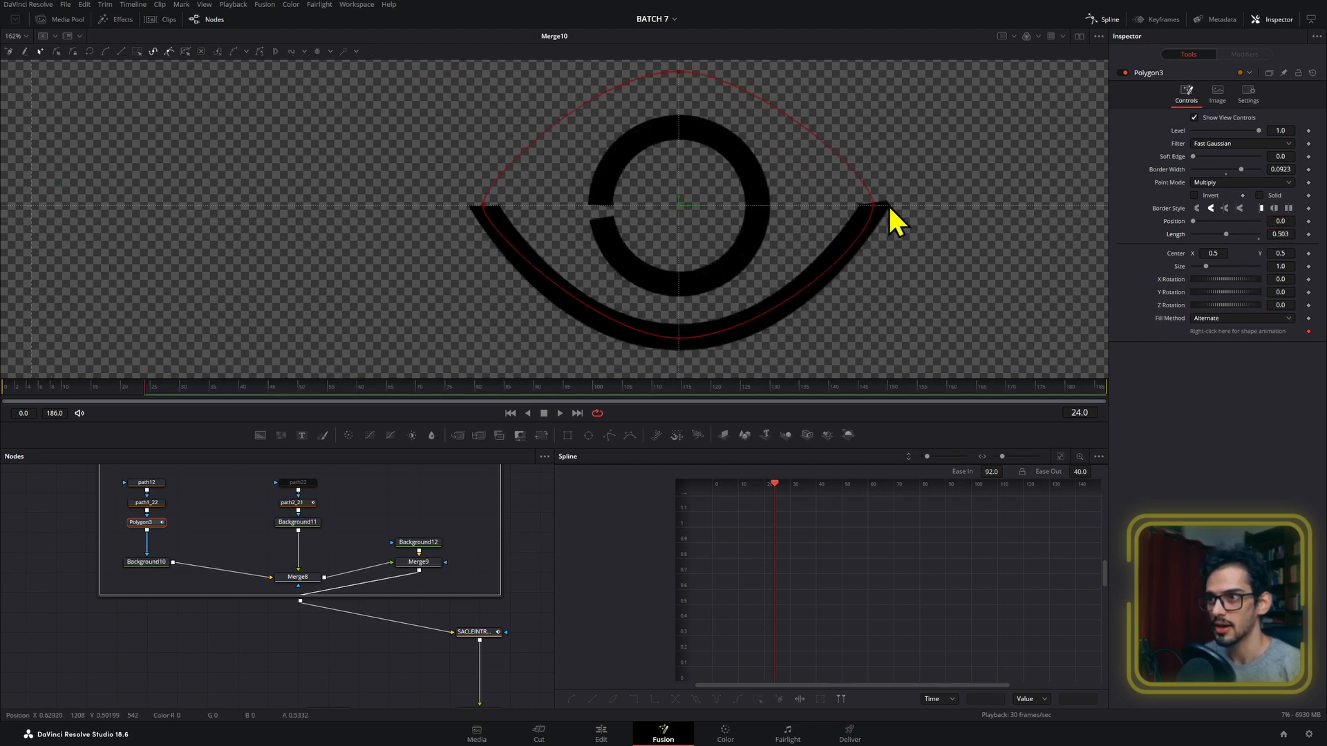
pyautogui.click(873, 205)
pyautogui.scroll(4, 891, 201)
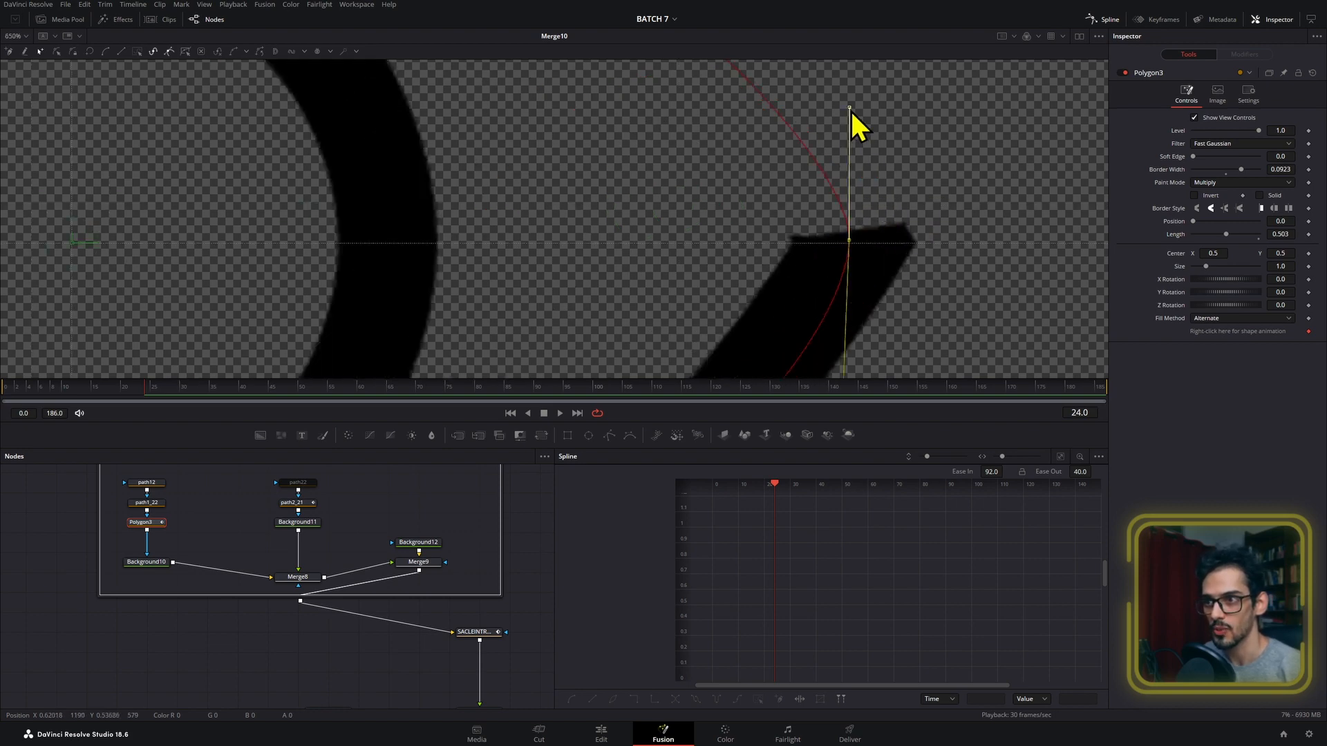
pyautogui.moveTo(851, 109); pyautogui.dragTo(876, 124)
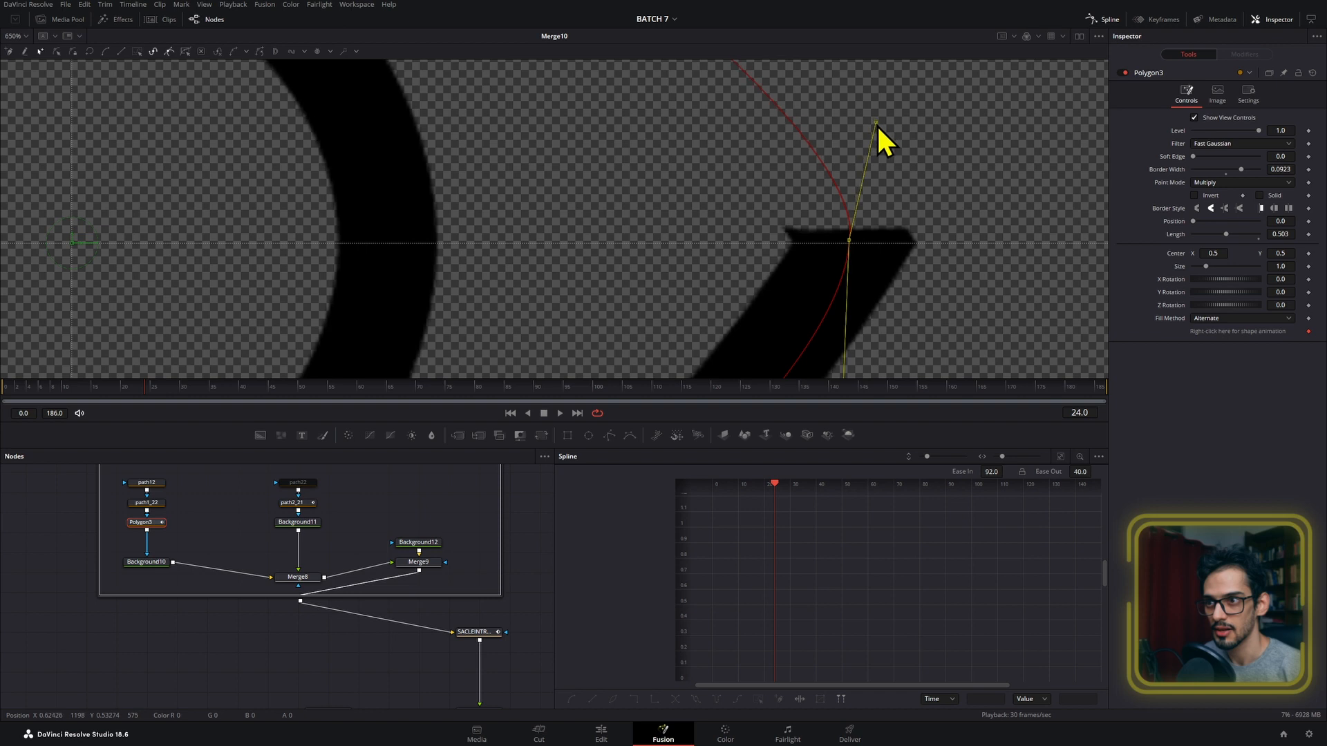
# - Preview the outline's reveal past the right corner at Length 0.527 and restore Polygon3's Length to 1.0
pyautogui.moveTo(1286, 234)
pyautogui.mouseDown()
pyautogui.moveTo(1266, 234)
pyautogui.moveTo(1320, 235)
pyautogui.moveTo(1270, 234)
pyautogui.mouseUp()
pyautogui.scroll(-3, 801, 238)
pyautogui.scroll(2, 817, 242)
pyautogui.scroll(3, 840, 197)
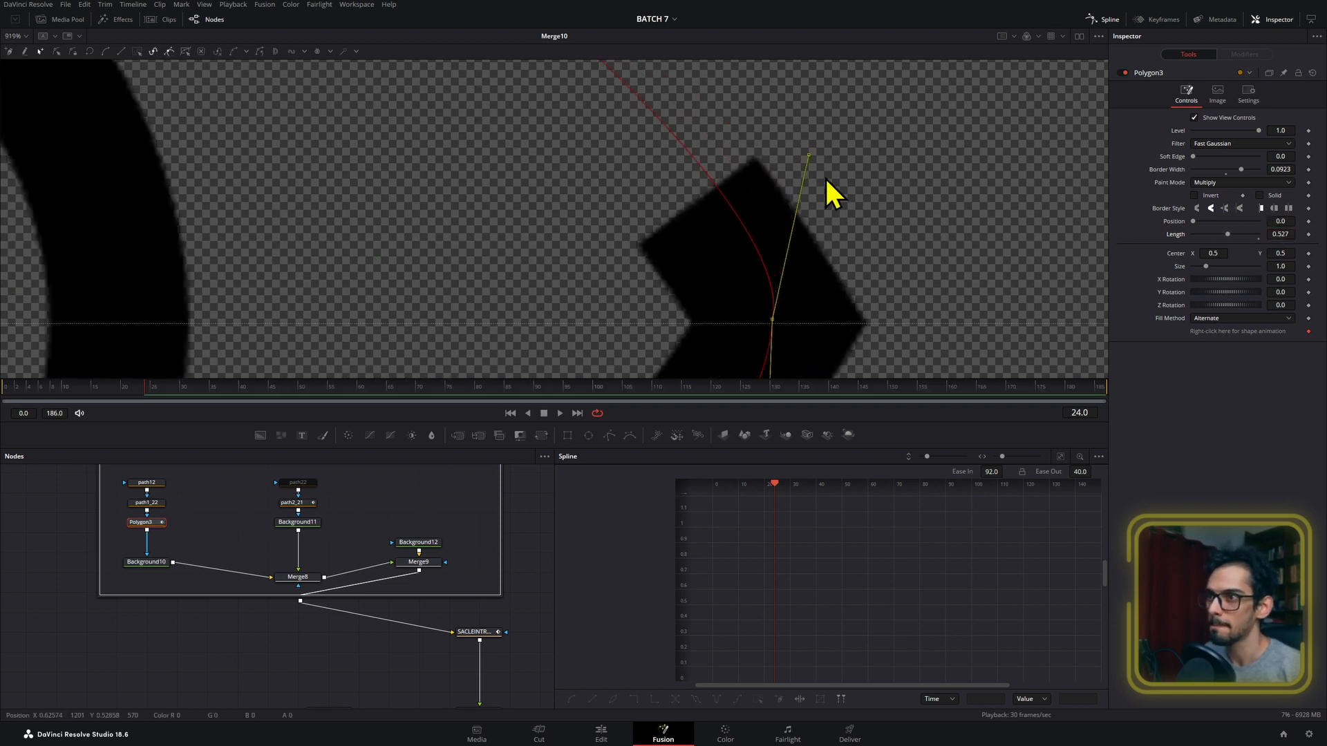
pyautogui.scroll(-5, 826, 179)
pyautogui.moveTo(1277, 234); pyautogui.dragTo(1320, 234)
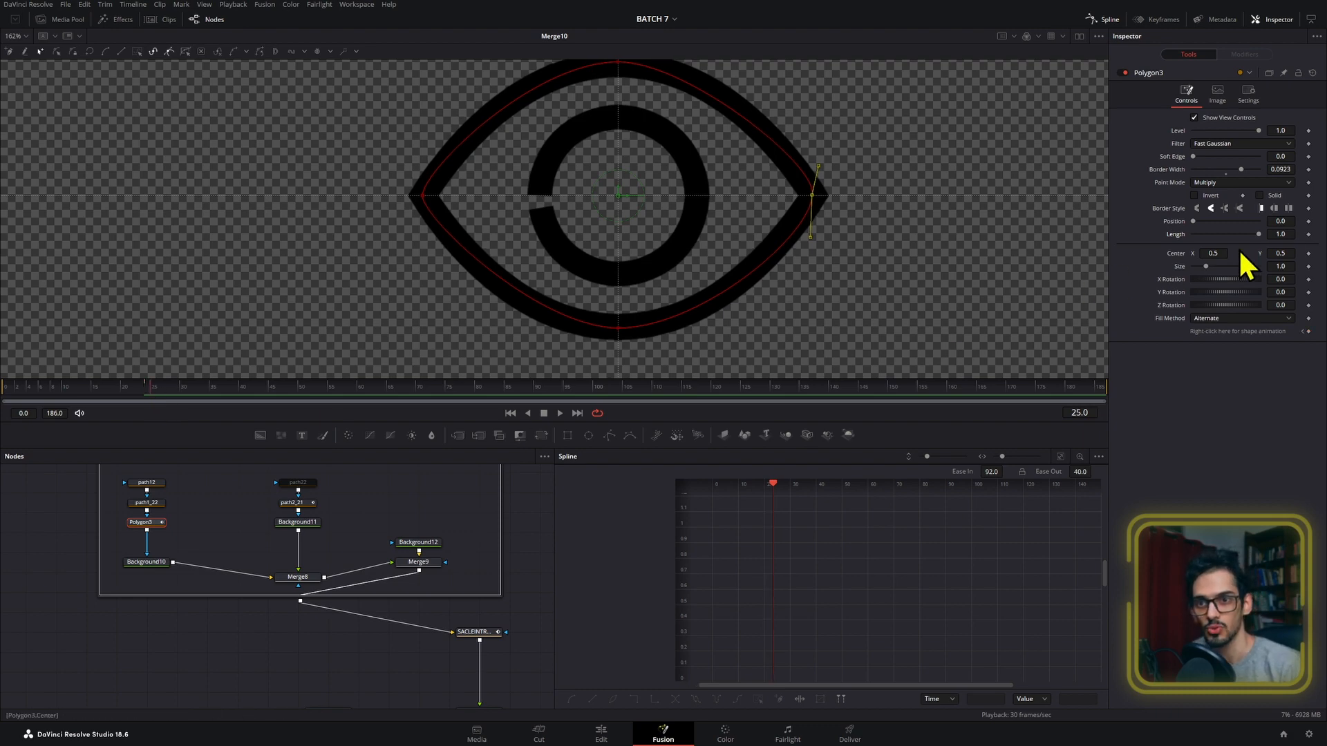
# - Keyframe Polygon3's Length at 0 on frame 25 and 1.0 on frame 45 to write on the eye outline
pyautogui.click(1309, 234)
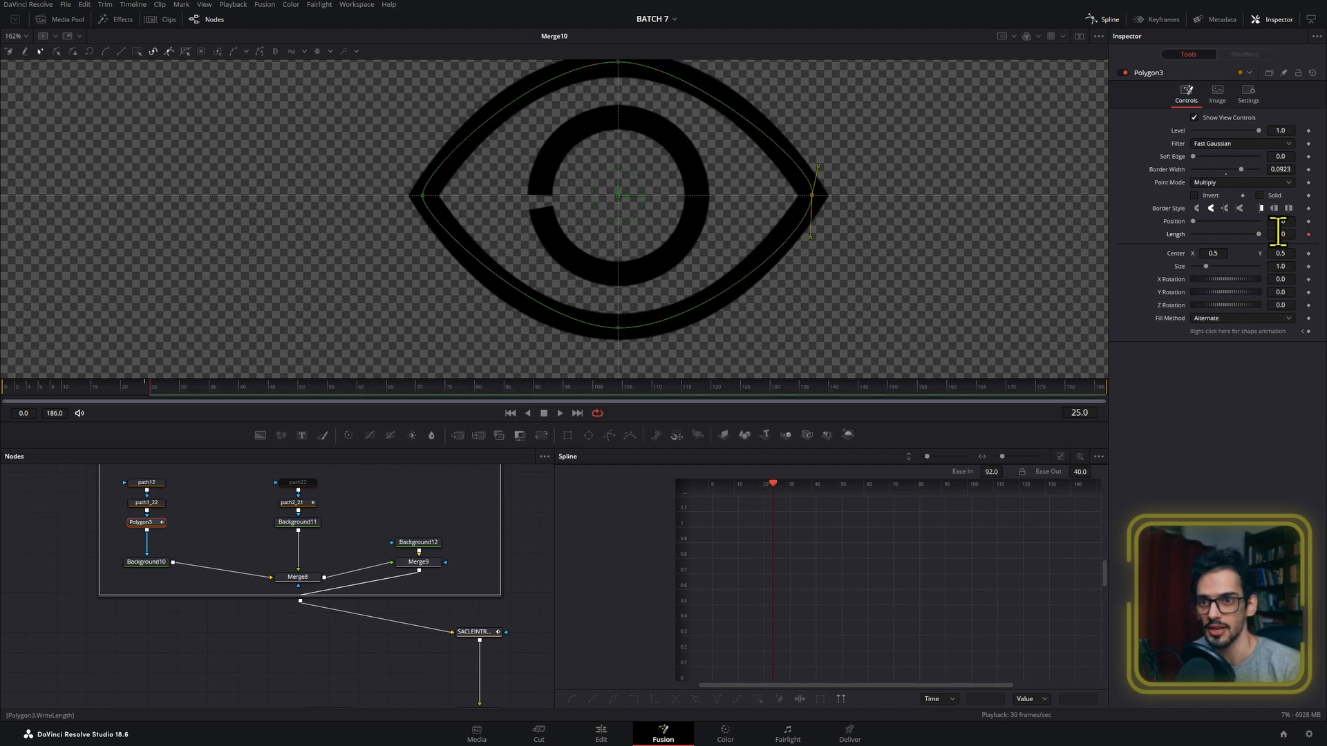
pyautogui.moveTo(1278, 235); pyautogui.dragTo(1193, 235)
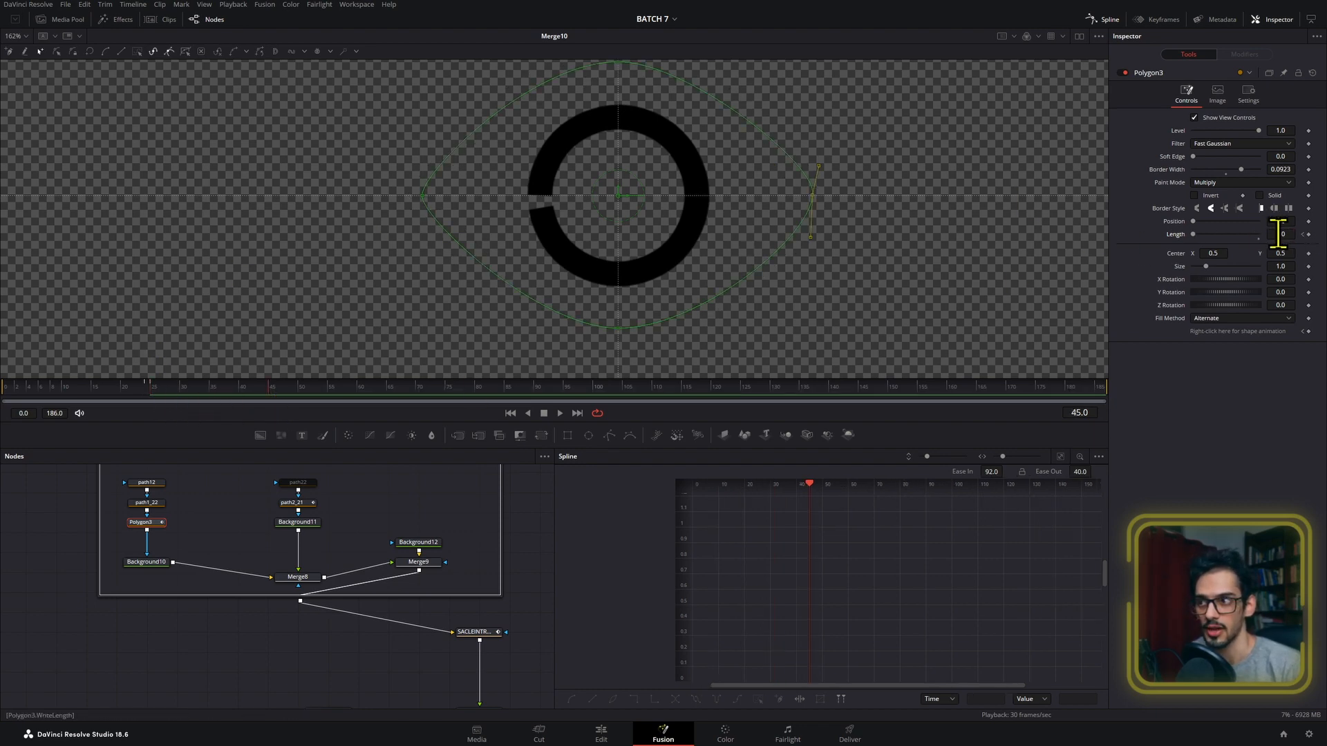
pyautogui.moveTo(1278, 235); pyautogui.dragTo(1324, 234)
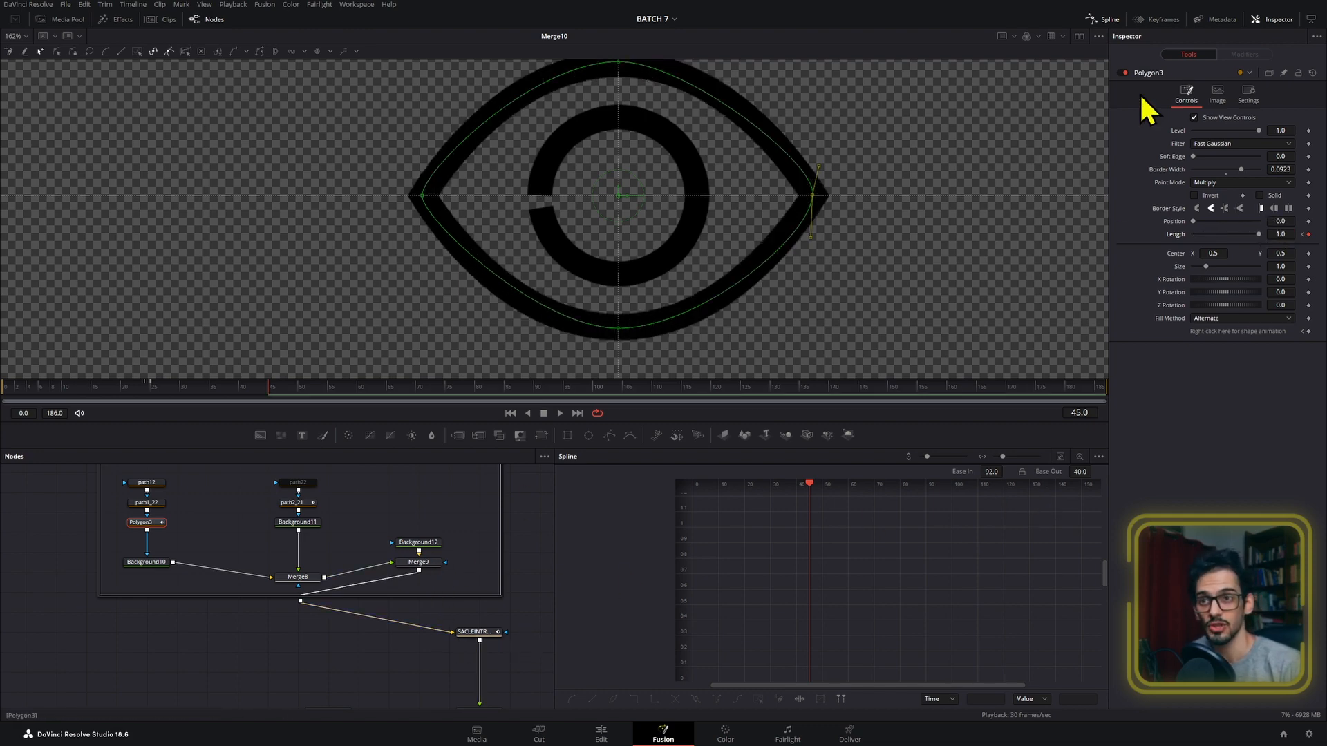
# - Close the Spline editor and display MediaOut1's full frame in the viewer
pyautogui.click(1106, 20)
pyautogui.click(666, 602)
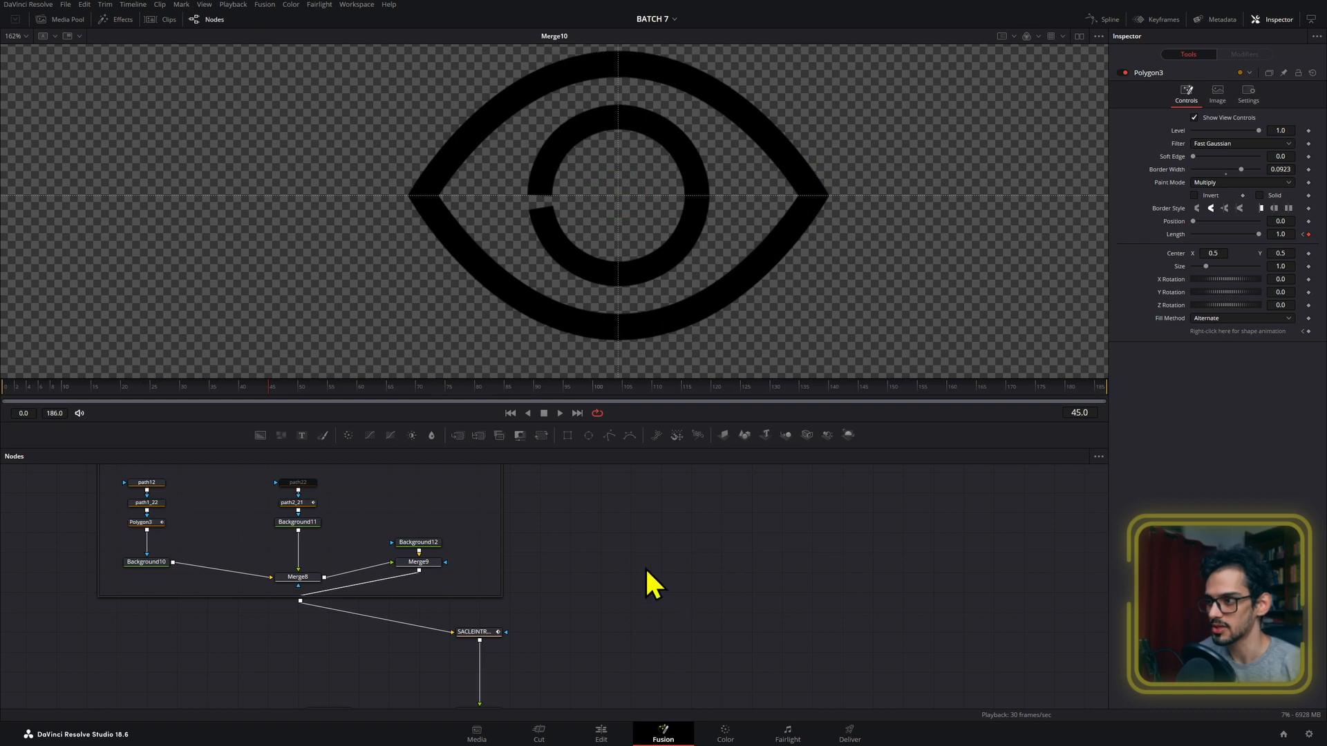
pyautogui.scroll(-8, 660, 320)
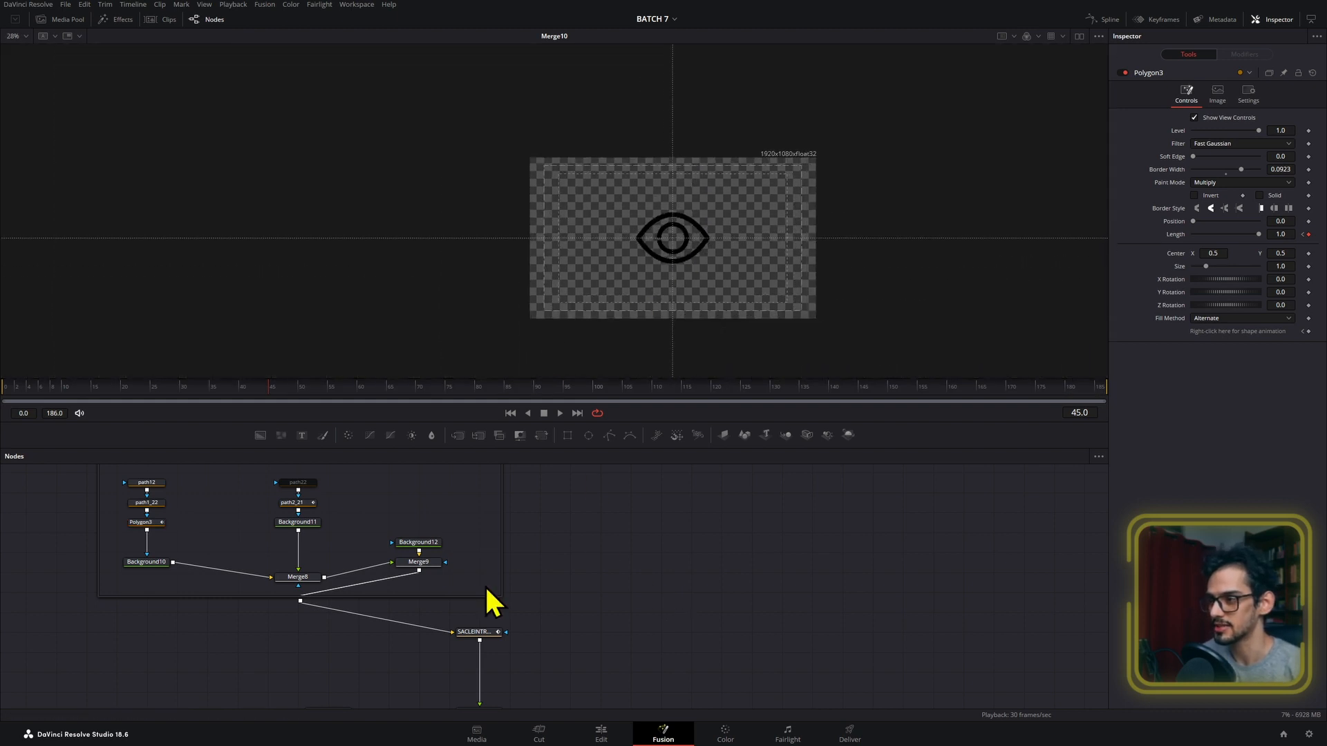
pyautogui.scroll(-3, 544, 611)
pyautogui.moveTo(380, 595); pyautogui.dragTo(458, 515)
pyautogui.scroll(5, 353, 608)
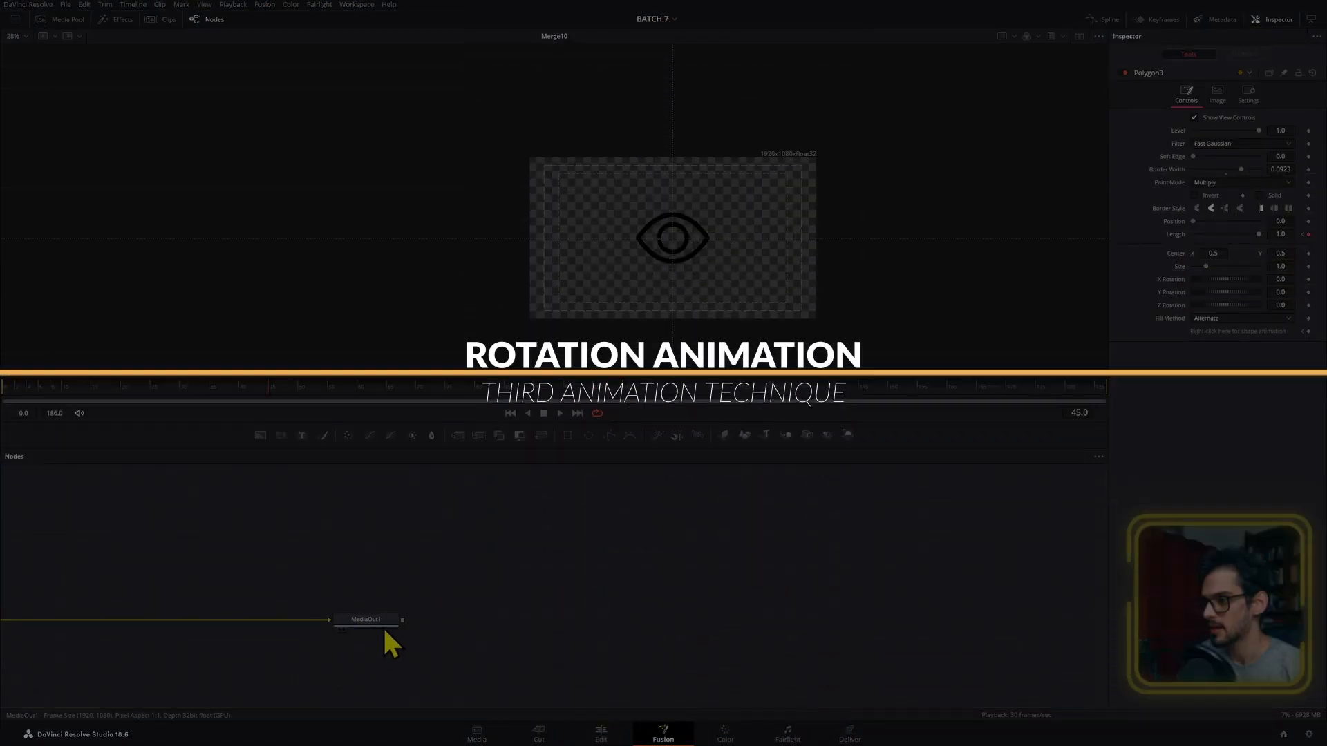
pyautogui.click(383, 625)
pyautogui.press('2')
# - Select the ROTATION1 node and play the reference eye's rotation animation from frame 25
pyautogui.moveTo(353, 556); pyautogui.dragTo(750, 536)
pyautogui.moveTo(284, 515); pyautogui.dragTo(375, 568)
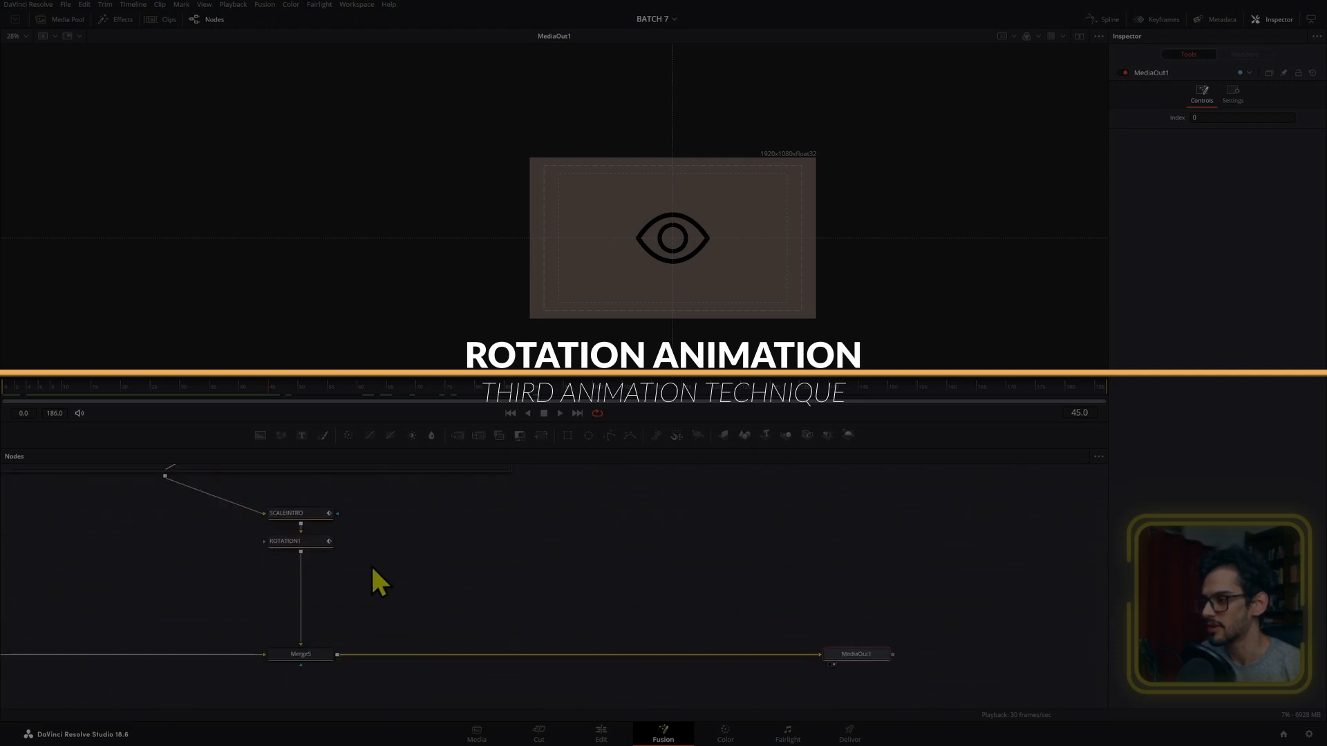
pyautogui.click(320, 547)
pyautogui.click(156, 393)
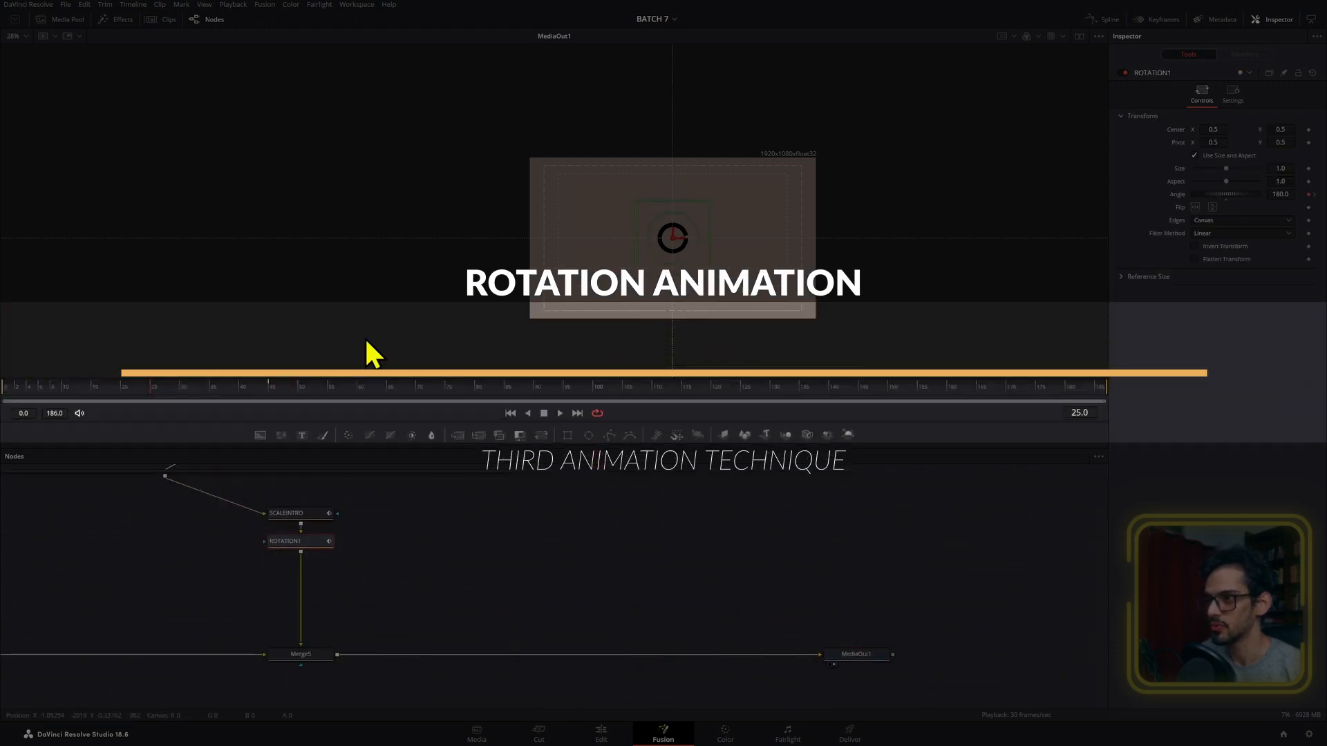
pyautogui.scroll(5, 691, 225)
pyautogui.press('space')
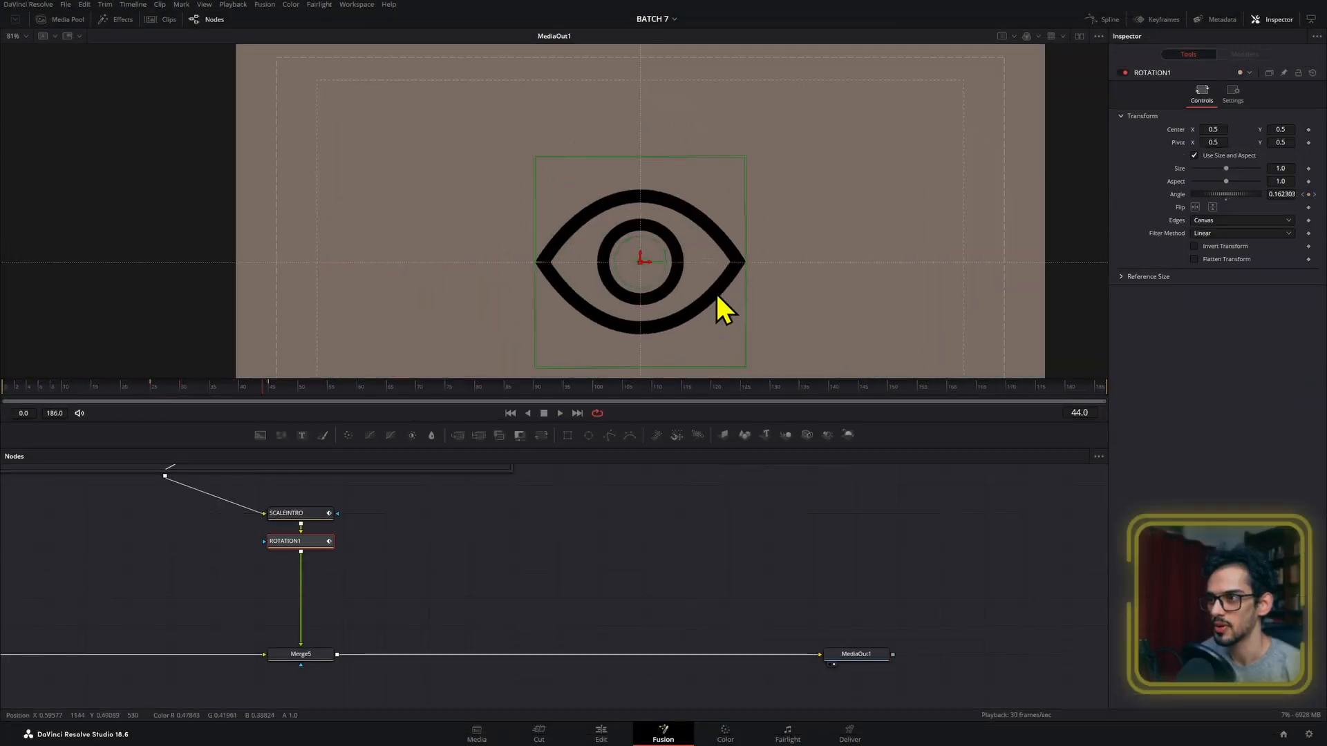
# - Return to the eye build's node tree and display Merge10 in the viewer
pyautogui.scroll(-4, 727, 582)
pyautogui.scroll(-2, 727, 582)
pyautogui.moveTo(817, 568); pyautogui.dragTo(430, 535)
pyautogui.scroll(7, 678, 519)
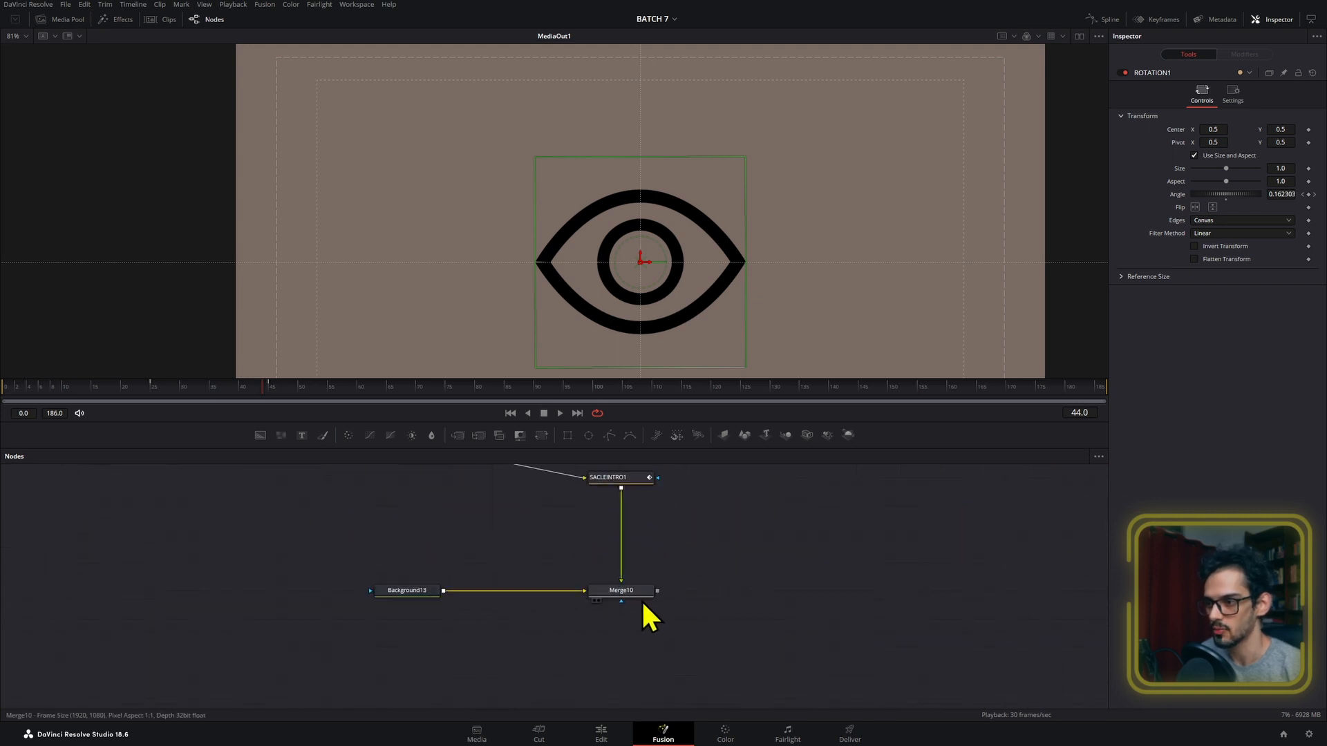
pyautogui.click(637, 595)
pyautogui.press('2')
# - Add a Transform node after SACLEINTRO1 and rename it ROTATIONINTRO2
pyautogui.click(636, 484)
pyautogui.hotkey('shift', 'space')
pyautogui.write('TRANS')
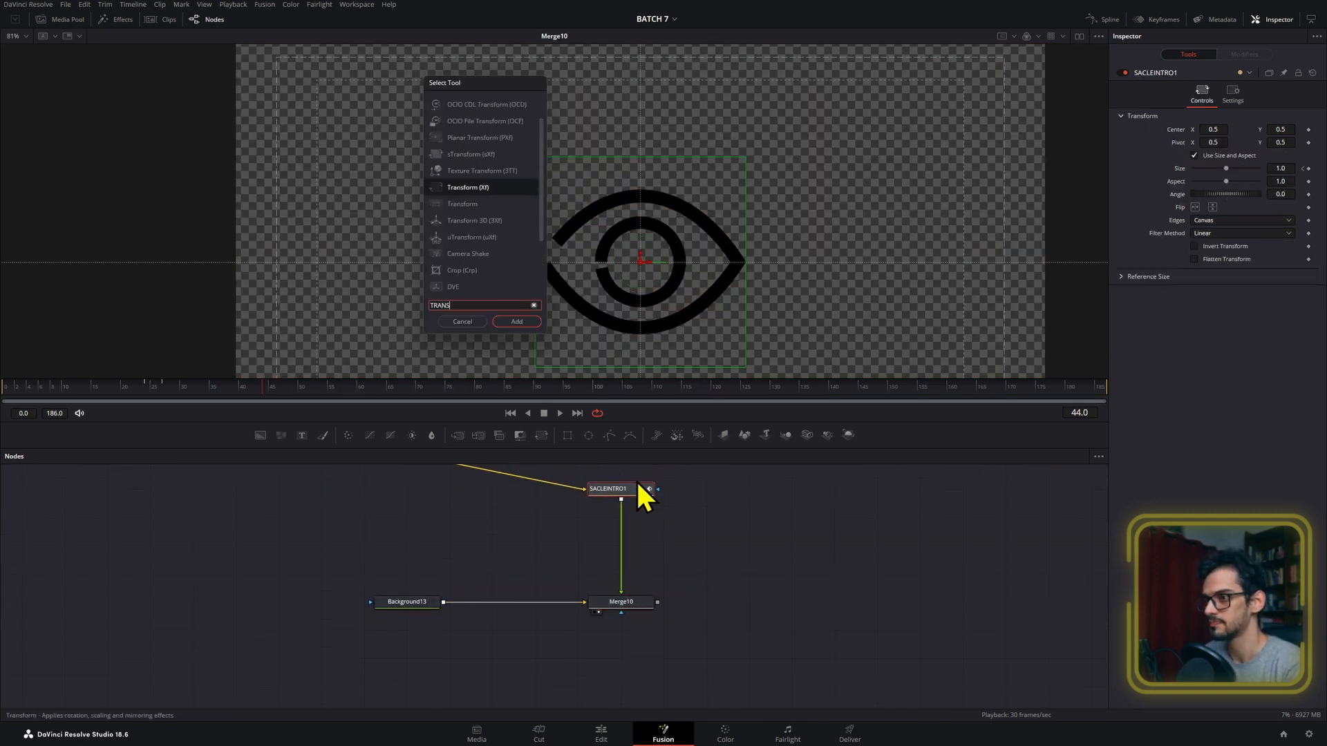
pyautogui.press('Return')
pyautogui.press('F2')
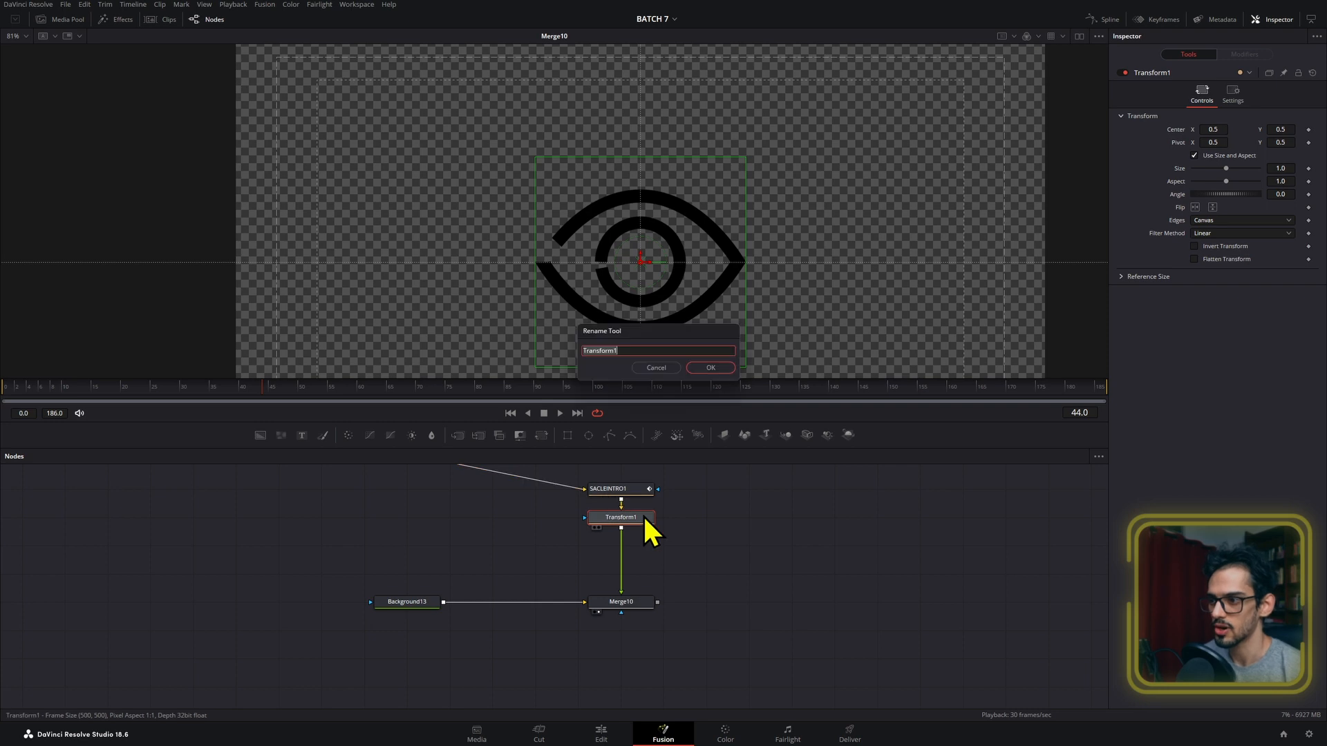
pyautogui.write('r')
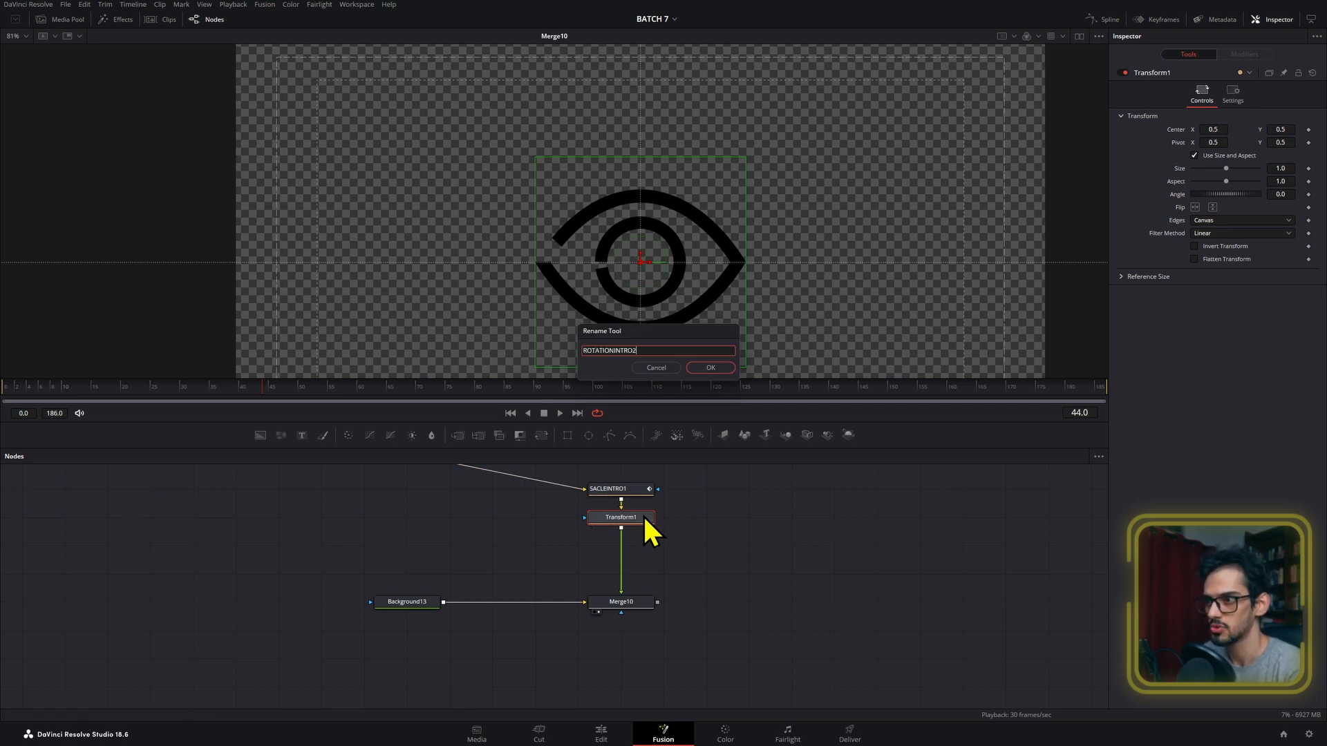
pyautogui.press('Return')
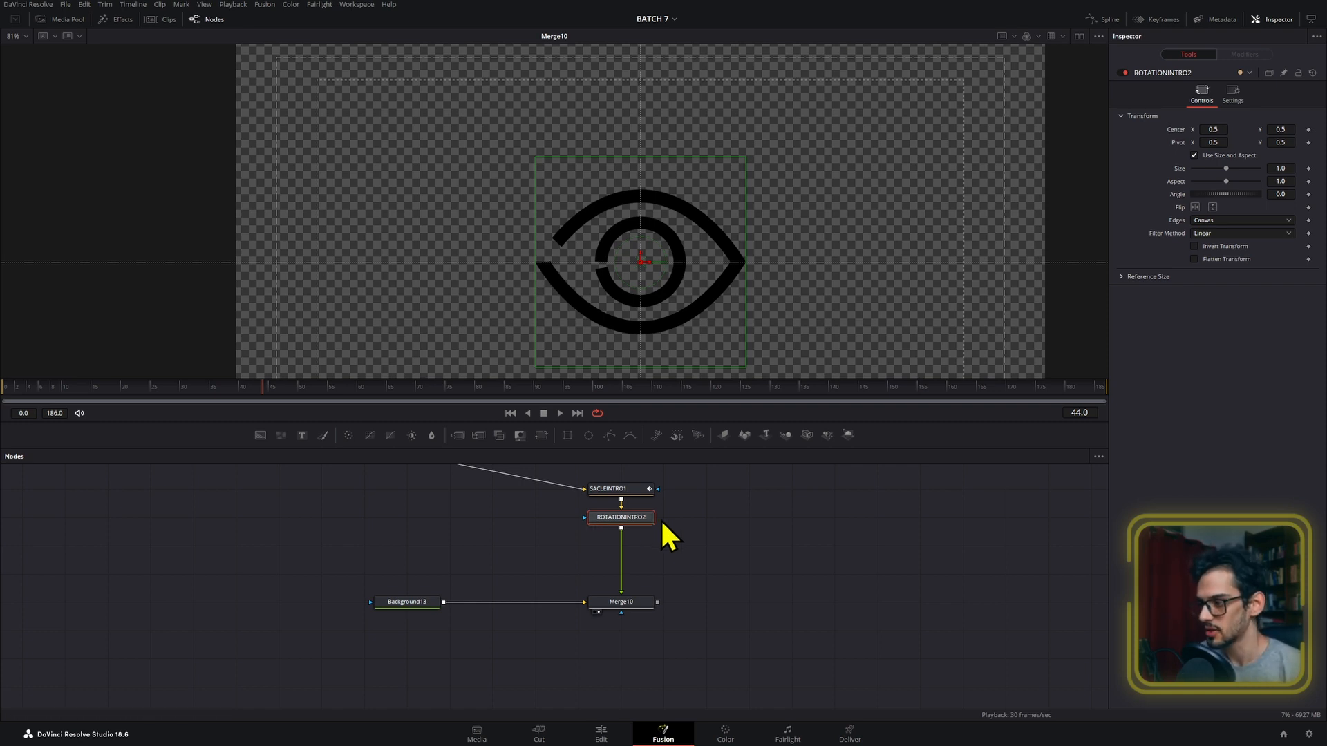
# - Keyframe ROTATIONINTRO2's Angle at 180 on frame 25 and 0 on frame 45
pyautogui.moveTo(674, 520); pyautogui.dragTo(643, 545)
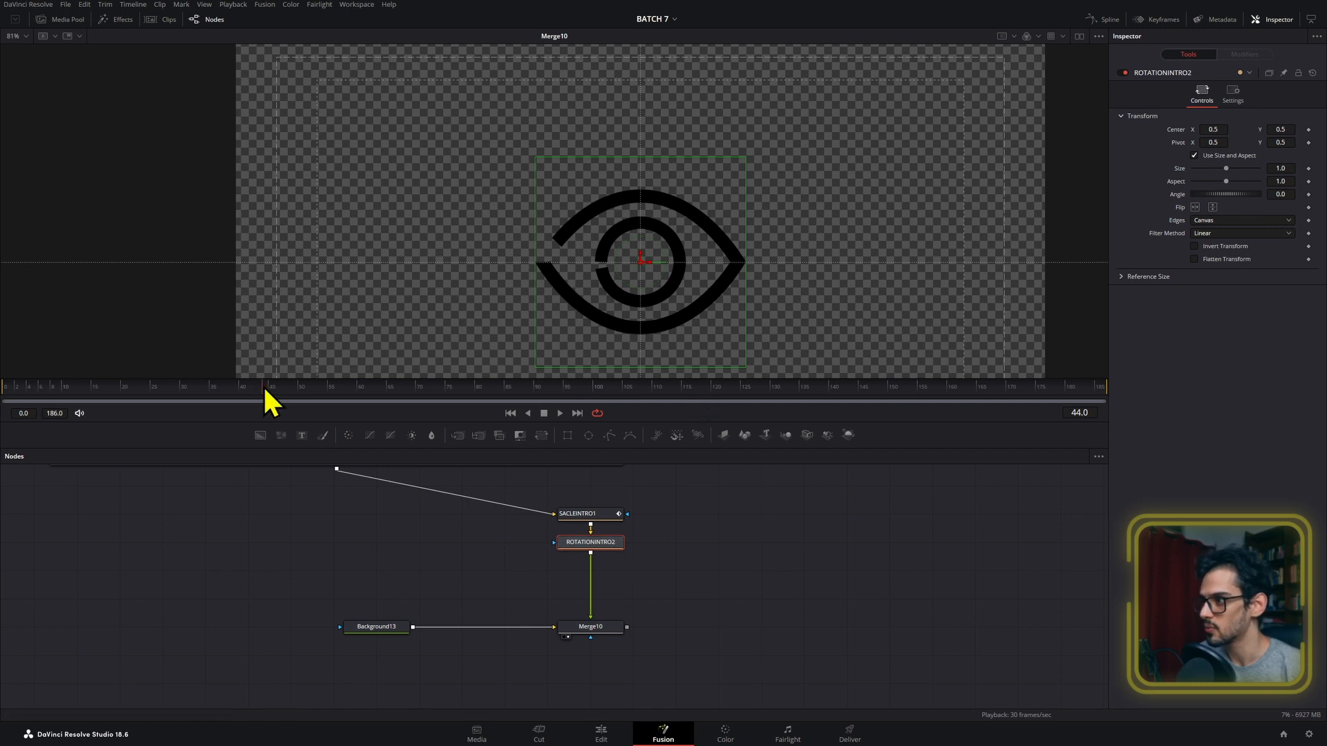
pyautogui.moveTo(266, 393); pyautogui.dragTo(158, 397)
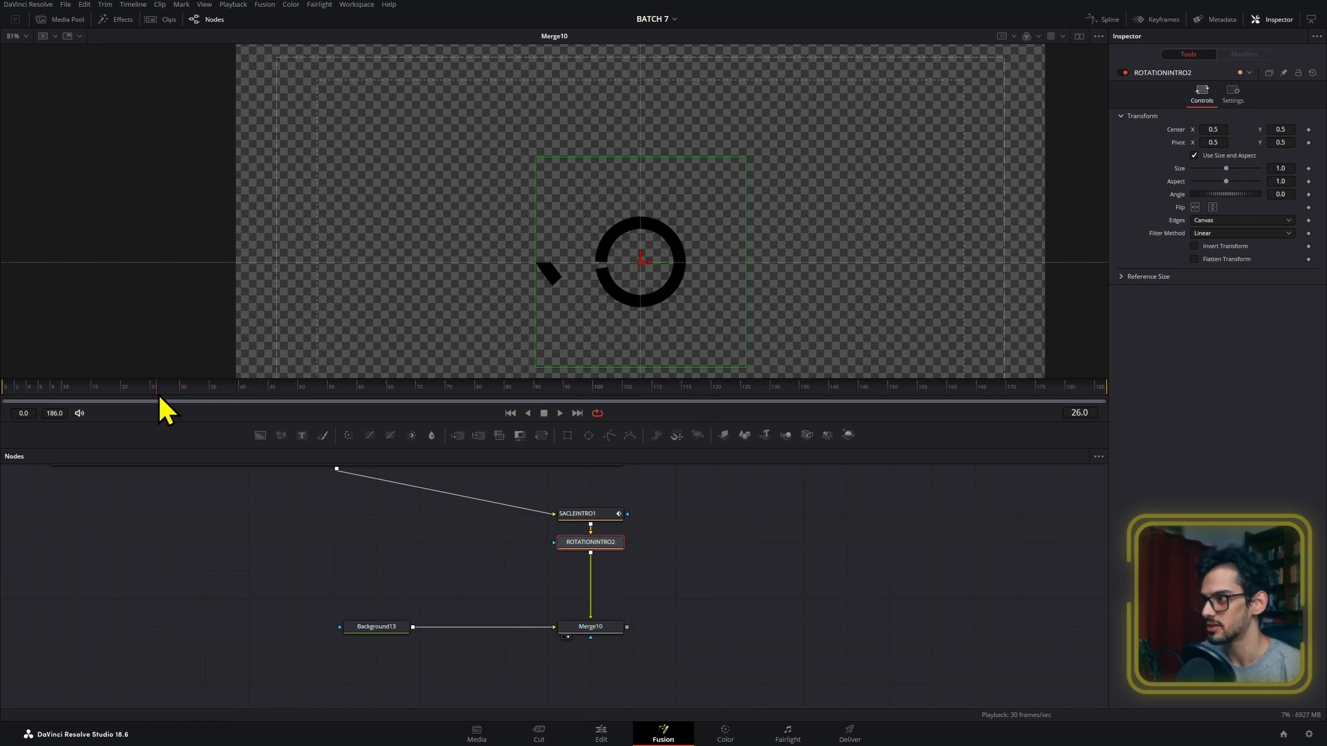
pyautogui.moveTo(1280, 194); pyautogui.dragTo(1259, 215)
pyautogui.press('Tab')
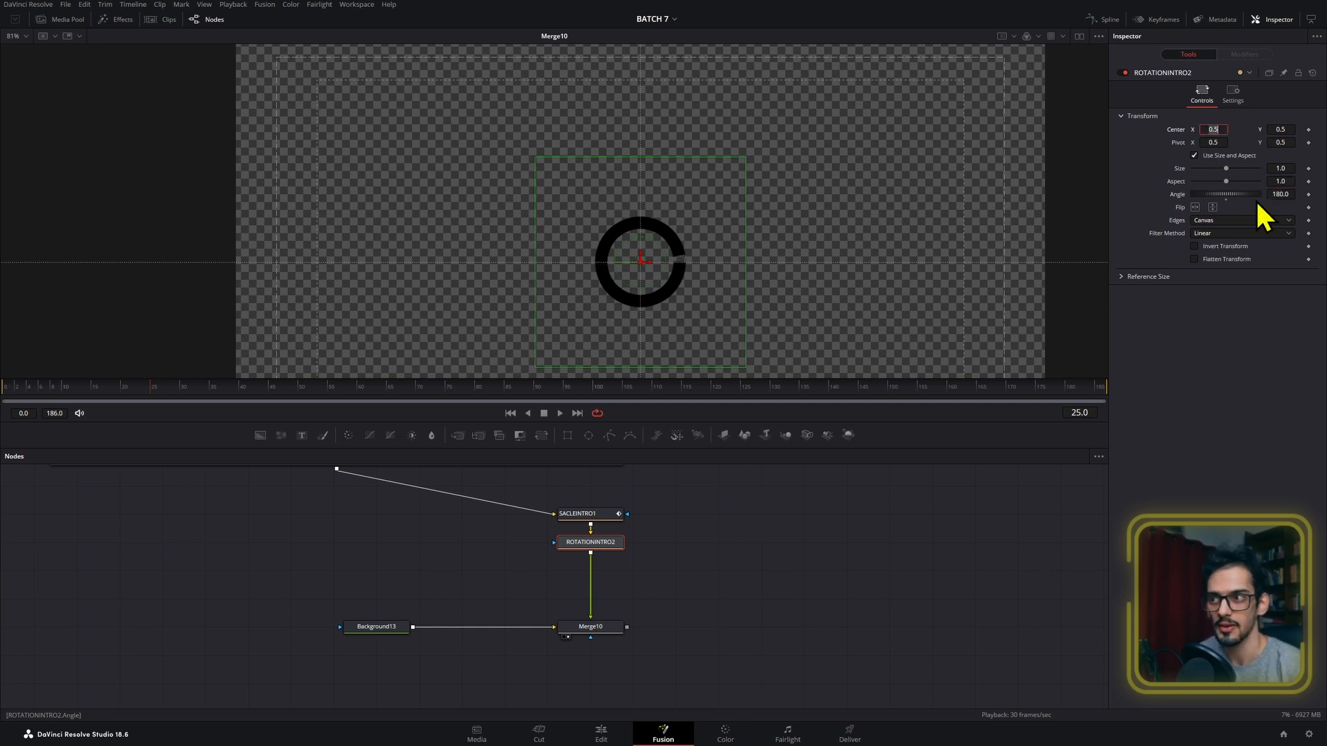
pyautogui.click(1308, 195)
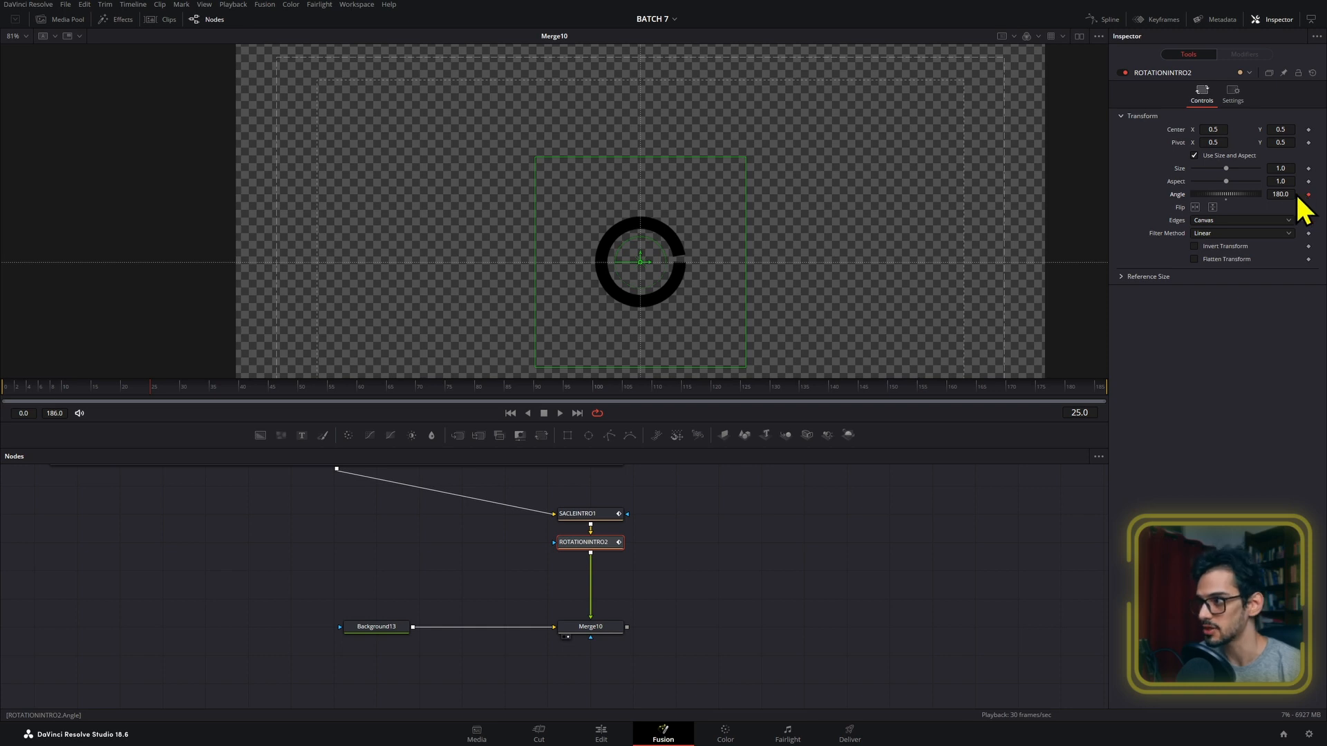
pyautogui.click(270, 392)
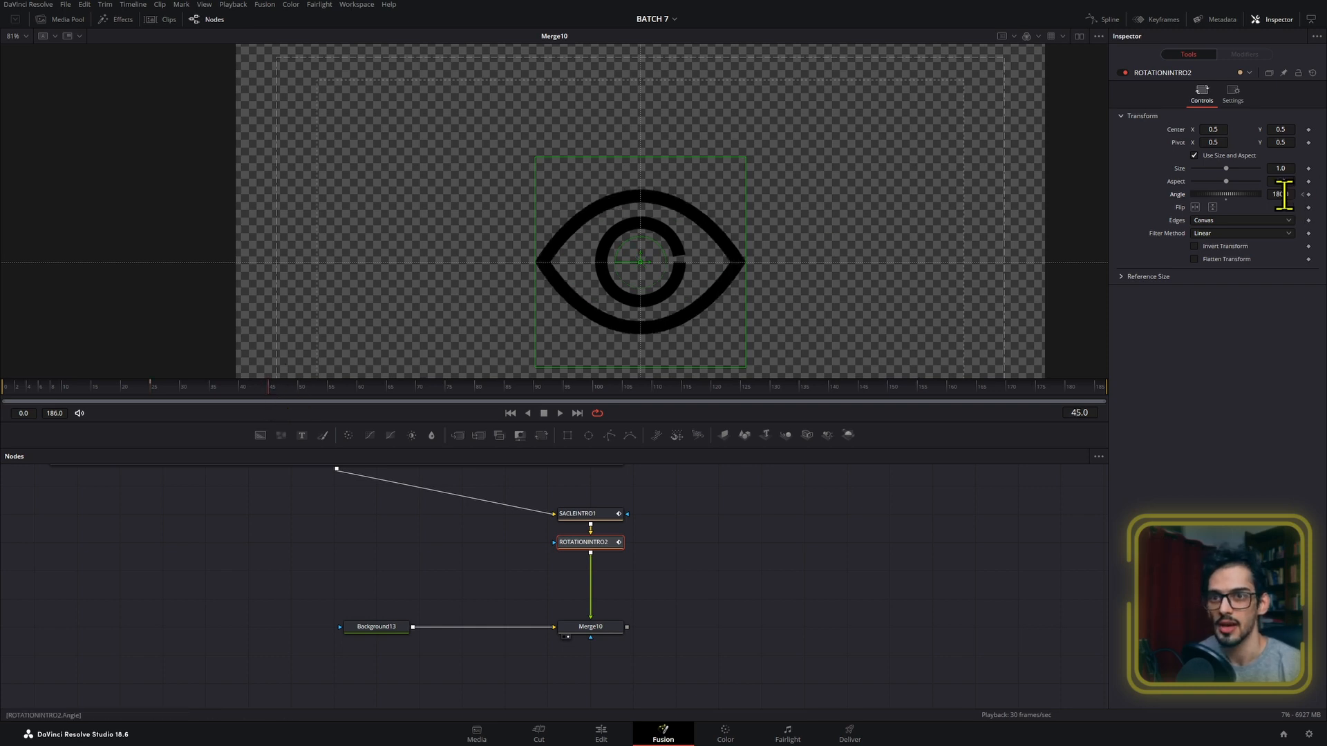
pyautogui.write('0')
pyautogui.press('Tab')
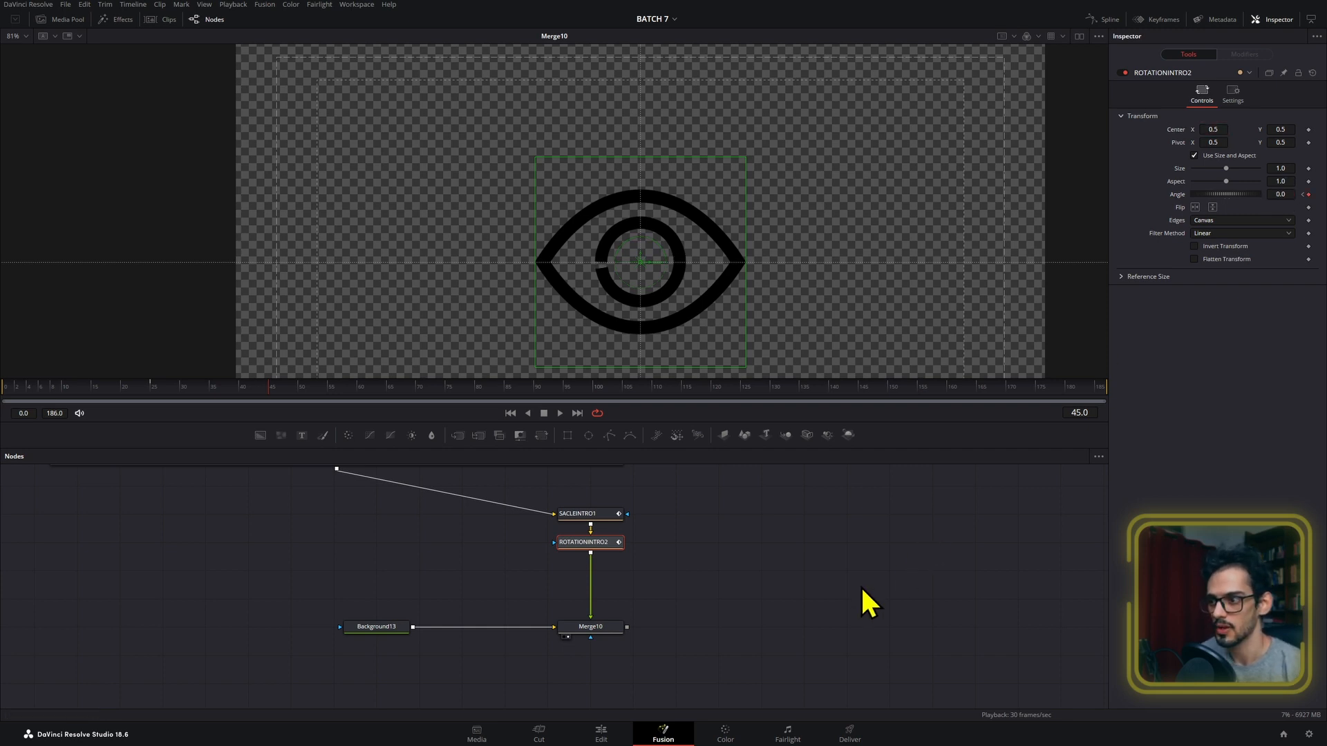
# - Show the curves of Polygon3's Length and ROTATIONINTRO2's Angle together in the Spline editor
pyautogui.click(1108, 19)
pyautogui.scroll(5, 326, 542)
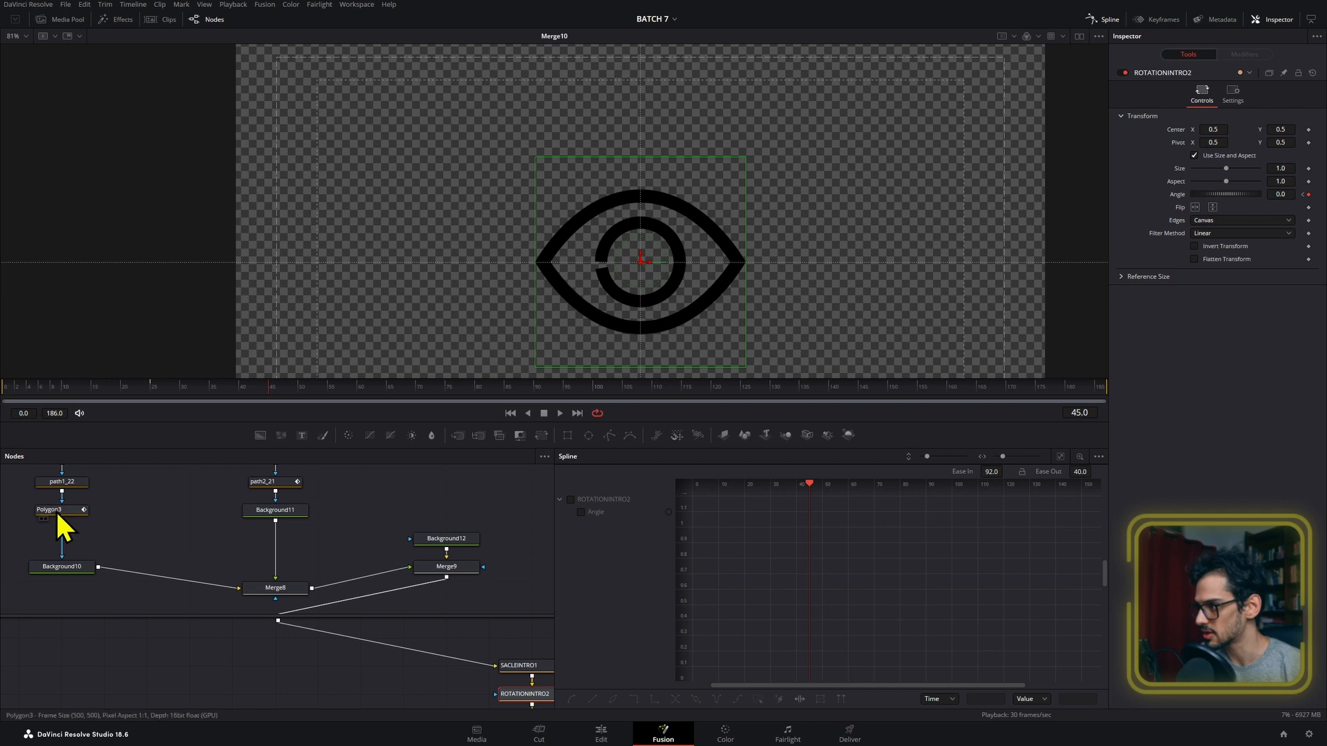
pyautogui.click(56, 509)
pyautogui.click(599, 549)
pyautogui.click(597, 525)
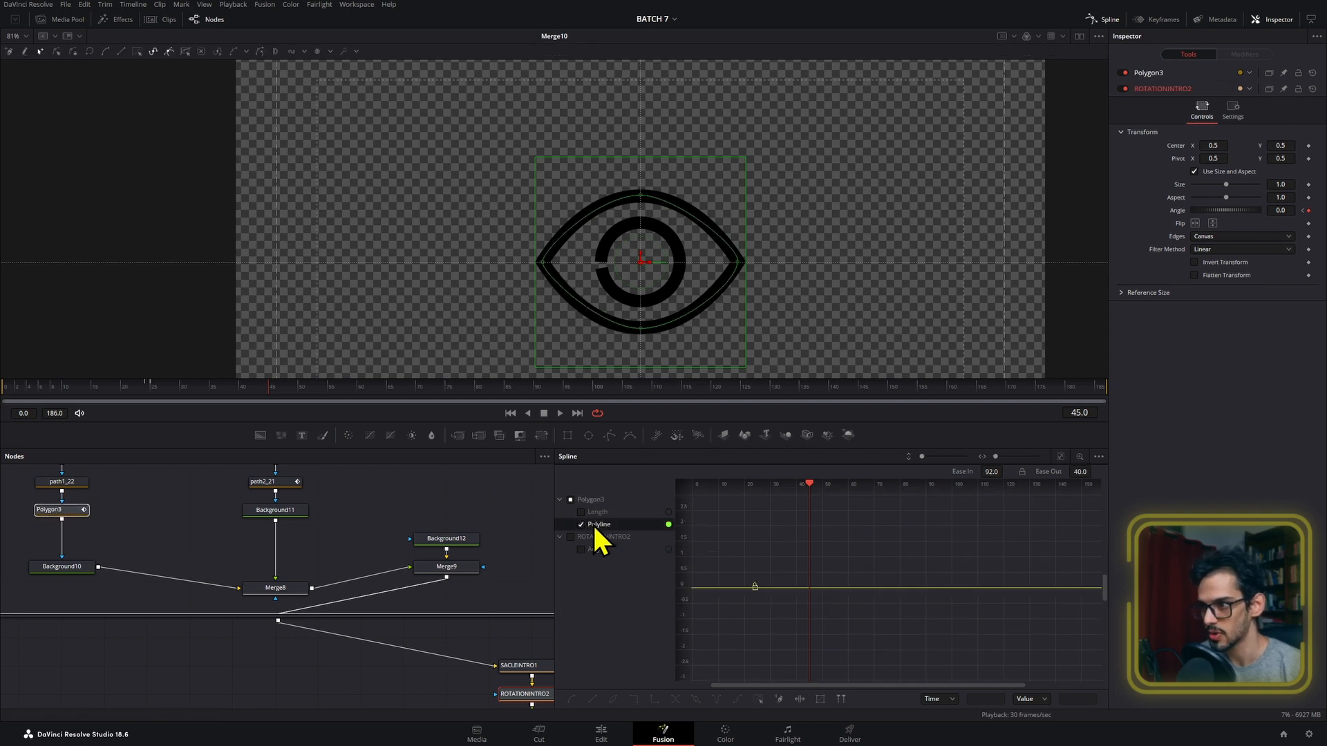
pyautogui.click(589, 513)
pyautogui.click(579, 525)
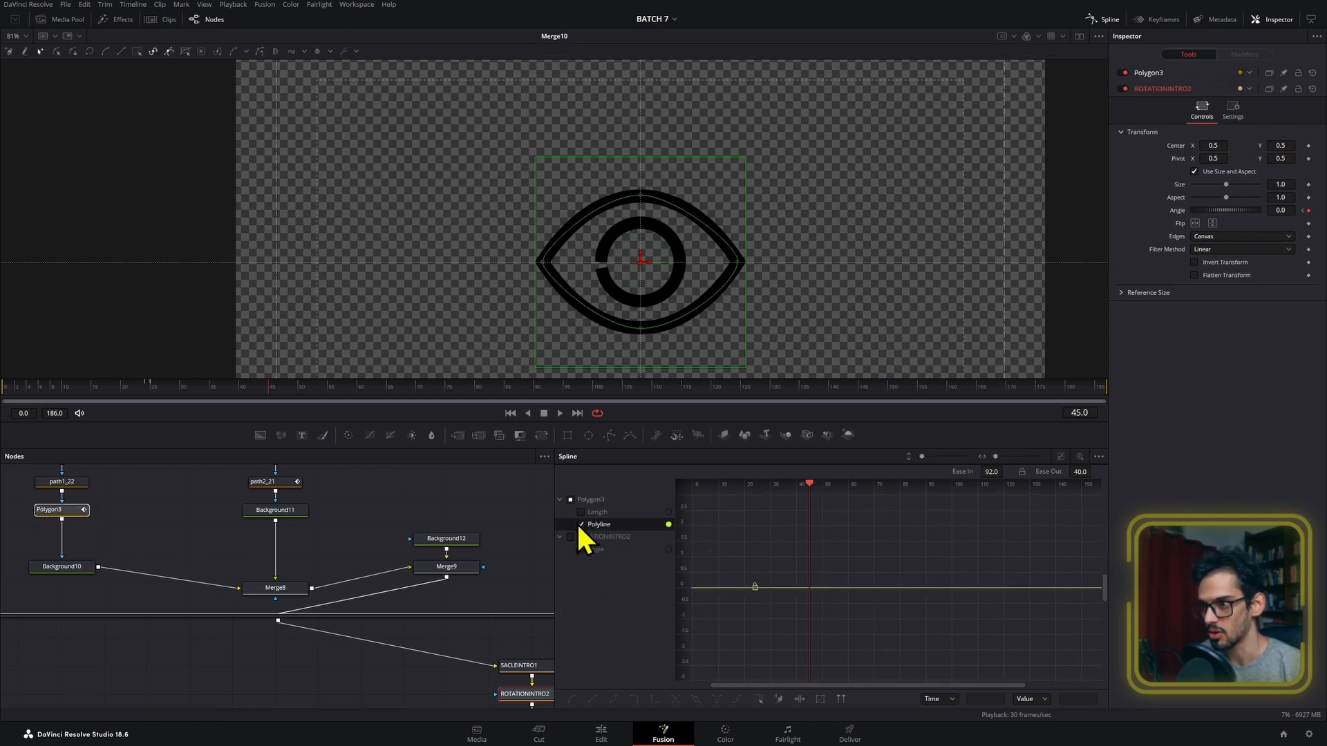
pyautogui.click(581, 512)
pyautogui.click(582, 549)
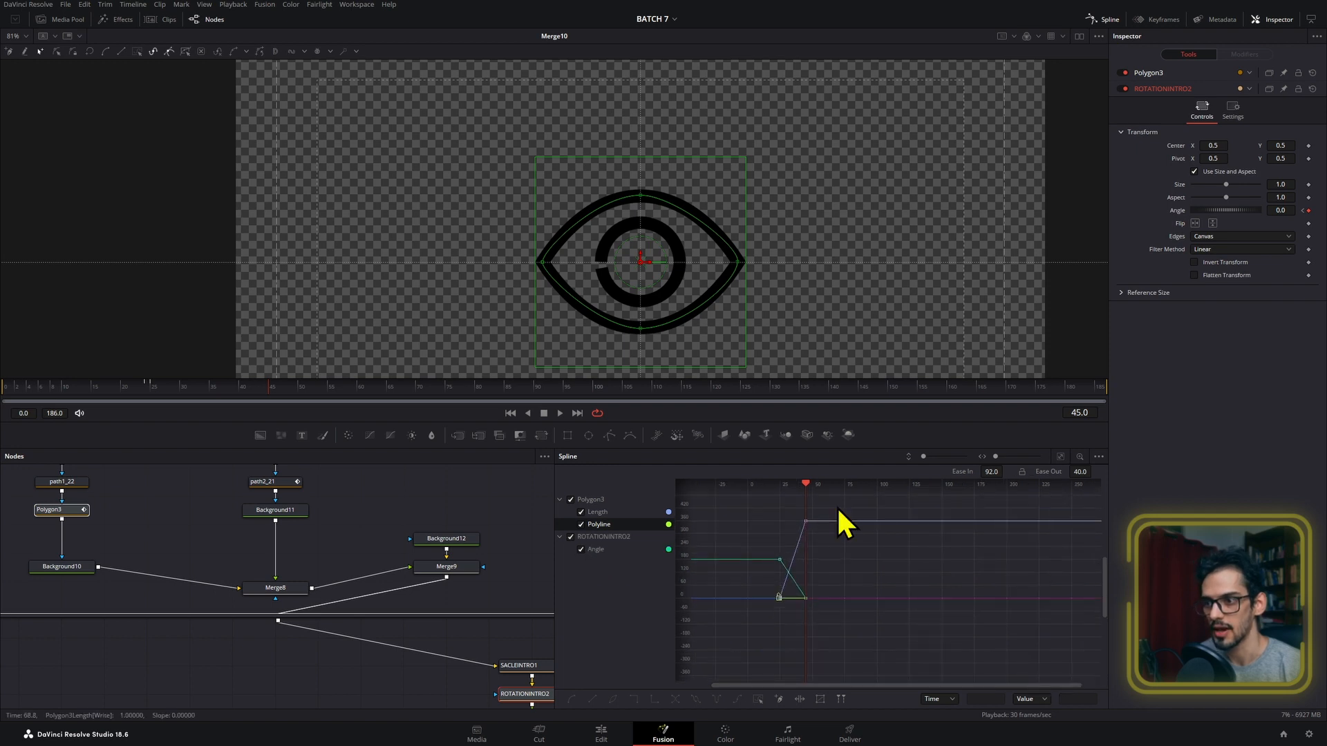
# - Ease the Length and Angle keyframes with Ease In 74.5 and Ease Out 88.5 and preview the animation
pyautogui.moveTo(838, 512); pyautogui.dragTo(761, 676)
pyautogui.press('t')
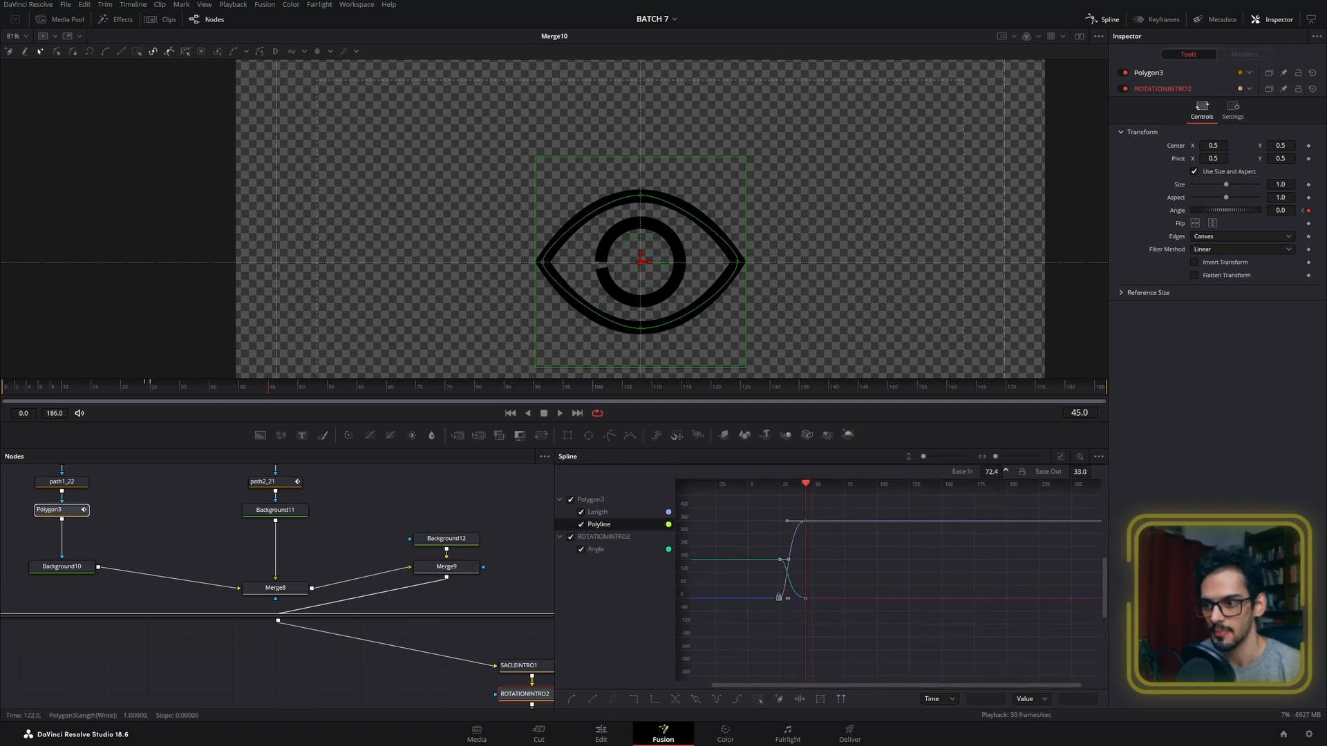
pyautogui.moveTo(1006, 471); pyautogui.dragTo(1042, 473)
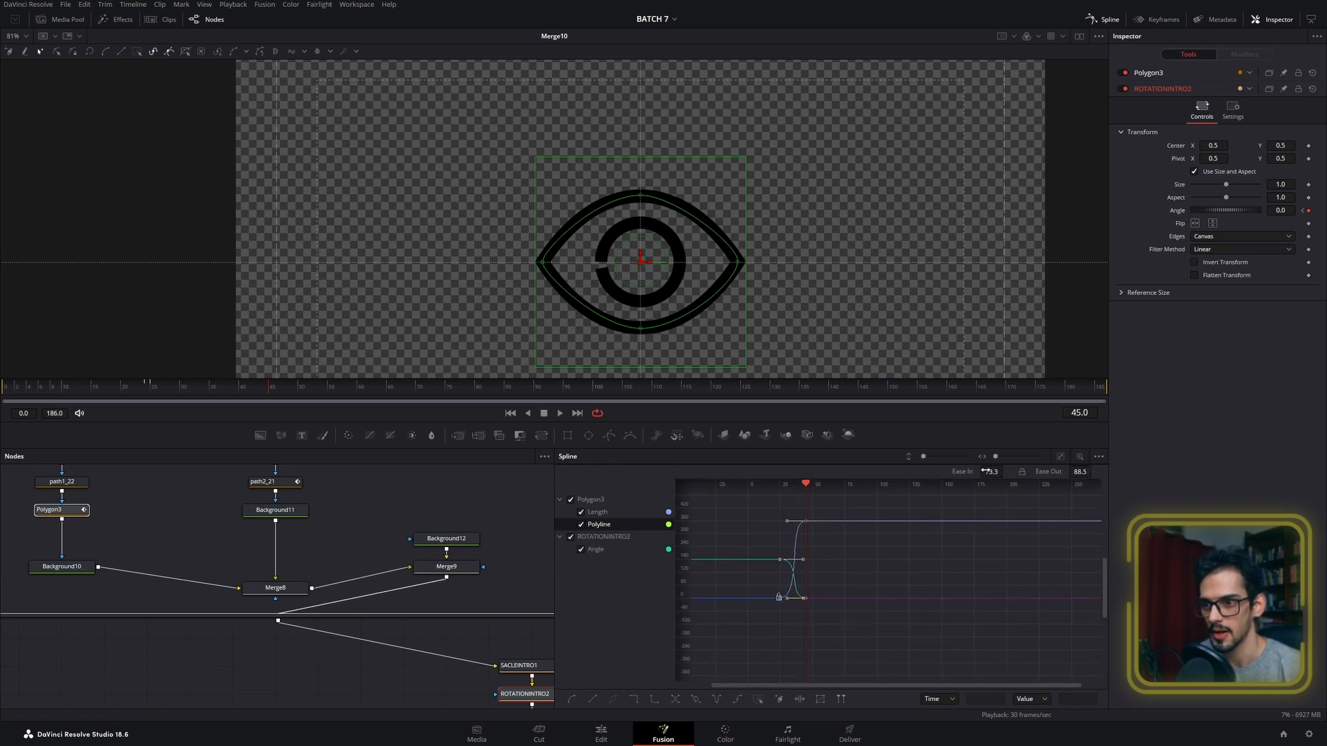
pyautogui.press('space')
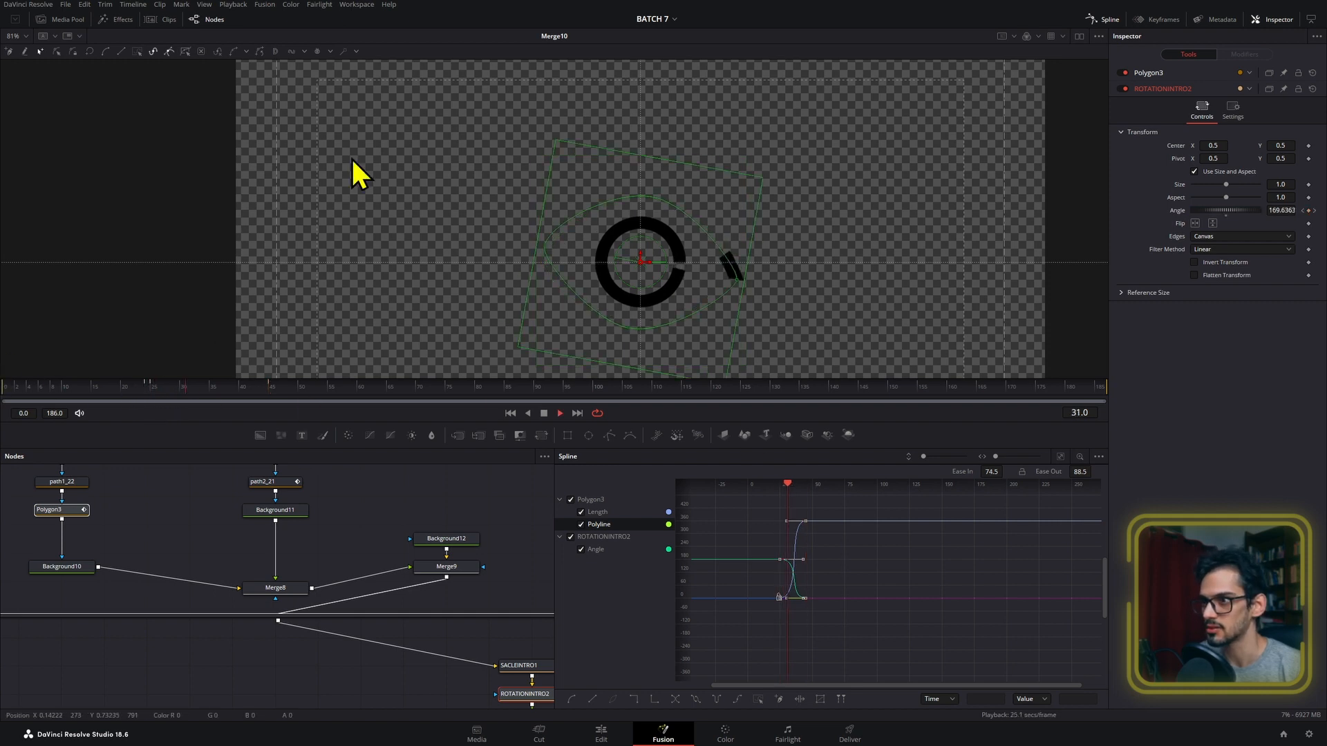
pyautogui.click(154, 388)
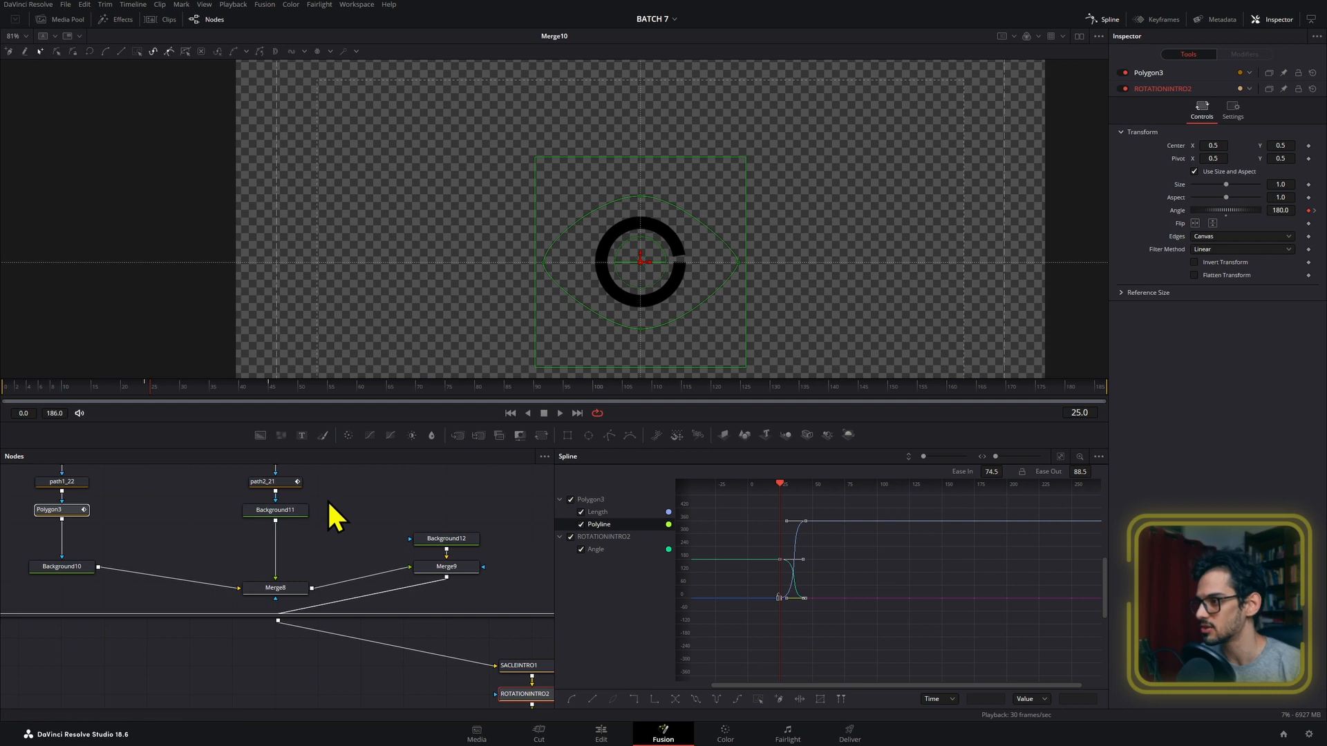
# - Keyframe path2_21's Length at 0.975 on frame 25 and 1.0 on frame 45 to close the iris ring, and preview it
pyautogui.scroll(2, 322, 515)
pyautogui.click(303, 521)
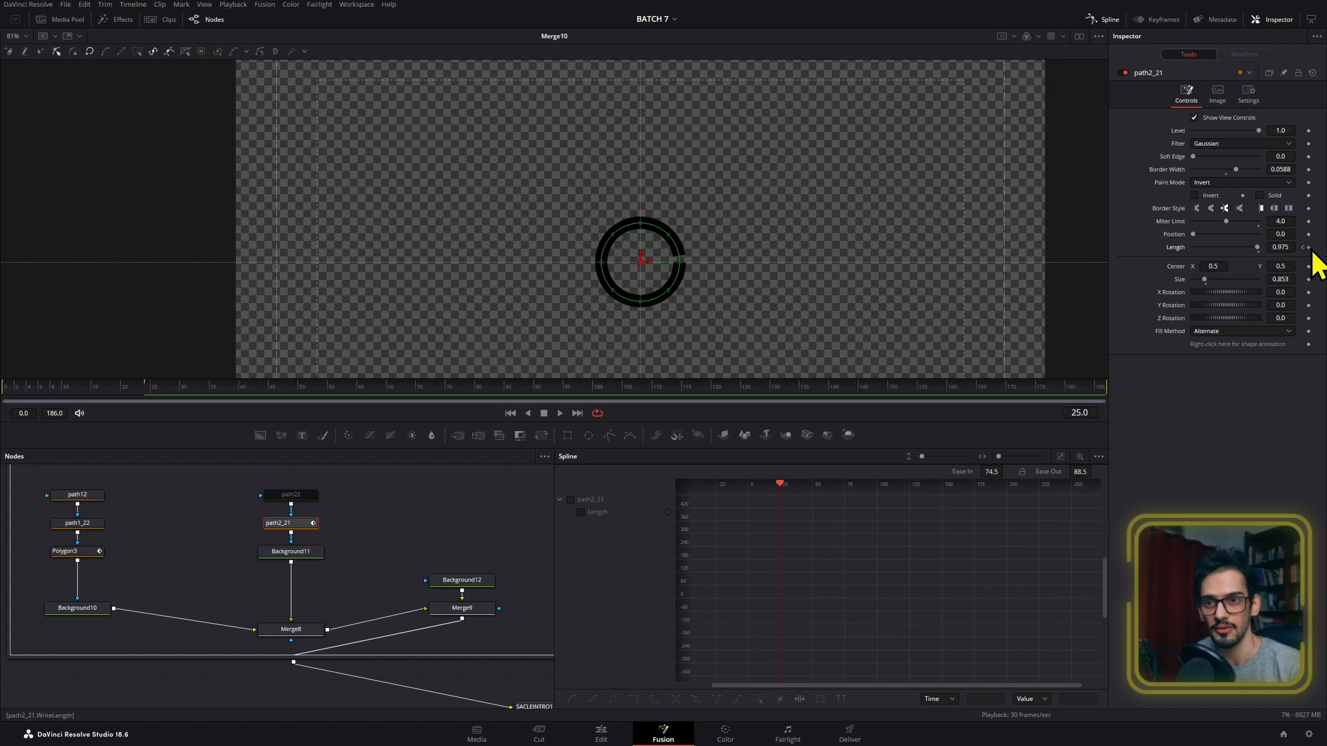
pyautogui.click(272, 388)
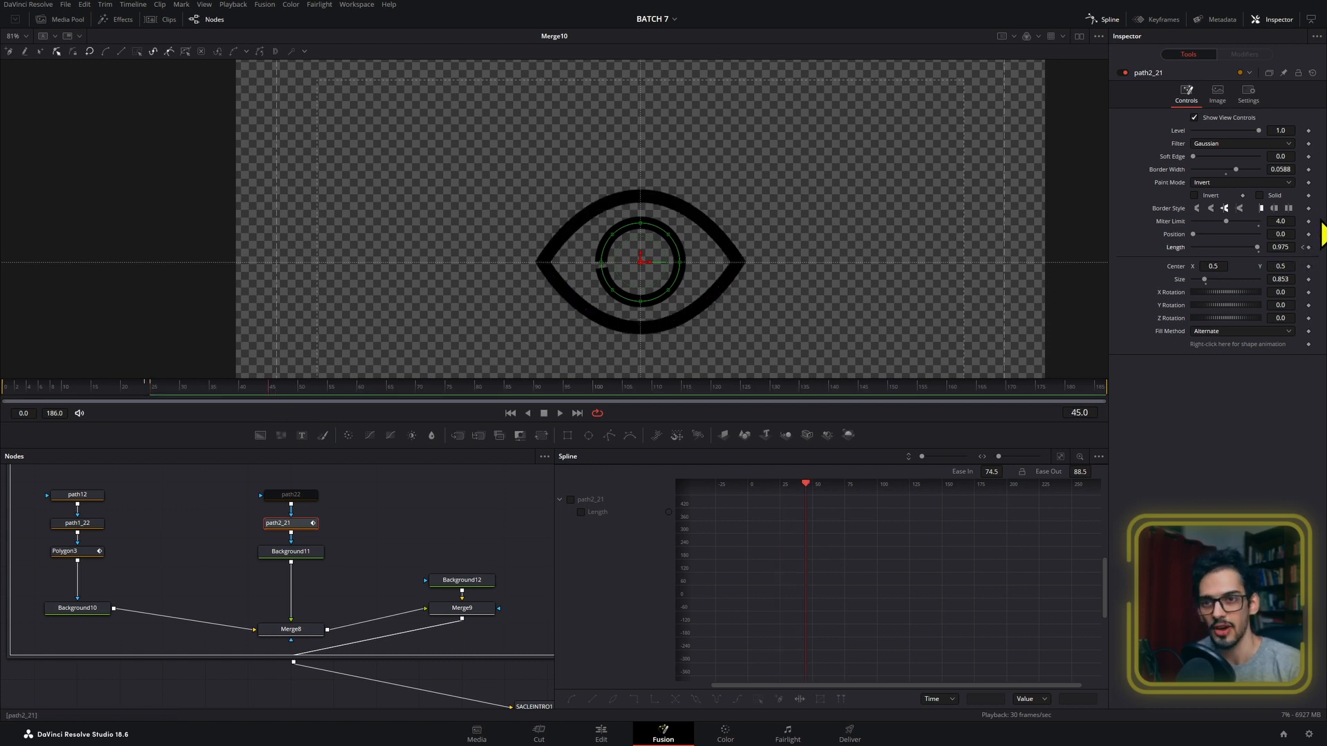
pyautogui.moveTo(1286, 246); pyautogui.dragTo(1302, 245)
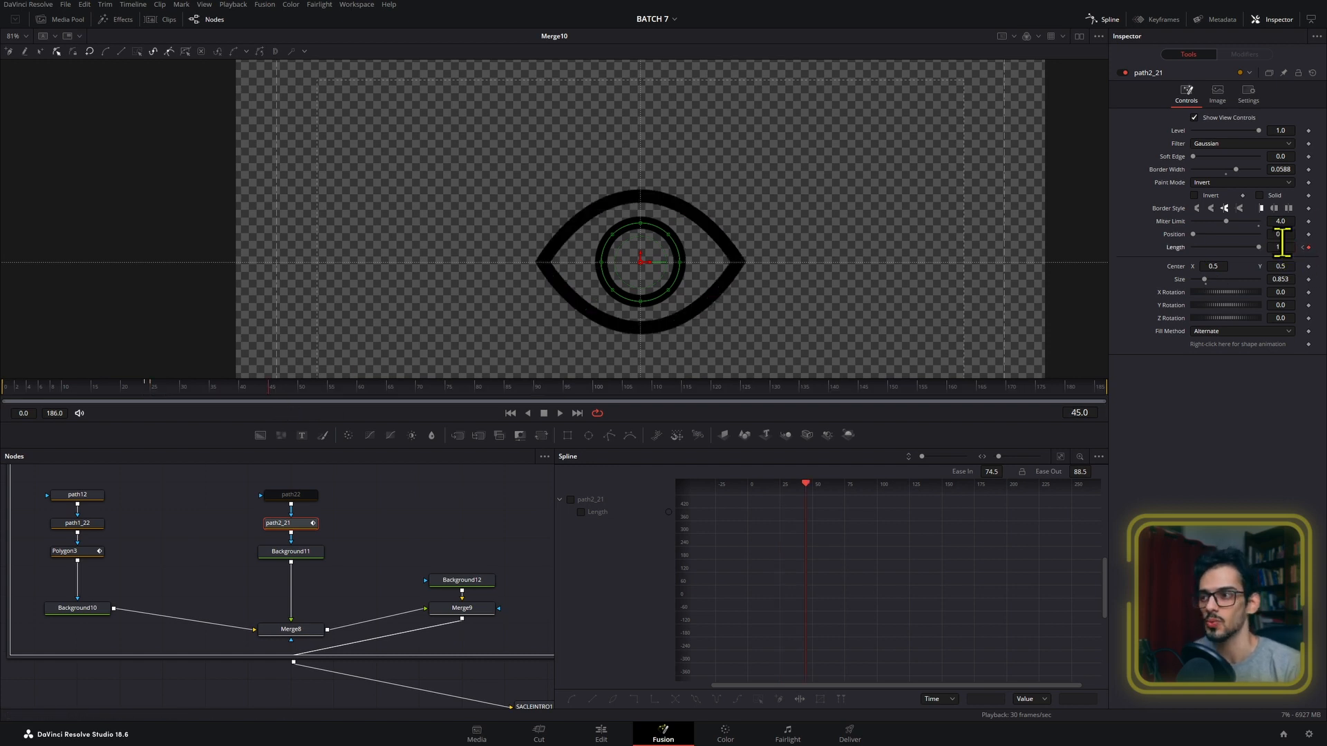
pyautogui.moveTo(219, 400); pyautogui.dragTo(154, 394)
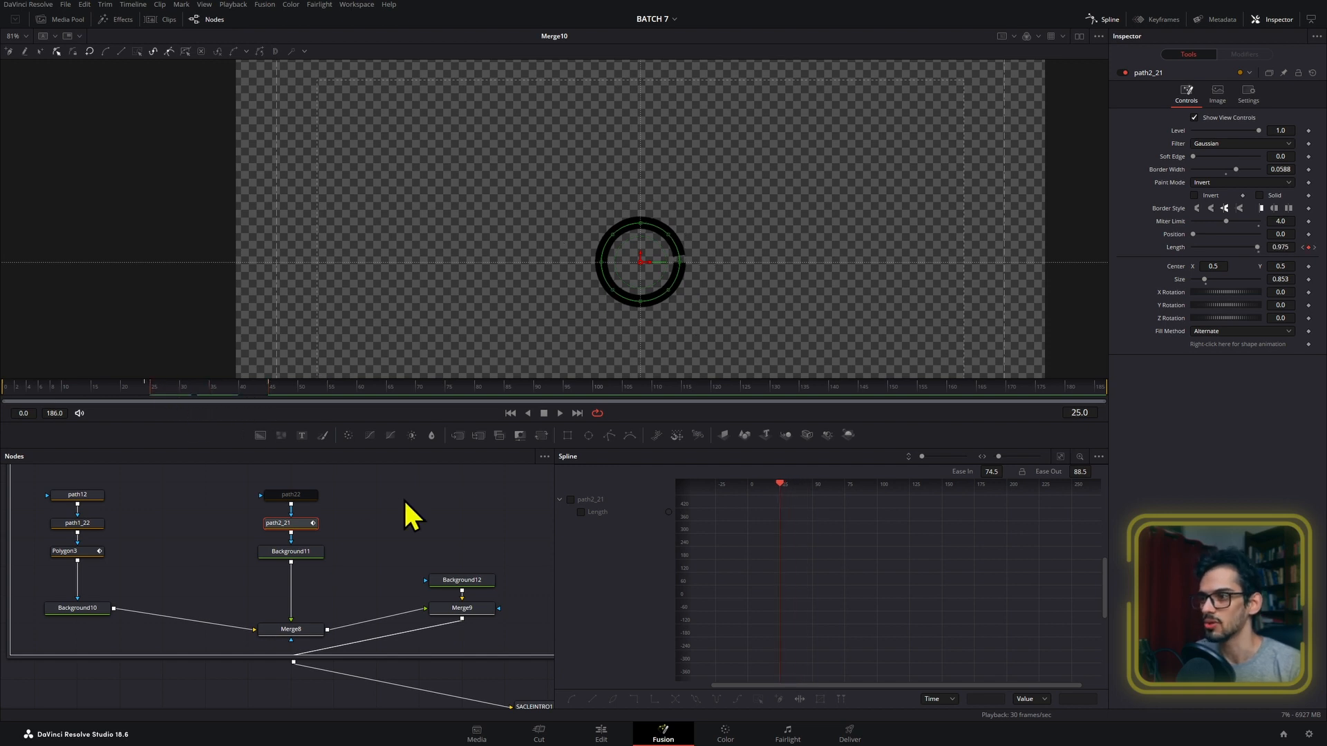
pyautogui.press('space')
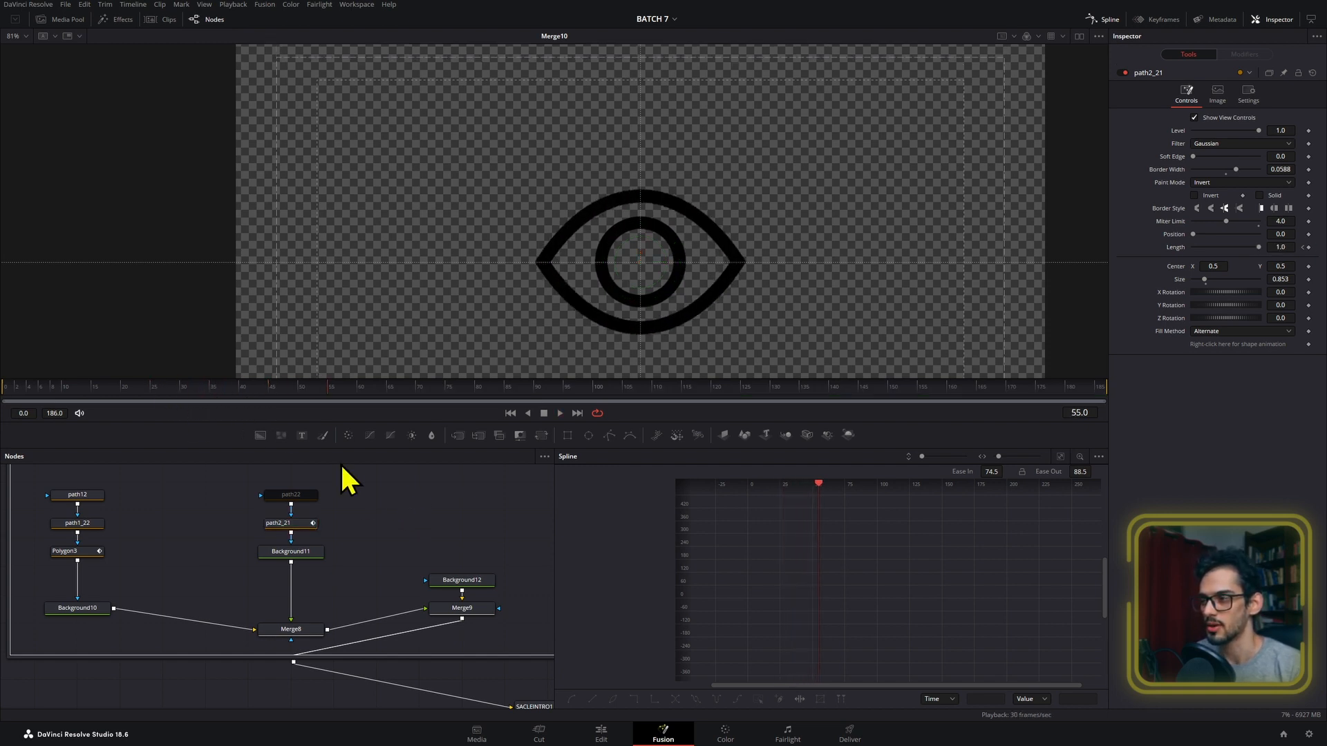
# - Ease path2_21's last two Length keyframes in and out, with Ease Out at 68.4, and preview the ring closing
pyautogui.click(304, 523)
pyautogui.scroll(4, 833, 504)
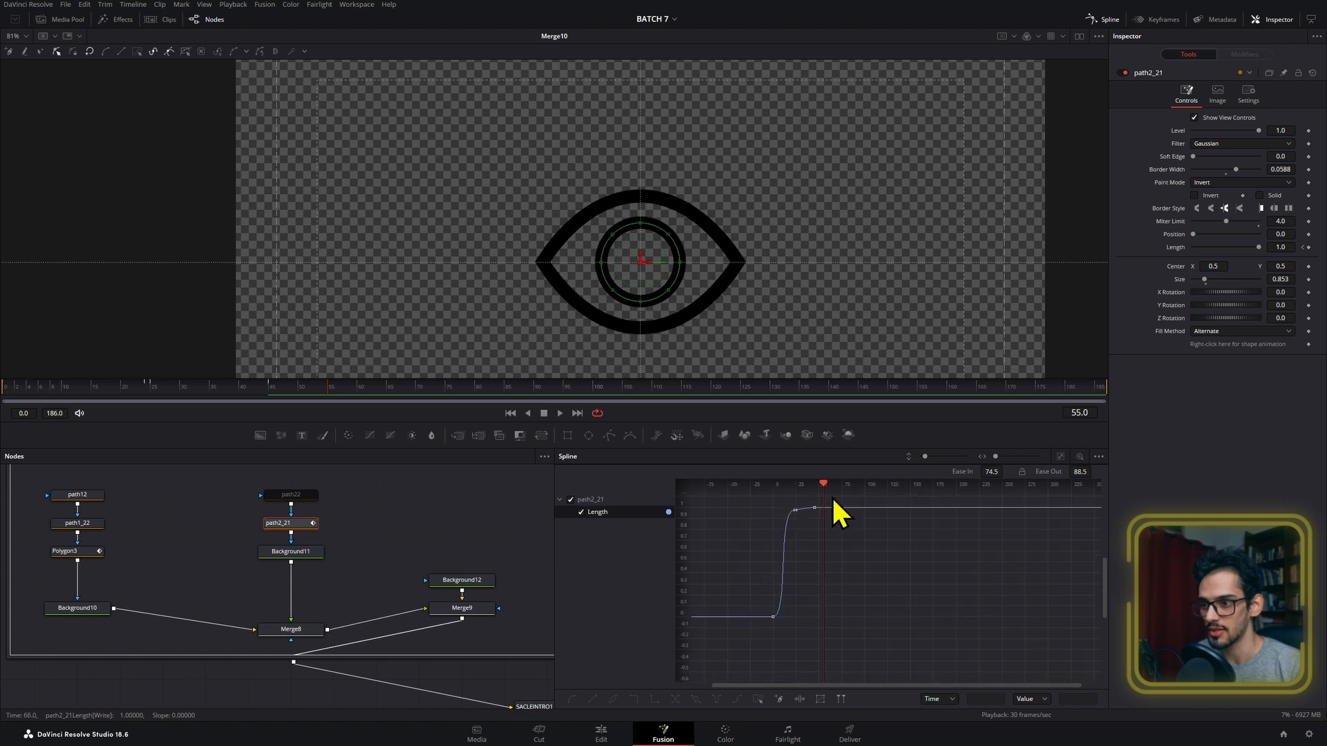
pyautogui.moveTo(823, 505); pyautogui.dragTo(736, 571)
pyautogui.scroll(3, 759, 542)
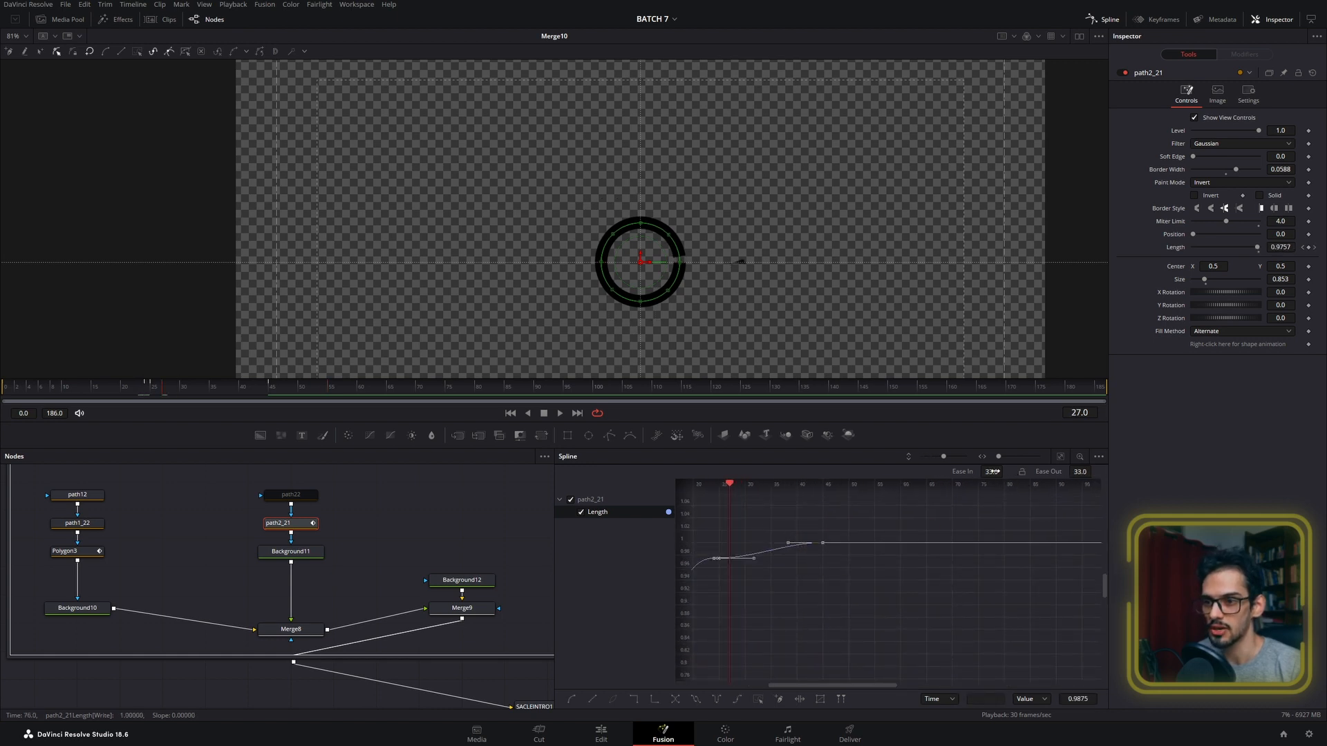
pyautogui.moveTo(995, 471); pyautogui.dragTo(1005, 471)
pyautogui.press('space')
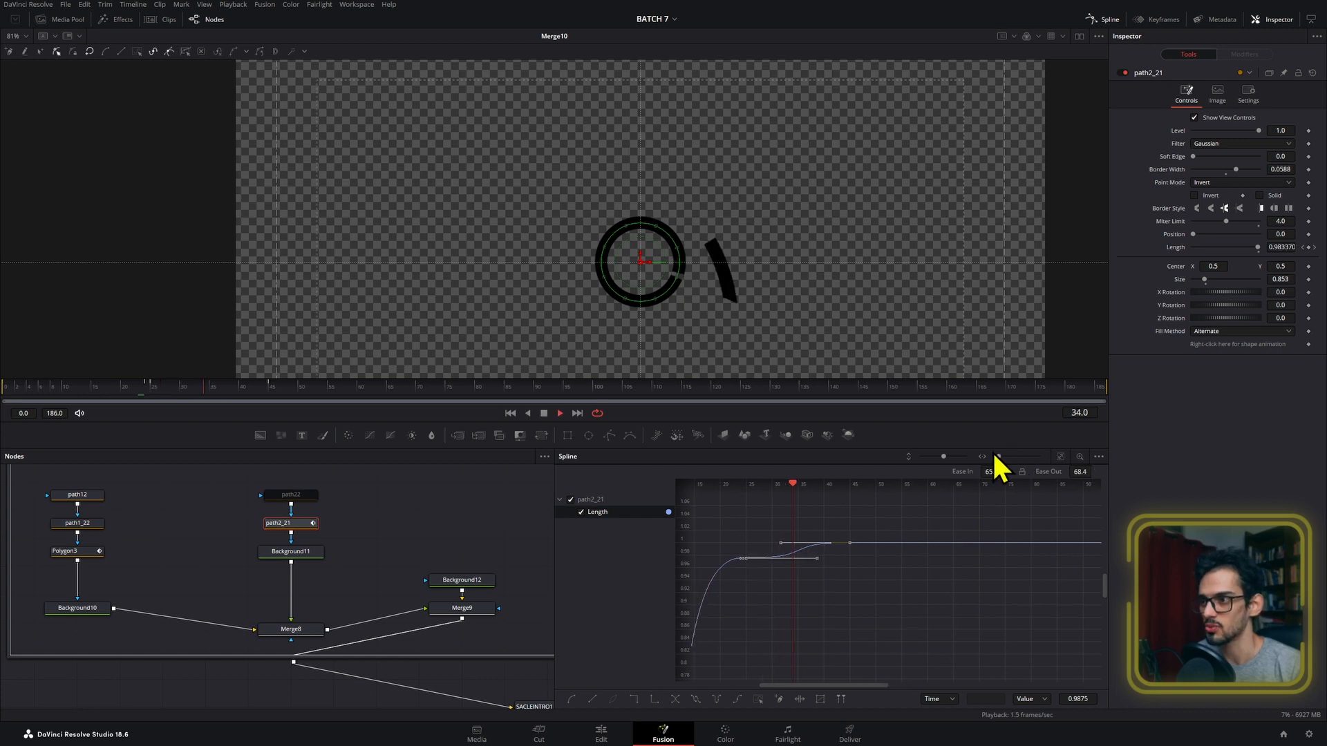
pyautogui.press('space')
# - Close the Spline editor and play the icon animation from the start
pyautogui.click(1104, 18)
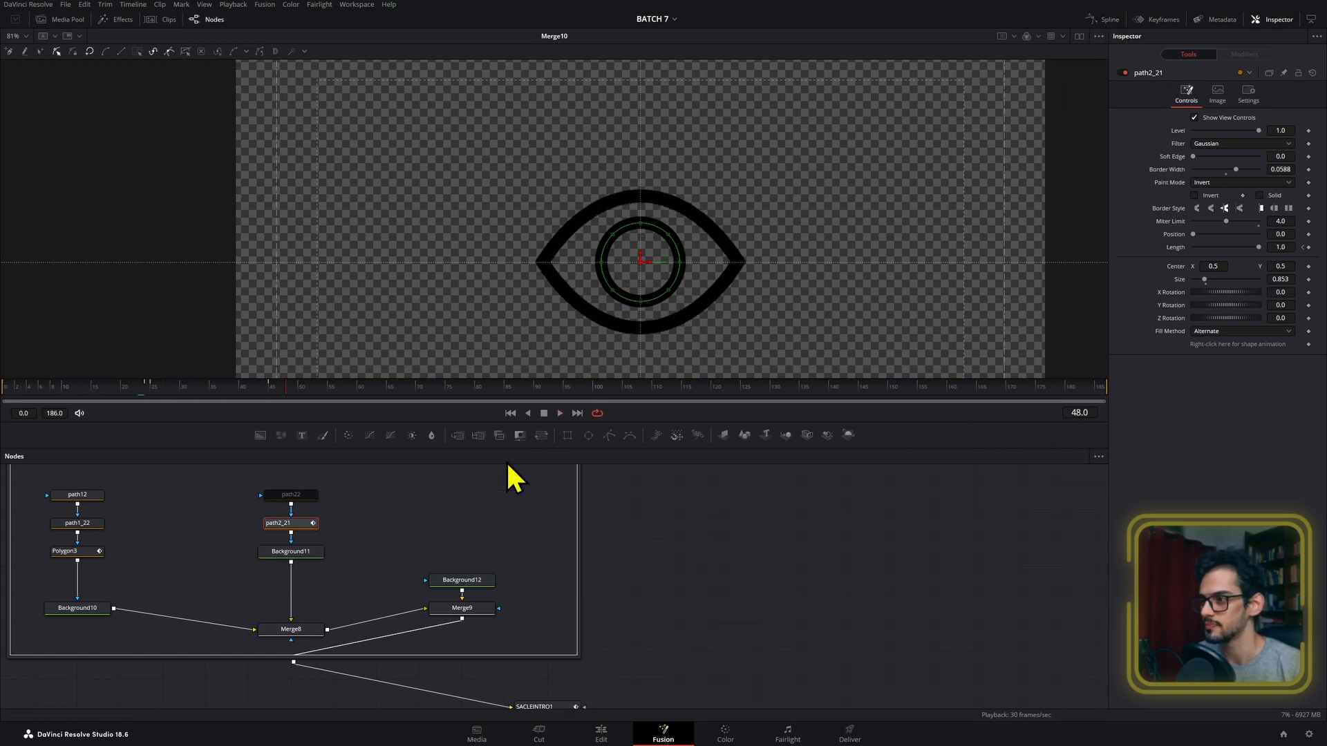
pyautogui.click(493, 495)
pyautogui.moveTo(86, 392); pyautogui.dragTo(2, 392)
pyautogui.press('space')
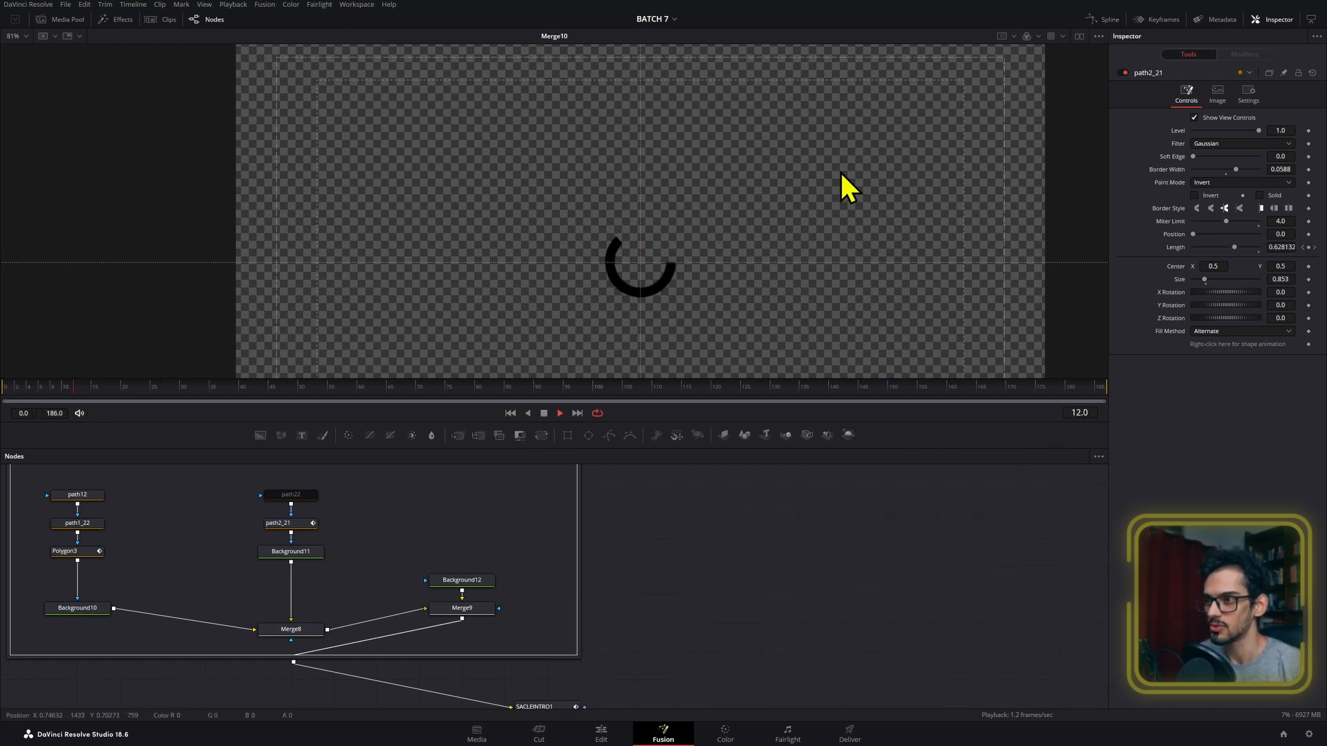
# - View MediaOut1 of the finished reference composition and play its wavy fill animation from the start
pyautogui.scroll(-5, 539, 584)
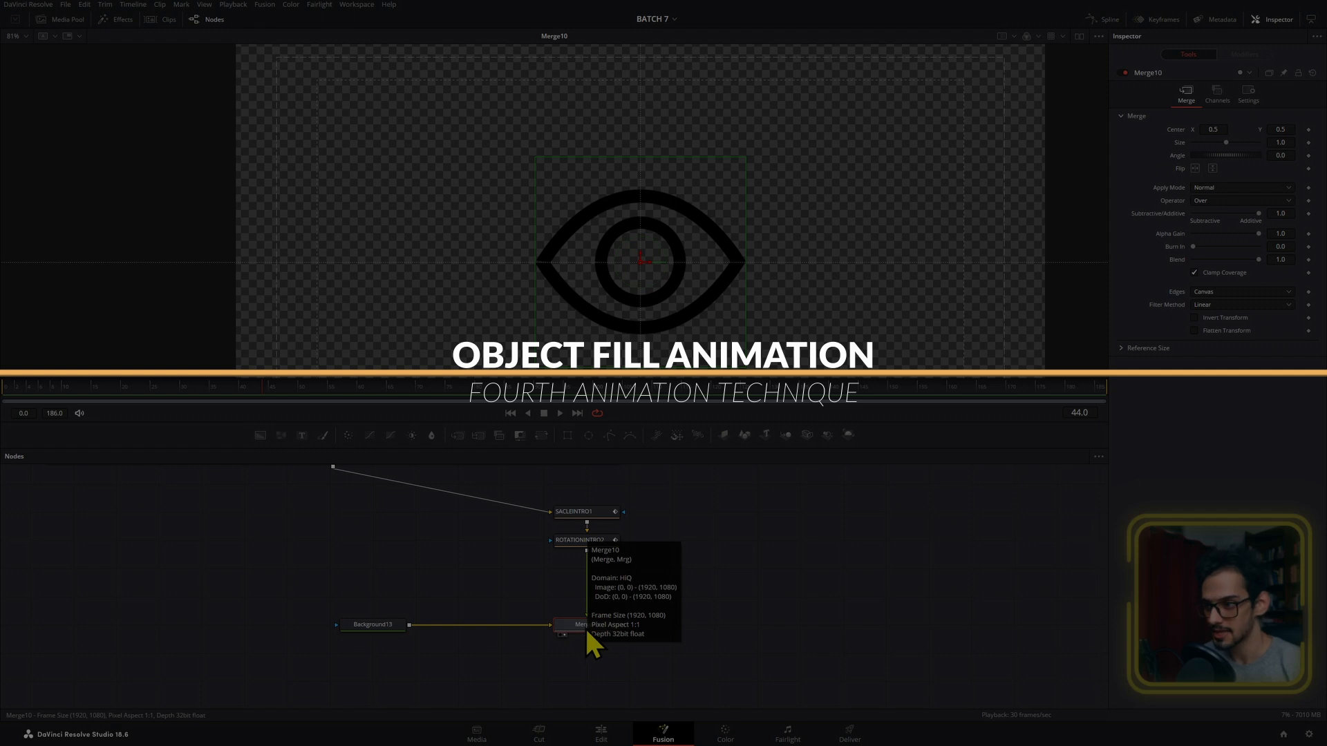
pyautogui.scroll(-5, 585, 626)
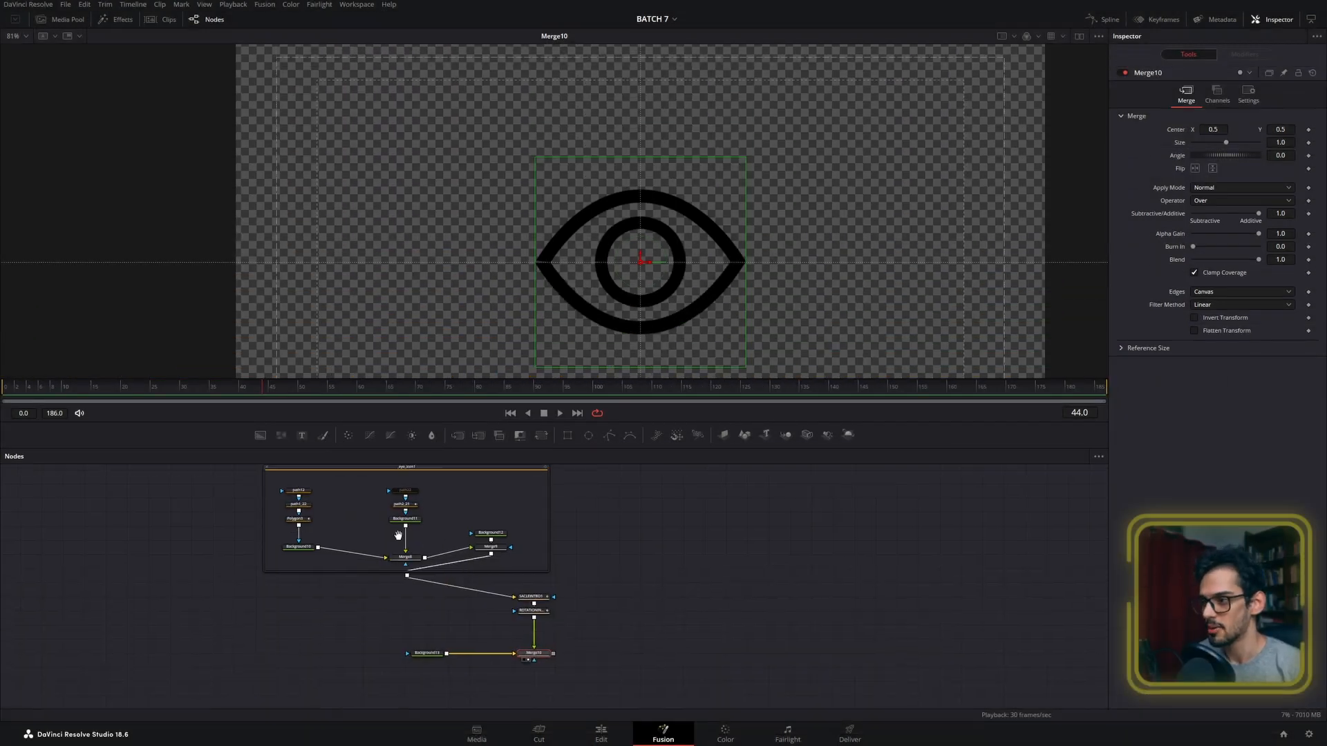
pyautogui.moveTo(399, 535); pyautogui.dragTo(712, 499)
pyautogui.scroll(-5, 474, 554)
pyautogui.scroll(5, 486, 567)
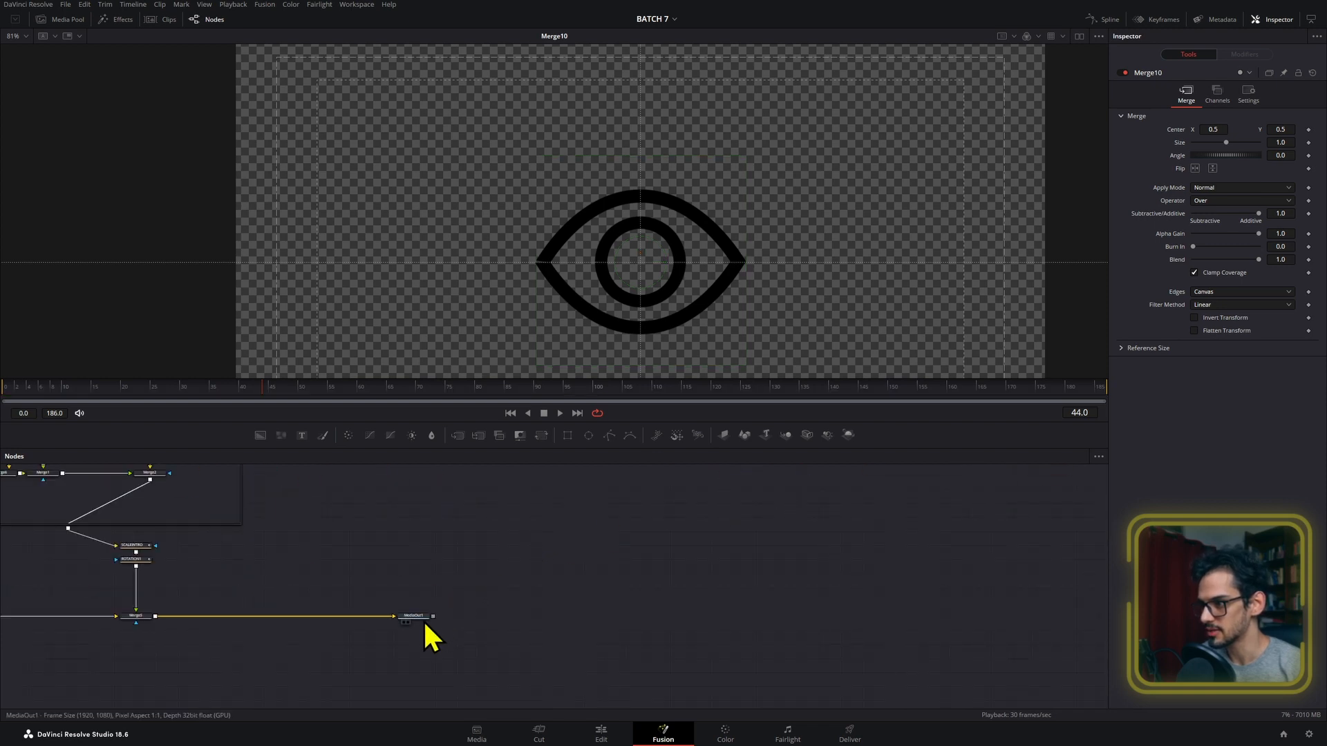
pyautogui.click(420, 617)
pyautogui.press('1')
pyautogui.moveTo(57, 379); pyautogui.dragTo(12, 398)
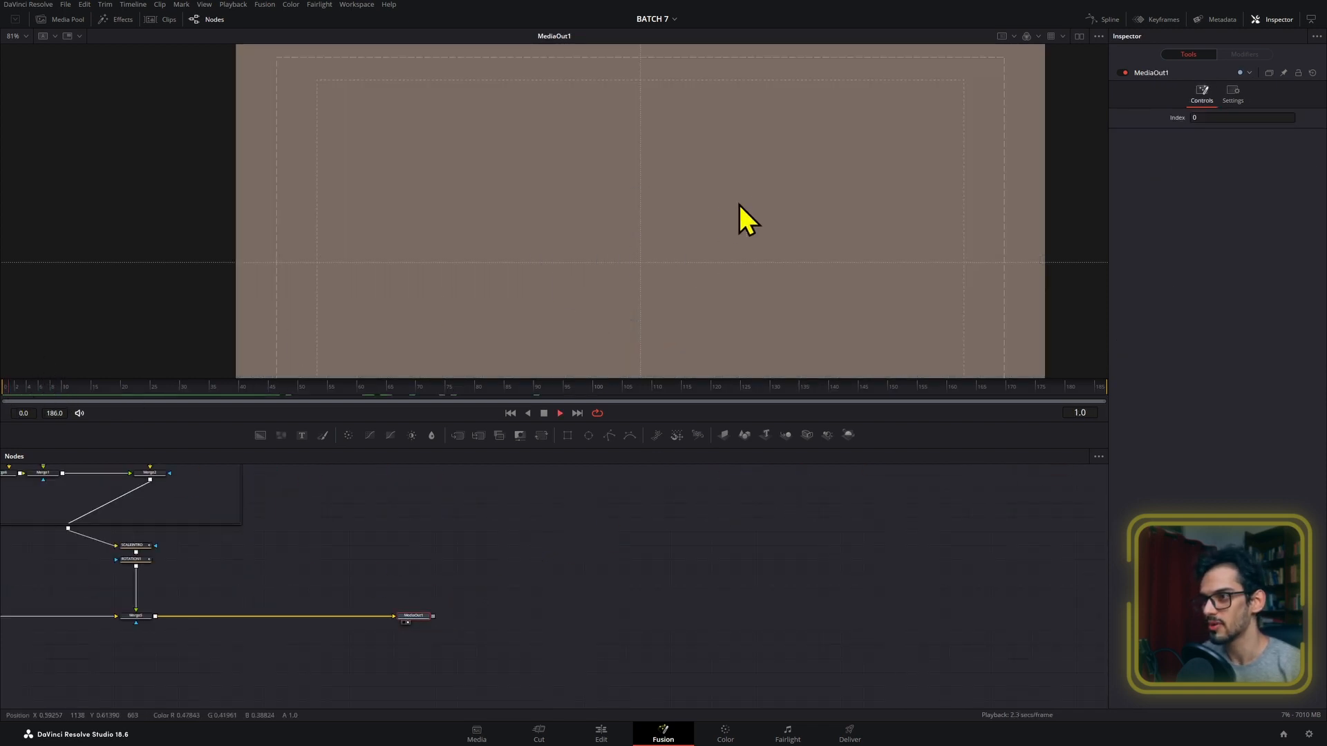
pyautogui.press('space')
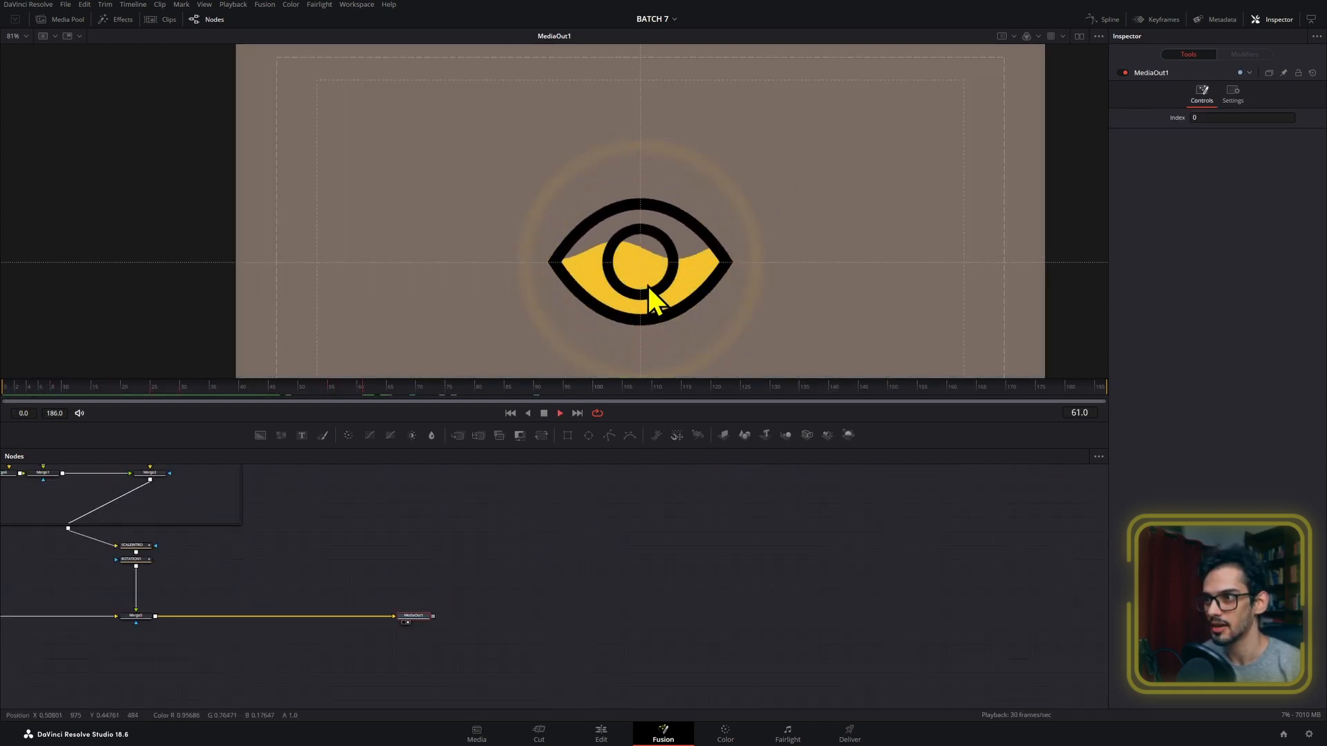
pyautogui.press('space')
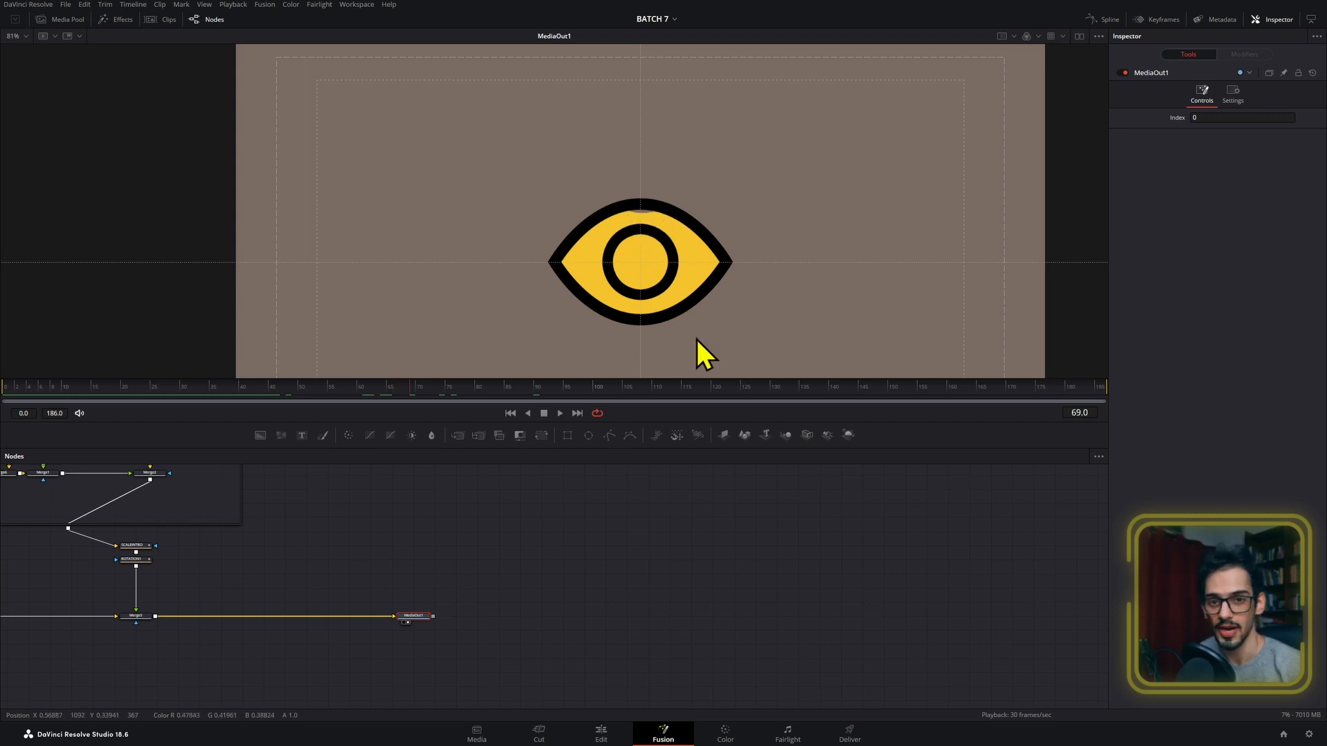
# - Examine the Rectangle1 and Waviness1 settings that drive the fill in the reference _eye_icon group
pyautogui.moveTo(289, 564); pyautogui.dragTo(618, 686)
pyautogui.scroll(5, 325, 517)
pyautogui.click(352, 537)
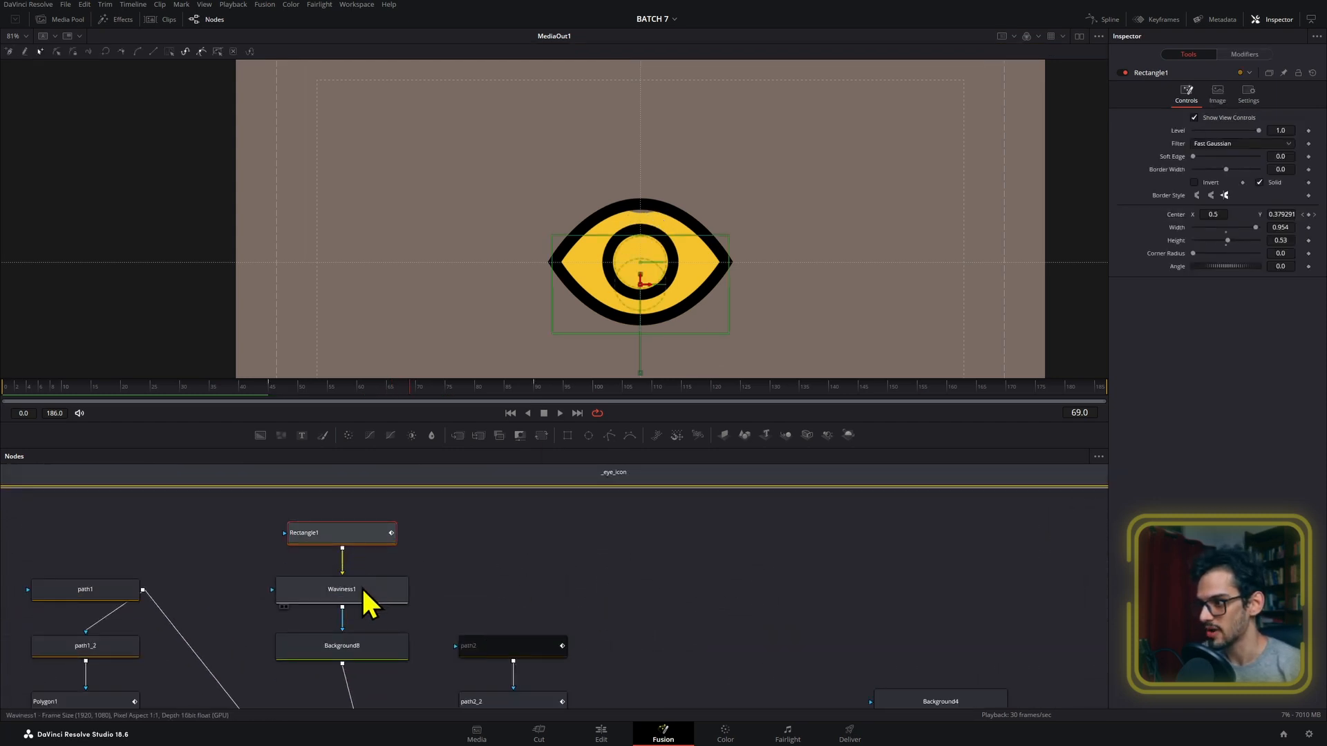
pyautogui.click(364, 591)
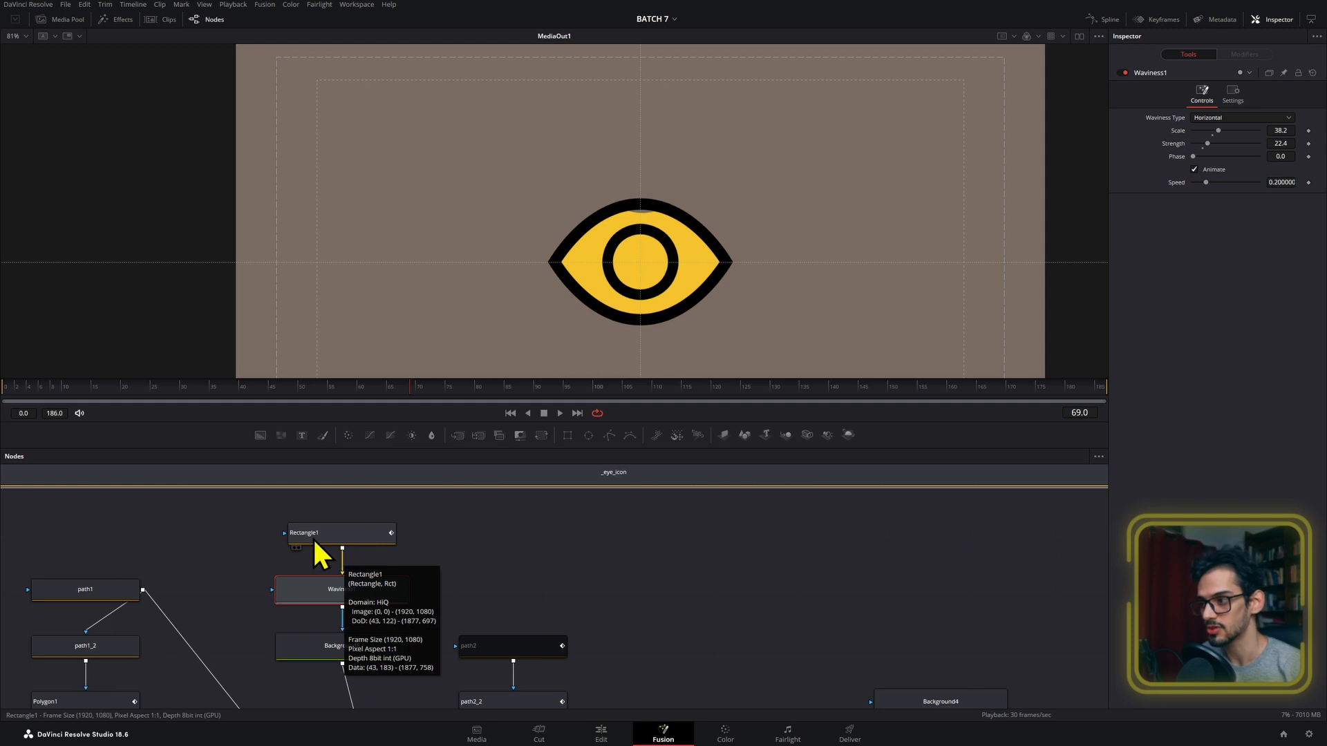
pyautogui.click(322, 540)
pyautogui.scroll(-5, 529, 579)
pyautogui.moveTo(530, 579); pyautogui.dragTo(321, 546)
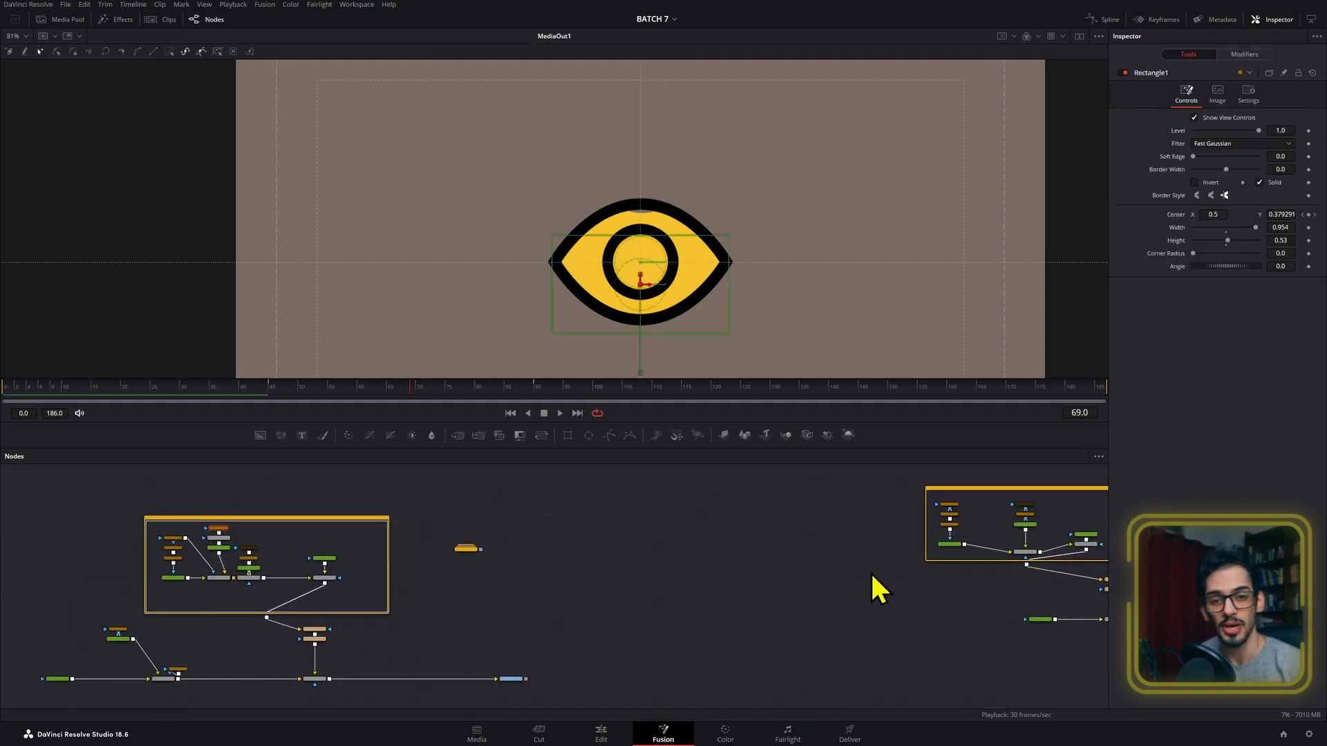
# - Add a Background node in the _eye_icon1 group, merge it with Background10, and swap the merge inputs so the new background sits behind
pyautogui.moveTo(922, 574); pyautogui.dragTo(671, 525)
pyautogui.scroll(5, 672, 526)
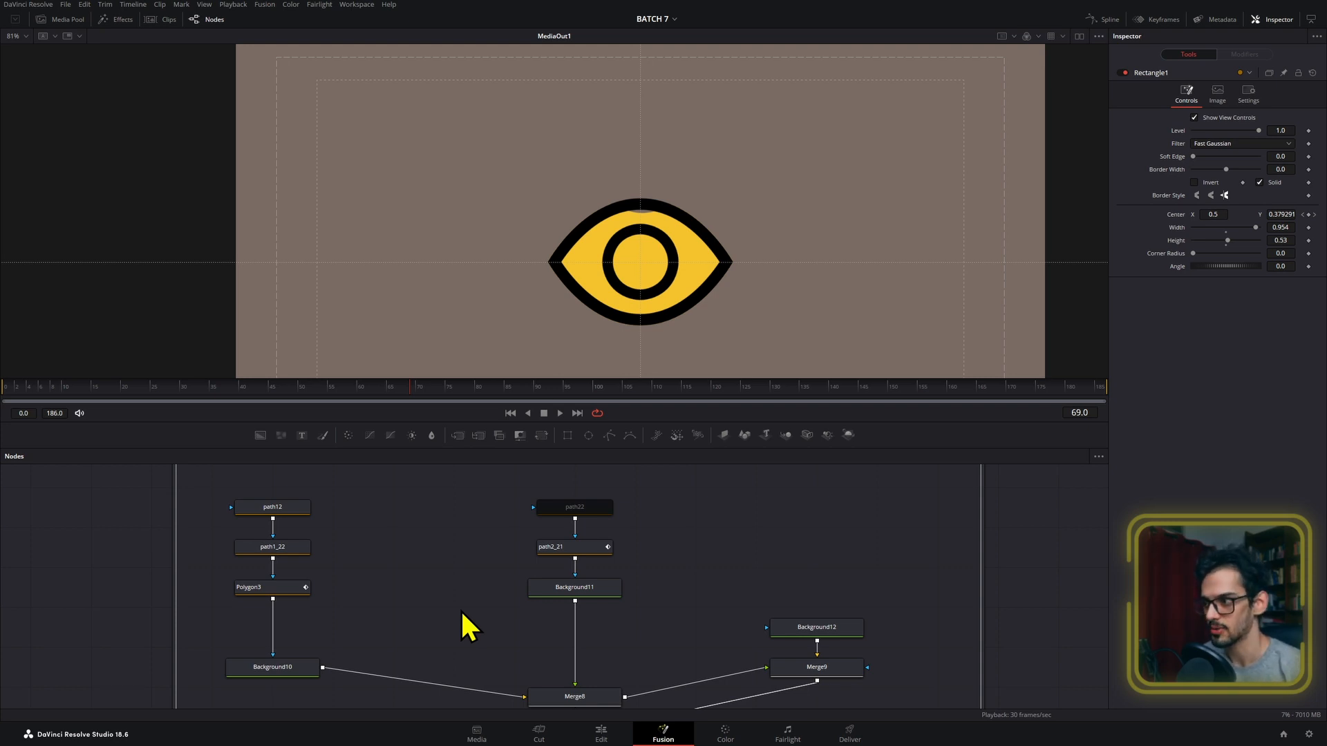
pyautogui.moveTo(460, 610); pyautogui.dragTo(412, 566)
pyautogui.moveTo(512, 536); pyautogui.dragTo(488, 515)
pyautogui.moveTo(260, 435); pyautogui.dragTo(277, 599)
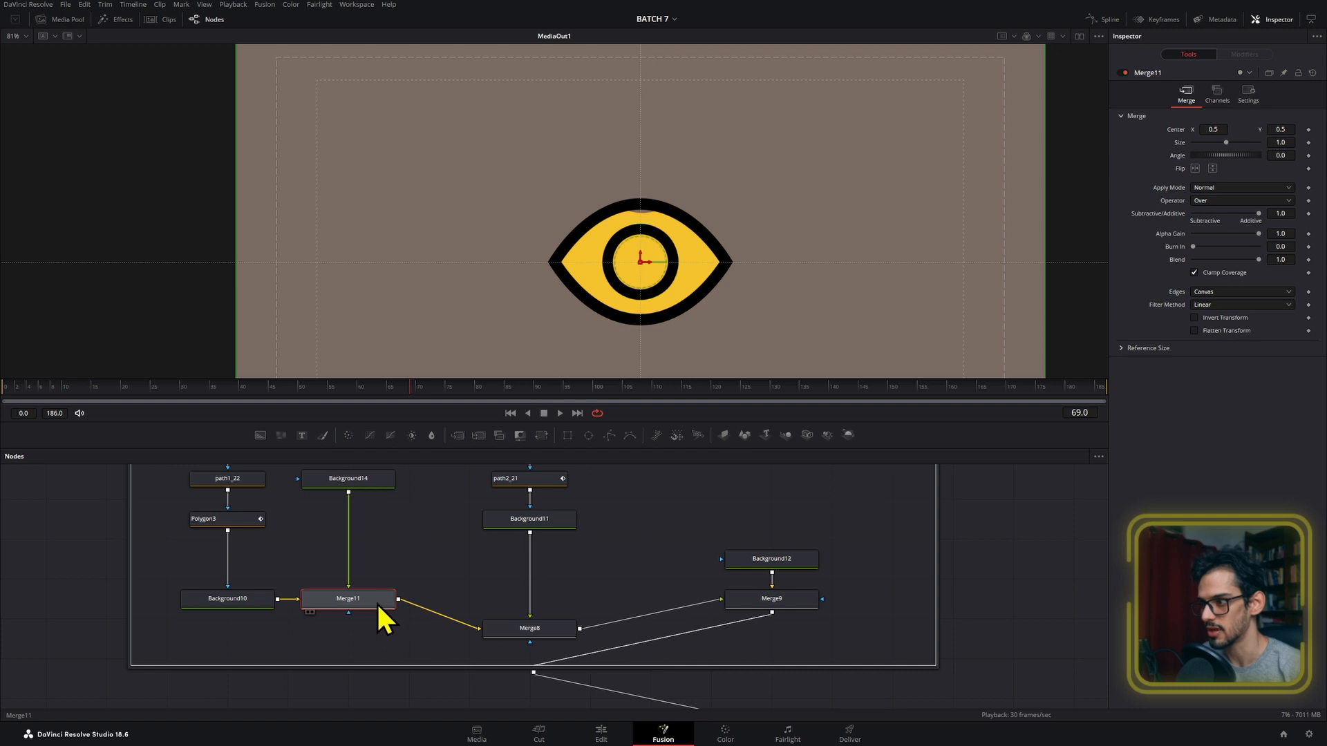
pyautogui.hotkey('ctrl', 't')
pyautogui.moveTo(378, 586); pyautogui.dragTo(408, 609)
# - View Merge10 to check how the new Background14 appears in the composite
pyautogui.click(391, 505)
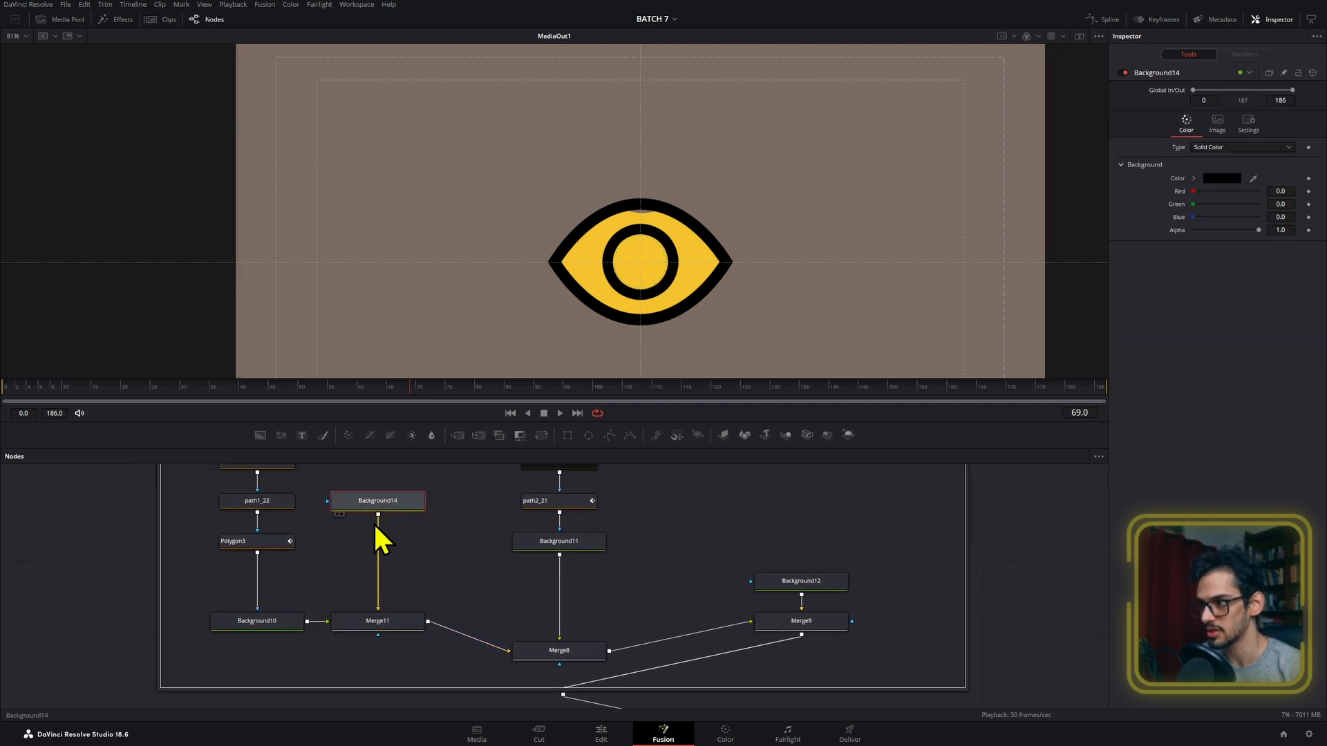
pyautogui.moveTo(719, 599); pyautogui.dragTo(397, 456)
pyautogui.moveTo(590, 649); pyautogui.dragTo(517, 476)
pyautogui.click(551, 607)
pyautogui.press('1')
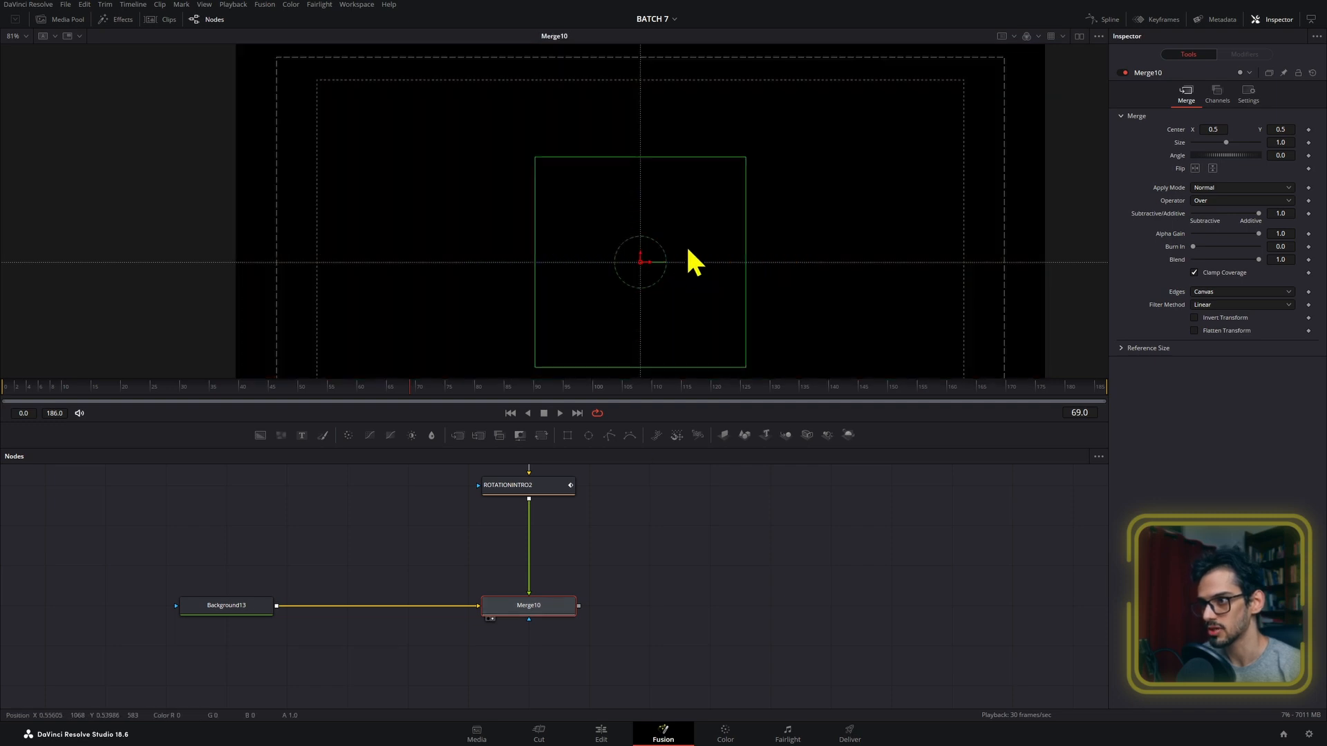
pyautogui.scroll(-3, 687, 243)
pyautogui.moveTo(310, 553); pyautogui.dragTo(477, 694)
pyautogui.moveTo(235, 467); pyautogui.dragTo(396, 621)
pyautogui.moveTo(337, 533); pyautogui.dragTo(381, 607)
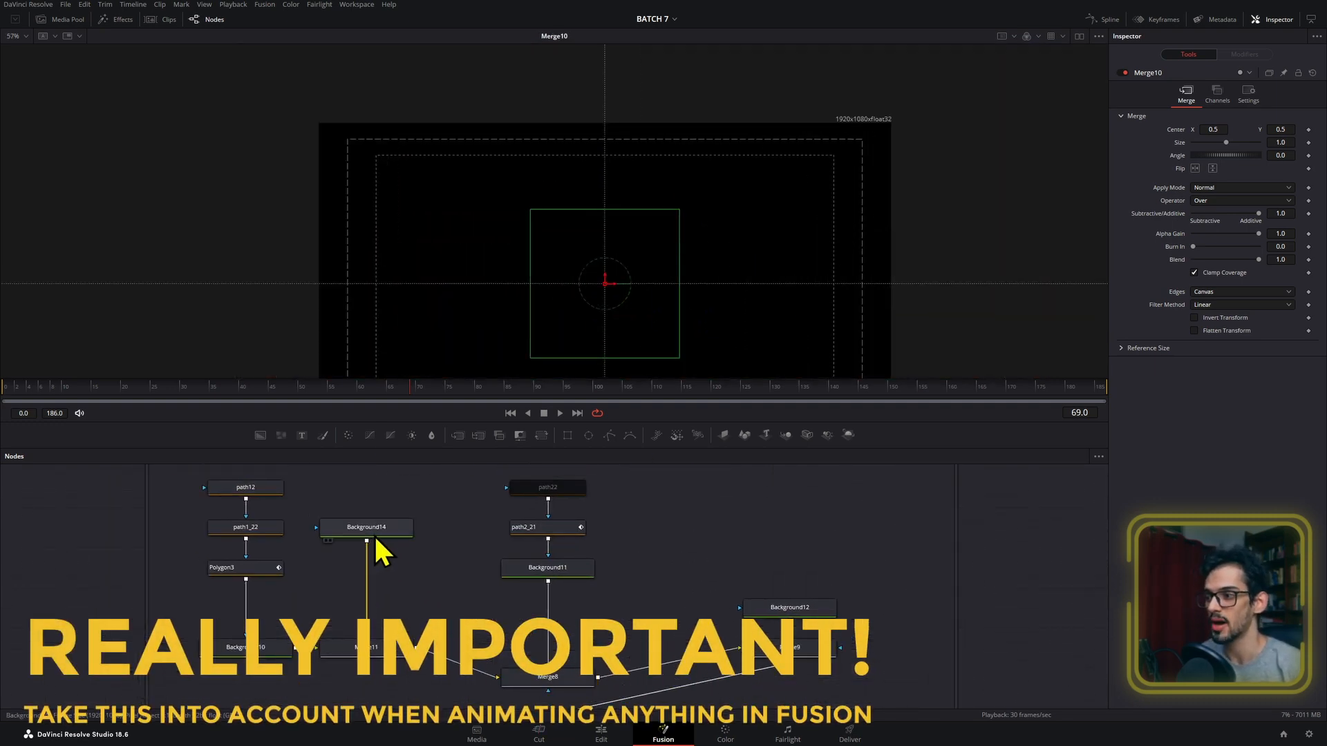
# - Turn off Auto Resolution on Background14 and set its width and height to 500
pyautogui.click(374, 534)
pyautogui.moveTo(375, 534); pyautogui.dragTo(354, 550)
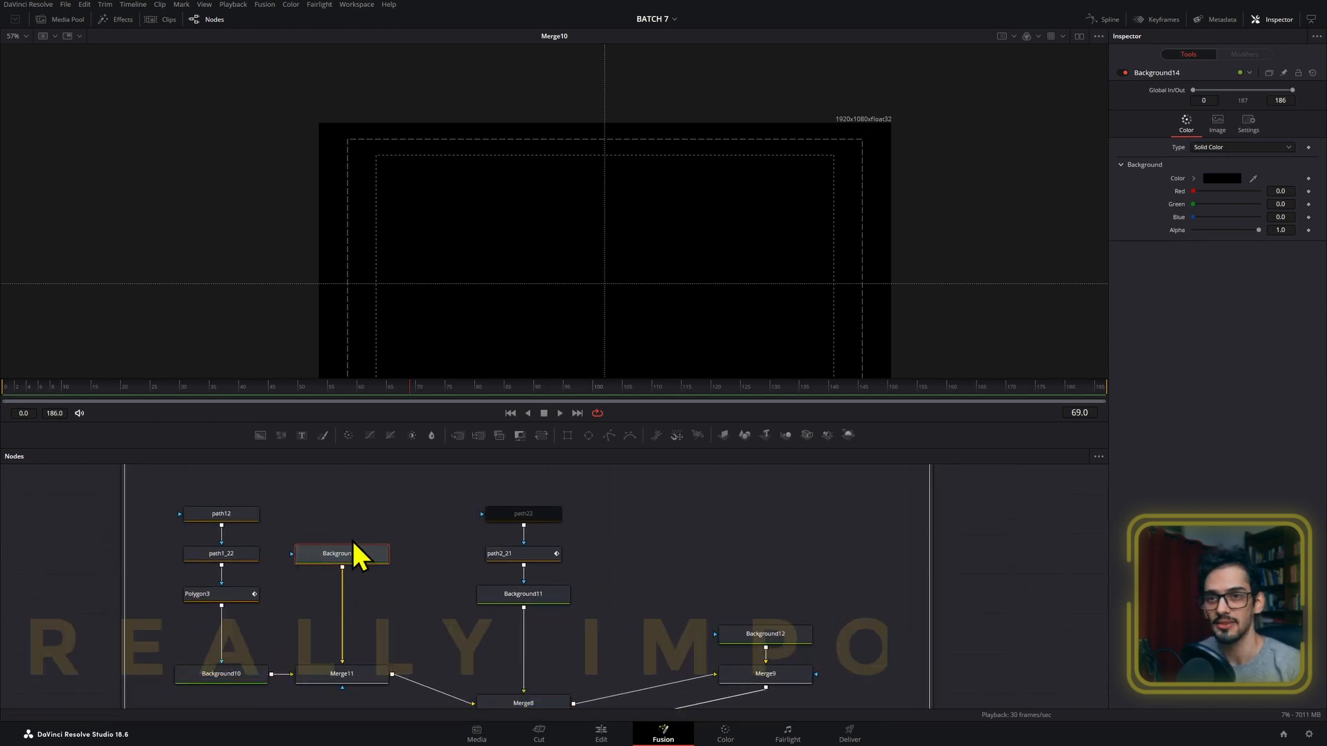
pyautogui.click(1218, 132)
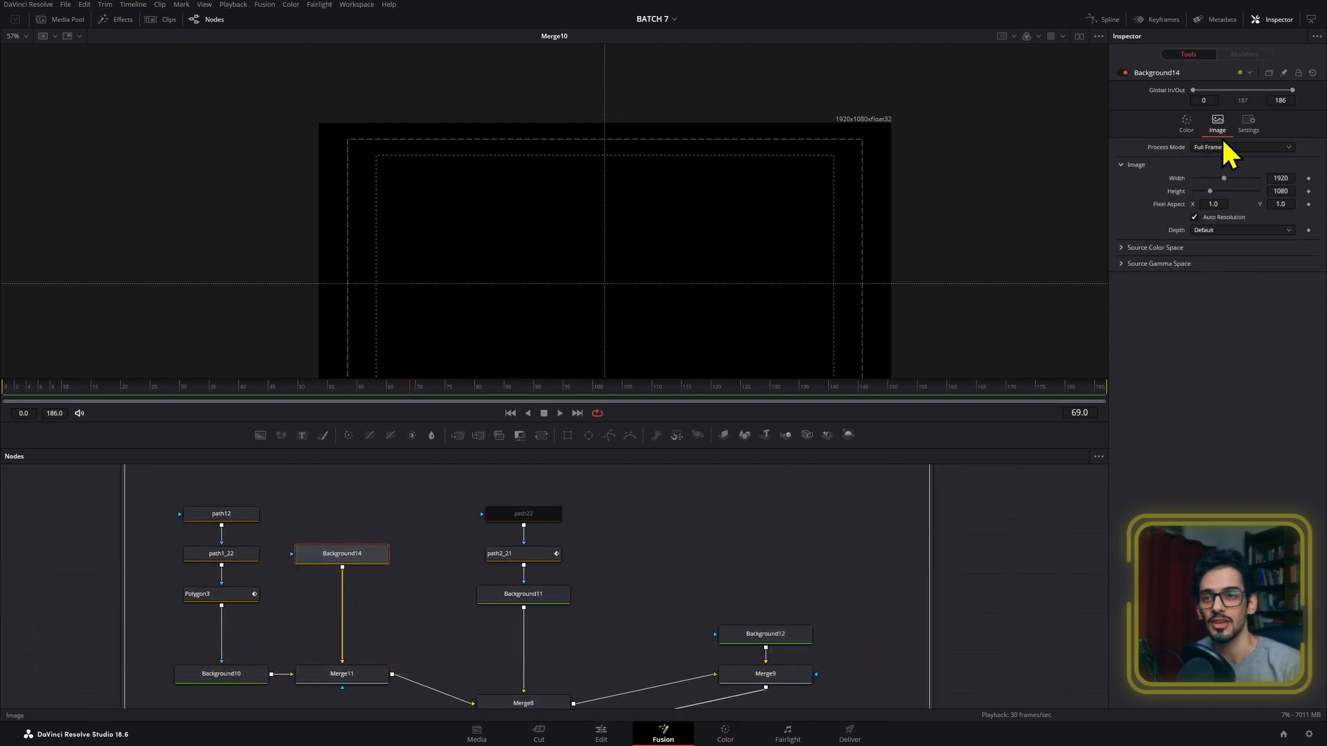
pyautogui.scroll(2, 691, 498)
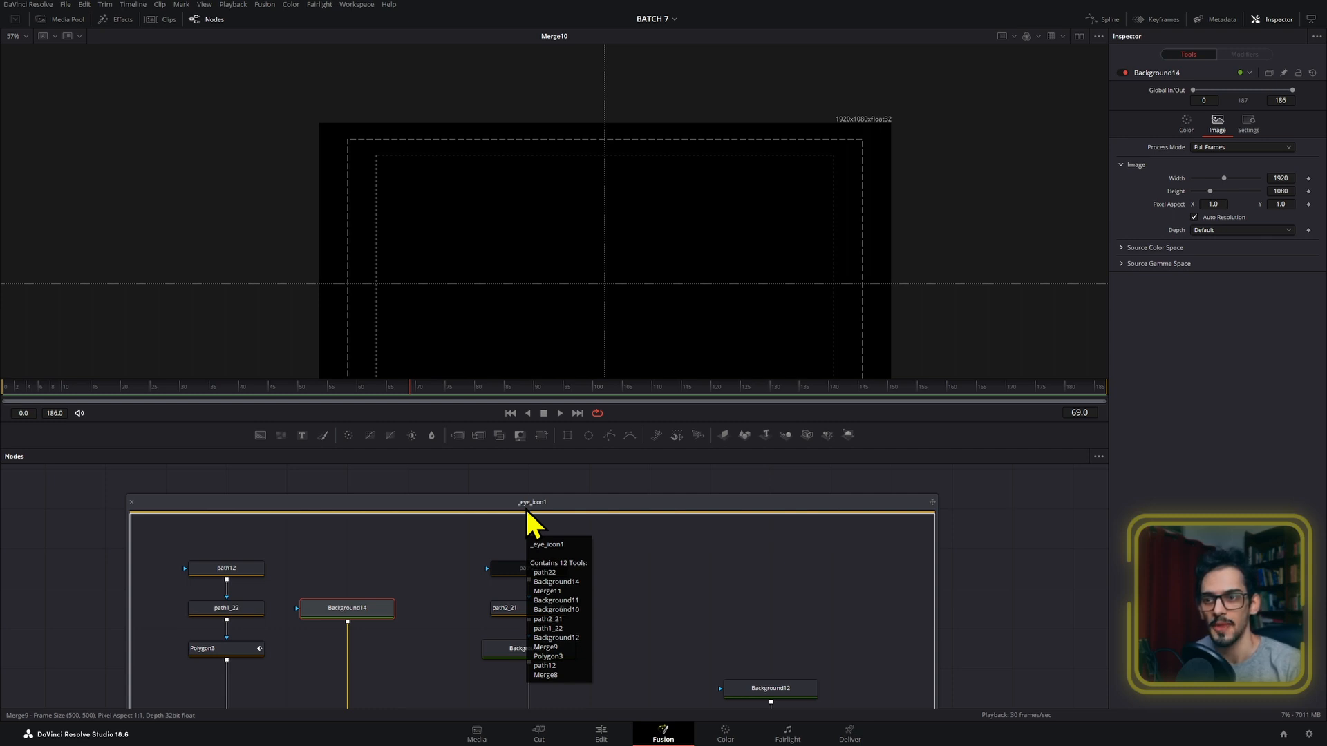
pyautogui.scroll(-3, 383, 612)
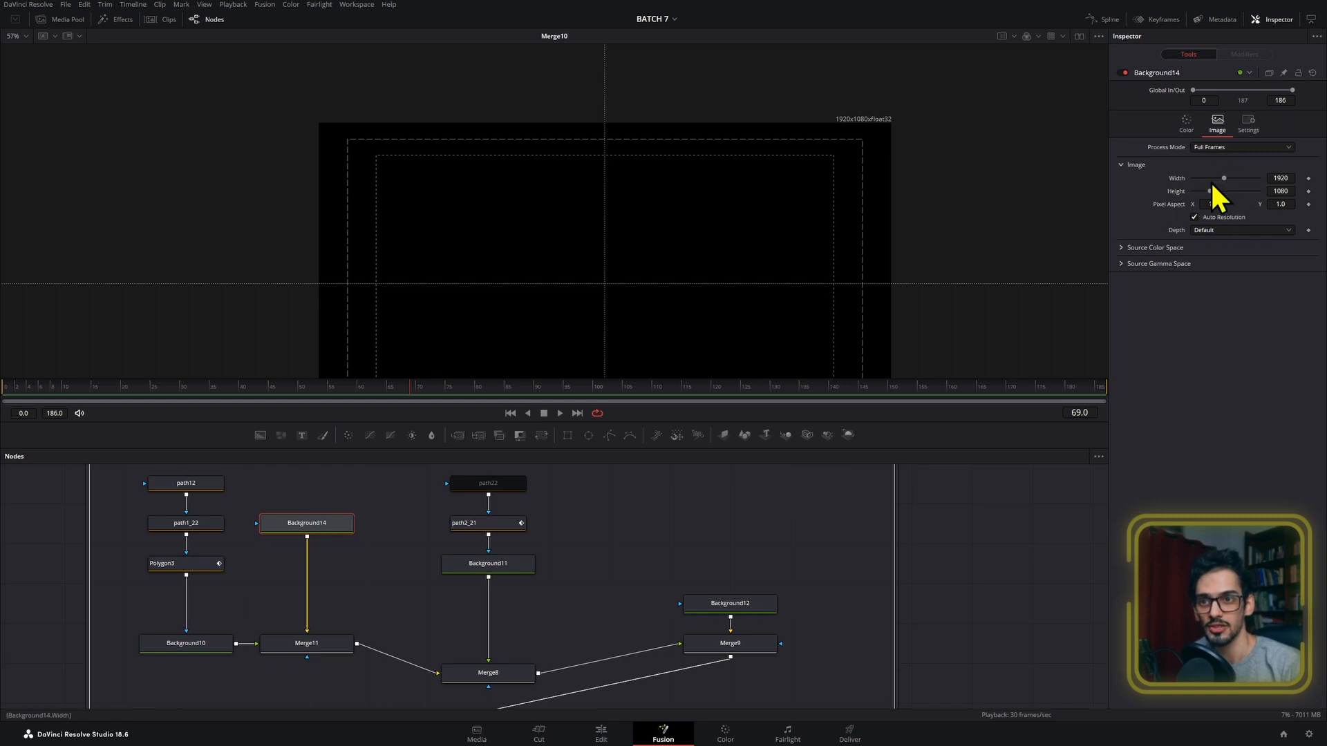
pyautogui.click(1196, 218)
pyautogui.click(1281, 178)
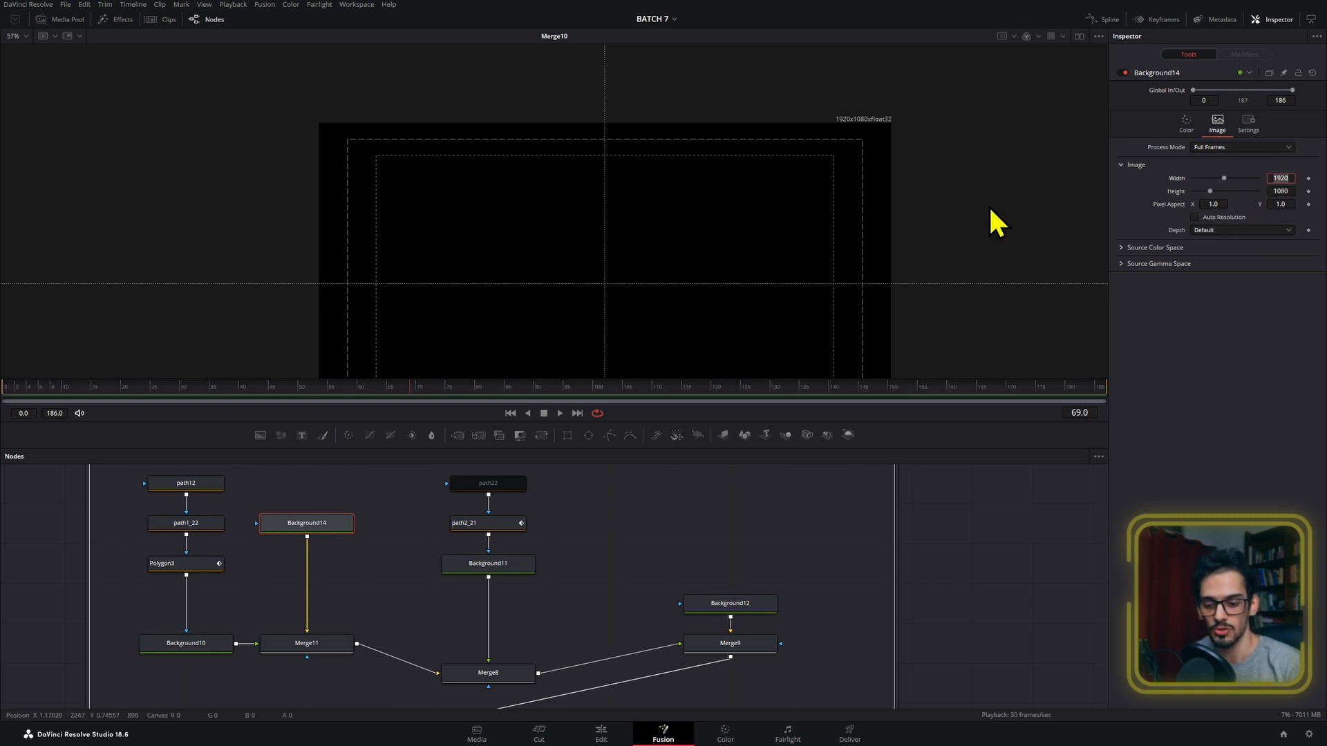
pyautogui.write('500')
pyautogui.press('Tab')
pyautogui.write('500')
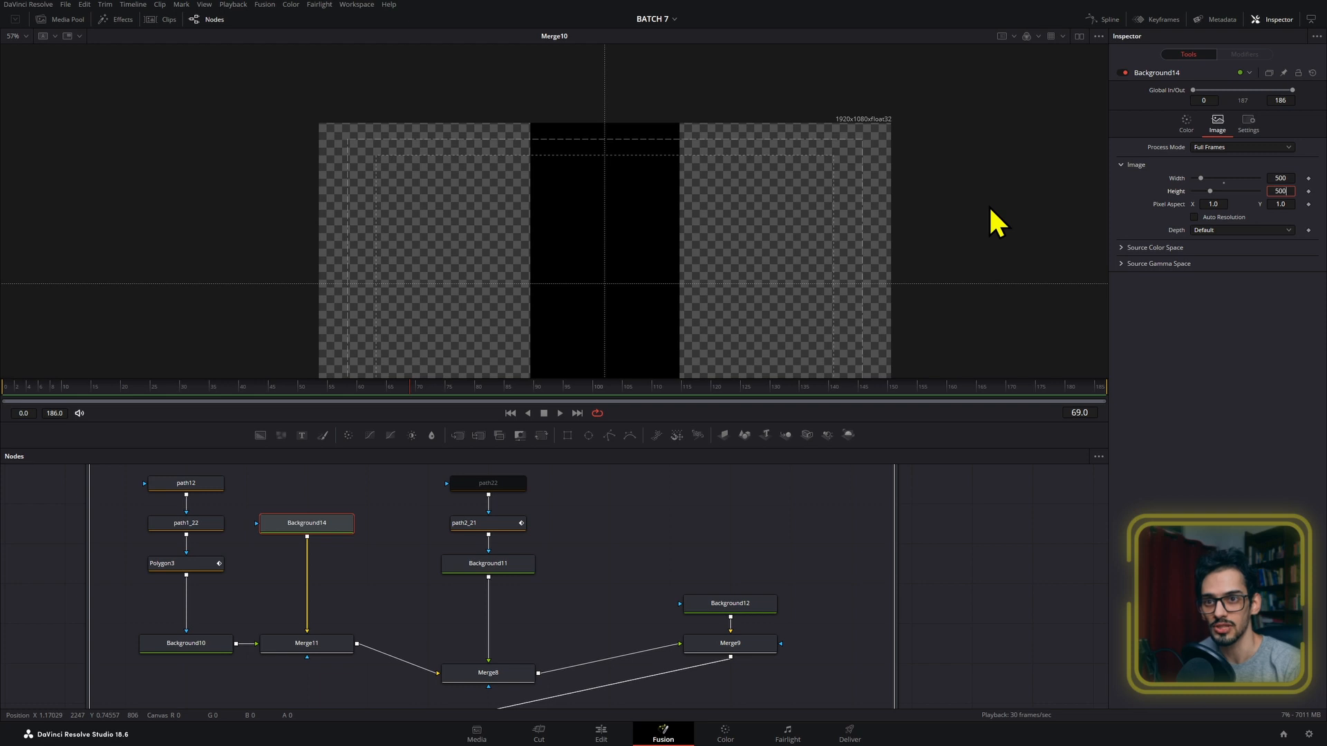
pyautogui.press('Tab')
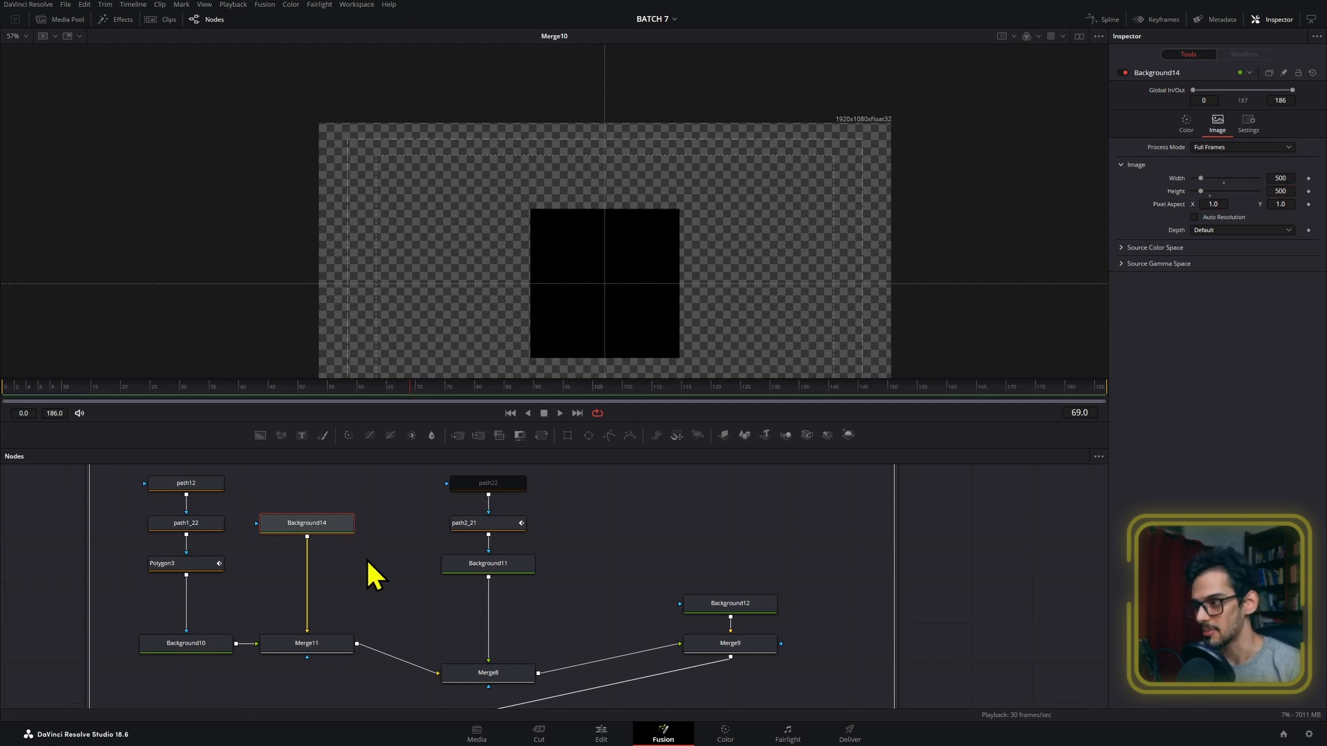
# - Colour Background14 with the saved yellow custom colour and check it against the icon at frame 32
pyautogui.moveTo(375, 561); pyautogui.dragTo(474, 538)
pyautogui.click(474, 550)
pyautogui.scroll(-2, 474, 546)
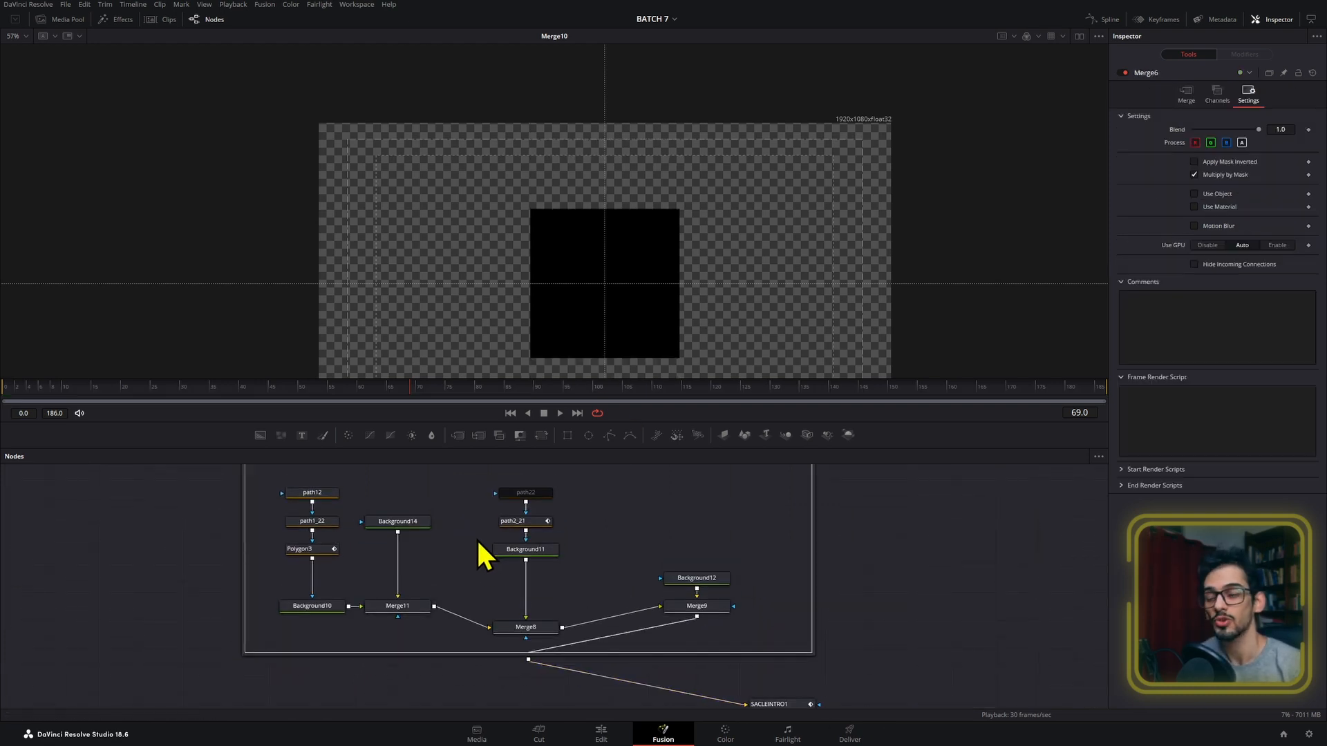
pyautogui.click(412, 529)
pyautogui.moveTo(200, 384); pyautogui.dragTo(127, 400)
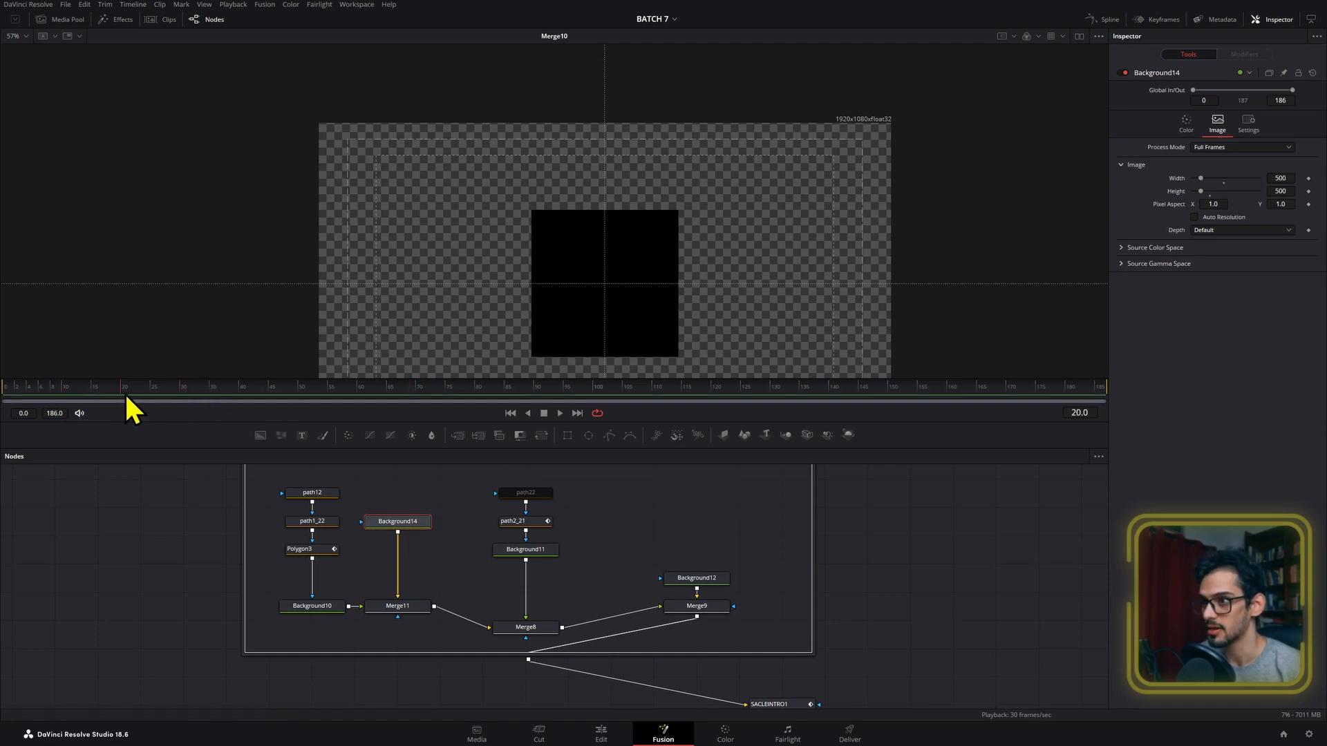
pyautogui.click(1186, 125)
pyautogui.click(1213, 180)
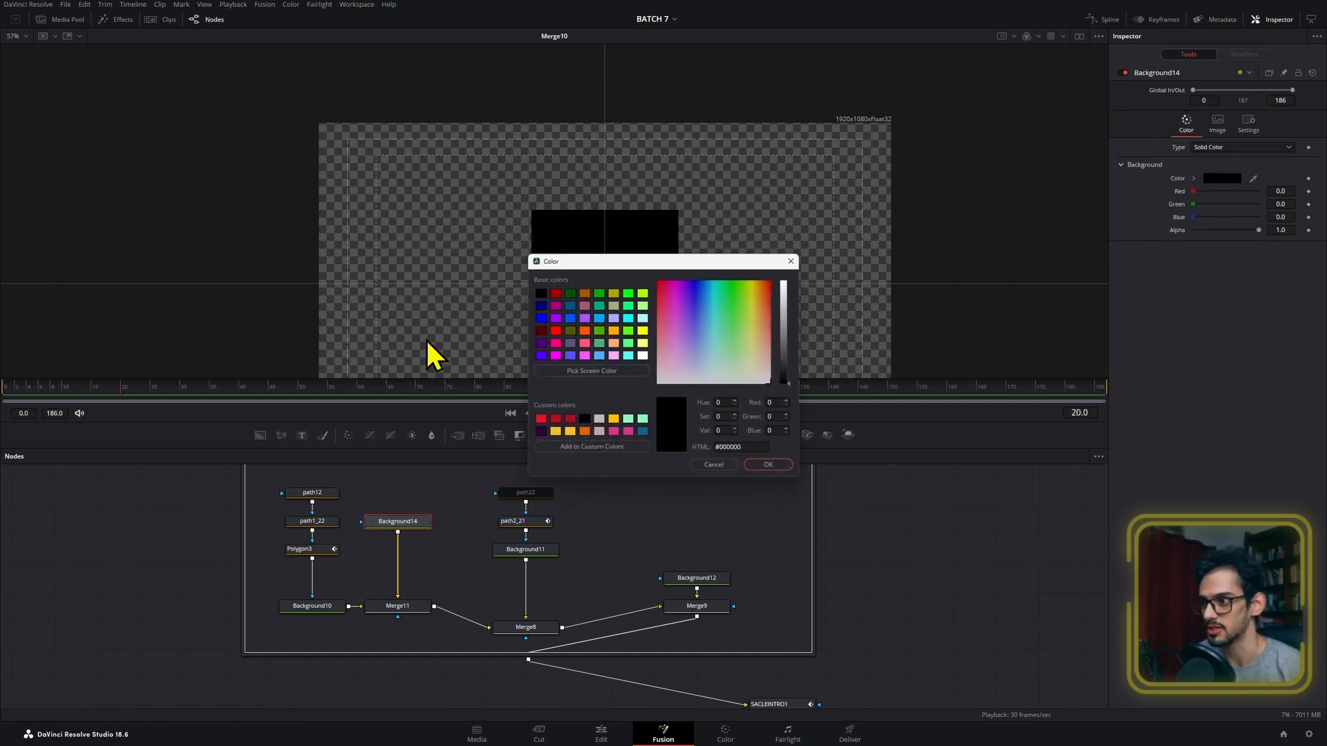
pyautogui.click(559, 435)
pyautogui.click(763, 459)
pyautogui.moveTo(186, 387)
pyautogui.mouseDown()
pyautogui.moveTo(42, 391)
pyautogui.moveTo(265, 390)
pyautogui.moveTo(163, 388)
pyautogui.moveTo(210, 389)
pyautogui.mouseUp()
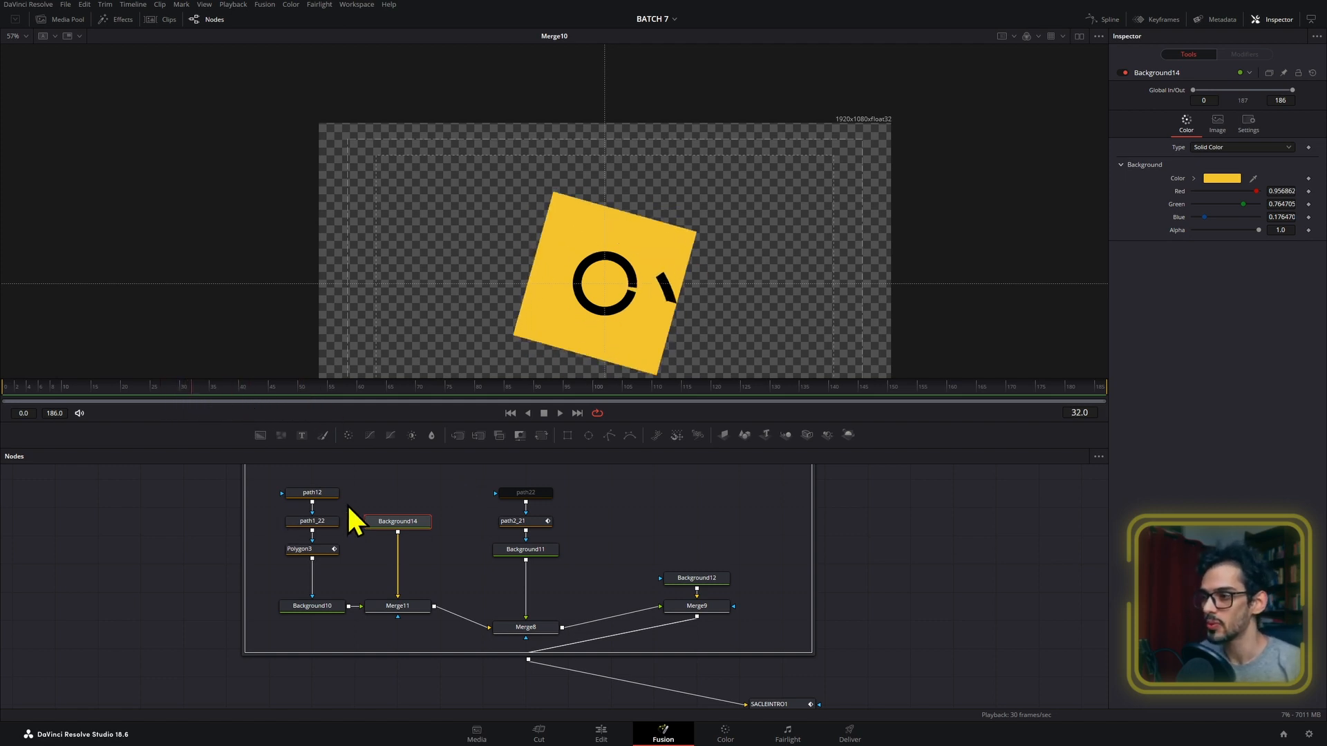
# - Mask Merge11 with path12, enable Multiply by Mask, and check the eye-shaped fill at frame 14
pyautogui.moveTo(347, 504); pyautogui.dragTo(388, 626)
pyautogui.click(394, 608)
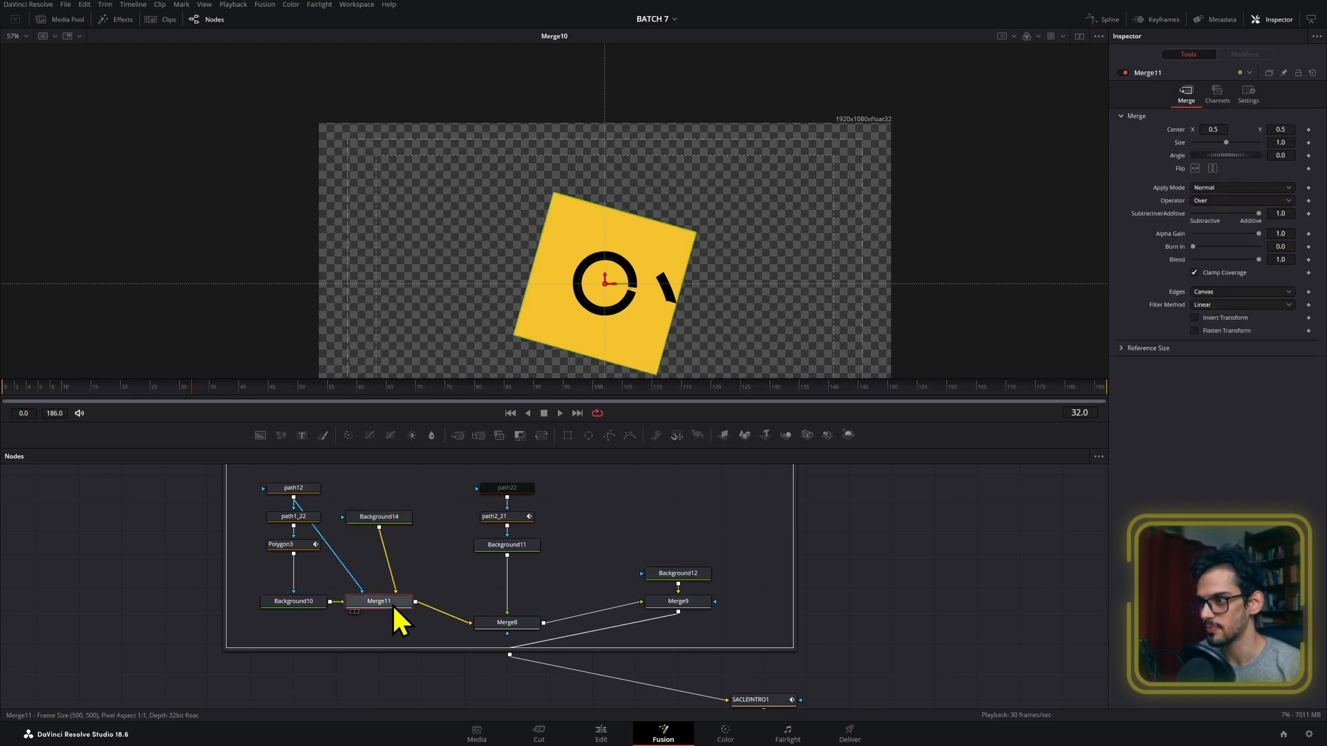
pyautogui.click(1244, 94)
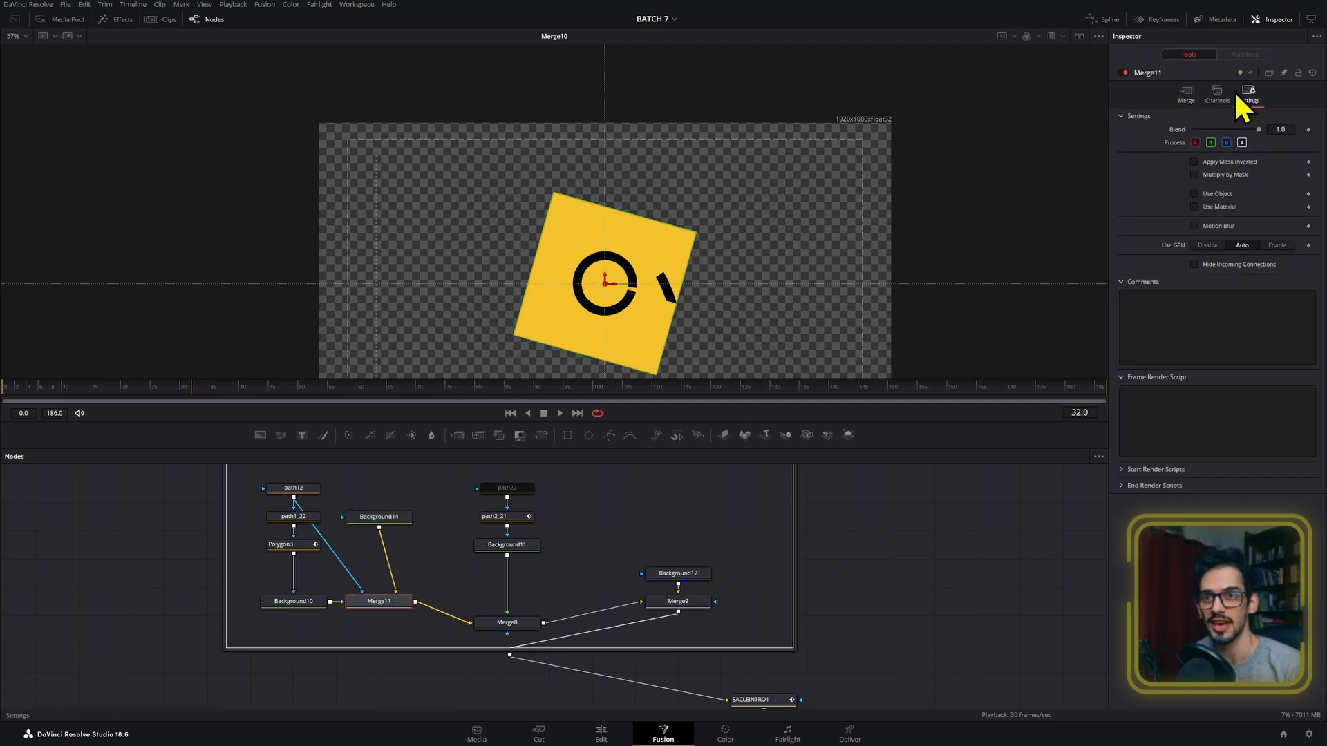
pyautogui.click(1222, 176)
pyautogui.moveTo(192, 386); pyautogui.dragTo(87, 394)
# - Inspect how closely the yellow fill follows the path12 outline at the top of the eye
pyautogui.click(380, 517)
pyautogui.click(304, 489)
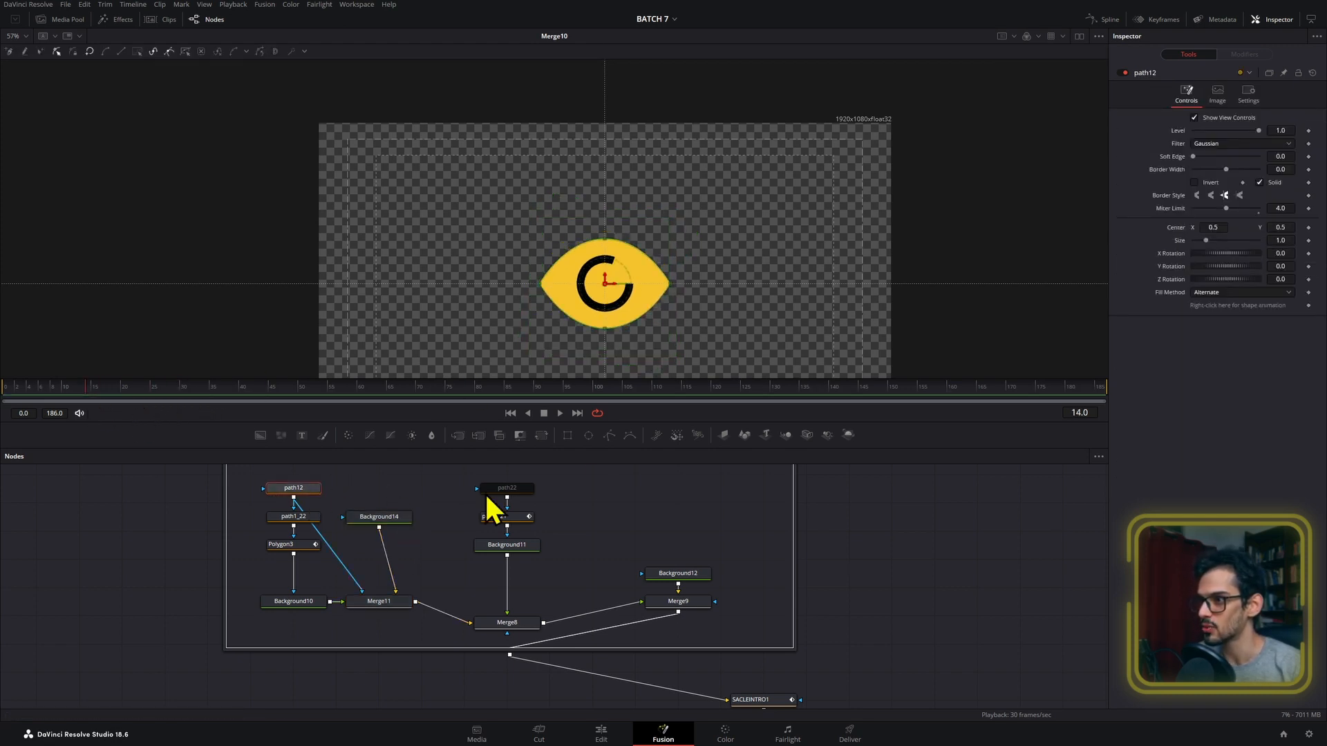
pyautogui.scroll(6, 640, 263)
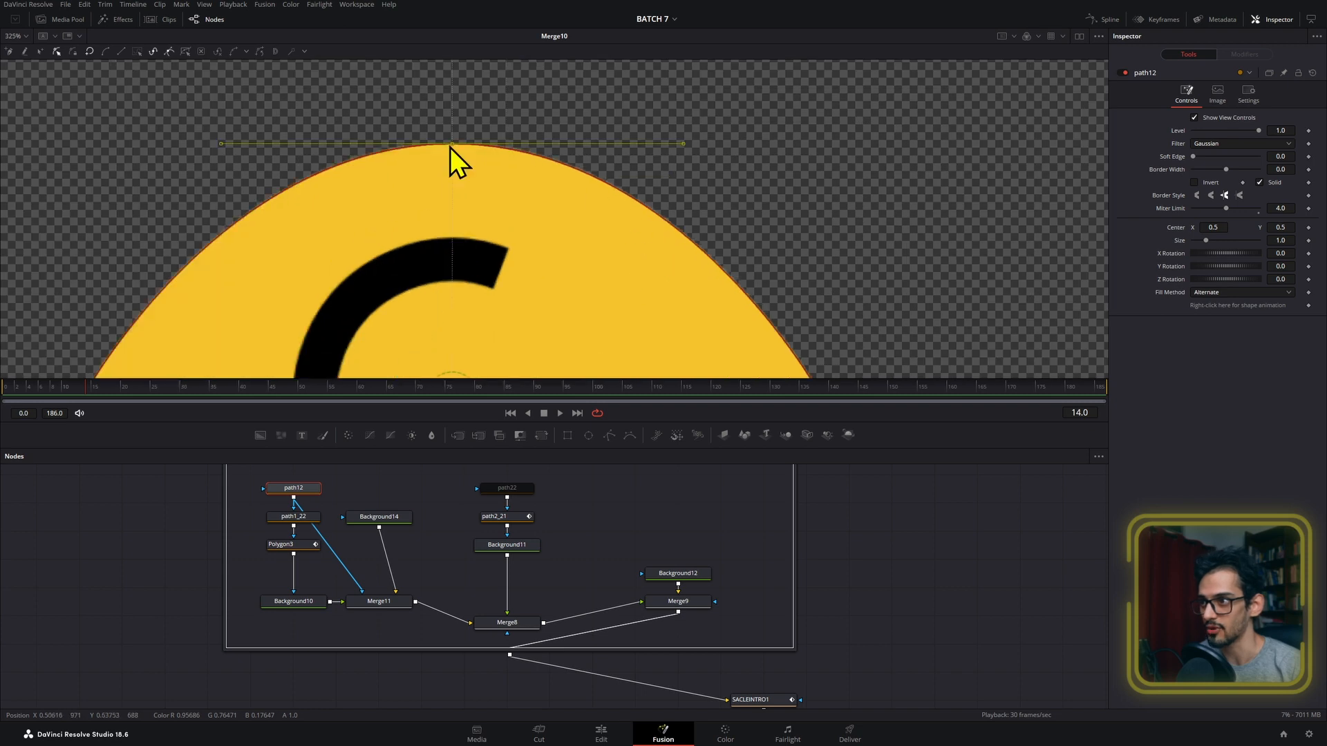
pyautogui.scroll(-5, 734, 270)
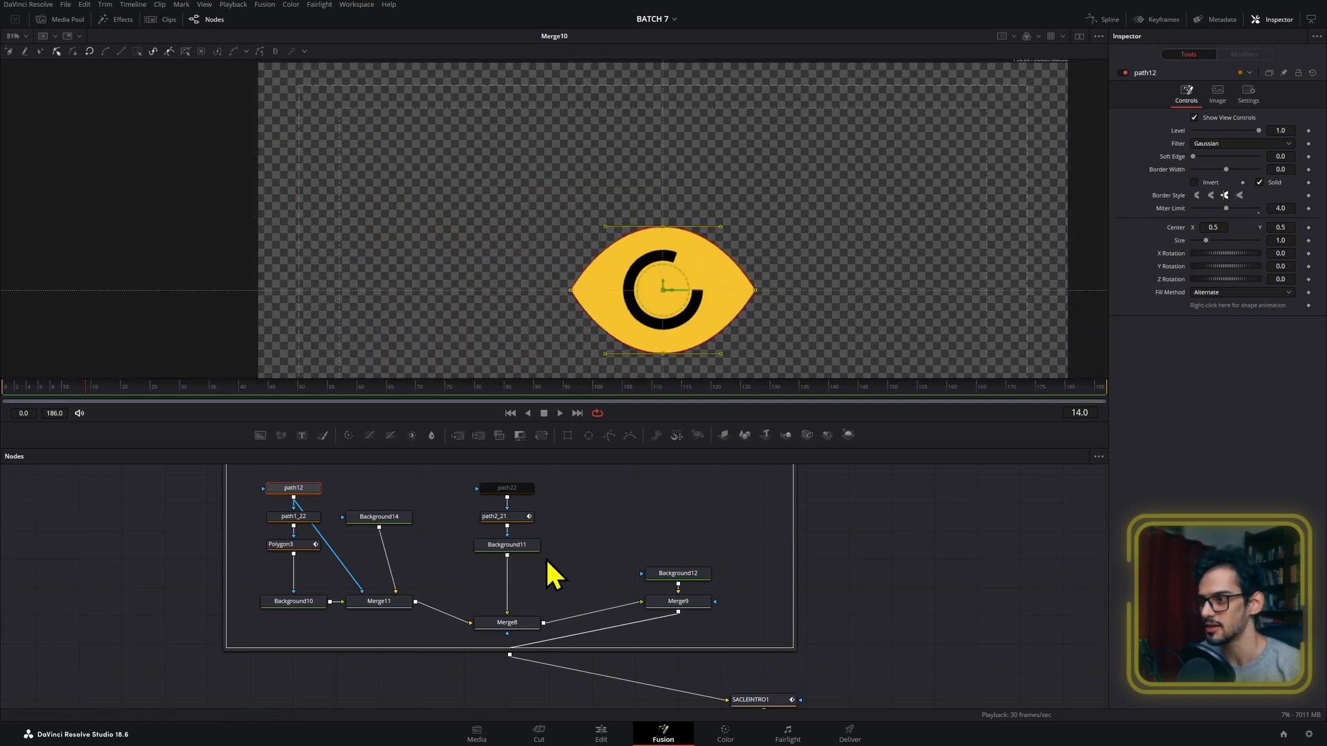
# - Mask Background14 with a new rectangle
pyautogui.scroll(2, 387, 553)
pyautogui.click(406, 605)
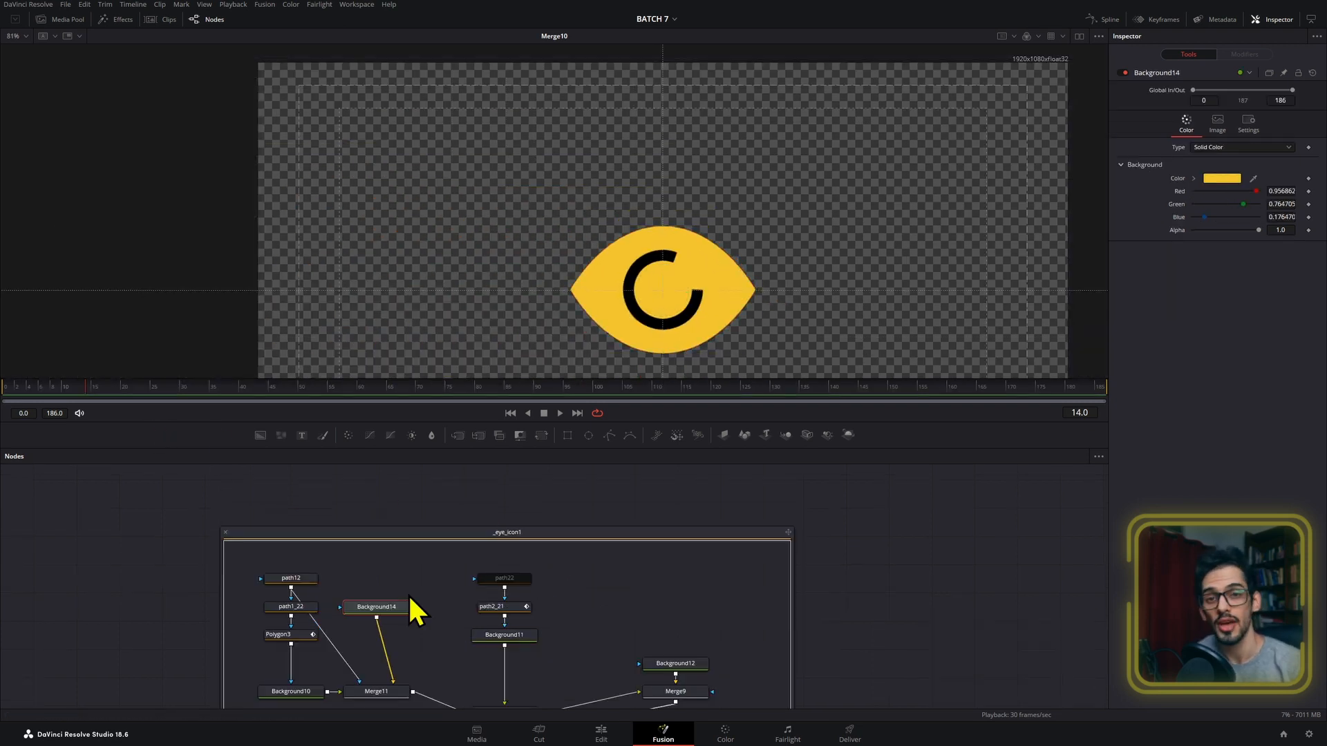
pyautogui.click(563, 441)
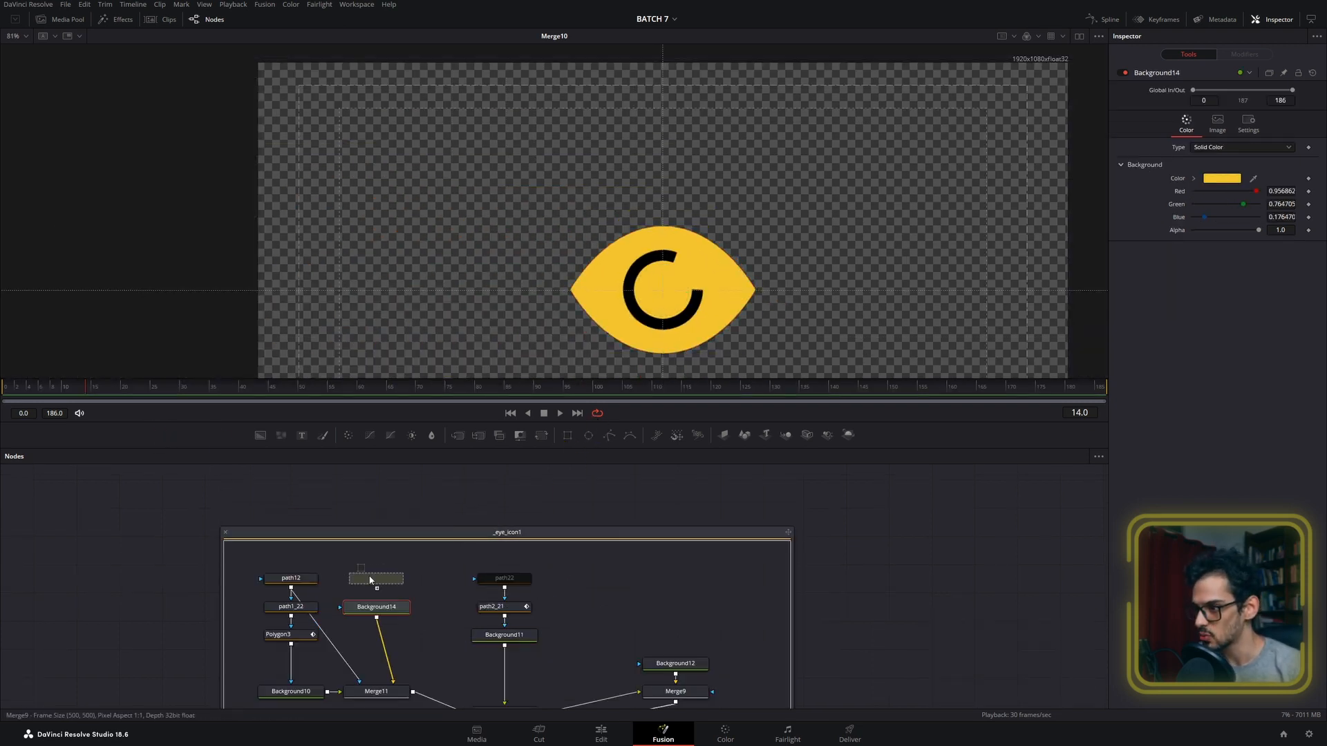
pyautogui.click(392, 607)
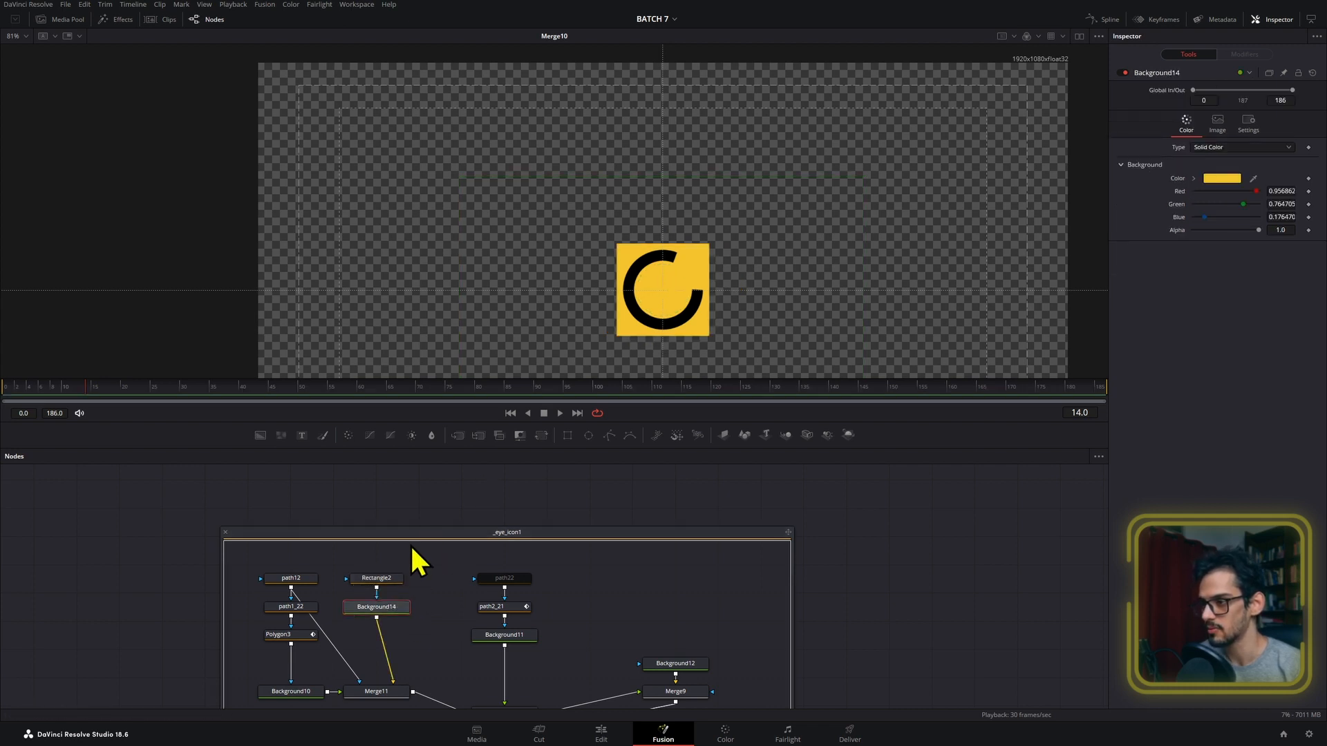
# - Enlarge the Background14 rectangle mask to width 1.0 and height about 0.838 so it covers the whole eye
pyautogui.click(393, 579)
pyautogui.moveTo(1277, 227); pyautogui.dragTo(1308, 236)
pyautogui.moveTo(759, 244); pyautogui.dragTo(678, 202)
pyautogui.moveTo(587, 243); pyautogui.dragTo(672, 251)
pyautogui.scroll(-10, 603, 574)
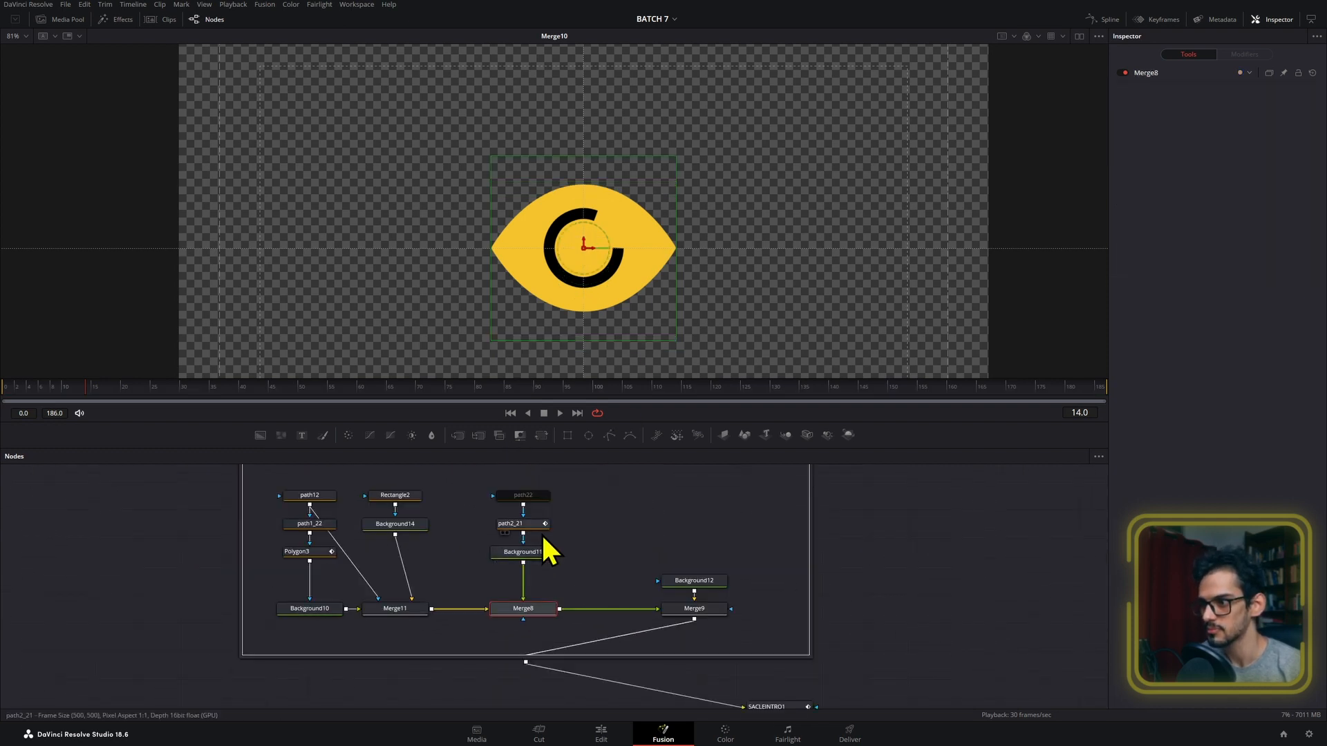
# - Check when the icon's write-on ends, go to frame 48 and move Rectangle2 just below the eye, to centre Y about -0.268
pyautogui.click(523, 524)
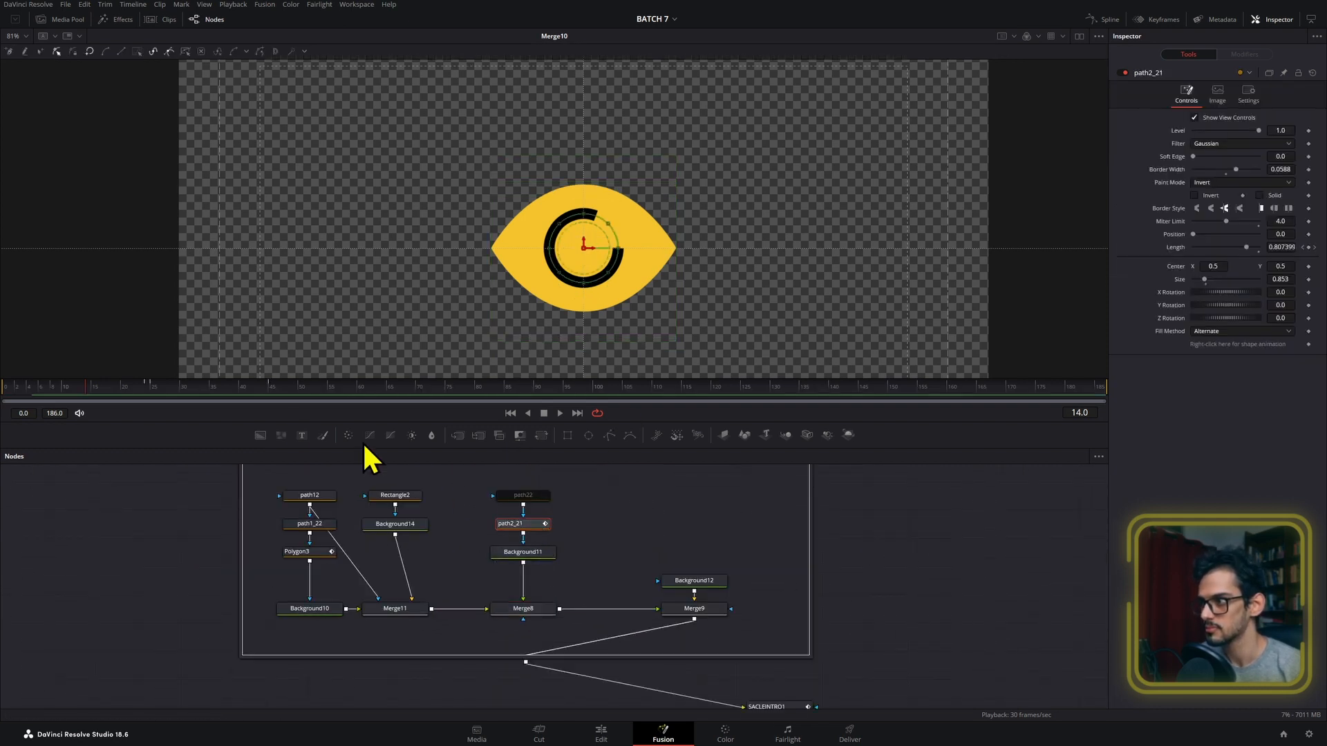
pyautogui.press('space')
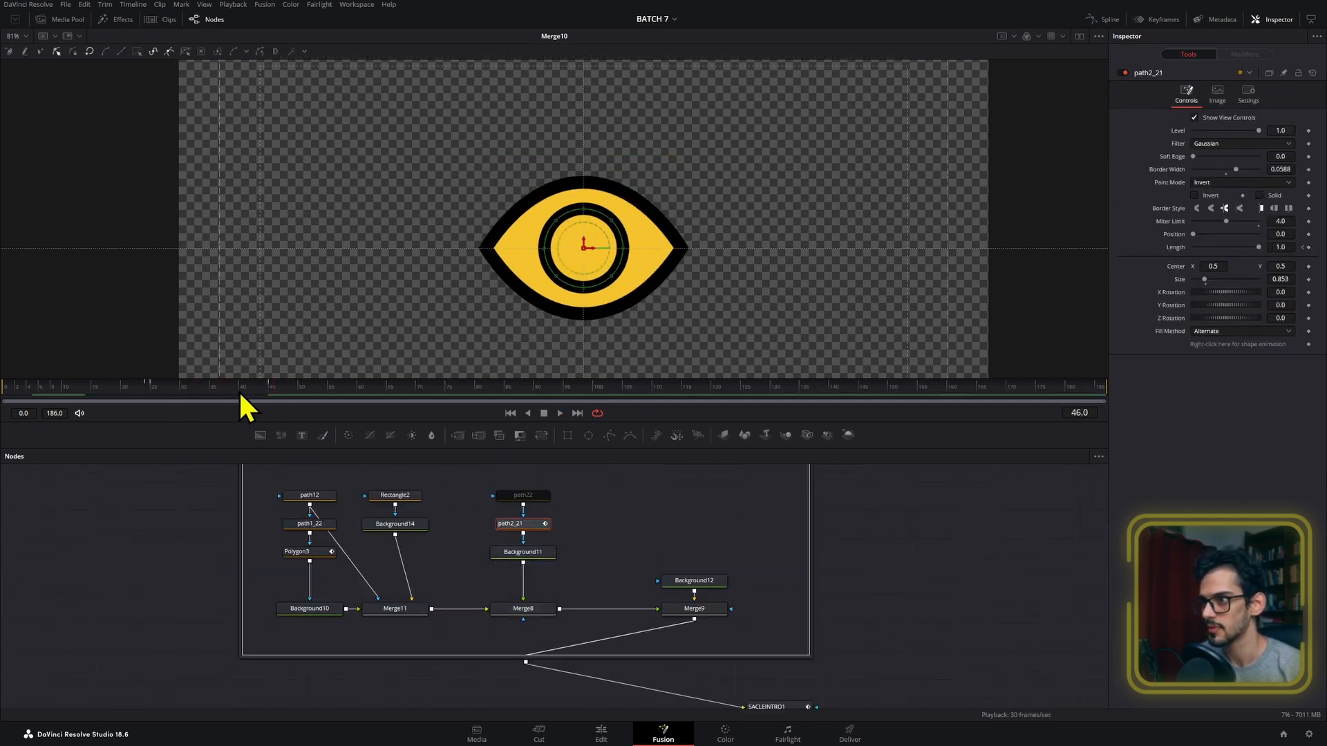
pyautogui.click(415, 495)
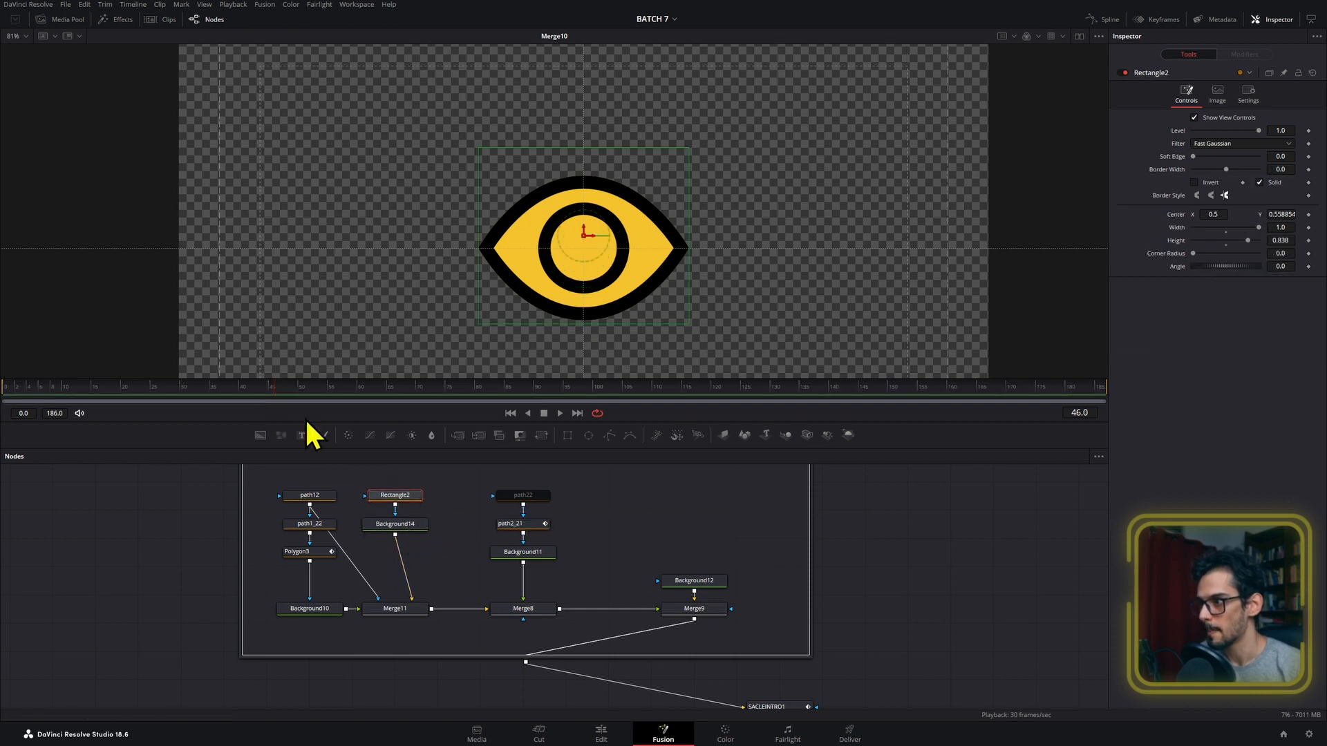
pyautogui.moveTo(307, 422)
pyautogui.mouseDown()
pyautogui.moveTo(235, 404)
pyautogui.moveTo(50, 414)
pyautogui.moveTo(291, 413)
pyautogui.mouseUp()
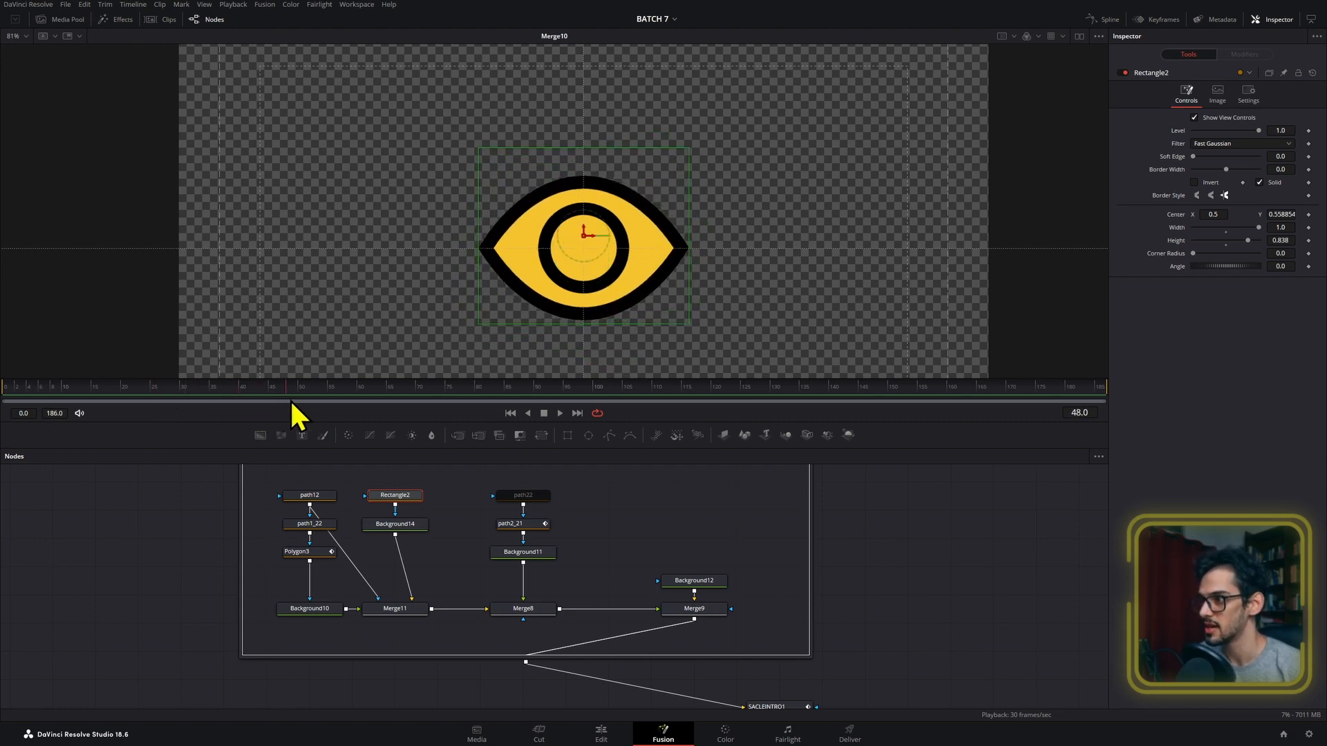
pyautogui.click(411, 495)
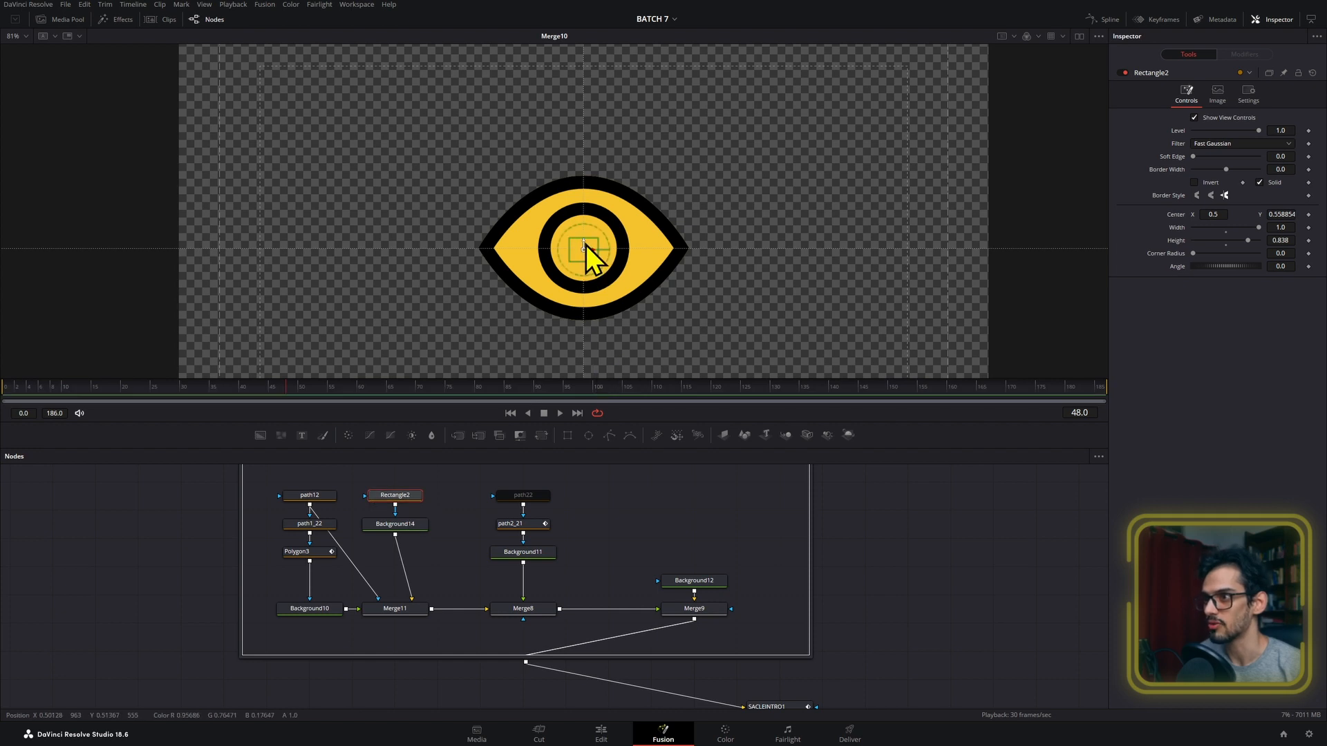
pyautogui.moveTo(586, 244); pyautogui.dragTo(608, 417)
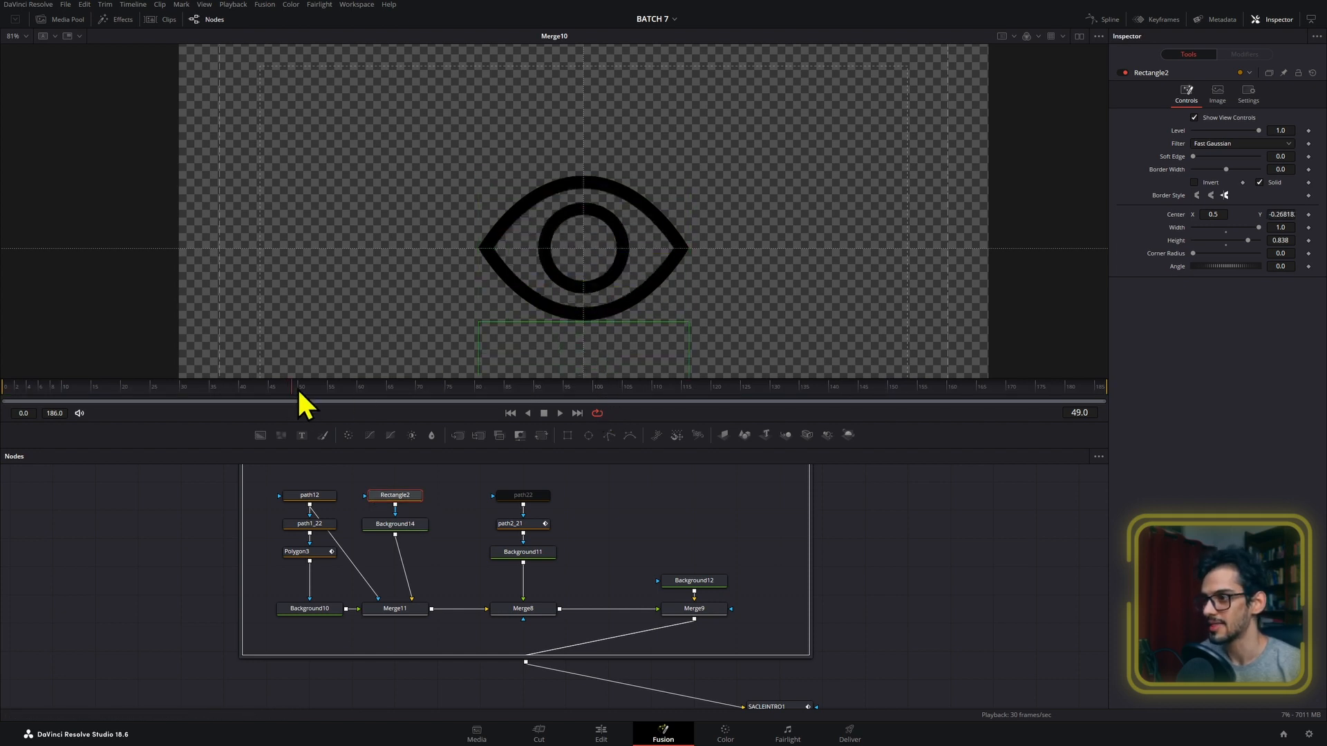
# - Inspect the original eye icon's Rectangle1 mask and its Center keyframe at frame 45
pyautogui.scroll(-6, 309, 492)
pyautogui.moveTo(309, 492); pyautogui.dragTo(539, 503)
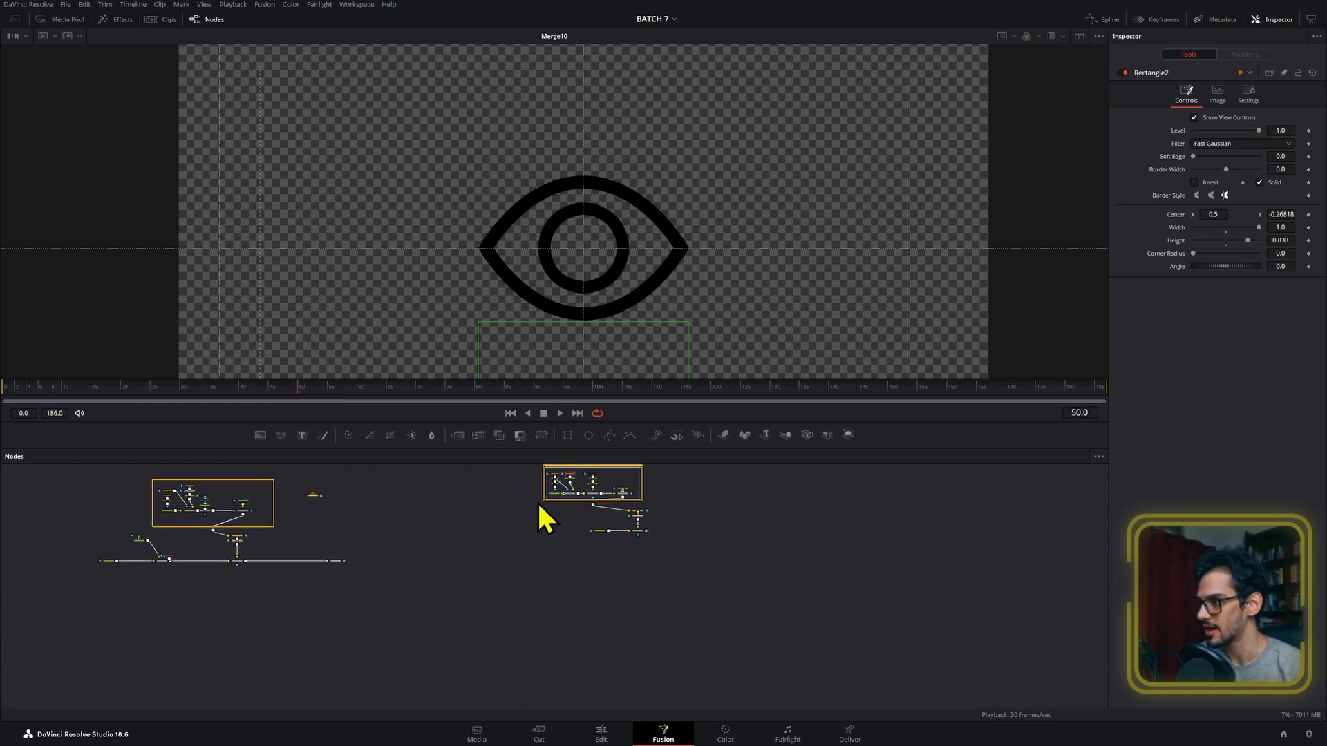
pyautogui.scroll(5, 164, 485)
pyautogui.moveTo(164, 485); pyautogui.dragTo(255, 502)
pyautogui.click(378, 489)
pyautogui.click(268, 388)
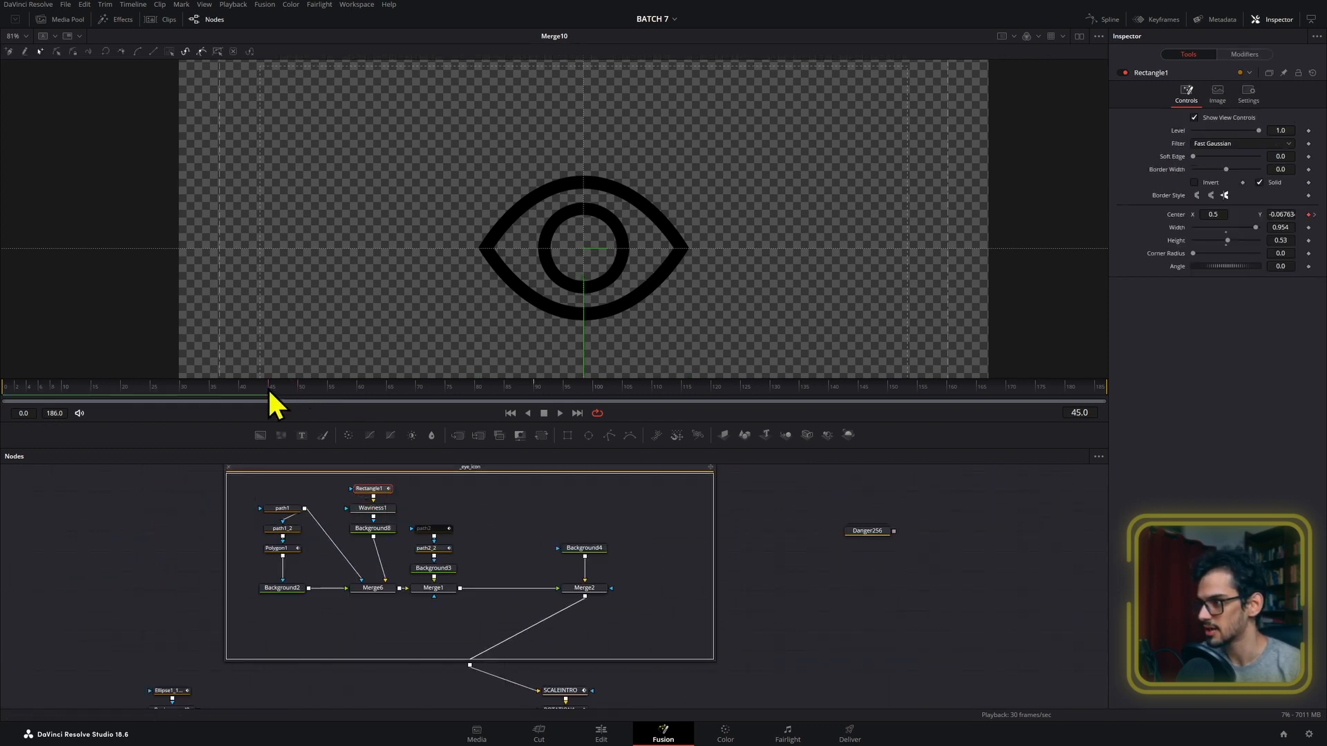
# - Add a Center keyframe at frame 45 to the Rectangle2 mask in the _eye_icon1 group
pyautogui.moveTo(696, 527); pyautogui.dragTo(128, 533)
pyautogui.scroll(-4, 128, 533)
pyautogui.moveTo(385, 604); pyautogui.dragTo(26, 592)
pyautogui.scroll(6, 253, 505)
pyautogui.moveTo(252, 504); pyautogui.dragTo(261, 576)
pyautogui.moveTo(603, 514); pyautogui.dragTo(499, 569)
pyautogui.click(454, 523)
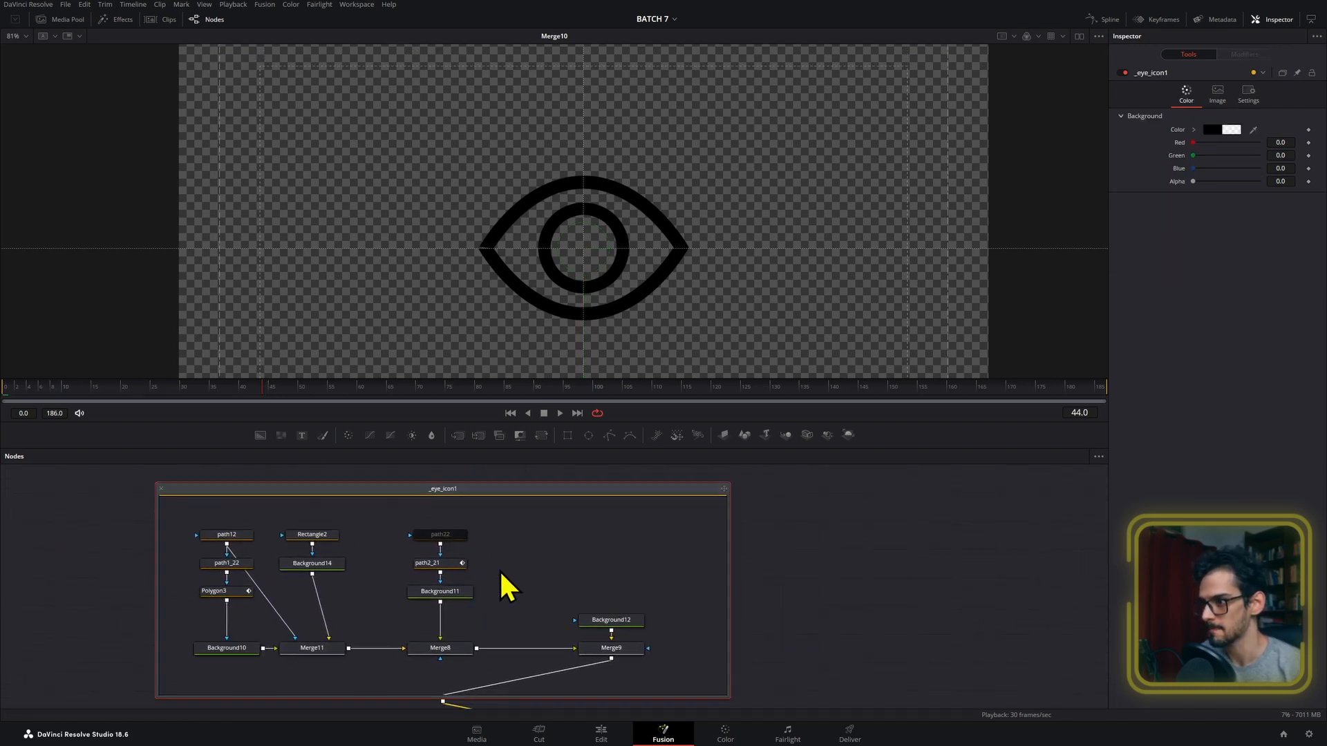
pyautogui.moveTo(420, 548); pyautogui.dragTo(391, 485)
pyautogui.click(279, 471)
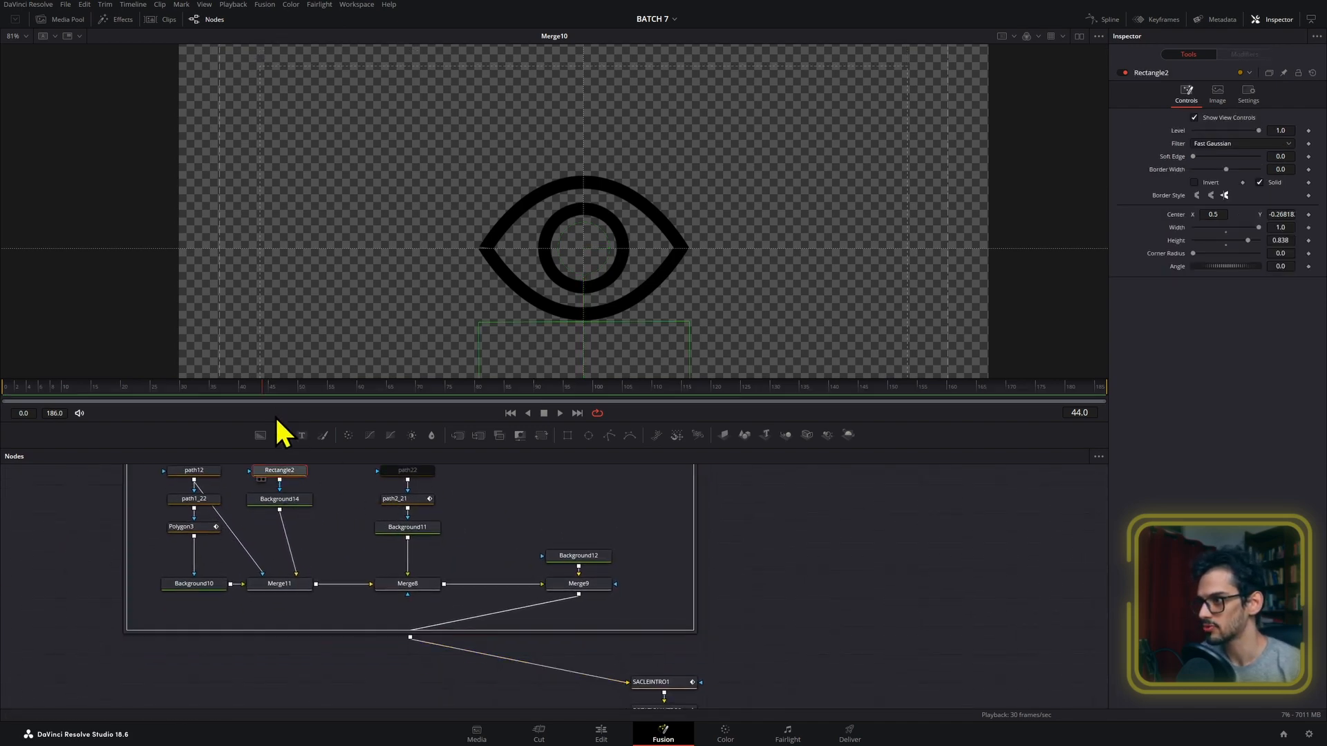
pyautogui.click(273, 387)
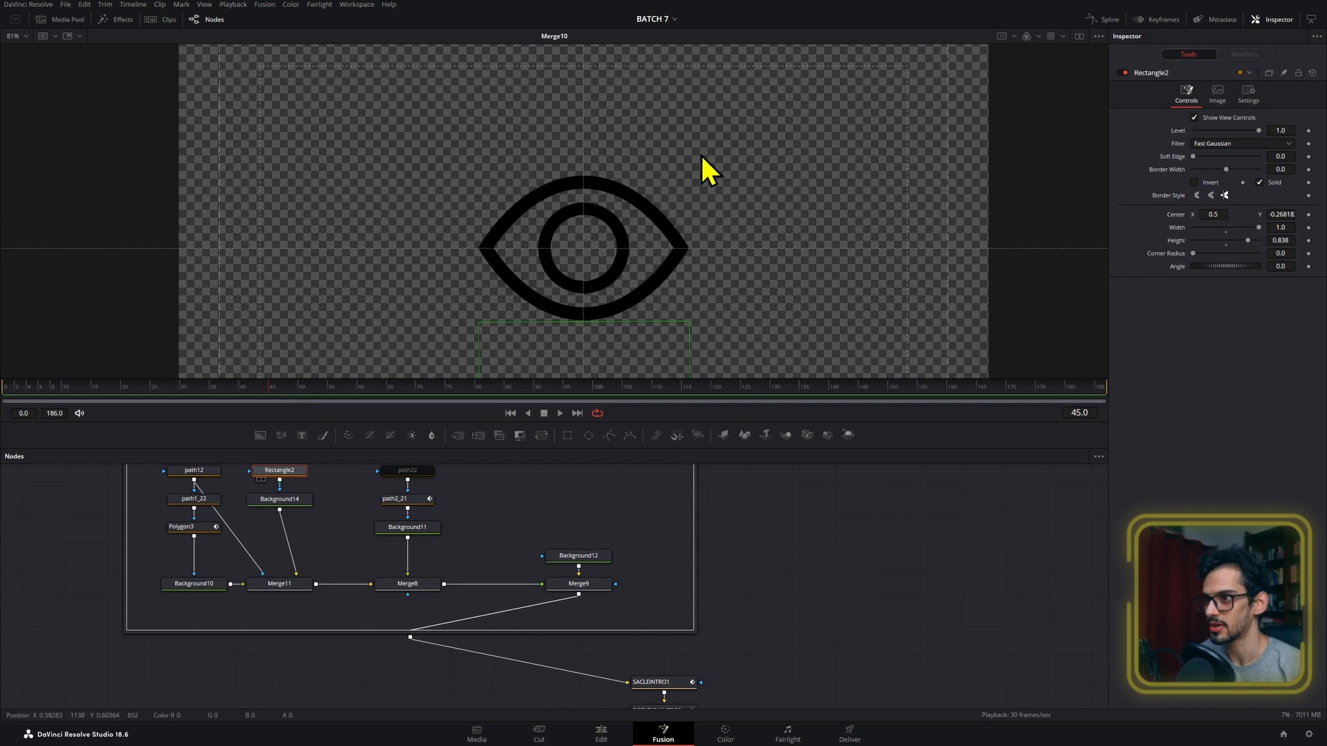
pyautogui.click(1308, 215)
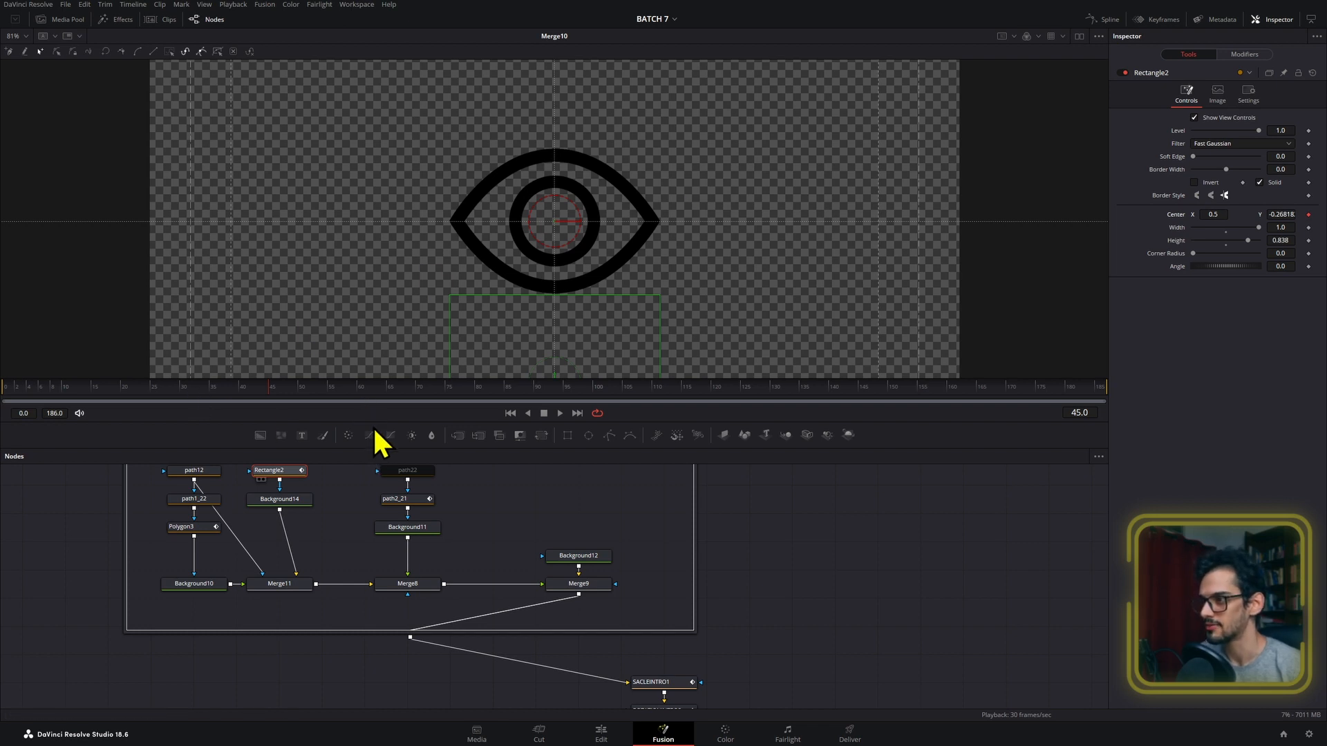
# - At frame 65, raise Rectangle2's Center Y to about 0.5008 so the yellow fill covers the eye
pyautogui.click(391, 385)
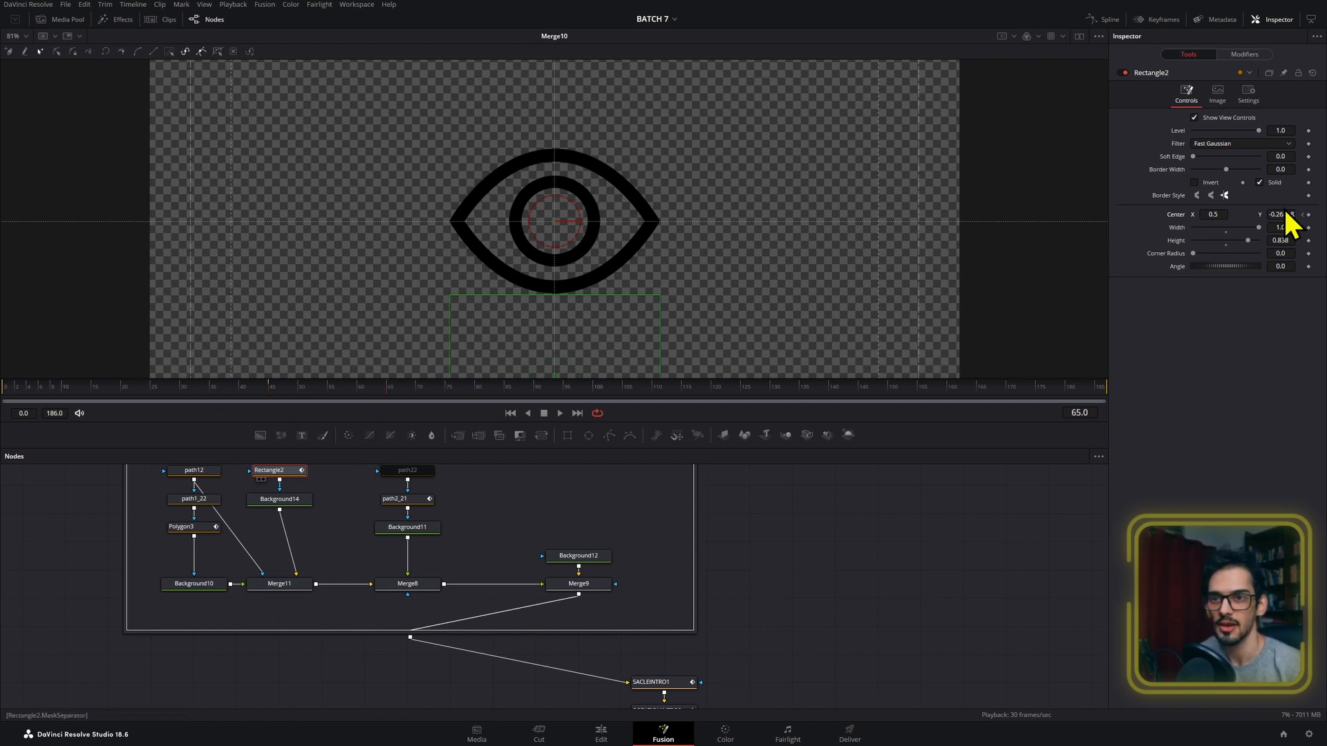
pyautogui.moveTo(1282, 213); pyautogui.dragTo(1289, 213)
pyautogui.moveTo(714, 218); pyautogui.dragTo(1027, 249)
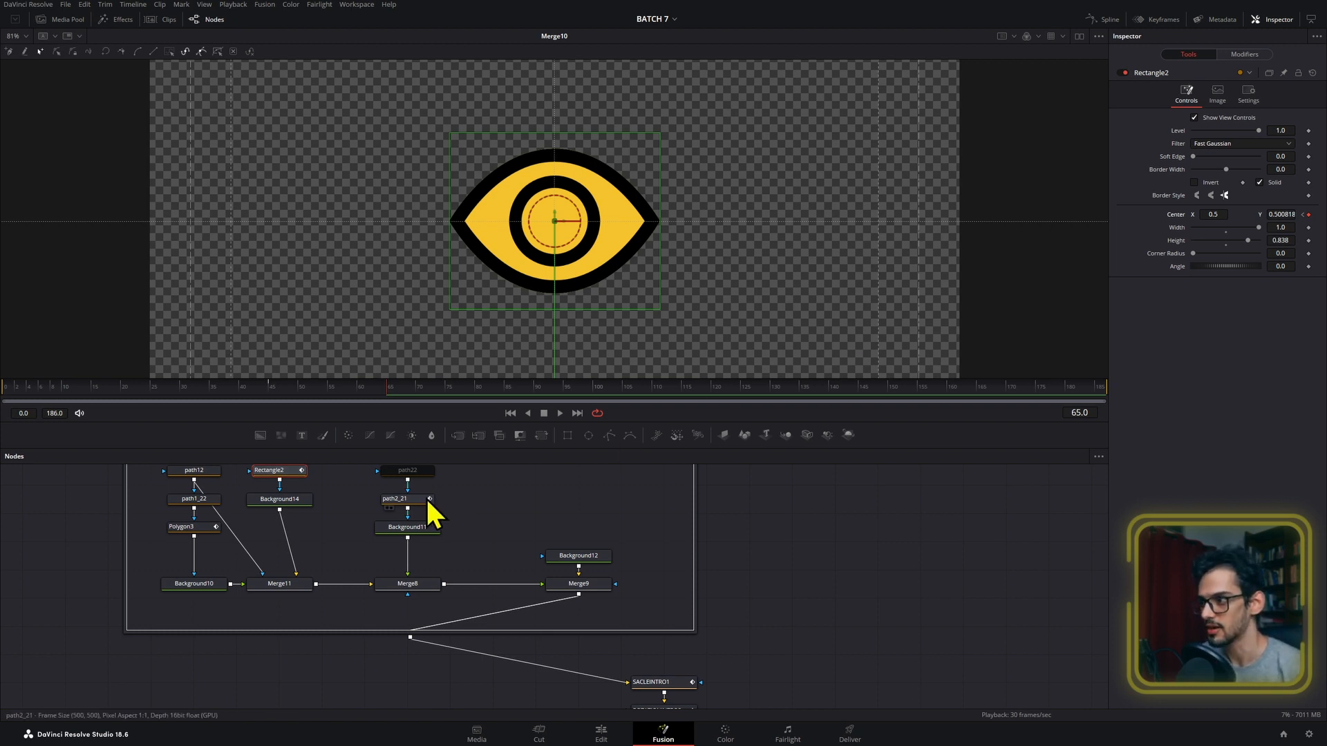
# - Move Rectangle2 up and insert a Waviness node between it and Background14
pyautogui.moveTo(425, 496); pyautogui.dragTo(596, 592)
pyautogui.moveTo(474, 504); pyautogui.dragTo(480, 438)
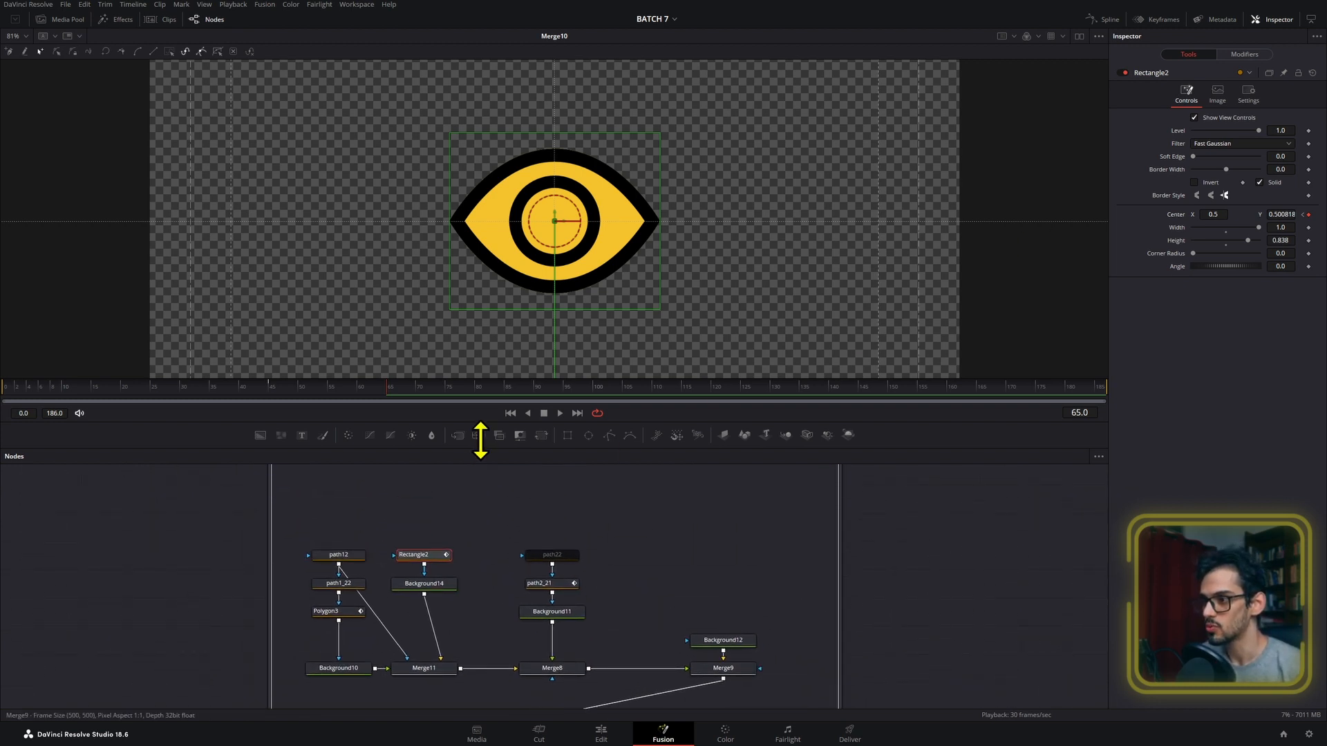
pyautogui.moveTo(437, 553); pyautogui.dragTo(437, 497)
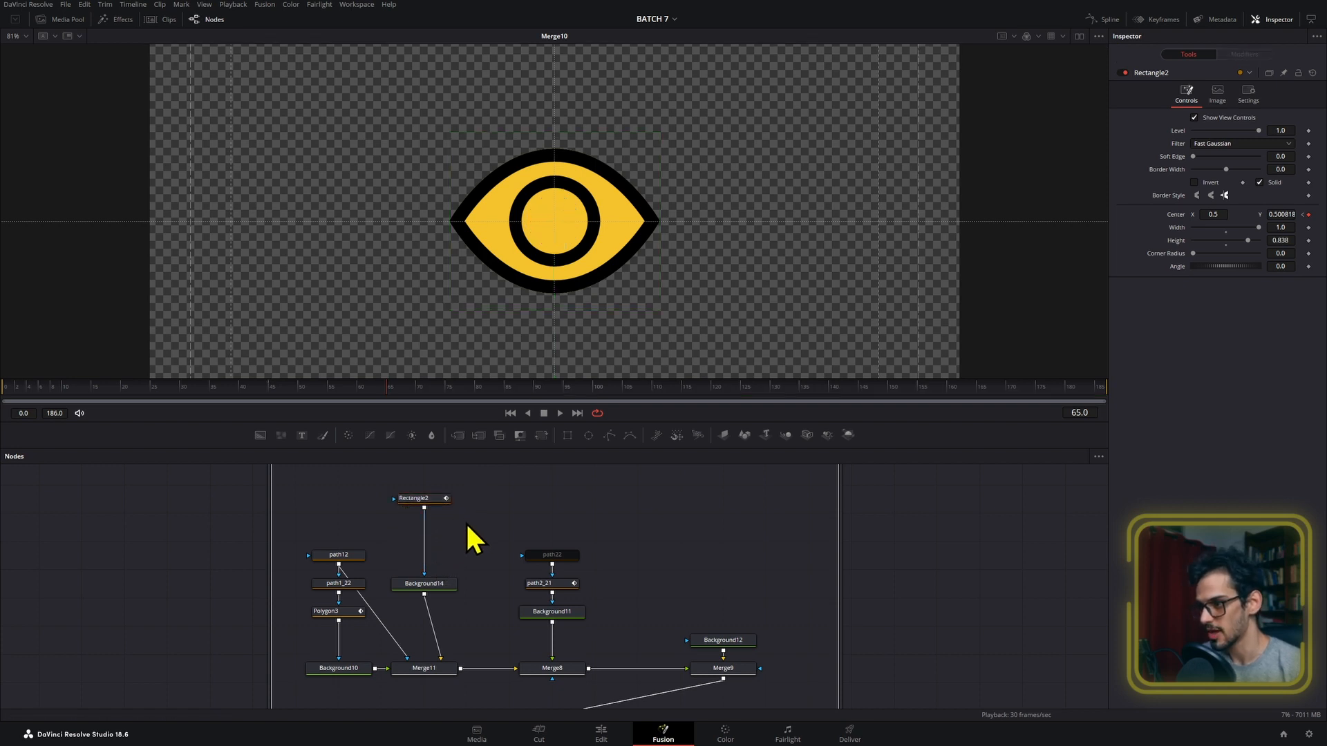
pyautogui.hotkey('shift', 'space')
pyautogui.write('WAVOM')
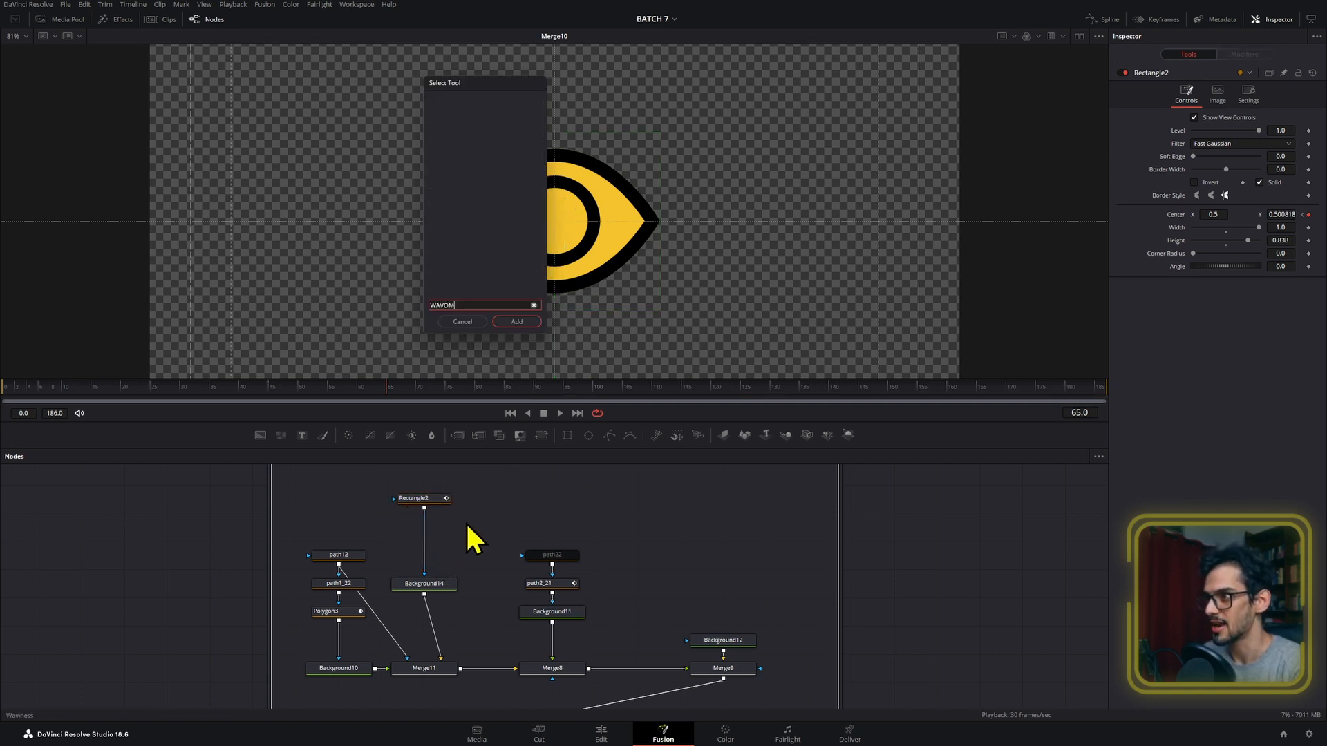
pyautogui.hotkey('ctrl', 'a')
pyautogui.write('WAVI')
pyautogui.press('Return')
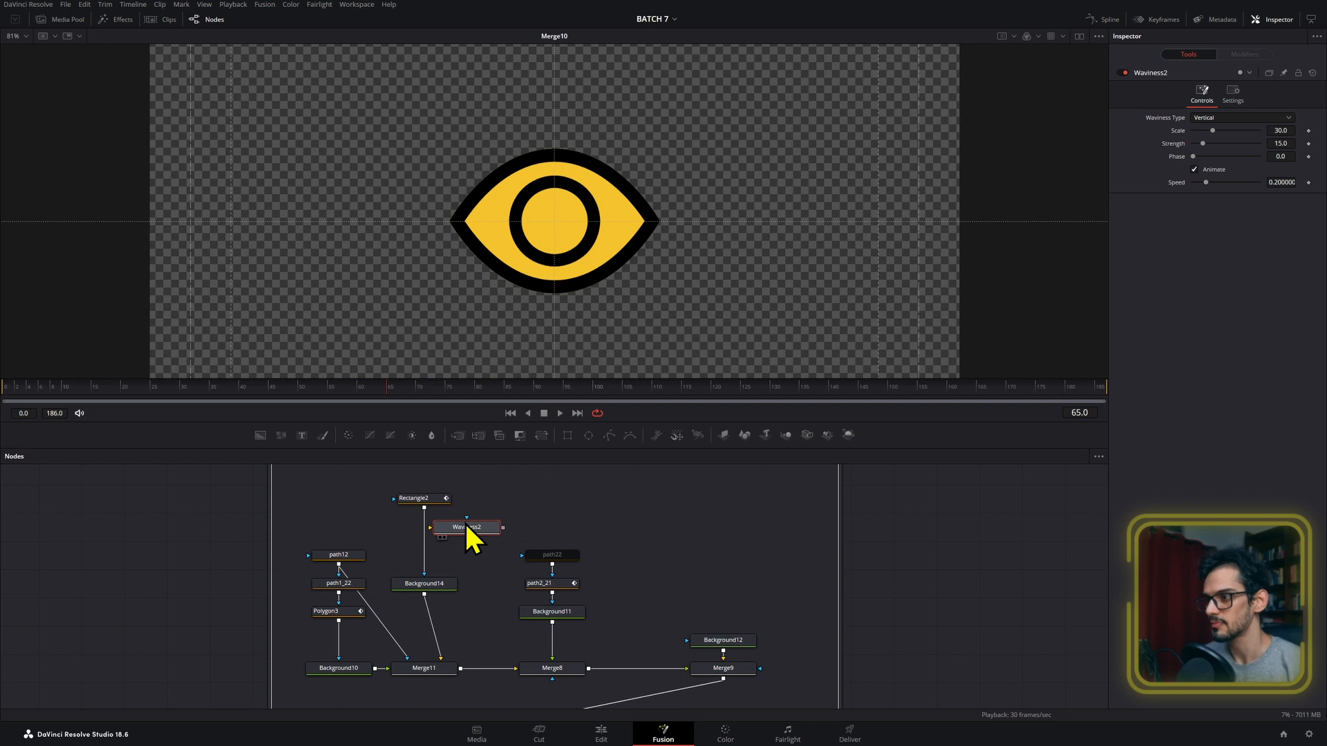
pyautogui.moveTo(467, 530); pyautogui.dragTo(428, 546)
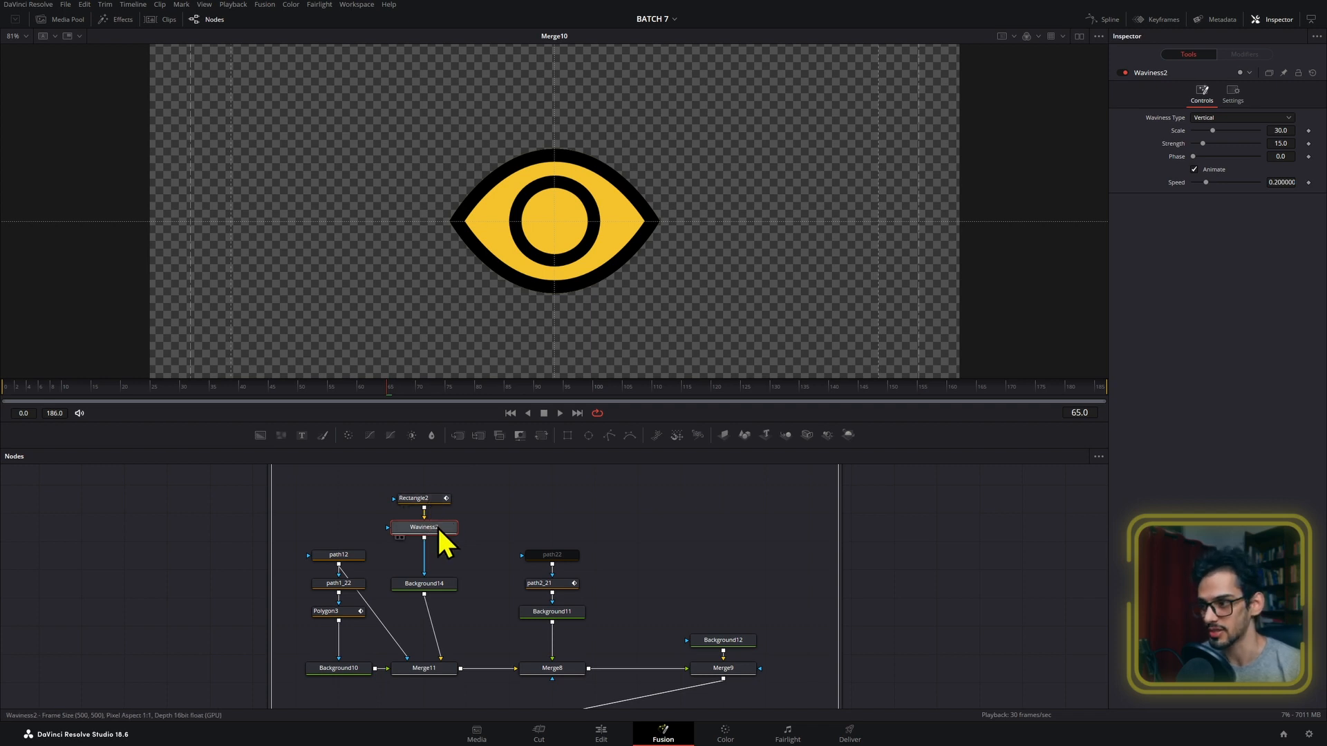
# - Preview Waviness2 on its own and set its type to Horizontal, scale to 22.1 and strength to 14.7
pyautogui.moveTo(439, 540)
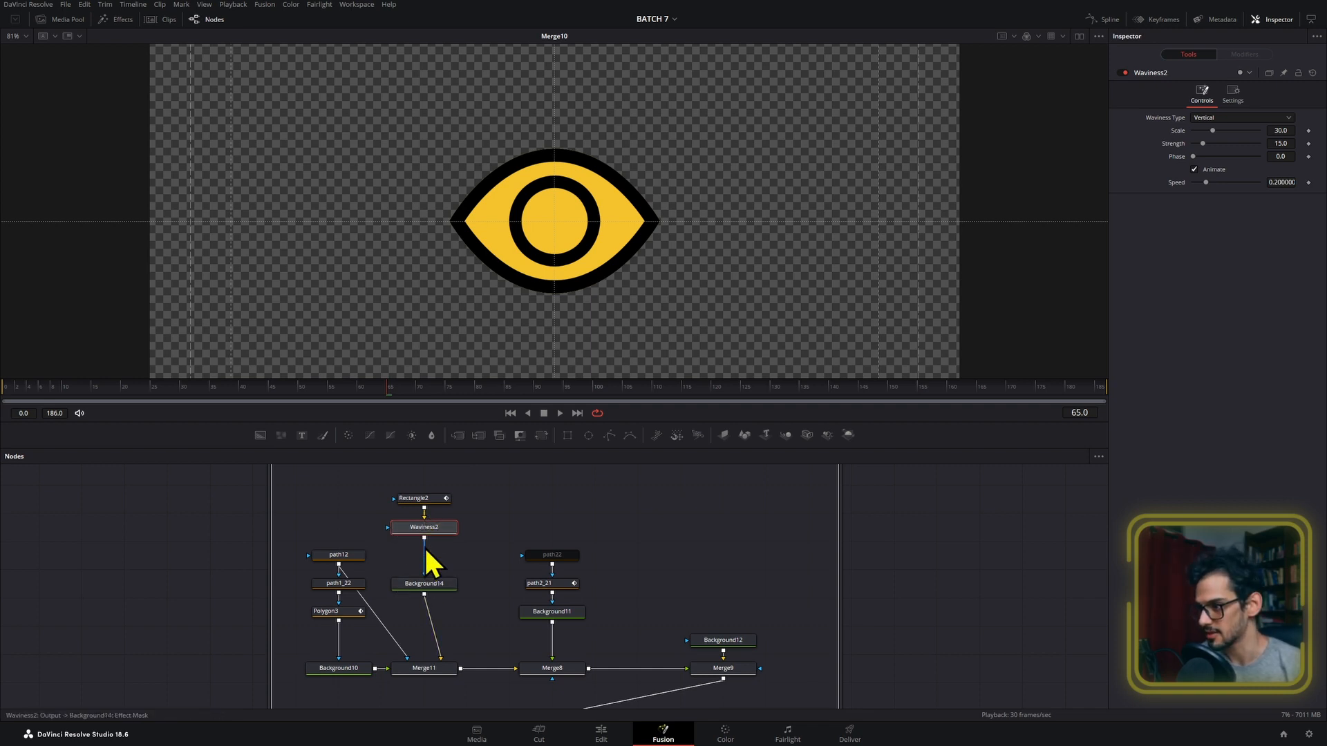
pyautogui.click(438, 582)
pyautogui.press('1')
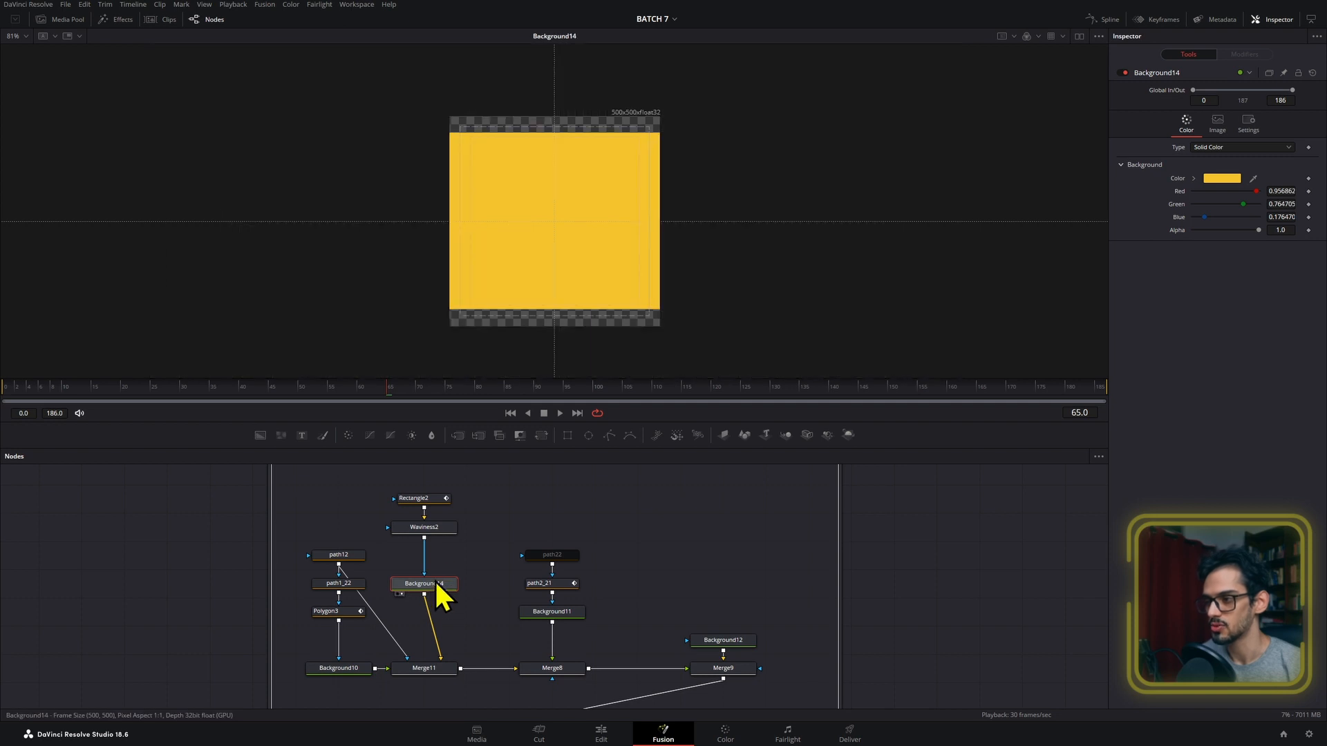
pyautogui.click(441, 532)
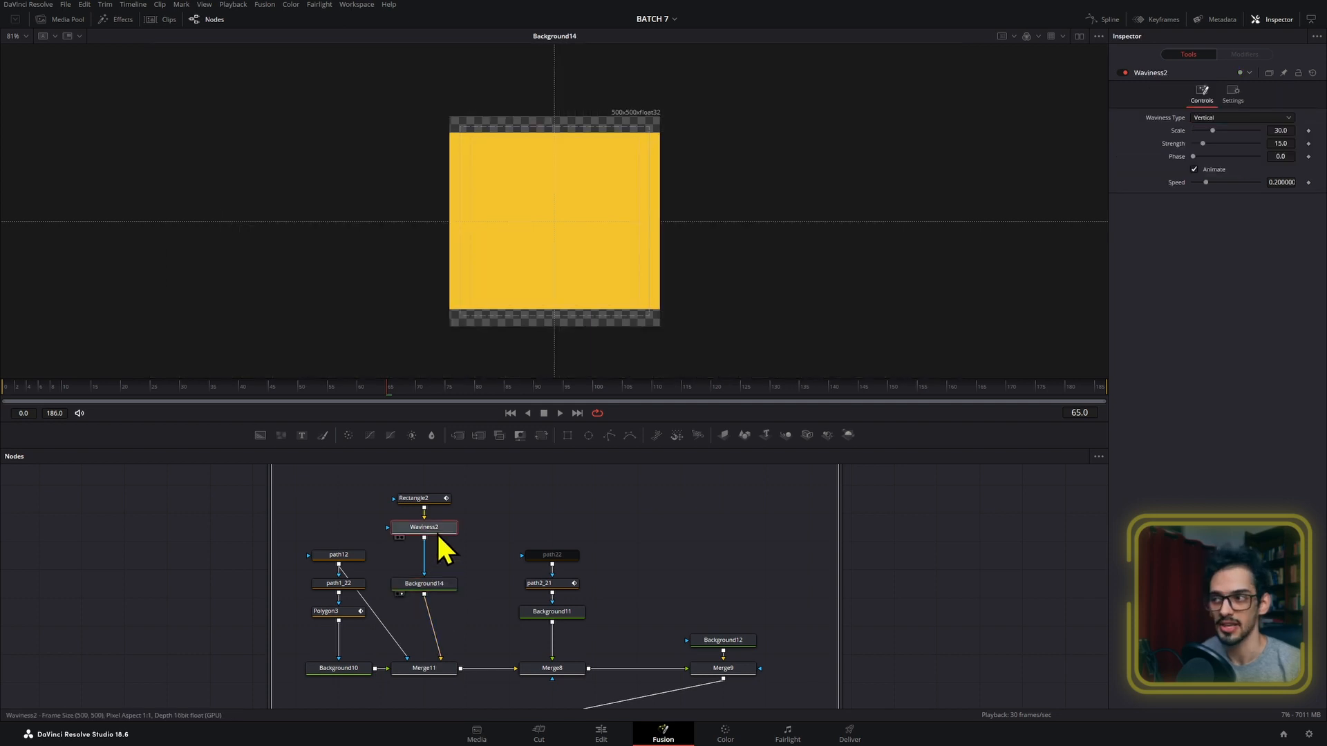
pyautogui.press('1')
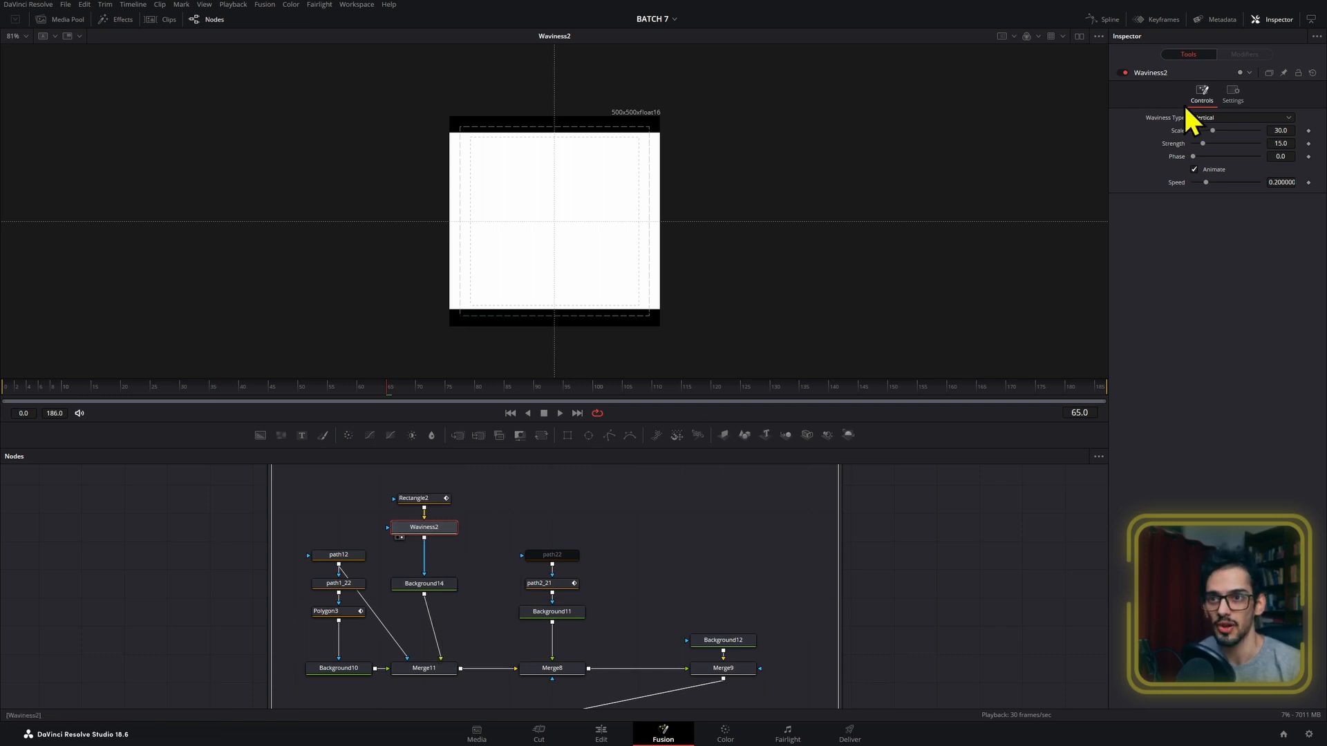
pyautogui.click(1206, 118)
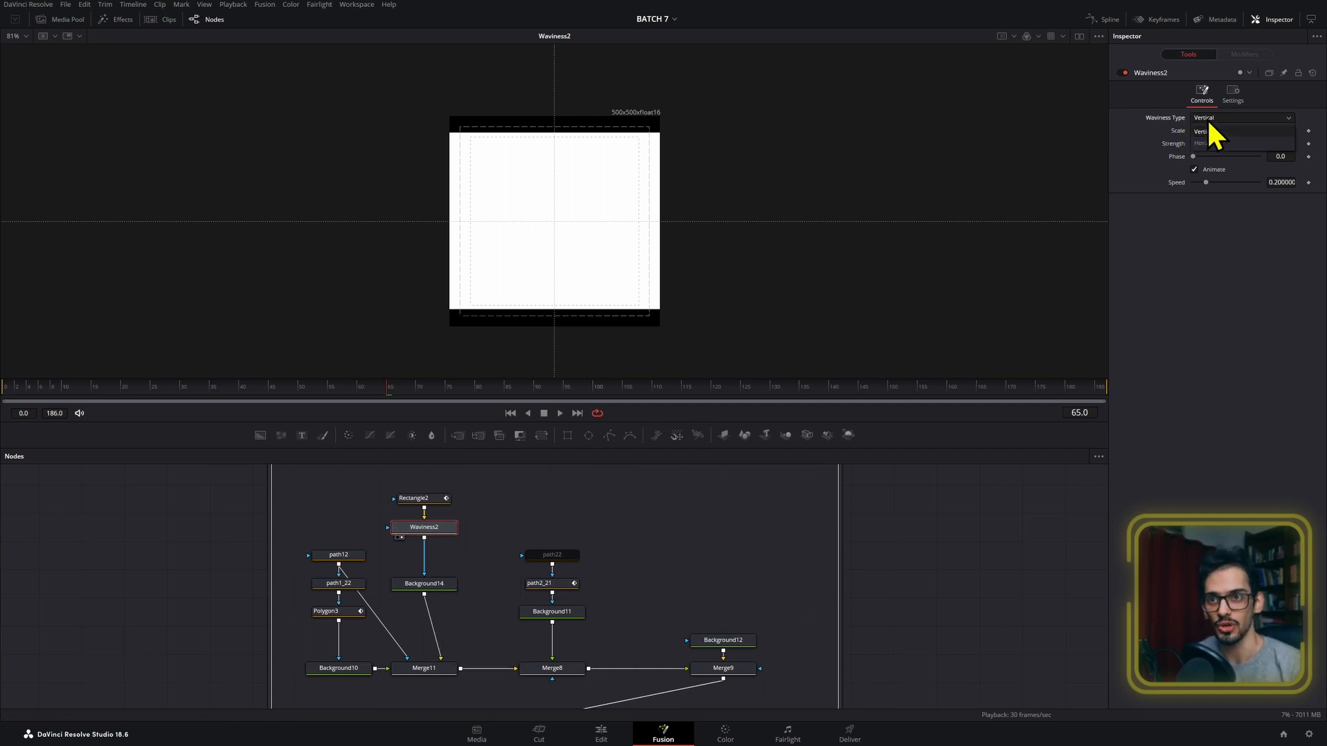
pyautogui.click(1225, 144)
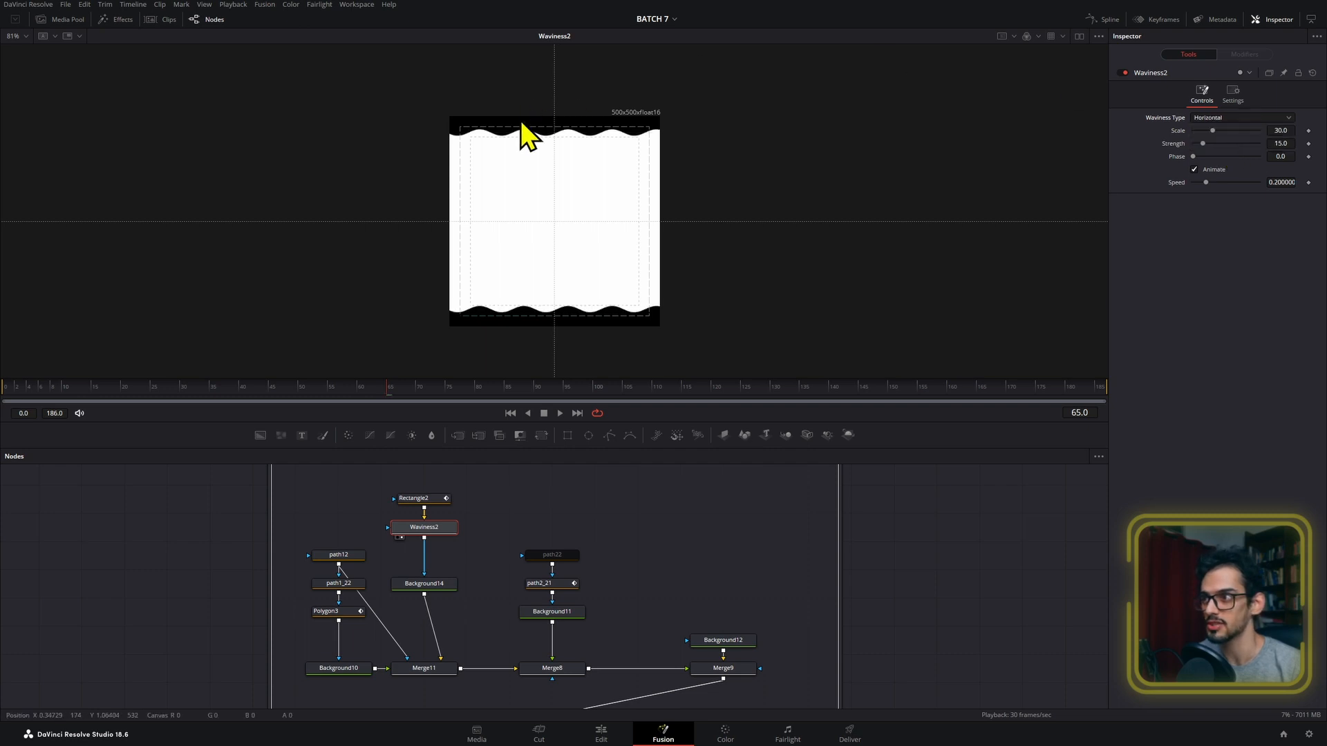
pyautogui.moveTo(1283, 143)
pyautogui.mouseDown()
pyautogui.moveTo(1303, 143)
pyautogui.moveTo(1273, 130)
pyautogui.mouseUp()
# - View Background14 and review how the wavy fill rises from frame 45
pyautogui.click(434, 581)
pyautogui.press('2')
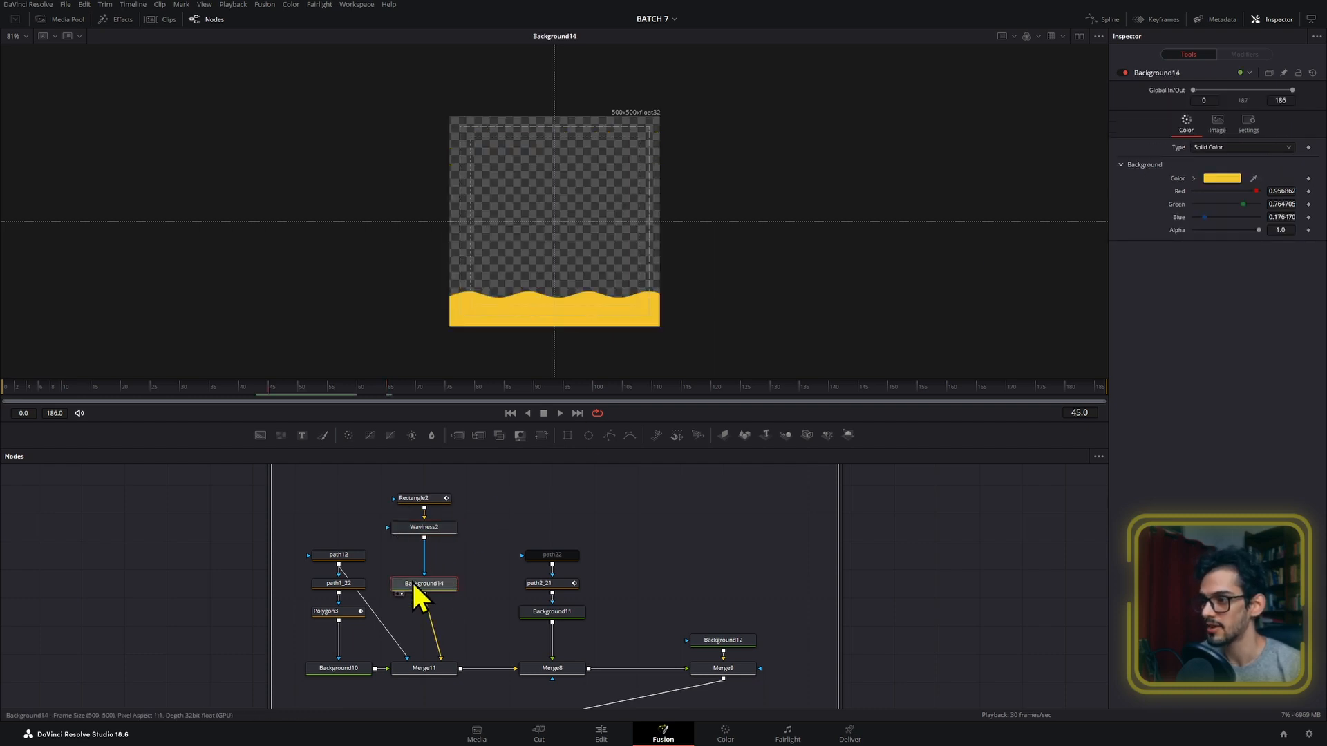
pyautogui.press('2')
pyautogui.press('2')
pyautogui.moveTo(275, 393)
pyautogui.mouseDown()
pyautogui.moveTo(413, 392)
pyautogui.moveTo(271, 397)
pyautogui.mouseUp()
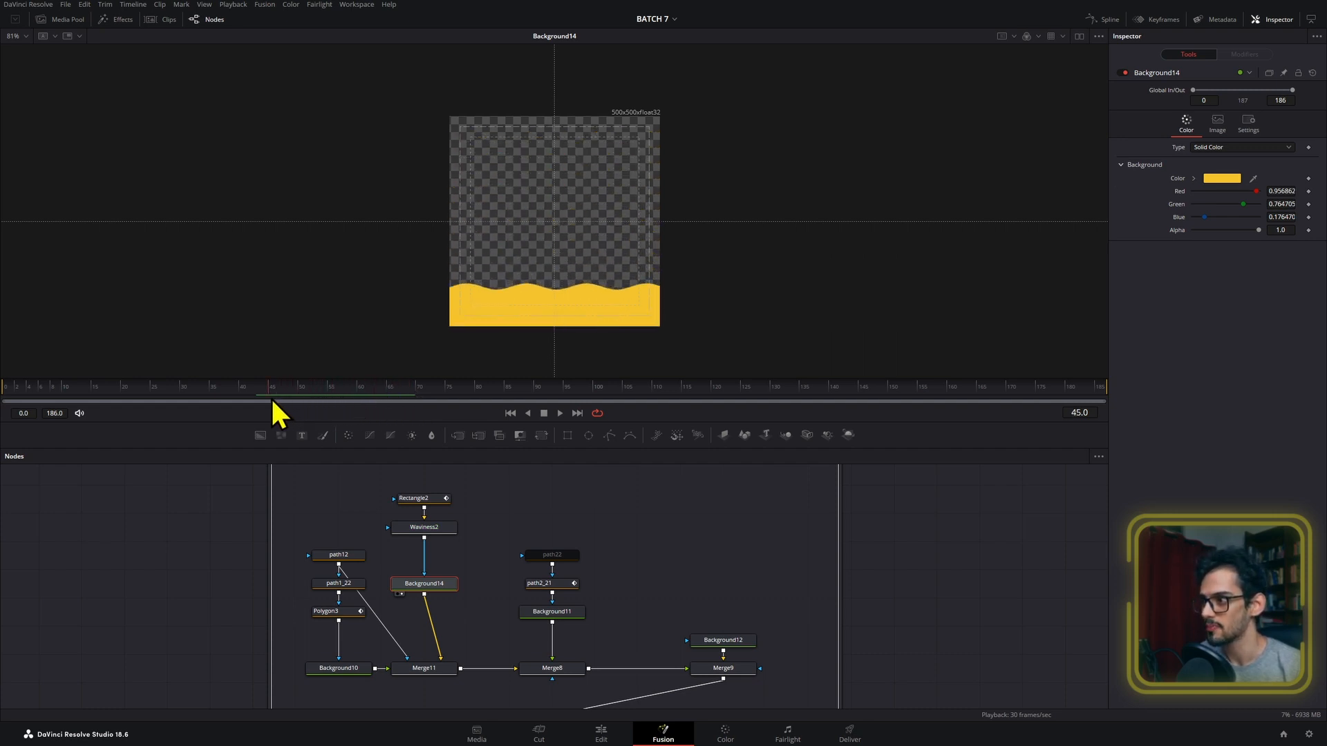
pyautogui.click(434, 529)
pyautogui.click(428, 498)
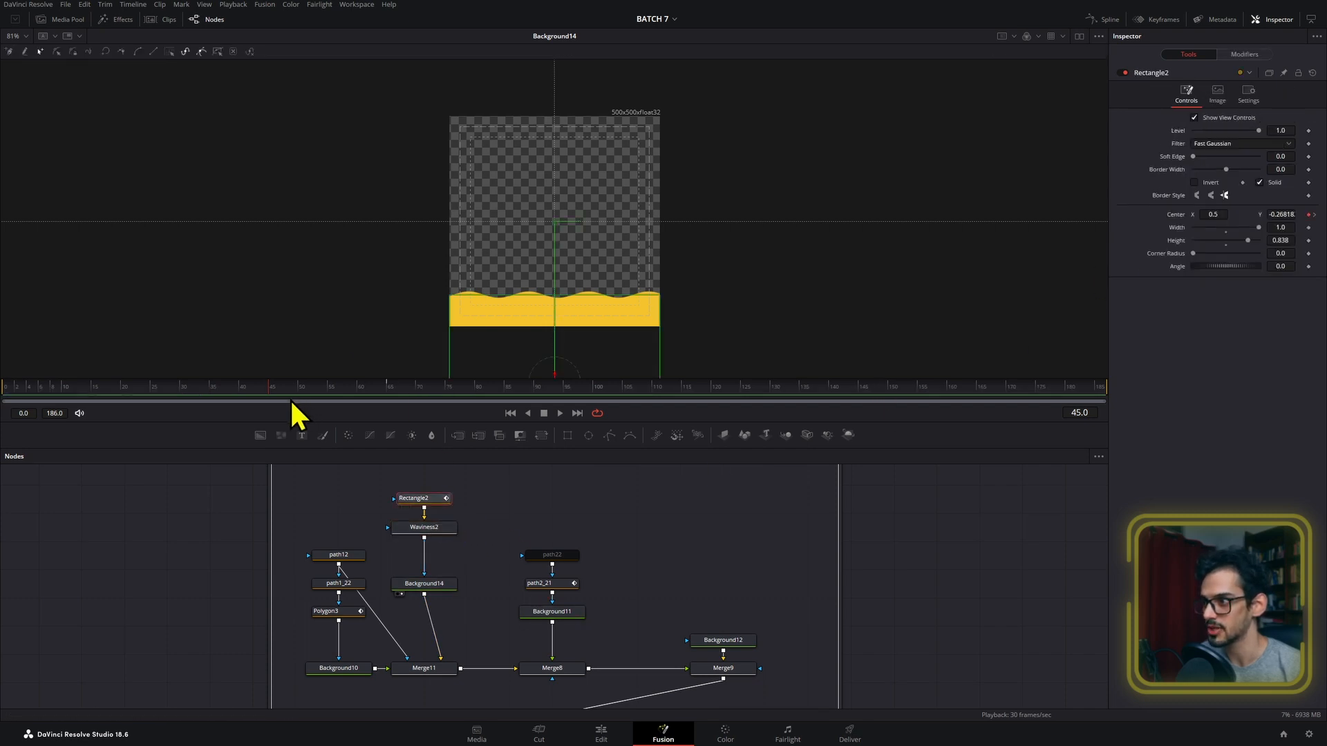
pyautogui.moveTo(270, 393)
pyautogui.mouseDown()
pyautogui.moveTo(380, 394)
pyautogui.moveTo(273, 396)
pyautogui.mouseUp()
# - Set Waviness2's strength to 12.7 and animate its phase from about 0.05 at frame 45 to 0.633 at frame 65
pyautogui.click(437, 528)
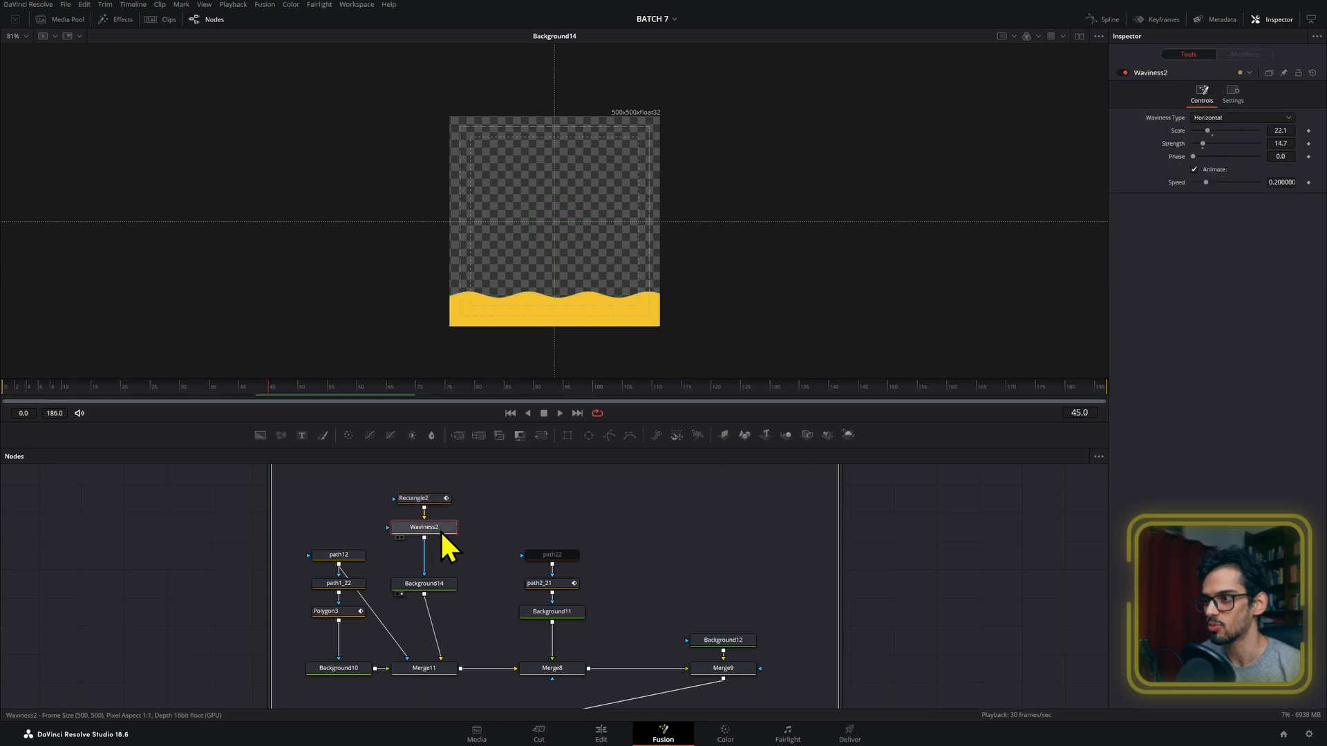
pyautogui.moveTo(1281, 144)
pyautogui.mouseDown()
pyautogui.moveTo(1296, 156)
pyautogui.moveTo(1272, 157)
pyautogui.mouseUp()
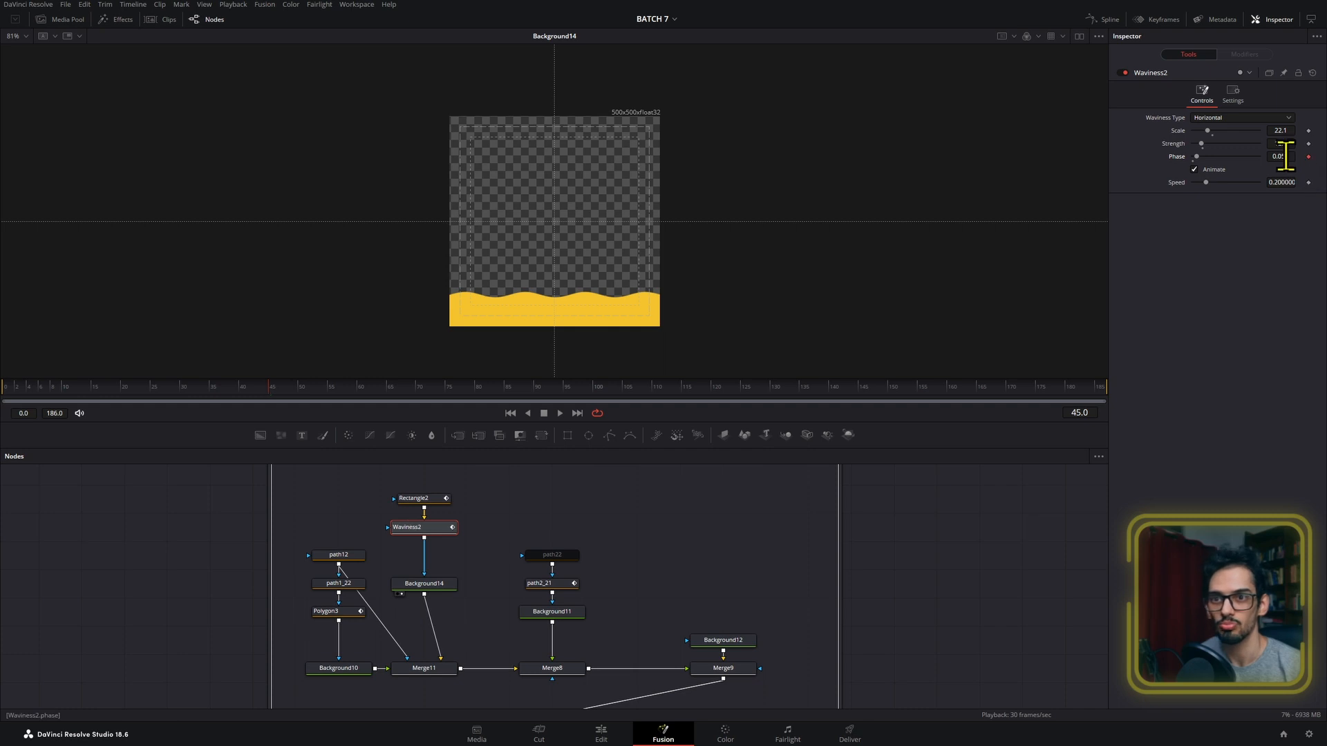
pyautogui.click(389, 385)
pyautogui.moveTo(1275, 156); pyautogui.dragTo(1318, 156)
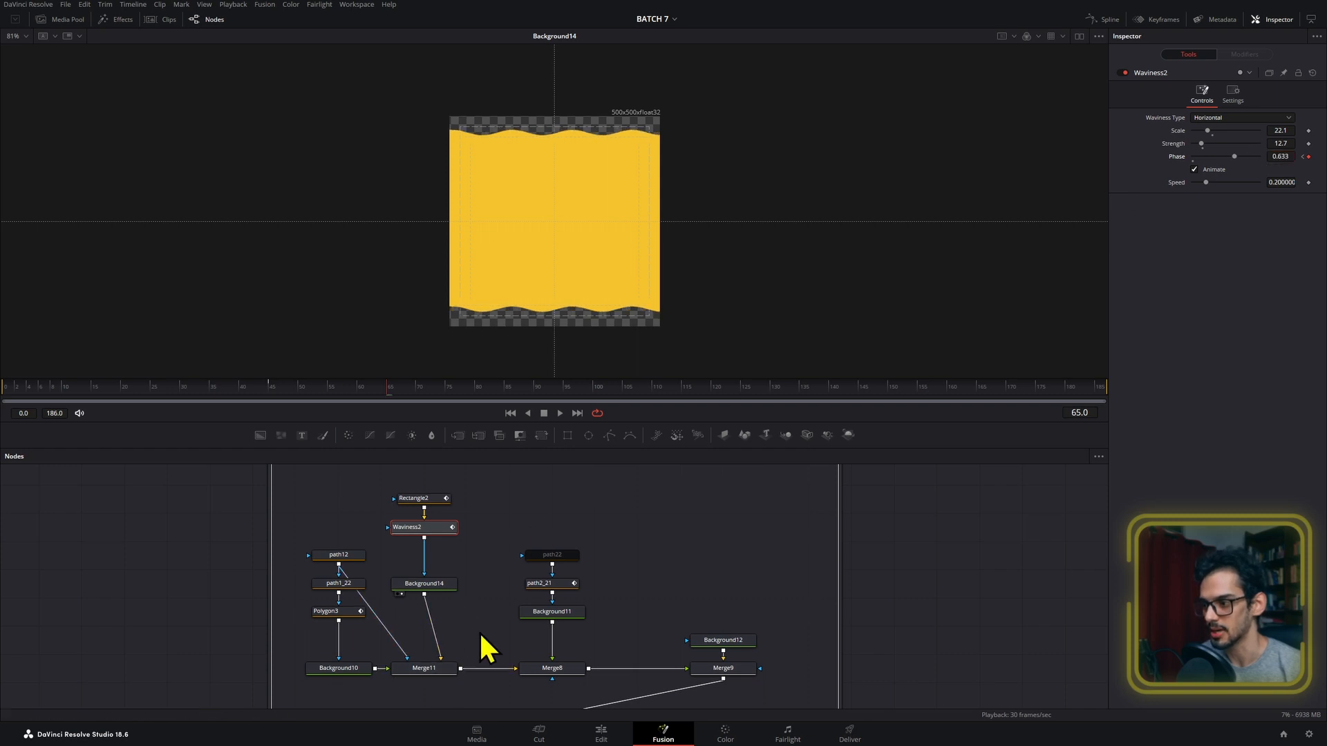
# - View the final Merge10 output and scrub through the wavy fill animation up to frame 60
pyautogui.moveTo(489, 554); pyautogui.dragTo(276, 546)
pyautogui.moveTo(548, 705); pyautogui.dragTo(443, 468)
pyautogui.click(508, 635)
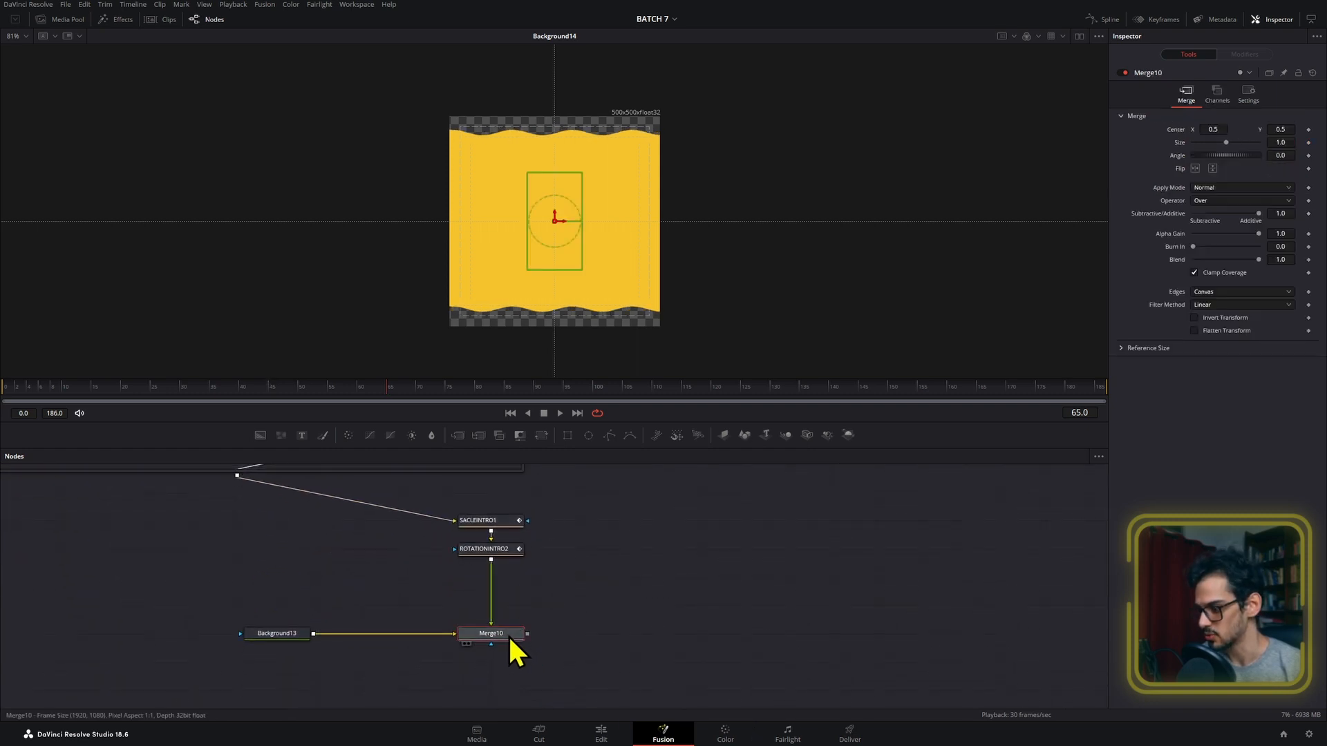
pyautogui.press('2')
pyautogui.moveTo(389, 572); pyautogui.dragTo(709, 705)
pyautogui.moveTo(508, 646); pyautogui.dragTo(502, 702)
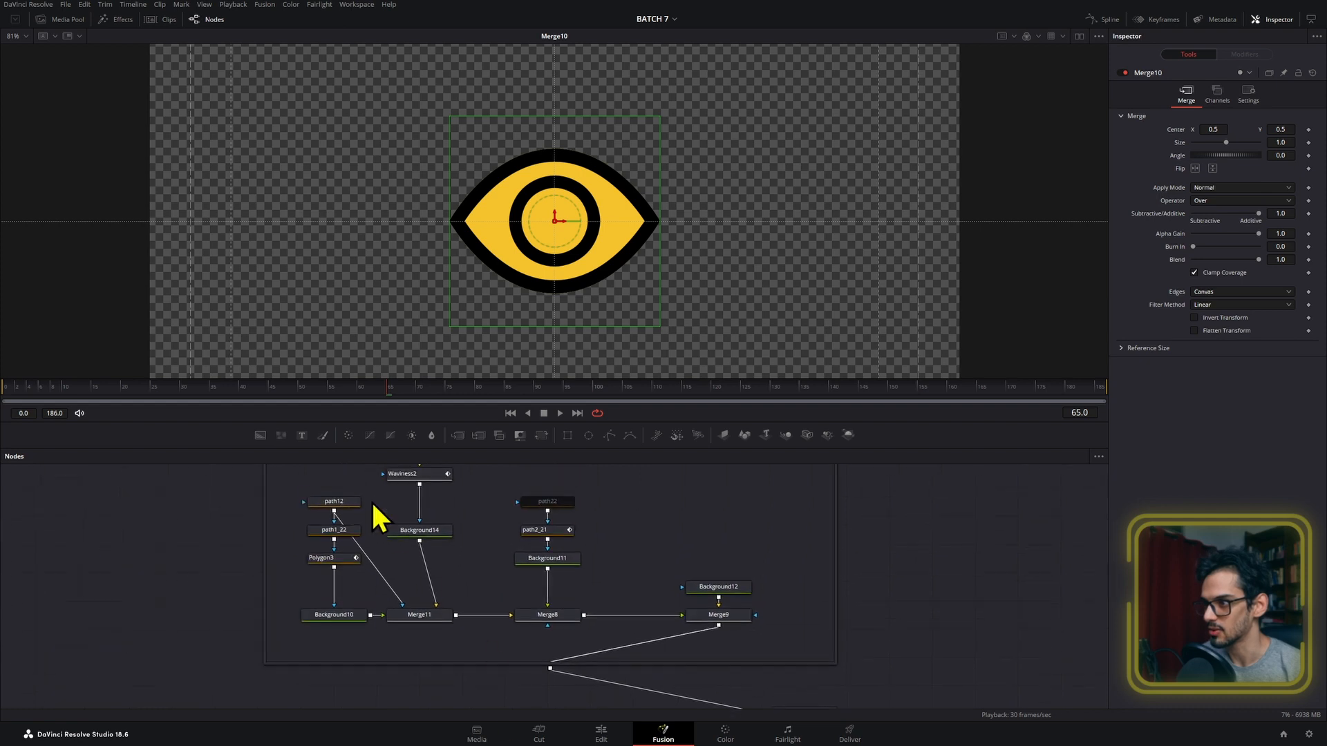
pyautogui.moveTo(305, 391); pyautogui.dragTo(362, 396)
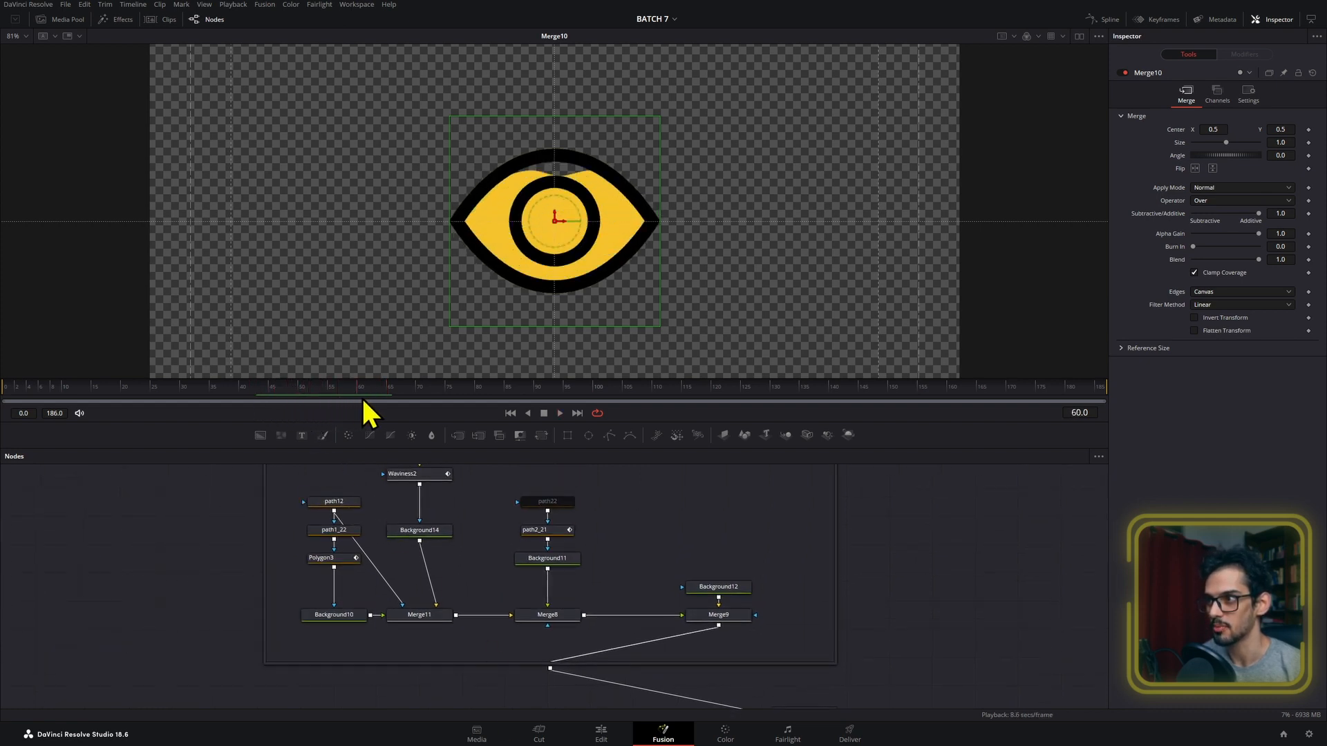
# - Smooth the Rectangle2 displacement and Waviness2 phase keyframes in the spline editor, with Ease In 95.6
pyautogui.moveTo(437, 519); pyautogui.dragTo(409, 574)
pyautogui.moveTo(444, 481); pyautogui.dragTo(409, 578)
pyautogui.click(1103, 20)
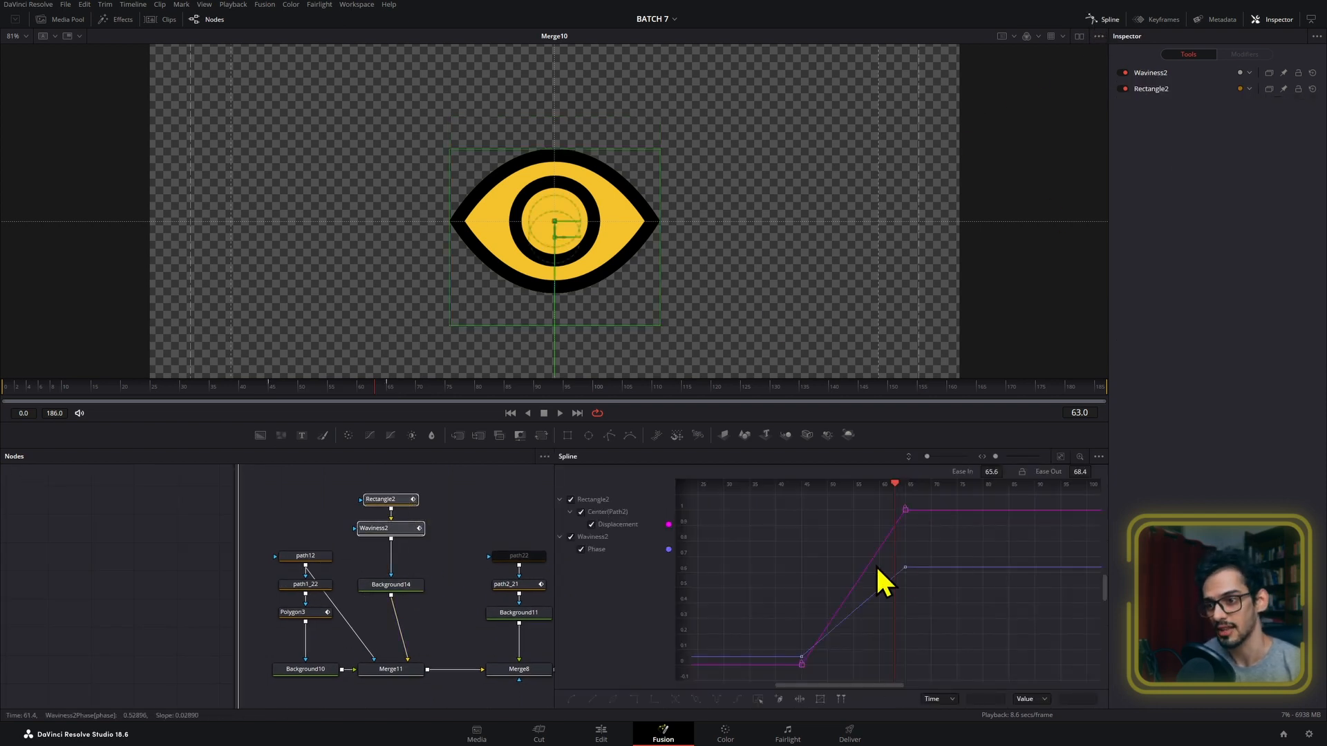
pyautogui.scroll(-3, 942, 574)
pyautogui.moveTo(868, 647); pyautogui.dragTo(868, 641)
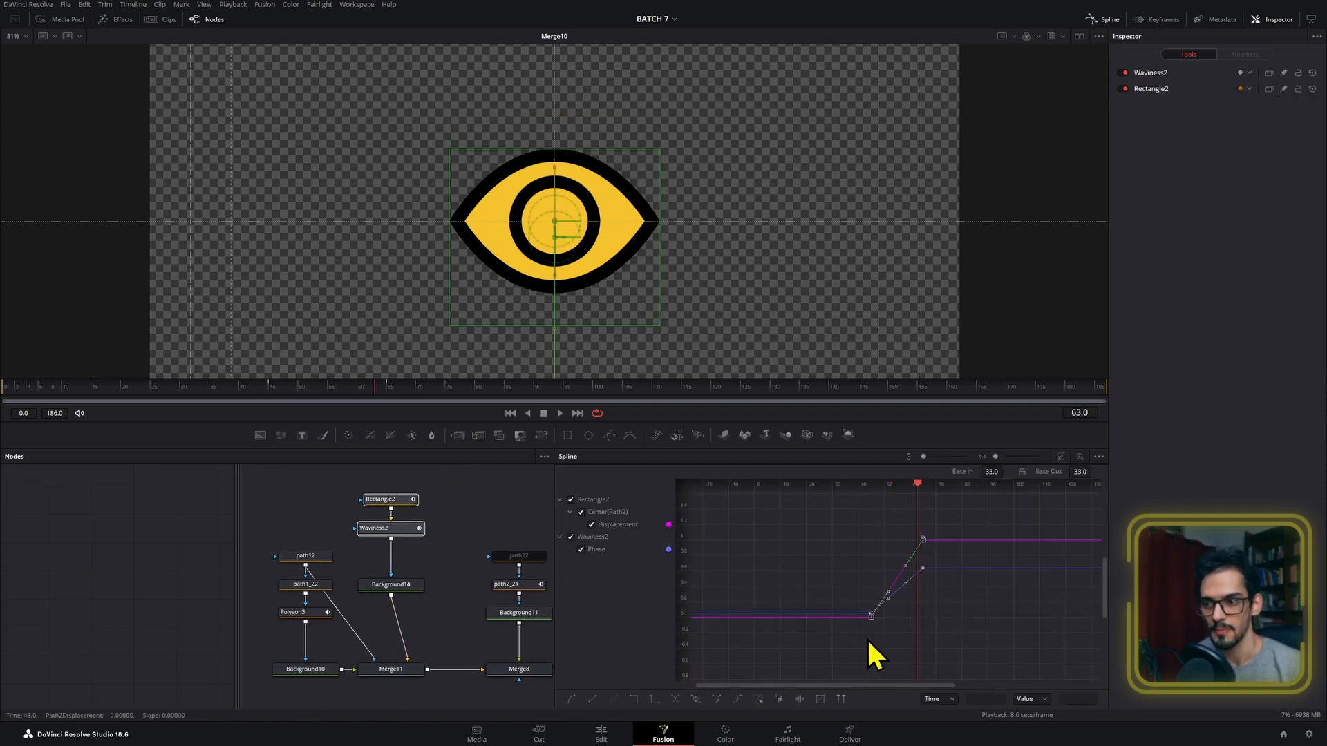
pyautogui.hotkey('shift', 's')
pyautogui.moveTo(982, 472); pyautogui.dragTo(995, 472)
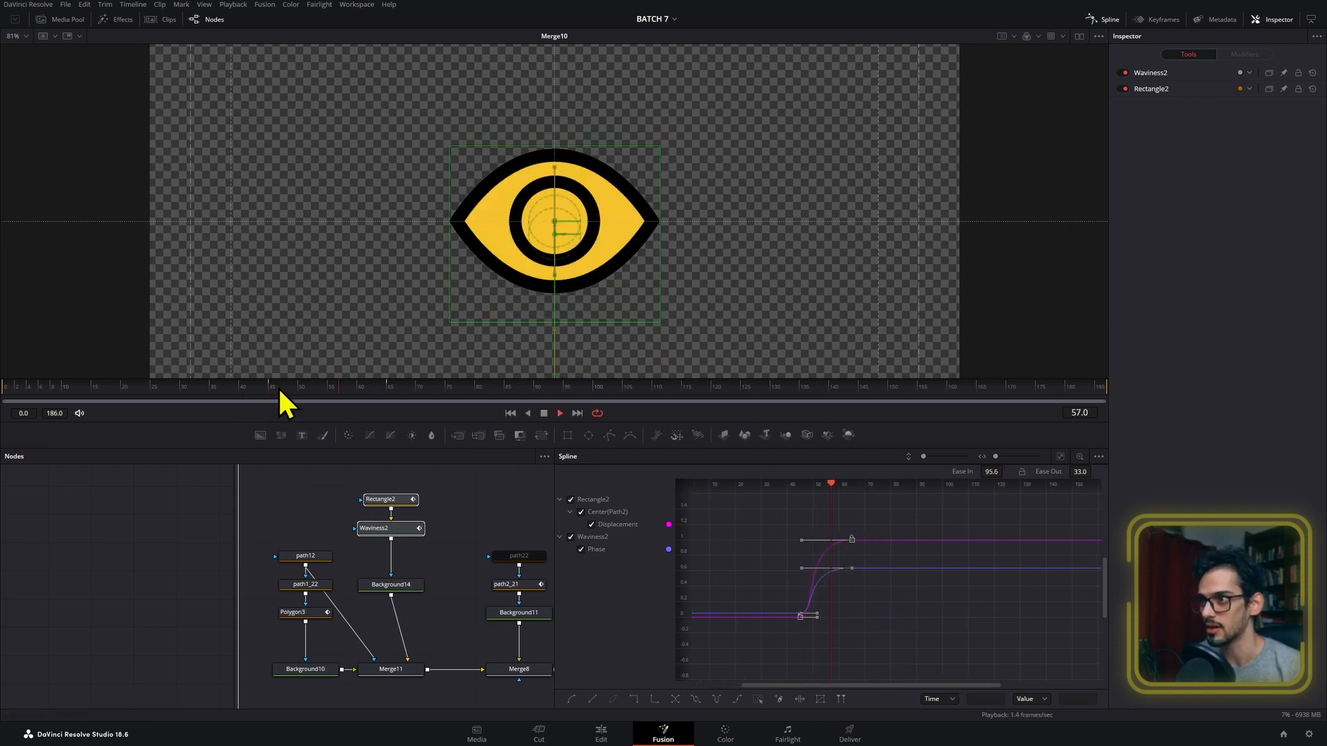
# - Check the eased fill by playing from frame 40 and scrubbing from frame 45 to frame 51
pyautogui.moveTo(352, 489); pyautogui.dragTo(339, 477)
pyautogui.click(240, 387)
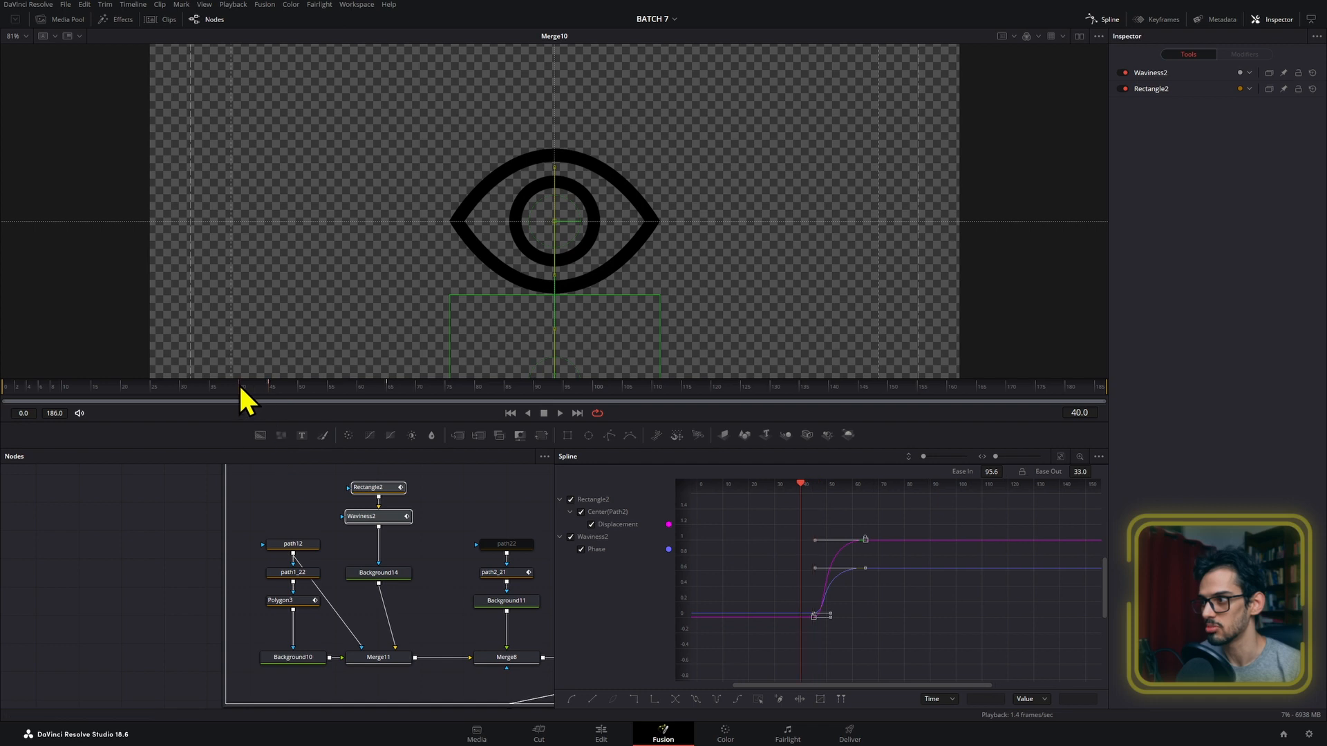
pyautogui.press('space')
pyautogui.click(272, 387)
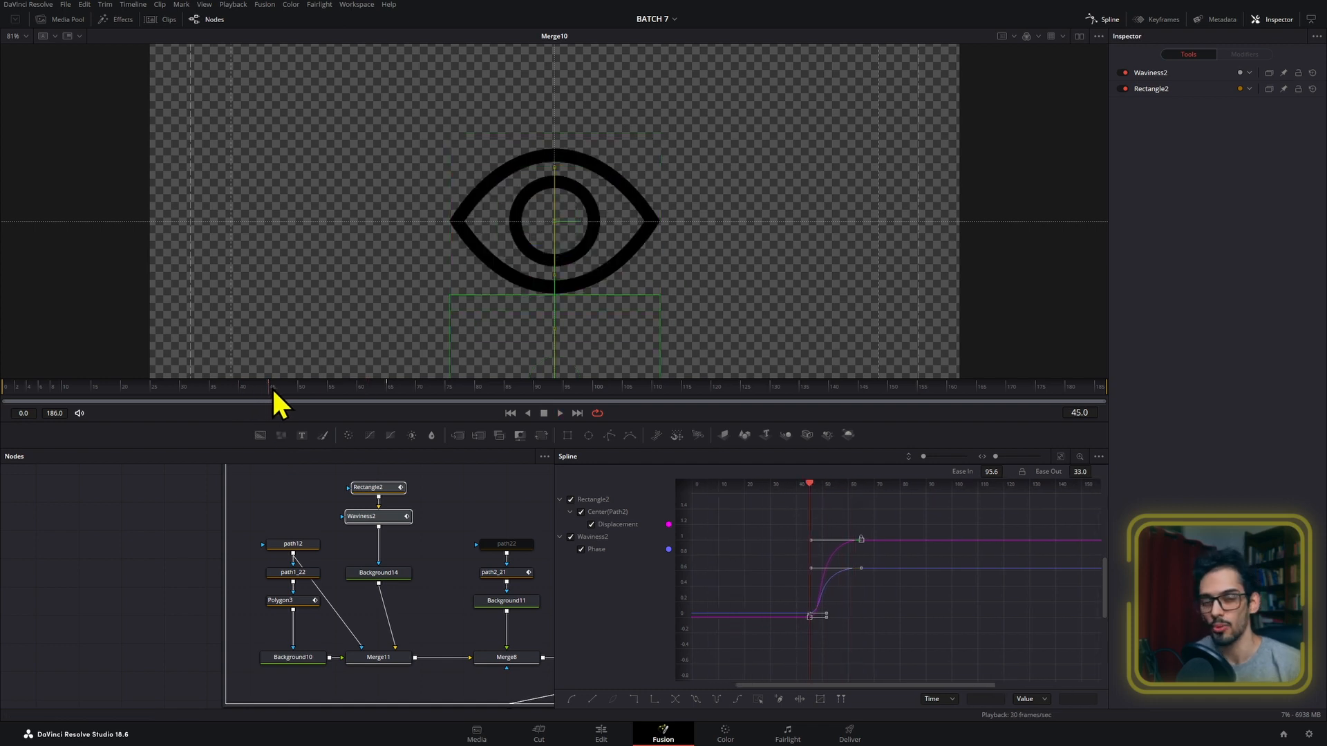
pyautogui.moveTo(271, 387); pyautogui.dragTo(304, 389)
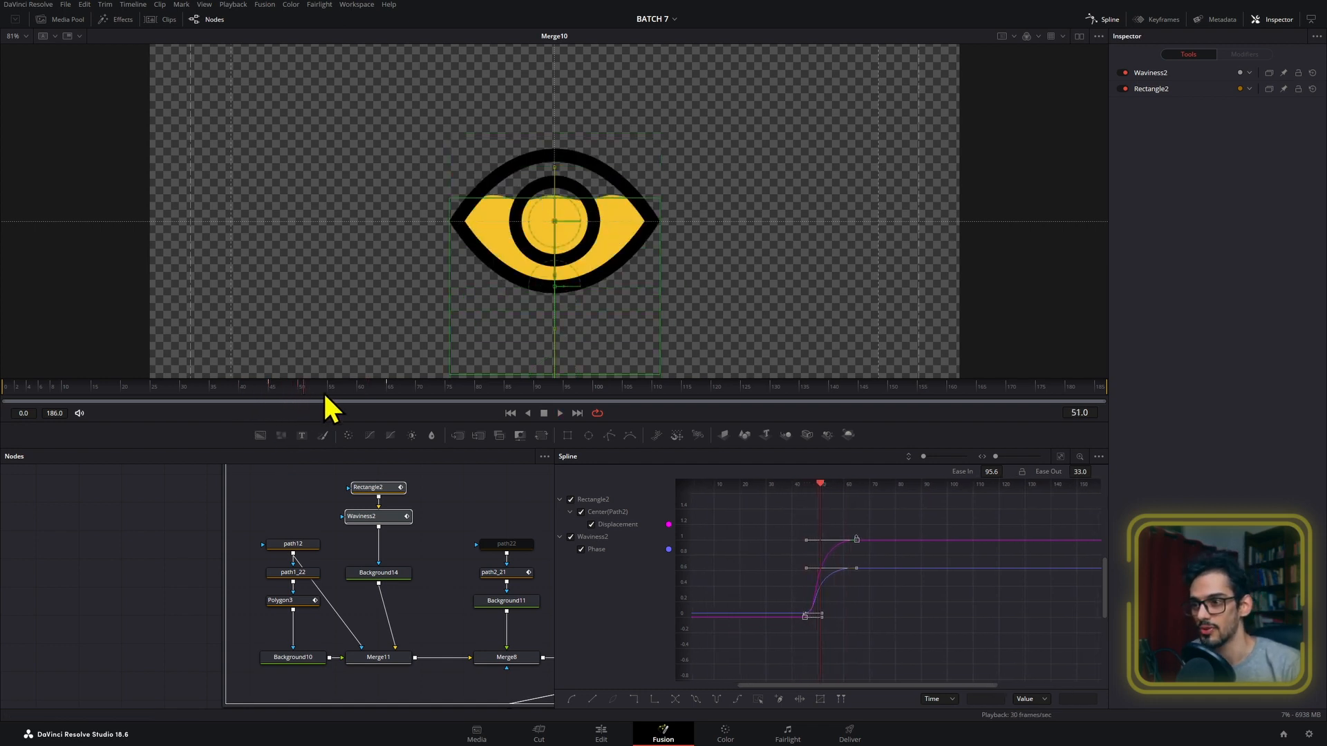
# - Set Ease In to 97.0 on the end keyframes of Rectangle2's displacement and Waviness2's phase, move them to frame 75, and play from frame 45
pyautogui.moveTo(900, 522); pyautogui.dragTo(852, 573)
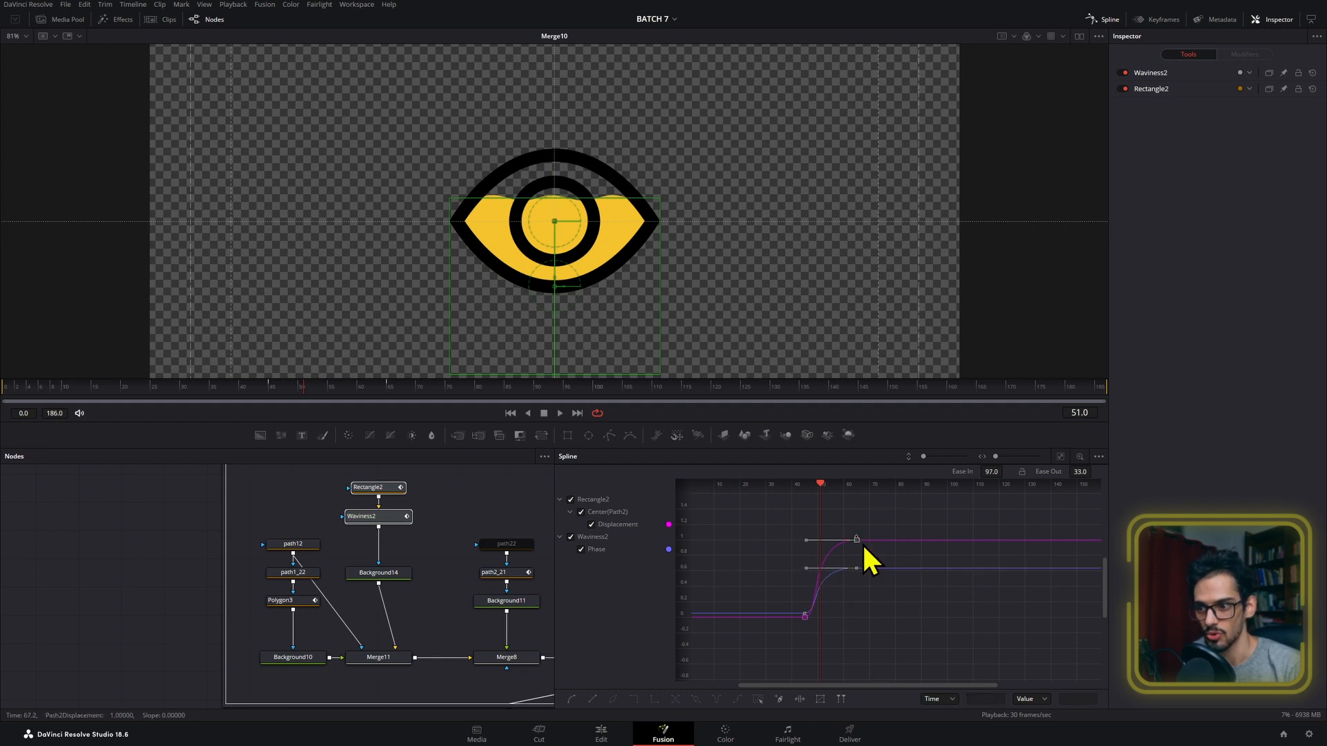
pyautogui.moveTo(857, 540); pyautogui.dragTo(882, 543)
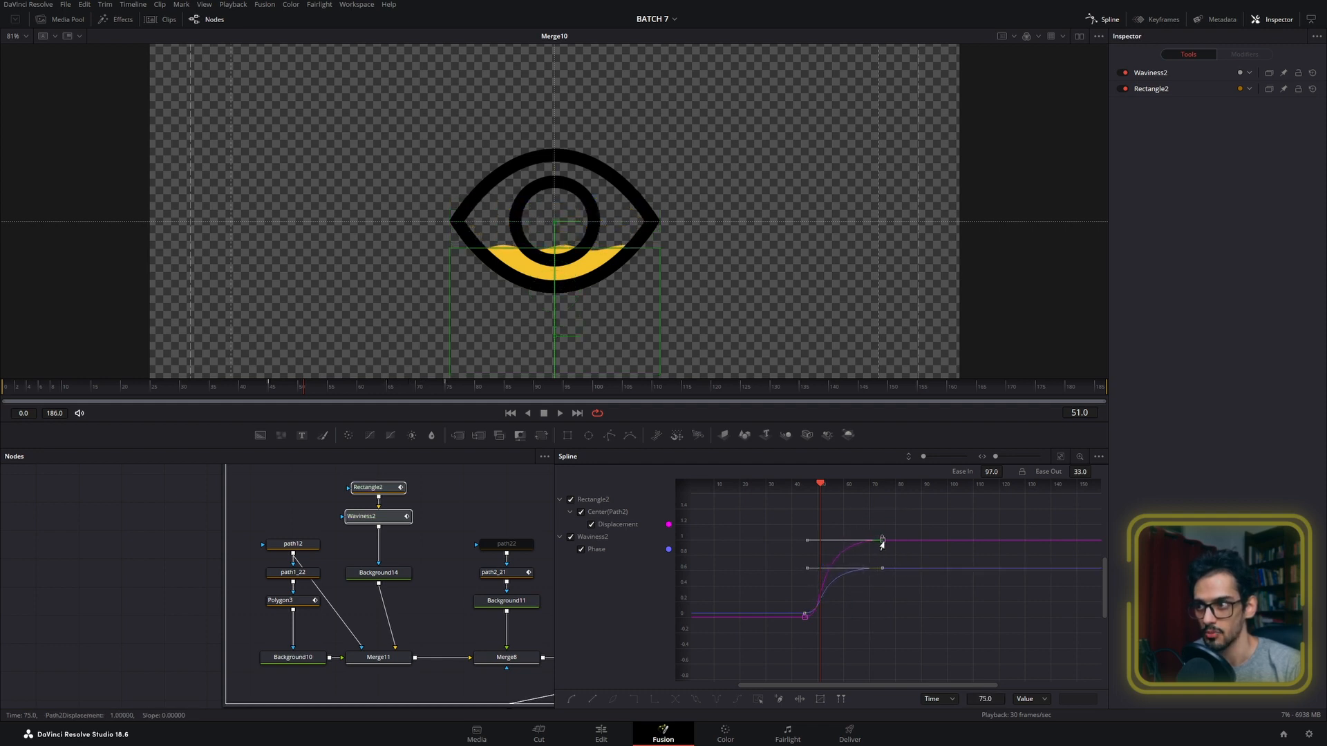
pyautogui.press('space')
pyautogui.click(275, 389)
pyautogui.press('space')
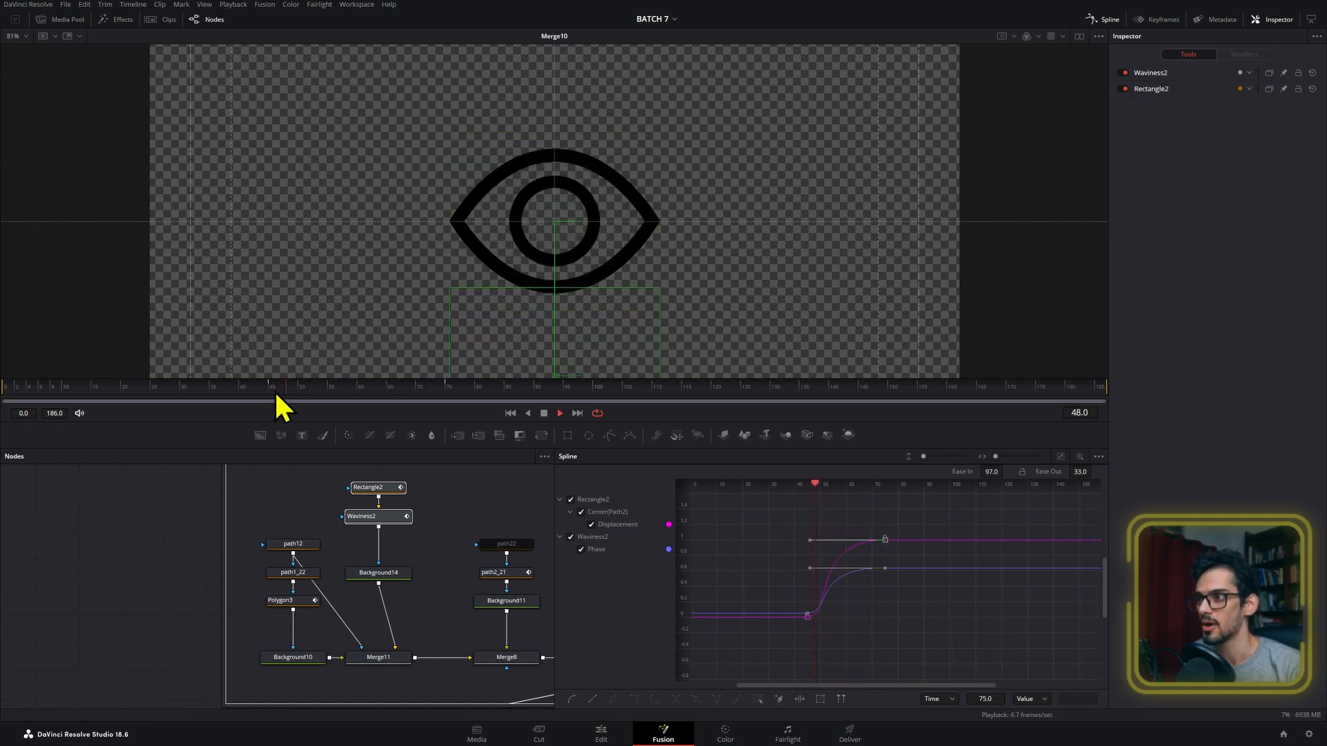
pyautogui.press('space')
pyautogui.click(275, 390)
# - Set Ease Out to 60.3 on the displacement and phase keyframes at frame 45 and play the fill animation
pyautogui.moveTo(802, 610); pyautogui.dragTo(821, 623)
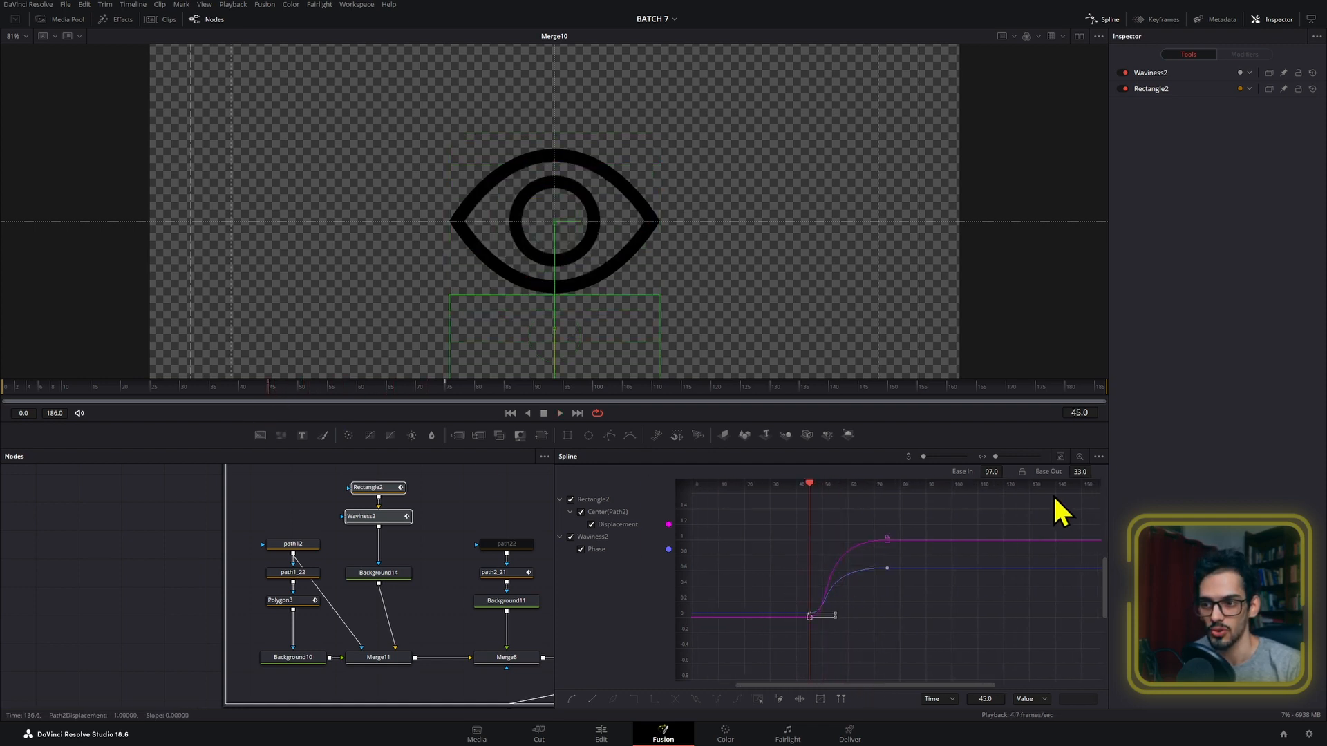
pyautogui.moveTo(1094, 471); pyautogui.dragTo(1098, 471)
pyautogui.press('space')
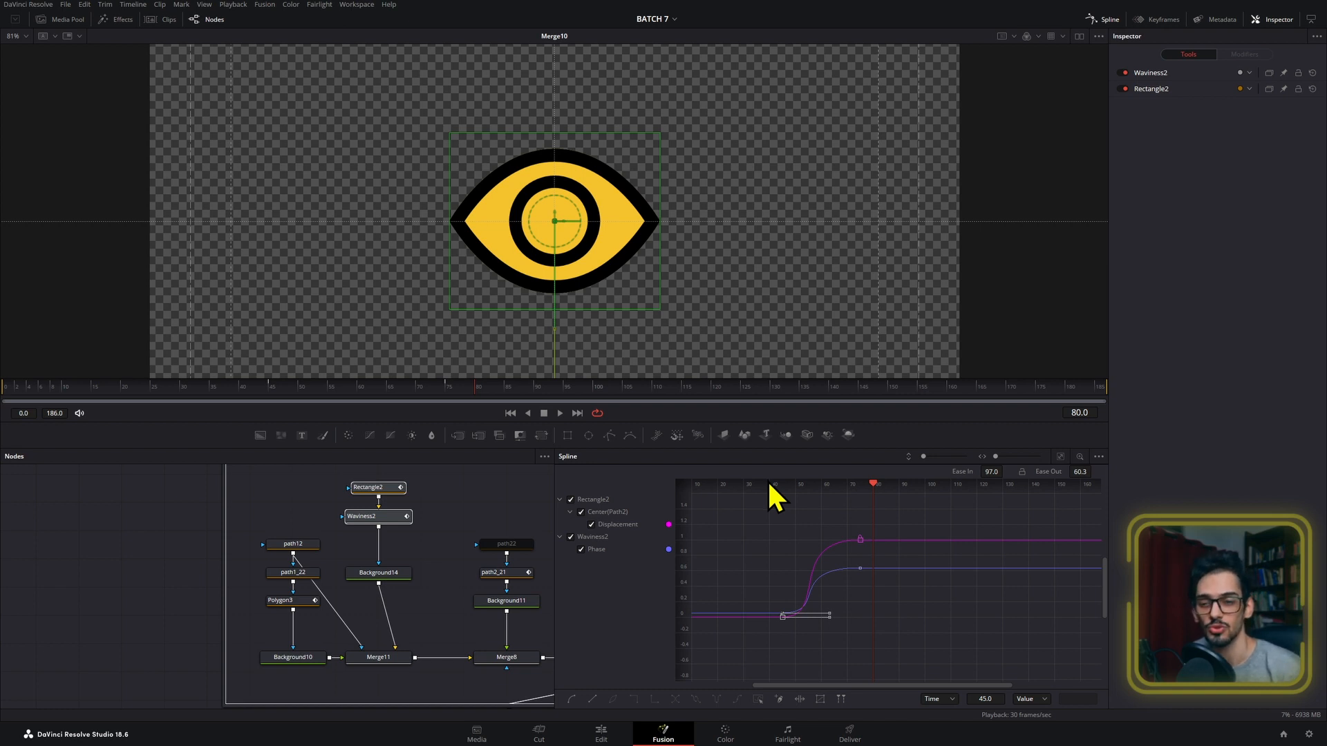
# - View the finished MediaOut1 output and play and scrub its fill animation from around frame 45 to frame 59
pyautogui.scroll(-3, 404, 545)
pyautogui.moveTo(389, 560); pyautogui.dragTo(325, 523)
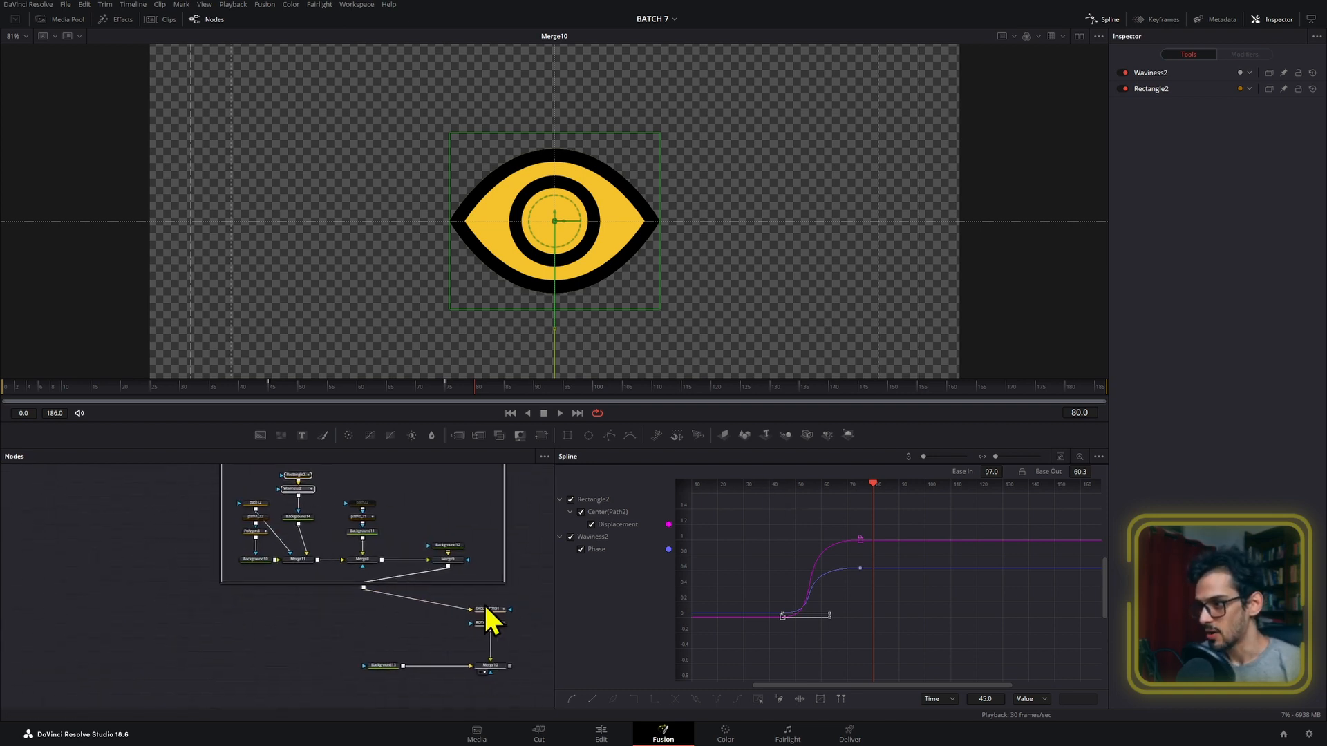
pyautogui.scroll(3, 486, 616)
pyautogui.scroll(-3, 497, 611)
pyautogui.moveTo(359, 620); pyautogui.dragTo(48, 620)
pyautogui.click(339, 662)
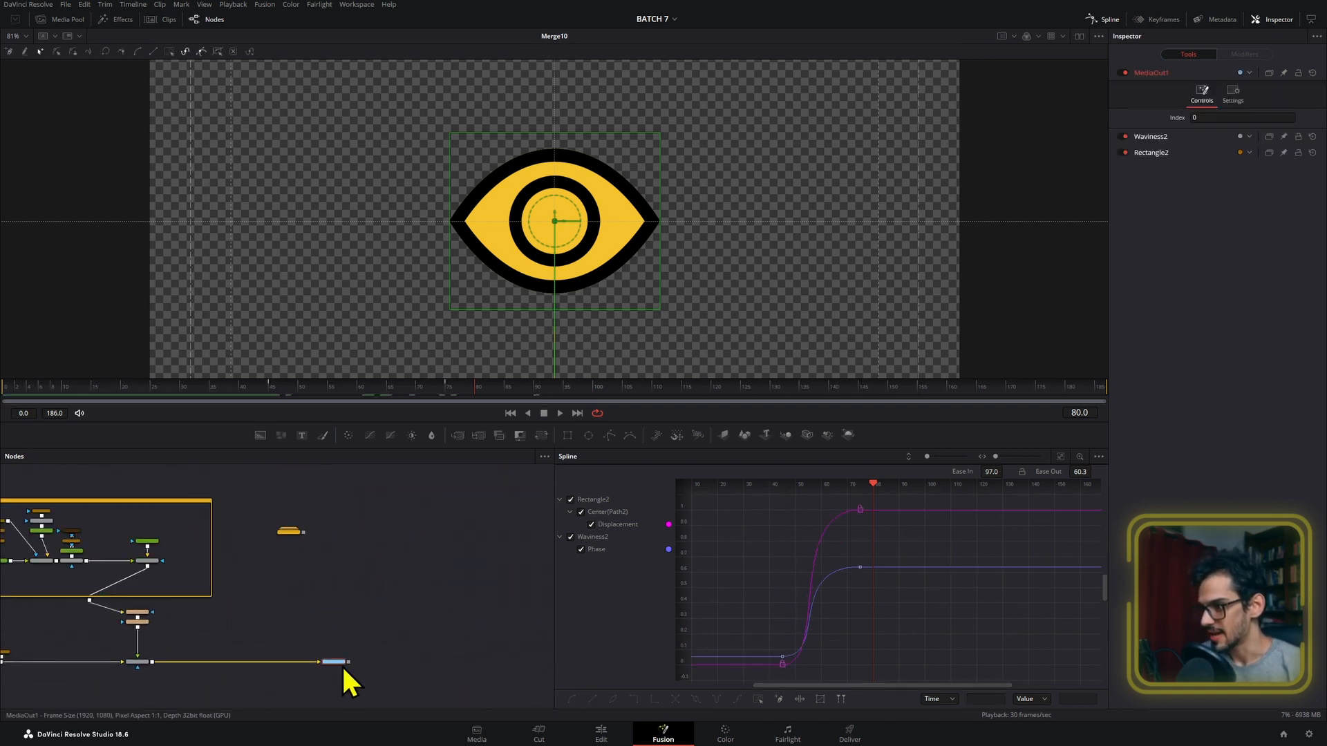
pyautogui.press('1')
pyautogui.moveTo(289, 622); pyautogui.dragTo(394, 613)
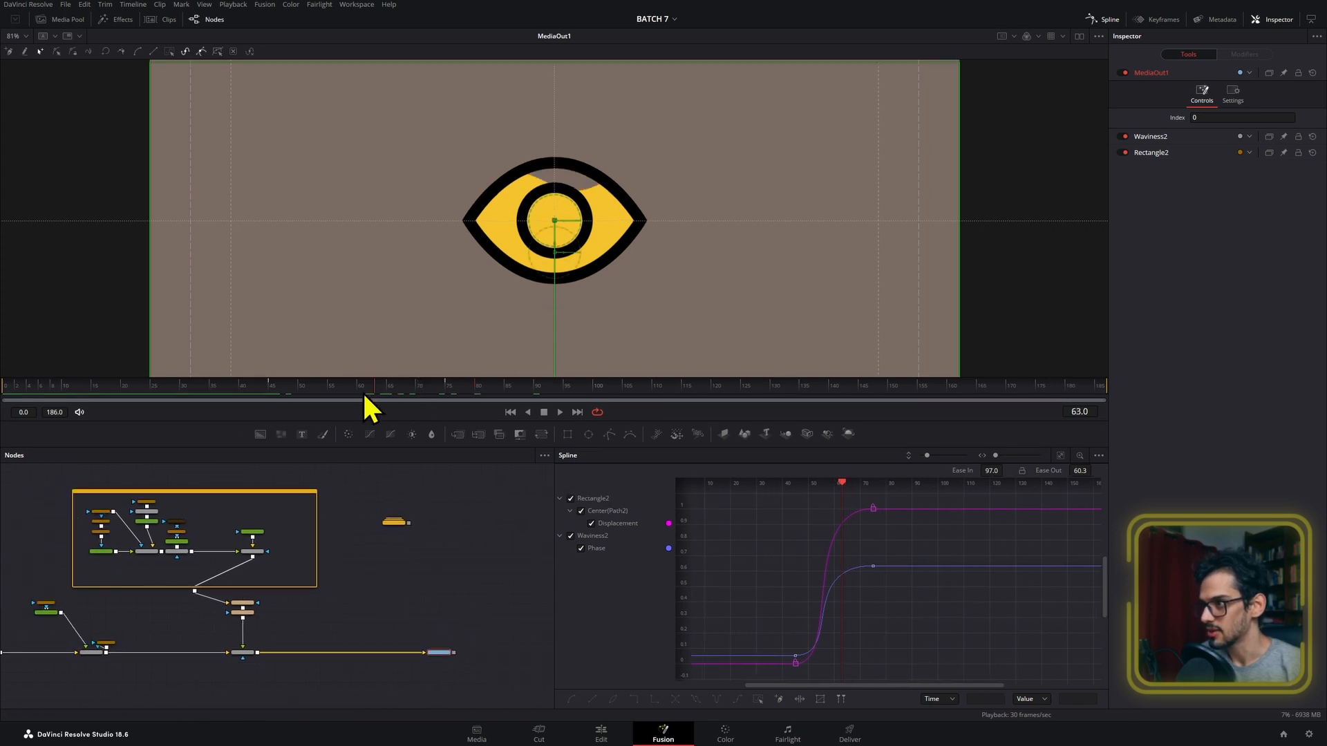
pyautogui.click(275, 391)
pyautogui.moveTo(492, 546); pyautogui.dragTo(397, 604)
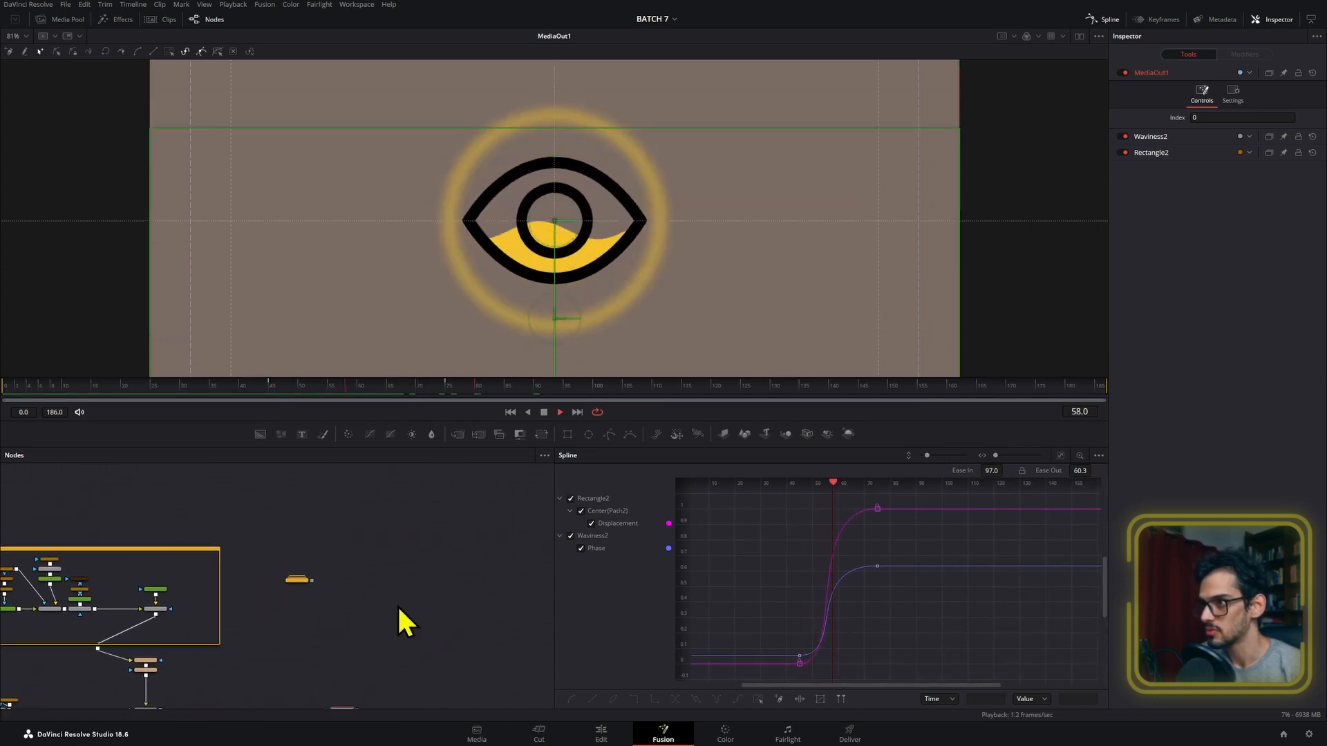
pyautogui.click(271, 387)
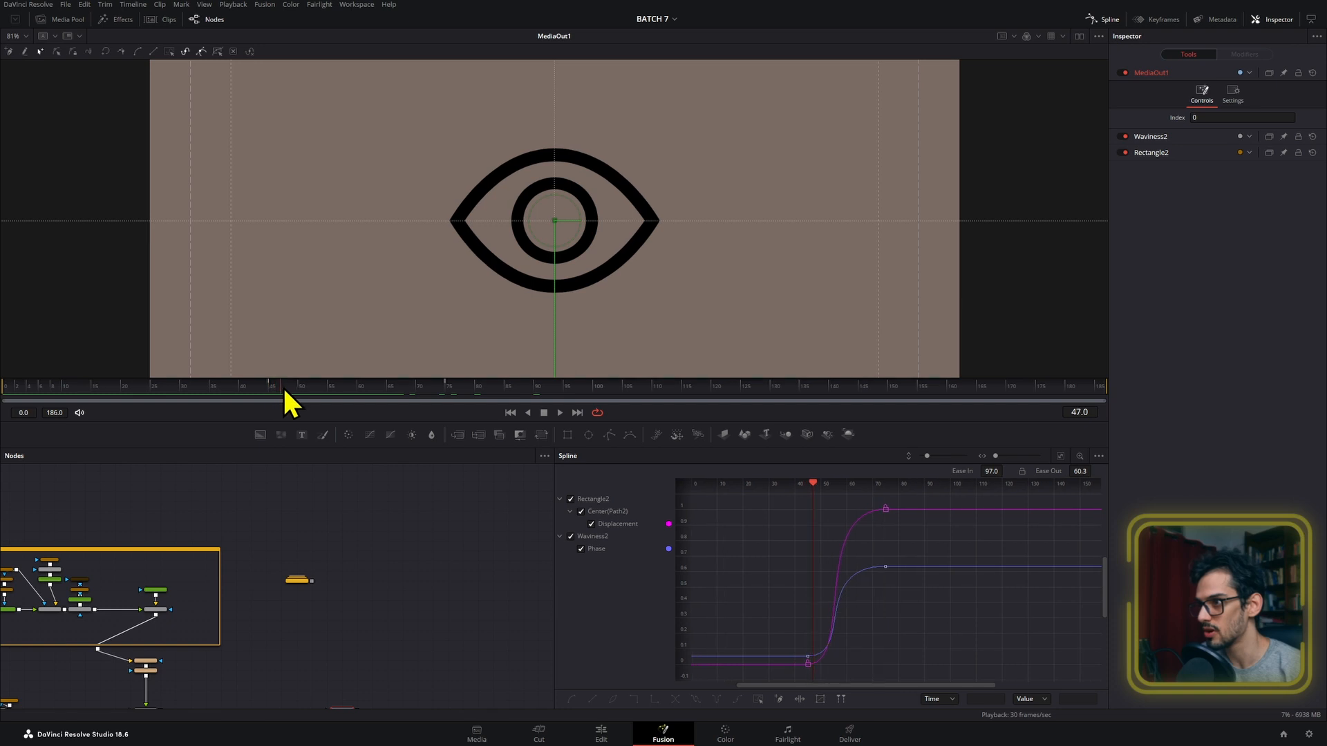
pyautogui.moveTo(284, 390); pyautogui.dragTo(352, 427)
# - Inspect the SCALEINTRO and ROTATION1 transforms in the finished version and move the playhead to frame 45
pyautogui.moveTo(256, 668); pyautogui.dragTo(269, 658)
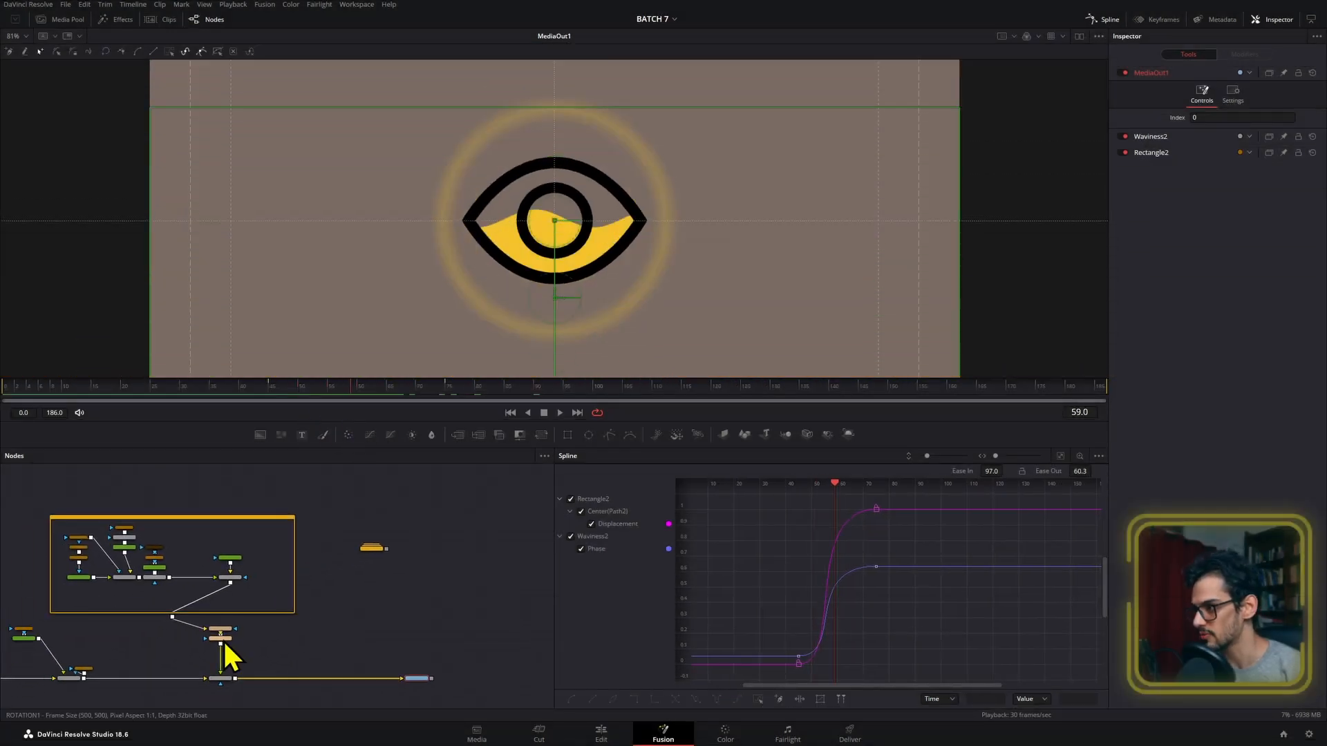
pyautogui.scroll(5, 223, 640)
pyautogui.click(210, 599)
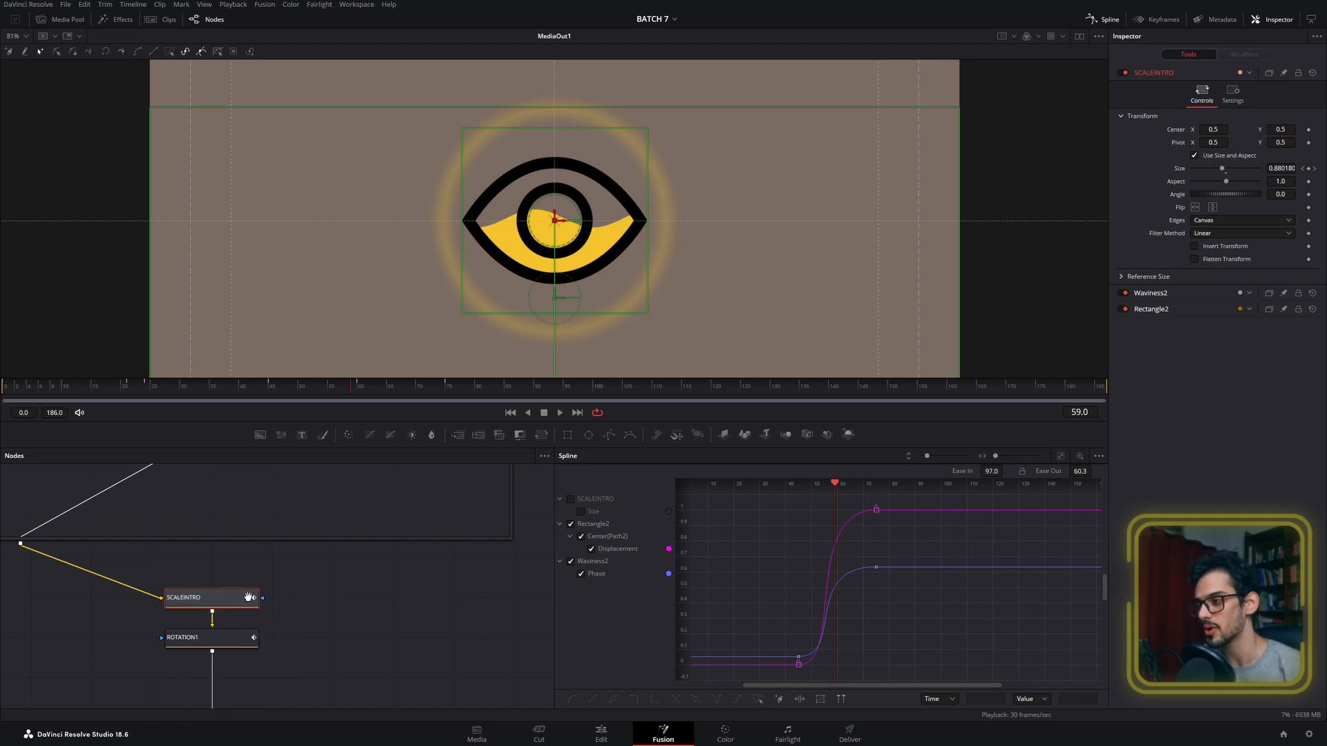
pyautogui.moveTo(245, 600); pyautogui.dragTo(312, 529)
pyautogui.click(322, 589)
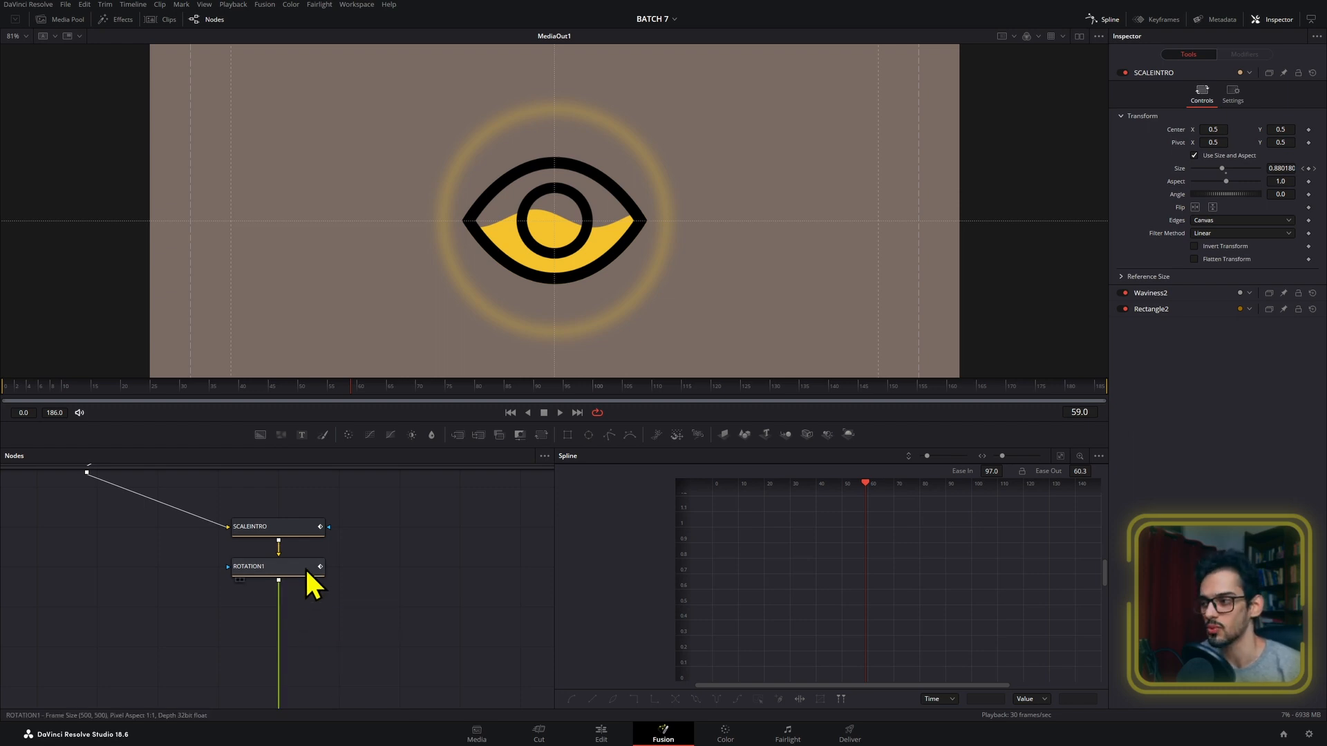
pyautogui.click(260, 528)
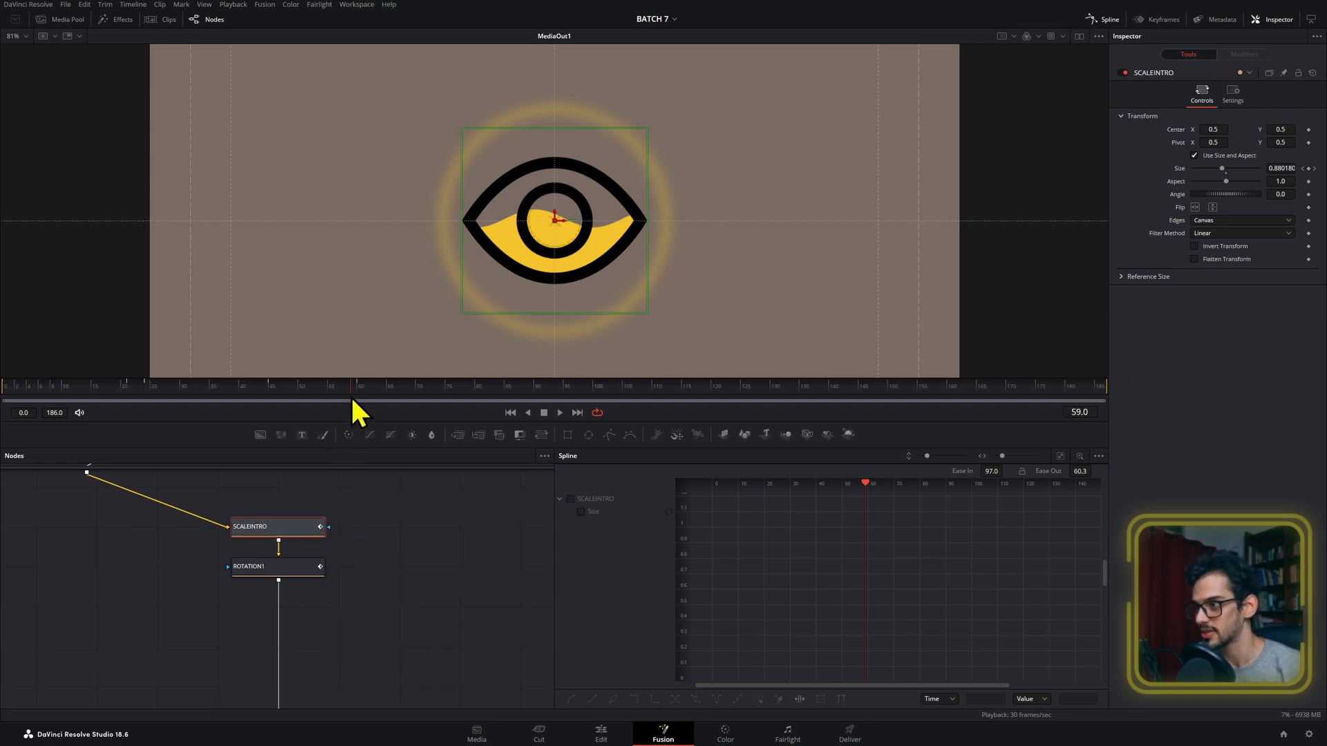
pyautogui.moveTo(352, 399); pyautogui.dragTo(272, 392)
# - Add a Transform node between ROTATIONINTRO2 and Merge10
pyautogui.scroll(-3, 465, 542)
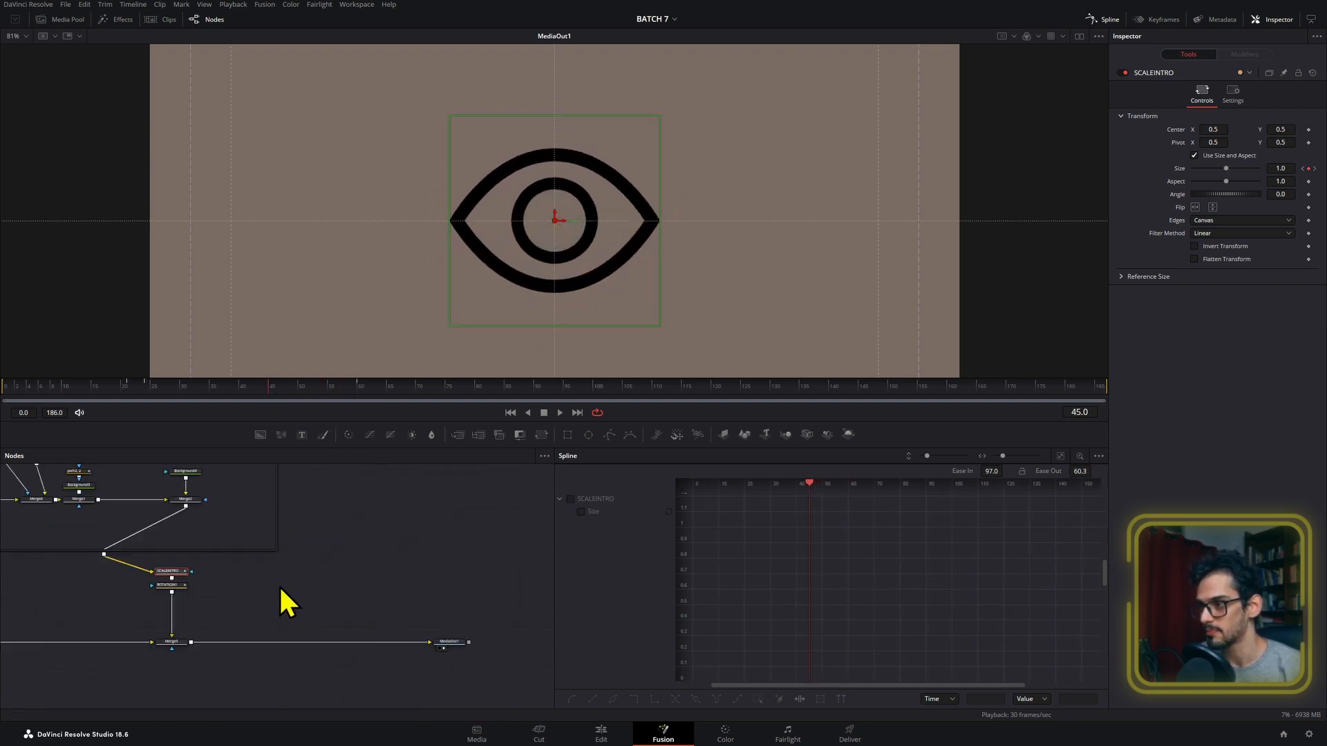
pyautogui.scroll(-2, 280, 588)
pyautogui.moveTo(385, 597); pyautogui.dragTo(3, 586)
pyautogui.scroll(3, 377, 535)
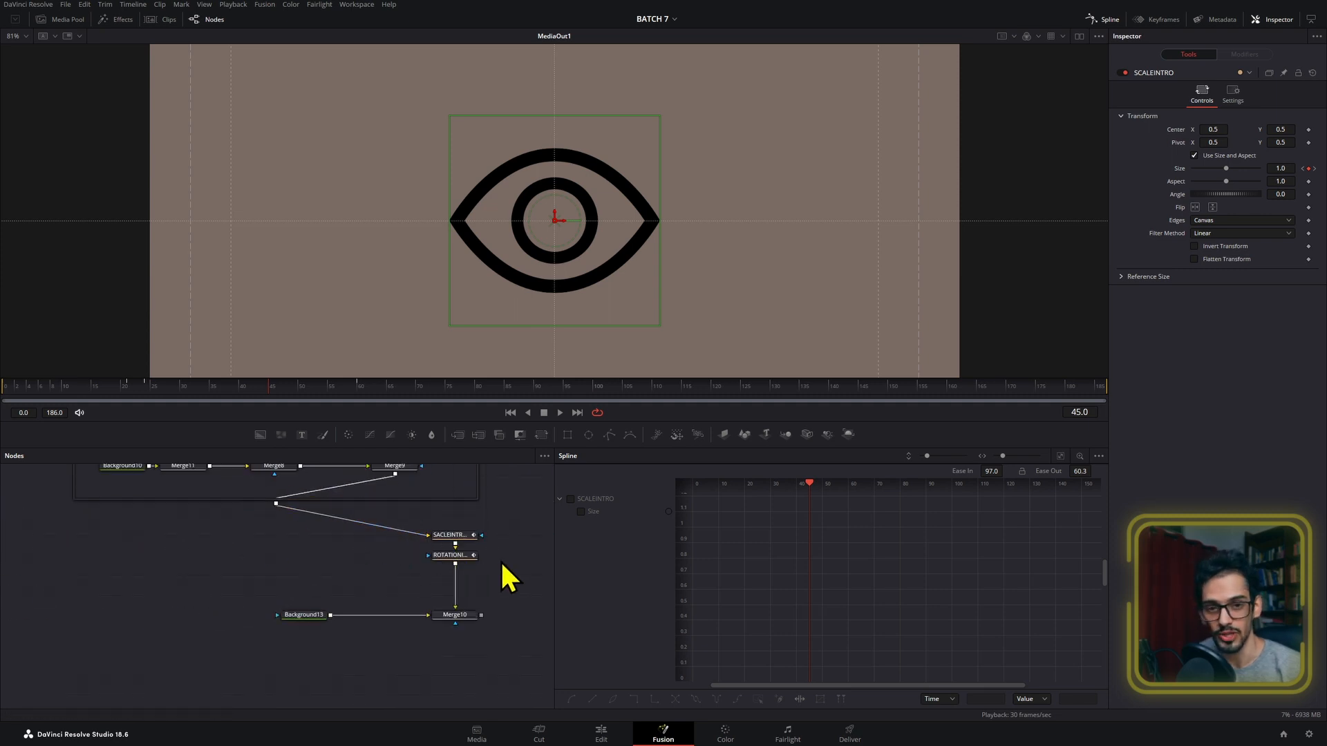
pyautogui.scroll(2, 508, 577)
pyautogui.click(419, 558)
pyautogui.hotkey('shift', 'space')
pyautogui.write('tram')
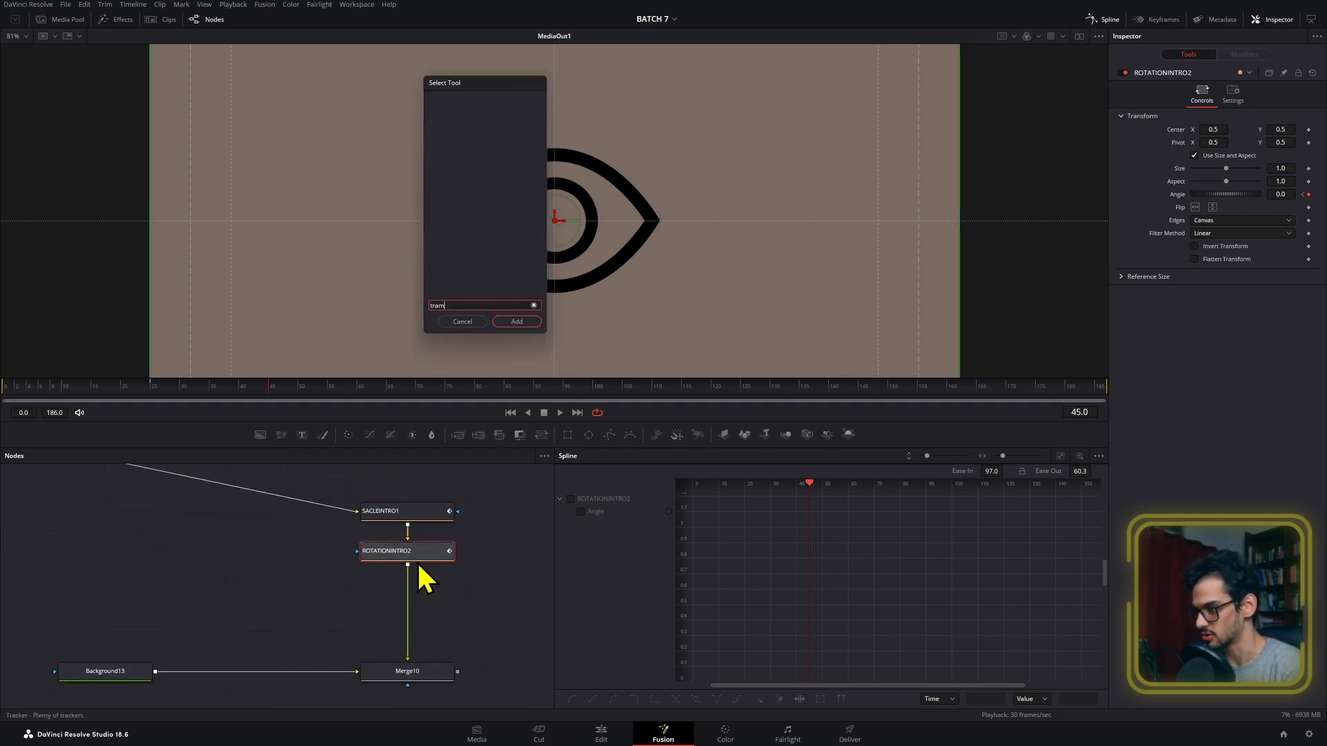
pyautogui.press('BackSpace')
pyautogui.write('n')
pyautogui.press('Return')
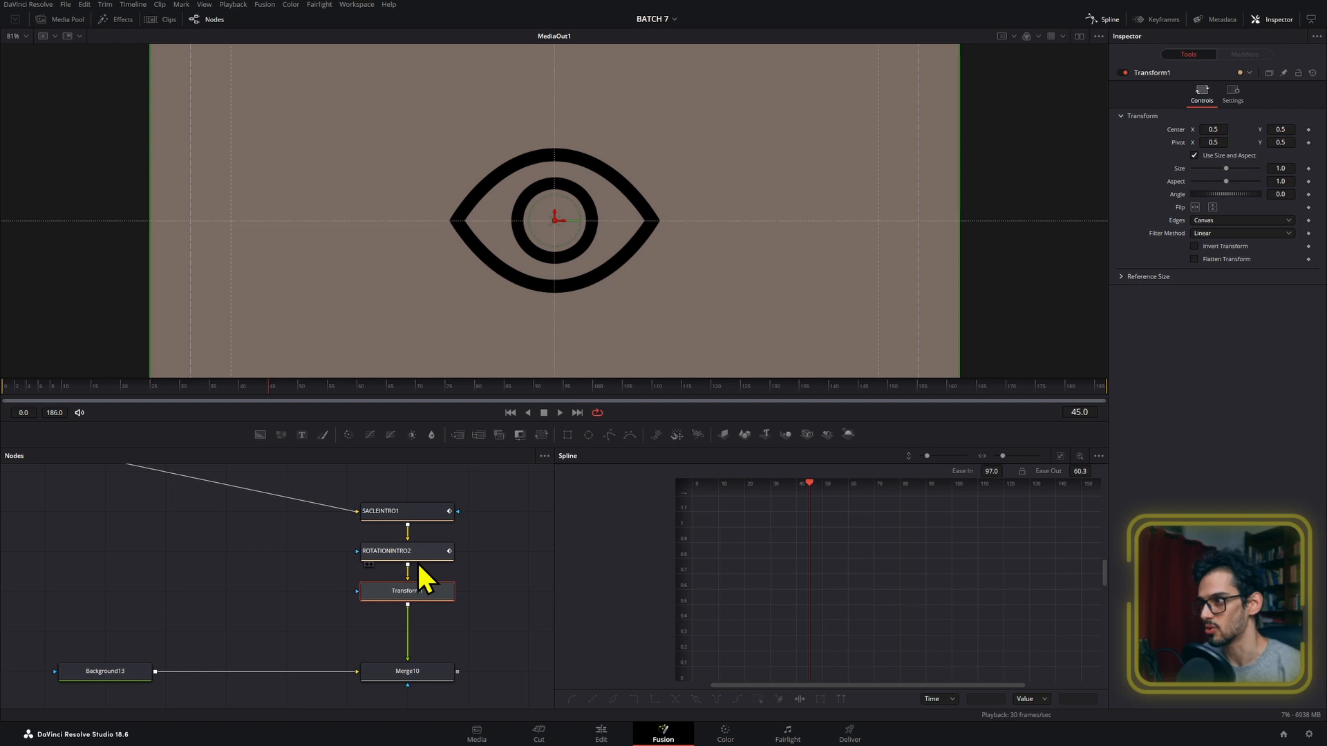
# - Rename the new Transform node as SCALE DOWN PUNCH and keyframe its size at 1.0 on frame 45
pyautogui.press('F2')
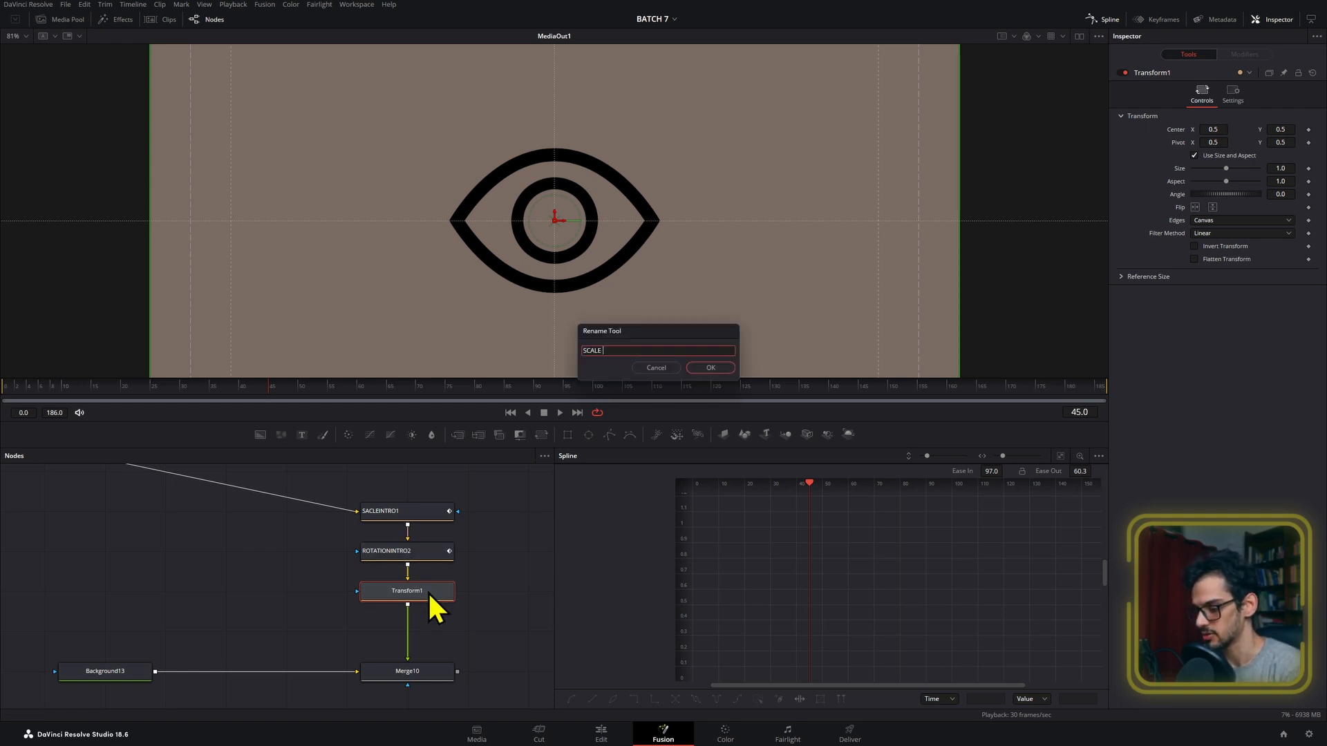
pyautogui.write('SCALE DOWN PUNCH')
pyautogui.press('Return')
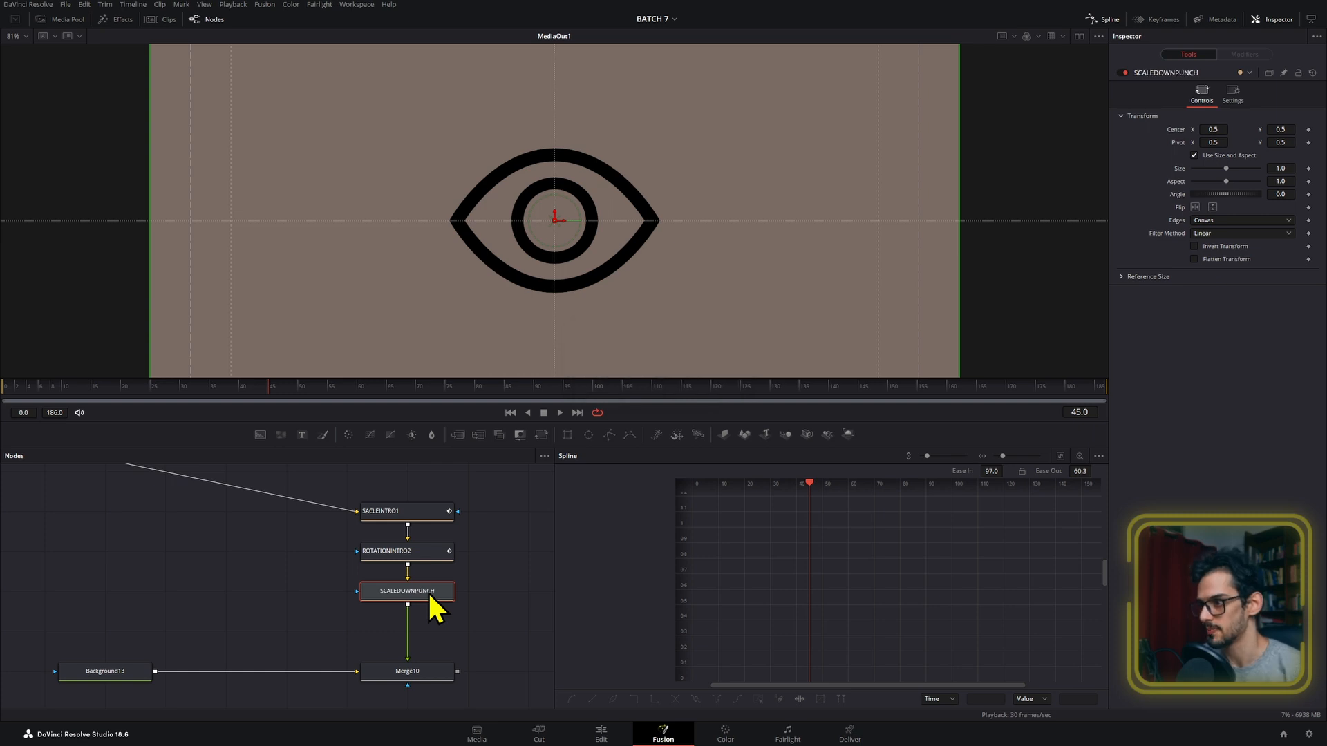
pyautogui.click(1309, 168)
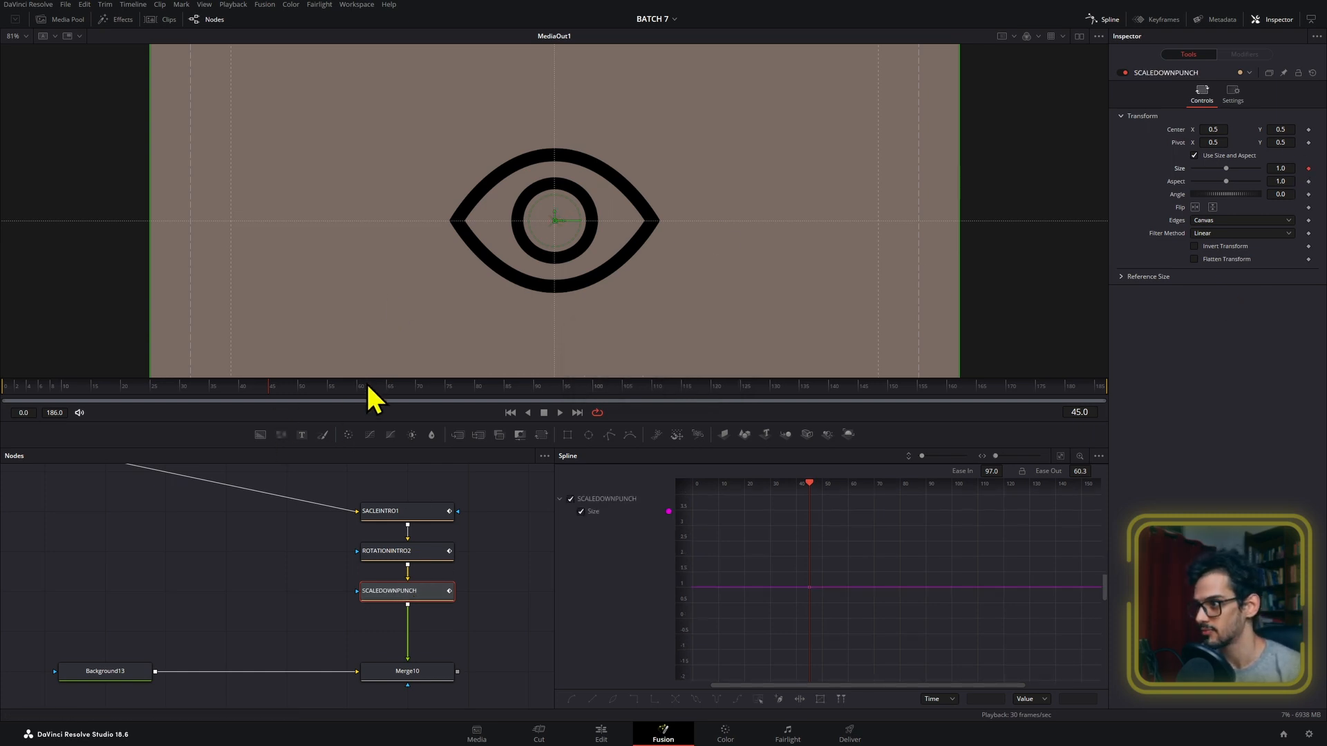
# - Check the ROTATION1 and SCALEINTRO settings in the finished version's node tree at frame 45
pyautogui.scroll(-5, 252, 528)
pyautogui.moveTo(76, 543); pyautogui.dragTo(451, 551)
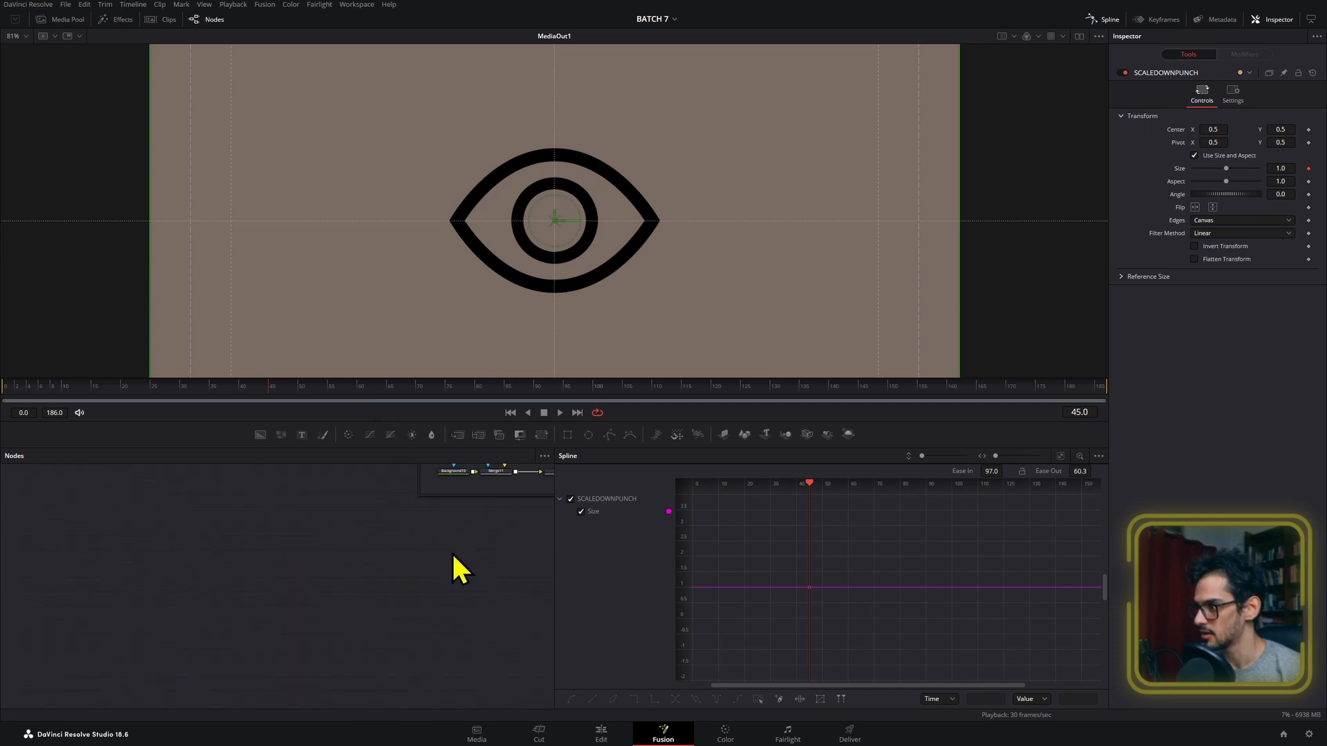
pyautogui.moveTo(138, 553); pyautogui.dragTo(301, 620)
pyautogui.moveTo(114, 588); pyautogui.dragTo(328, 562)
pyautogui.click(228, 634)
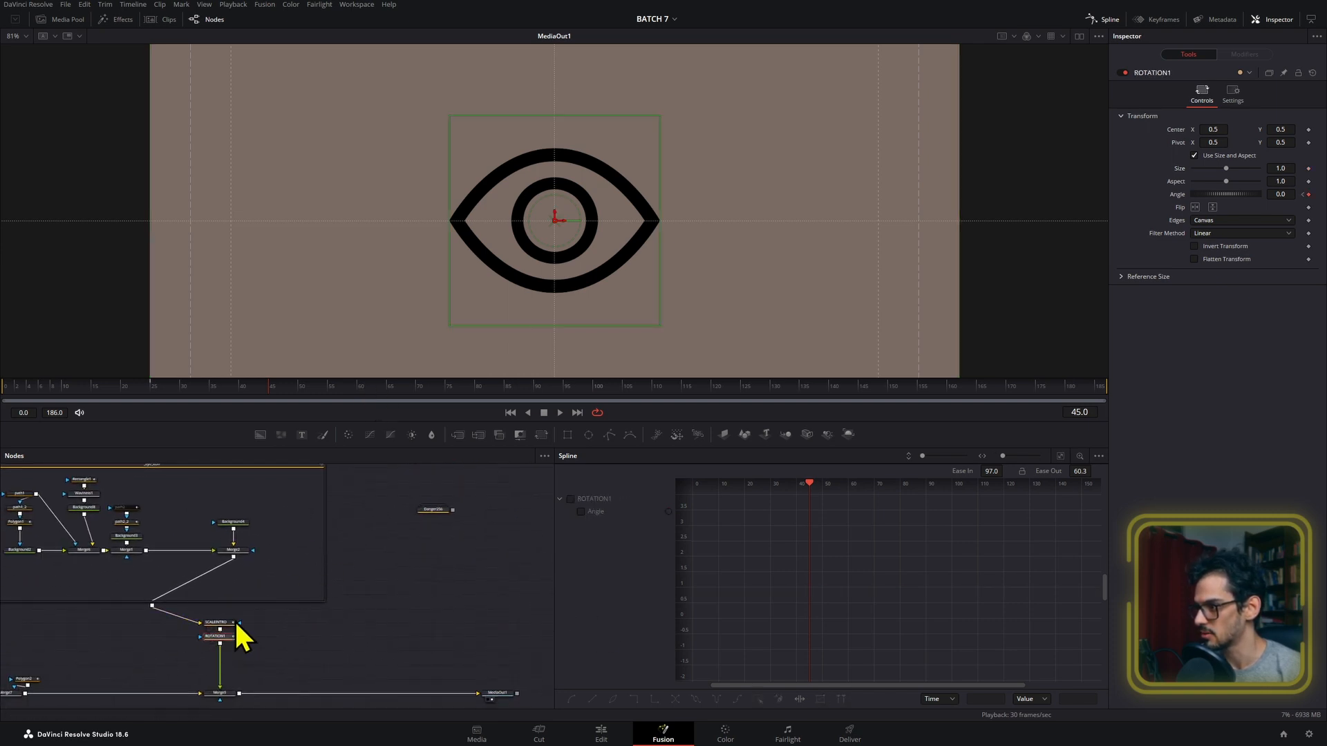
pyautogui.click(226, 623)
# - Keyframe SCALEDOWNPUNCH's size at 0.88 on frame 60
pyautogui.moveTo(543, 611); pyautogui.dragTo(41, 556)
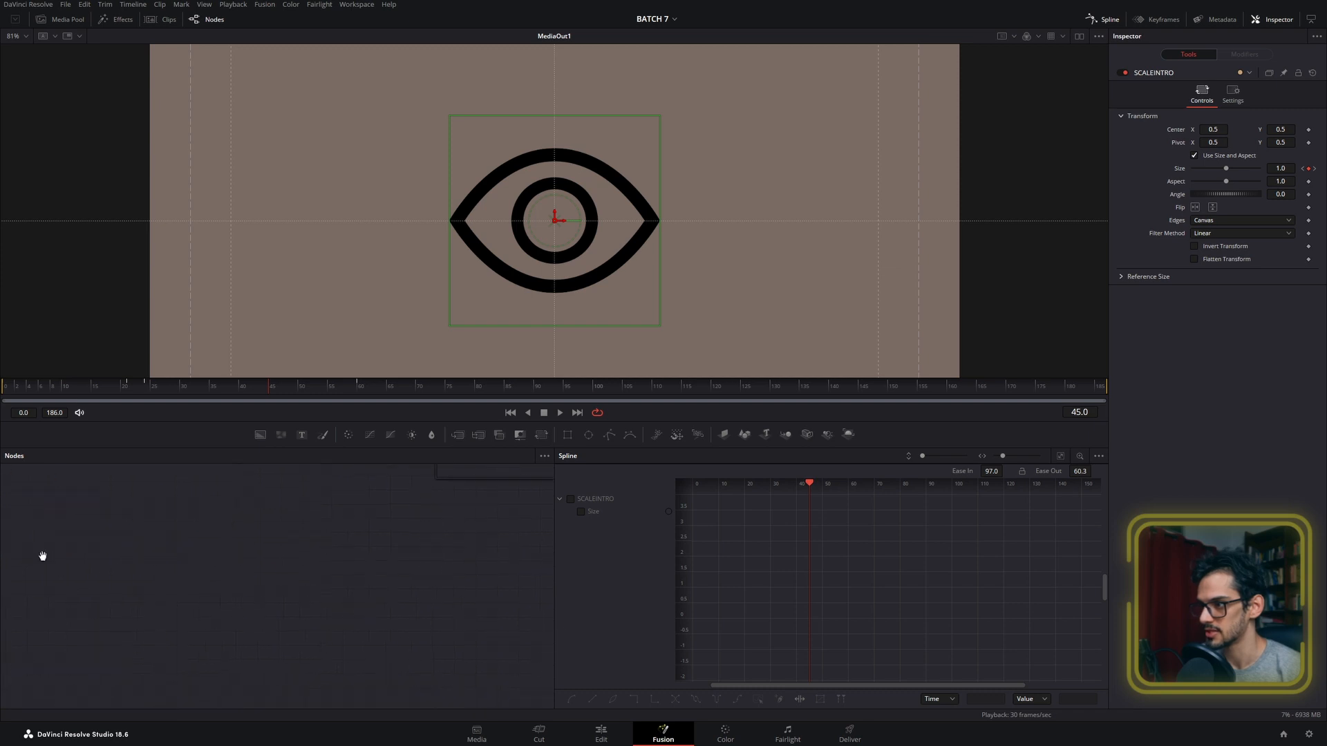
pyautogui.moveTo(532, 545); pyautogui.dragTo(180, 621)
pyautogui.scroll(4, 306, 615)
pyautogui.click(339, 604)
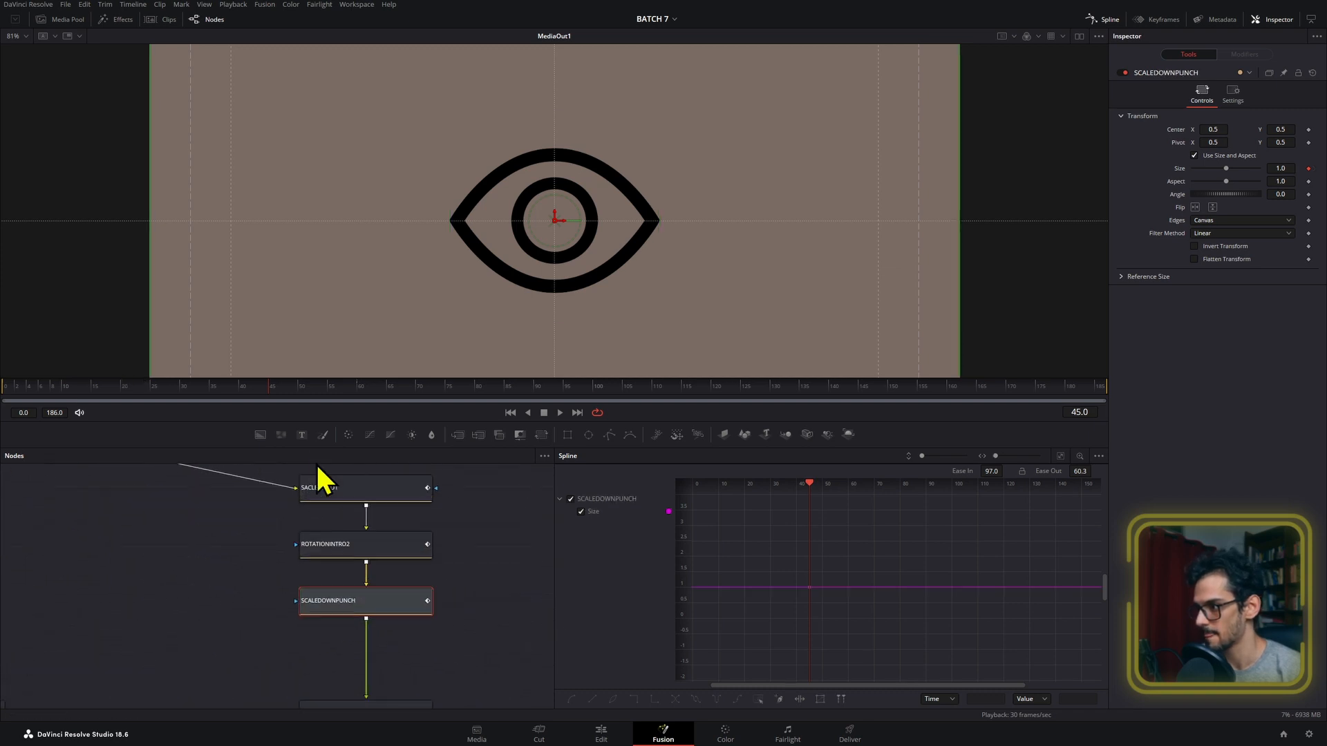
pyautogui.click(358, 388)
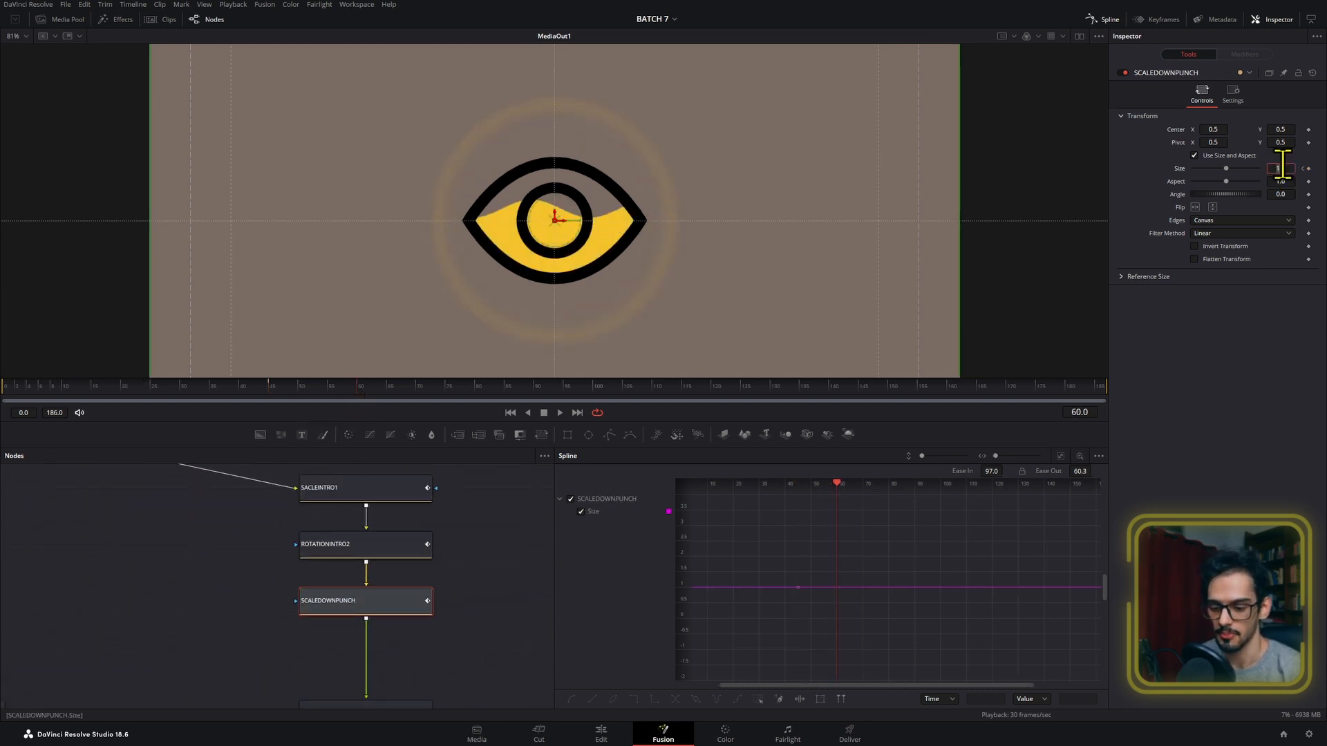
pyautogui.write('0.9')
pyautogui.press('Tab')
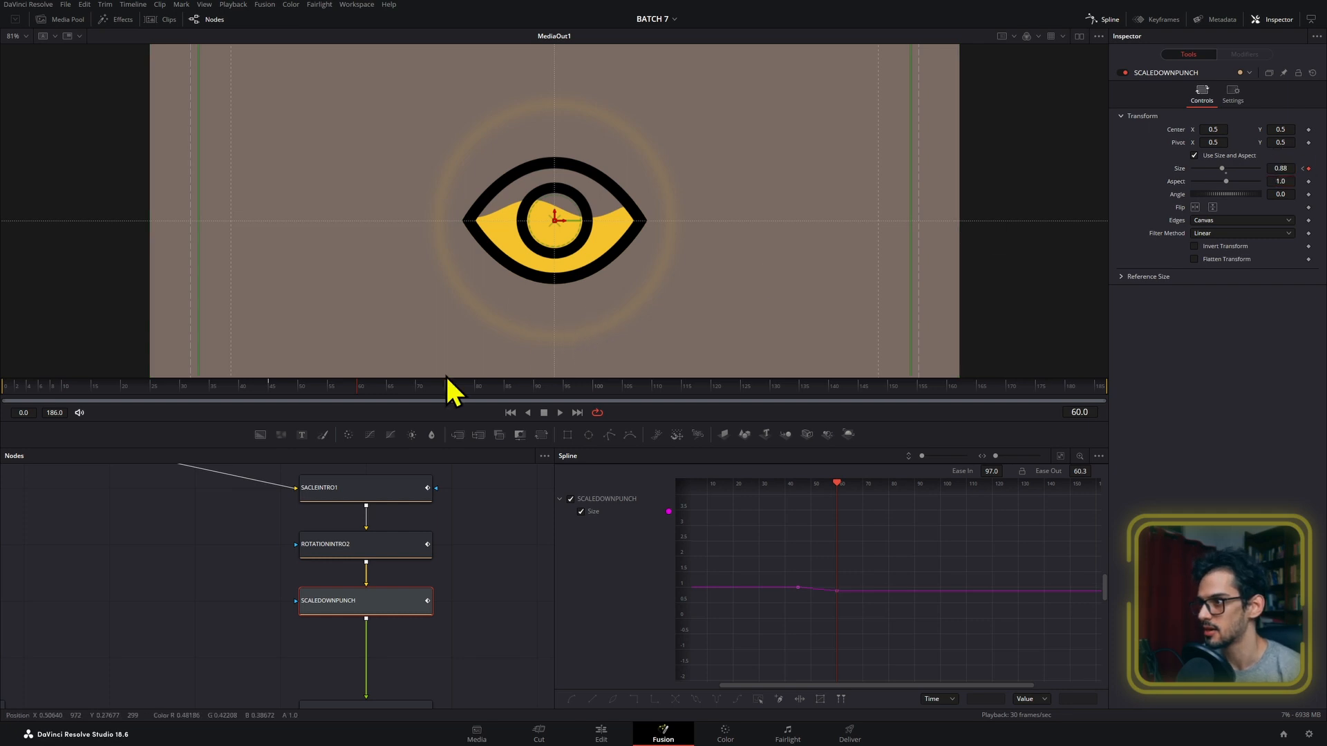
# - Scrub back to frame 46, view Merge10, and play the scale-down from about frame 30
pyautogui.moveTo(357, 388); pyautogui.dragTo(278, 388)
pyautogui.moveTo(502, 594); pyautogui.dragTo(300, 448)
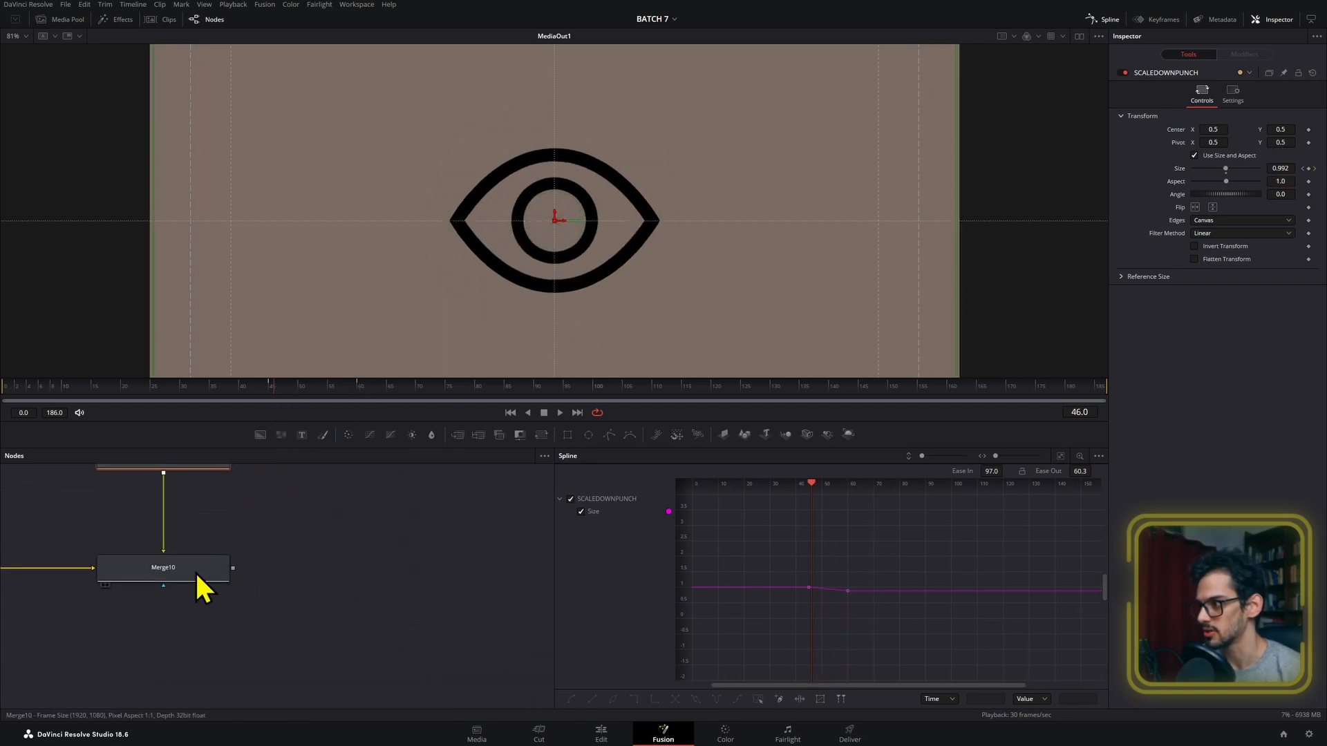
pyautogui.click(195, 572)
pyautogui.press('2')
pyautogui.click(177, 390)
pyautogui.press('space')
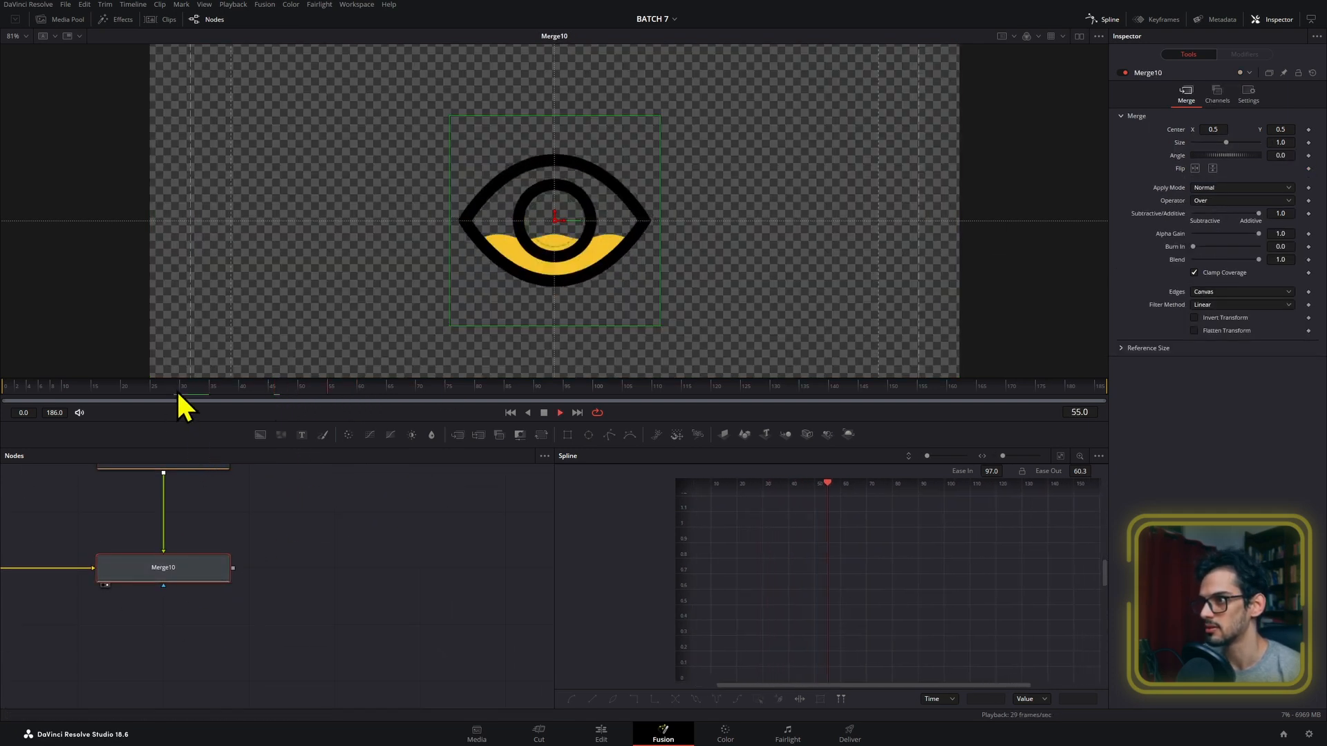
# - Smooth both SCALEDOWNPUNCH size keyframes in the spline editor, with Ease In 90.8 and Ease Out about 91
pyautogui.moveTo(226, 483); pyautogui.dragTo(521, 601)
pyautogui.click(463, 598)
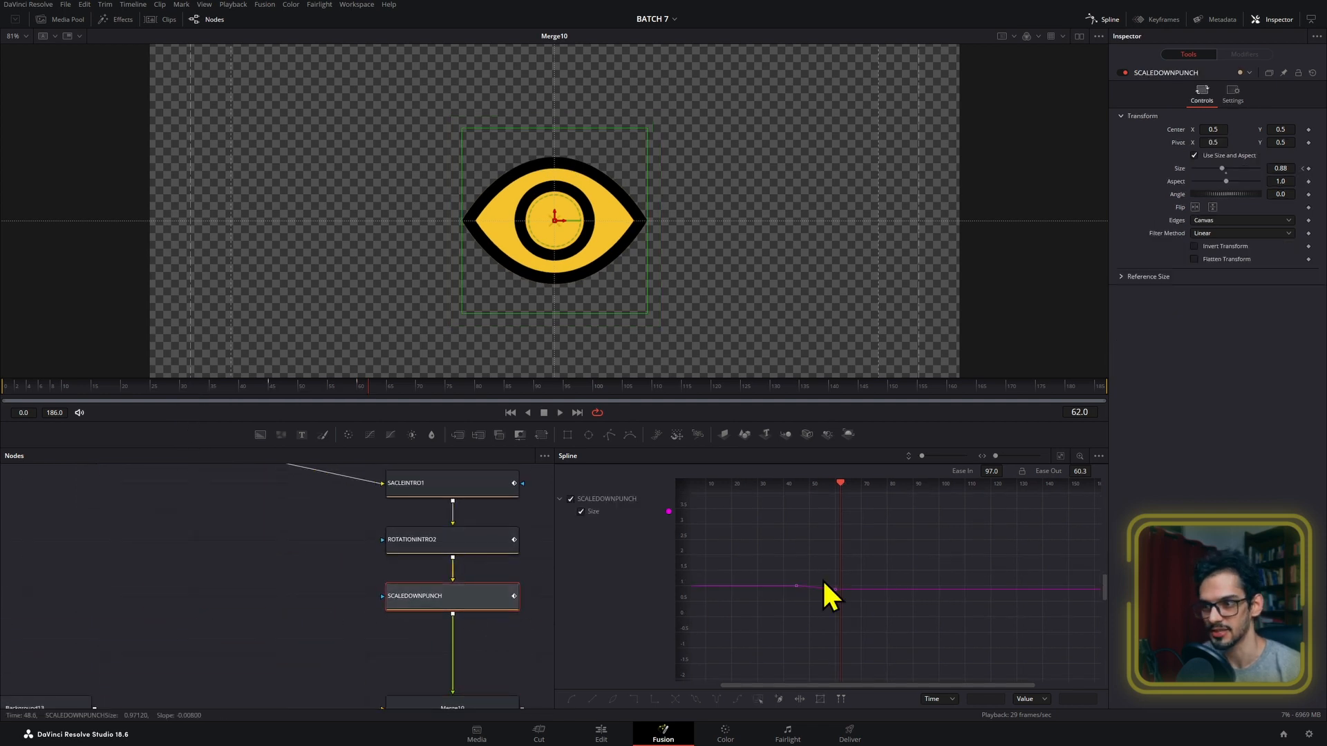
pyautogui.moveTo(767, 553); pyautogui.dragTo(911, 659)
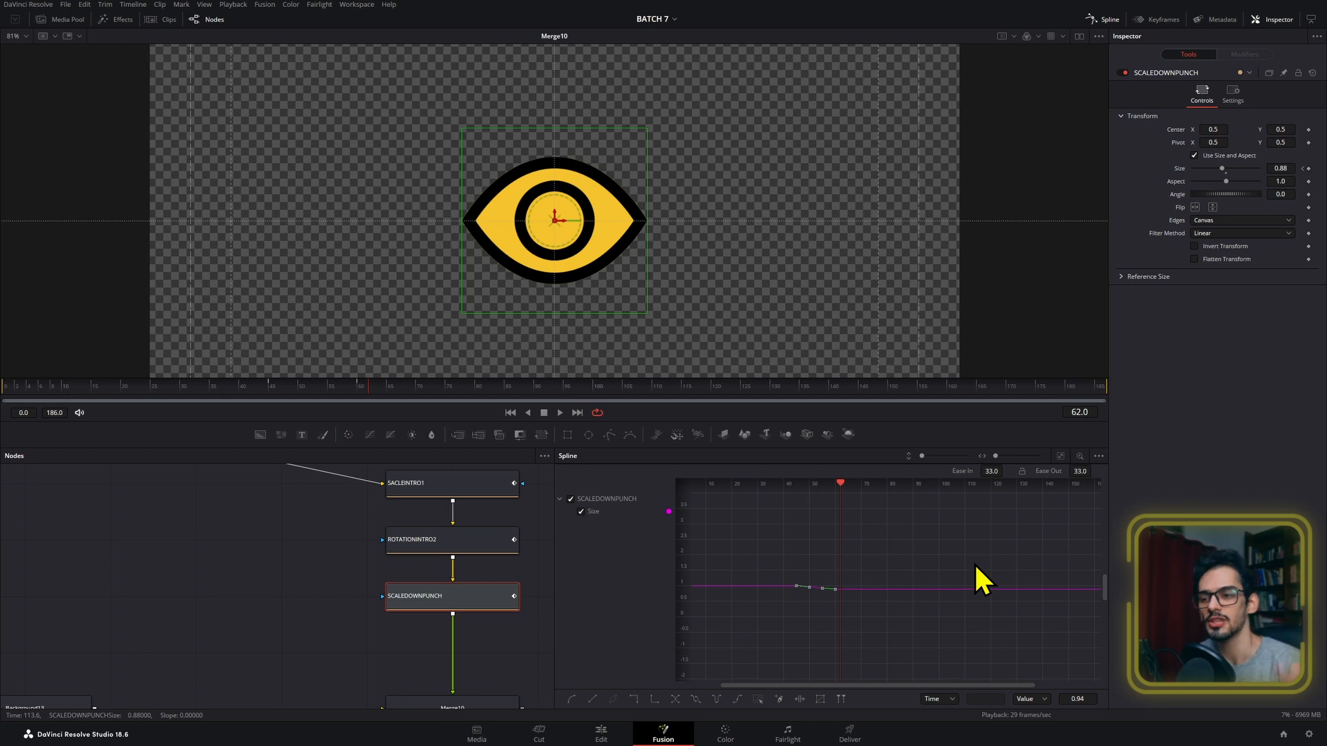
pyautogui.scroll(3, 852, 591)
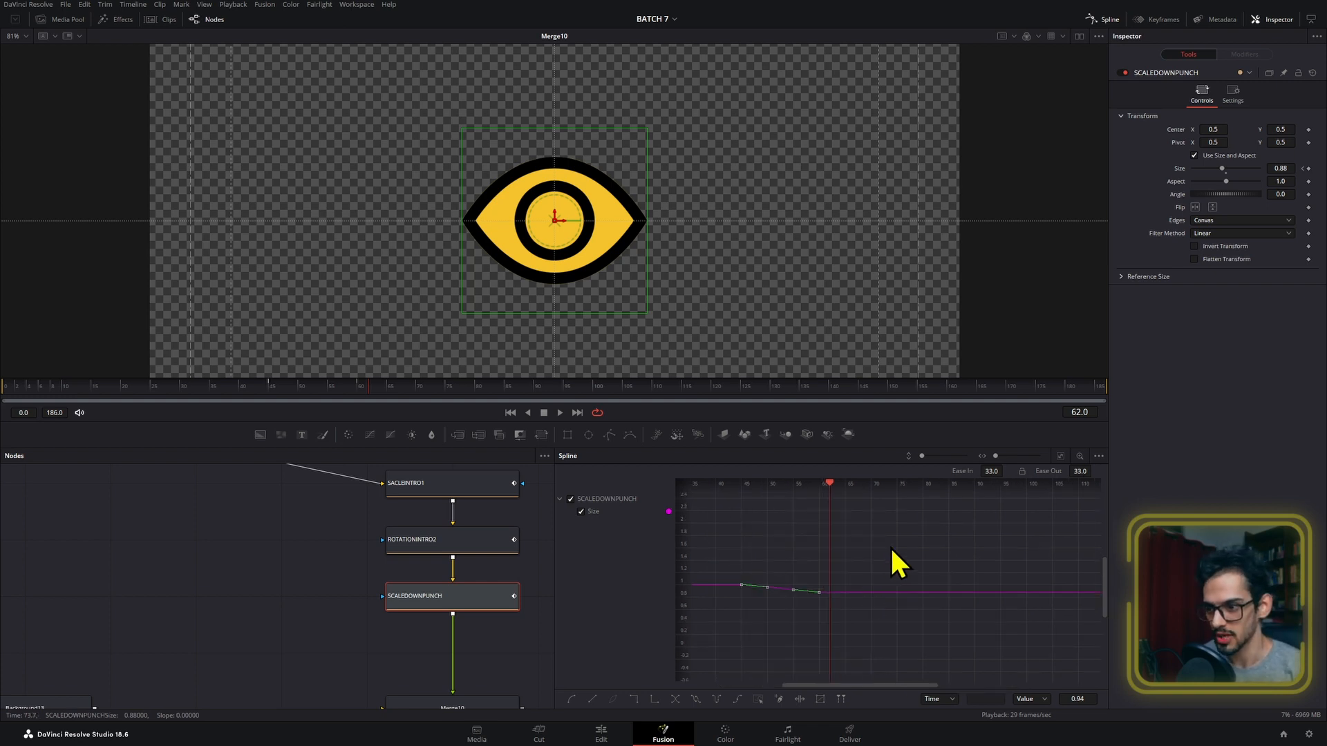
pyautogui.click(1061, 456)
pyautogui.press('t')
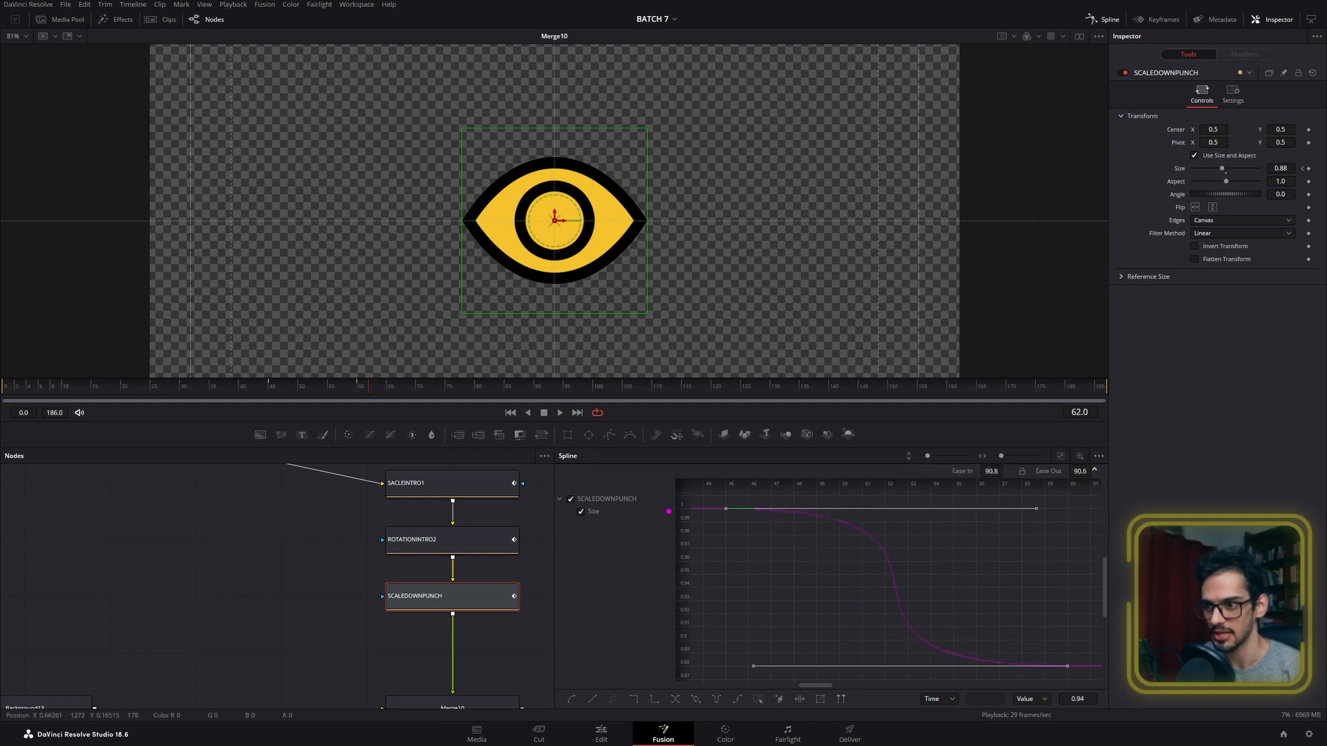
# - Play the scale-down from around frame 45 and raise the size curve's Ease In and Ease Out to 100.0
pyautogui.click(273, 389)
pyautogui.press('space')
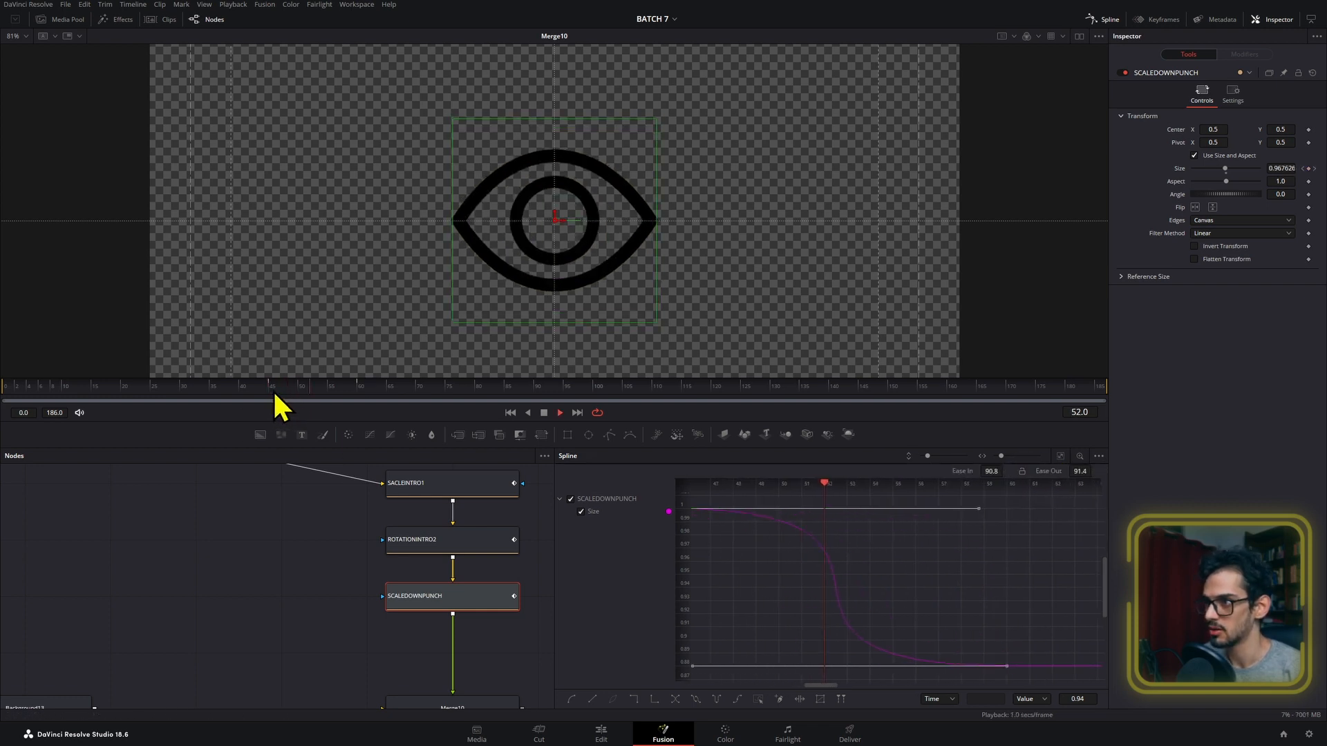
pyautogui.click(273, 388)
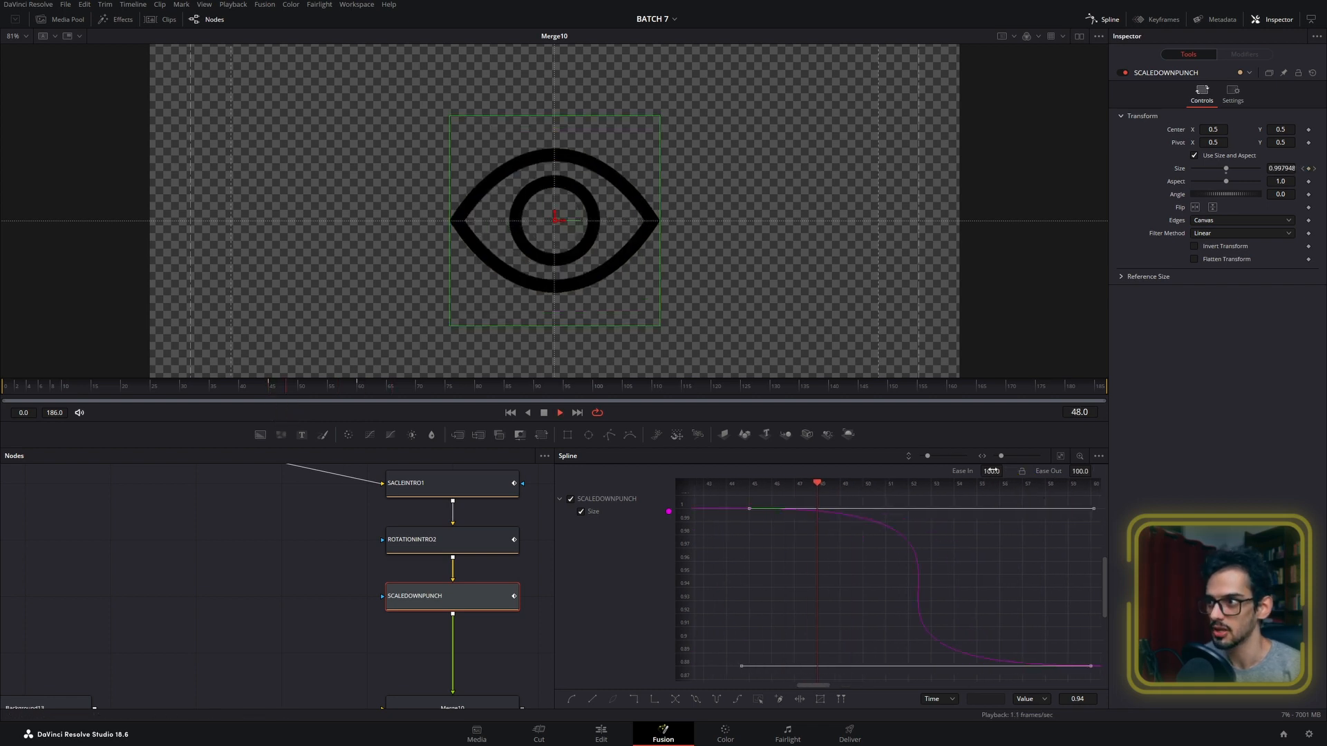
# - Tilt the outgoing handle of SCALEDOWNPUNCH's first size keyframe upward so the curve rises slightly before it drops
pyautogui.press('space')
pyautogui.moveTo(898, 569); pyautogui.dragTo(1030, 553)
pyautogui.scroll(-3, 1083, 555)
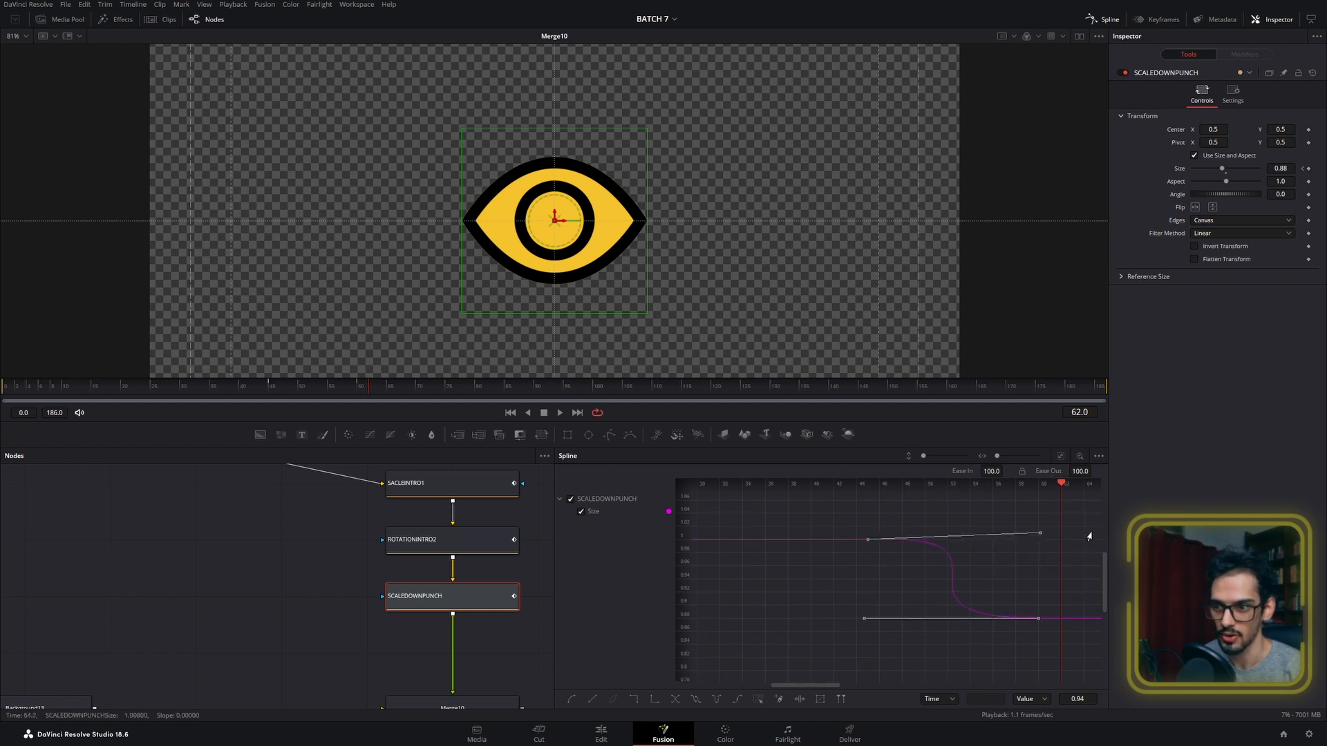
# - Play the scale-down repeatedly from frame 45 to check the new size curve
pyautogui.moveTo(308, 384); pyautogui.dragTo(274, 387)
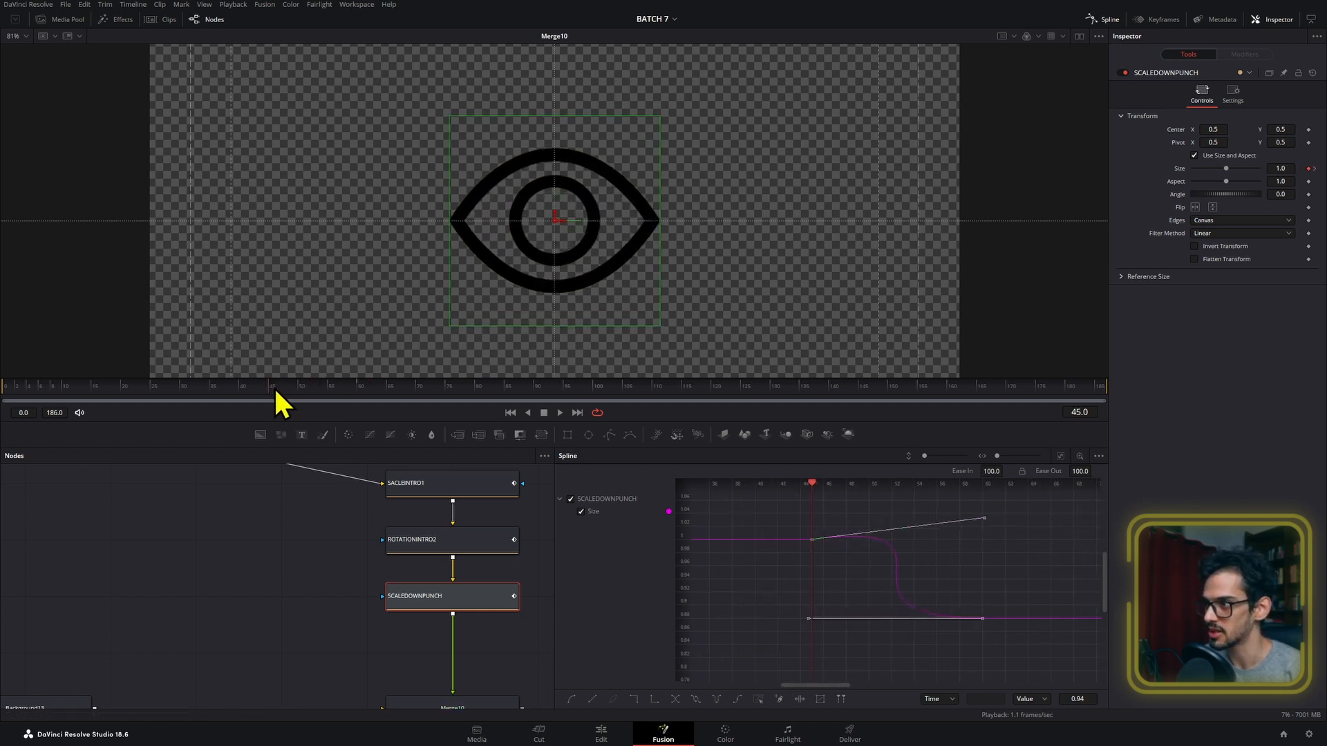
pyautogui.press('space')
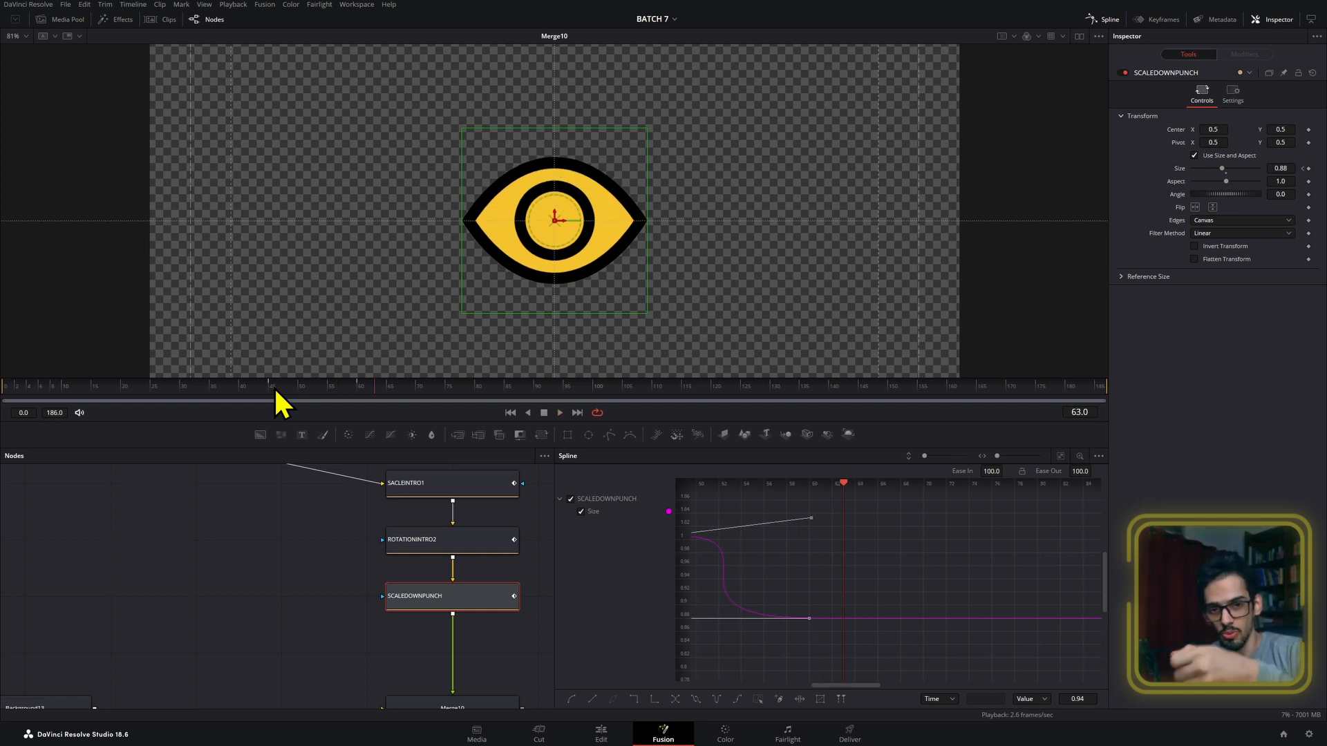
pyautogui.click(273, 387)
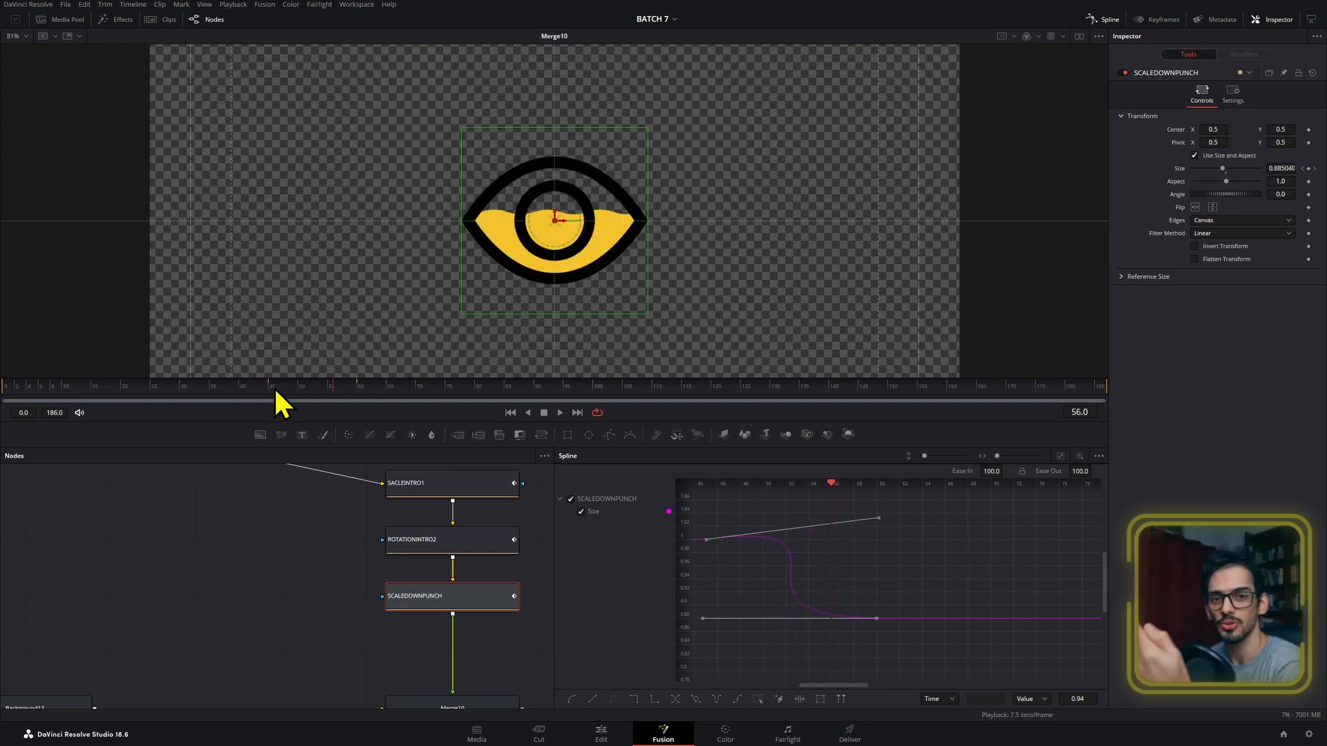
pyautogui.click(274, 387)
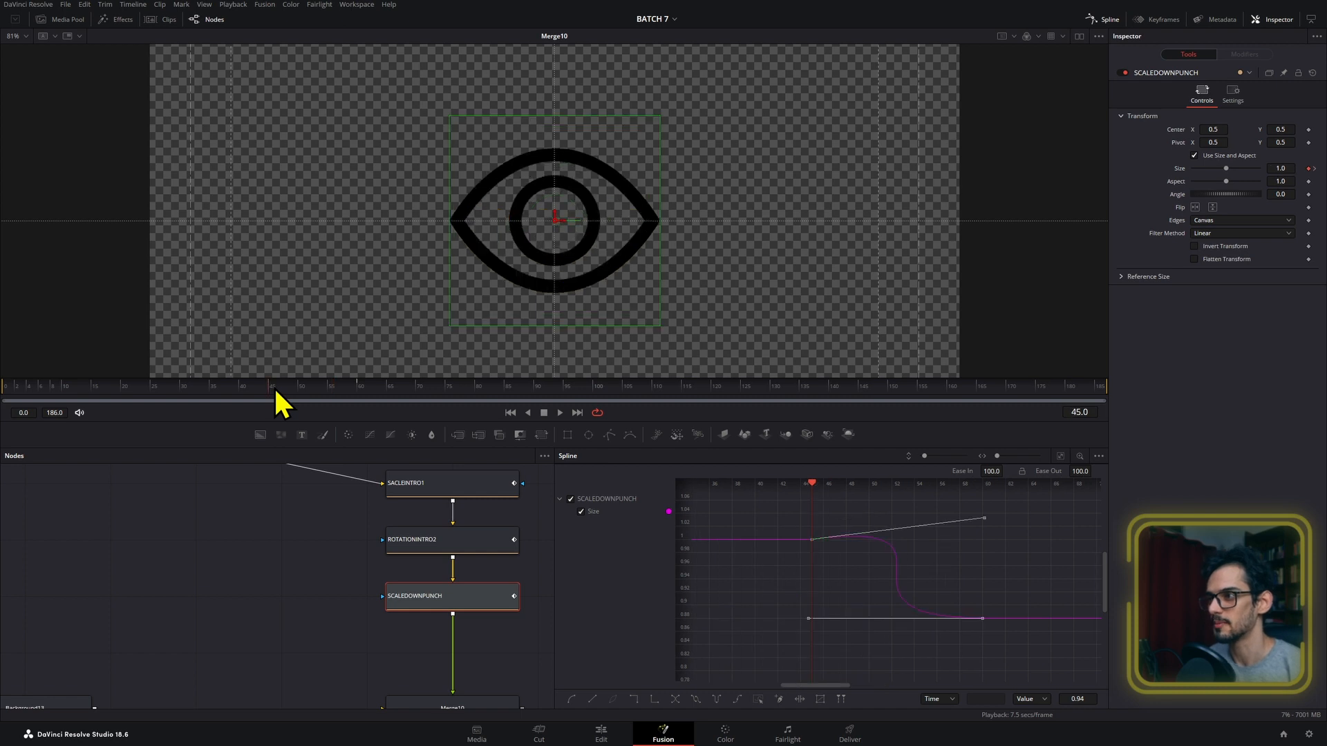
pyautogui.press('space')
pyautogui.press('space')
pyautogui.click(274, 387)
pyautogui.press('space')
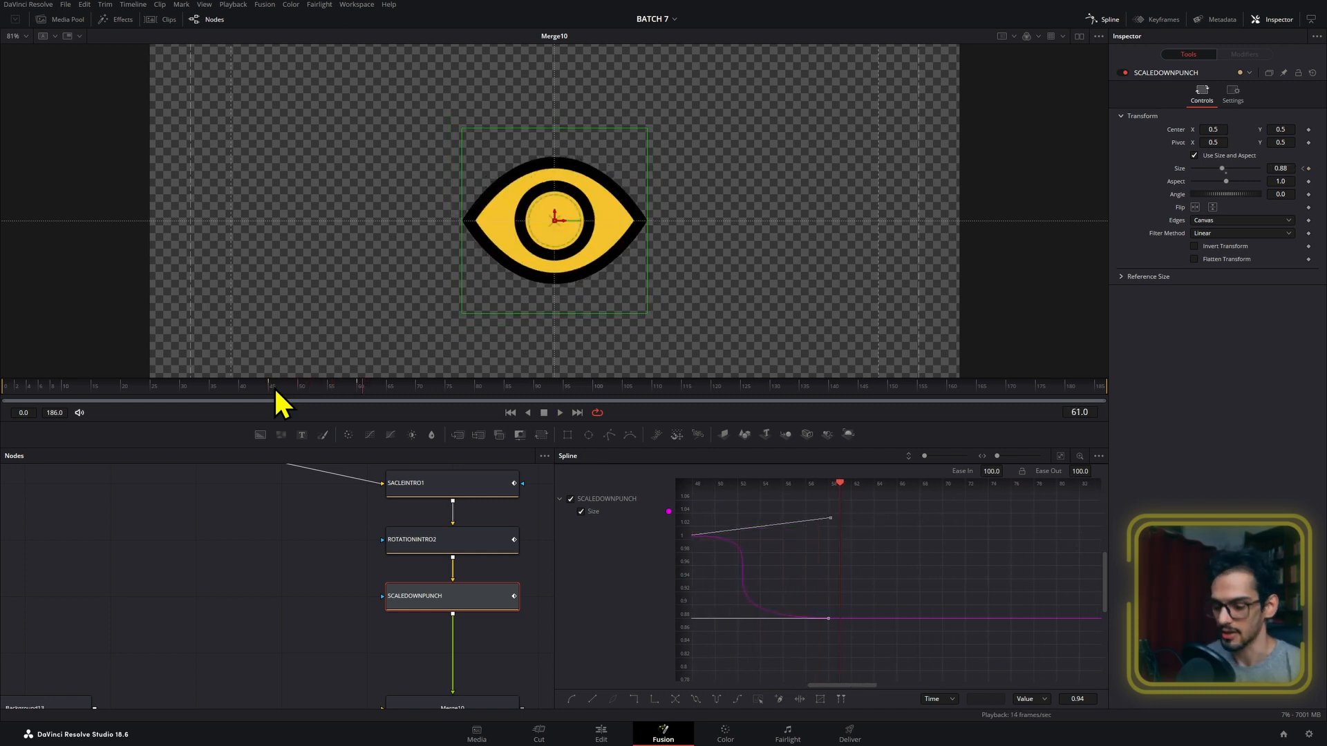
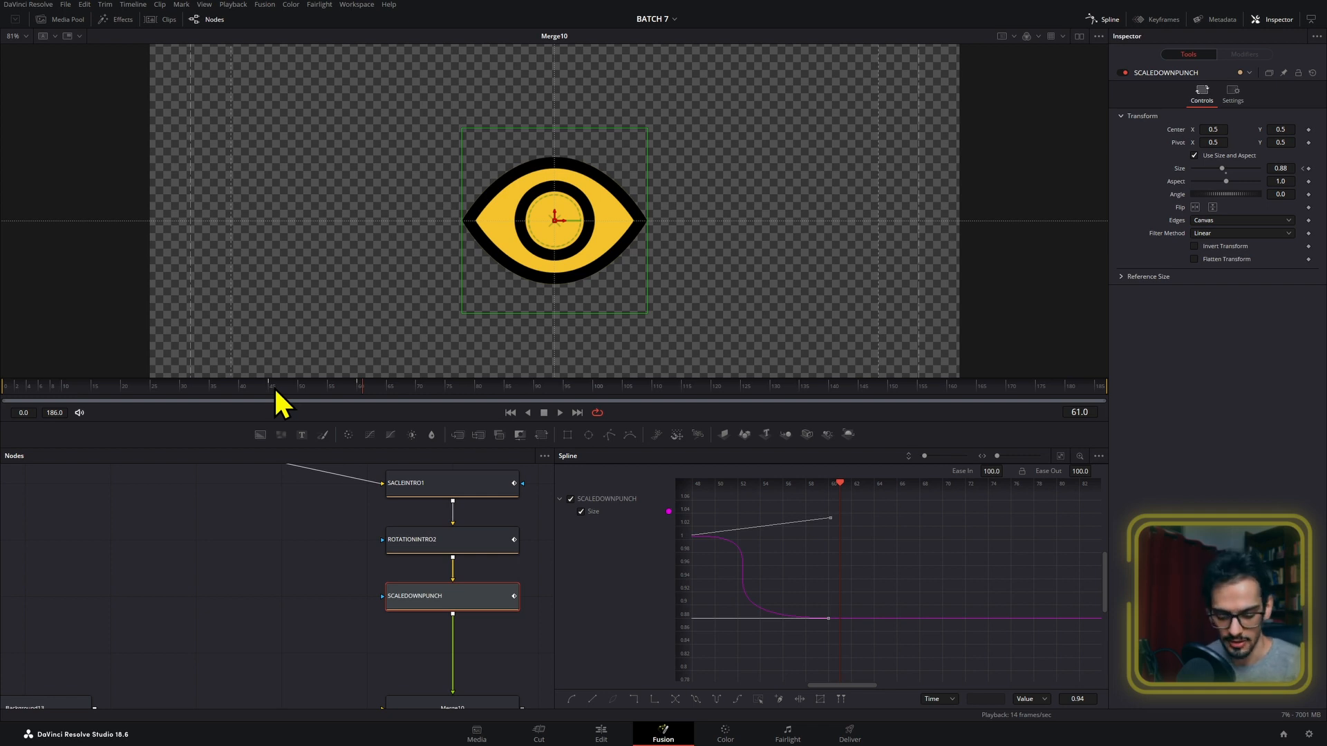
# - Move the Background13 node well away from Merge10 to make room between them in the node graph
pyautogui.scroll(-2, 388, 640)
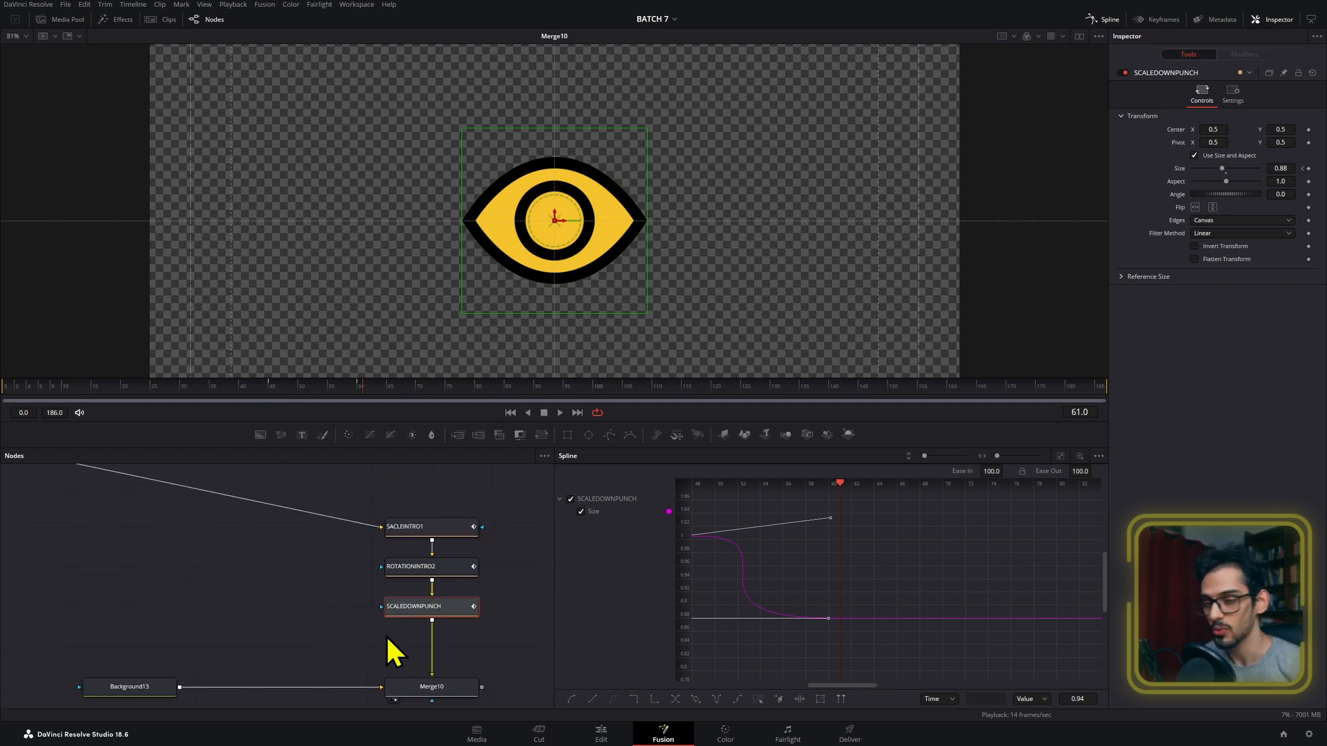
pyautogui.scroll(-2, 391, 635)
pyautogui.moveTo(392, 637); pyautogui.dragTo(531, 593)
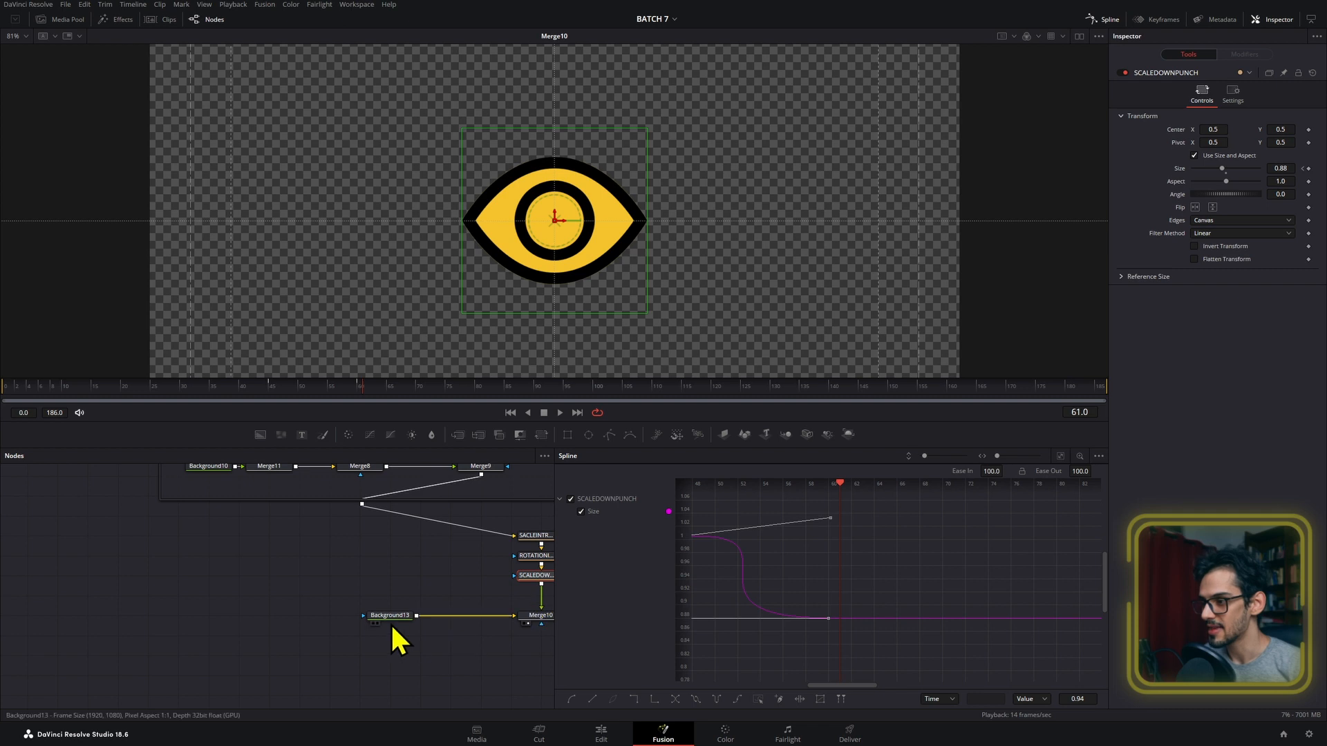
pyautogui.moveTo(383, 620); pyautogui.dragTo(50, 621)
pyautogui.click(51, 619)
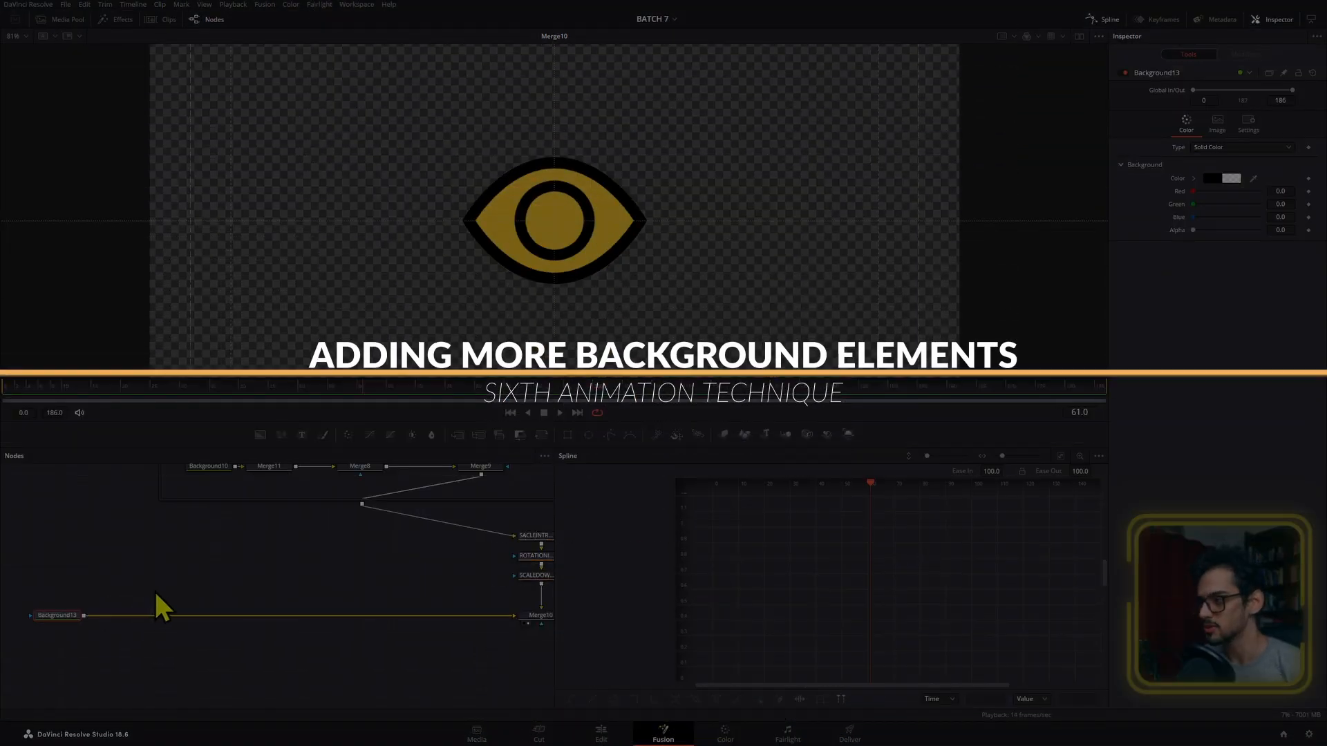
# - Find MediaOut1 at the end of the finished reference setup and load it into the viewer
pyautogui.scroll(-3, 180, 589)
pyautogui.moveTo(188, 590); pyautogui.dragTo(574, 644)
pyautogui.moveTo(391, 621); pyautogui.dragTo(934, 615)
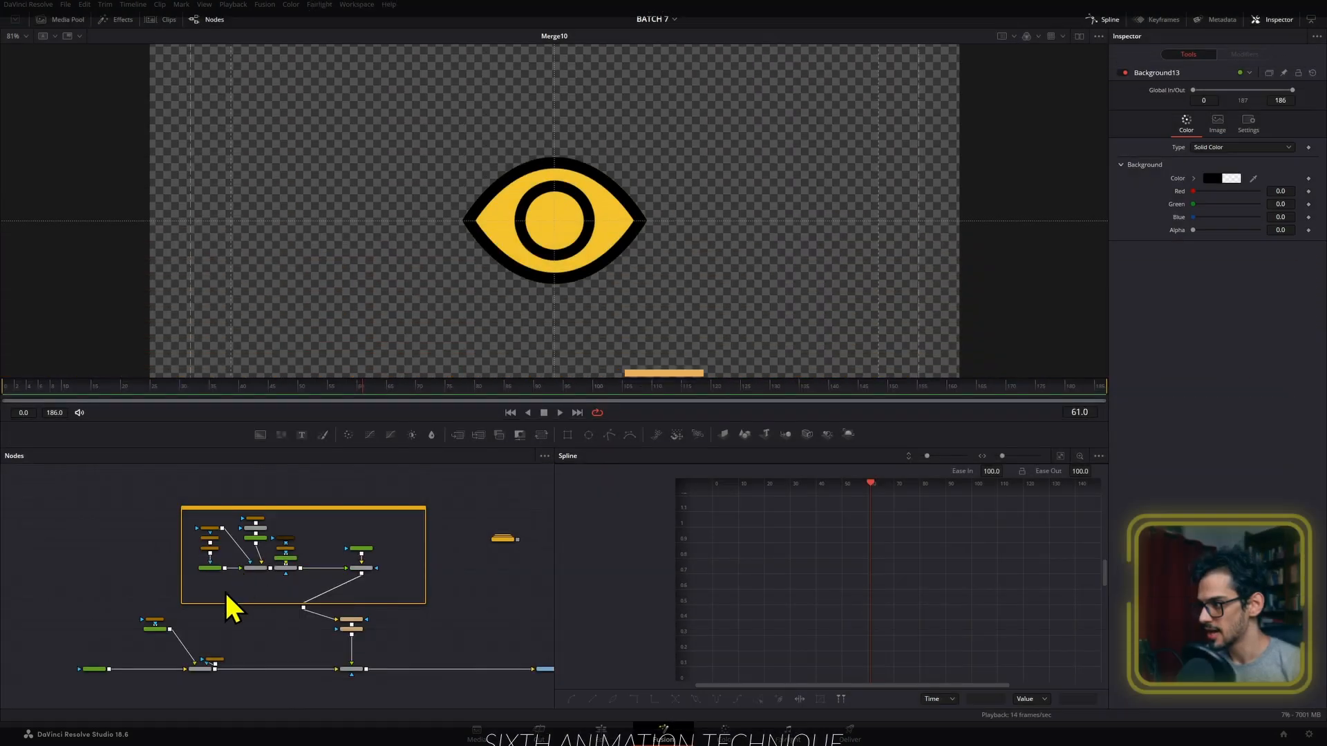
pyautogui.scroll(4, 173, 636)
pyautogui.moveTo(181, 647); pyautogui.dragTo(166, 532)
pyautogui.moveTo(86, 499); pyautogui.dragTo(342, 665)
pyautogui.moveTo(359, 650); pyautogui.dragTo(7, 606)
pyautogui.scroll(-2, 437, 649)
pyautogui.moveTo(436, 652); pyautogui.dragTo(132, 681)
pyautogui.click(444, 643)
pyautogui.press('2')
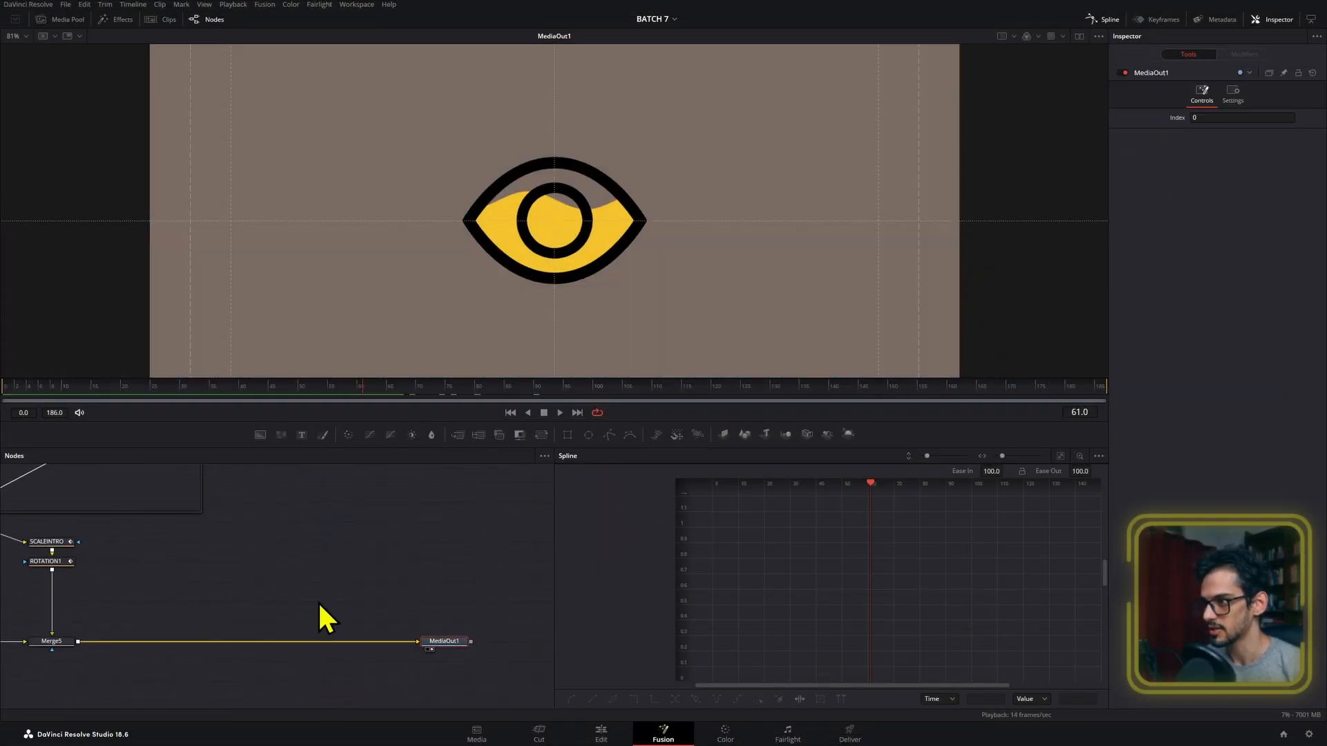
# - Play the reference animation from the start and scrub to frame 55 to examine the glow behind the eye
pyautogui.moveTo(318, 602); pyautogui.dragTo(337, 602)
pyautogui.moveTo(196, 386); pyautogui.dragTo(9, 398)
pyautogui.press('space')
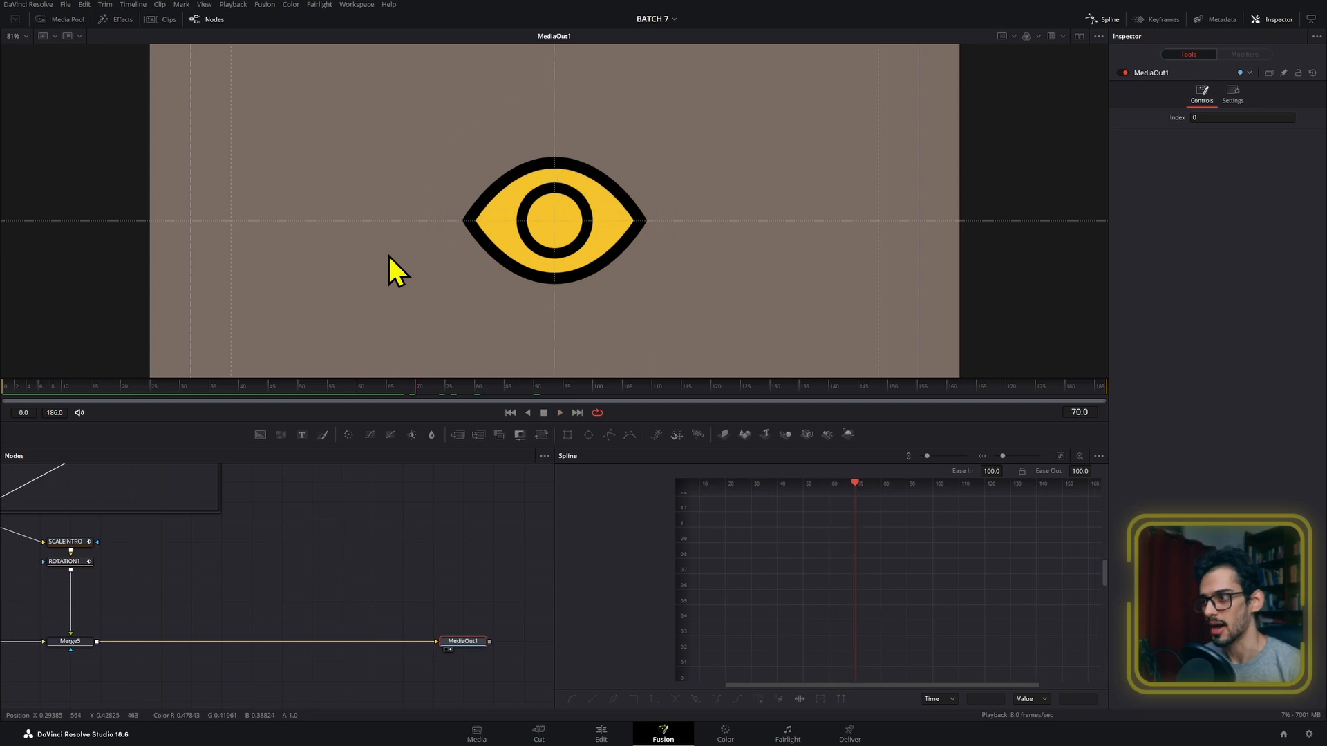
pyautogui.click(267, 390)
pyautogui.moveTo(267, 388); pyautogui.dragTo(327, 394)
# - Go to frame 45 and connect Polygon2 to Merge7 as its mask in the reference setup
pyautogui.moveTo(61, 579); pyautogui.dragTo(401, 578)
pyautogui.scroll(4, 110, 615)
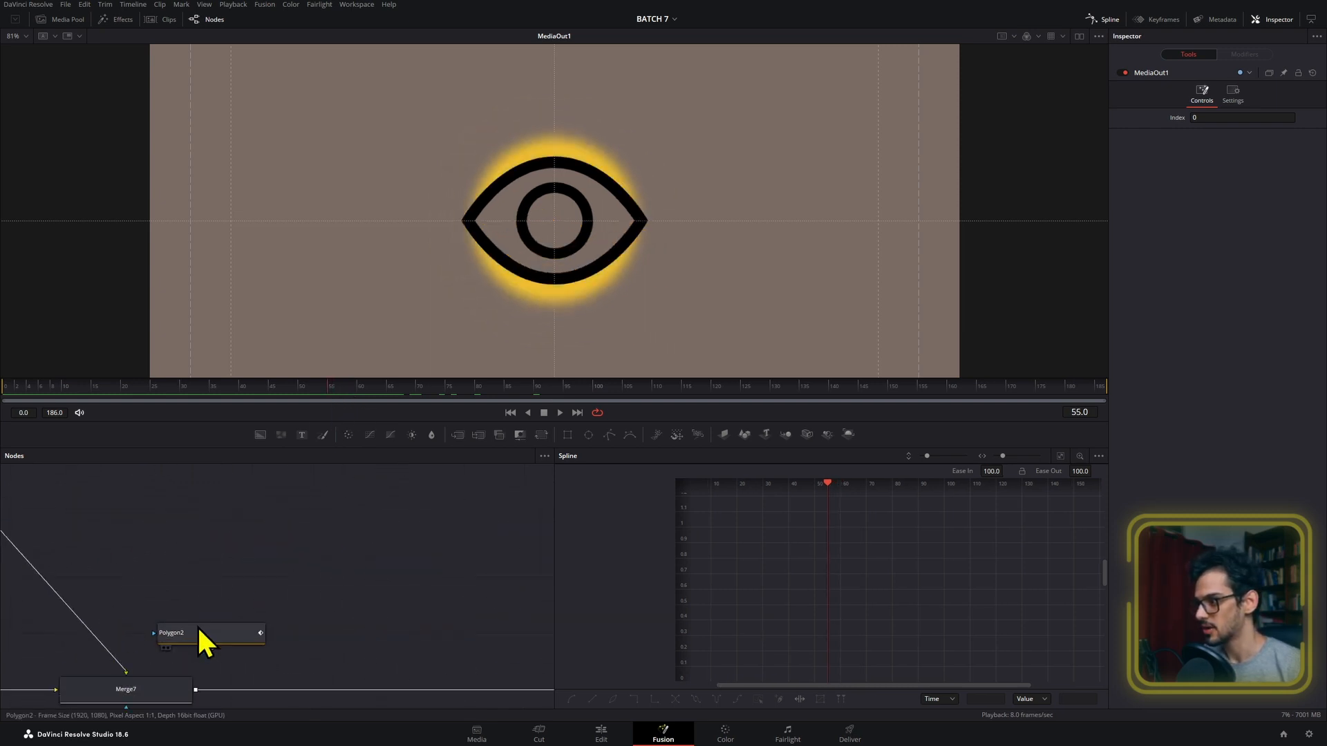
pyautogui.click(199, 633)
pyautogui.click(276, 394)
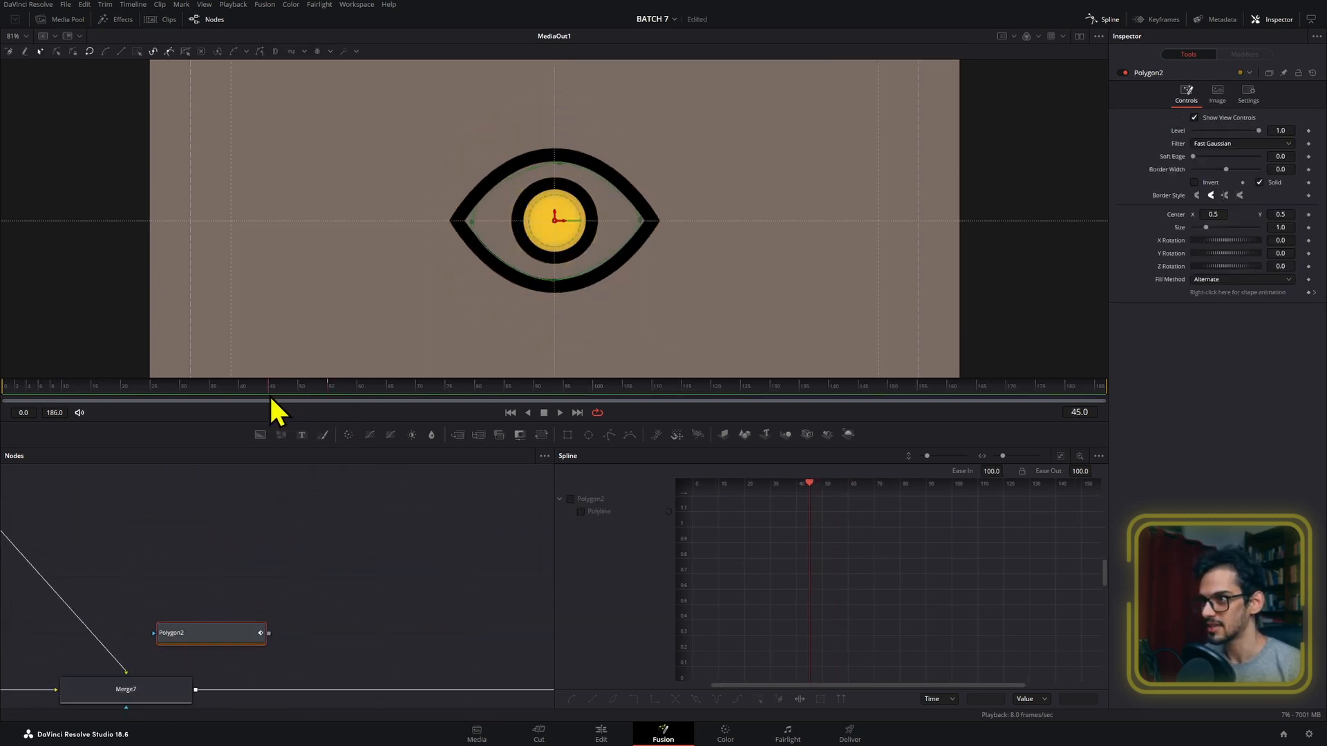
pyautogui.moveTo(270, 398); pyautogui.dragTo(273, 438)
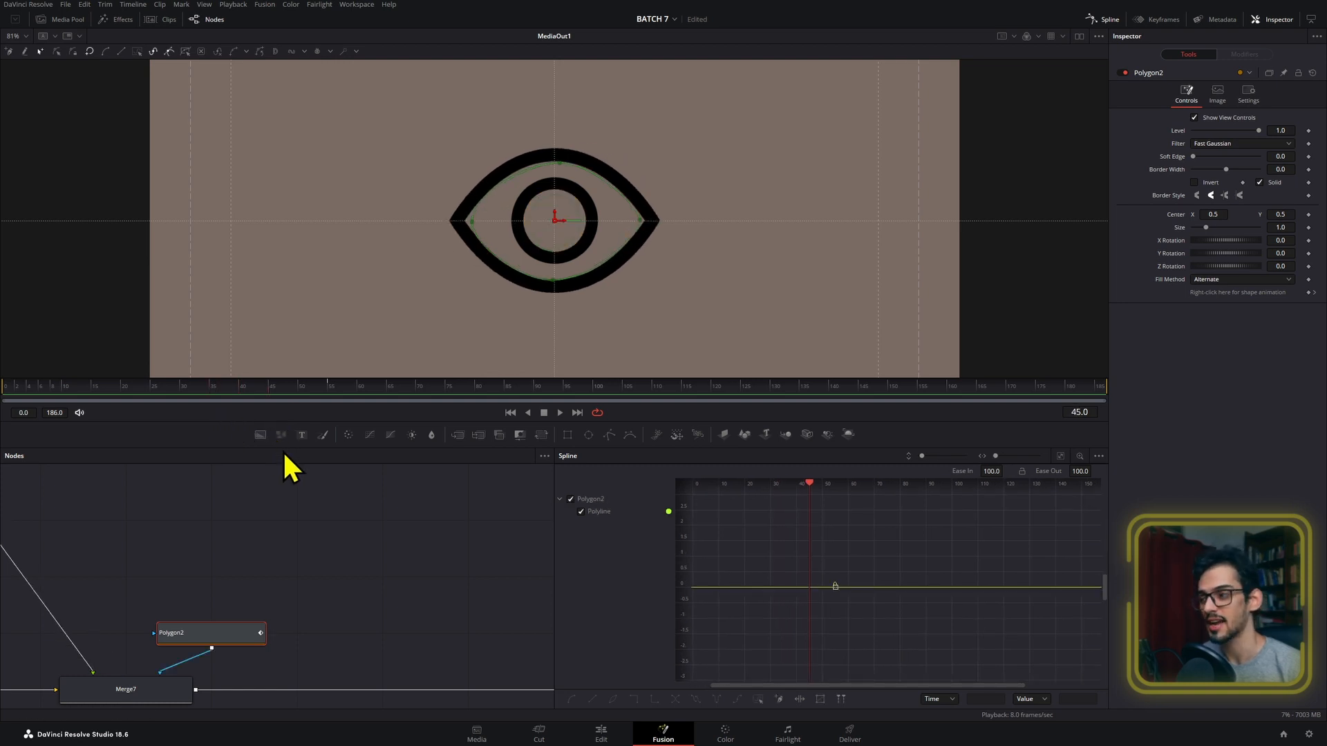
# - Examine the Background9 and Ellipse1_1_1 nodes in the reference setup by selecting both
pyautogui.scroll(-4, 348, 523)
pyautogui.moveTo(347, 525); pyautogui.dragTo(421, 578)
pyautogui.scroll(4, 256, 536)
pyautogui.moveTo(282, 515); pyautogui.dragTo(194, 642)
pyautogui.scroll(-6, 319, 578)
pyautogui.moveTo(490, 567); pyautogui.dragTo(6, 543)
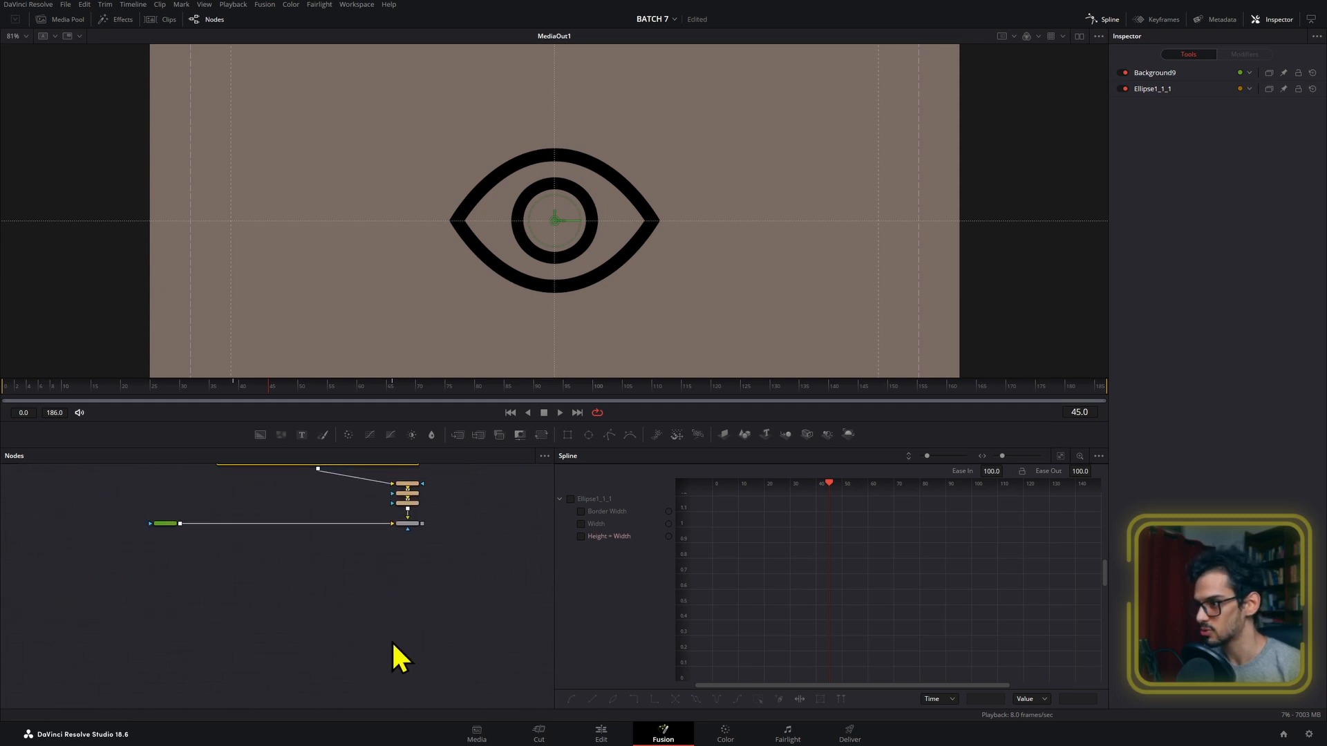
# - Return to the working eye node tree and load Merge10 into the viewer
pyautogui.moveTo(236, 576); pyautogui.dragTo(350, 719)
pyautogui.scroll(4, 418, 690)
pyautogui.moveTo(418, 690); pyautogui.dragTo(192, 574)
pyautogui.click(396, 578)
pyautogui.press('1')
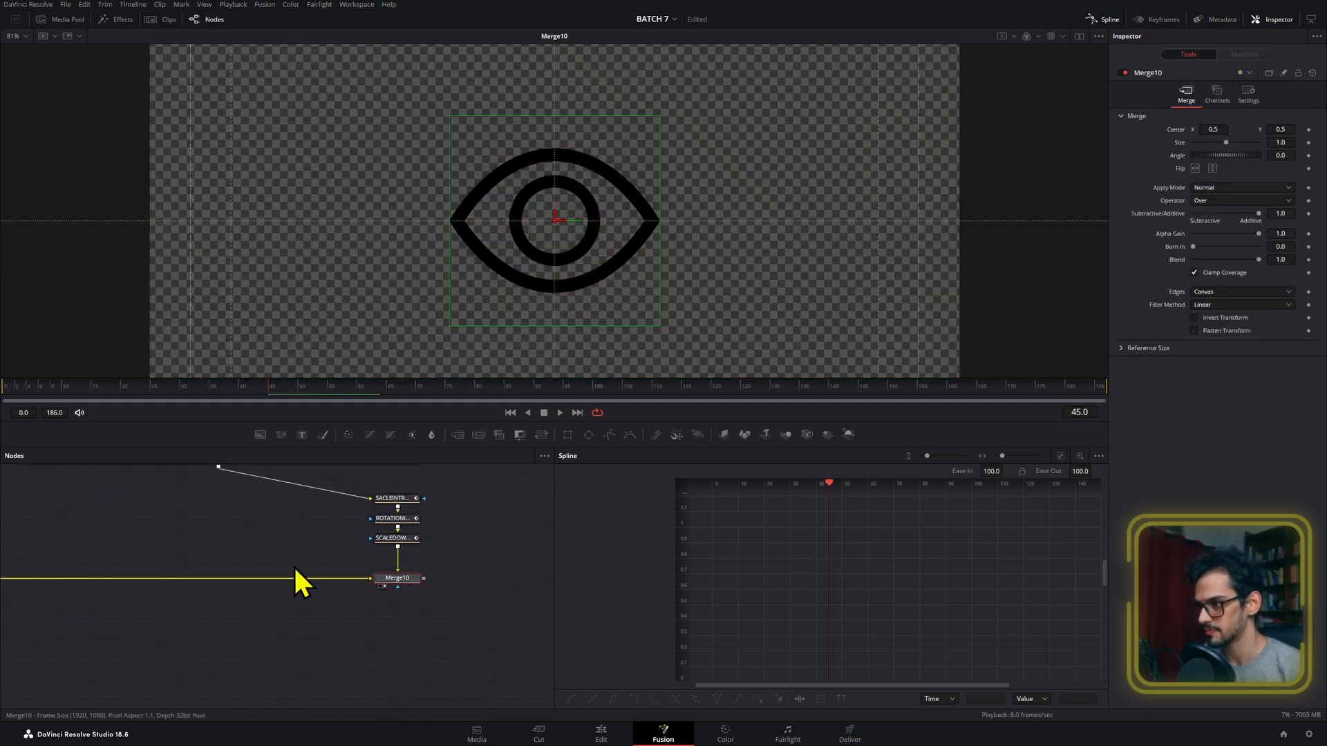
# - Add a Background node above Background13 and set its colour to yellow #f4c32d
pyautogui.moveTo(293, 566); pyautogui.dragTo(542, 660)
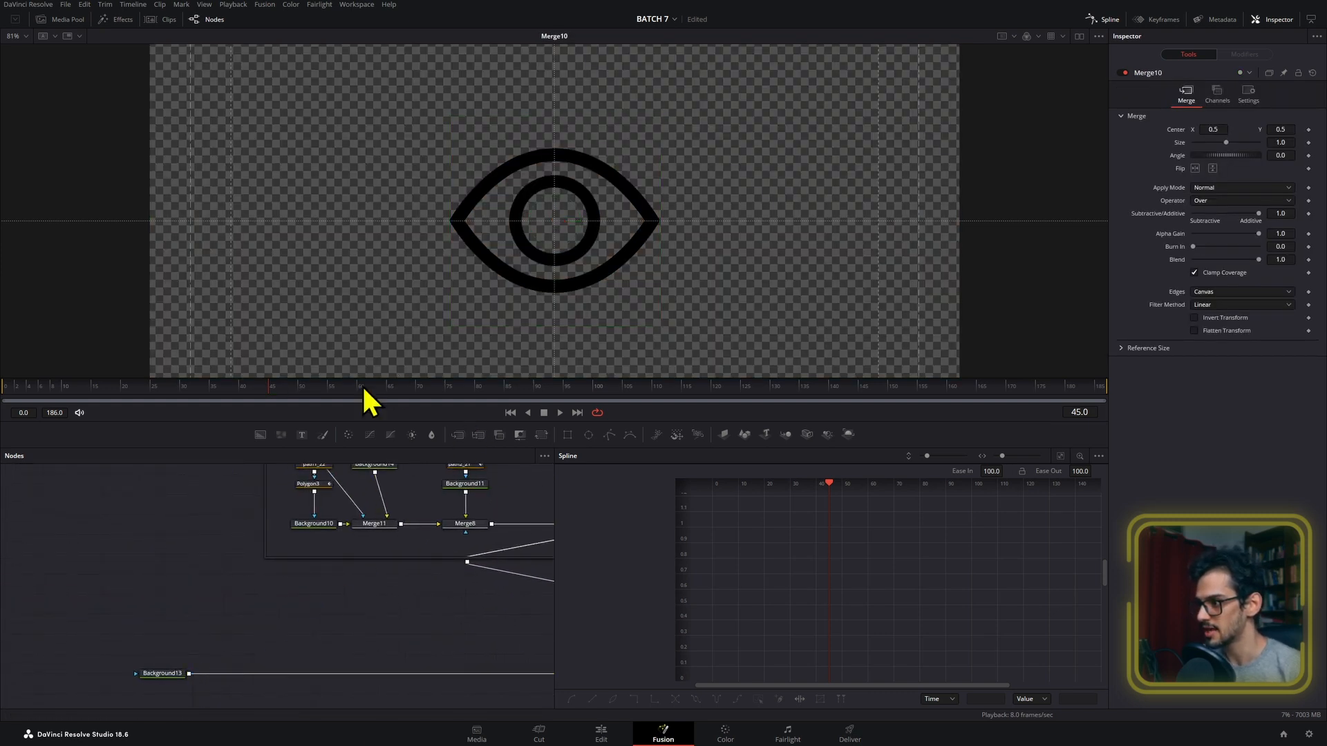
pyautogui.moveTo(256, 440); pyautogui.dragTo(208, 611)
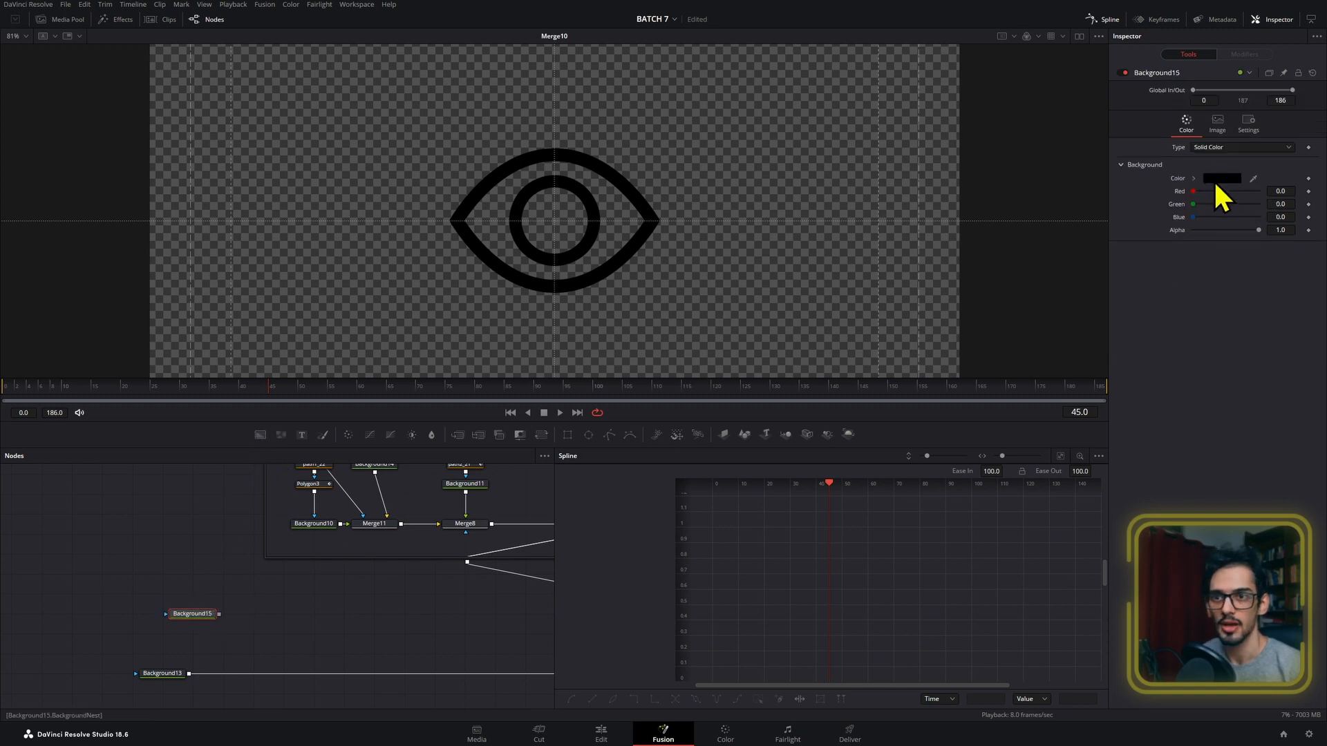
pyautogui.click(1220, 179)
pyautogui.click(556, 431)
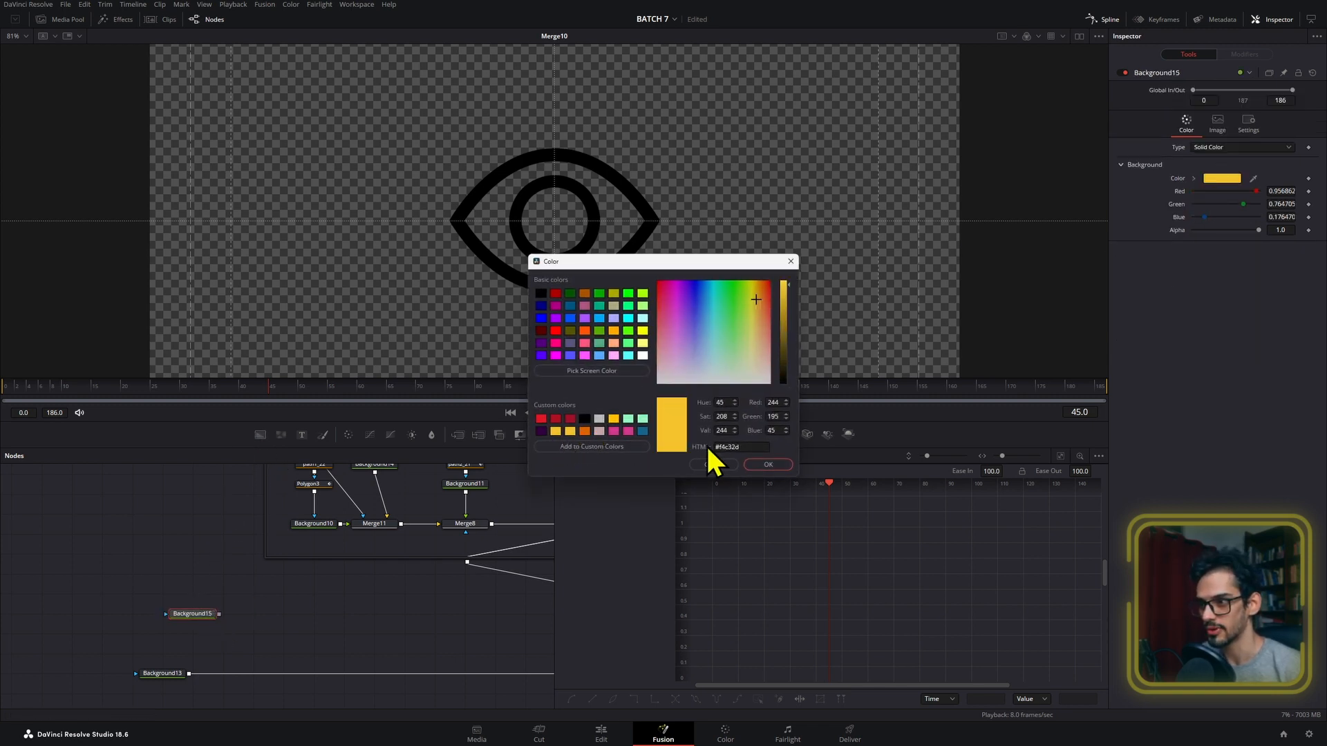
pyautogui.click(774, 467)
# - Move Background13 farther back and merge Background15 over it, placing the new merge on the line towards Merge10
pyautogui.hscroll(-5, 275, 649)
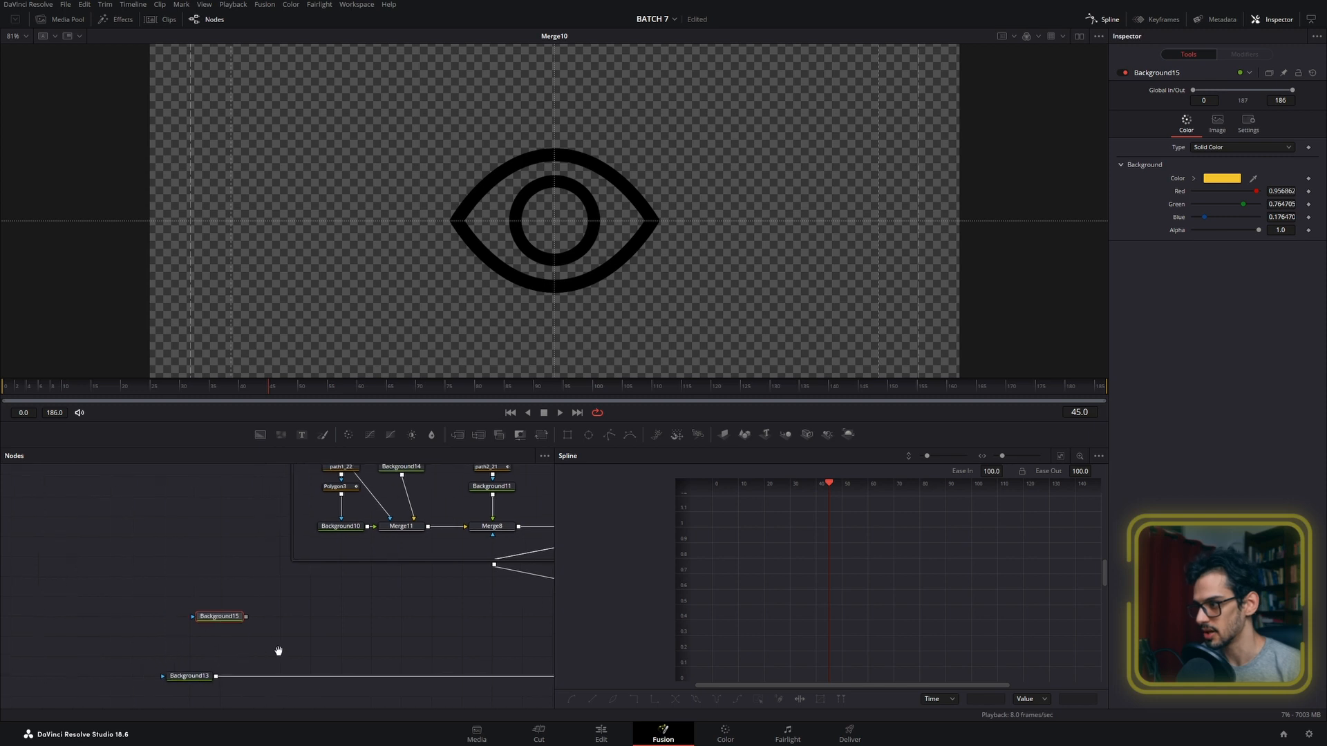
pyautogui.click(325, 655)
pyautogui.hscroll(5, 207, 682)
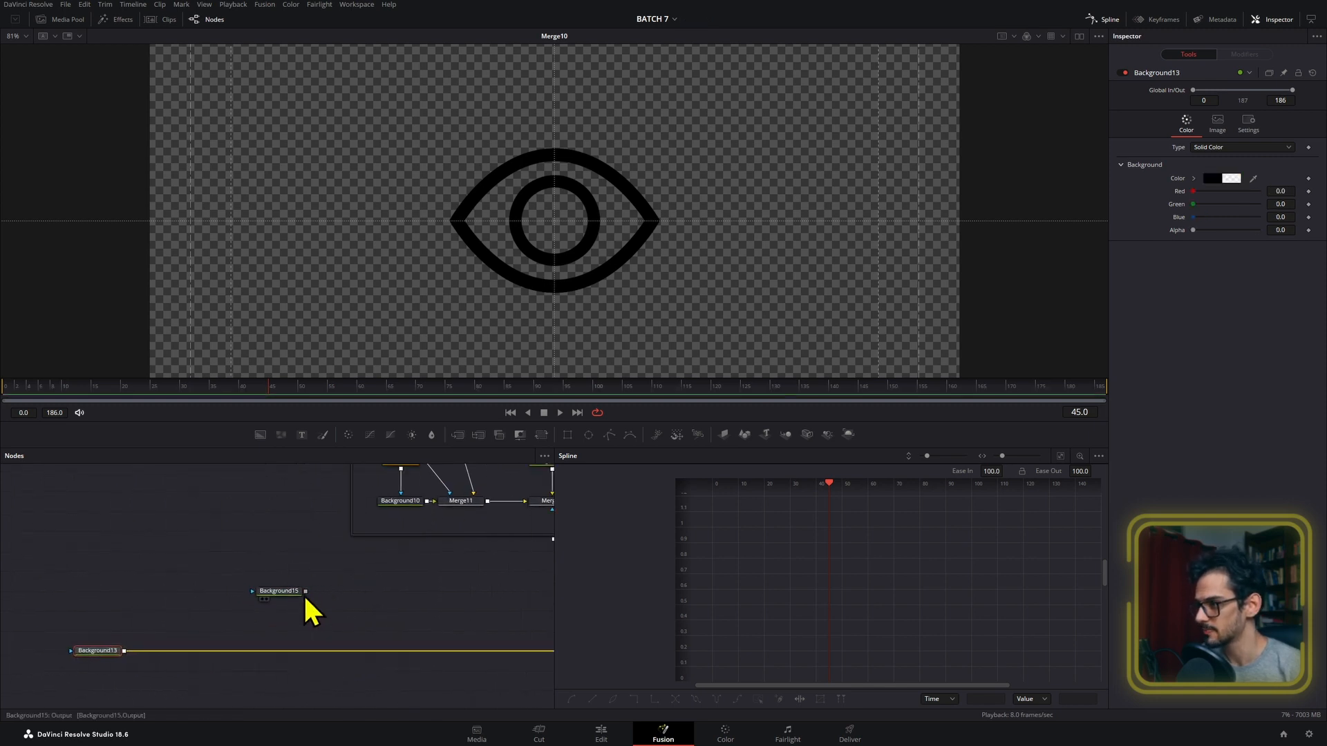
pyautogui.moveTo(306, 592); pyautogui.dragTo(203, 625)
pyautogui.moveTo(126, 650); pyautogui.dragTo(130, 660)
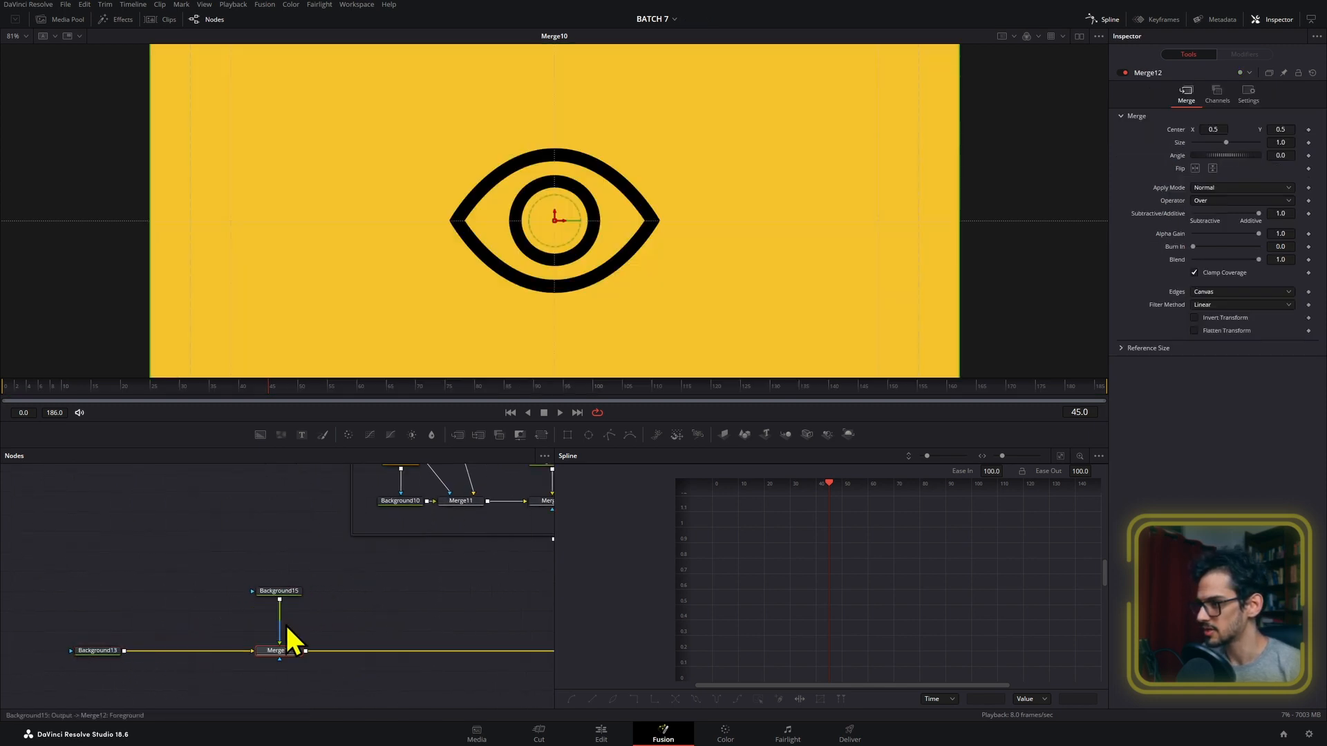
pyautogui.moveTo(297, 653); pyautogui.dragTo(61, 591)
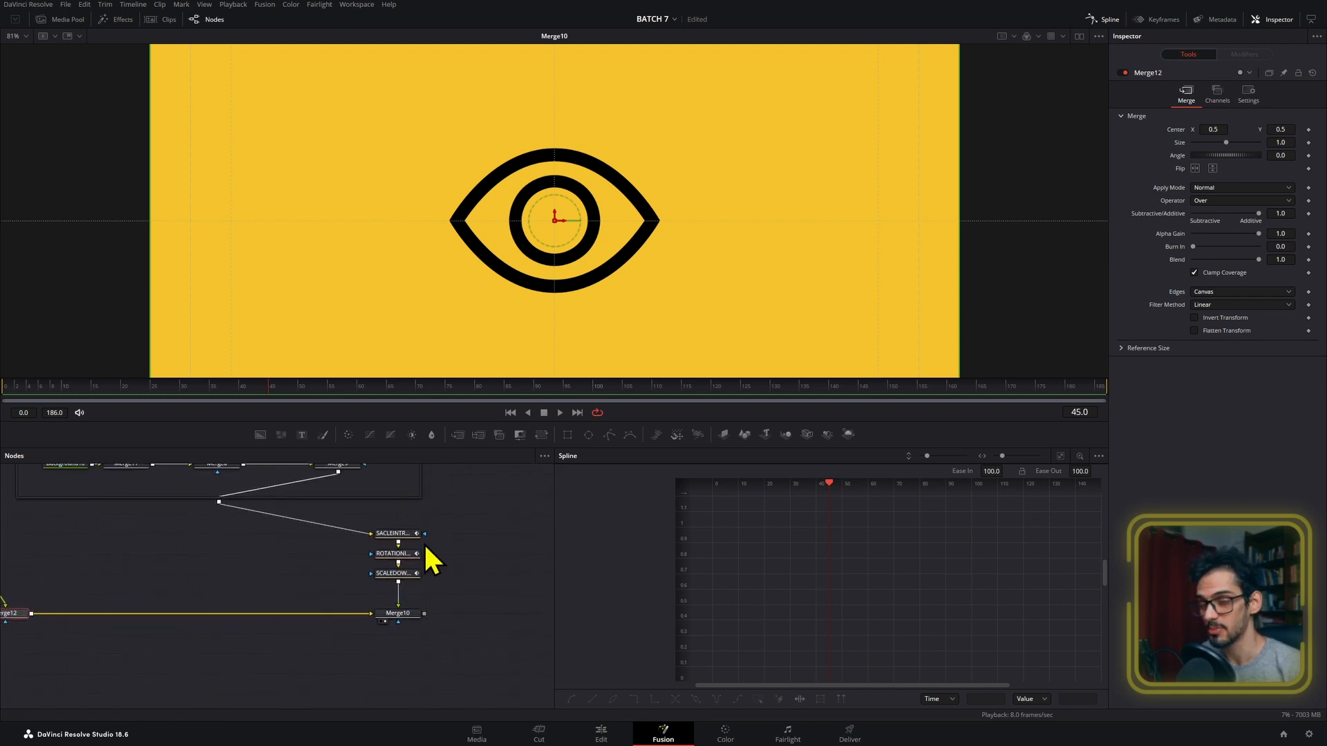
# - Add an ellipse mask to the yellow Background15 node
pyautogui.moveTo(138, 566); pyautogui.dragTo(260, 592)
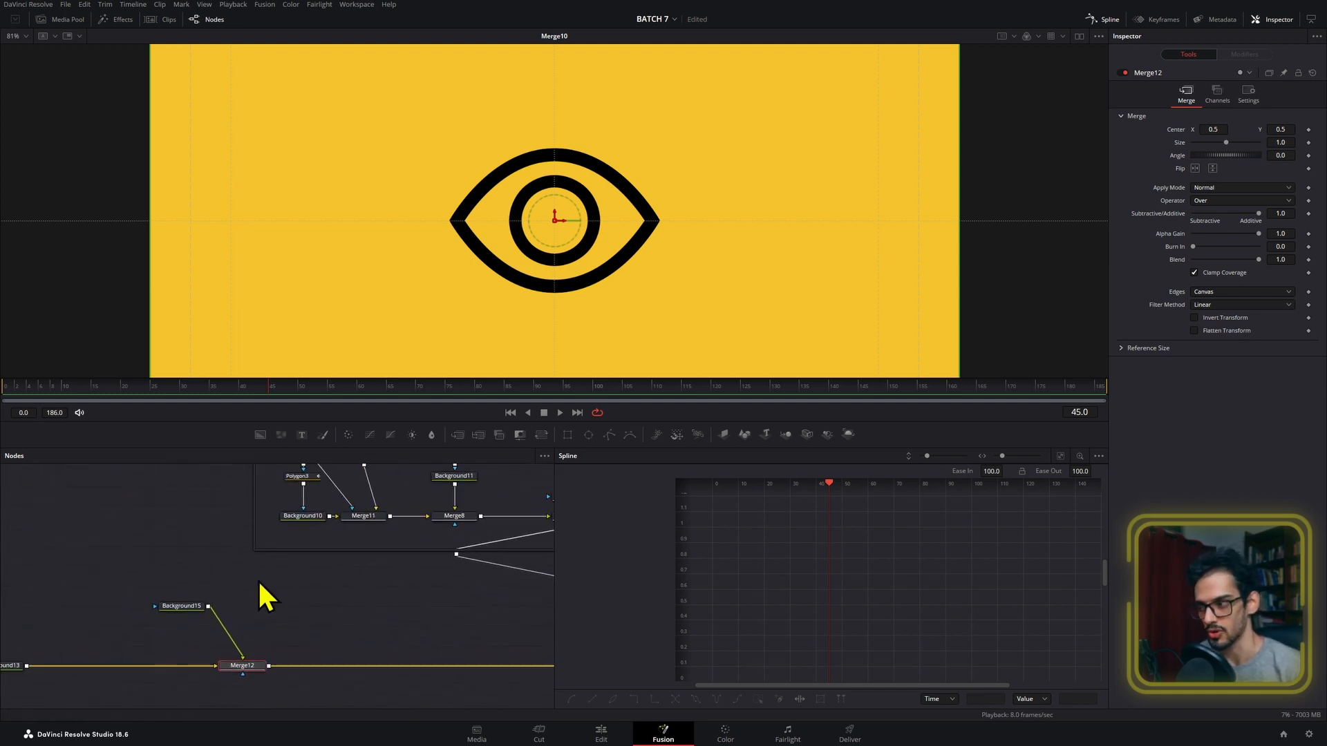
pyautogui.click(190, 605)
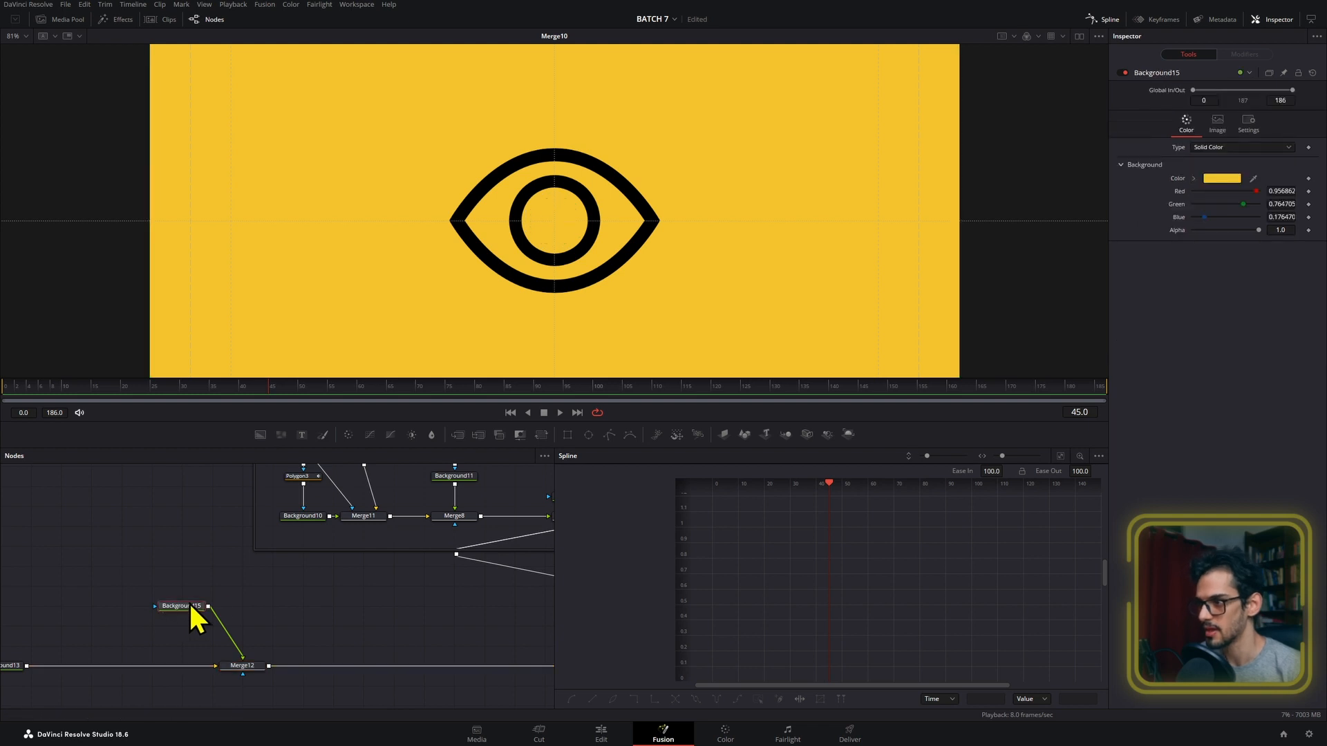
pyautogui.click(589, 436)
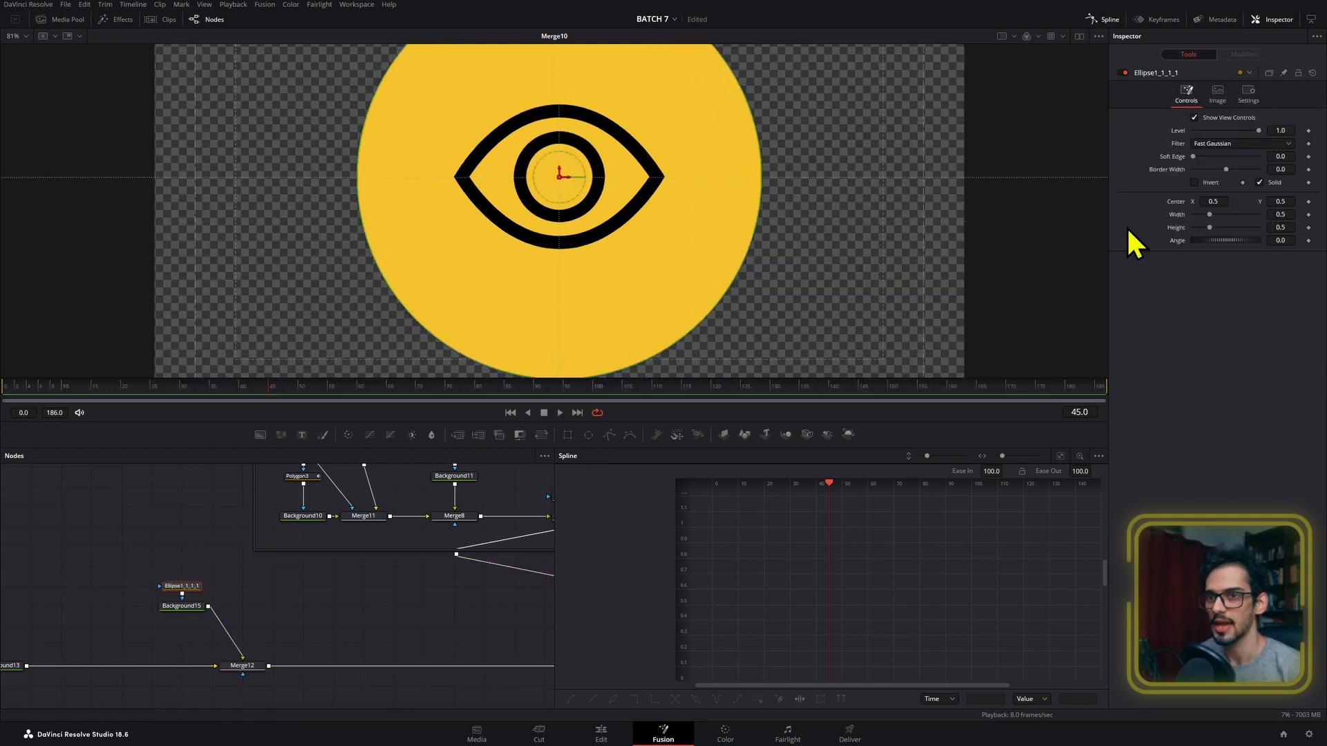
# - Link the ellipse's height to its width with the expression Width, and set the width to 0.168
pyautogui.rightClick(1173, 234)
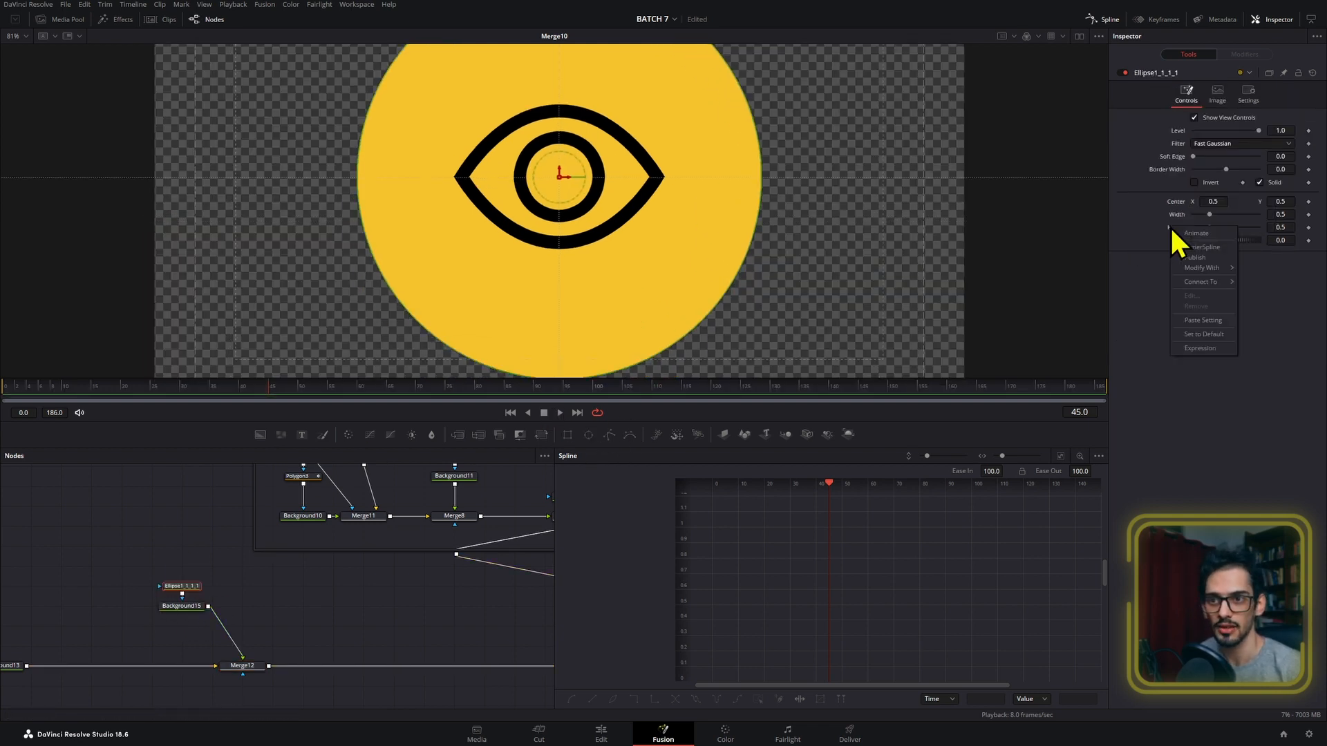
pyautogui.click(1203, 351)
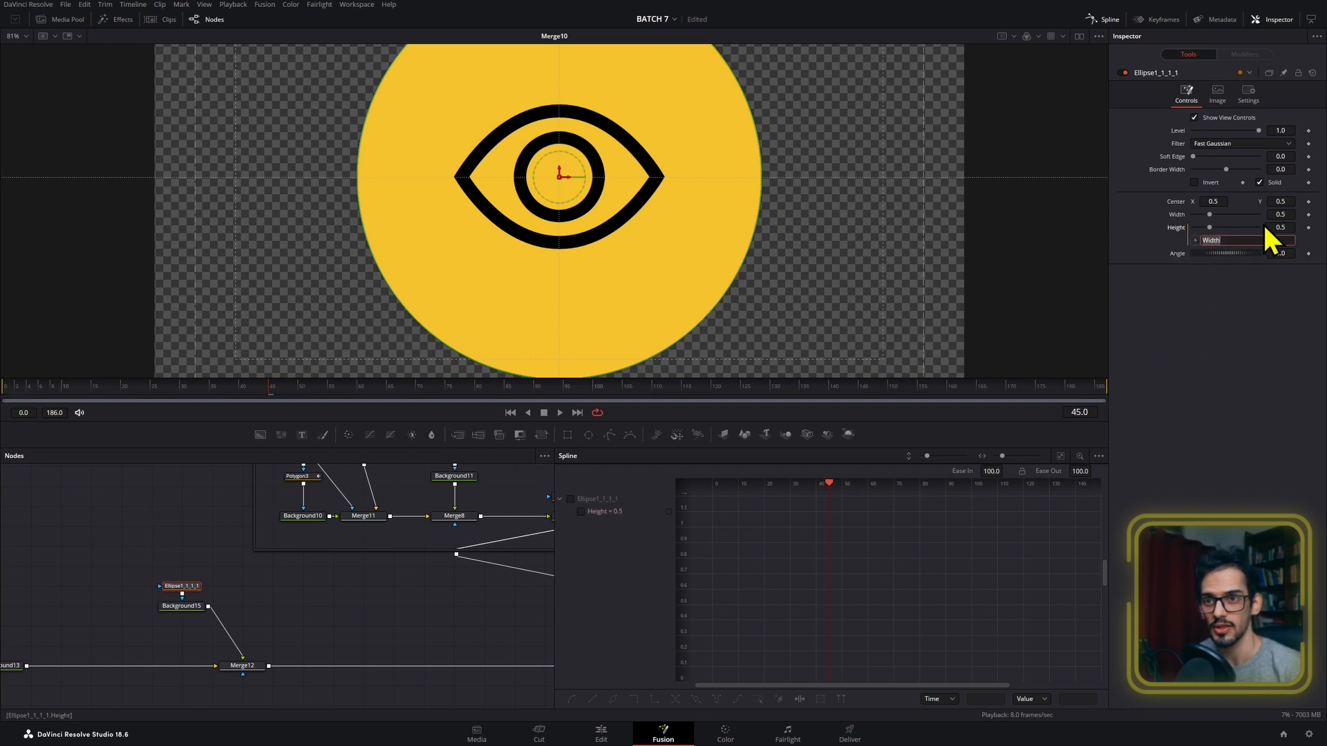
pyautogui.moveTo(1273, 214)
pyautogui.mouseDown()
pyautogui.moveTo(1147, 214)
pyautogui.moveTo(1286, 208)
pyautogui.mouseUp()
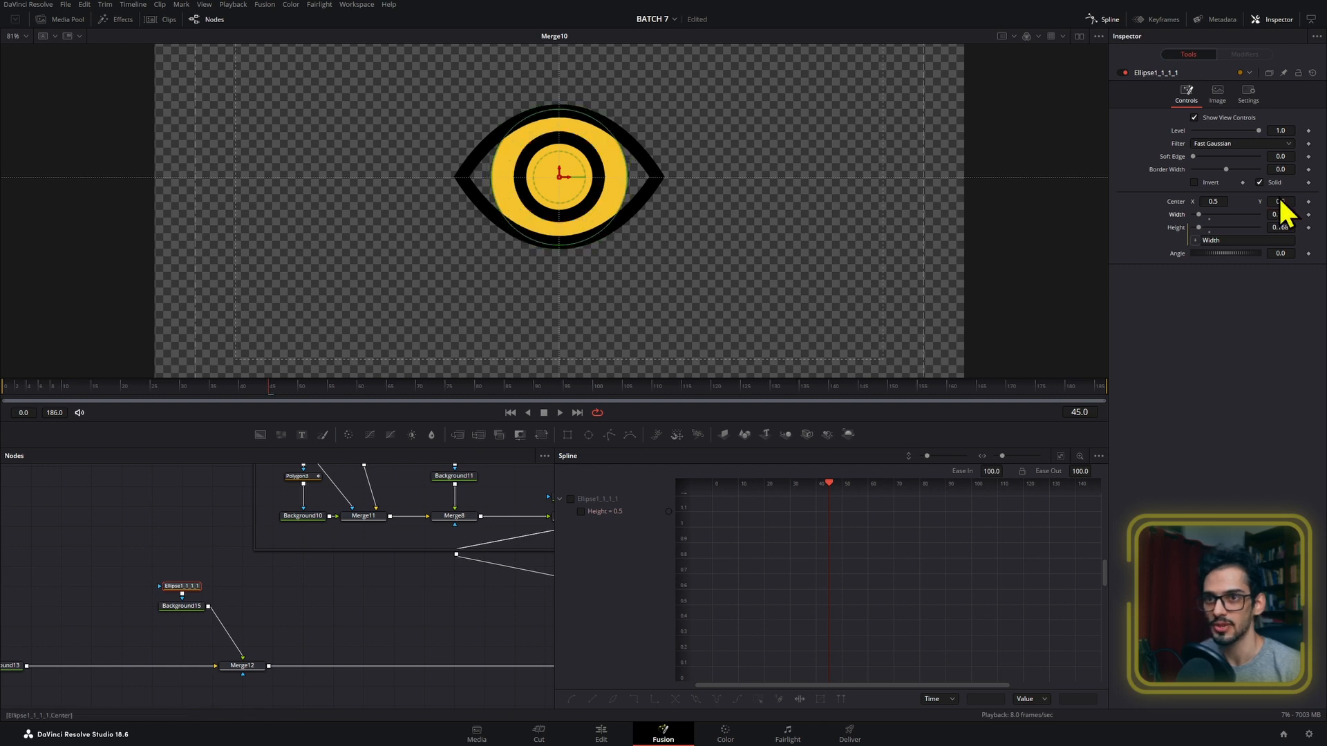
# - Turn the ellipse into a soft ring with Soft Edge 0.0109, Solid off and Border Width 0.04
pyautogui.moveTo(1280, 156); pyautogui.dragTo(1291, 156)
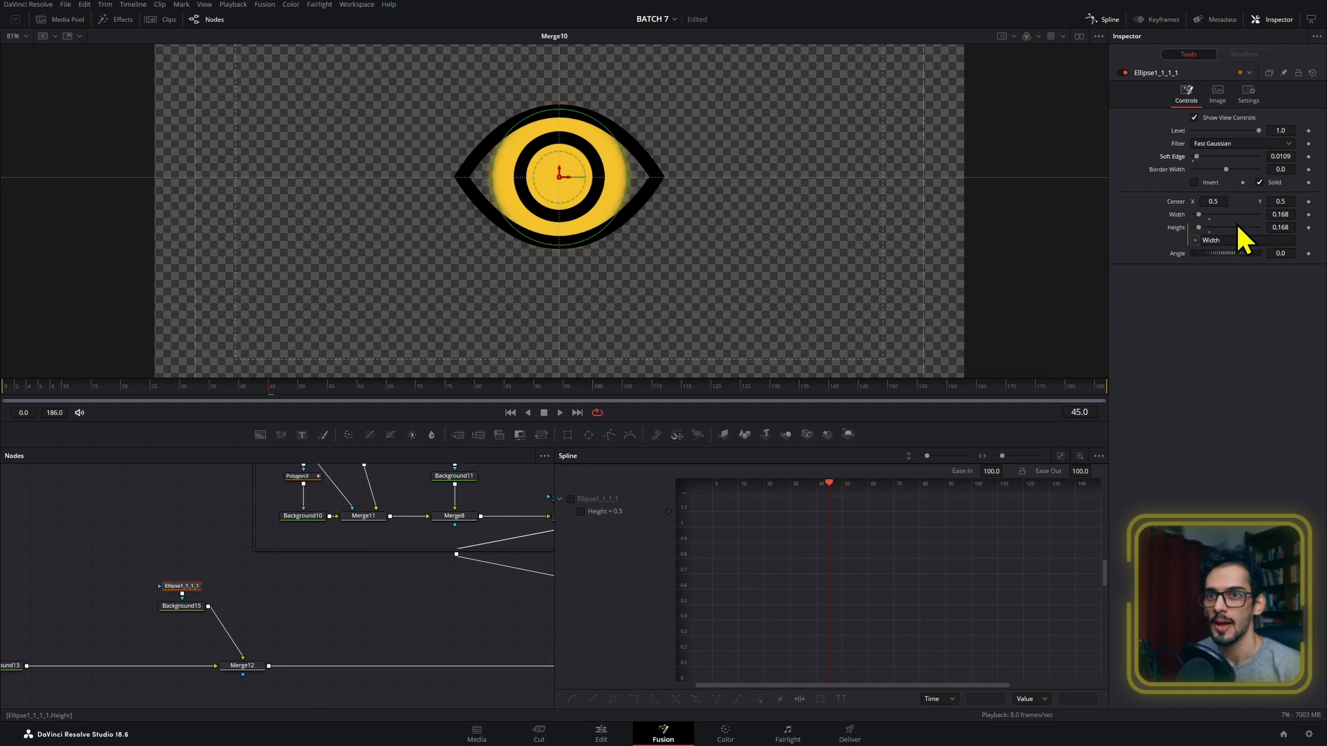
pyautogui.click(1275, 183)
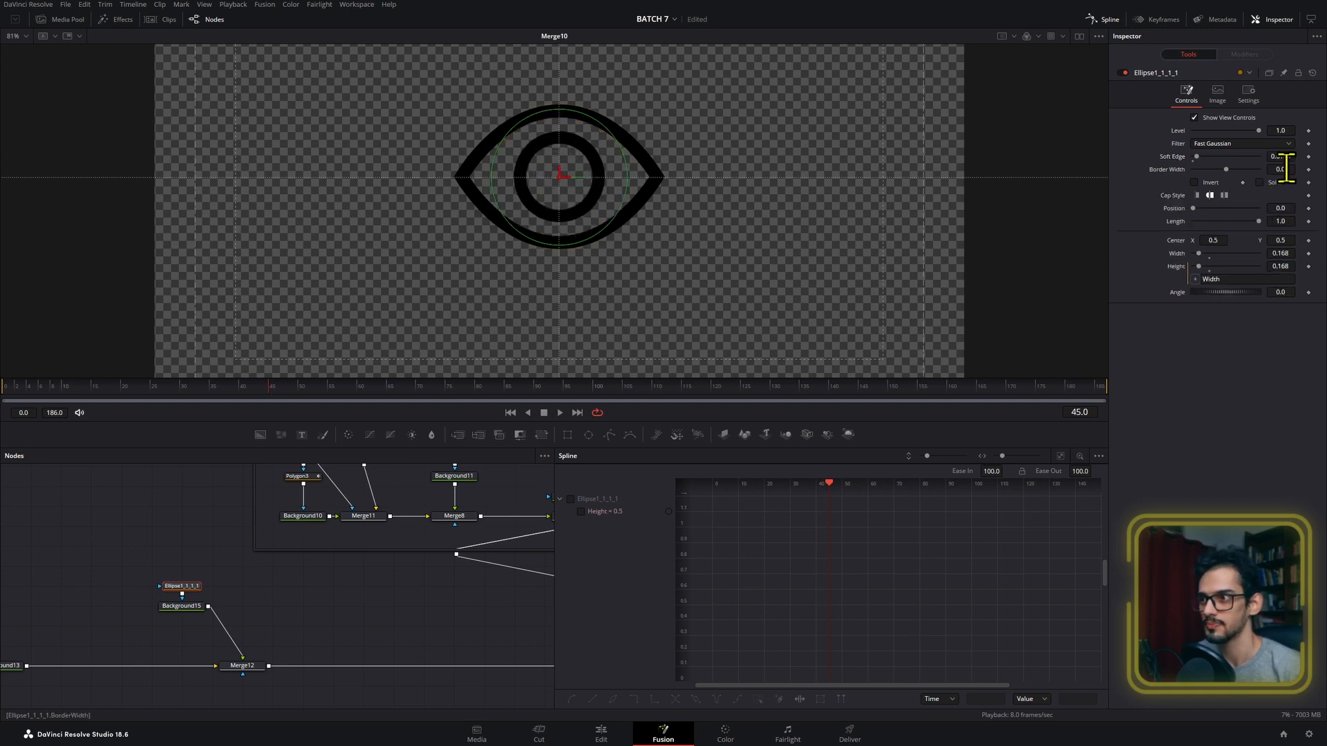
pyautogui.moveTo(1281, 169)
pyautogui.mouseDown()
pyautogui.moveTo(1314, 170)
pyautogui.moveTo(1292, 170)
pyautogui.mouseUp()
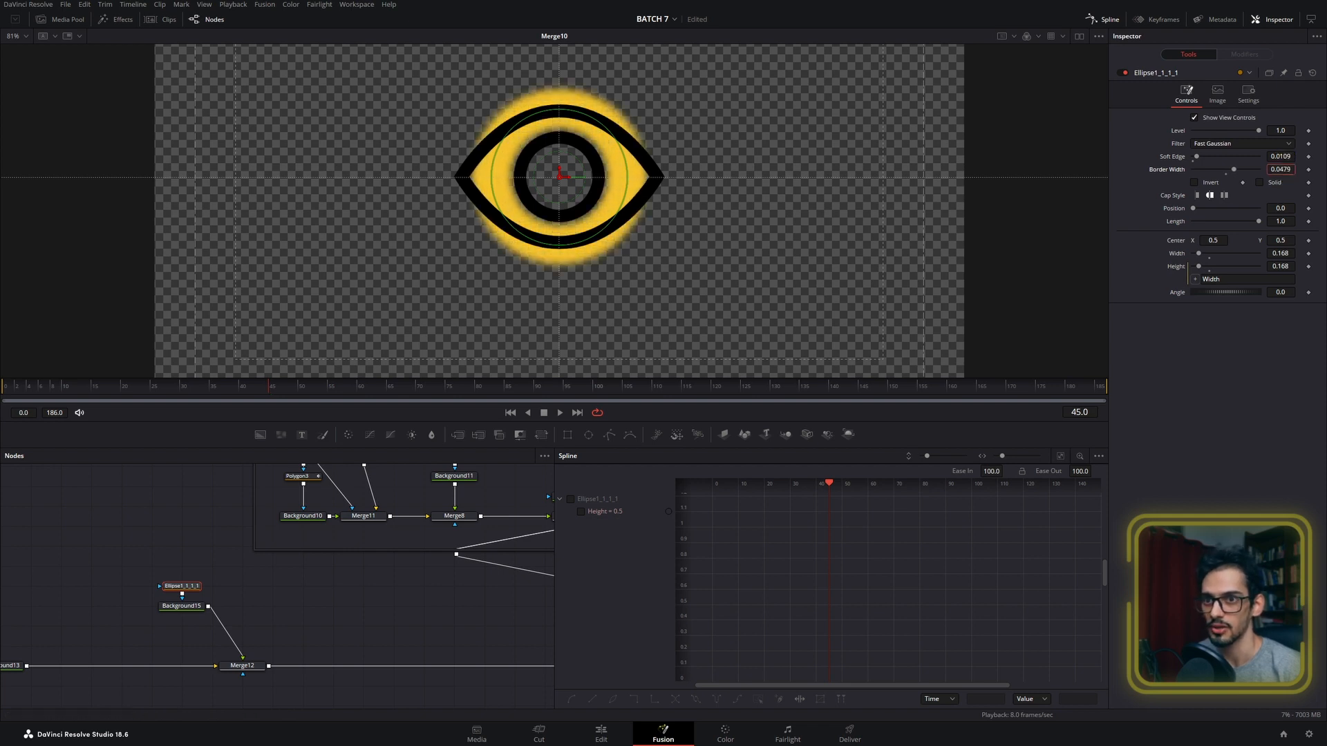
pyautogui.write('4')
pyautogui.click(1290, 208)
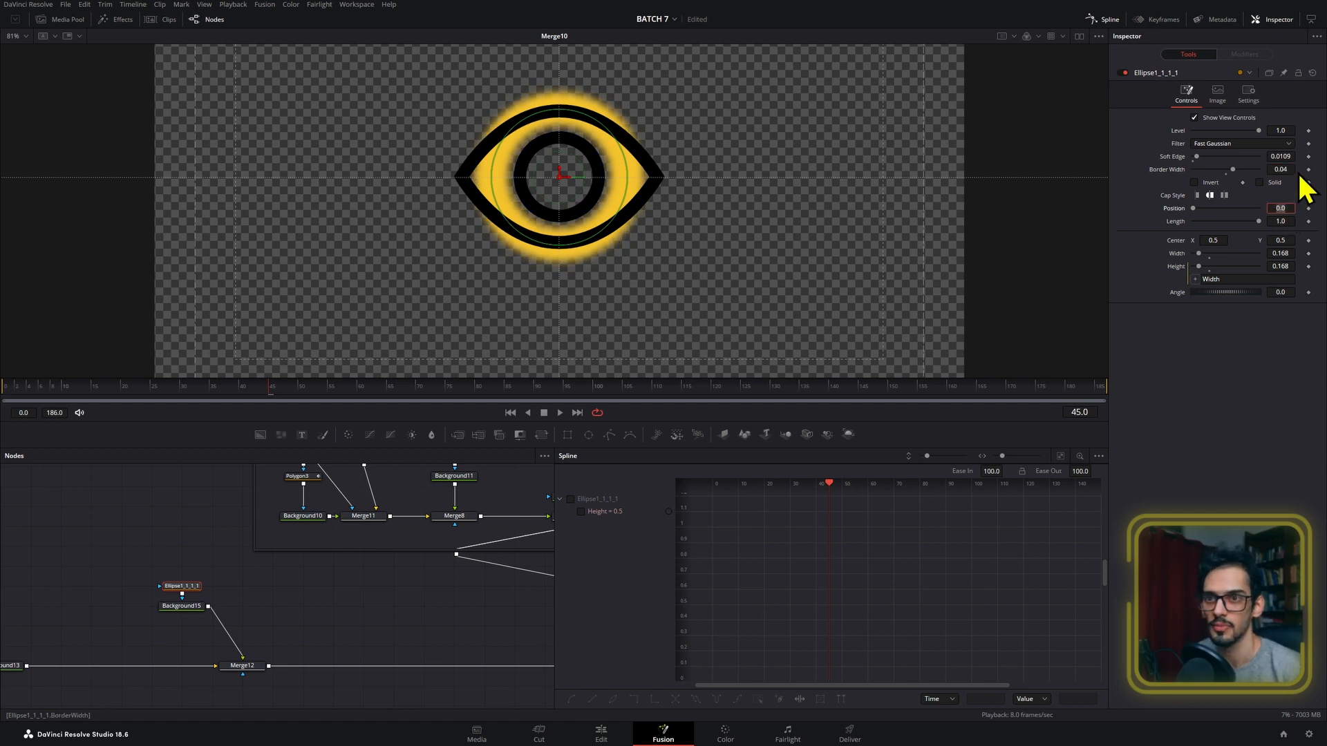
# - Set the yellow ring mask's Border Width to 0.0456 and shrink its Width to 0.0
pyautogui.moveTo(1284, 169); pyautogui.dragTo(1312, 199)
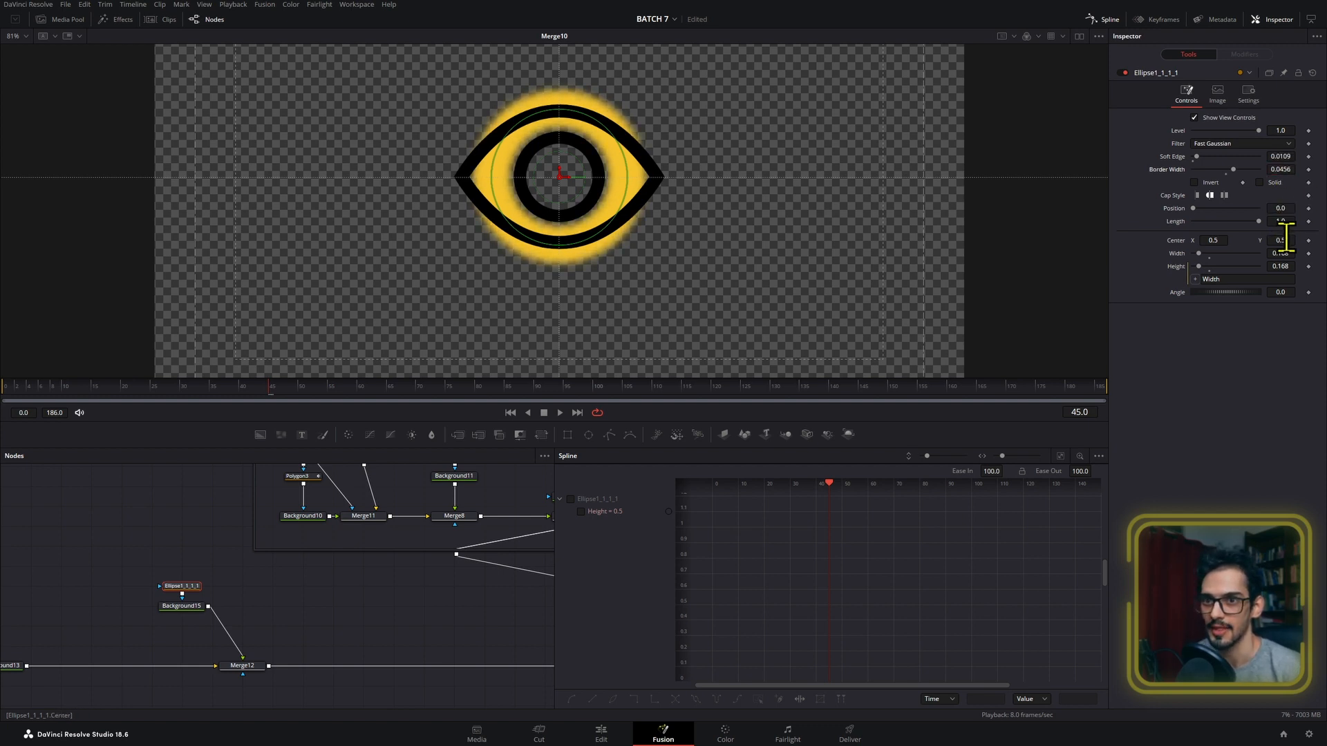
pyautogui.moveTo(1287, 252); pyautogui.dragTo(1173, 253)
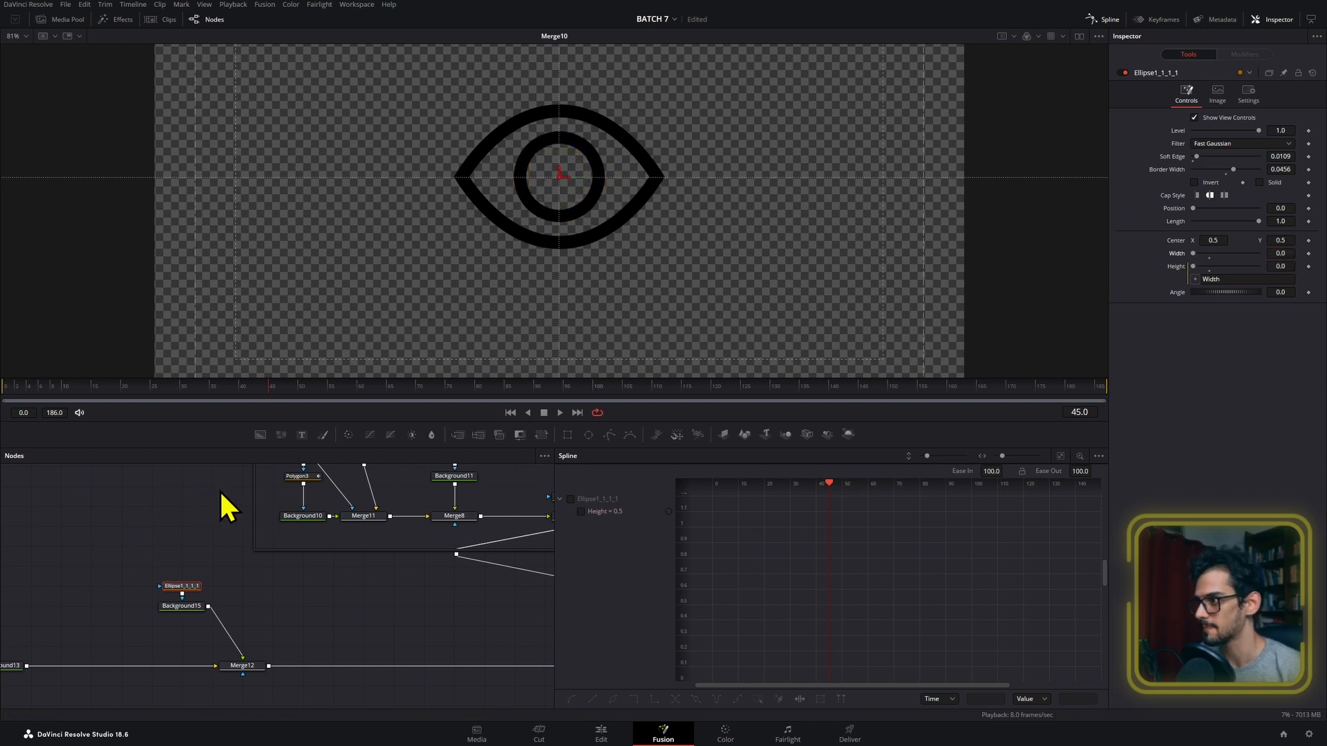
# - Examine the Ellipse1_1_1 mask on Background9 at frames 39 and 66 as a timing reference, and return to Background15
pyautogui.scroll(-5, 310, 620)
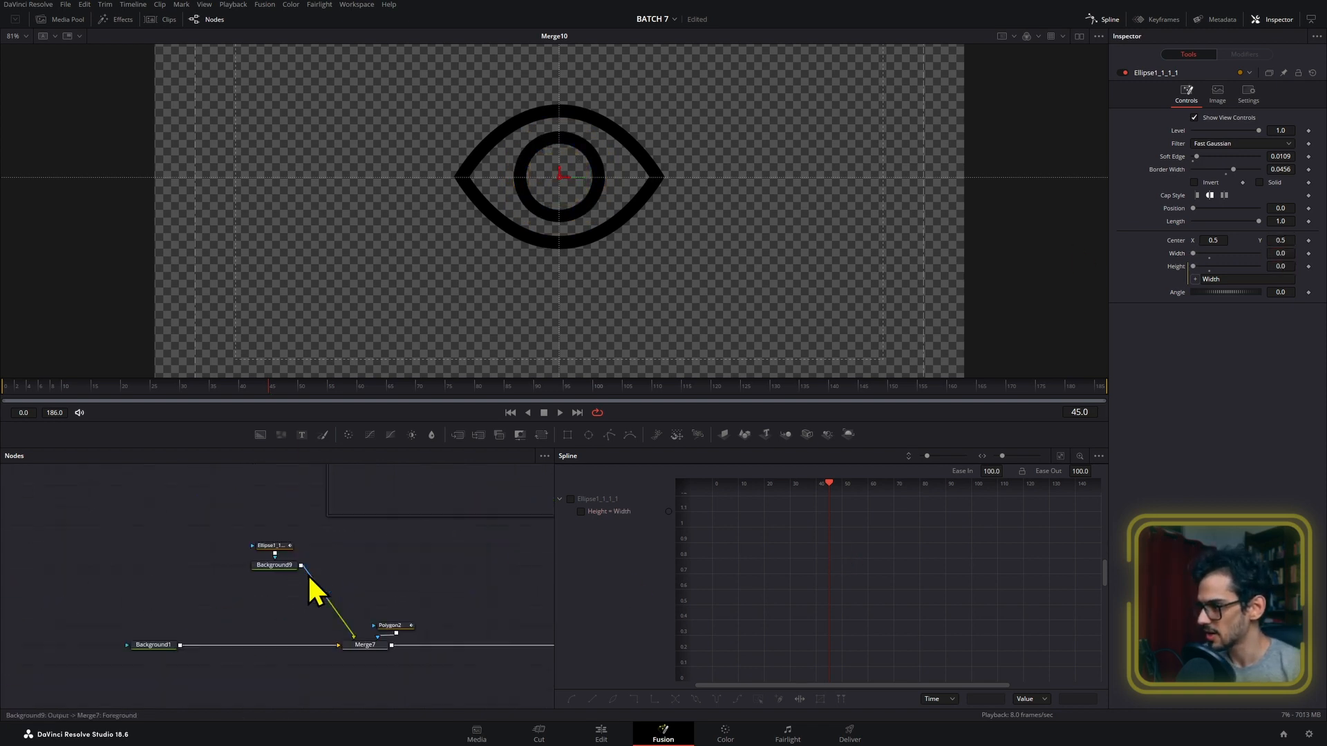
pyautogui.moveTo(246, 387); pyautogui.dragTo(238, 385)
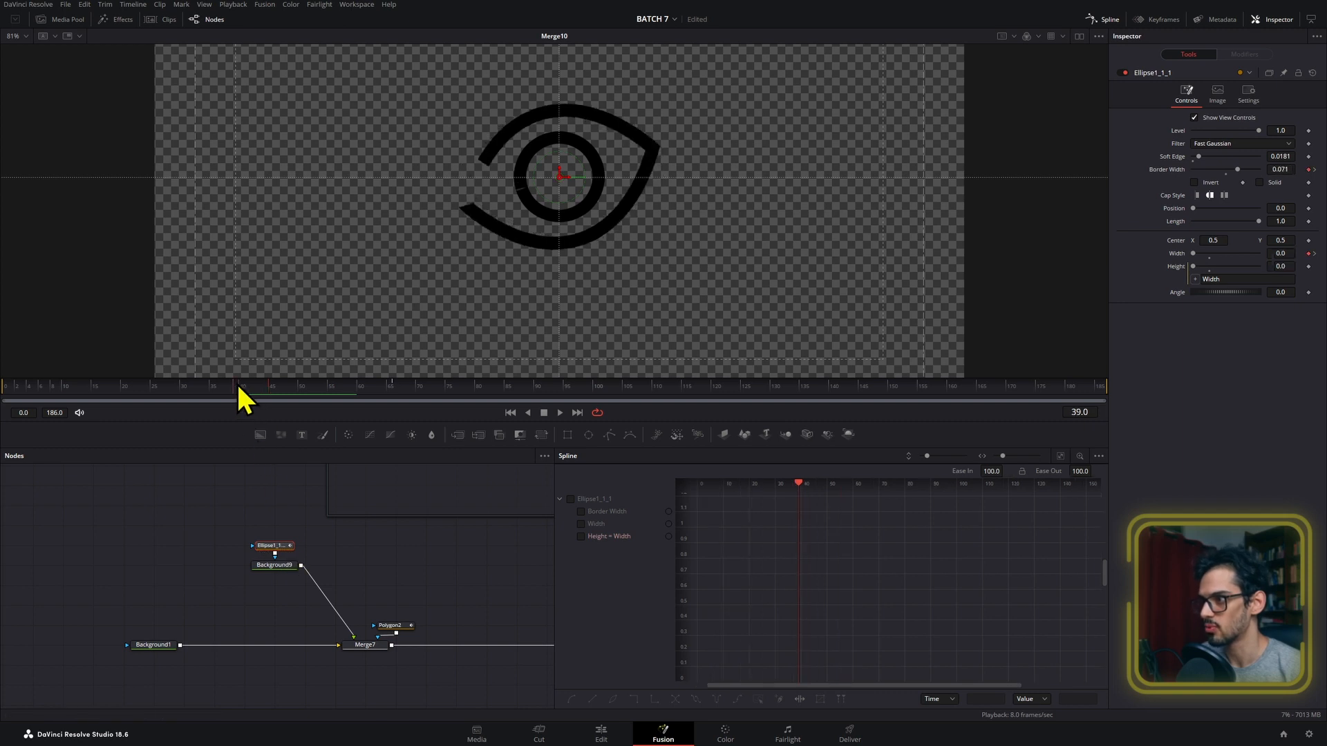
pyautogui.click(391, 388)
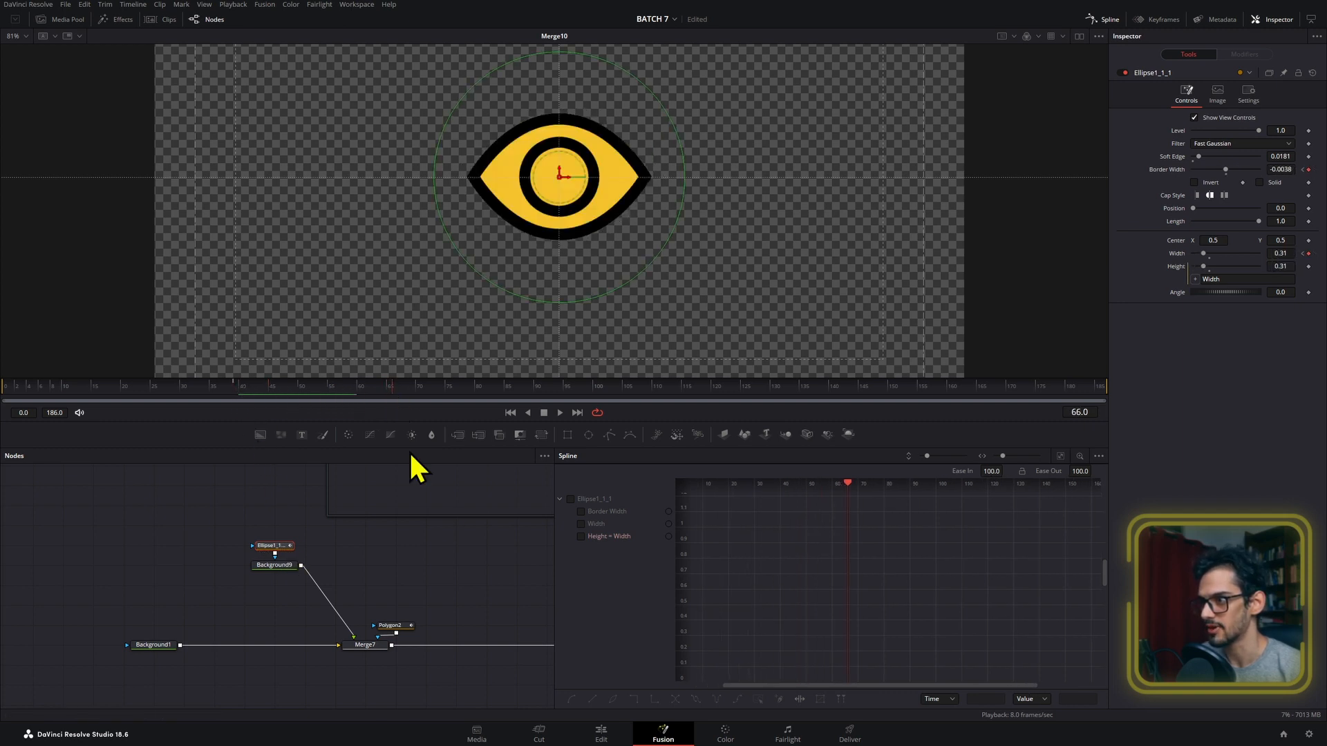
pyautogui.scroll(-5, 500, 599)
pyautogui.moveTo(500, 598); pyautogui.dragTo(221, 582)
pyautogui.scroll(4, 410, 574)
pyautogui.moveTo(438, 584); pyautogui.dragTo(111, 553)
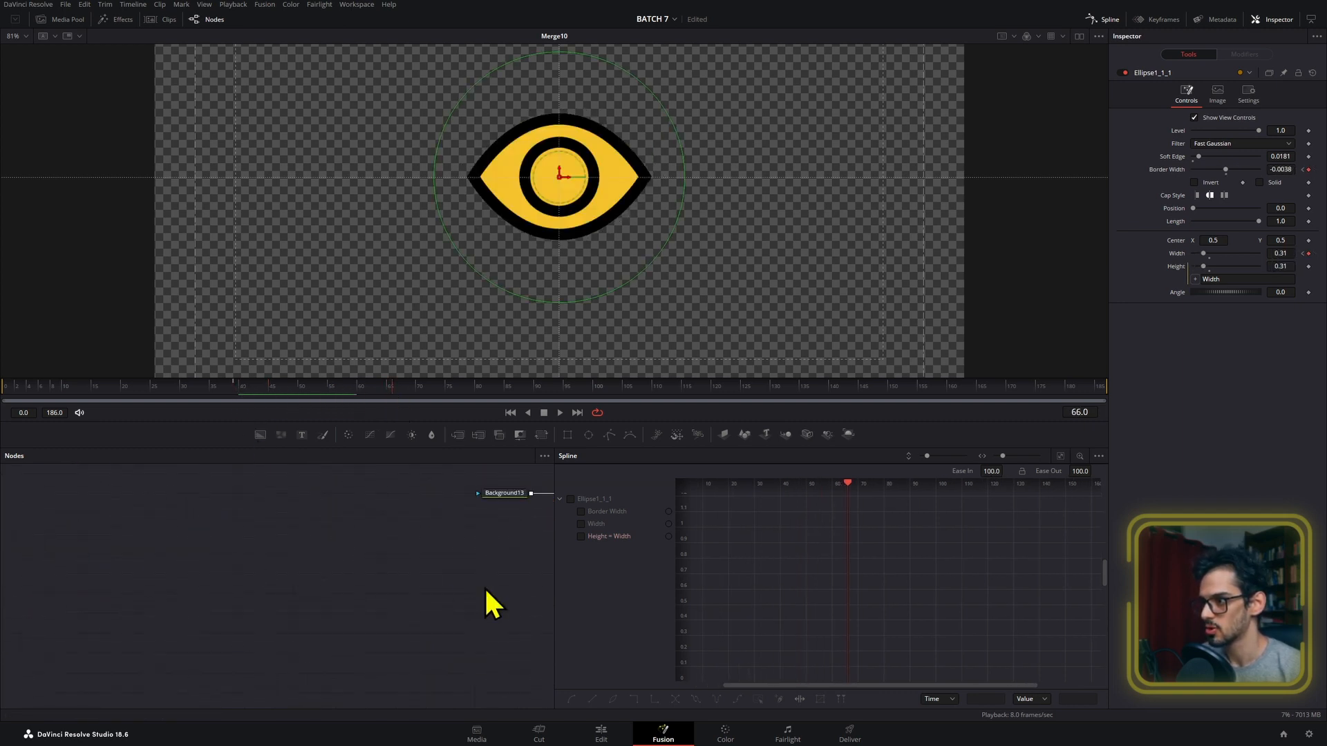
pyautogui.scroll(-4, 484, 587)
pyautogui.moveTo(484, 587); pyautogui.dragTo(65, 587)
pyautogui.scroll(3, 259, 549)
pyautogui.scroll(-3, 341, 613)
pyautogui.scroll(4, 30, 563)
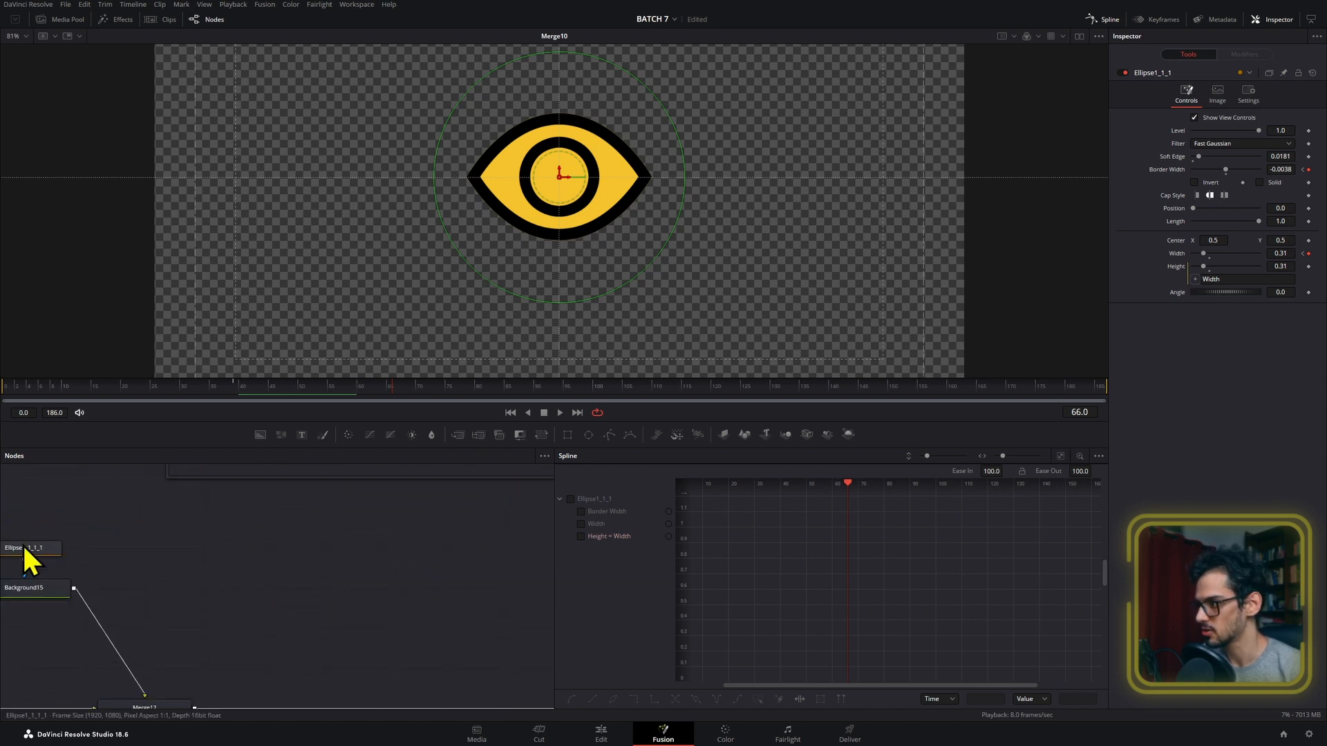
# - Animate the Width of Background15's ellipse mask from 0.0 at frame 40 to 0.235 at frame 65
pyautogui.click(76, 547)
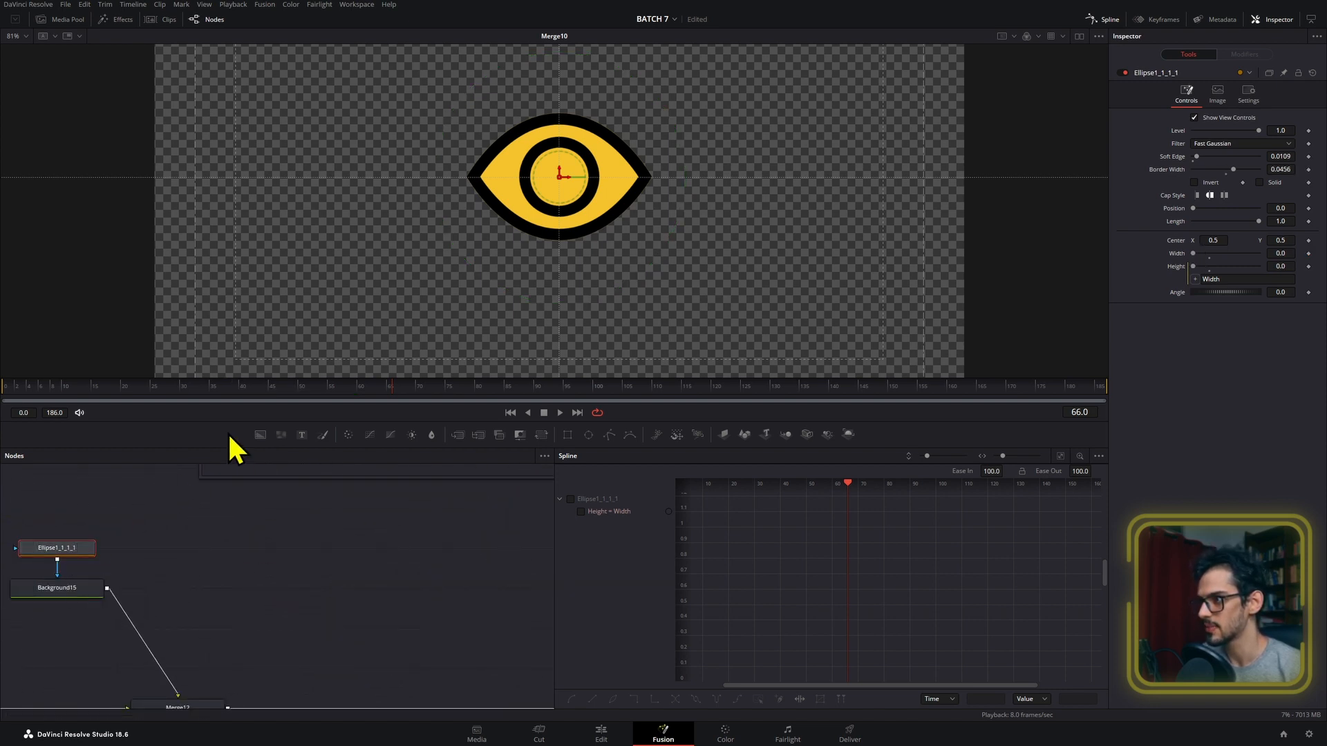
pyautogui.click(242, 388)
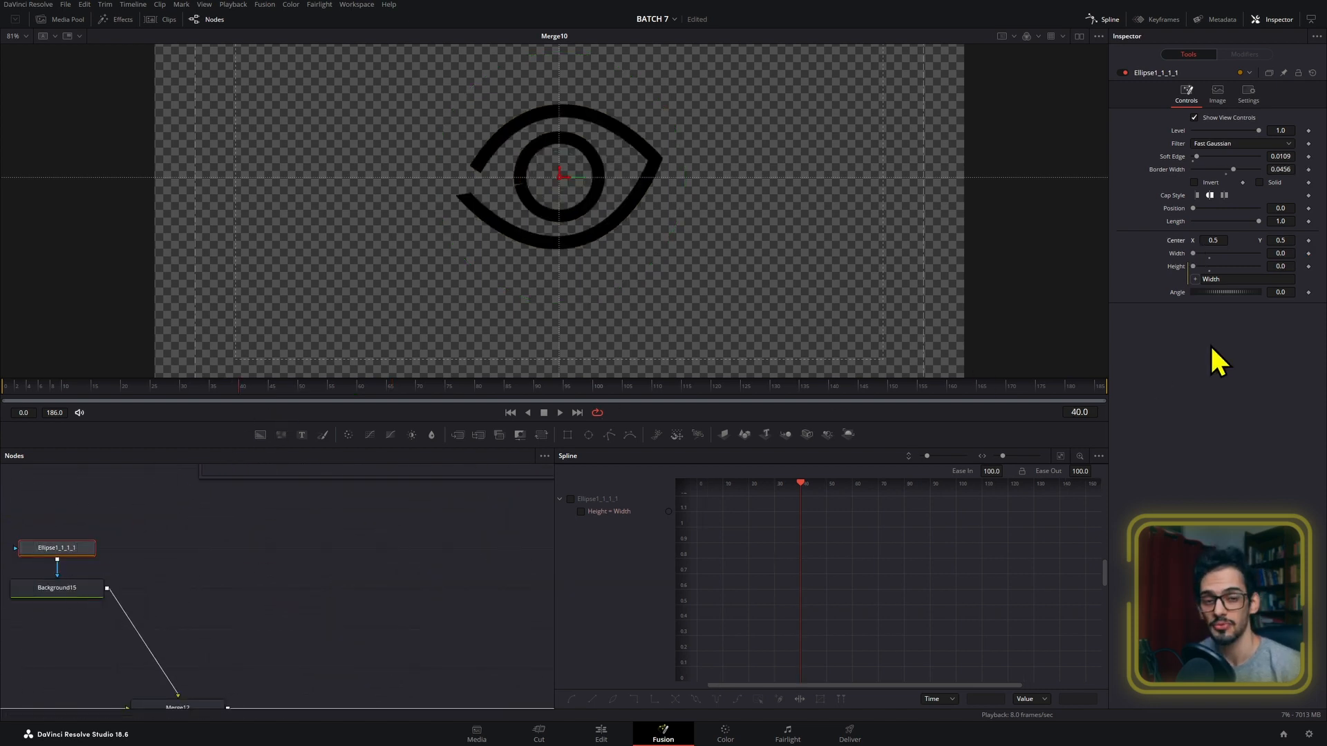
pyautogui.click(1308, 254)
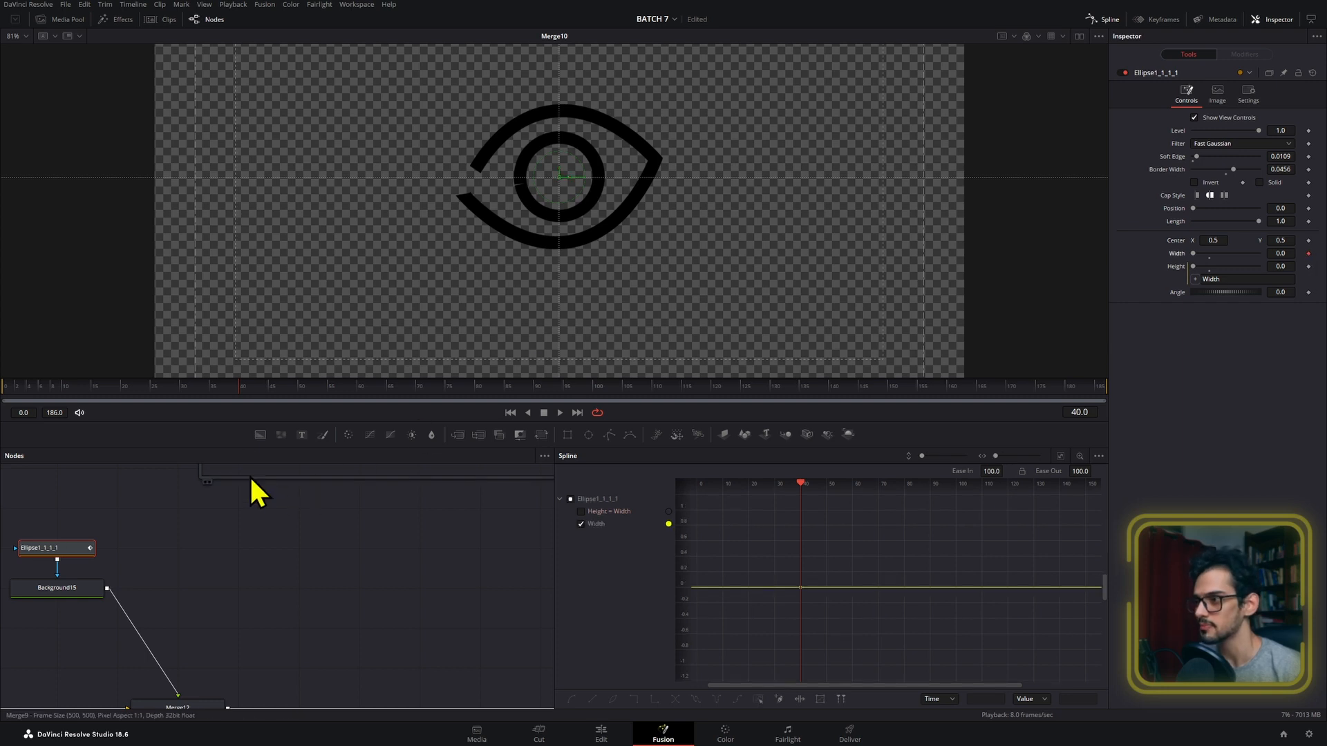
pyautogui.click(389, 398)
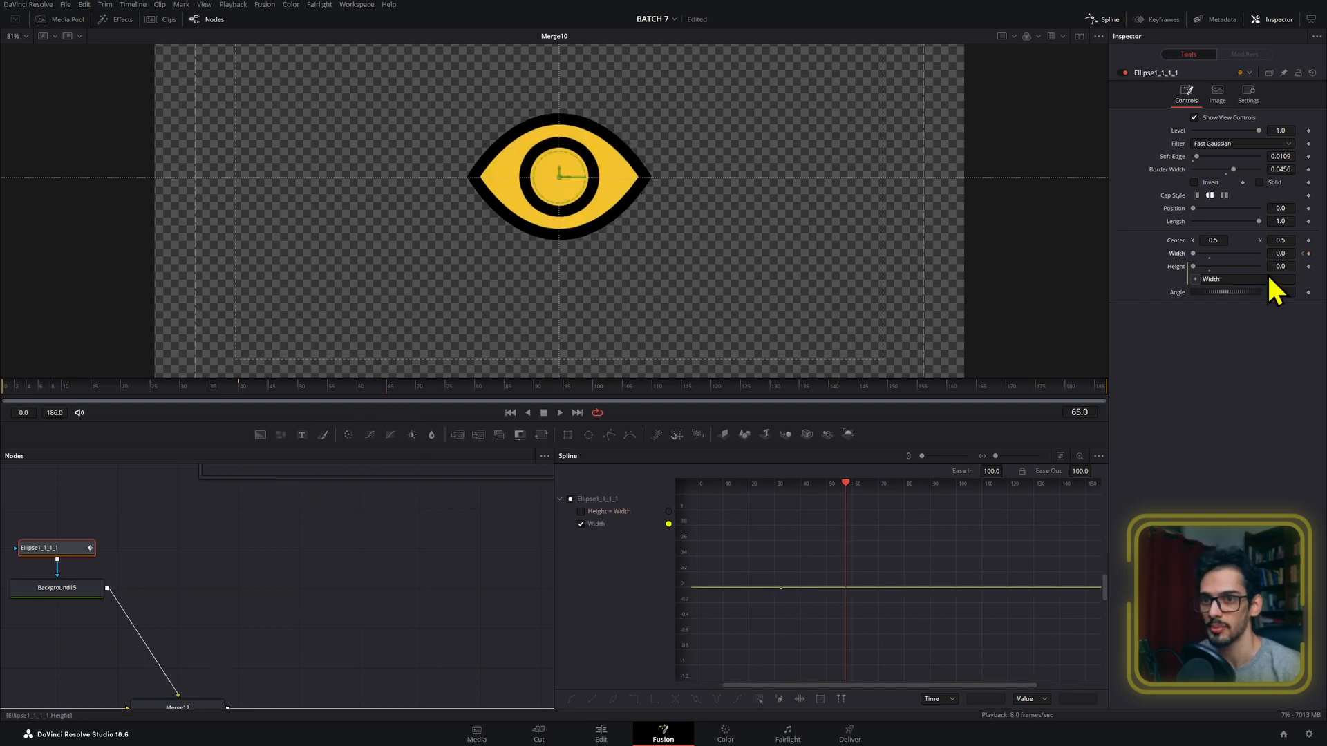
pyautogui.moveTo(1281, 253); pyautogui.dragTo(1313, 253)
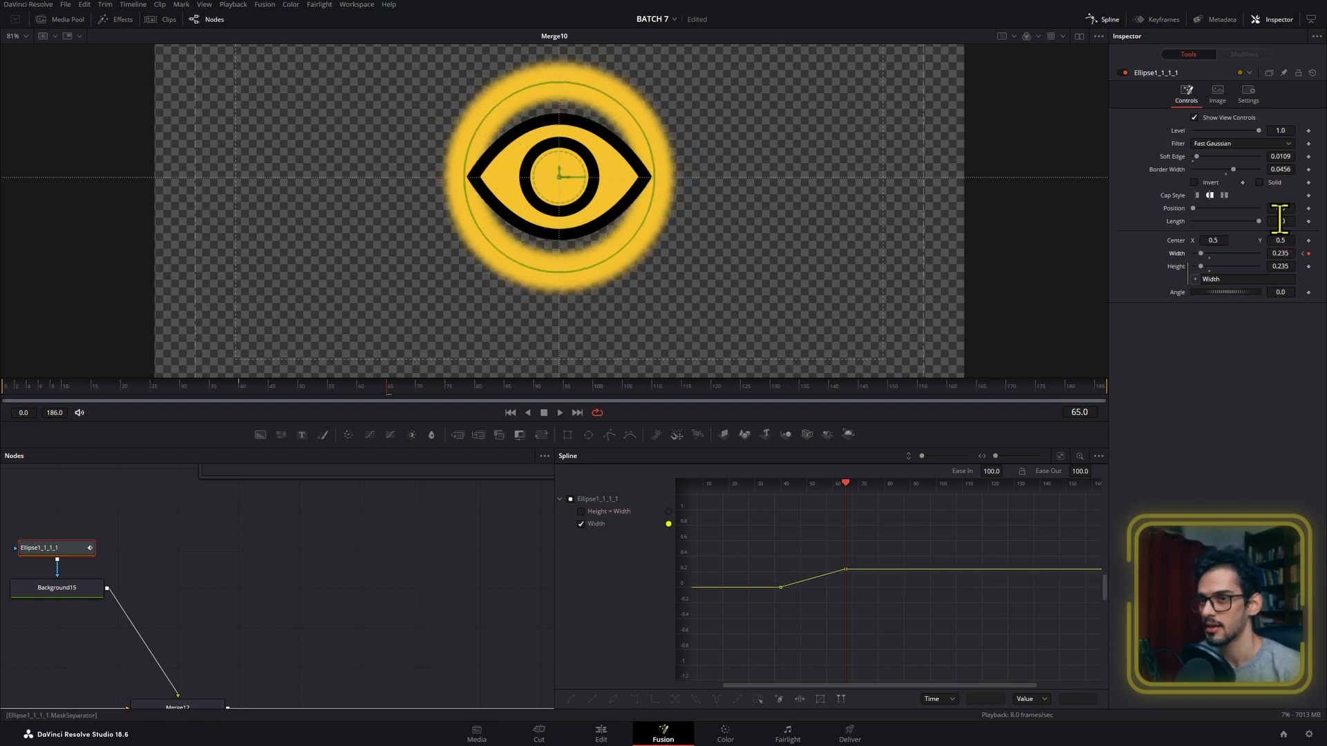
# - Animate the ring mask's Border Width from 0.0456 at frame 40 to -0.0015 at frame 65
pyautogui.click(244, 392)
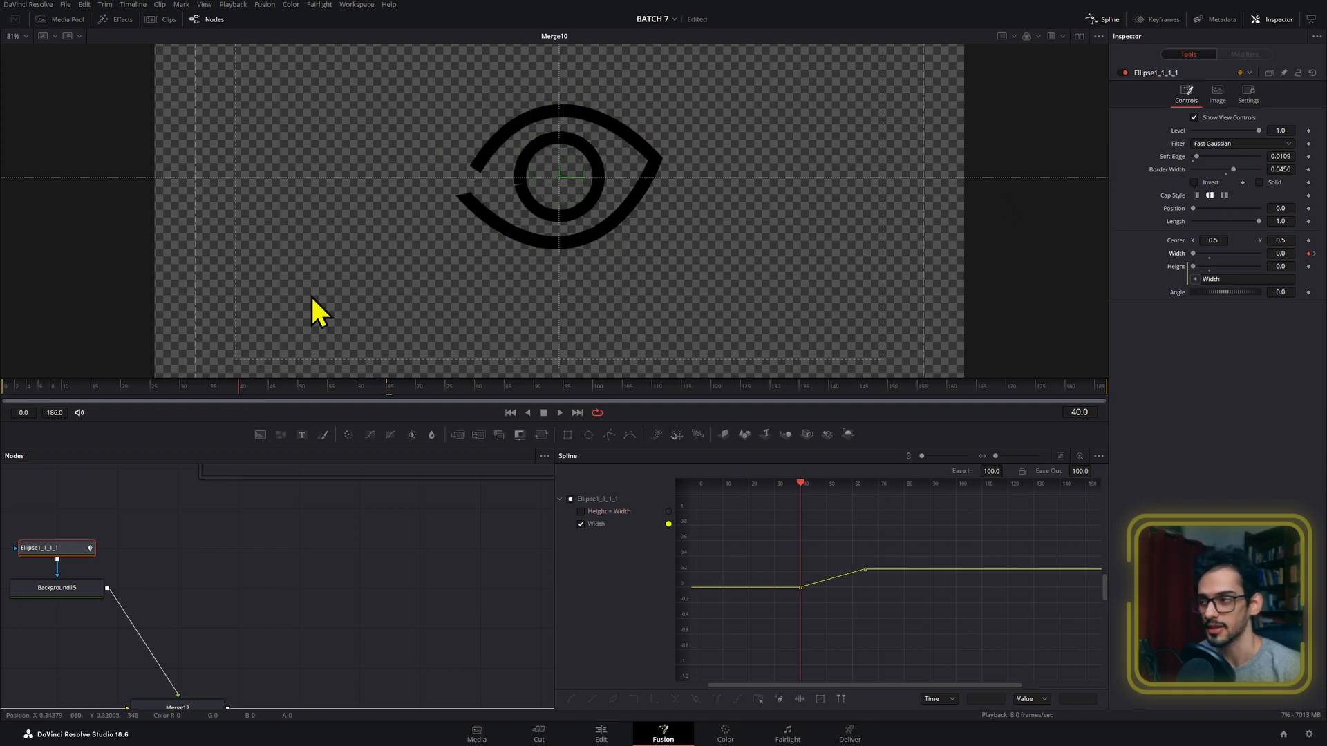
pyautogui.click(1308, 169)
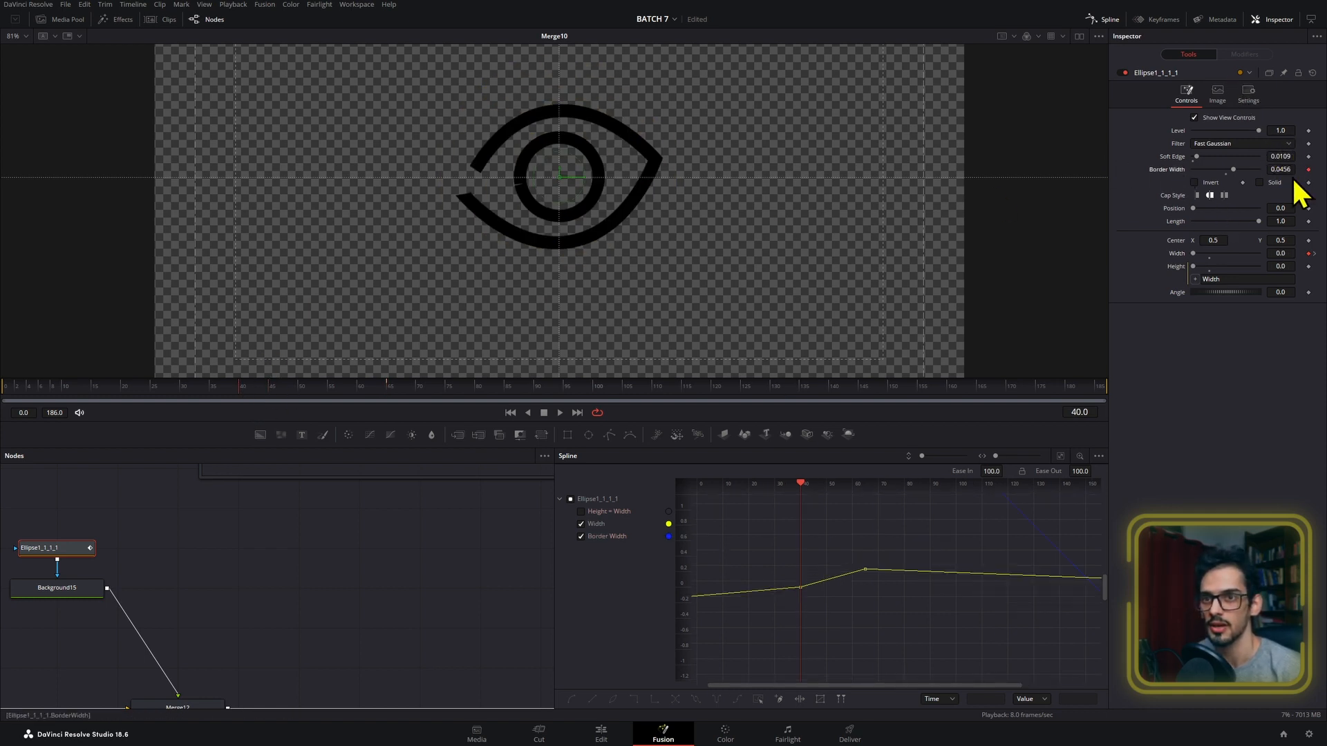
pyautogui.click(398, 391)
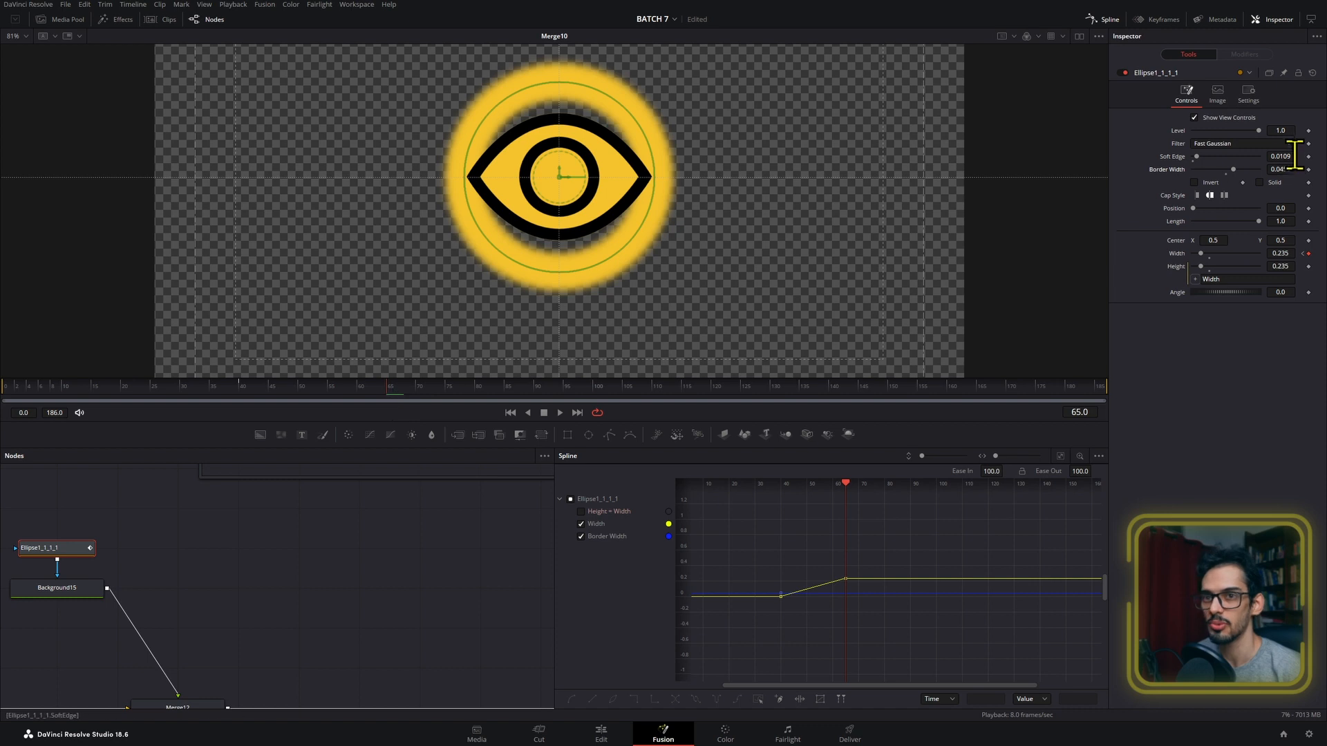
pyautogui.moveTo(1279, 170); pyautogui.dragTo(1040, 116)
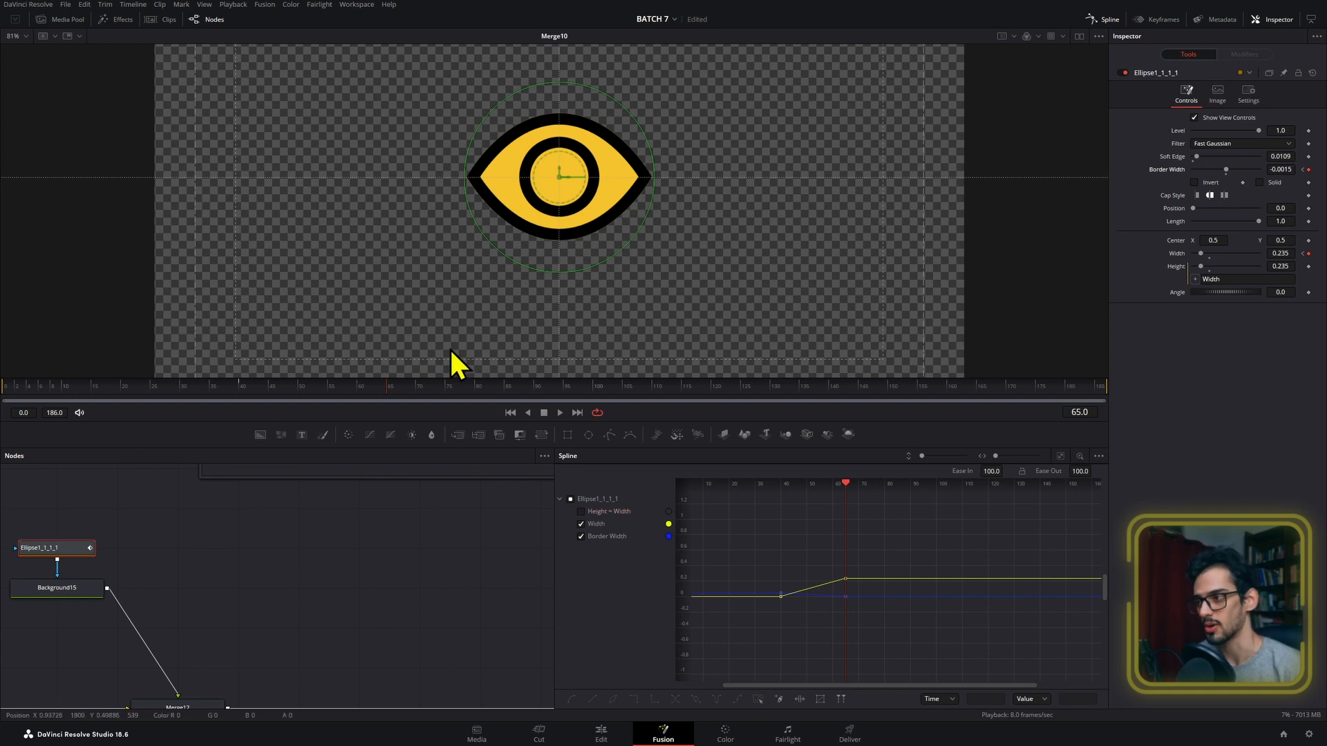
# - Preview the ring animation from frame 40 and increase the ring's Width keyframe at frame 65 to 0.279
pyautogui.click(241, 391)
pyautogui.press('space')
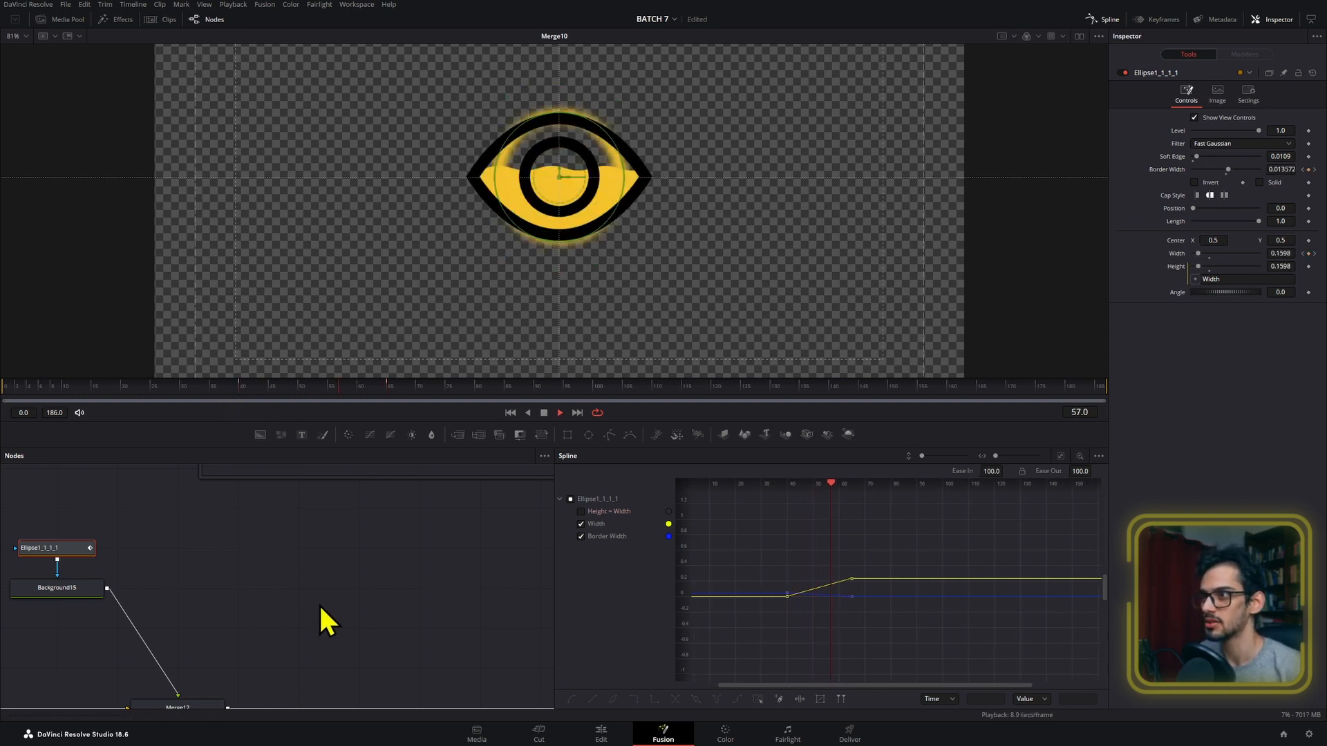
pyautogui.press('space')
pyautogui.moveTo(255, 382); pyautogui.dragTo(390, 396)
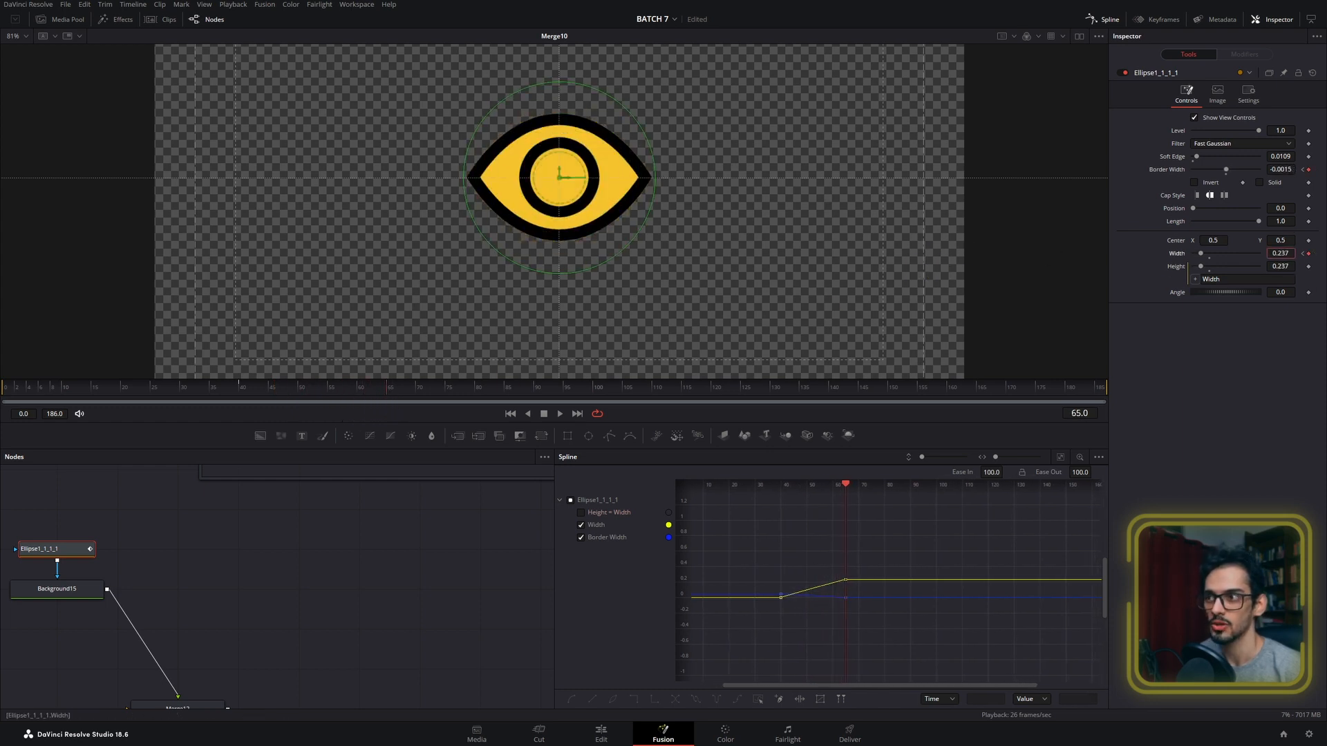
pyautogui.click(239, 389)
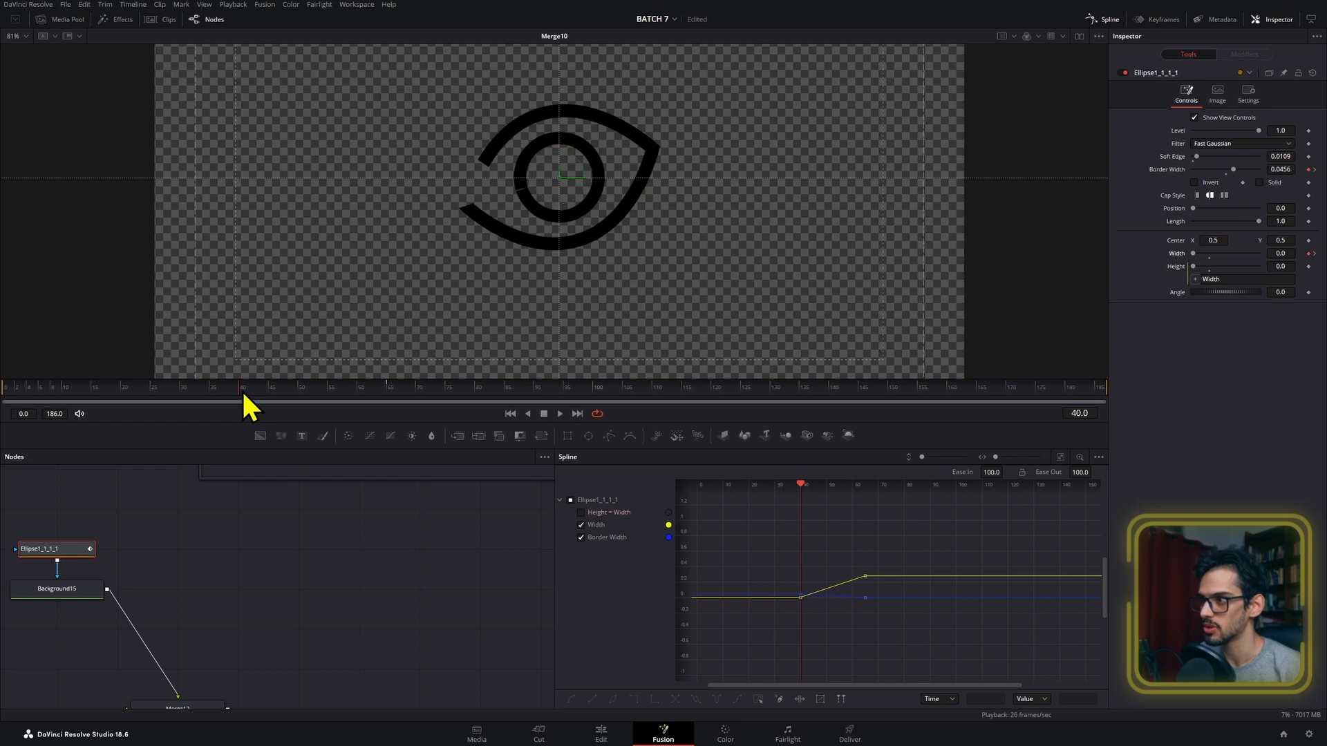
pyautogui.press('space')
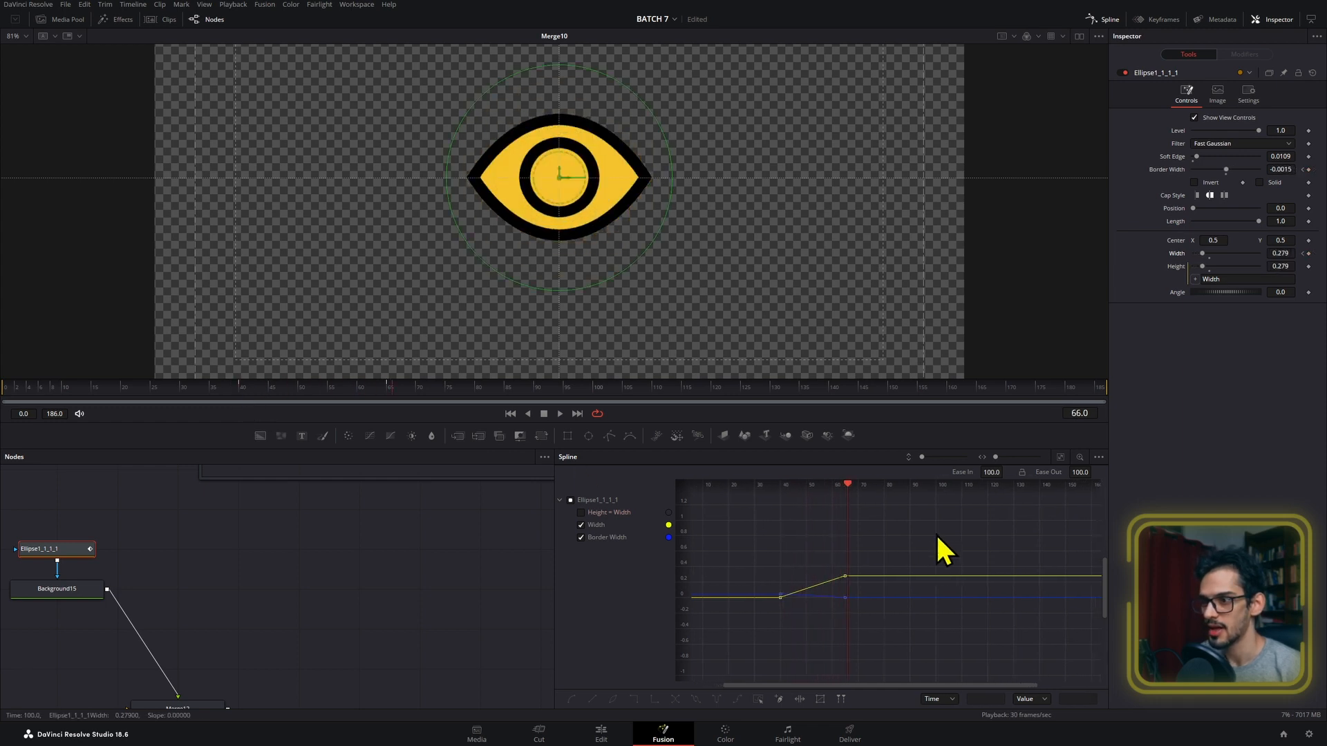
# - Smooth the ring's Width and Border Width keyframes, with Ease In 82.3 and Ease Out 88.4
pyautogui.moveTo(933, 538); pyautogui.dragTo(746, 652)
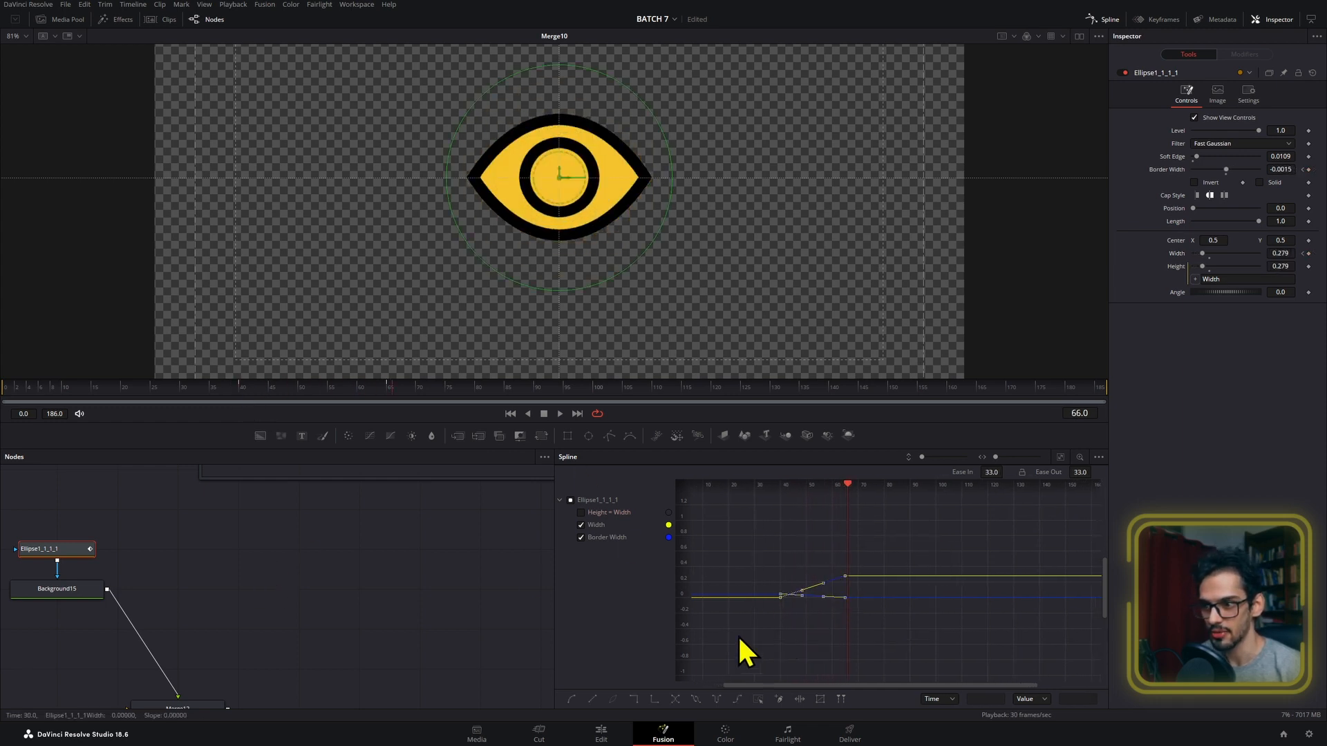
pyautogui.click(1060, 456)
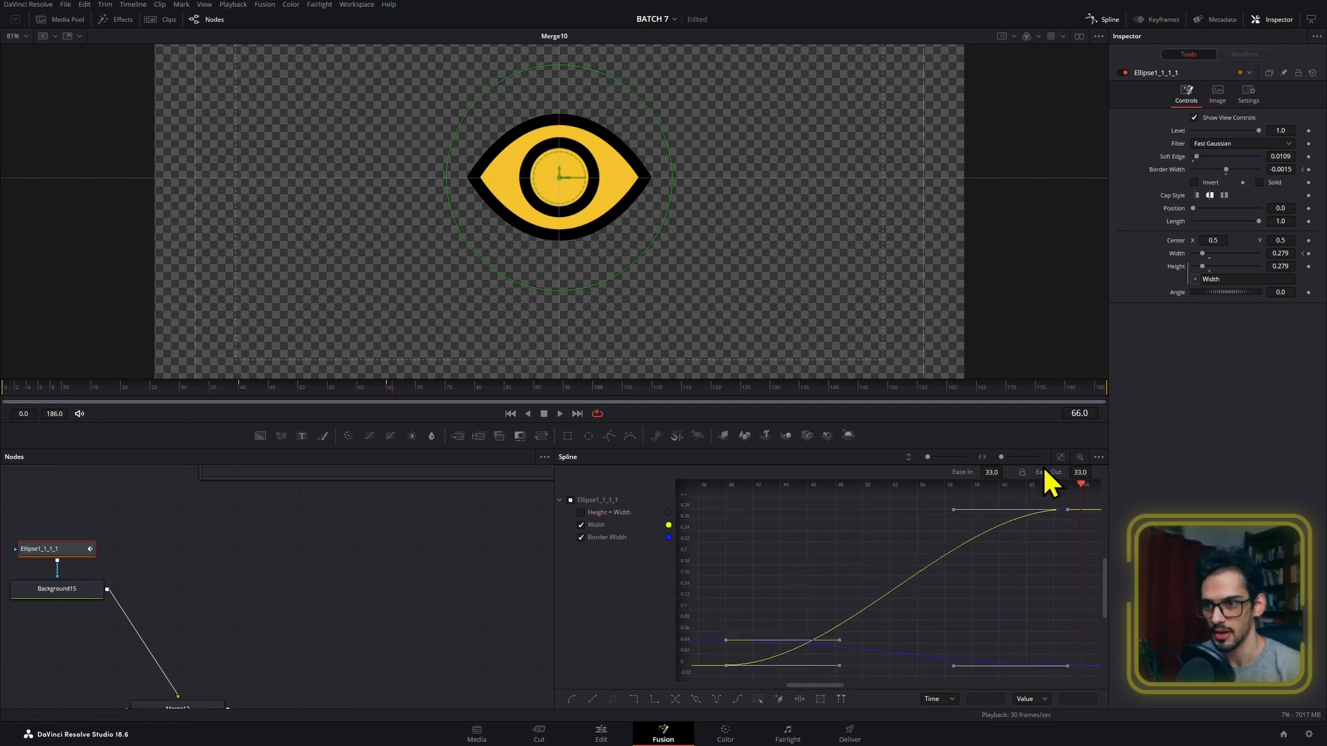
pyautogui.moveTo(995, 472); pyautogui.dragTo(1093, 472)
# - Play and scrub through the eased ring animation from frame 40, and save the project
pyautogui.click(243, 390)
pyautogui.press('space')
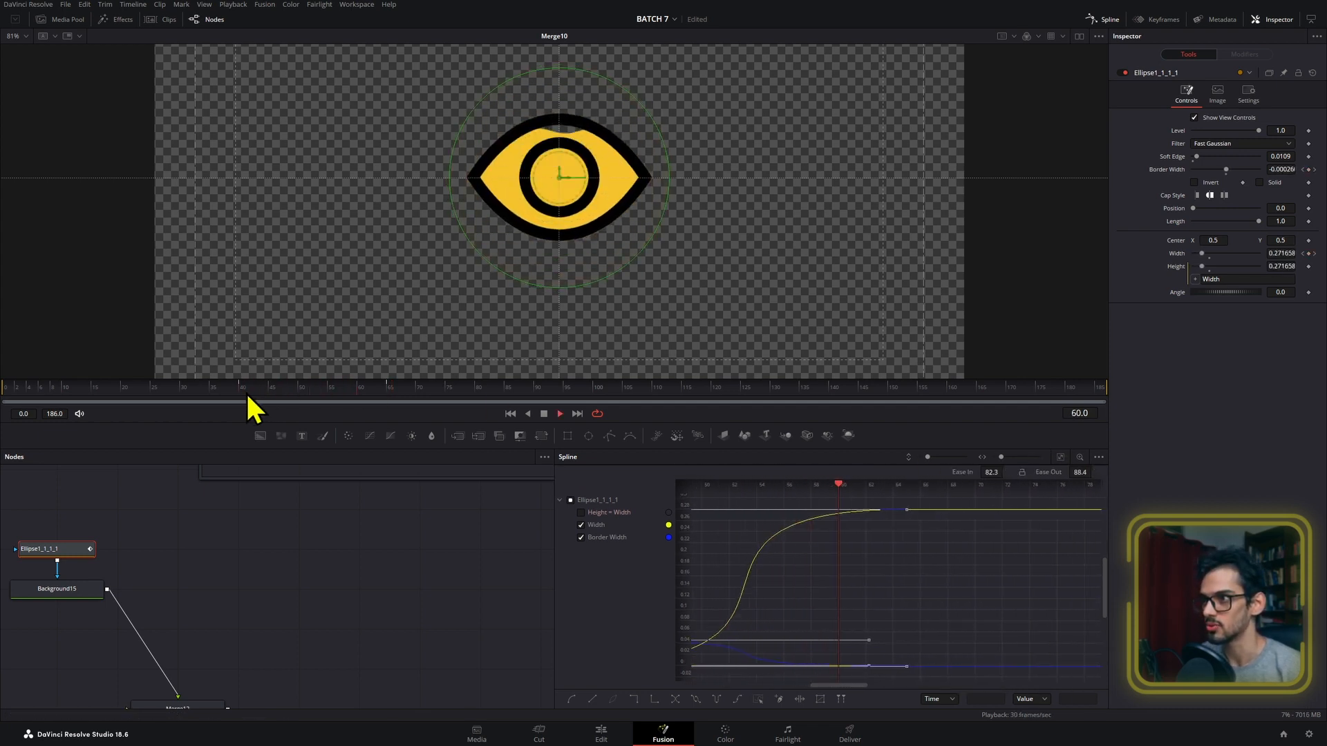
pyautogui.moveTo(246, 391); pyautogui.dragTo(318, 388)
pyautogui.moveTo(323, 393)
pyautogui.mouseDown()
pyautogui.moveTo(355, 396)
pyautogui.moveTo(304, 396)
pyautogui.moveTo(331, 403)
pyautogui.mouseUp()
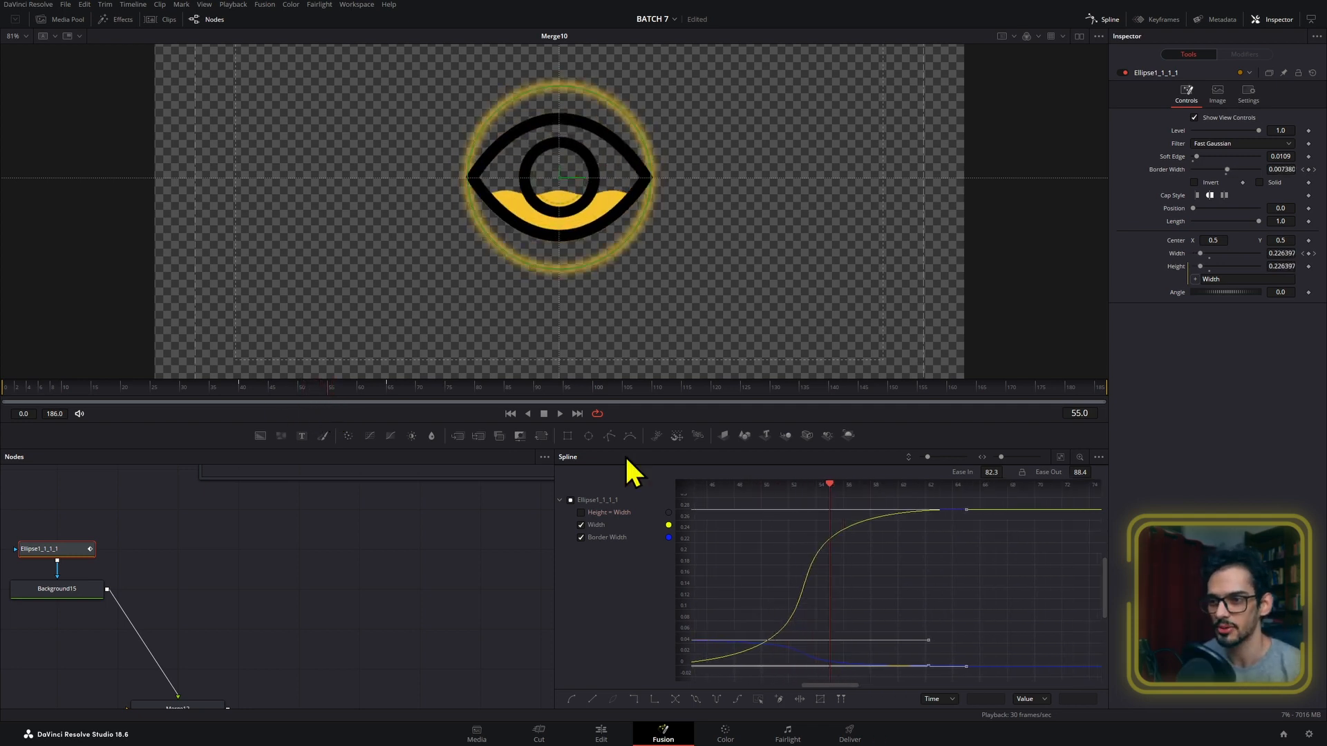
pyautogui.hotkey('ctrl', 's')
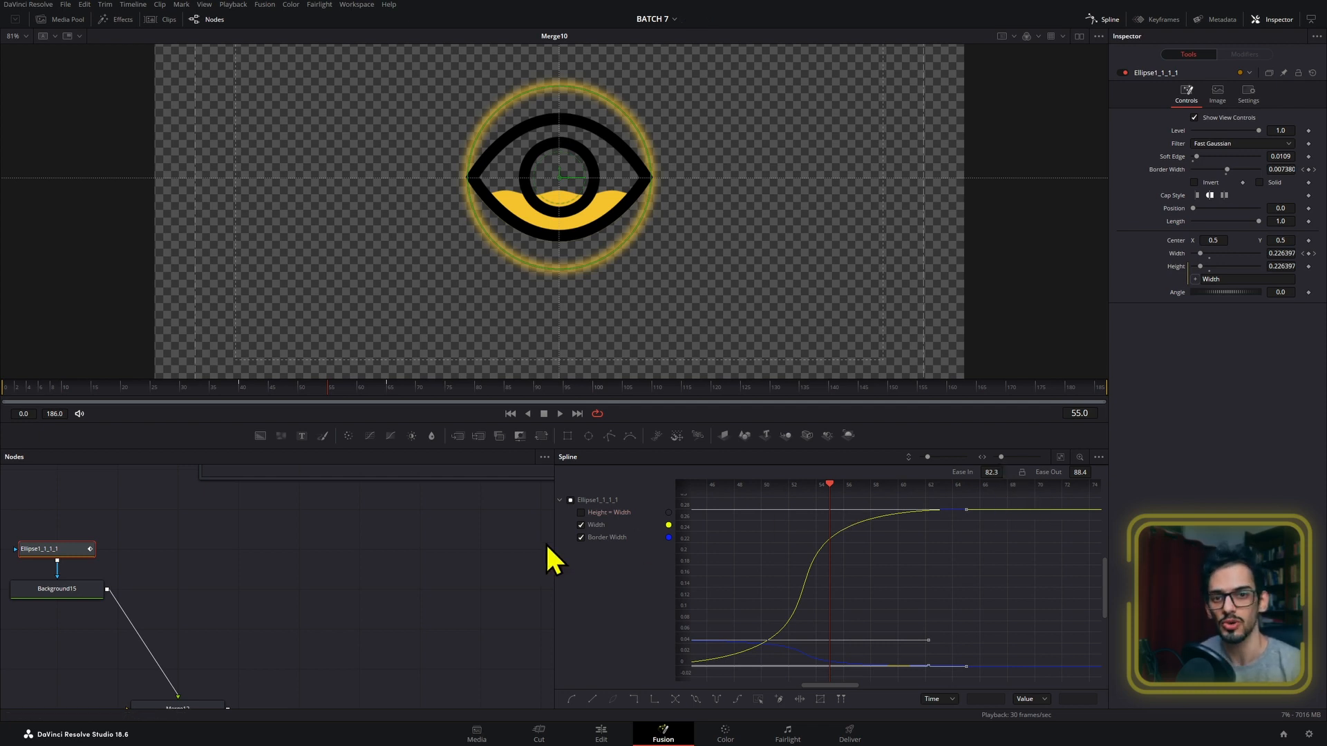
# - Inspect the ring's first frames and add a polygon mask to the Merge12 node
pyautogui.moveTo(355, 657); pyautogui.dragTo(429, 554)
pyautogui.click(326, 578)
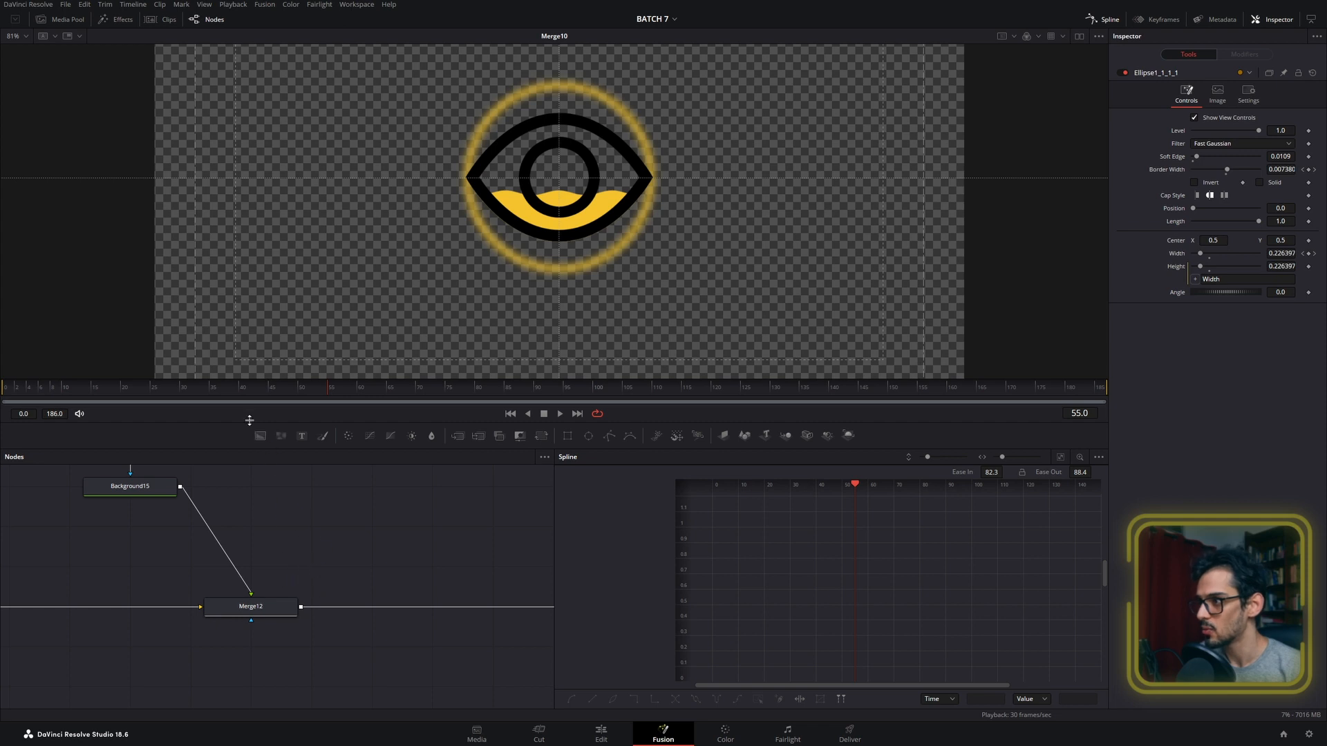
pyautogui.click(262, 388)
pyautogui.moveTo(243, 538); pyautogui.dragTo(333, 607)
pyautogui.click(218, 518)
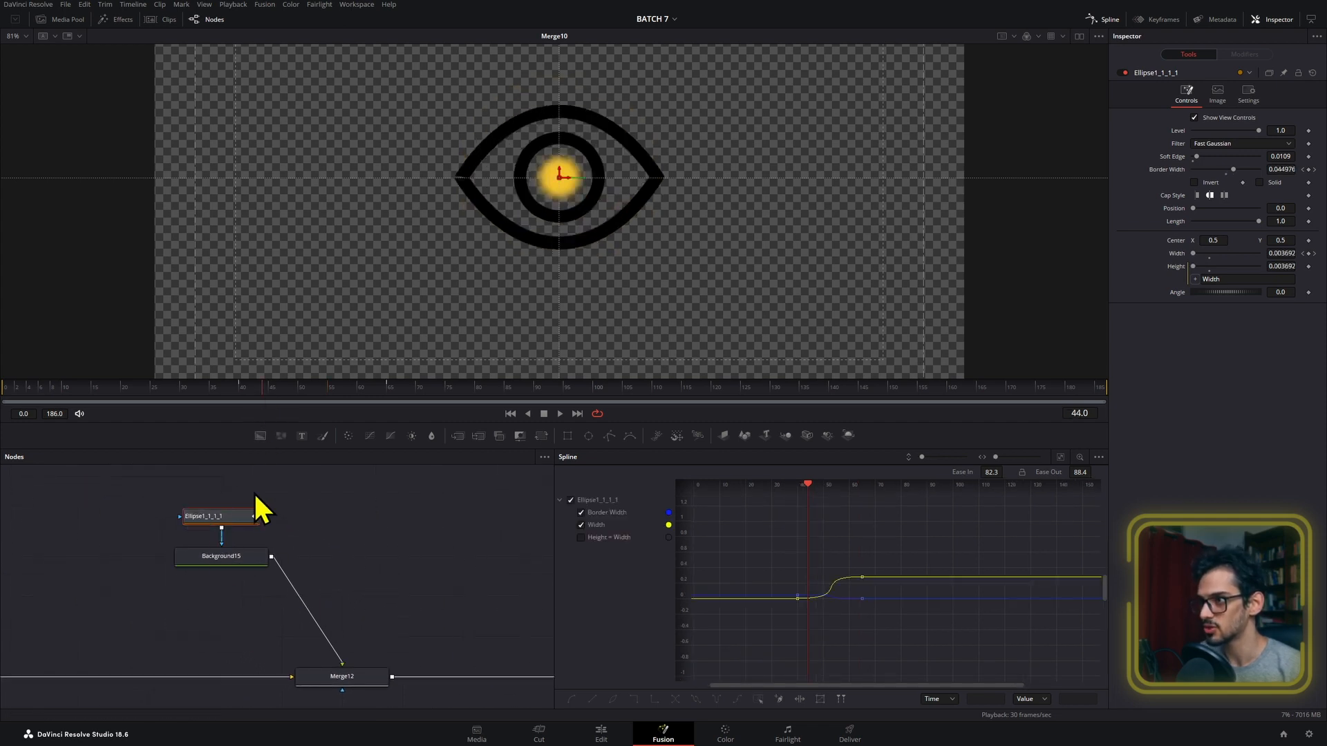
pyautogui.click(244, 388)
pyautogui.click(253, 389)
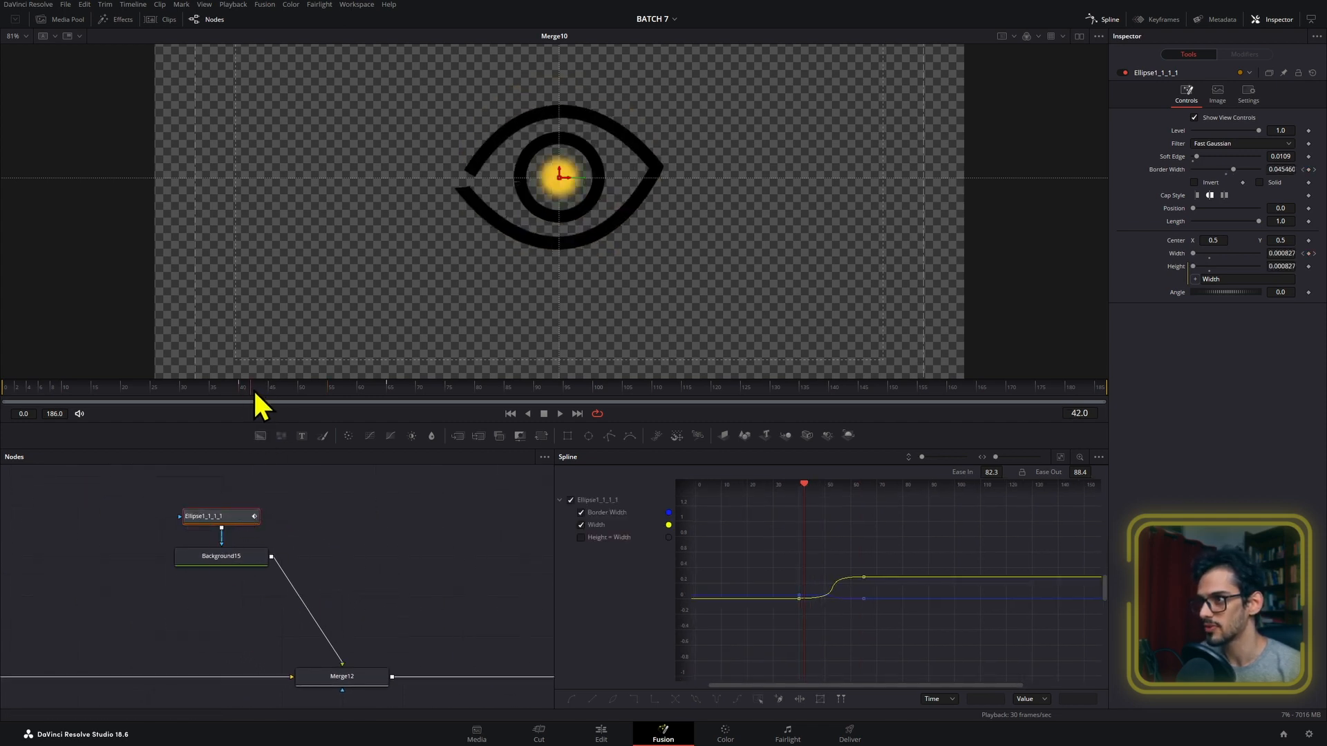
pyautogui.click(405, 552)
pyautogui.moveTo(612, 437); pyautogui.dragTo(376, 669)
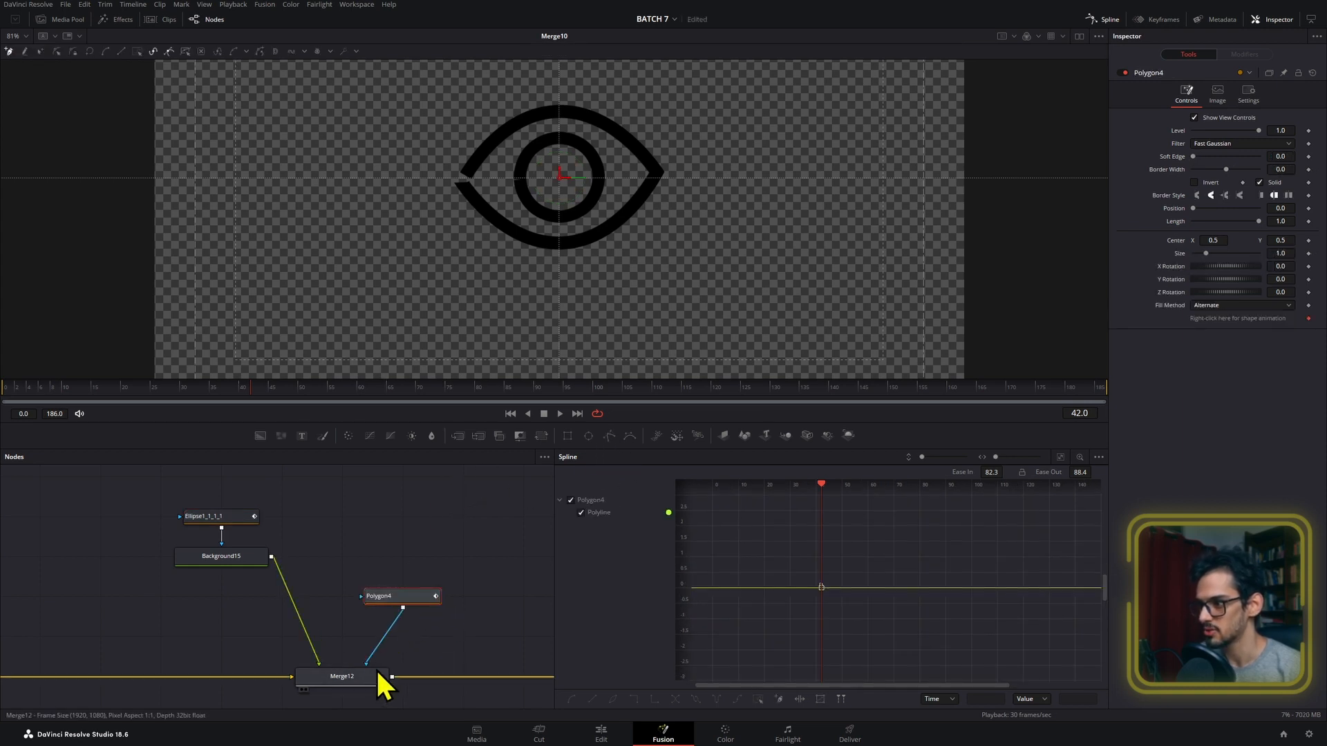
# - At frame 52, draw a closed four-point polygon through the eye outline's two corners, bottom and top, and smooth all its points
pyautogui.click(309, 388)
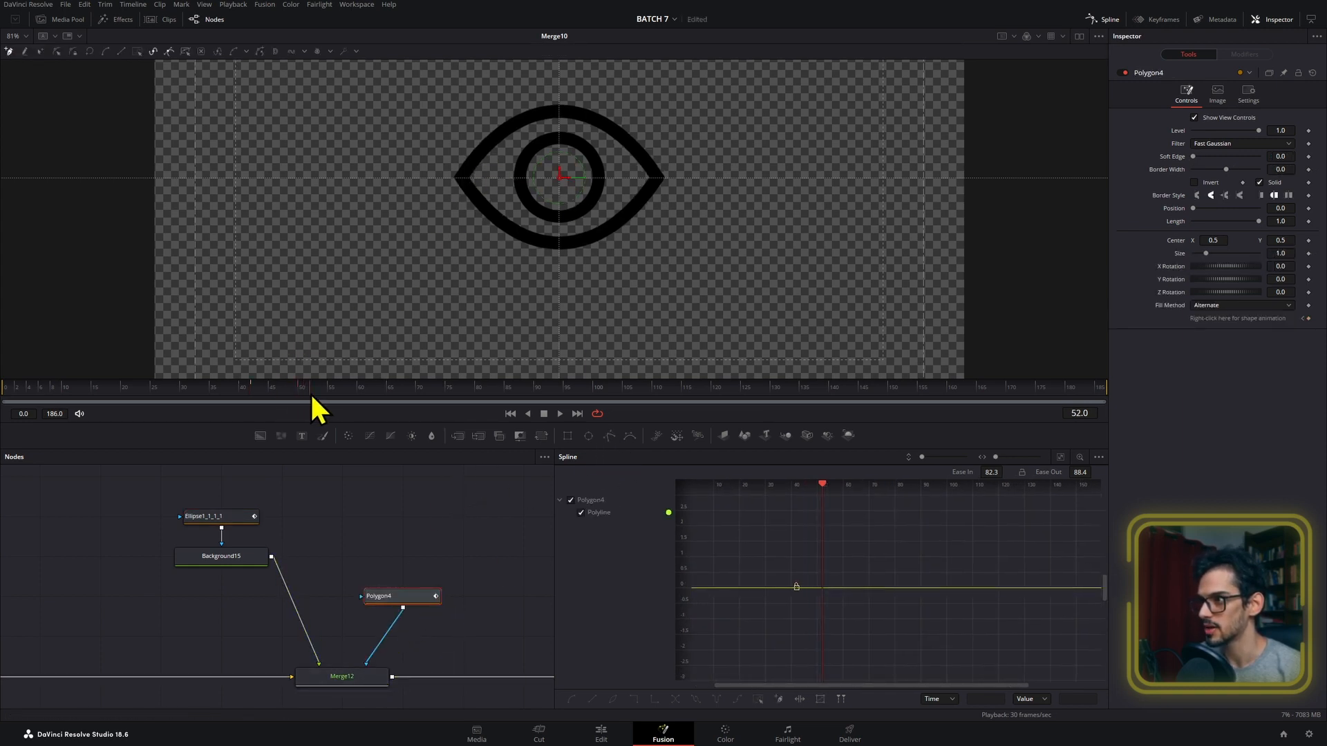
pyautogui.click(464, 179)
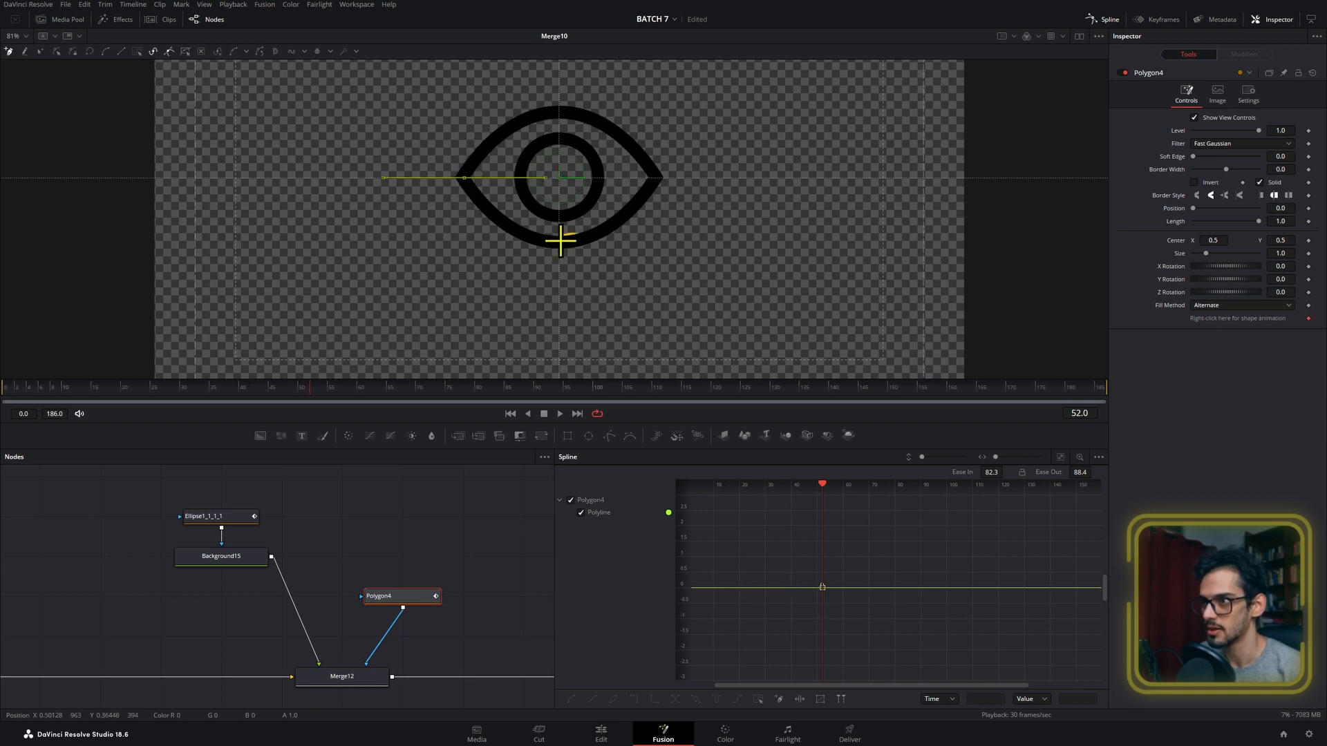
pyautogui.click(560, 240)
pyautogui.click(655, 179)
pyautogui.click(560, 113)
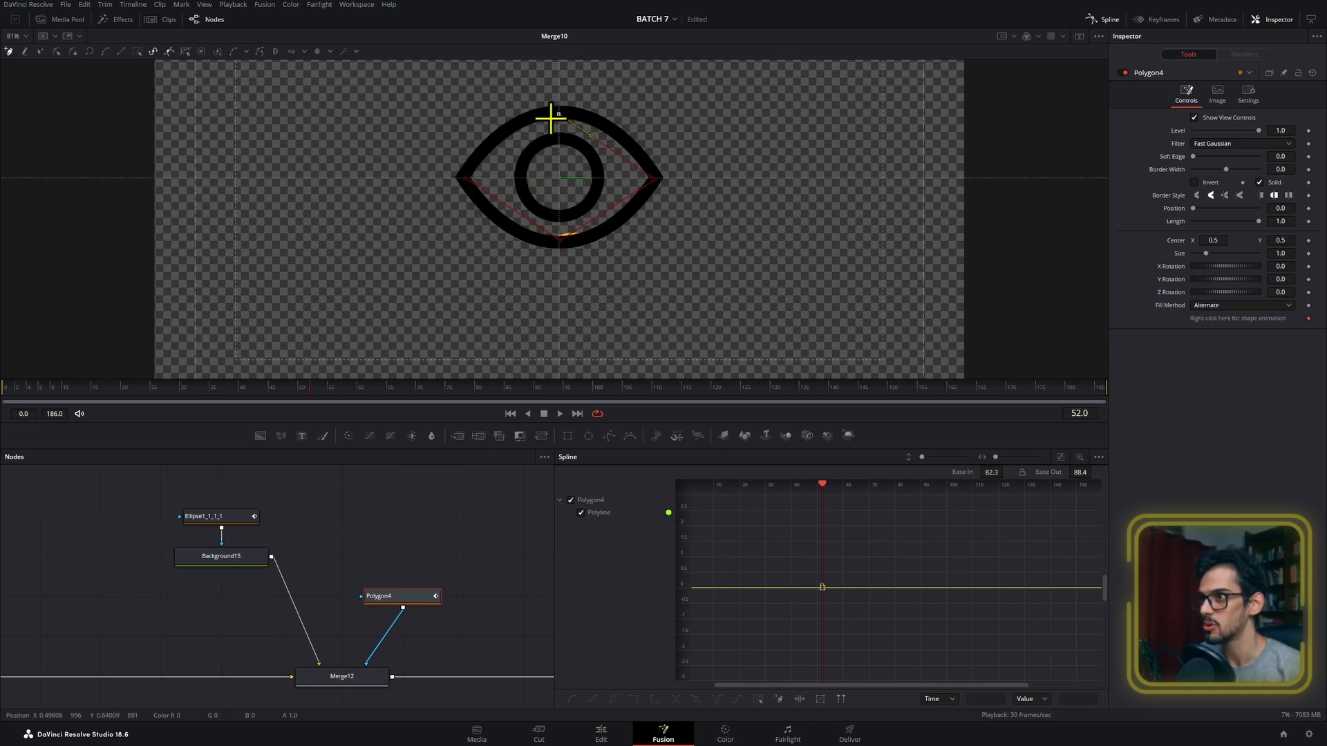
pyautogui.click(464, 178)
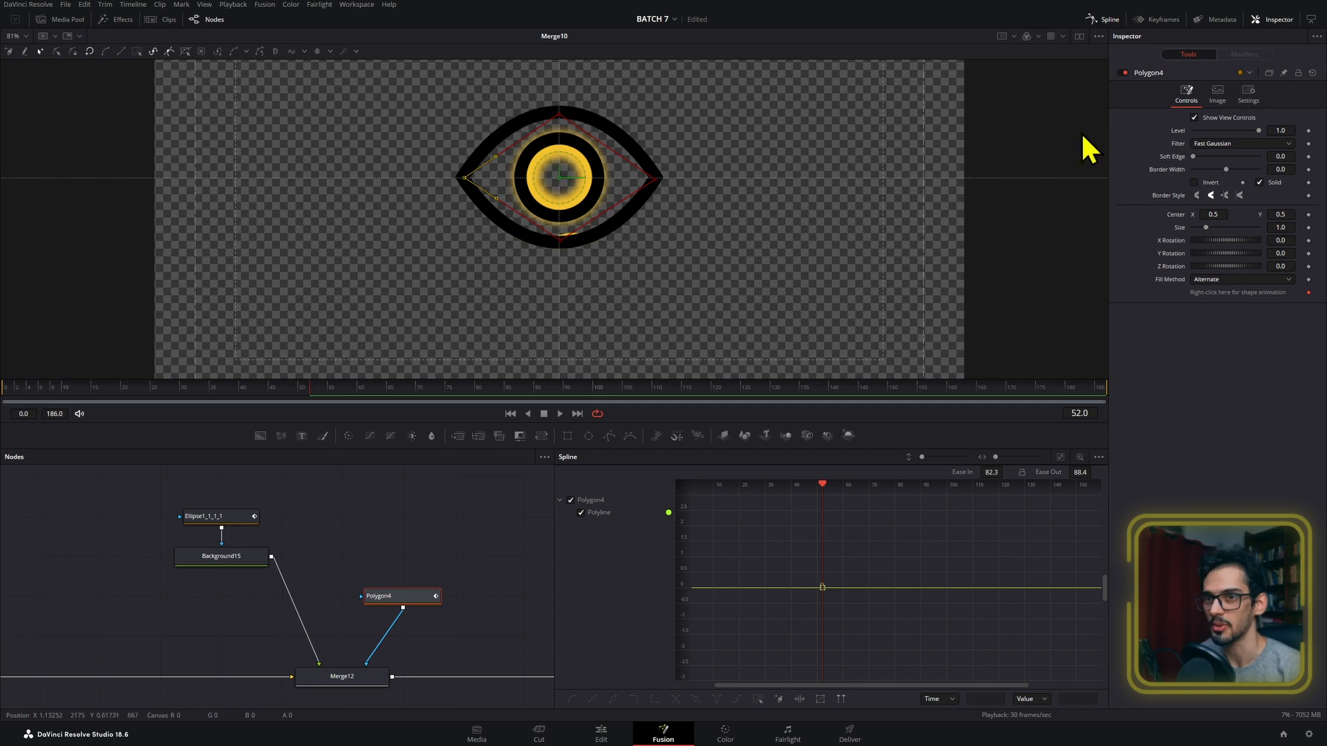
pyautogui.moveTo(777, 71); pyautogui.dragTo(415, 301)
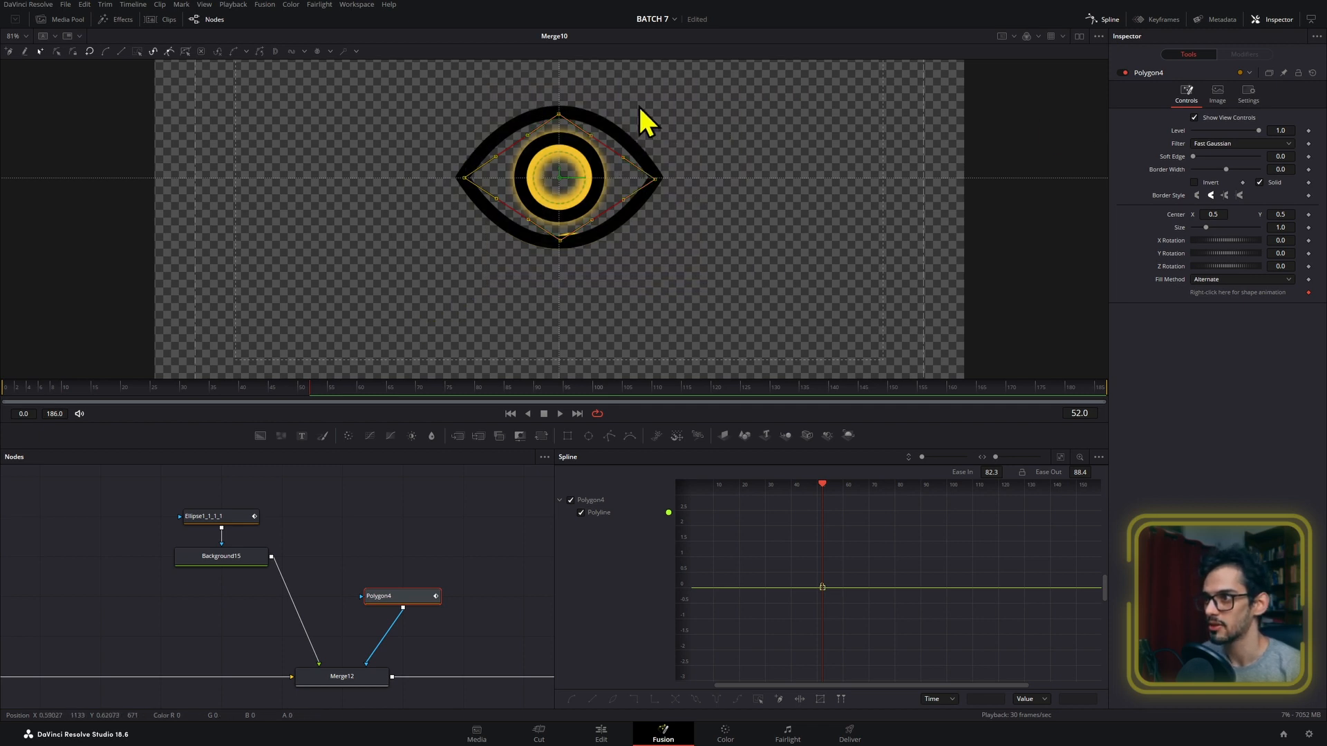
pyautogui.scroll(2, 681, 198)
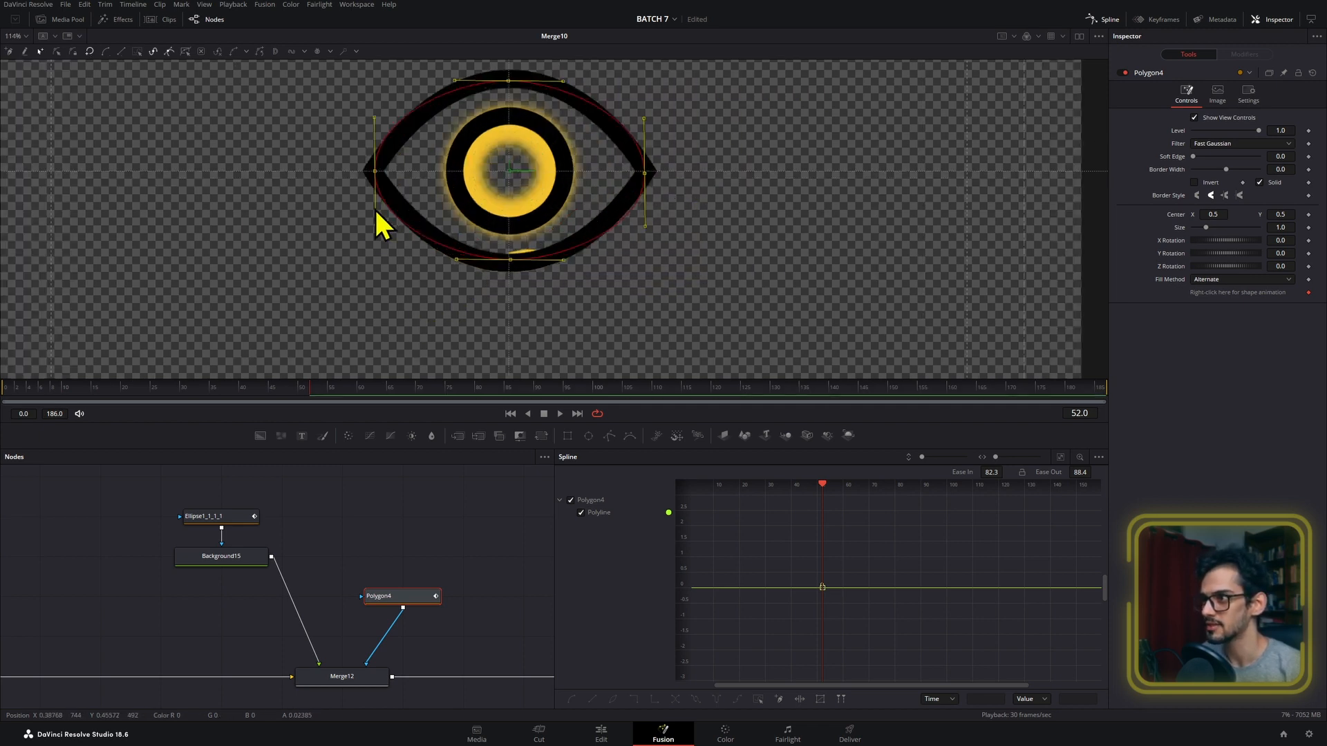
# - Shorten the curve handles at the polygon mask's two corner points to follow the eye outline more closely
pyautogui.hotkey('shift', 's')
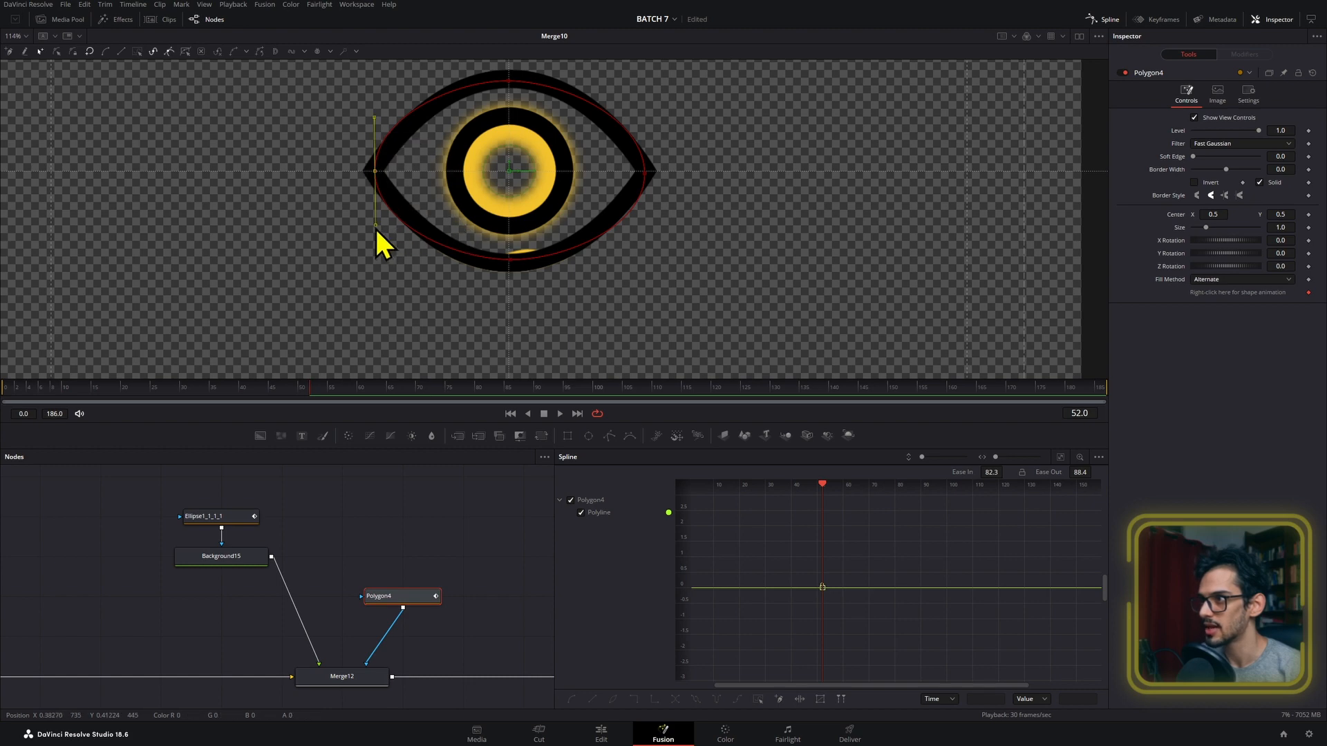
pyautogui.moveTo(375, 226); pyautogui.dragTo(377, 210)
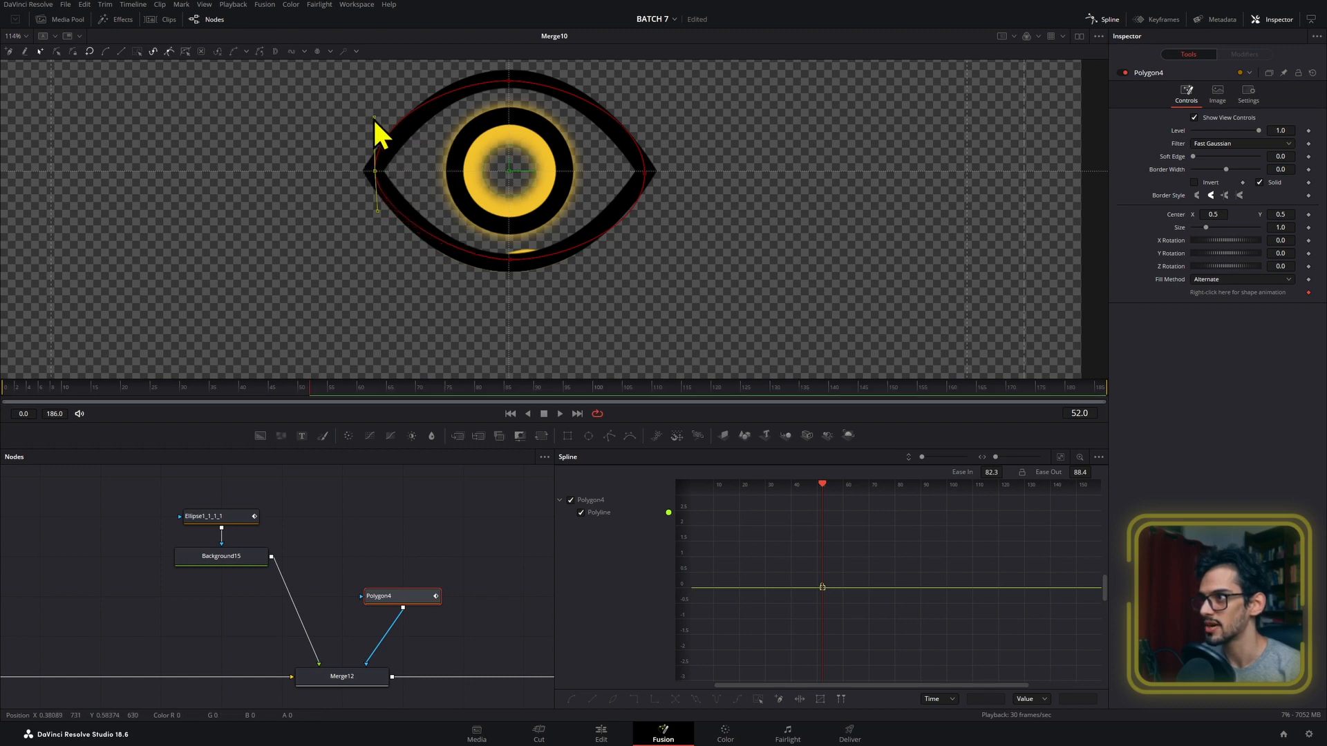
pyautogui.click(642, 172)
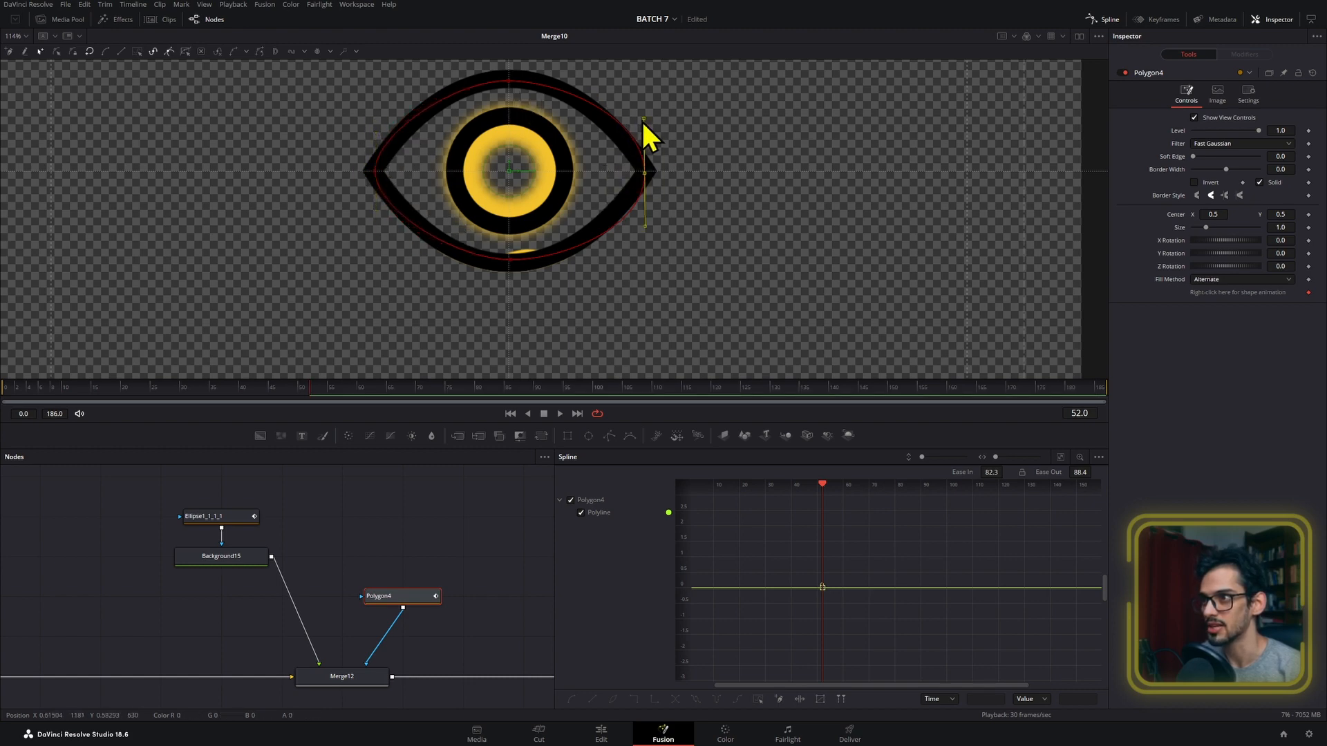
pyautogui.moveTo(643, 119); pyautogui.dragTo(643, 136)
pyautogui.moveTo(646, 226); pyautogui.dragTo(640, 208)
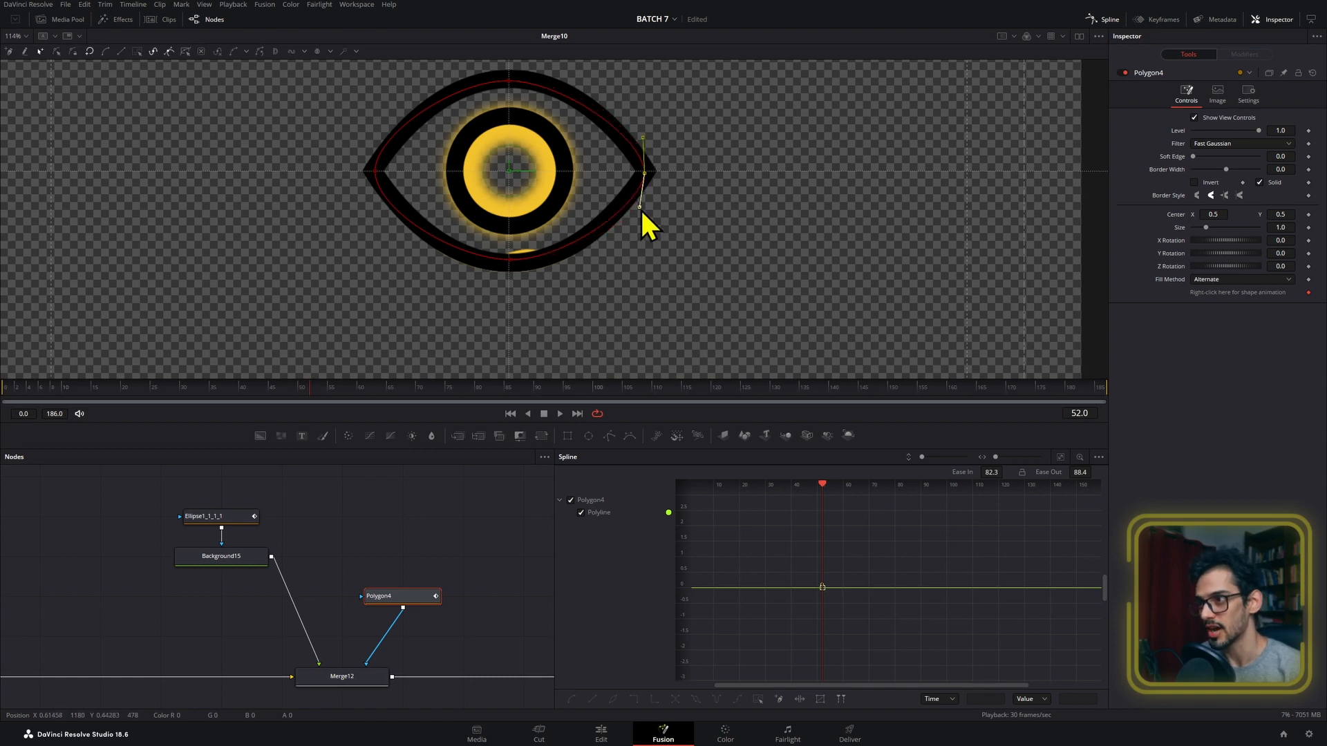
# - Invert the Polygon4 mask and keep its node selected
pyautogui.click(1220, 183)
pyautogui.scroll(-3, 757, 197)
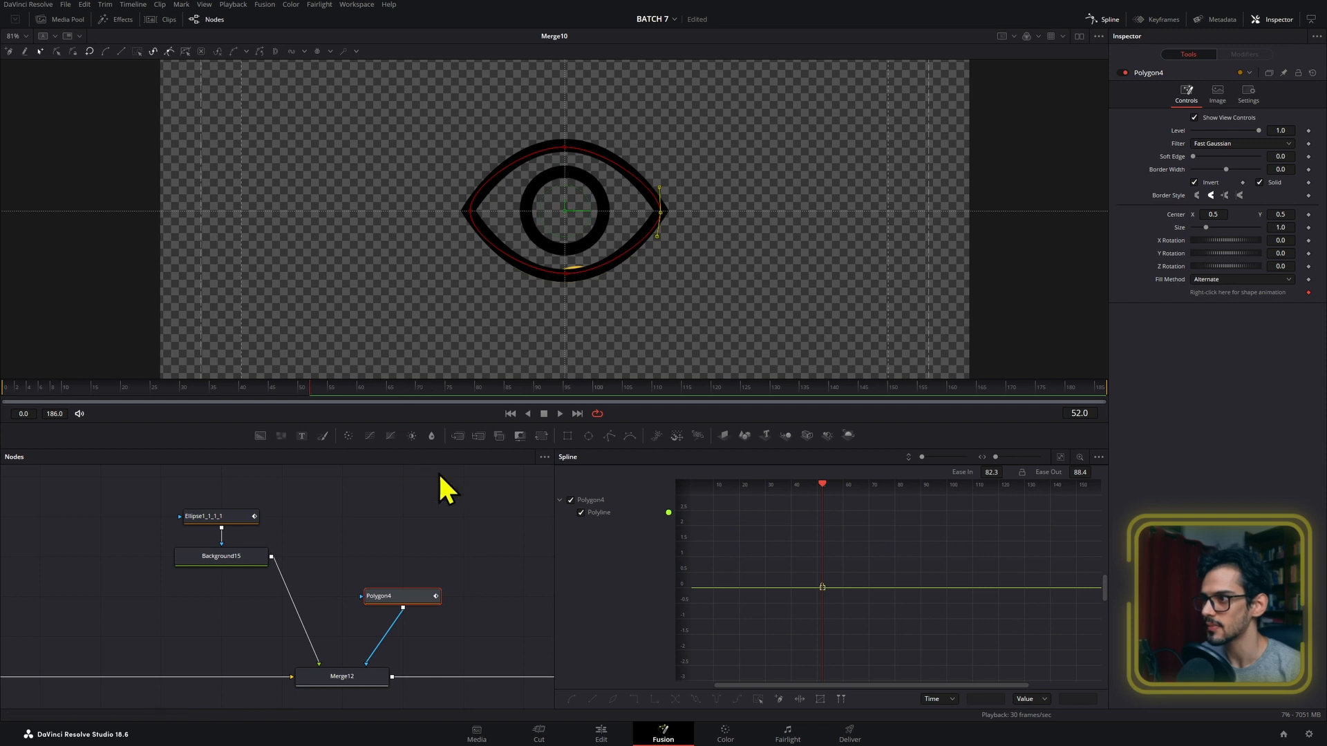
pyautogui.click(441, 496)
pyautogui.click(423, 595)
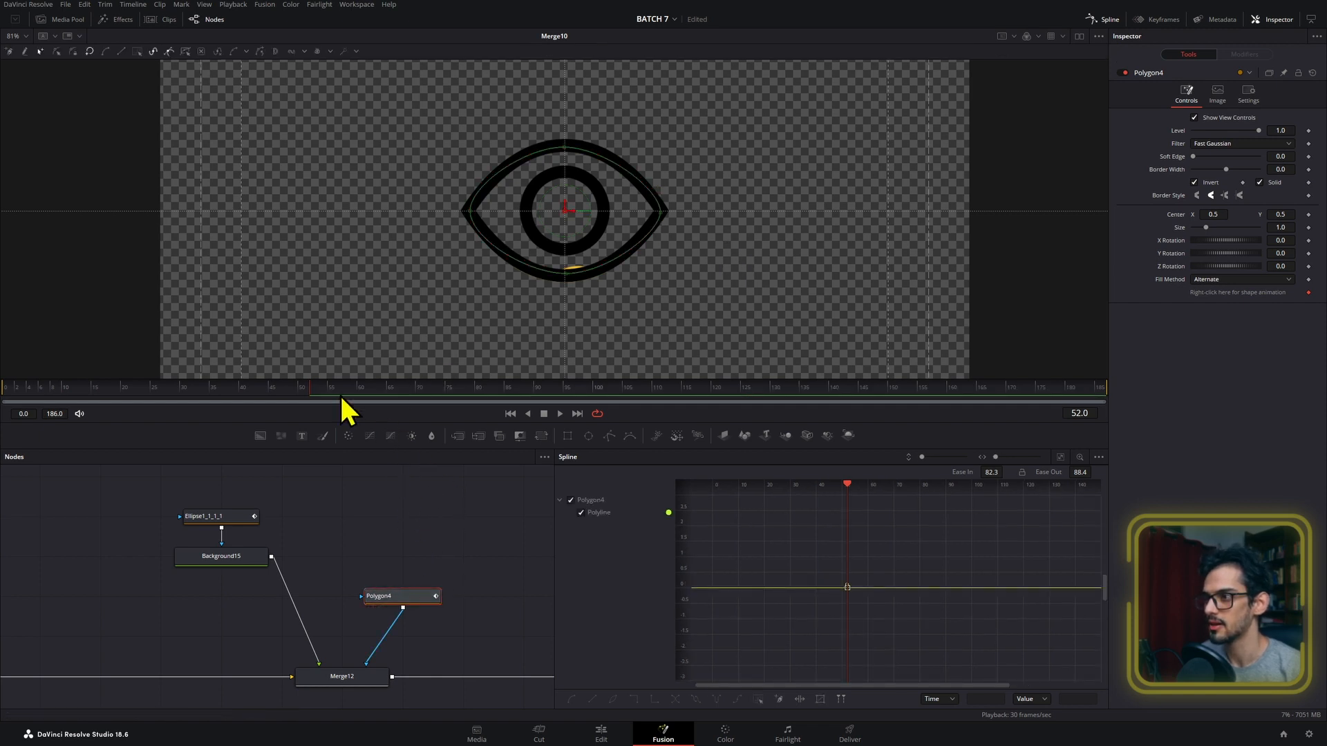
# - Reduce the mask's Size to 0.897 while viewing frame 61, and remove its polyline keyframe at frame 52
pyautogui.moveTo(341, 399)
pyautogui.mouseDown()
pyautogui.moveTo(332, 394)
pyautogui.moveTo(366, 398)
pyautogui.mouseUp()
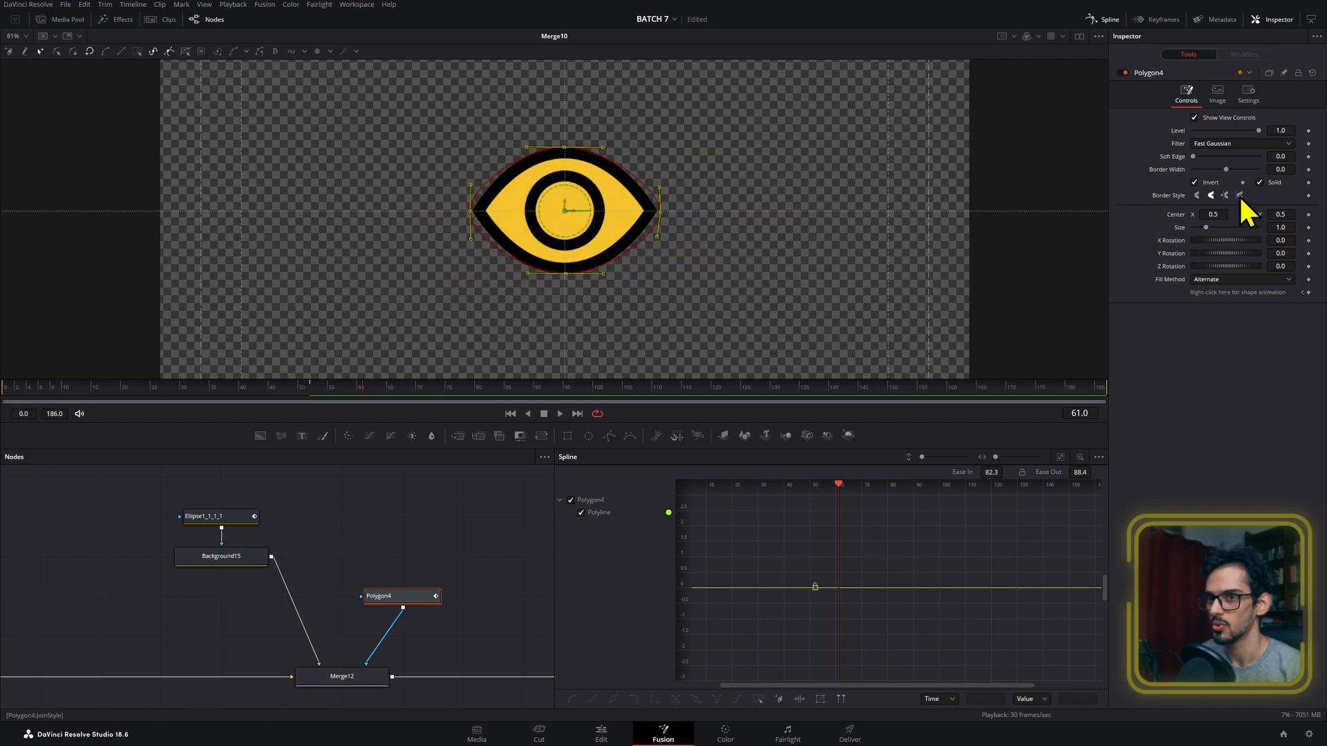
pyautogui.moveTo(1283, 227); pyautogui.dragTo(1272, 228)
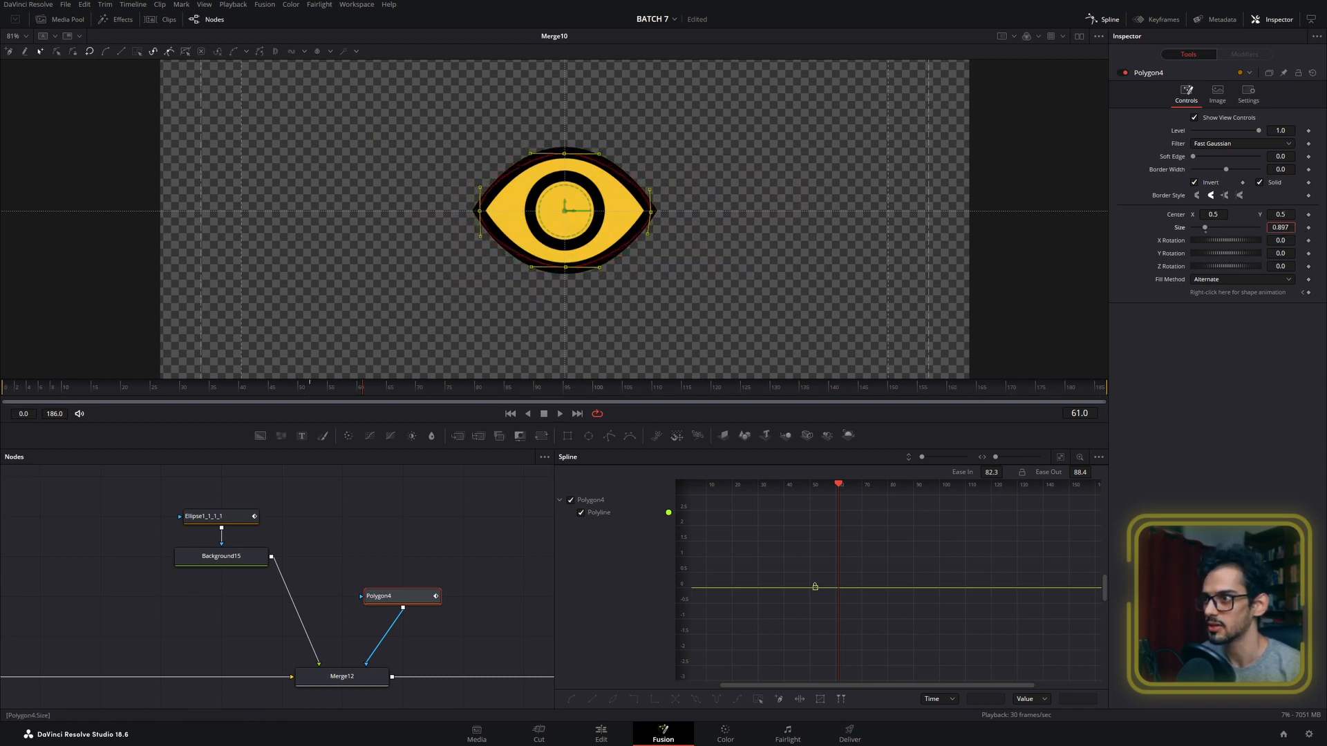
pyautogui.click(313, 399)
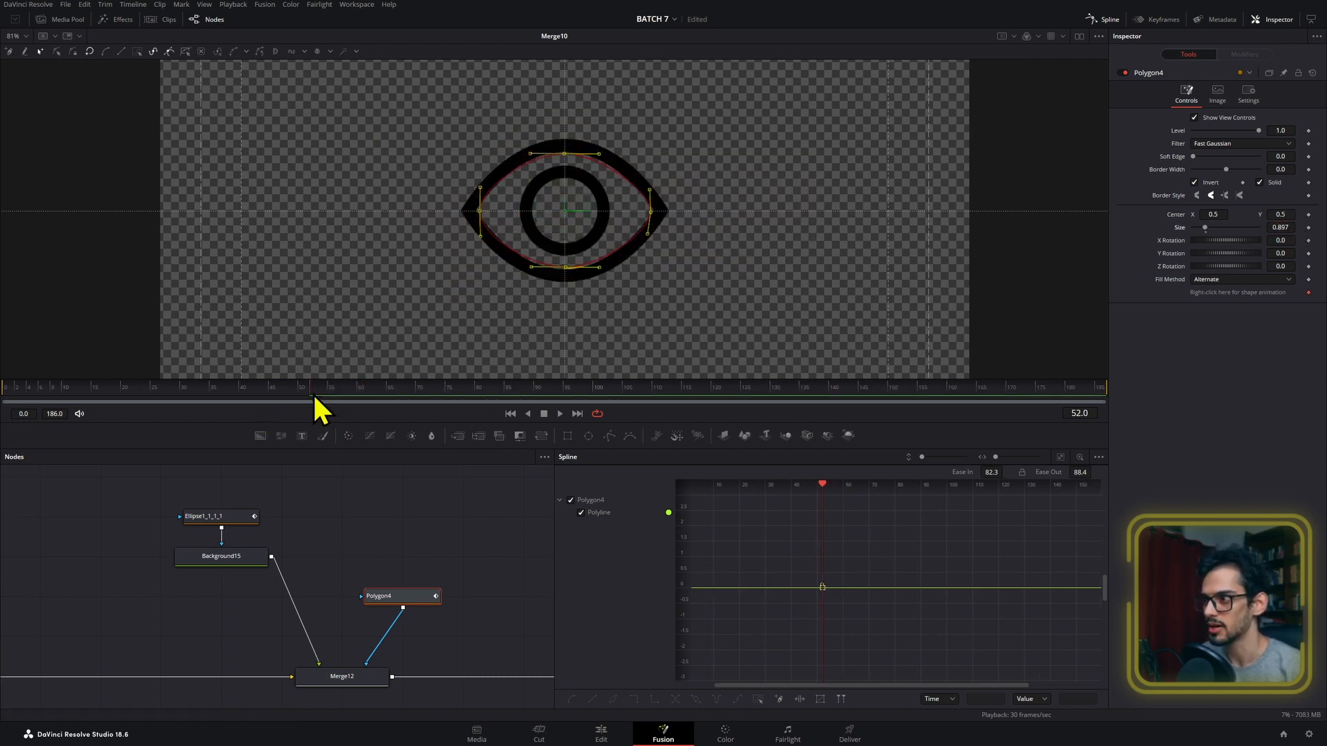
pyautogui.click(1308, 293)
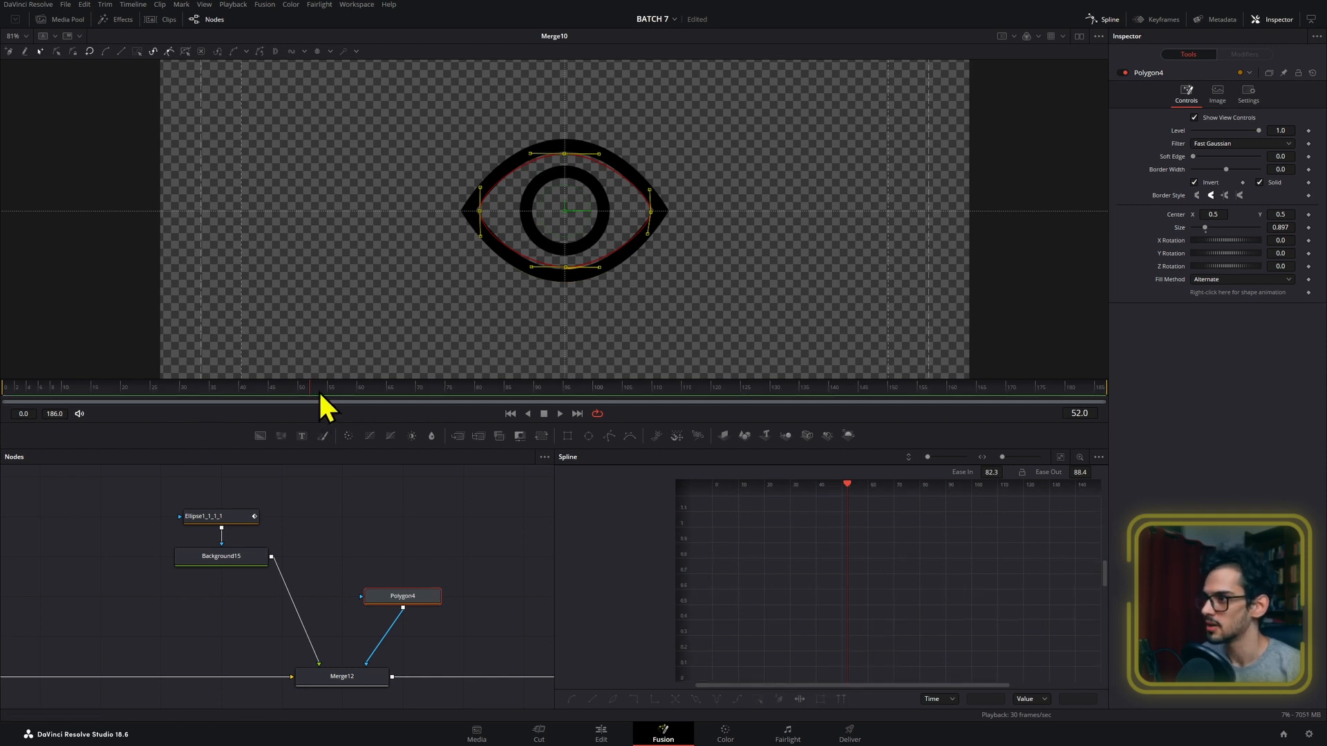
# - Play the masked ring animation from frame 31 and scrub back to frame 33 to examine the icon's first strokes
pyautogui.click(193, 398)
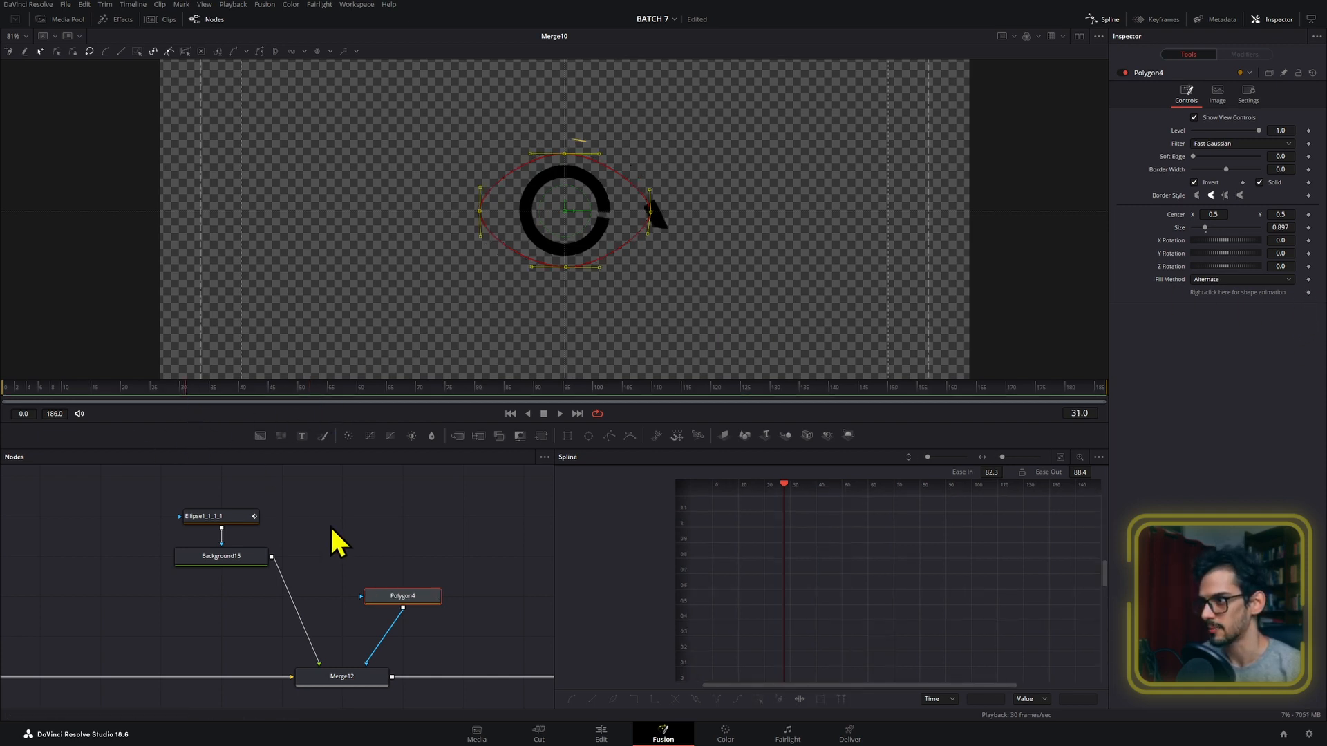
pyautogui.click(339, 528)
pyautogui.press('space')
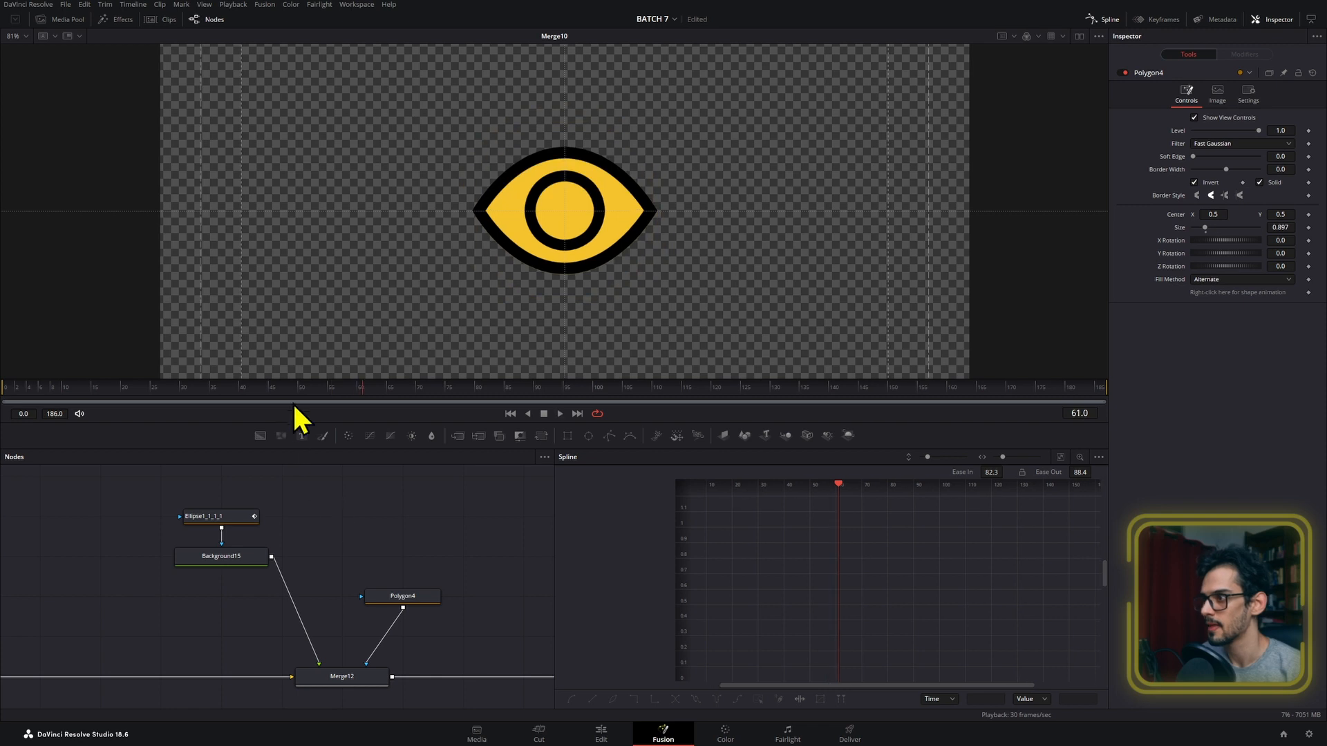
pyautogui.moveTo(284, 397); pyautogui.dragTo(202, 395)
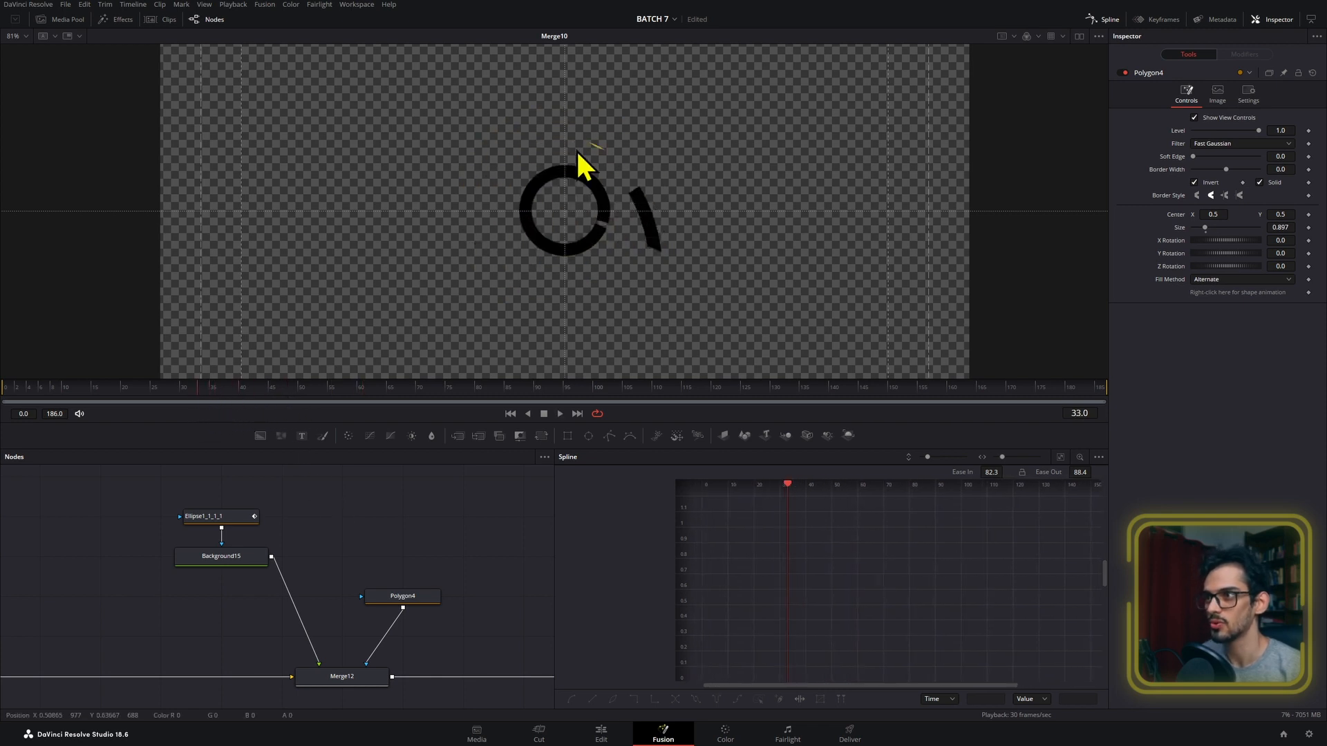
# - At frame 45, lower the Rectangle2 mask in the eye icon group to a Center Y of -0.33618
pyautogui.moveTo(354, 581); pyautogui.dragTo(353, 613)
pyautogui.scroll(-3, 363, 597)
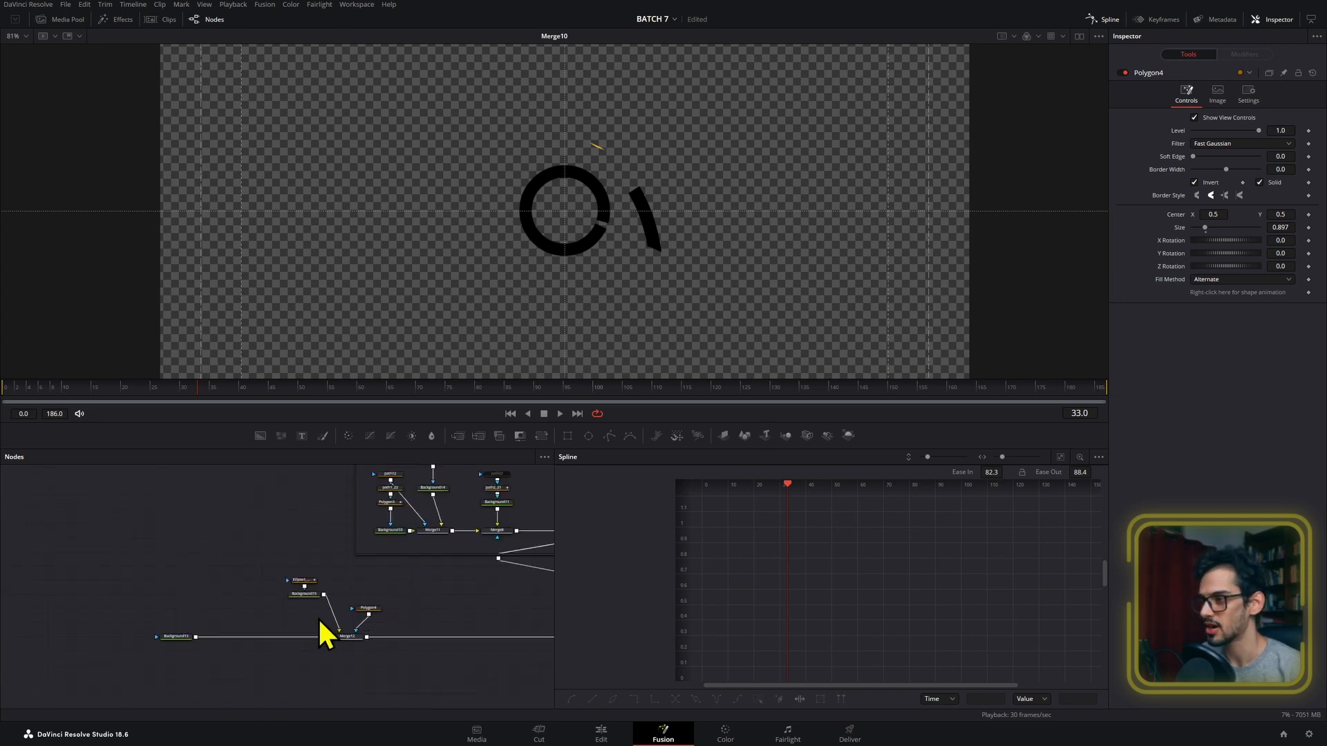
pyautogui.moveTo(432, 507); pyautogui.dragTo(313, 630)
pyautogui.scroll(3, 332, 521)
pyautogui.click(311, 554)
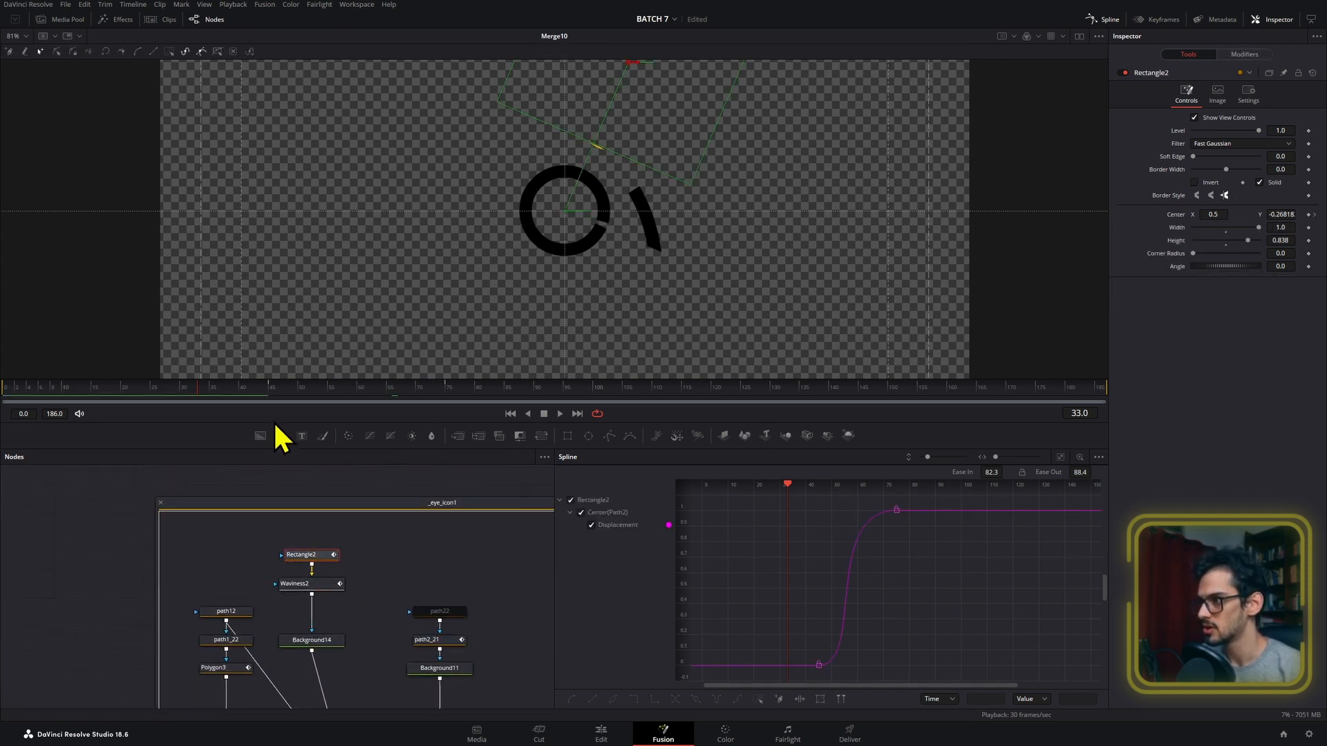
pyautogui.click(271, 388)
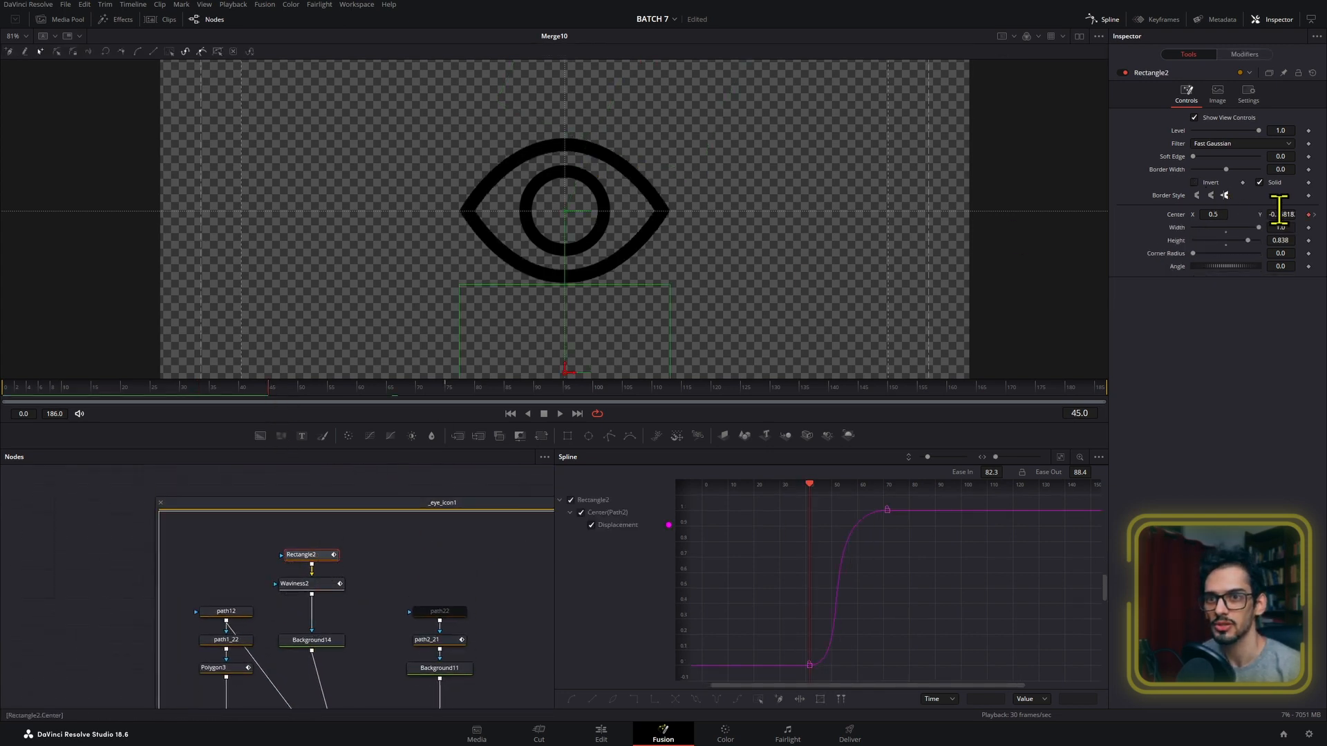
pyautogui.moveTo(1279, 213); pyautogui.dragTo(1275, 213)
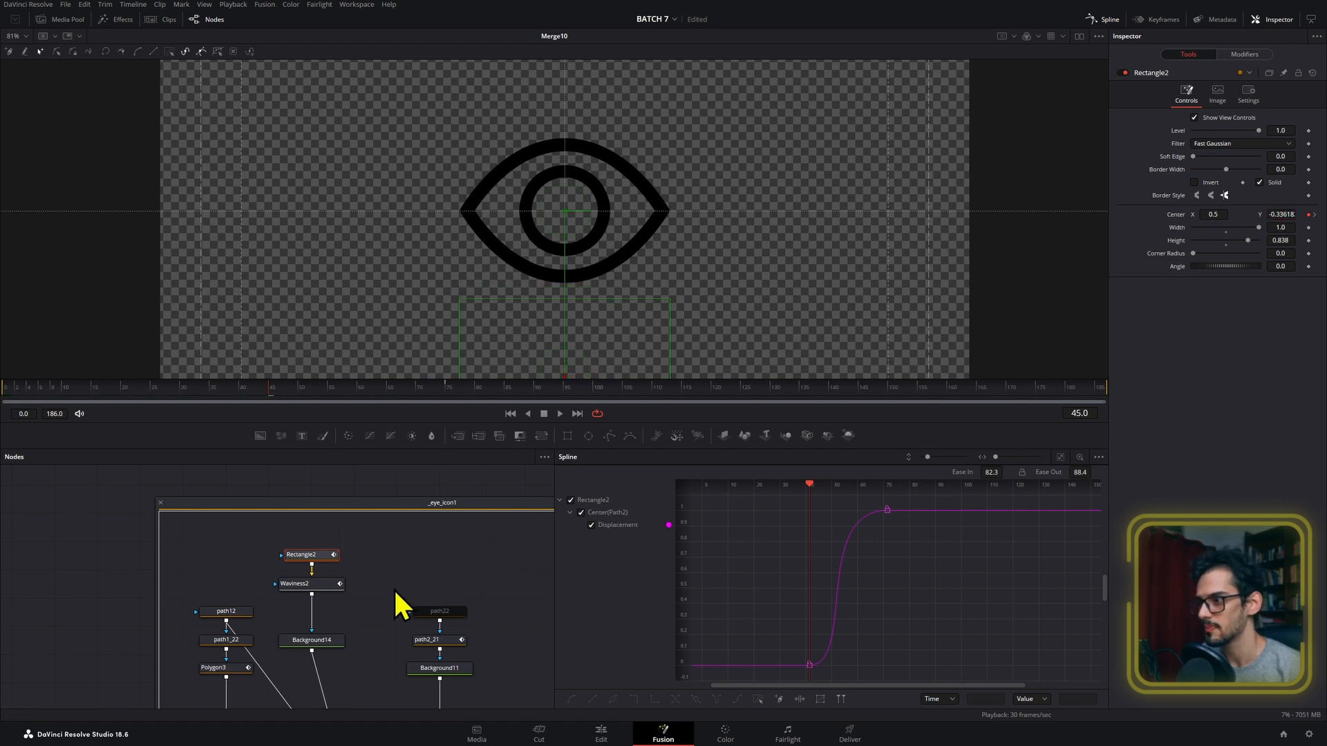
# - Scrub and play the eye animation to check the start of the liquid fill and the masked ring
pyautogui.moveTo(392, 587); pyautogui.dragTo(469, 479)
pyautogui.click(194, 389)
pyautogui.moveTo(194, 390)
pyautogui.mouseDown()
pyautogui.moveTo(116, 390)
pyautogui.moveTo(289, 393)
pyautogui.mouseUp()
pyautogui.press('space')
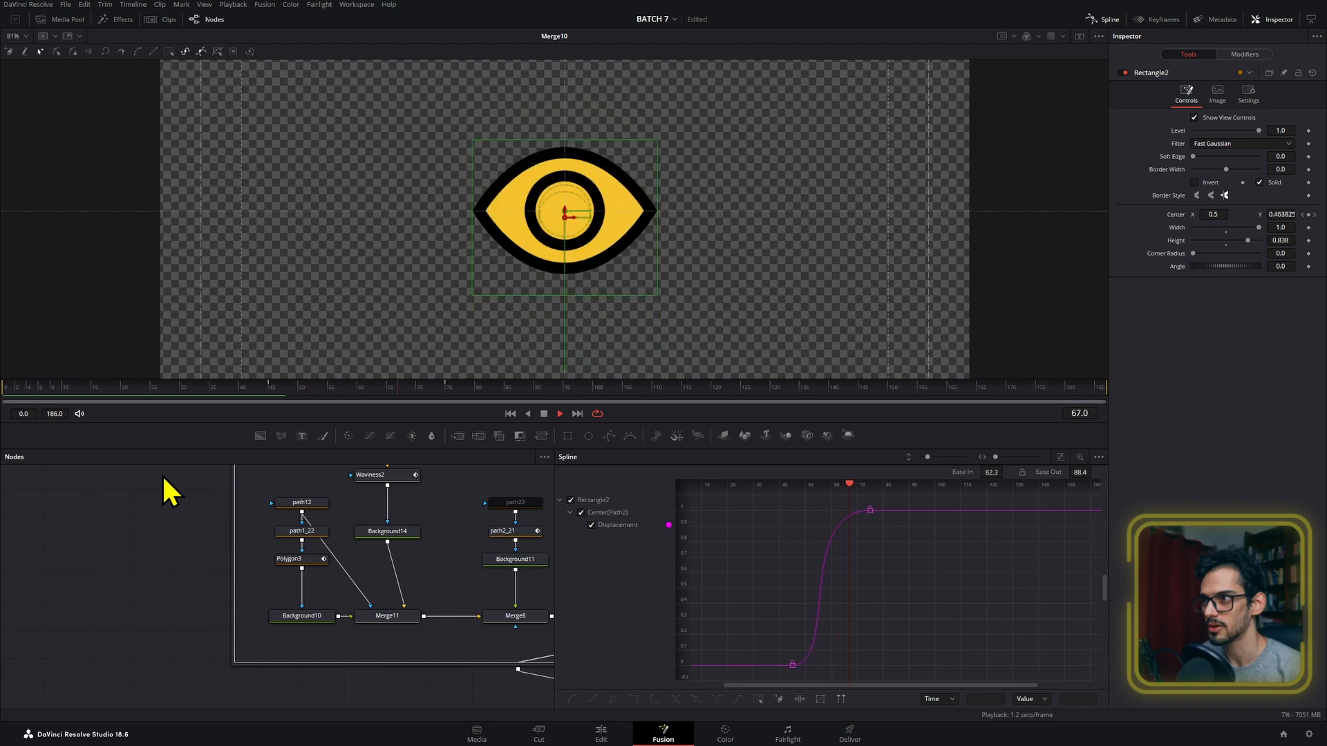
pyautogui.click(163, 476)
pyautogui.press('space')
pyautogui.scroll(-3, 233, 529)
pyautogui.click(226, 387)
pyautogui.press('space')
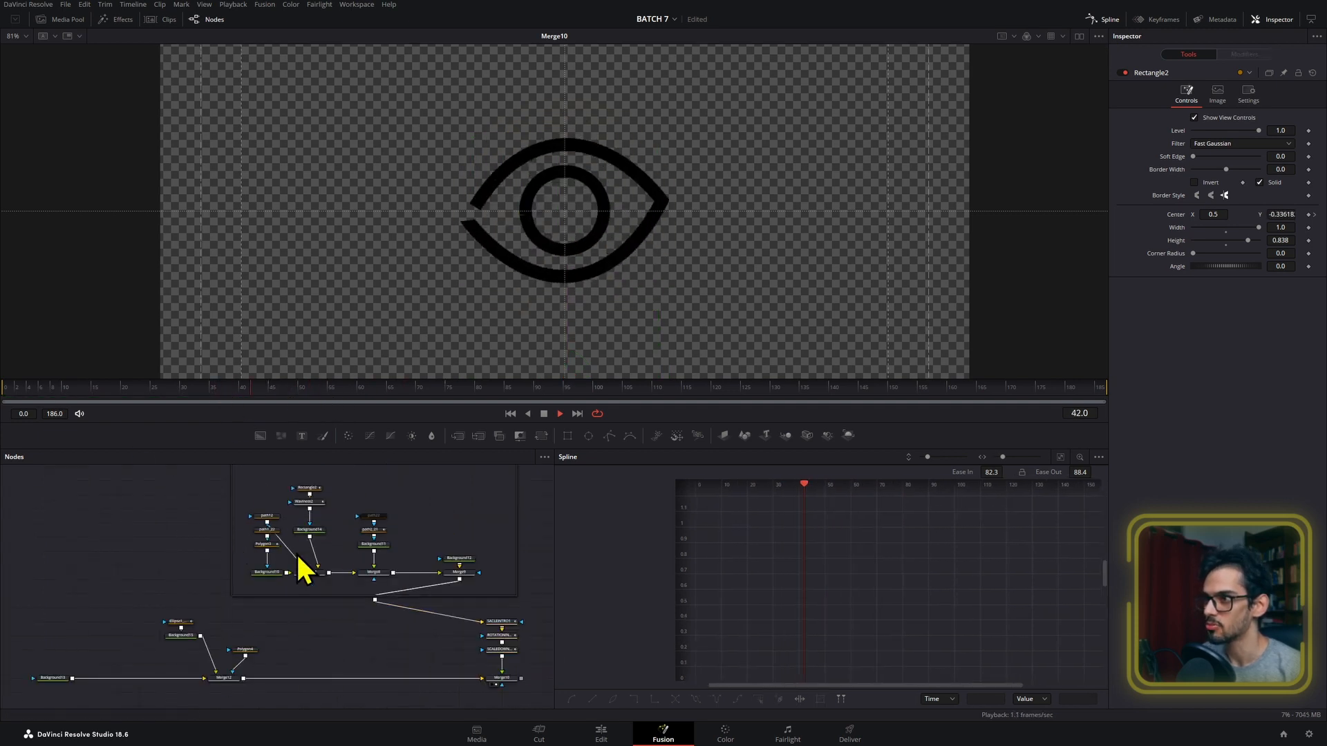
pyautogui.moveTo(336, 391)
pyautogui.mouseDown()
pyautogui.moveTo(302, 395)
pyautogui.moveTo(352, 391)
pyautogui.mouseUp()
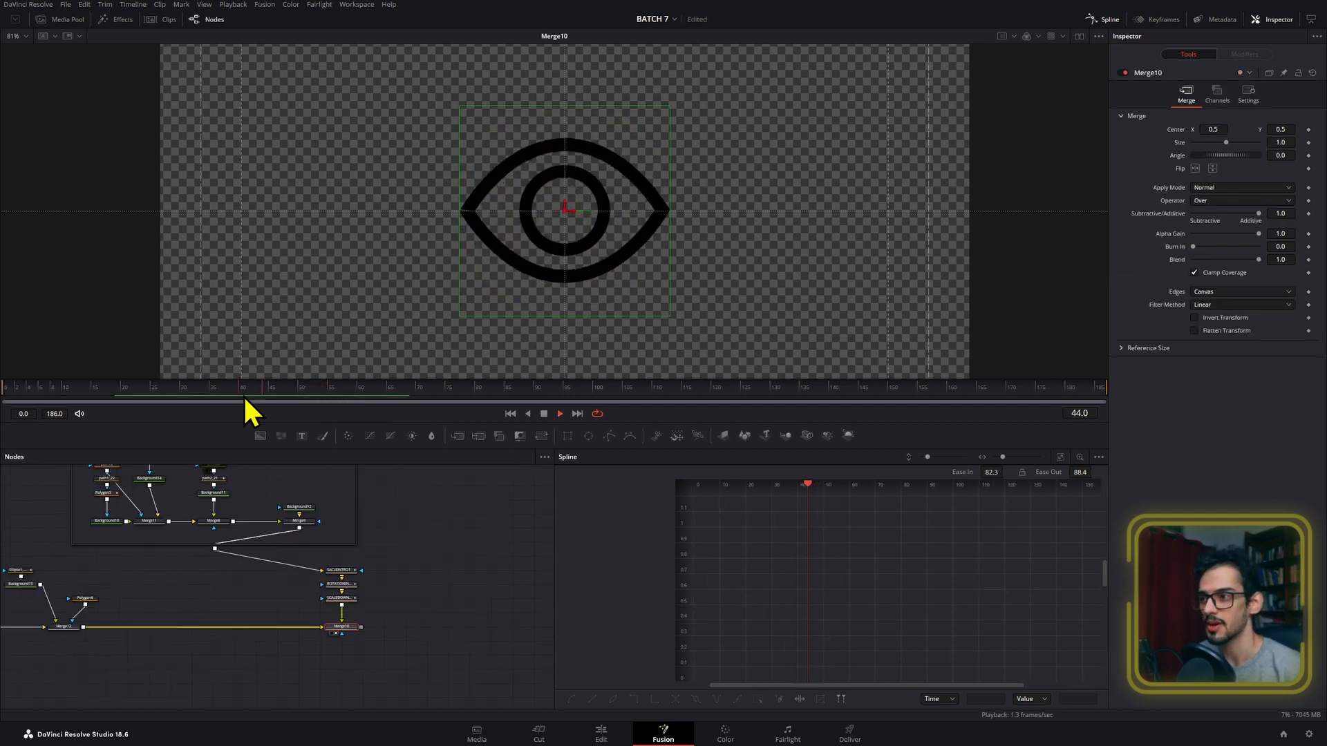
# - Set Background13's Alpha to 1.0 and its color to dark green with Red 0.192156, Green 0.333333 and Blue 0.17647
pyautogui.moveTo(216, 556); pyautogui.dragTo(517, 550)
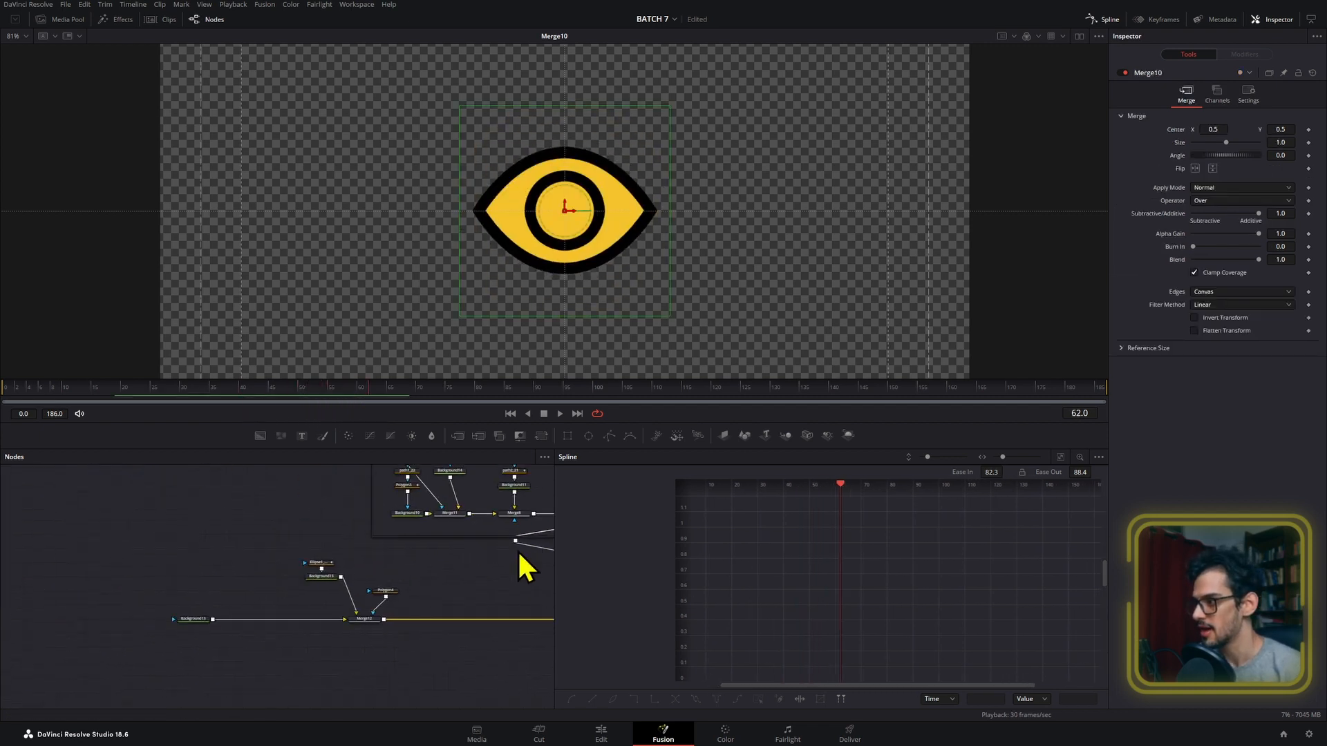
pyautogui.click(194, 620)
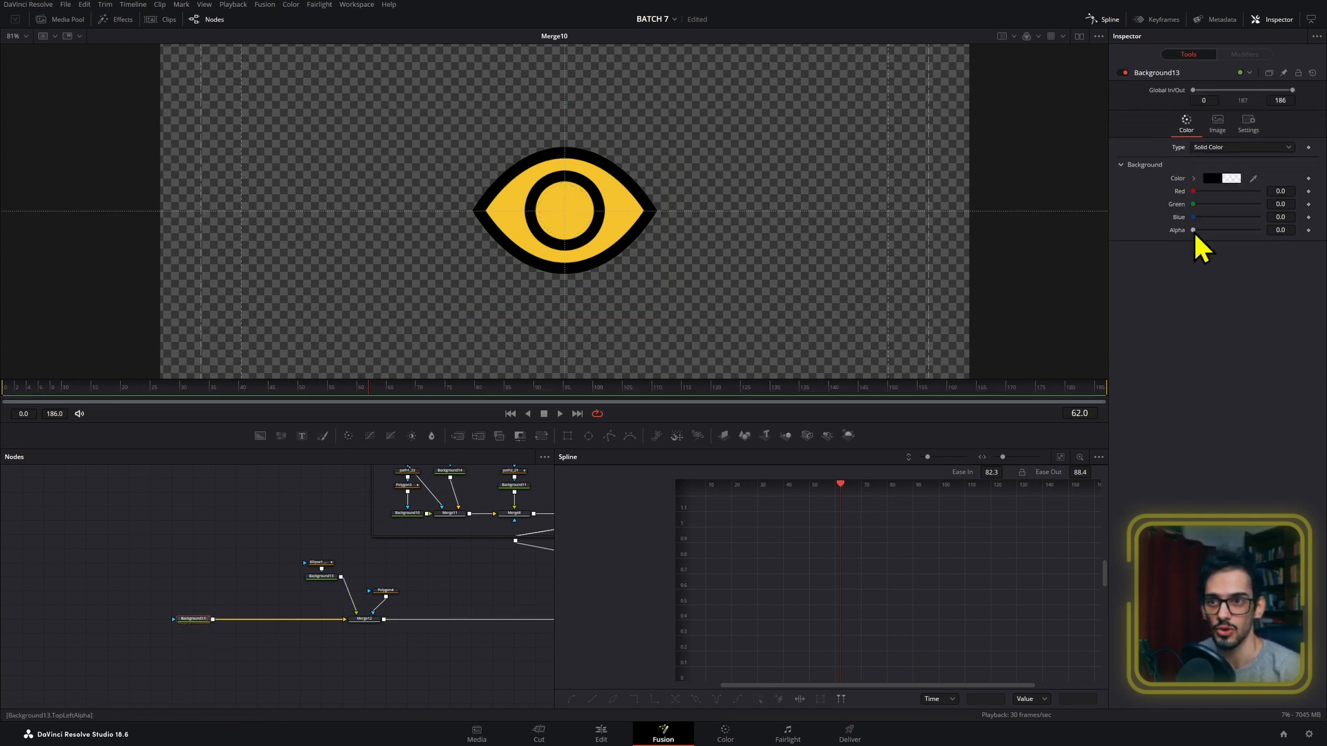
pyautogui.moveTo(1194, 230); pyautogui.dragTo(1261, 230)
pyautogui.click(1228, 179)
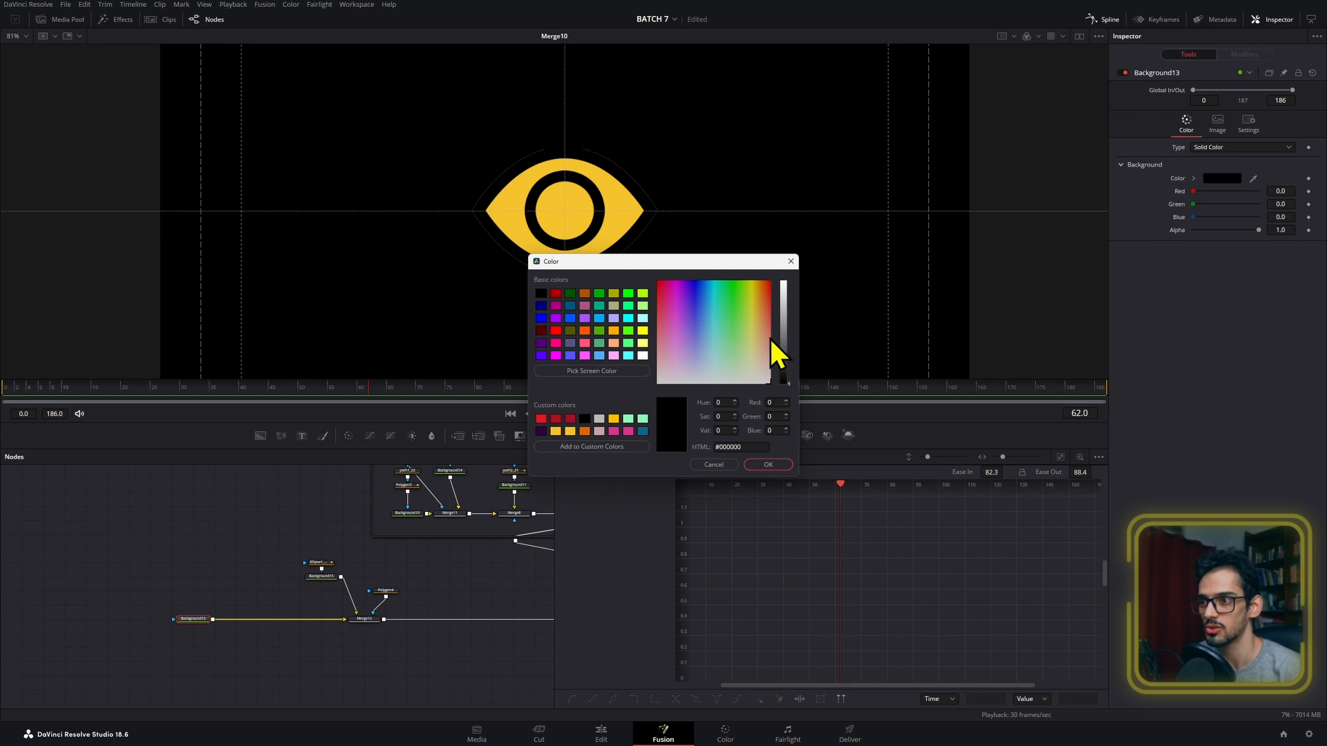
pyautogui.moveTo(785, 367); pyautogui.dragTo(734, 336)
pyautogui.click(766, 464)
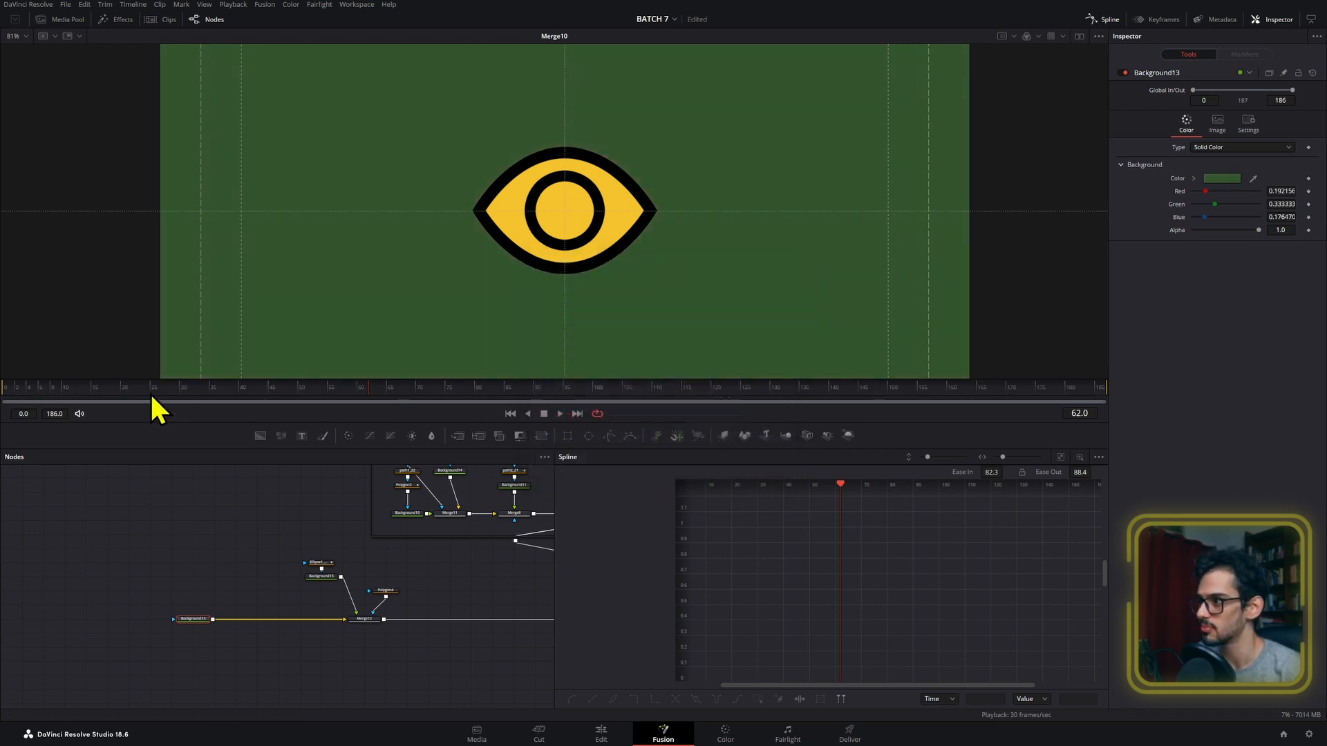
# - Play the animation from the first frame over the green background
pyautogui.moveTo(151, 392); pyautogui.dragTo(4, 395)
pyautogui.press('space')
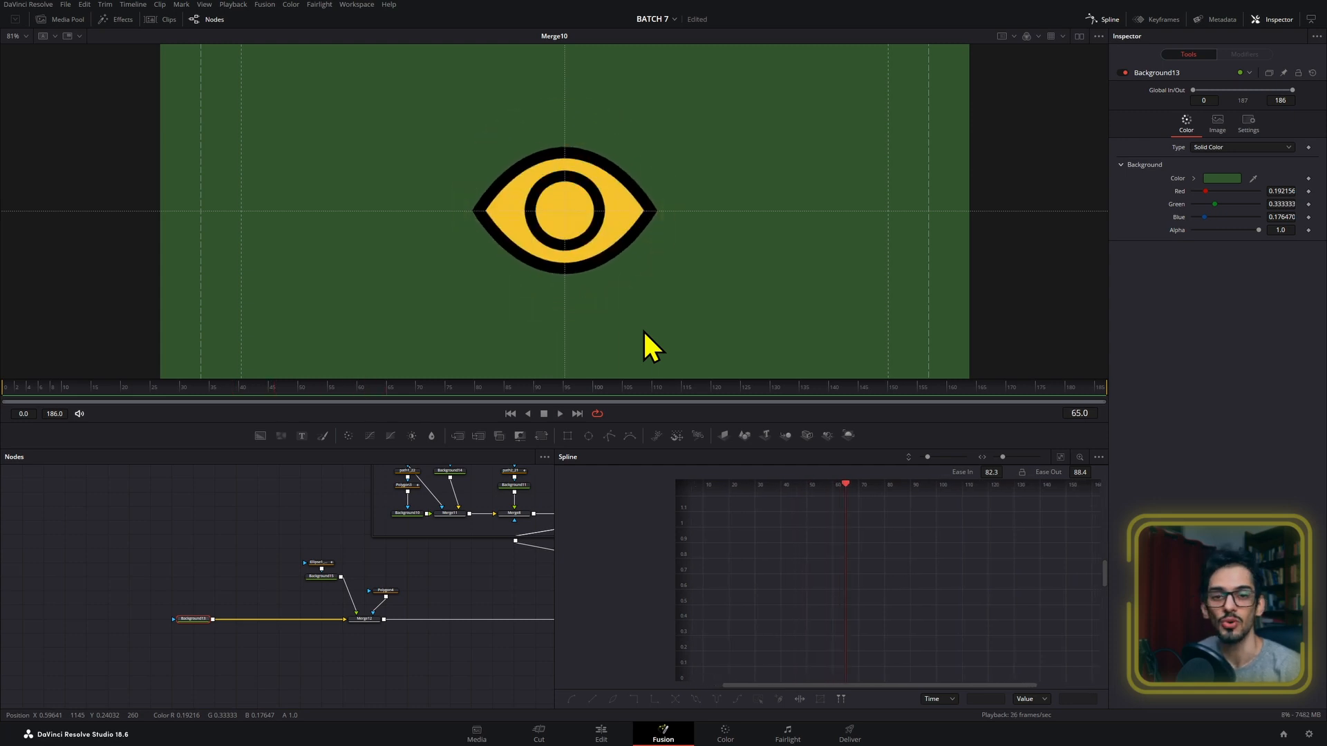
pyautogui.scroll(-2, 516, 242)
pyautogui.moveTo(517, 242); pyautogui.dragTo(441, 293)
# - Try a magenta color on the eye outline's Background10 node, and undo the color change
pyautogui.moveTo(432, 515); pyautogui.dragTo(354, 575)
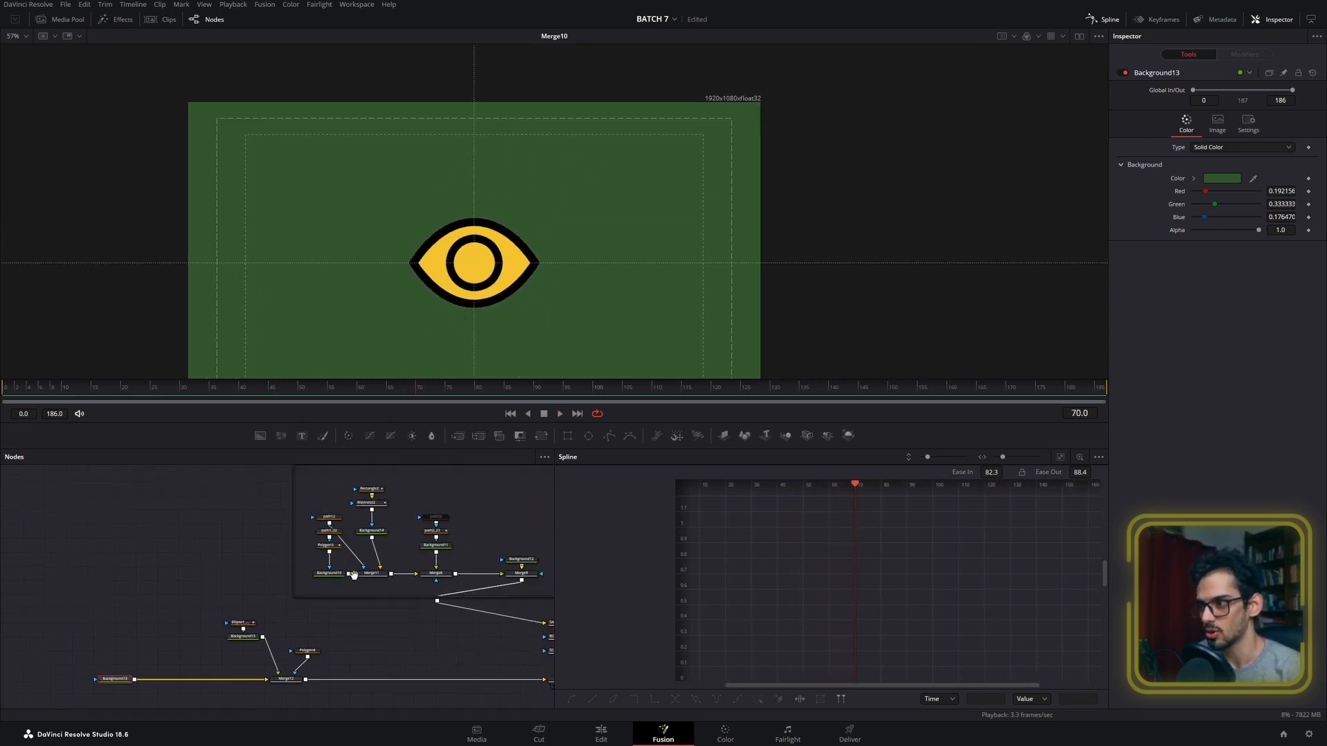
pyautogui.scroll(2, 354, 575)
pyautogui.click(291, 597)
pyautogui.click(1221, 179)
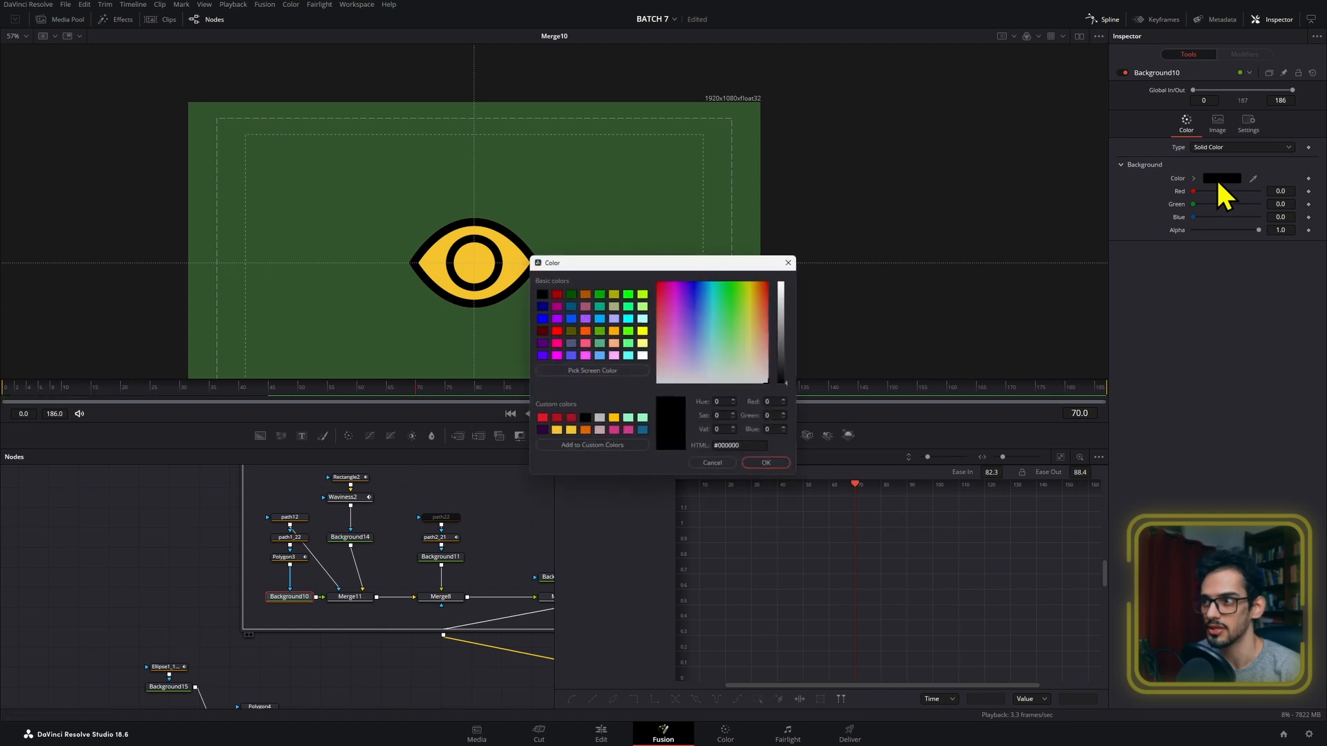
pyautogui.click(599, 418)
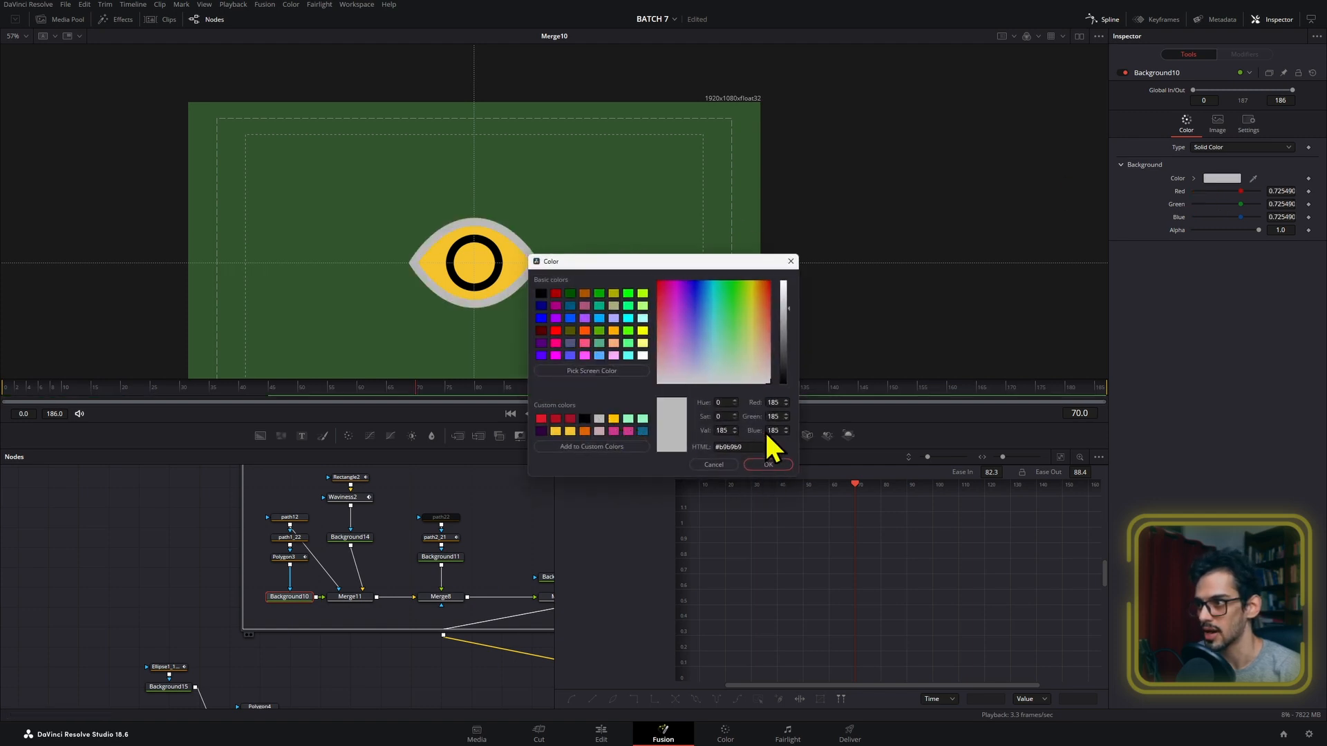
pyautogui.click(760, 310)
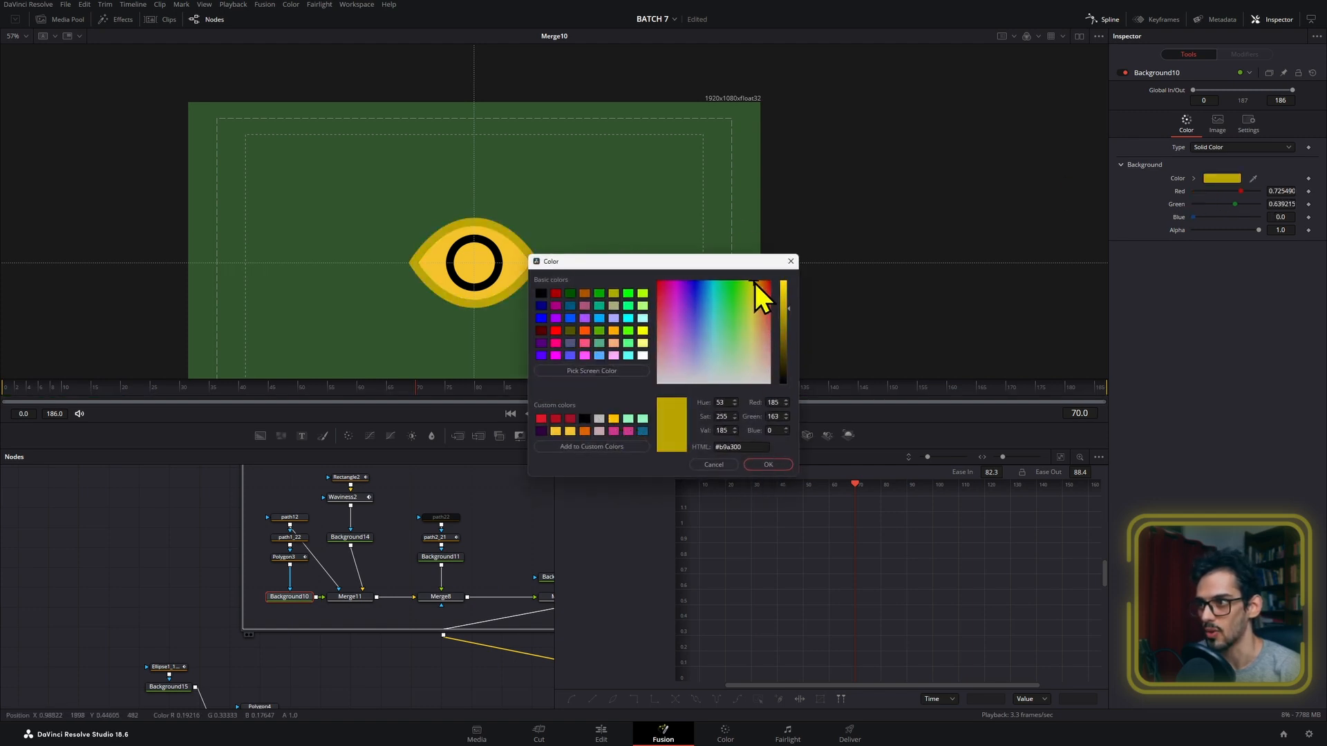
pyautogui.click(703, 295)
pyautogui.moveTo(704, 295); pyautogui.dragTo(670, 292)
pyautogui.click(767, 464)
pyautogui.click(165, 400)
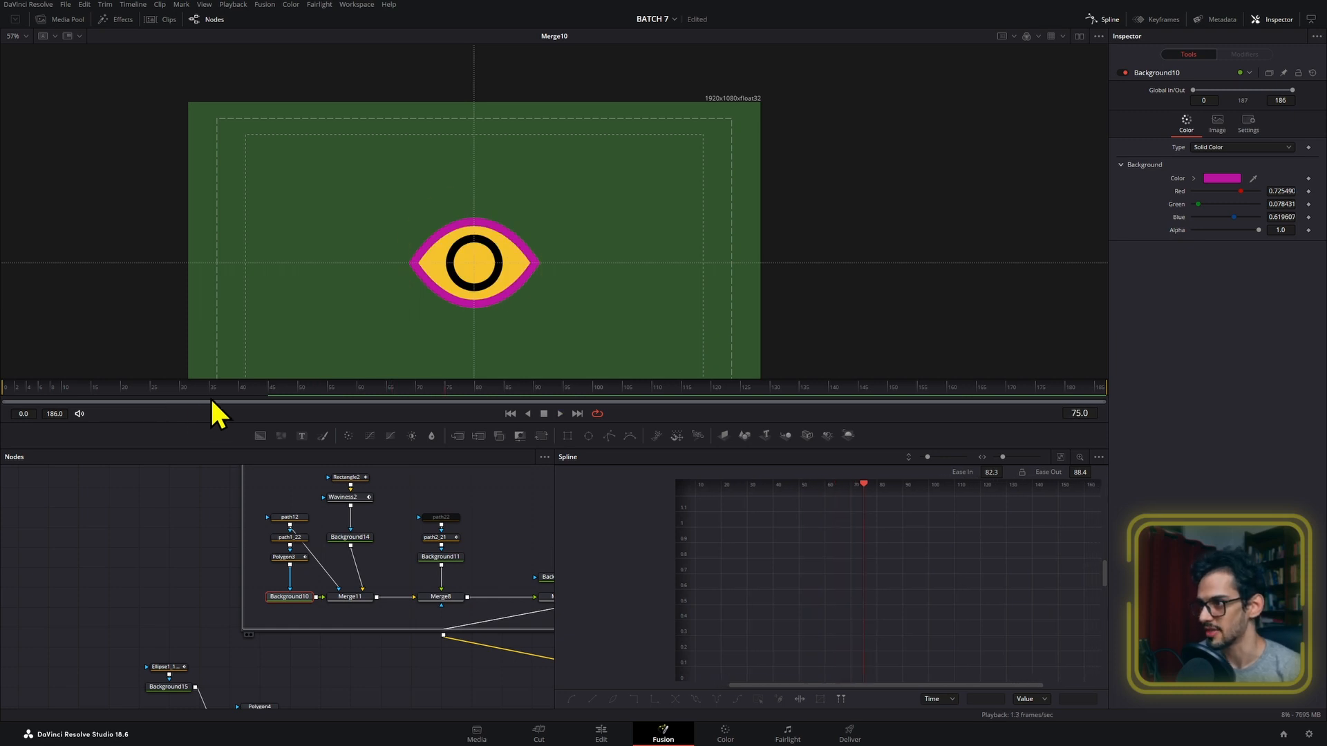
pyautogui.hotkey('ctrl', 'z')
# - Keyframe the inner eye shape of the path1_22 node at frame 80
pyautogui.scroll(-3, 196, 528)
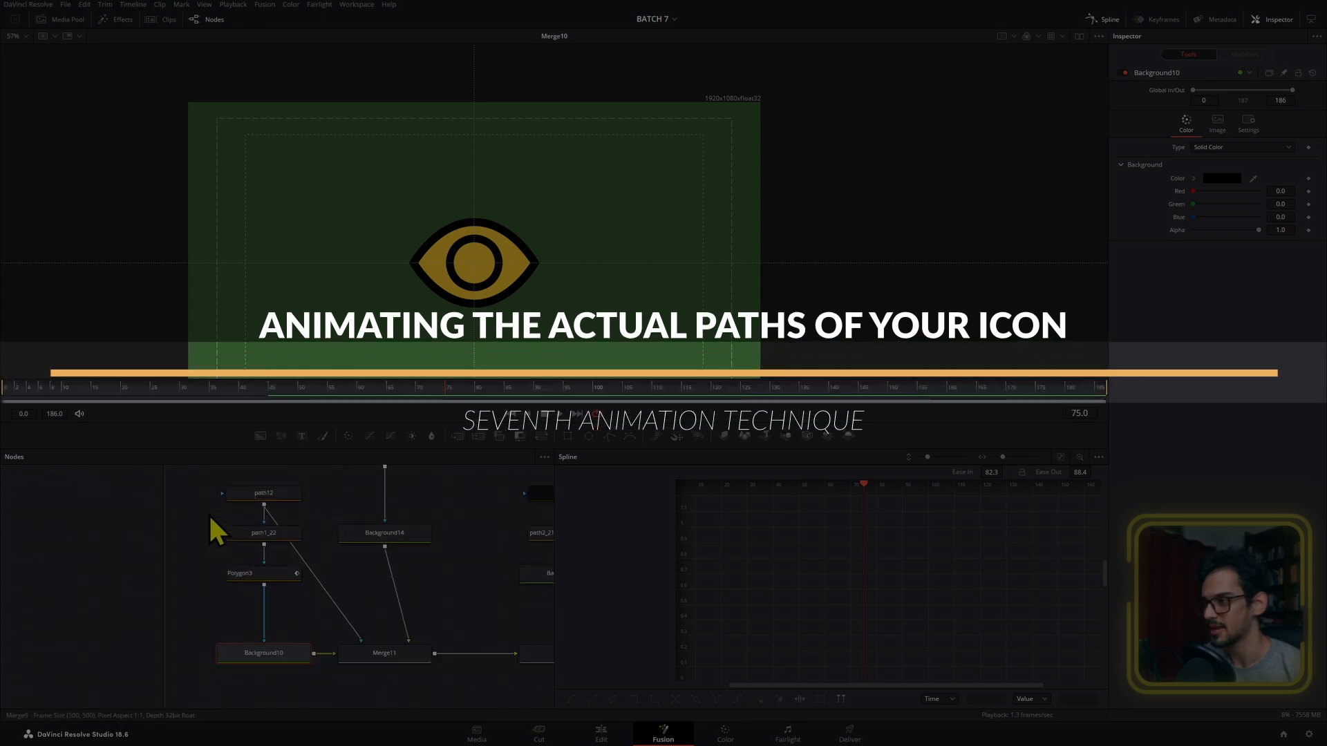
pyautogui.click(276, 495)
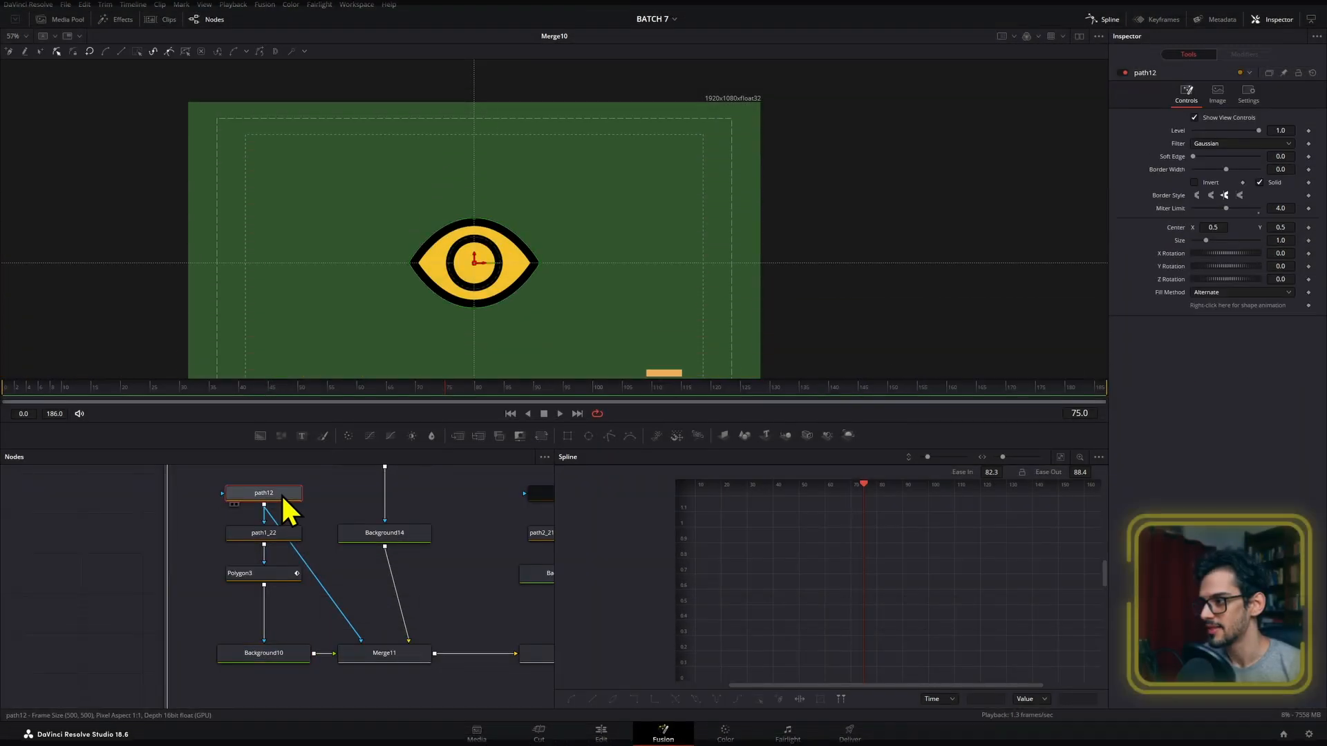
pyautogui.moveTo(324, 515); pyautogui.dragTo(349, 577)
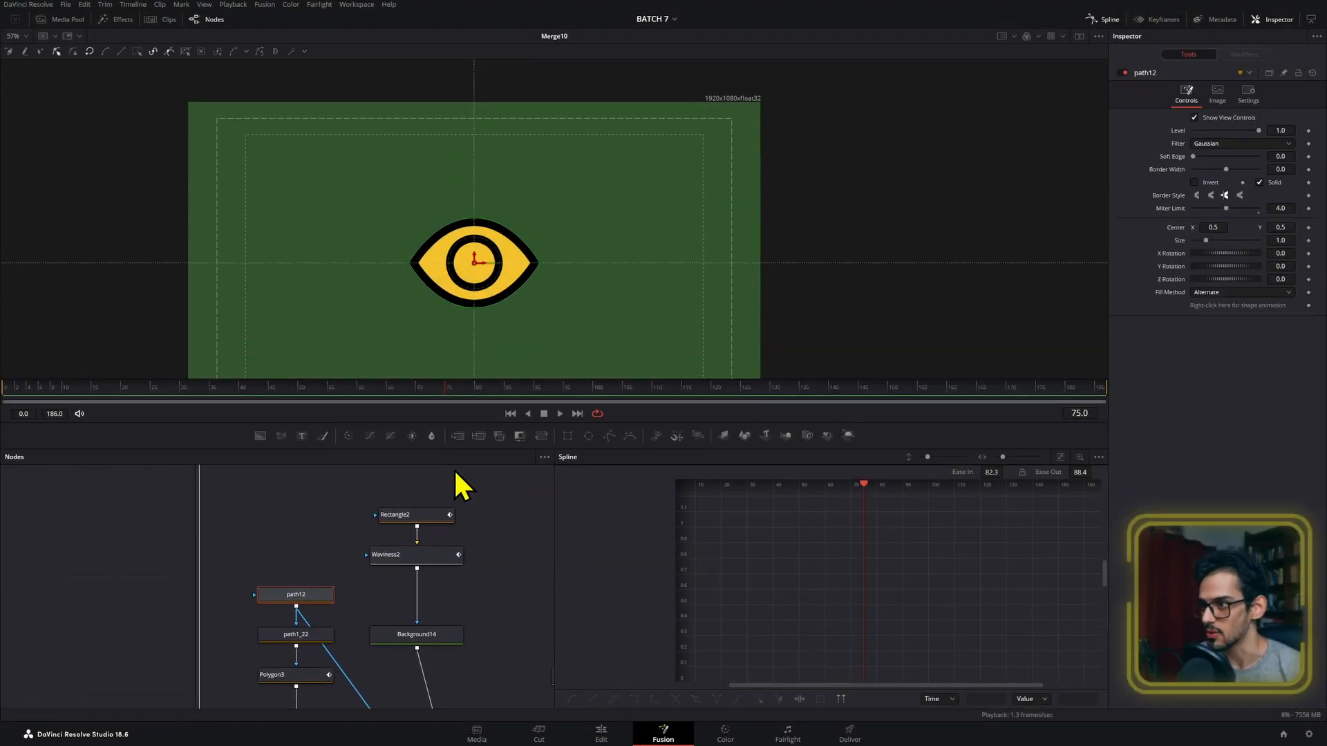
pyautogui.click(317, 634)
pyautogui.scroll(-2, 311, 548)
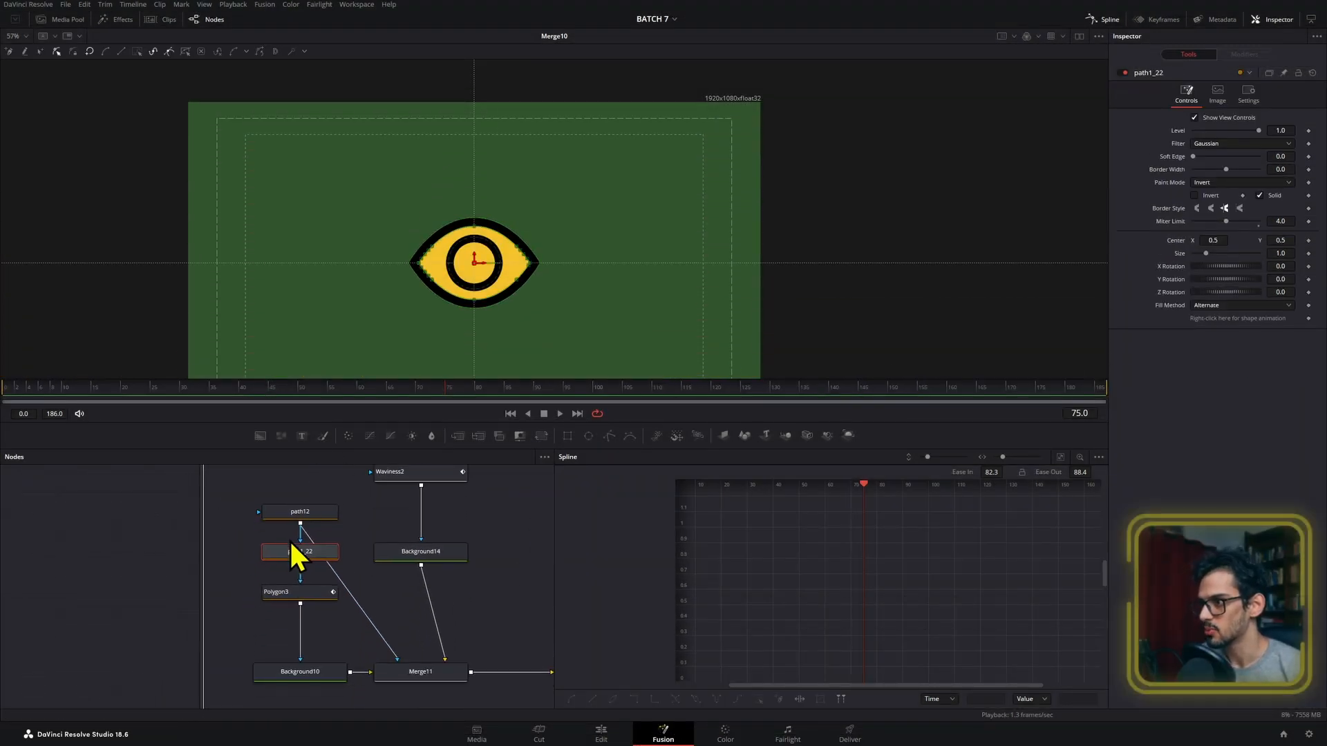
pyautogui.scroll(5, 499, 267)
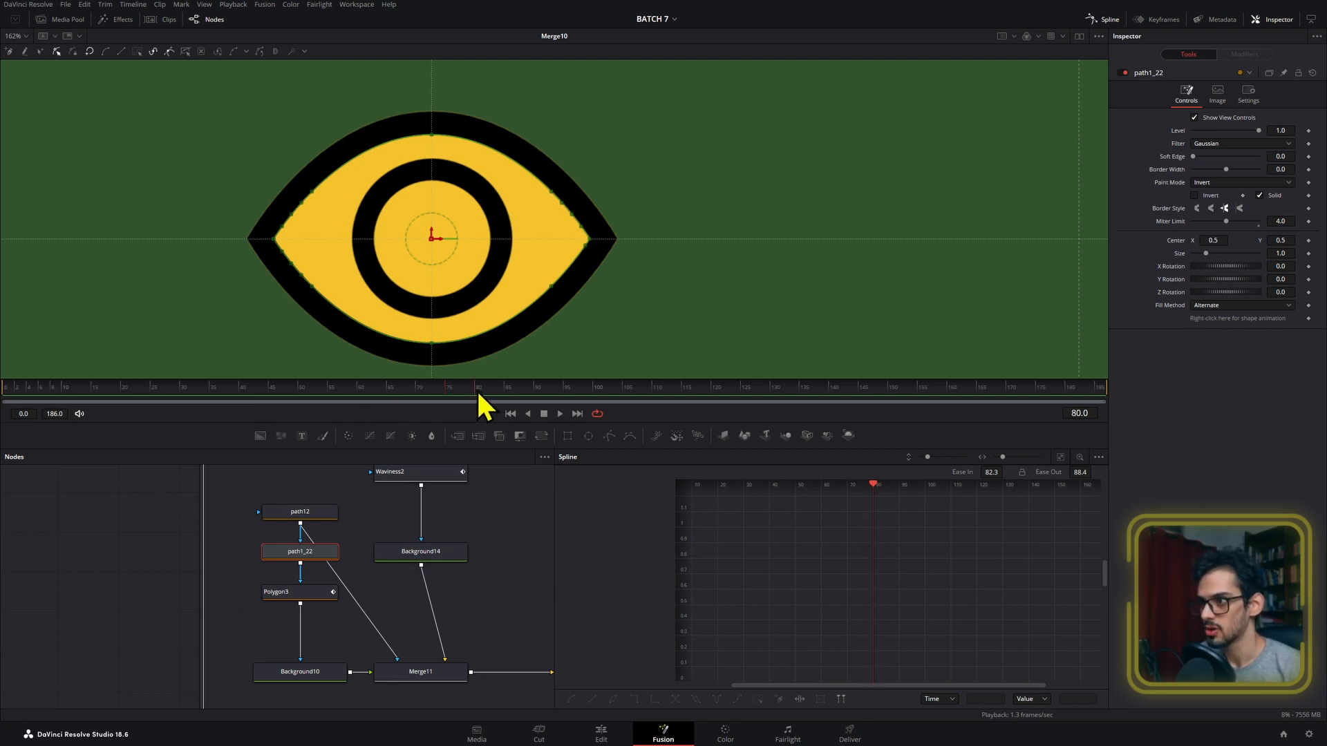
pyautogui.click(1309, 319)
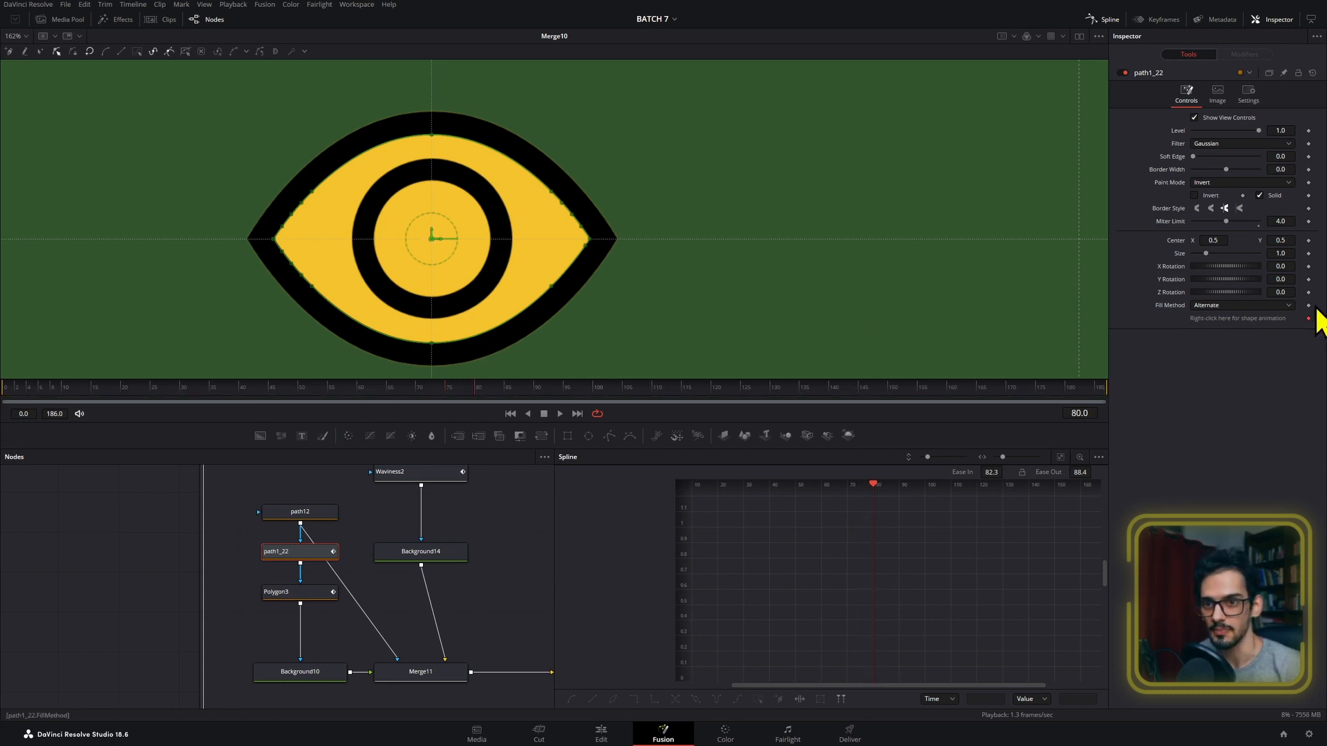
# - At frame 90, move path1_22's bottom point up and its top point down to narrow the inner eye shape
pyautogui.click(533, 399)
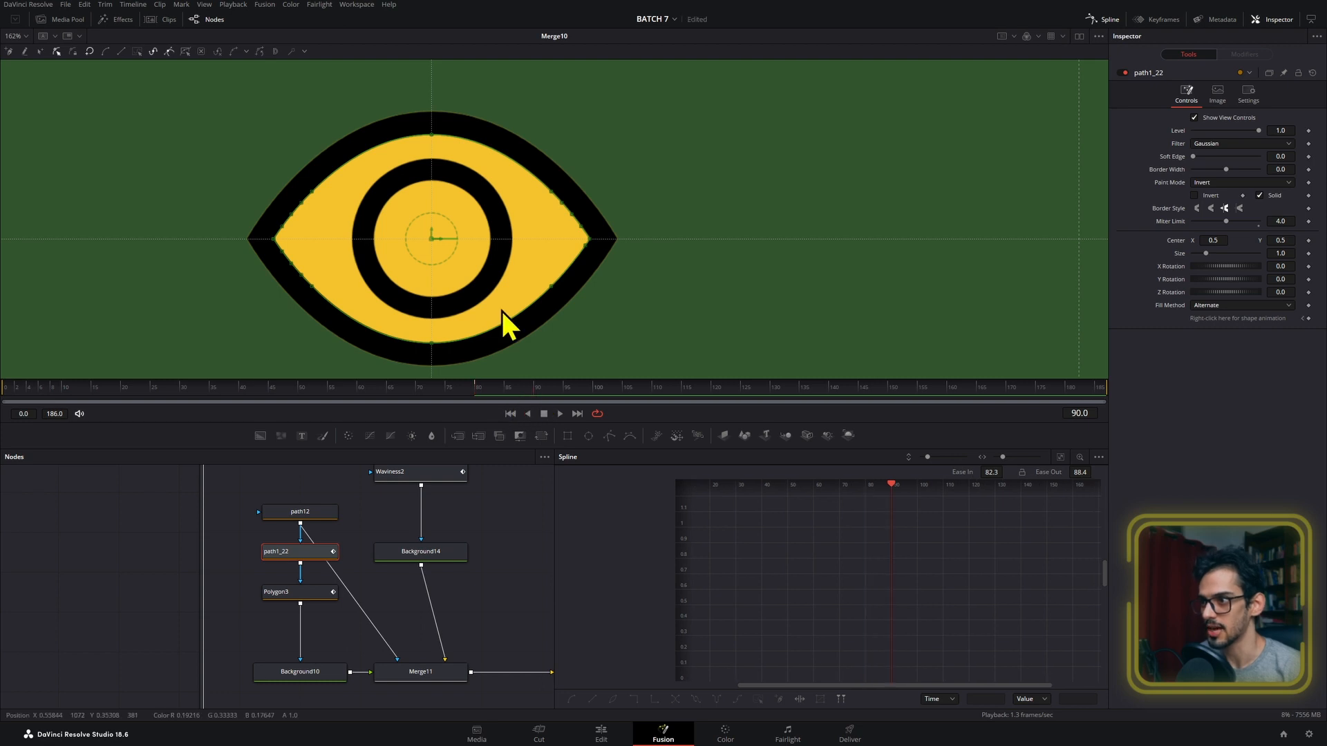
pyautogui.click(432, 330)
pyautogui.moveTo(430, 329)
pyautogui.mouseDown()
pyautogui.moveTo(426, 315)
pyautogui.moveTo(424, 326)
pyautogui.mouseUp()
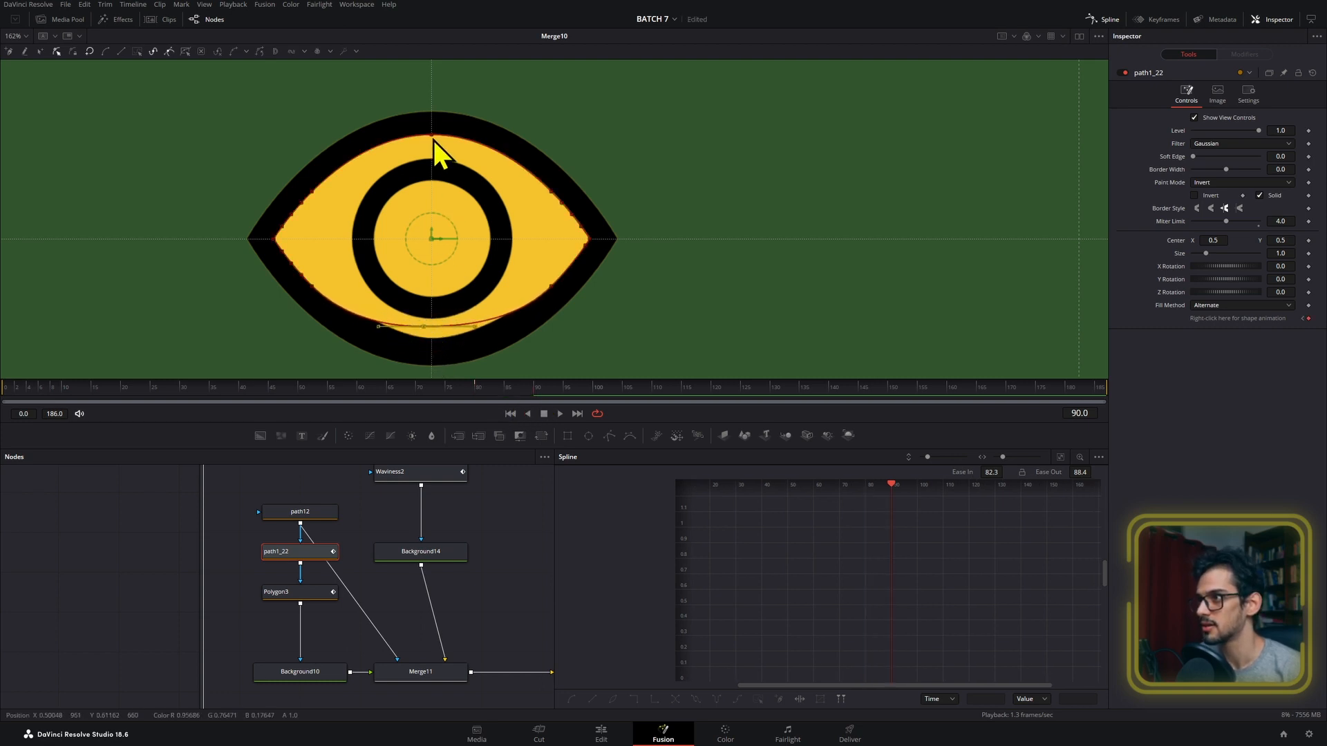
pyautogui.moveTo(434, 140); pyautogui.dragTo(433, 158)
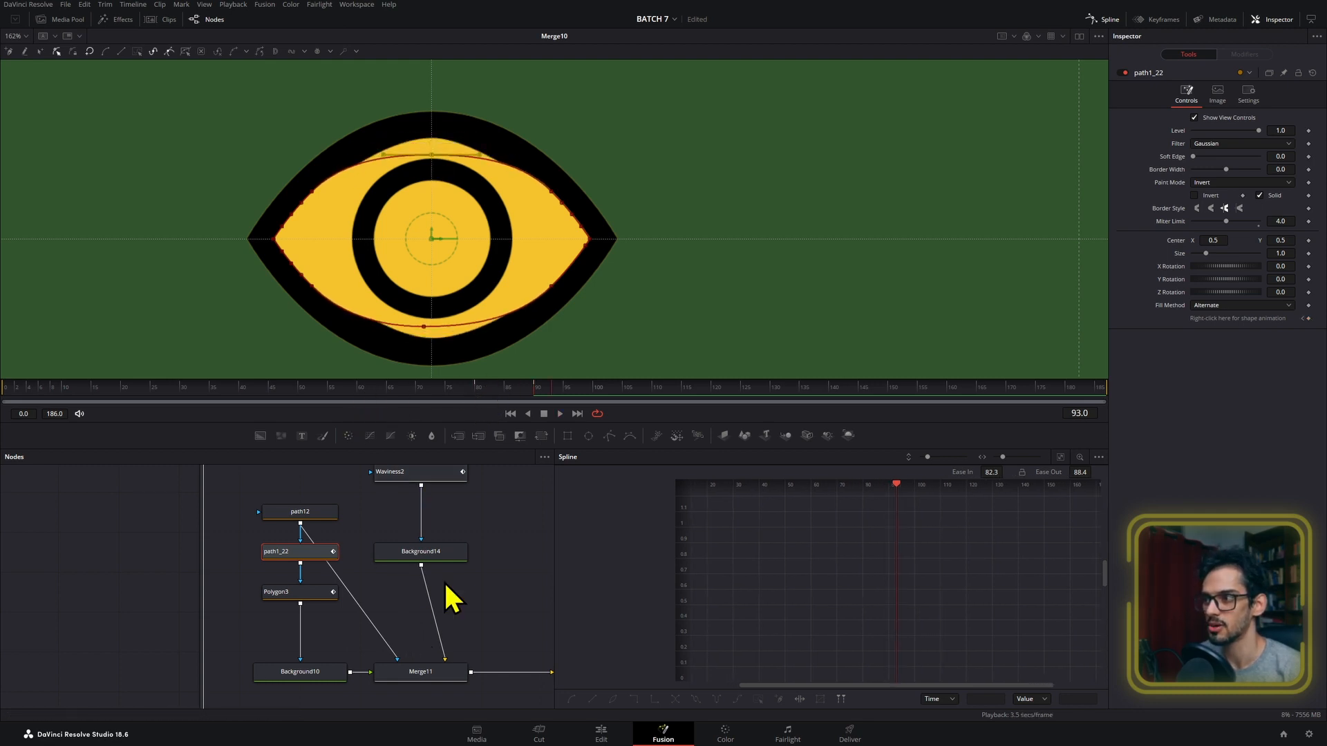
# - Scrub between frames 80 and 90 and compare the path1_22 and Polygon3 nodes to examine the eye's outline
pyautogui.moveTo(471, 585); pyautogui.dragTo(440, 588)
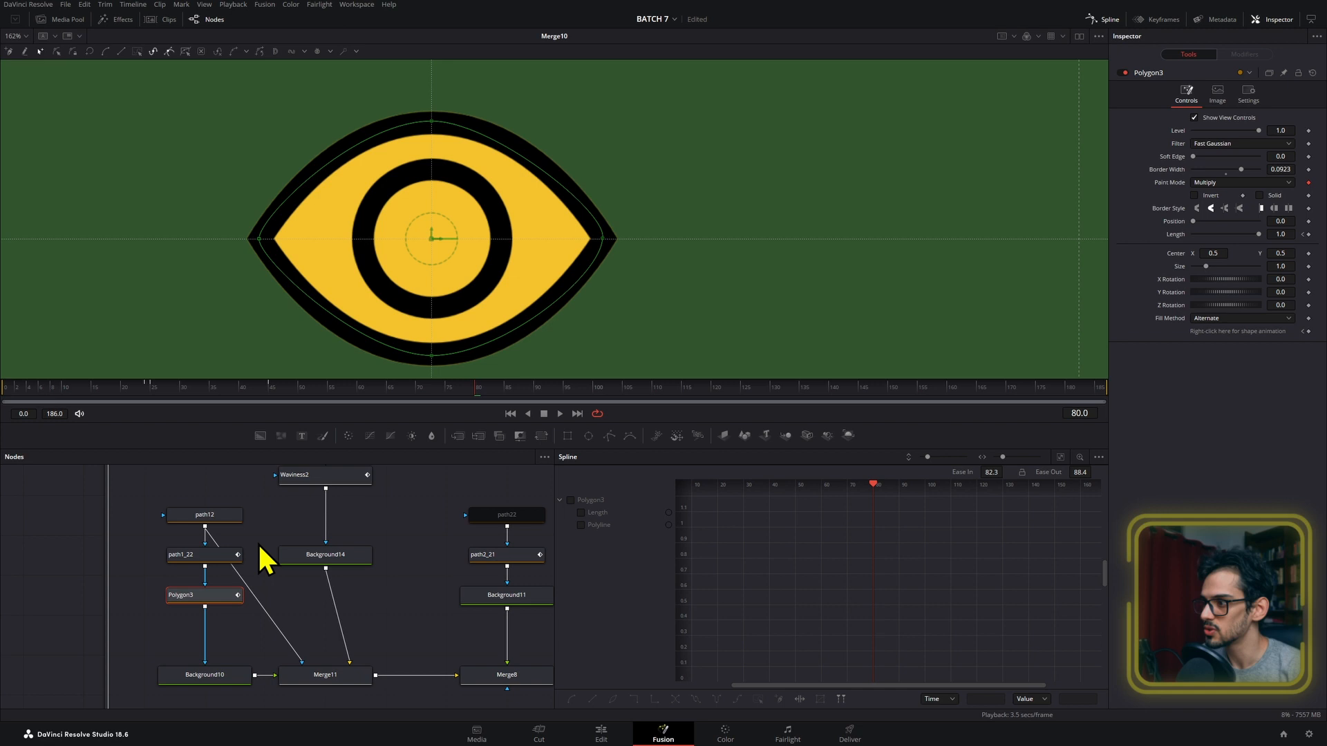
pyautogui.click(212, 555)
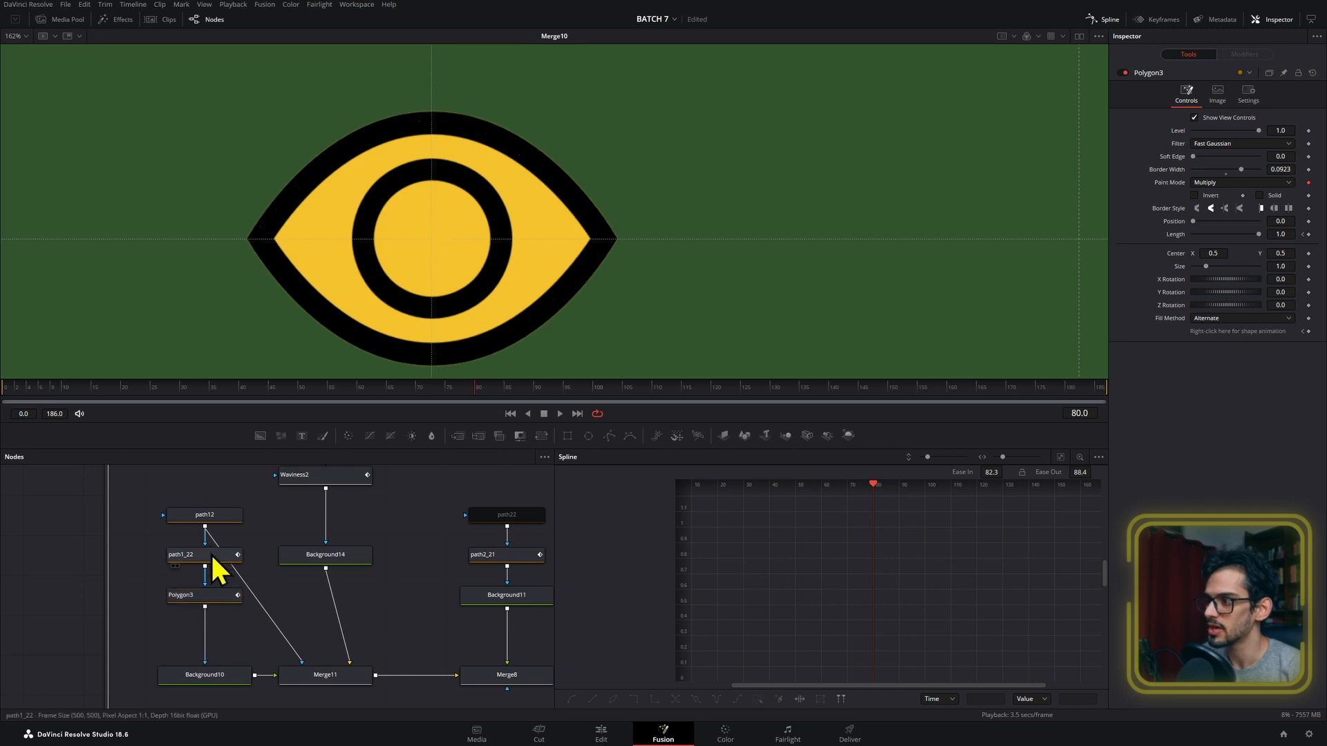
pyautogui.moveTo(481, 387); pyautogui.dragTo(534, 387)
pyautogui.click(219, 598)
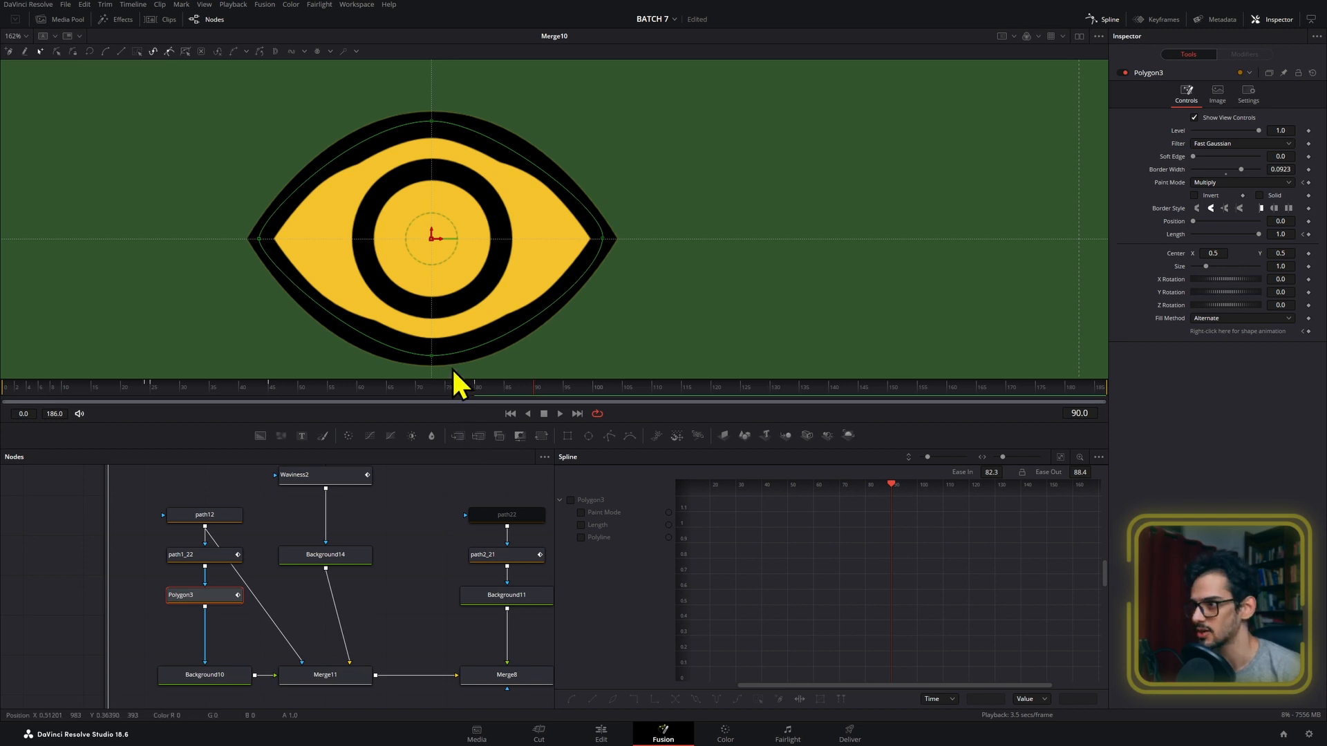
pyautogui.click(468, 388)
pyautogui.moveTo(469, 389)
pyautogui.mouseDown()
pyautogui.moveTo(508, 389)
pyautogui.moveTo(478, 389)
pyautogui.mouseUp()
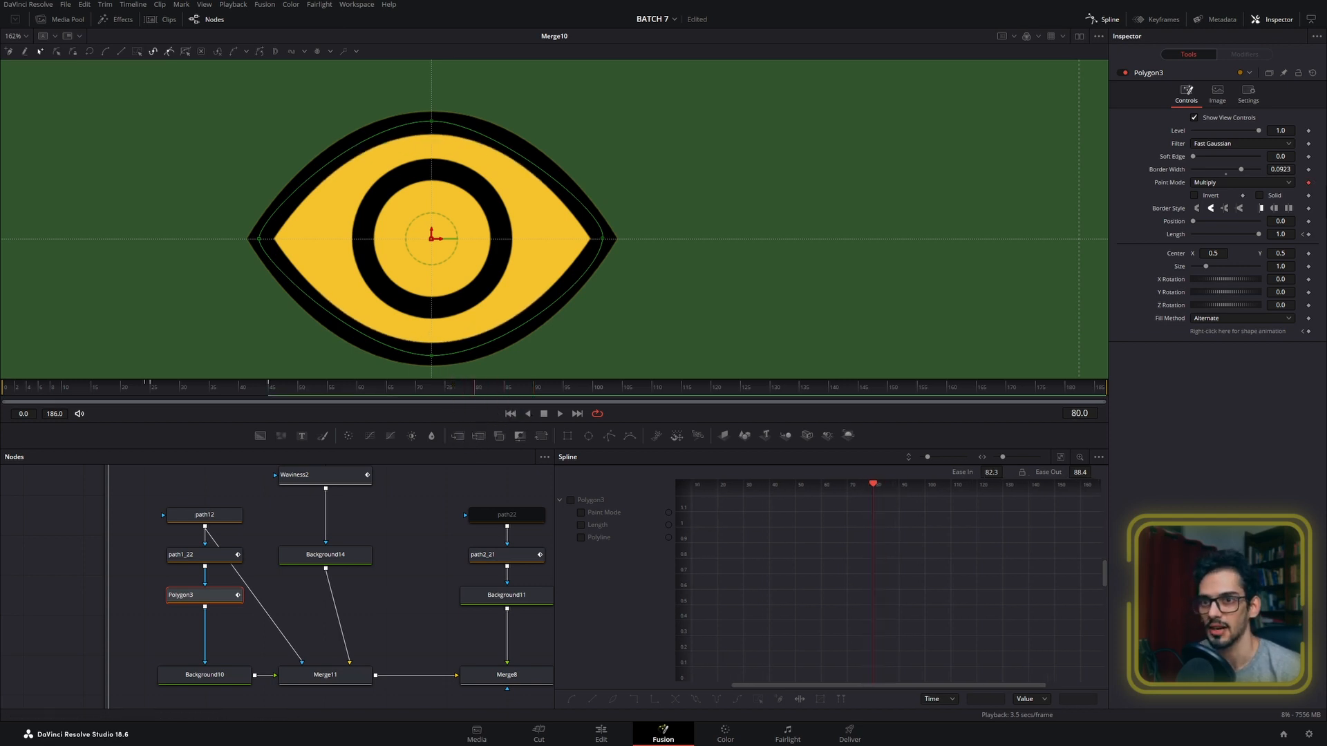
pyautogui.click(195, 598)
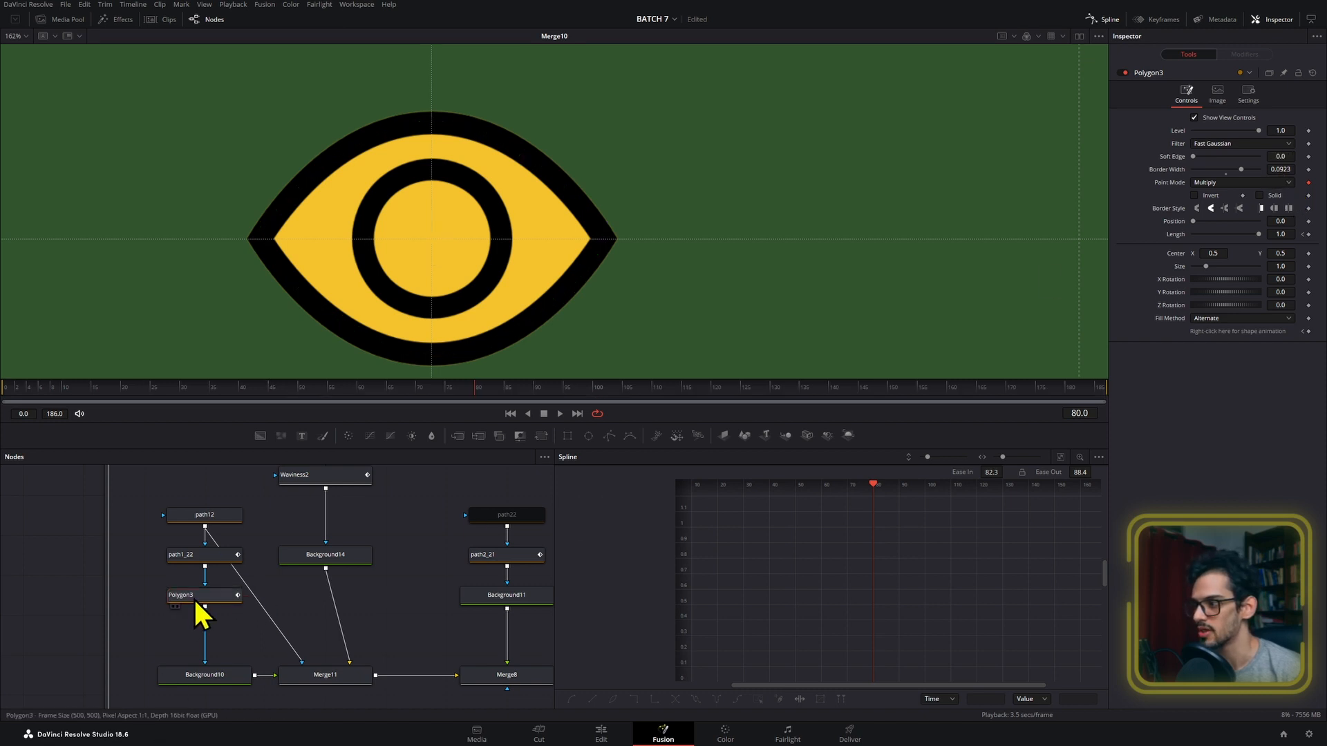
pyautogui.click(206, 555)
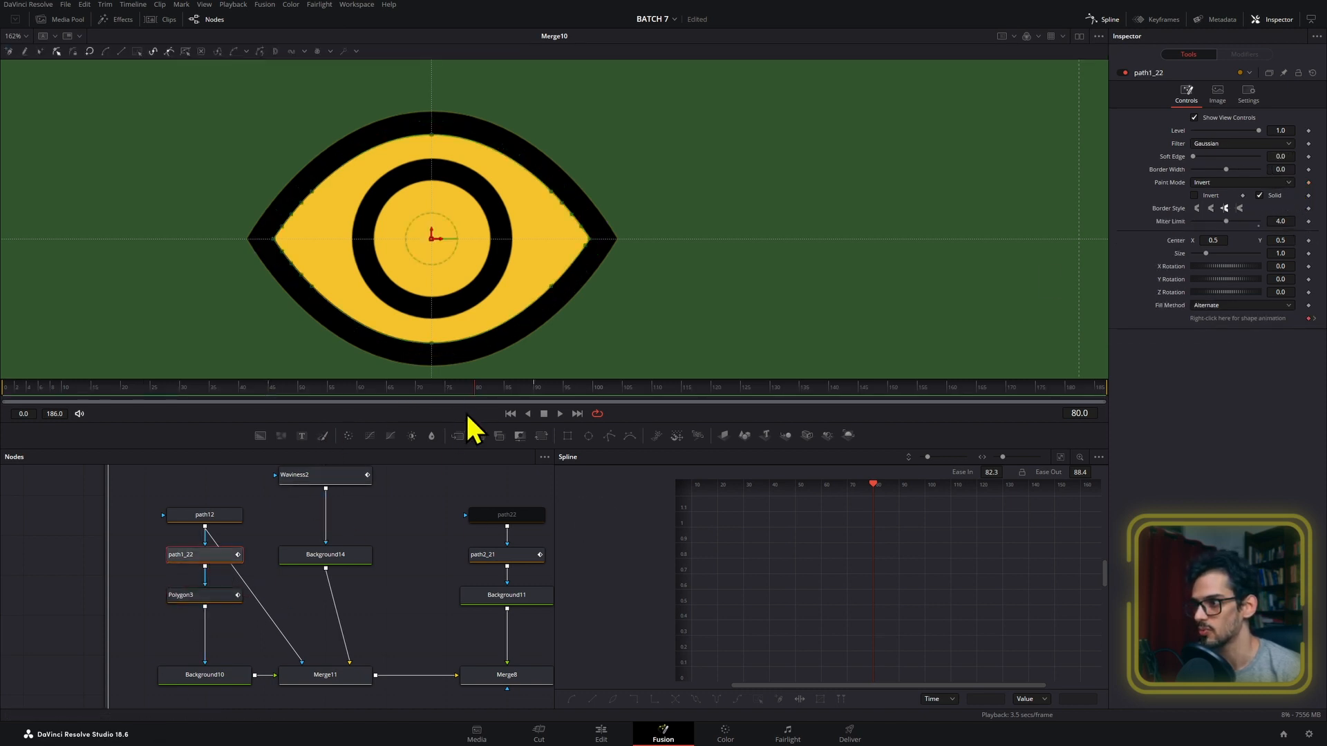
# - Keyframe Polygon3's Border Width, raise it to 0.1427, and check the outline against path1_22 at frame 90
pyautogui.click(190, 595)
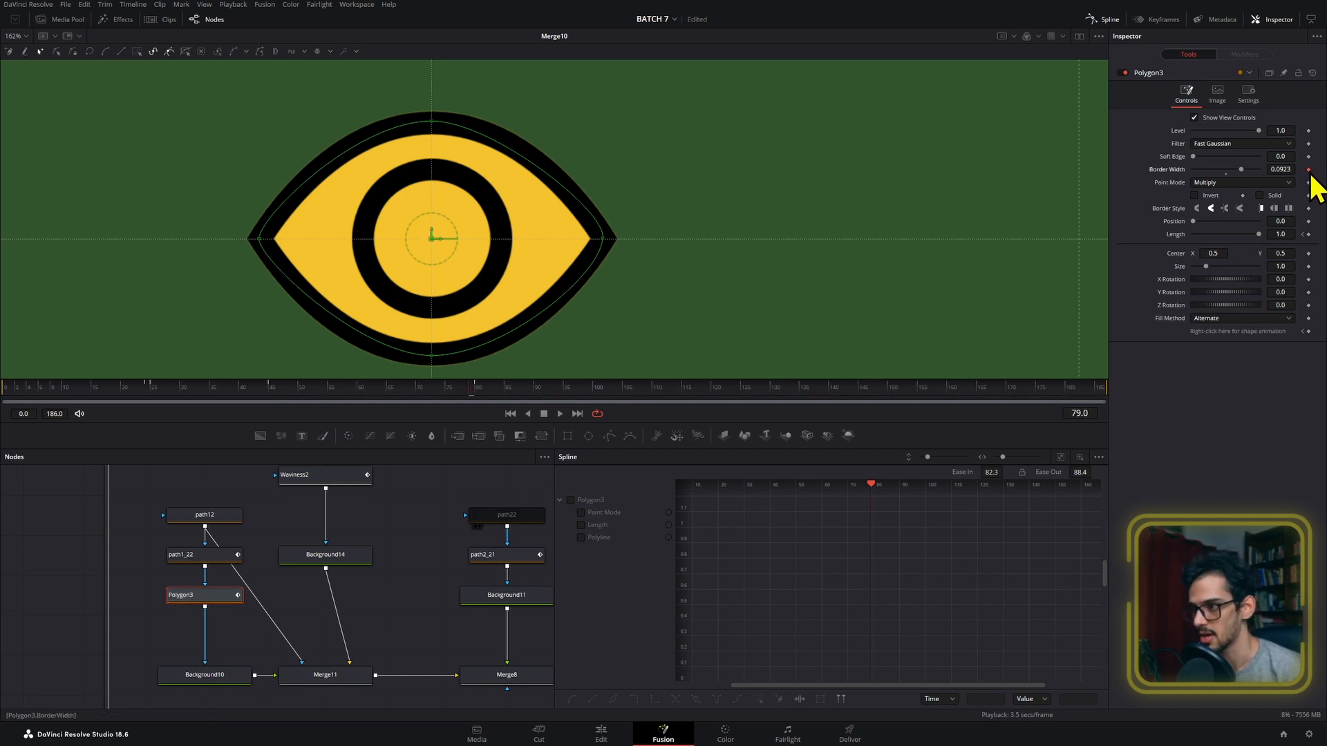
pyautogui.moveTo(1285, 169); pyautogui.dragTo(1287, 170)
pyautogui.click(225, 555)
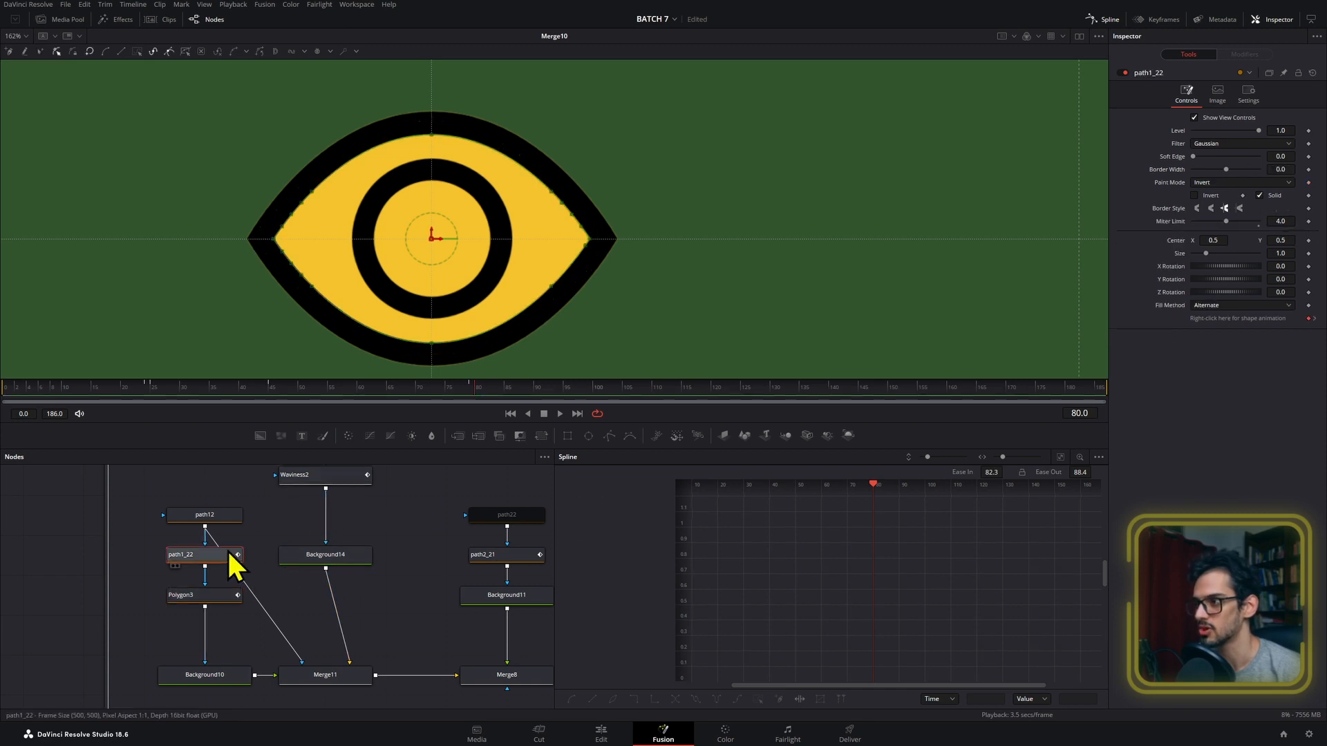
pyautogui.moveTo(480, 392); pyautogui.dragTo(538, 392)
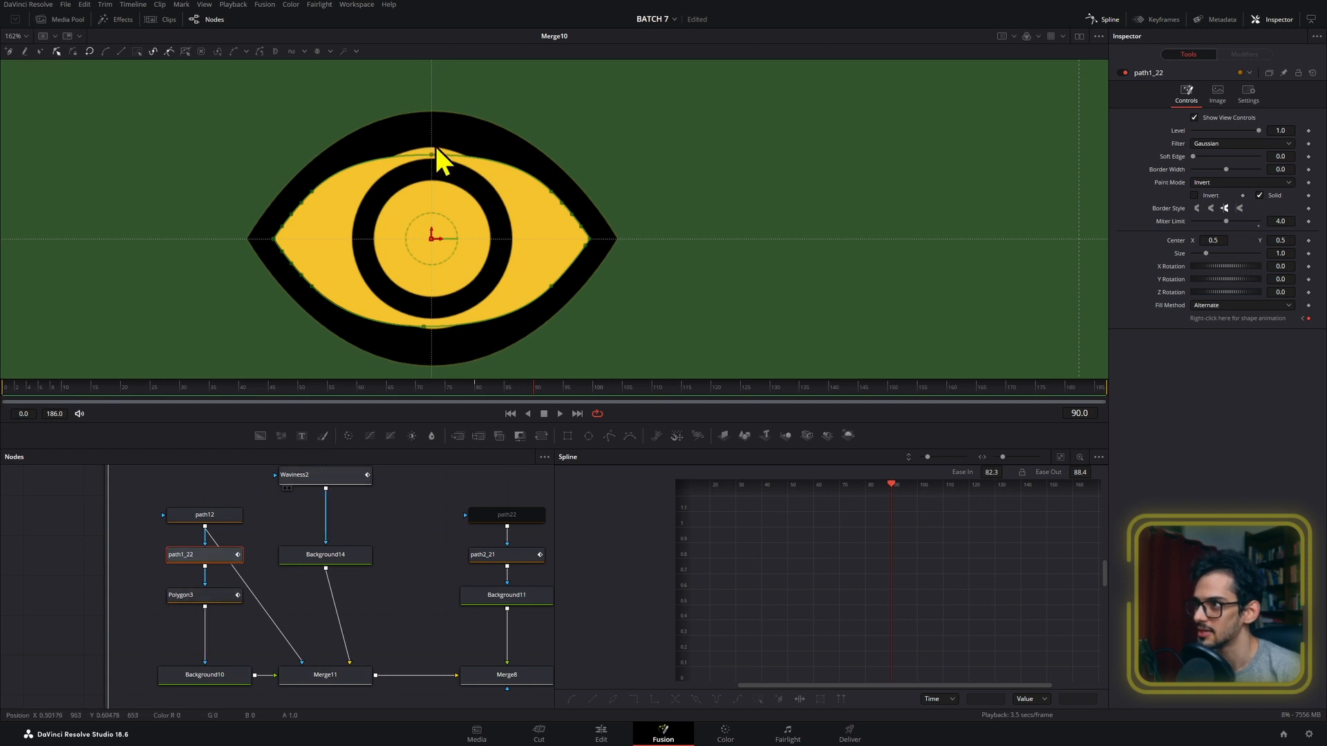
# - Set Polygon3's Border Width to 0.1775 at frame 80 and scrub through the narrowing eye shape
pyautogui.click(213, 591)
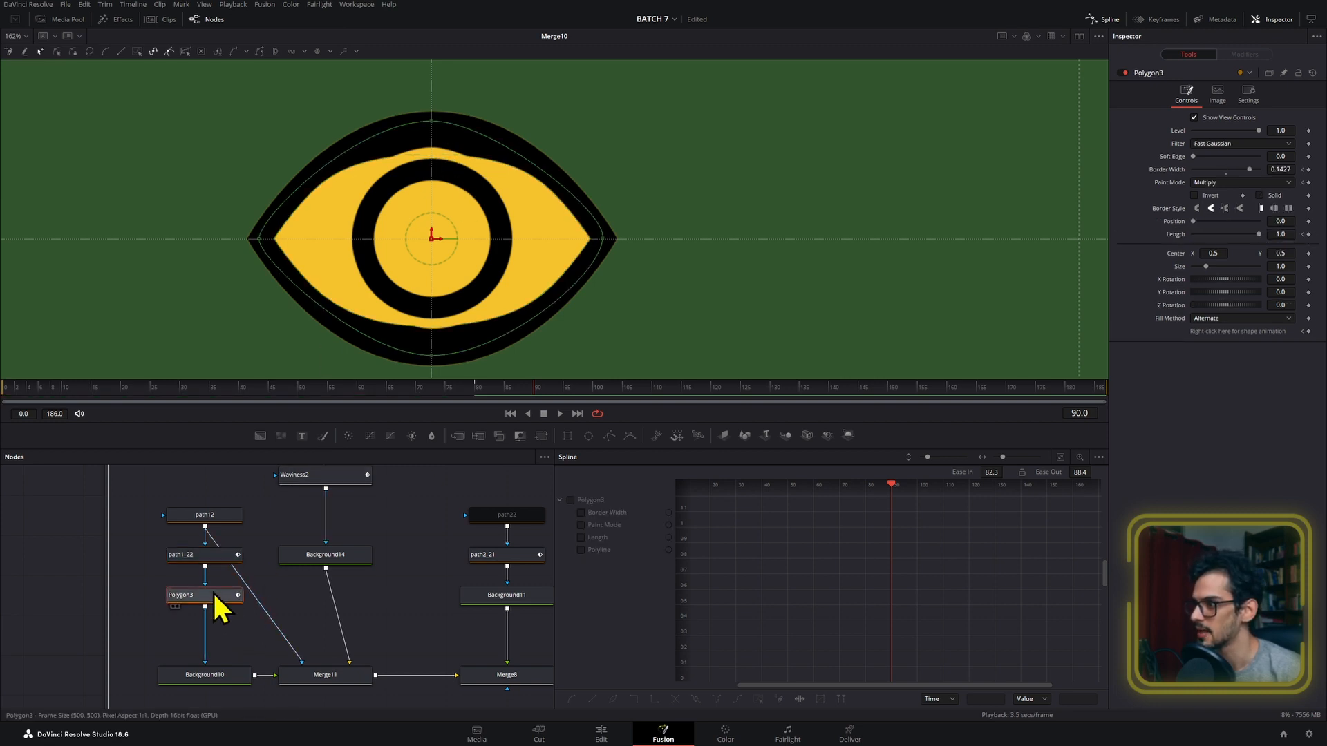
pyautogui.click(479, 394)
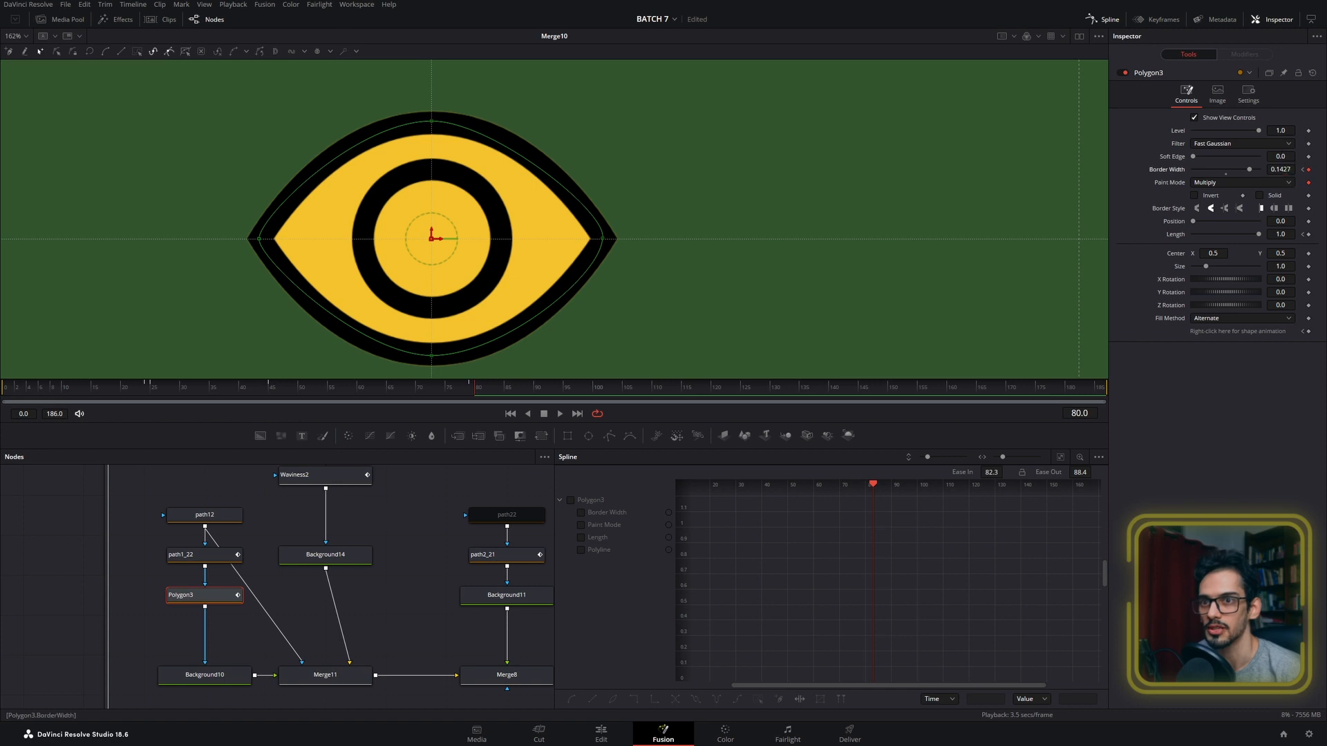
pyautogui.moveTo(1285, 170); pyautogui.dragTo(1300, 170)
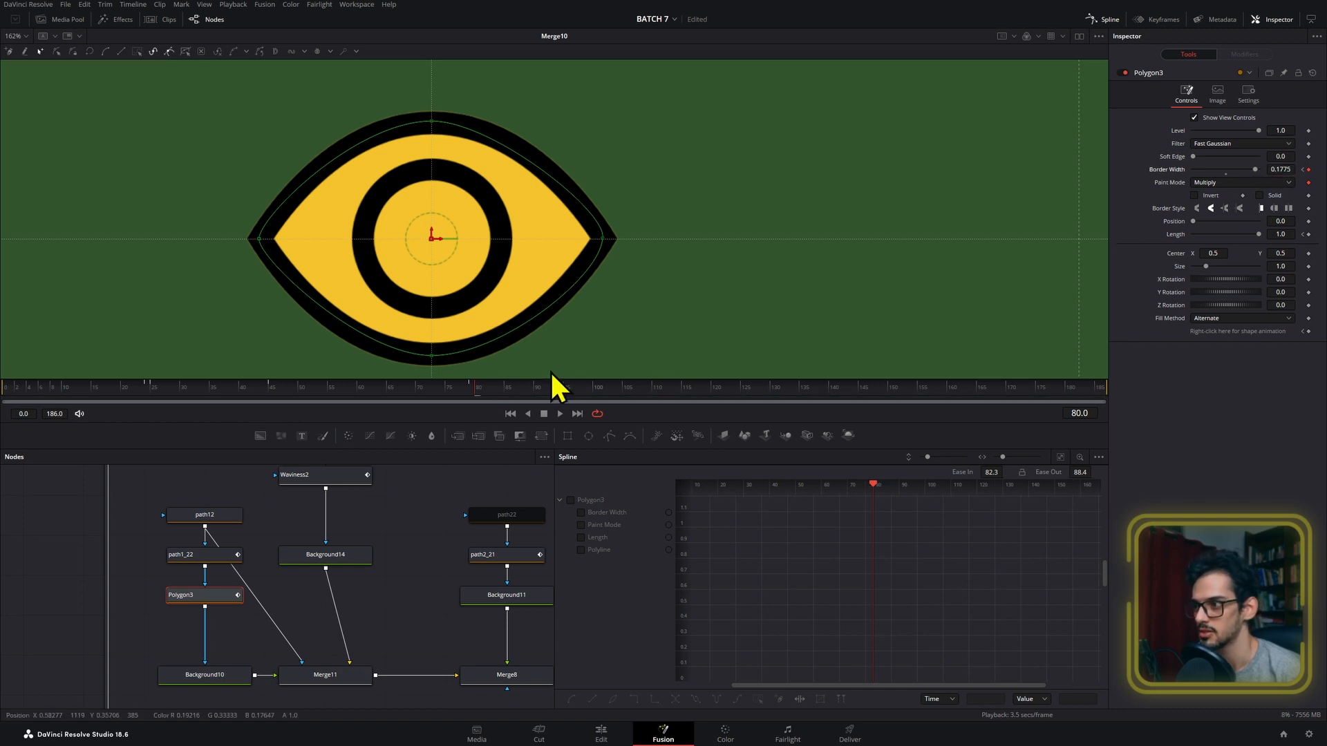
pyautogui.moveTo(482, 405)
pyautogui.mouseDown()
pyautogui.moveTo(533, 406)
pyautogui.moveTo(548, 388)
pyautogui.moveTo(479, 384)
pyautogui.moveTo(549, 391)
pyautogui.moveTo(498, 394)
pyautogui.mouseUp()
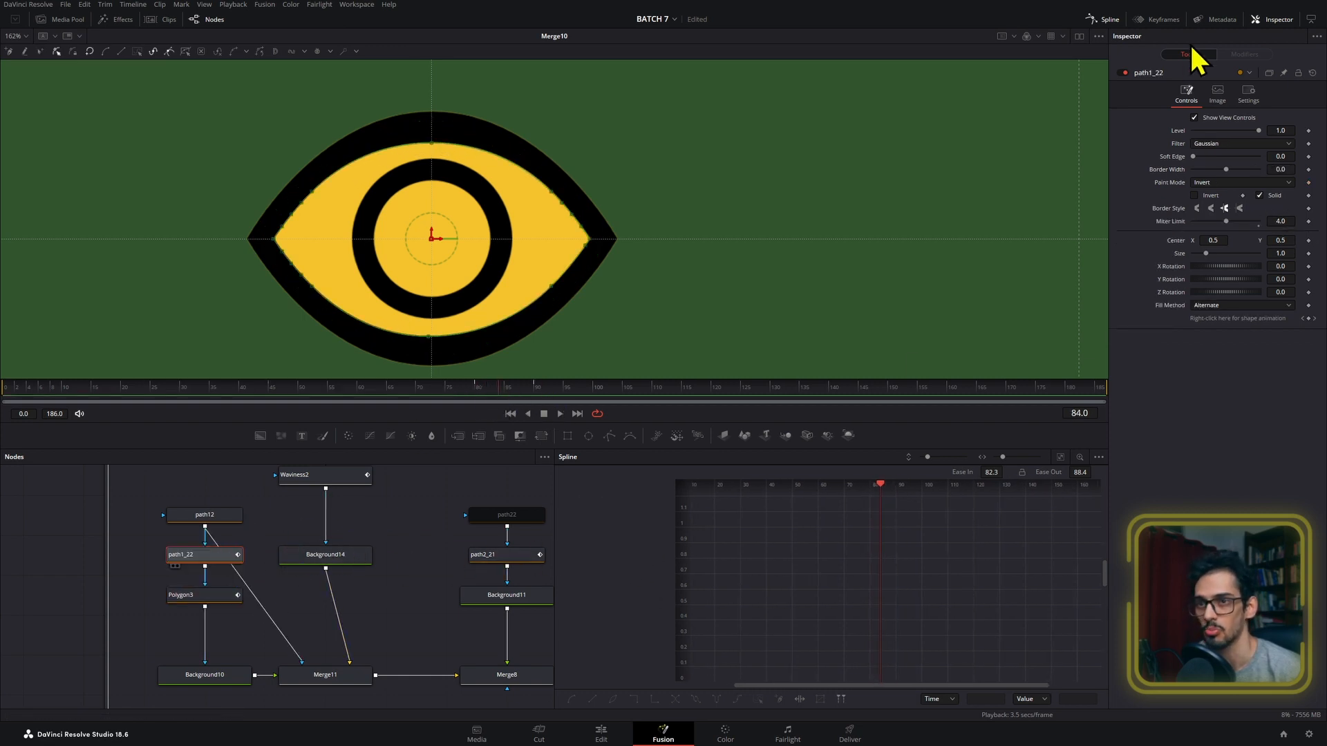
# - Show path1_22's Polyline curve in the spline editor and ease its keyframes with Ease In 50.8 and Ease Out 56.0
pyautogui.click(1104, 20)
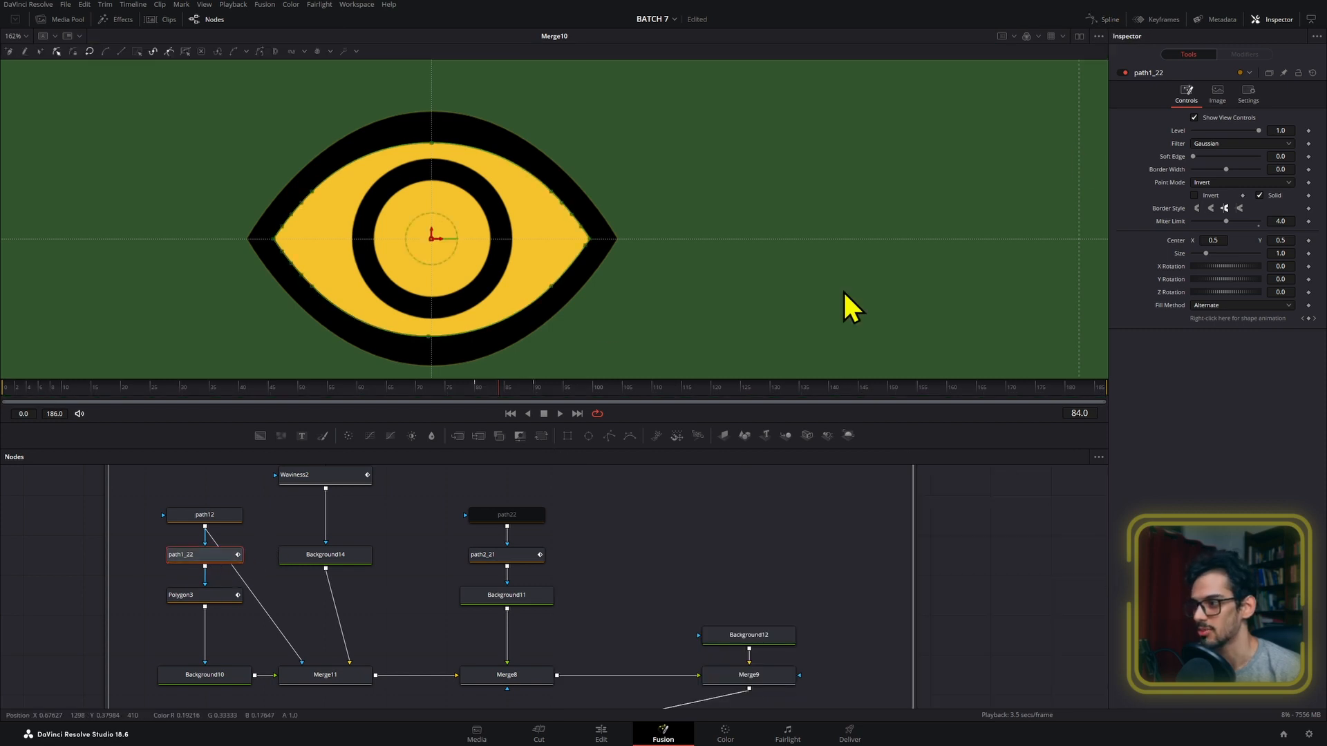
pyautogui.click(1099, 19)
pyautogui.click(602, 502)
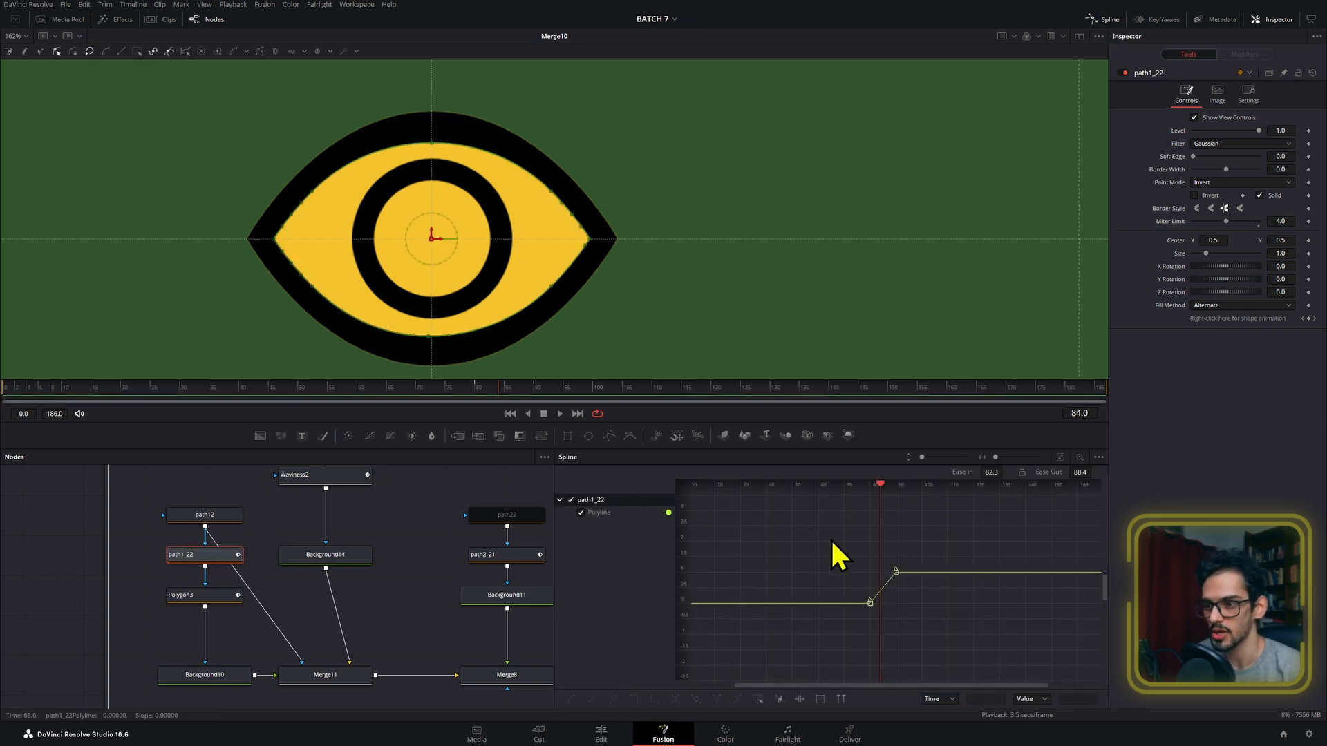
pyautogui.moveTo(991, 472)
pyautogui.mouseDown()
pyautogui.moveTo(1035, 481)
pyautogui.moveTo(1007, 477)
pyautogui.mouseUp()
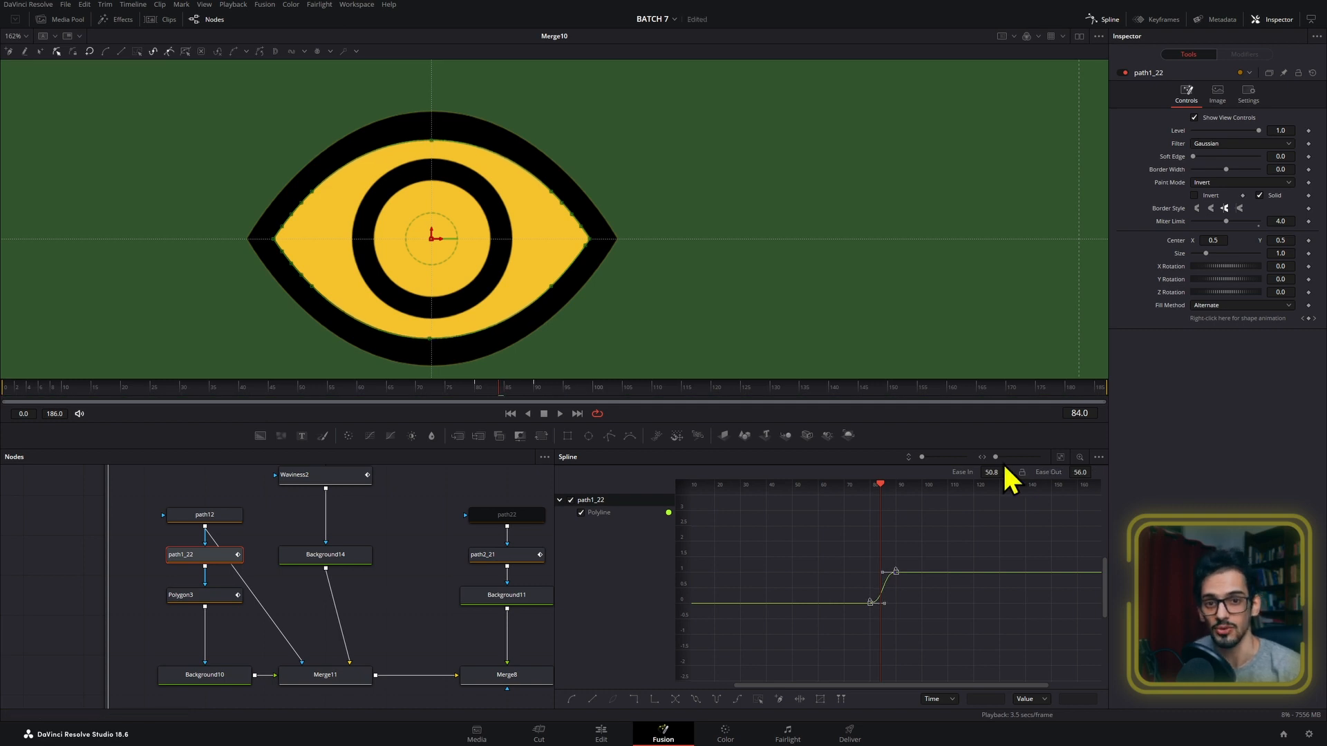
# - Play and scrub the eye animation, and view the whole icon over the green background with Merge10 selected
pyautogui.press('space')
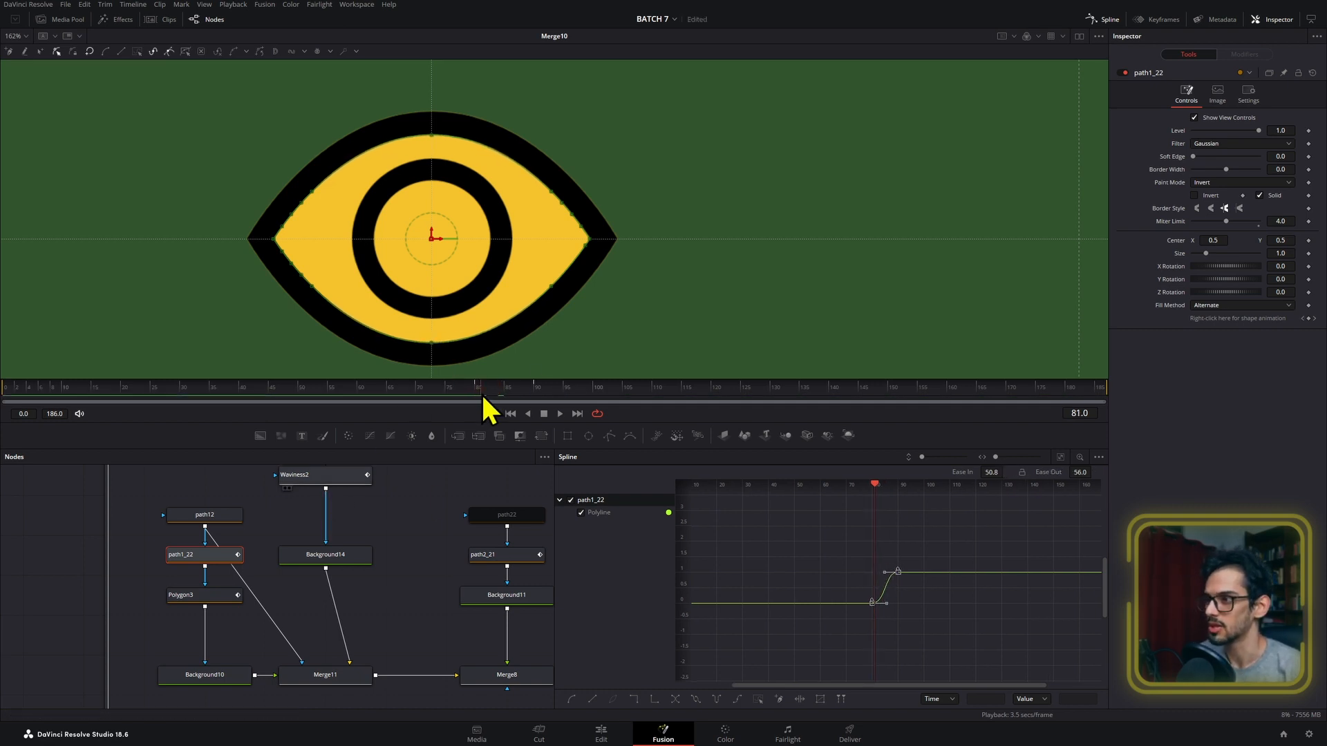
pyautogui.click(380, 548)
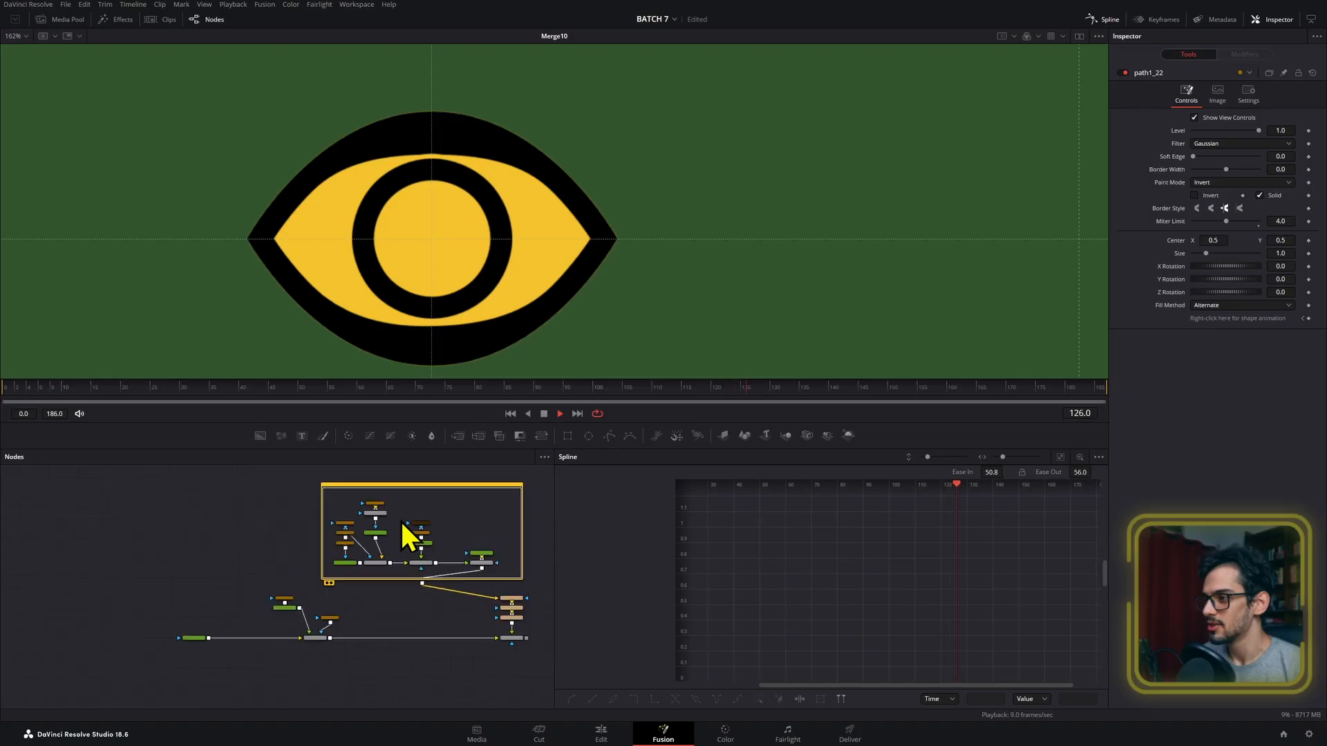
pyautogui.moveTo(401, 533); pyautogui.dragTo(326, 527)
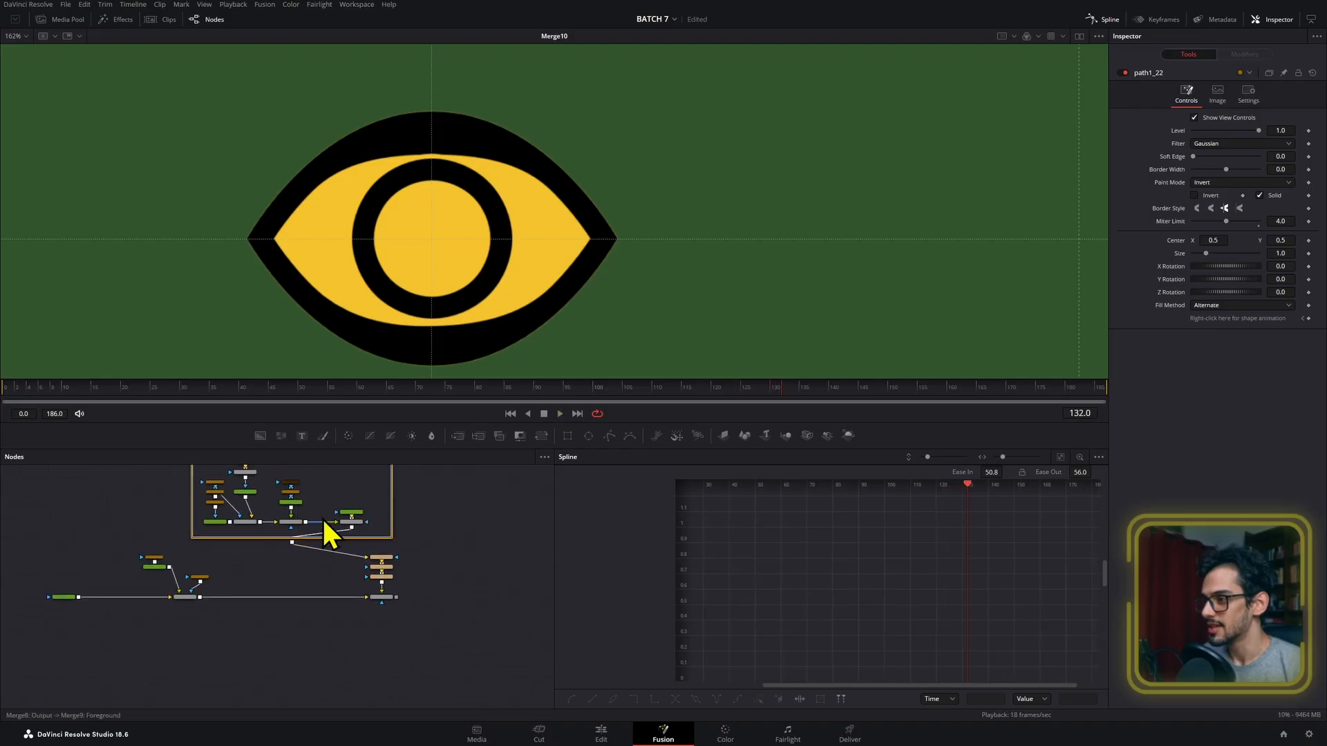
pyautogui.click(385, 600)
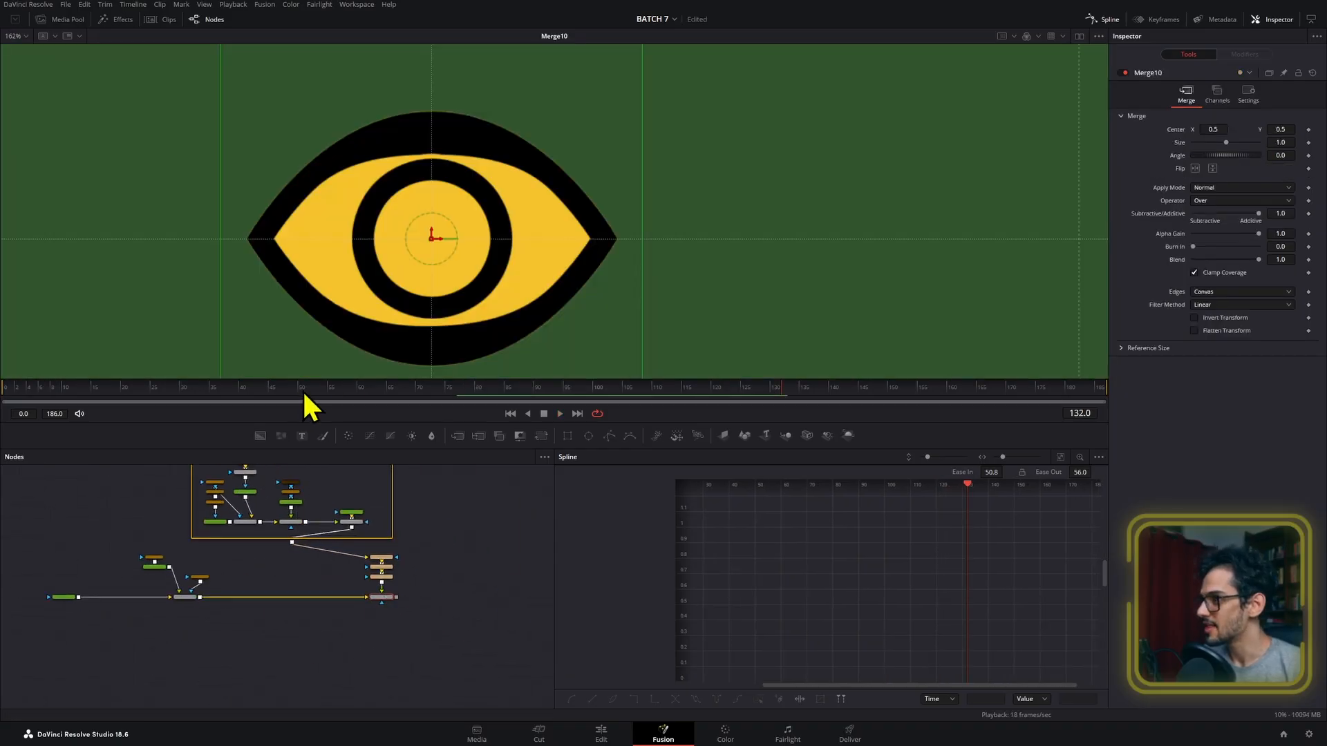
pyautogui.moveTo(302, 389); pyautogui.dragTo(53, 389)
pyautogui.scroll(-5, 559, 243)
pyautogui.moveTo(558, 243); pyautogui.dragTo(589, 281)
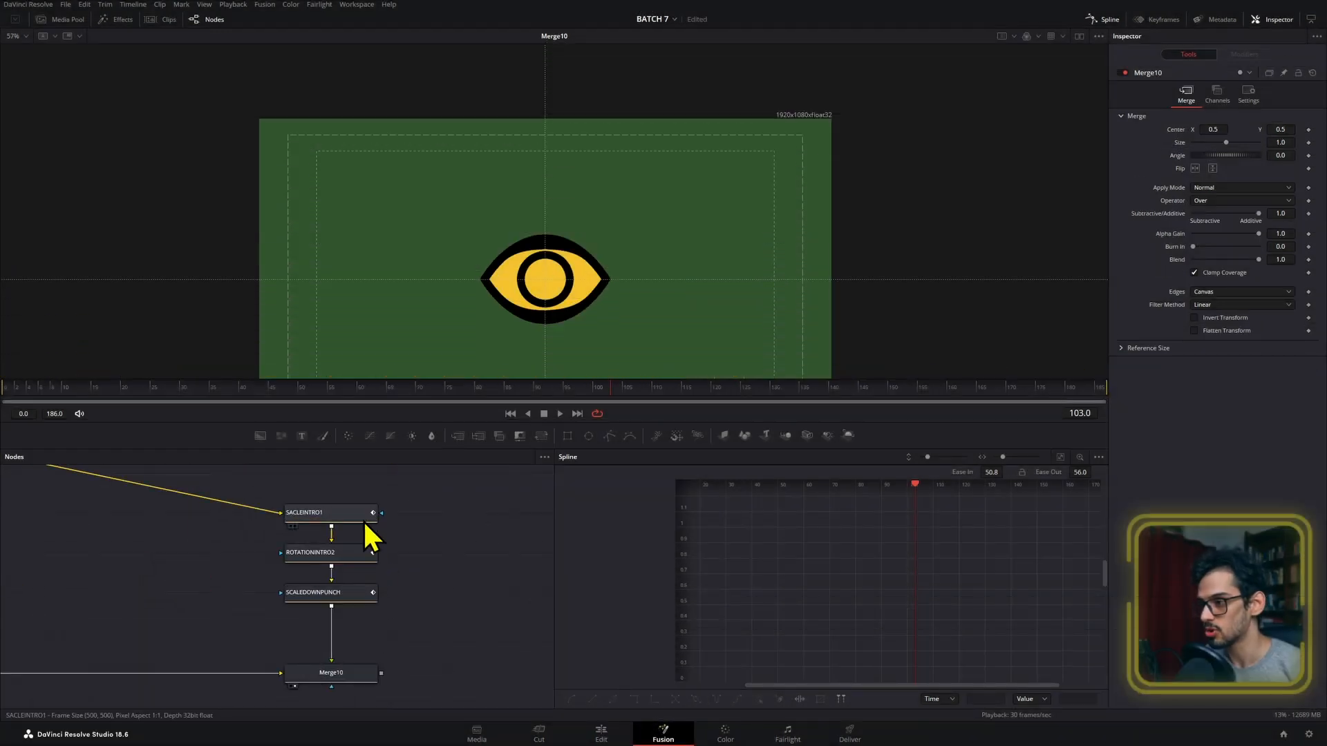
# - Try Motion Blur on the SACLEINTRO1 node, and turn it off again
pyautogui.click(359, 517)
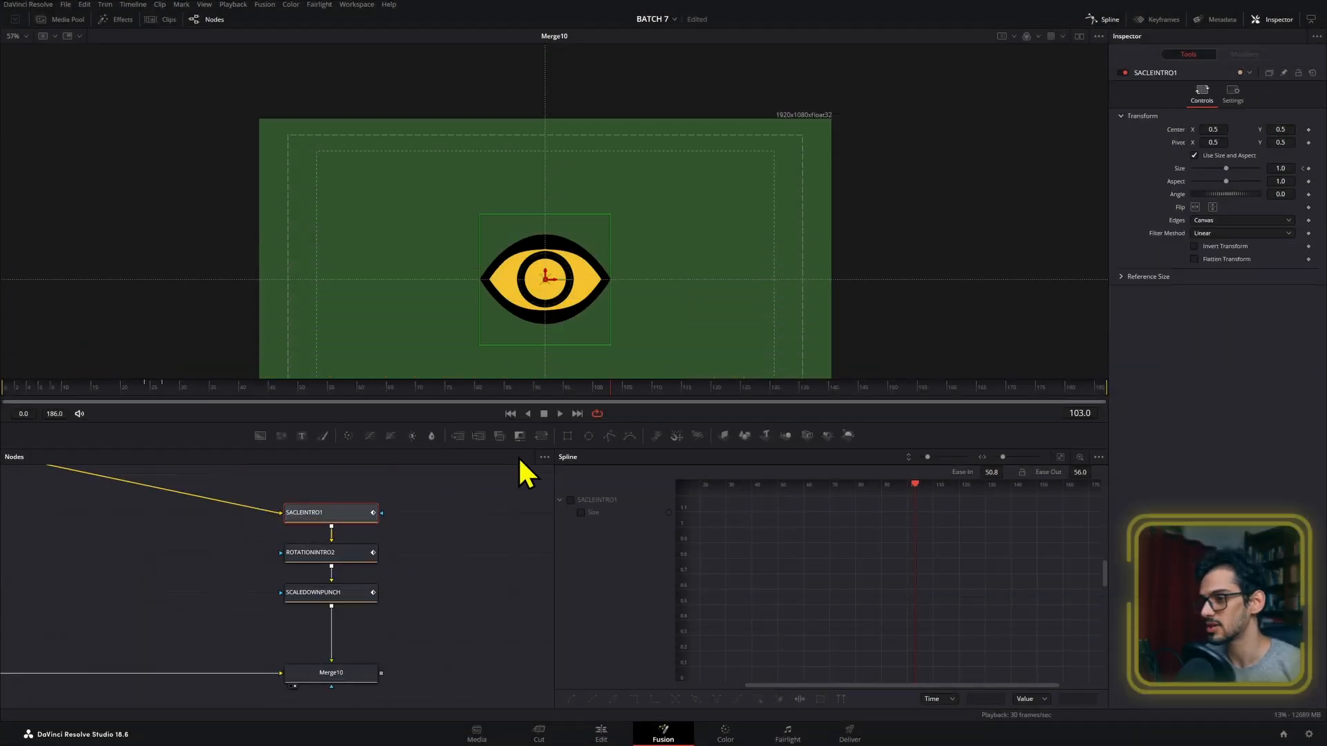
pyautogui.click(1233, 94)
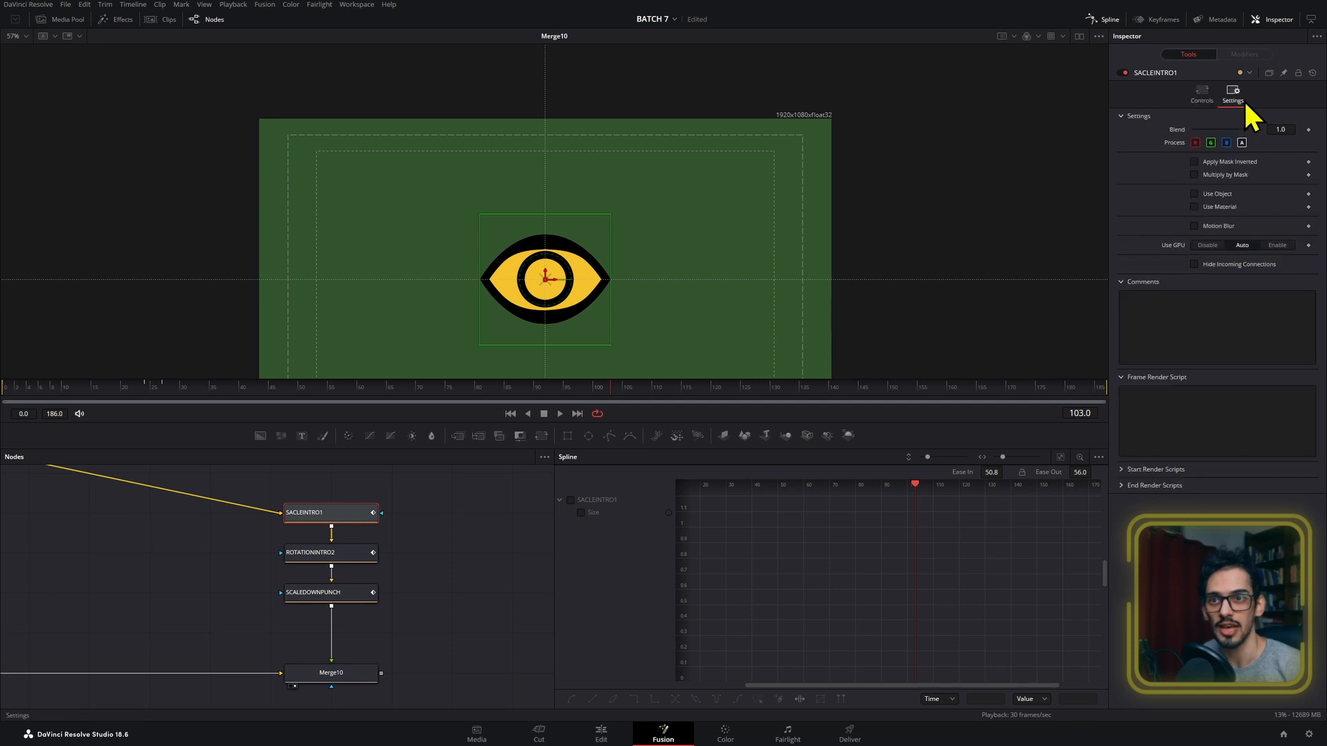
pyautogui.click(1215, 227)
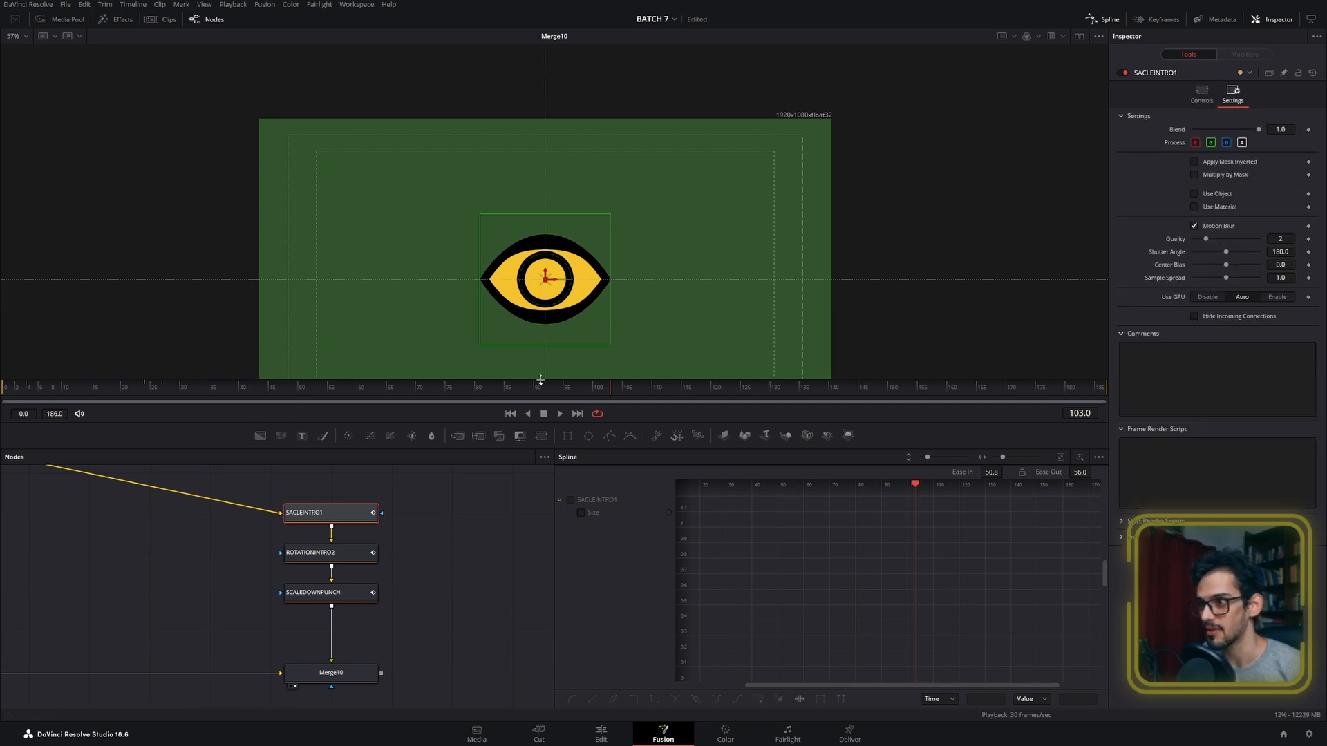
pyautogui.click(1194, 226)
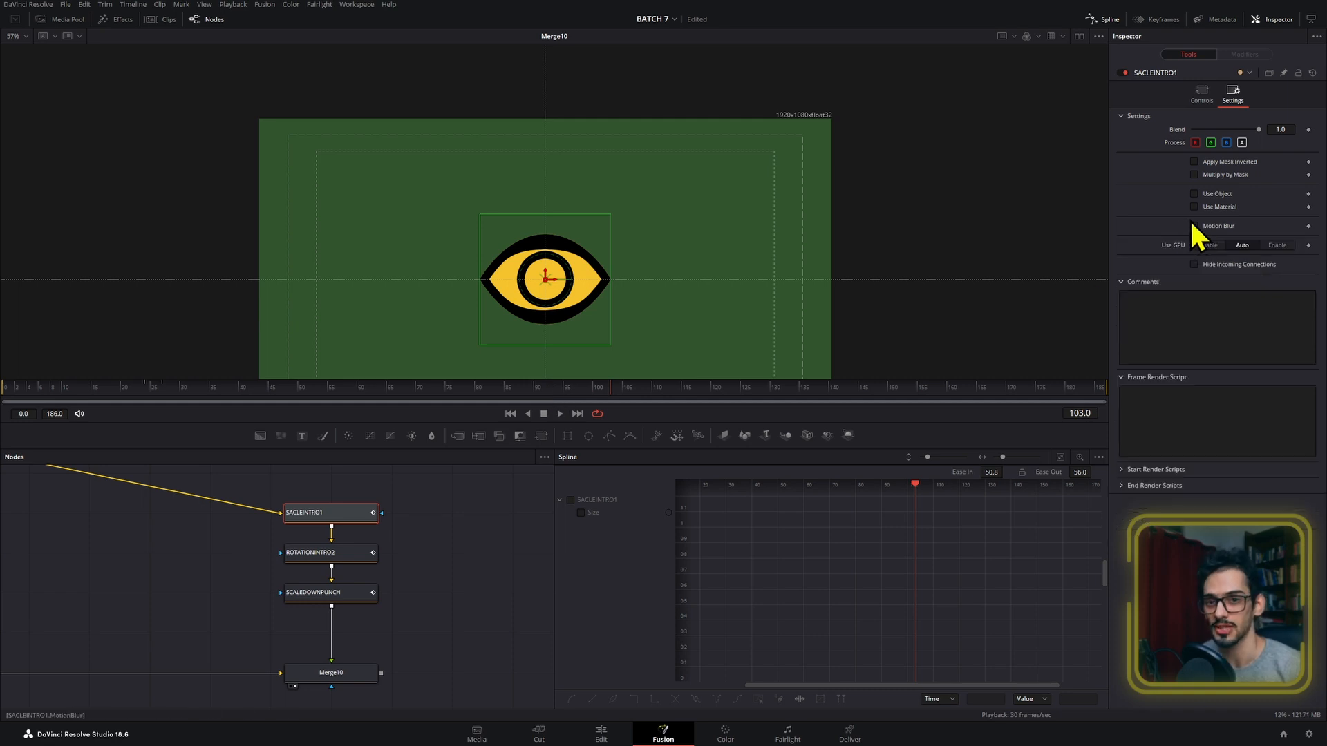
# - Rename the Merge10 node as motionblurcontrol
pyautogui.click(333, 669)
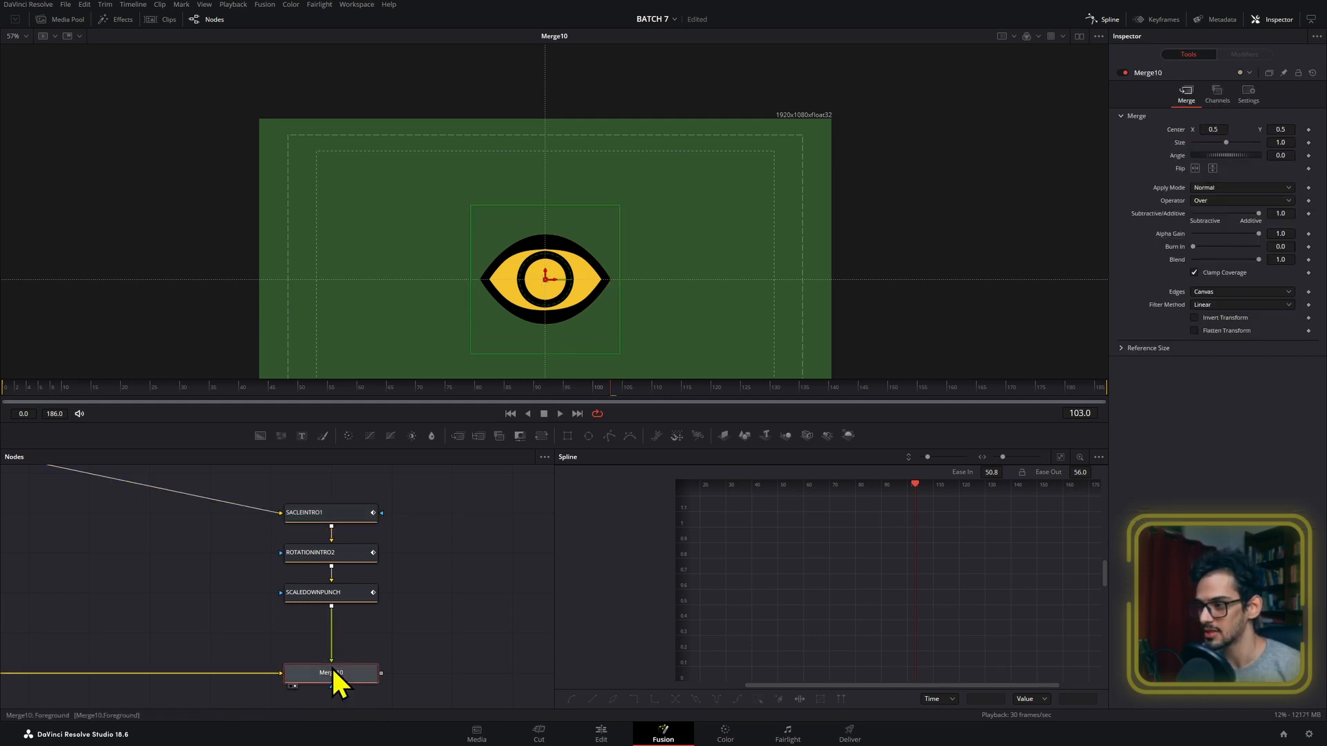
pyautogui.press('F2')
pyautogui.write('motionblurcontrol')
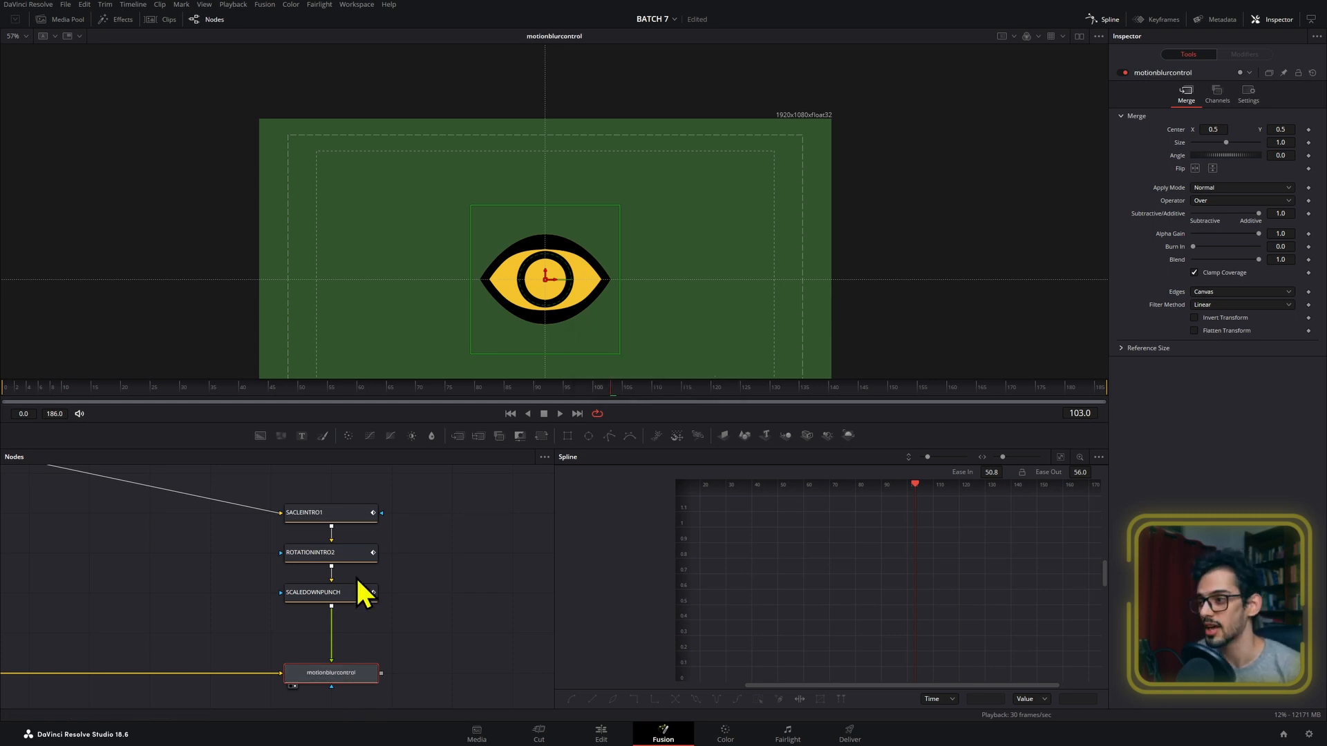
# - Add an expression to the Motion Blur setting of the SACLEINTRO1 node
pyautogui.click(349, 517)
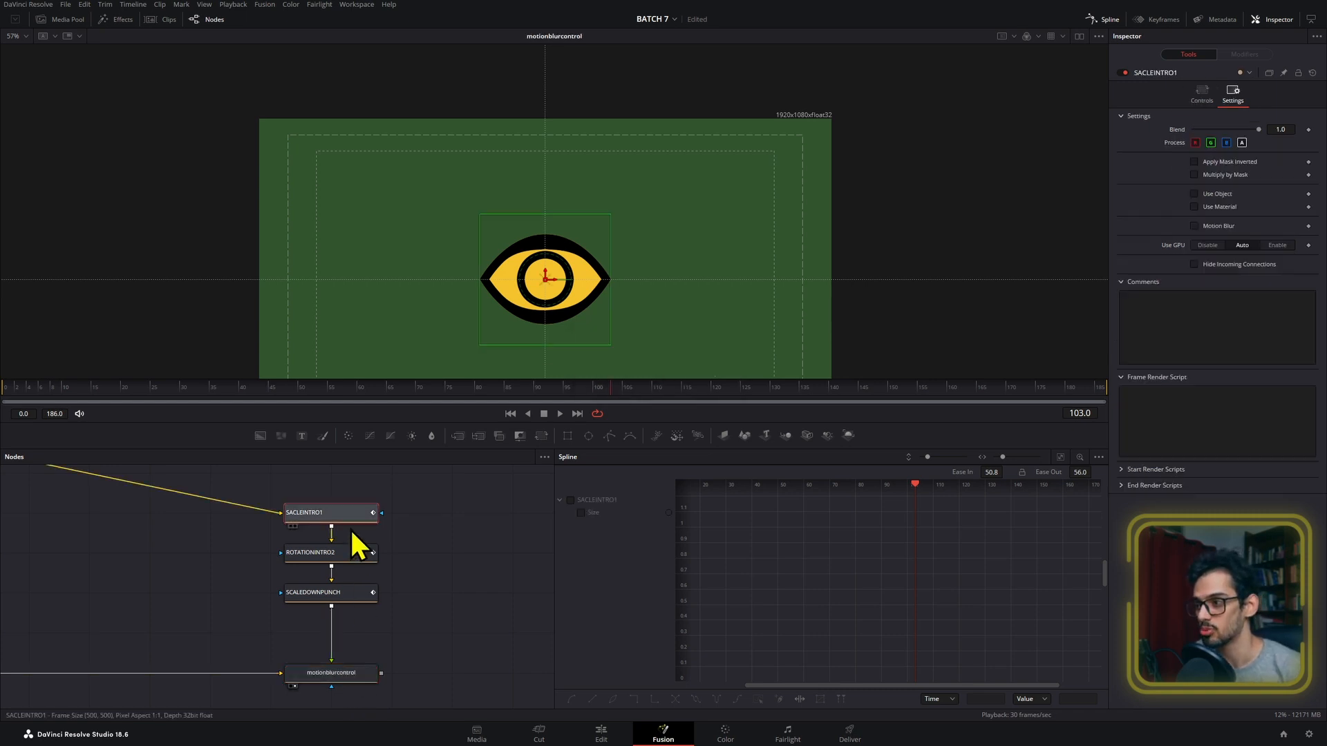
pyautogui.rightClick(1210, 229)
pyautogui.click(1223, 344)
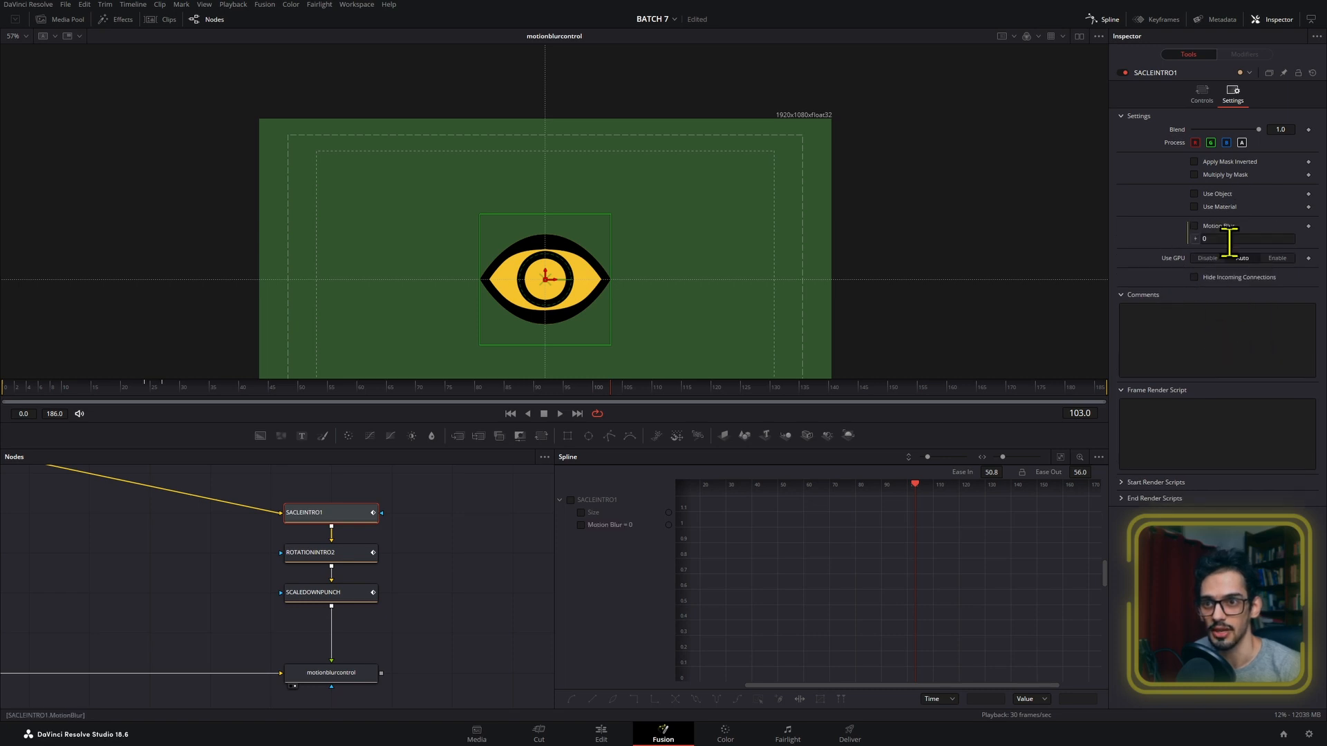
# - Select motionblurcontrol together with SACLEINTRO1 and link SACLEINTRO1's Motion Blur expression to motionblurcontrol.MotionBlur
pyautogui.keyDown('ctrl'); pyautogui.click(347, 677); pyautogui.keyUp('ctrl')
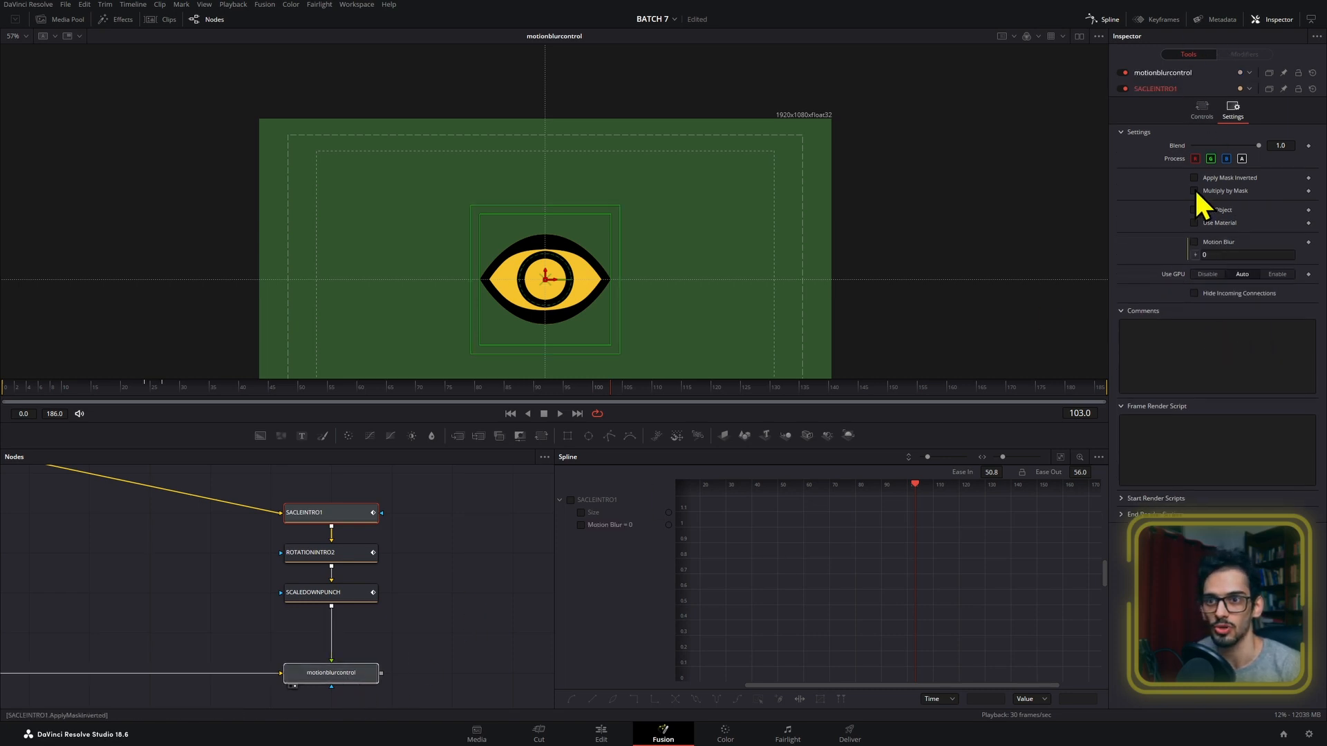
pyautogui.click(1200, 87)
pyautogui.click(1193, 74)
pyautogui.click(1246, 95)
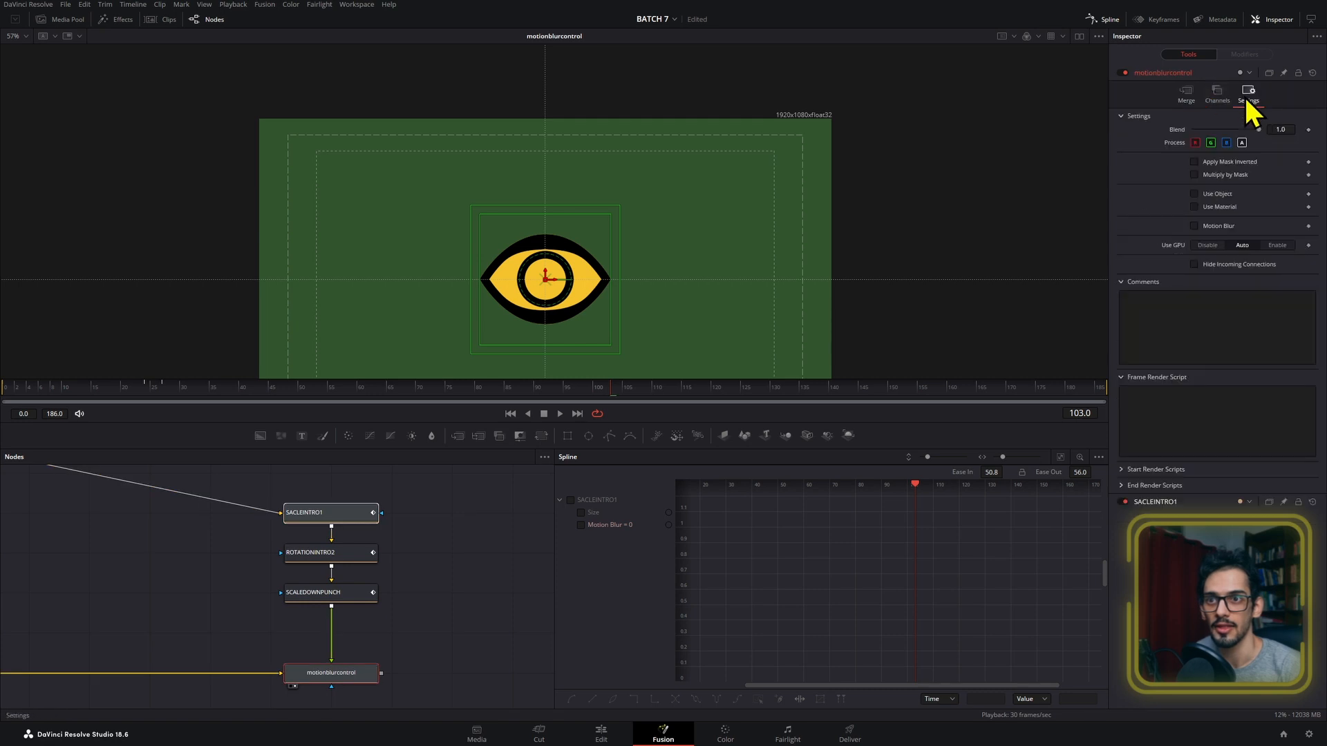
pyautogui.click(1160, 500)
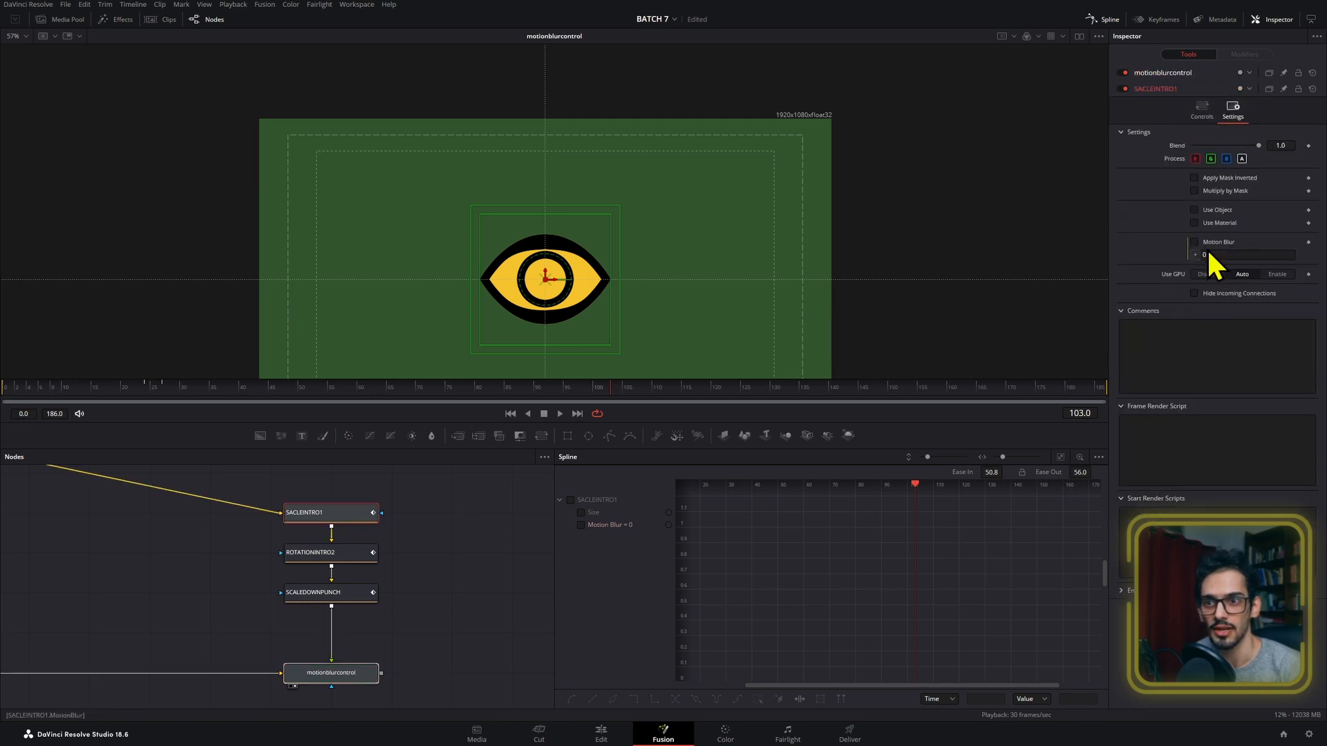
pyautogui.moveTo(1196, 256); pyautogui.dragTo(1189, 128)
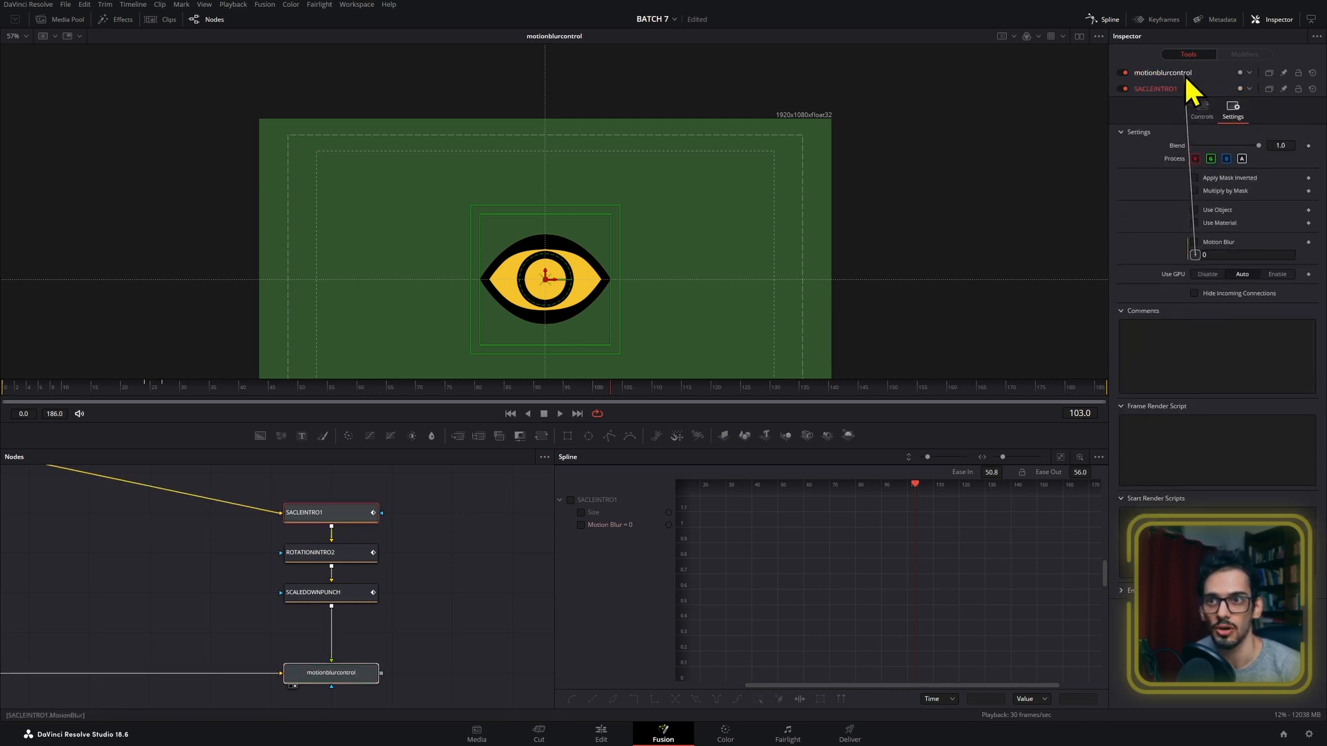
pyautogui.moveTo(1186, 78); pyautogui.dragTo(1195, 82)
pyautogui.click(1219, 226)
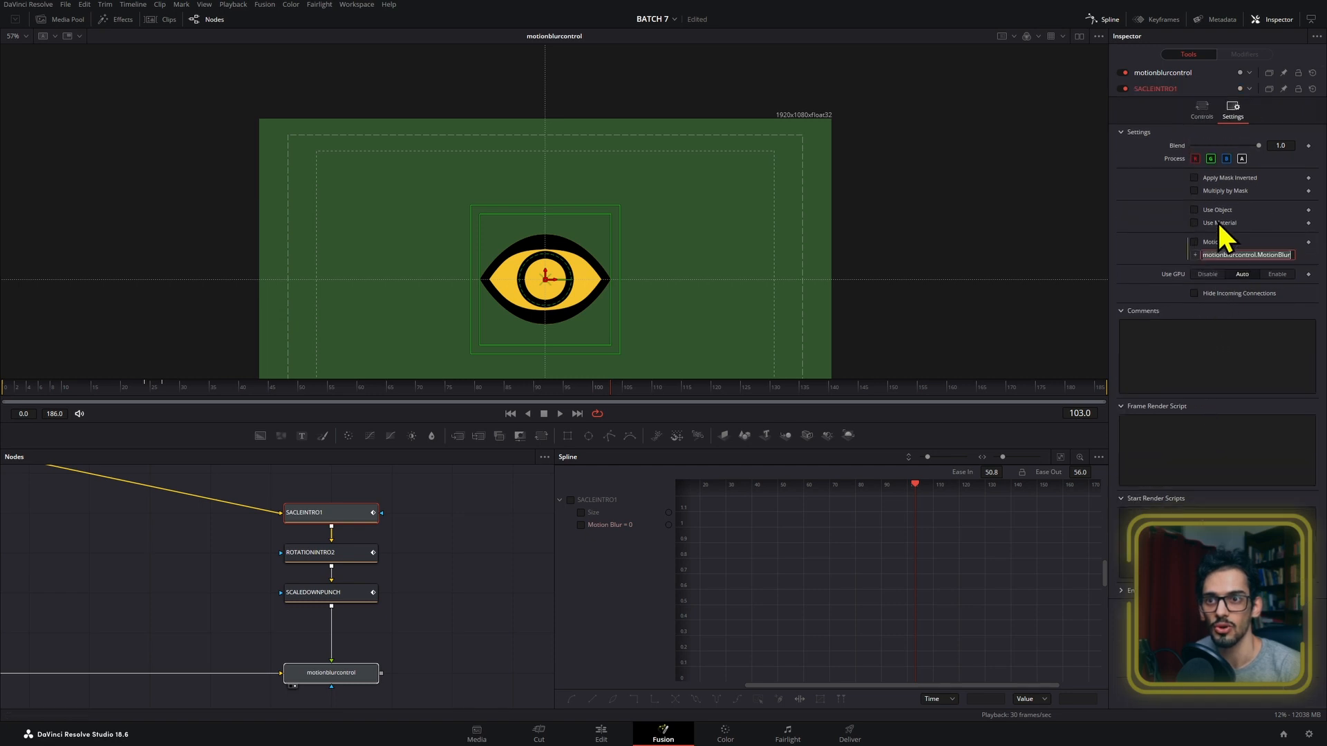
# - Try Motion Blur on the motionblurcontrol node to test the link, and turn it off again
pyautogui.click(1175, 75)
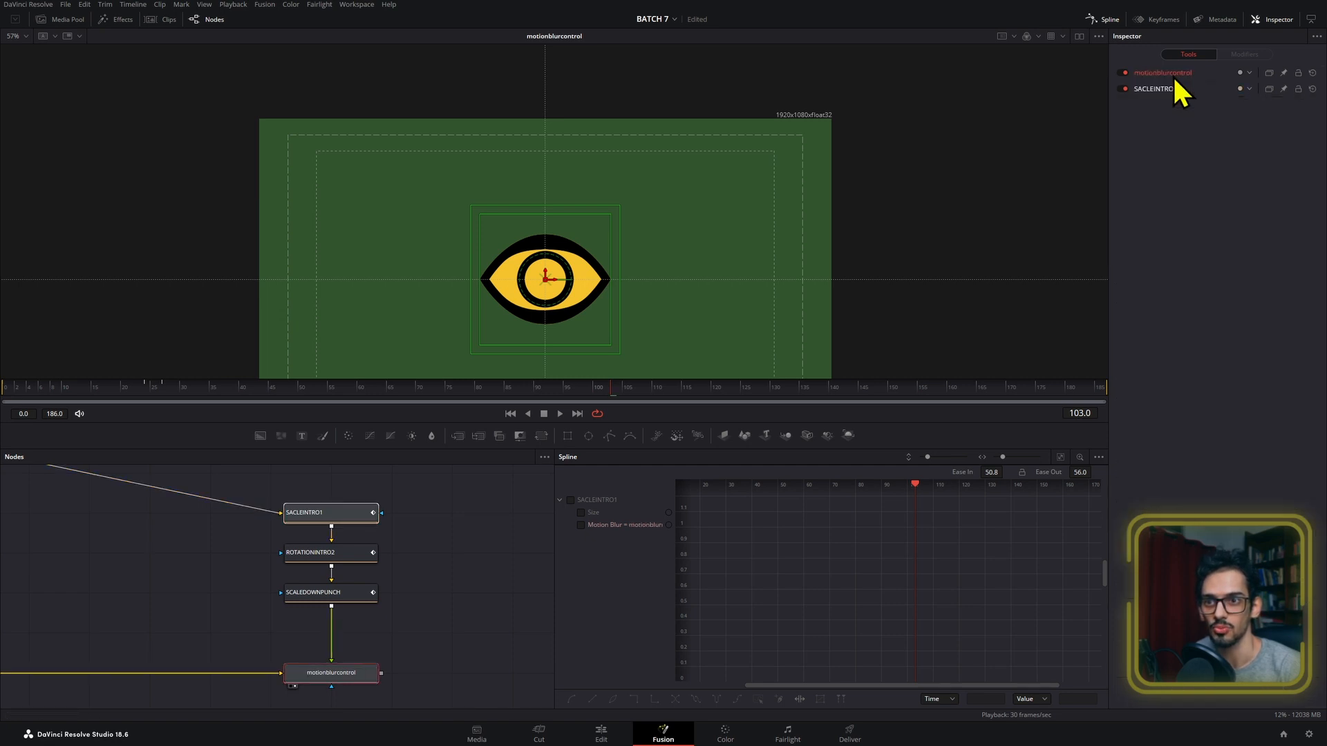
pyautogui.click(1174, 74)
pyautogui.click(1218, 227)
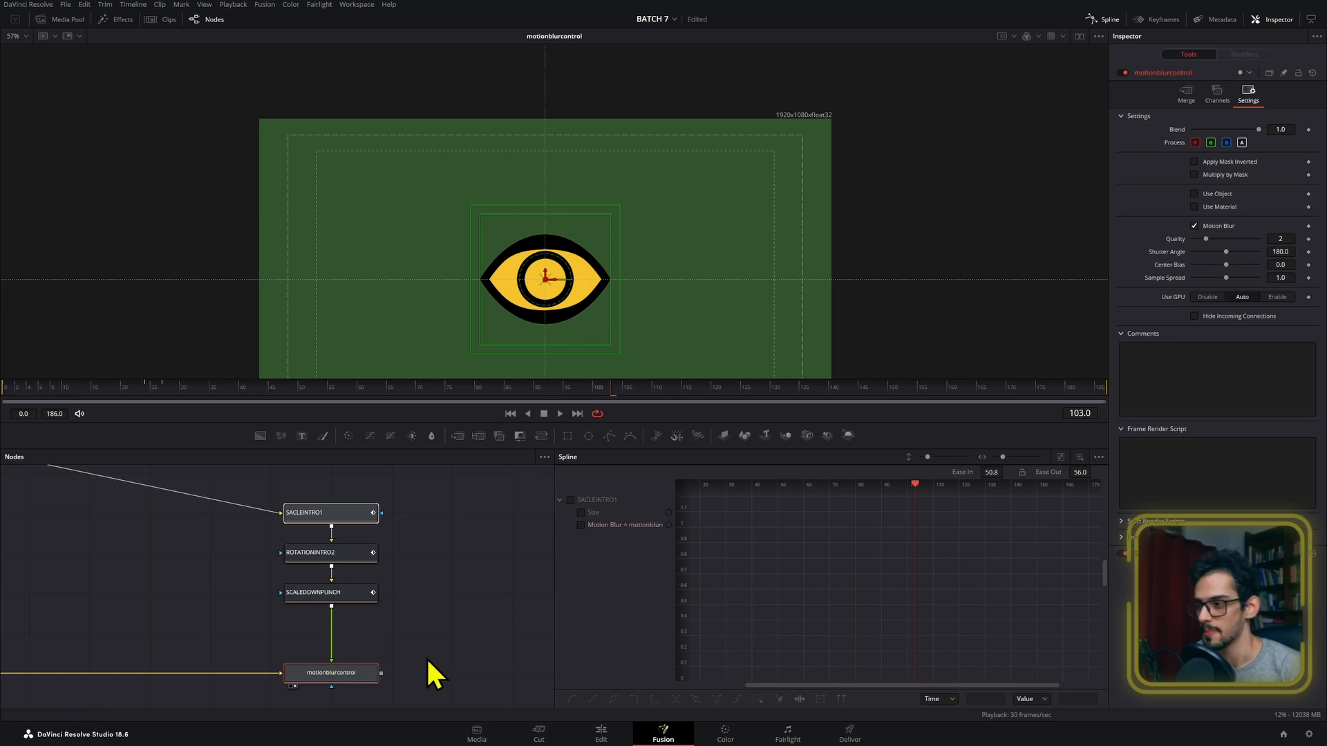
pyautogui.click(368, 538)
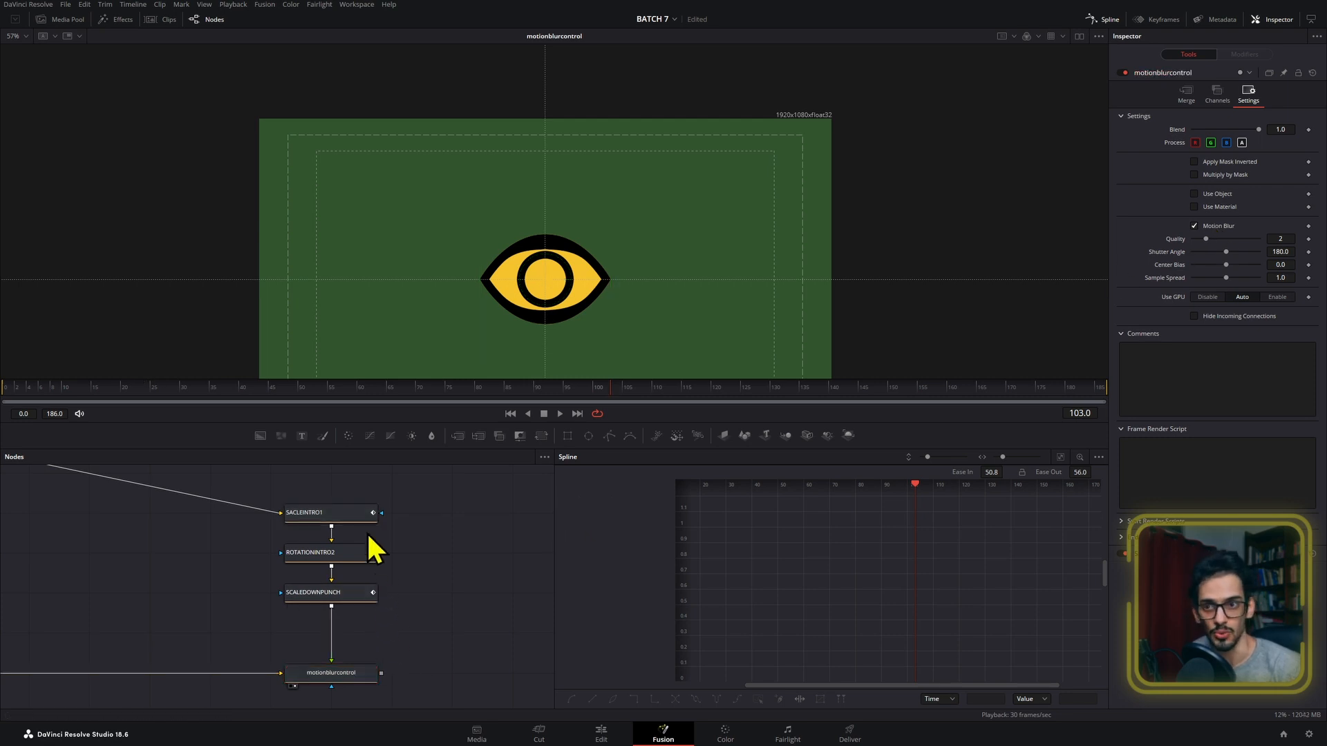
pyautogui.click(305, 674)
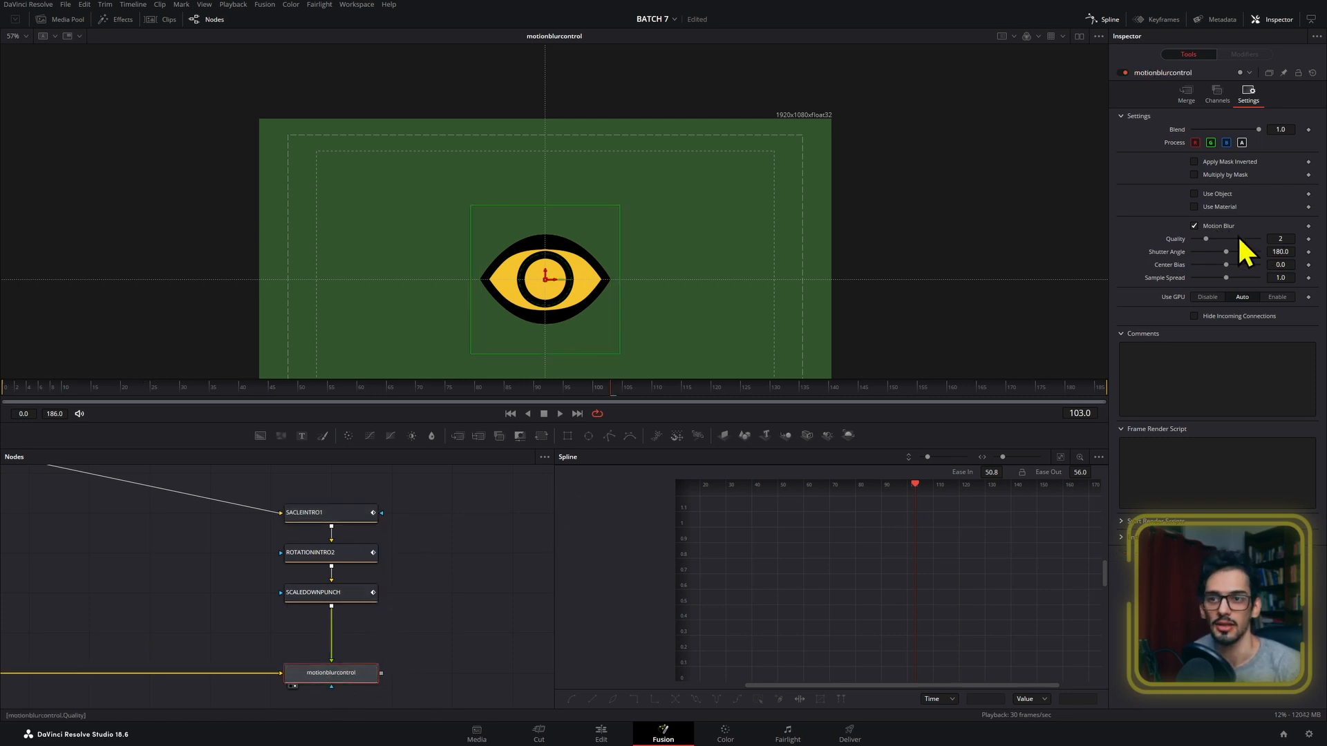
pyautogui.click(1219, 227)
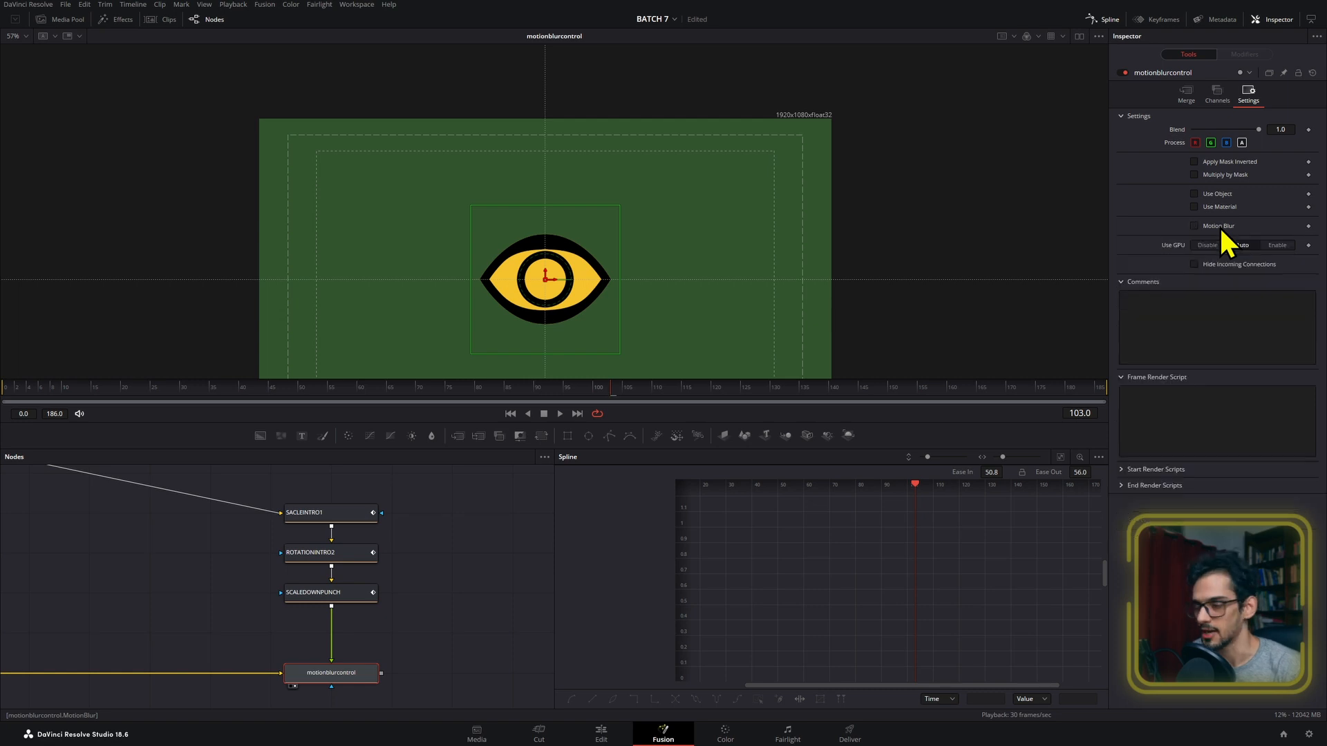